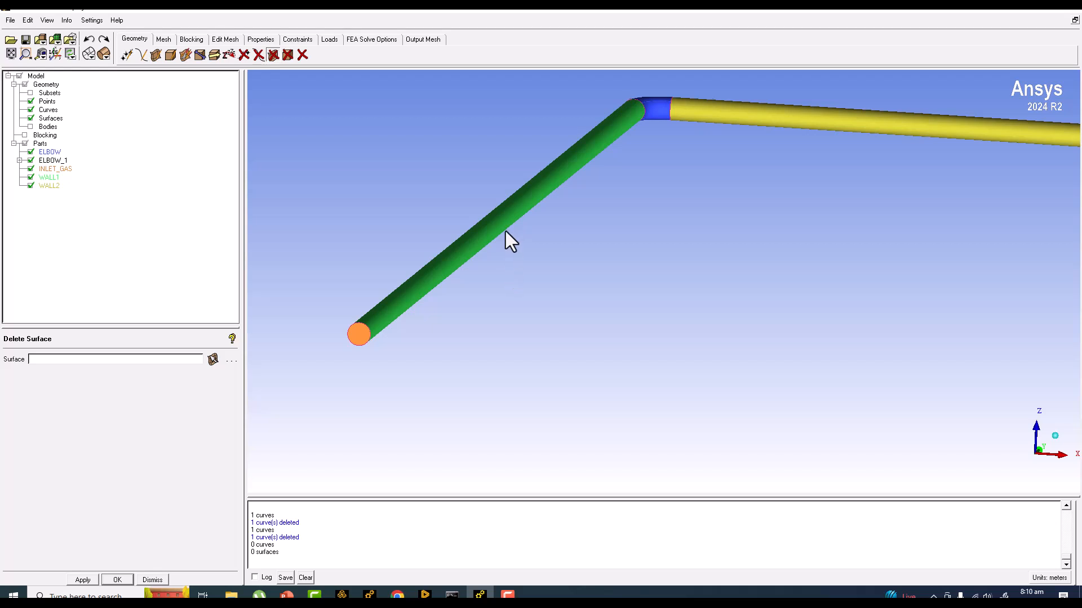
Hide the WALL2 and WALL1 parts, and toggle ELBOW and INLET_GAS off and on to check what they contain.
{"action": "middle_click_drag", "start_coordinate": [407, 256], "coordinate": [473, 323]}
{"action": "left_click", "coordinate": [31, 186]}
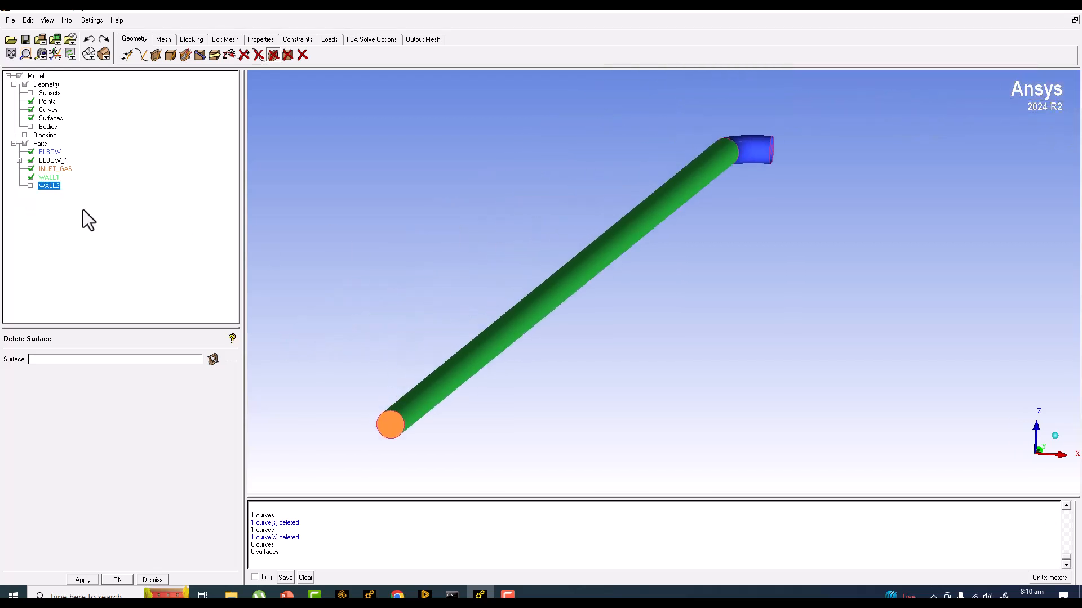
{"action": "left_click", "coordinate": [30, 177]}
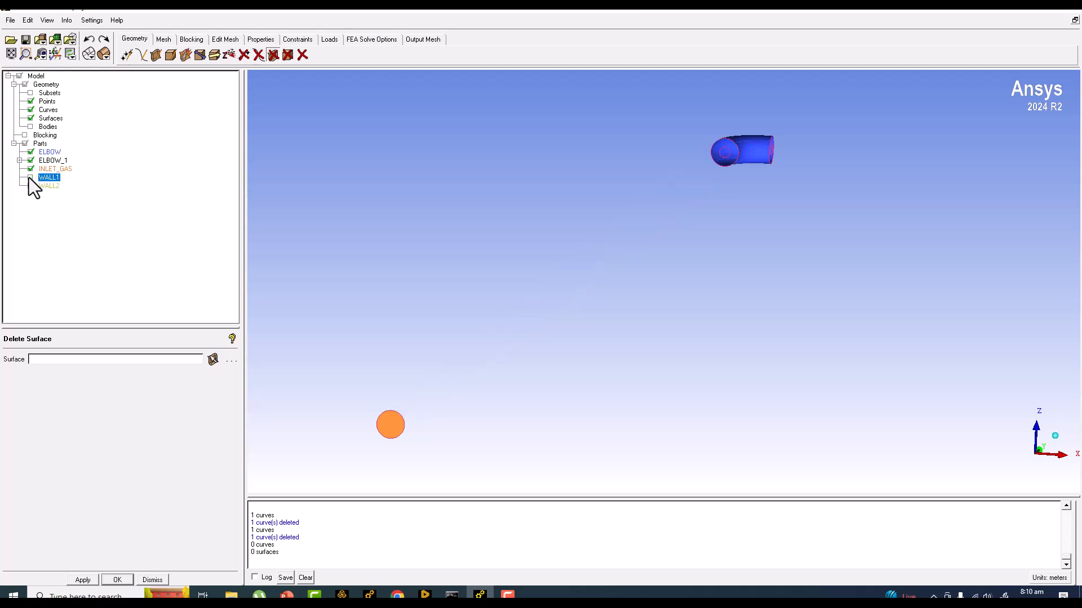
{"action": "left_click", "coordinate": [31, 152]}
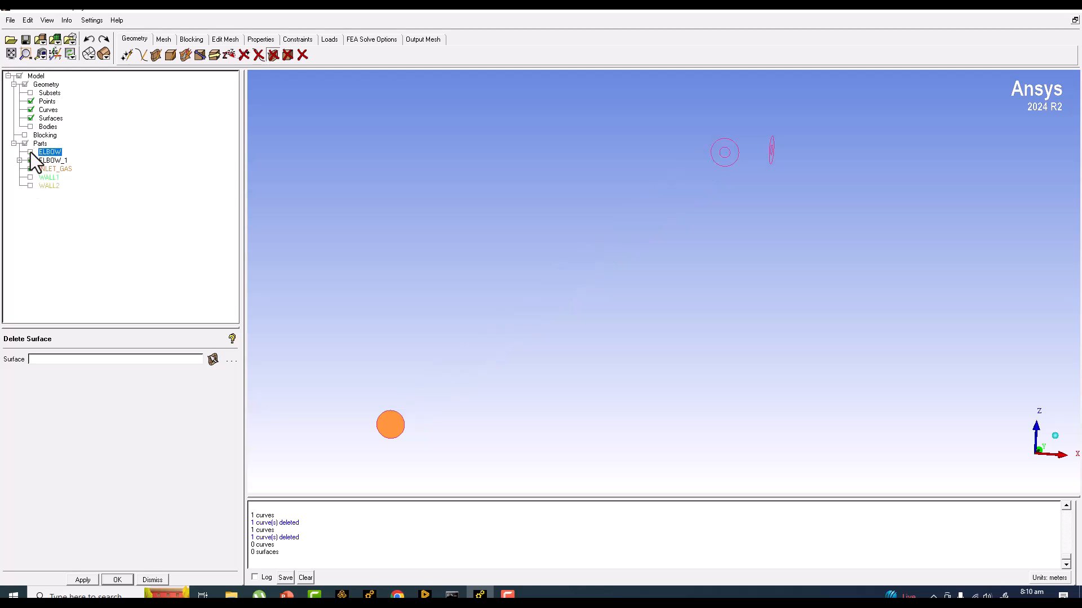
{"action": "left_click", "coordinate": [30, 152]}
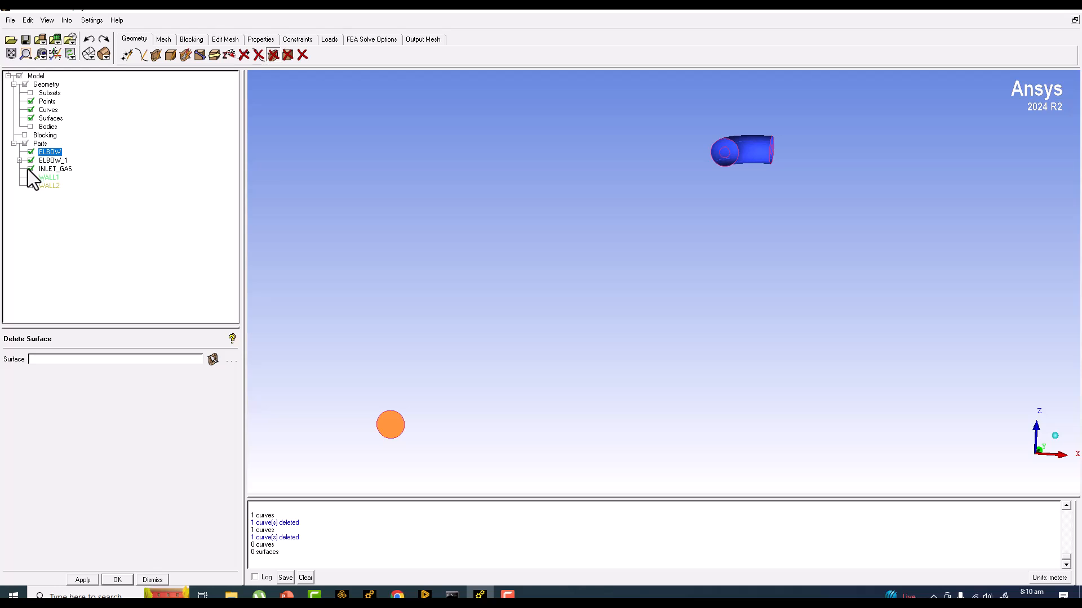
{"action": "left_click", "coordinate": [31, 169]}
{"action": "left_click", "coordinate": [32, 170]}
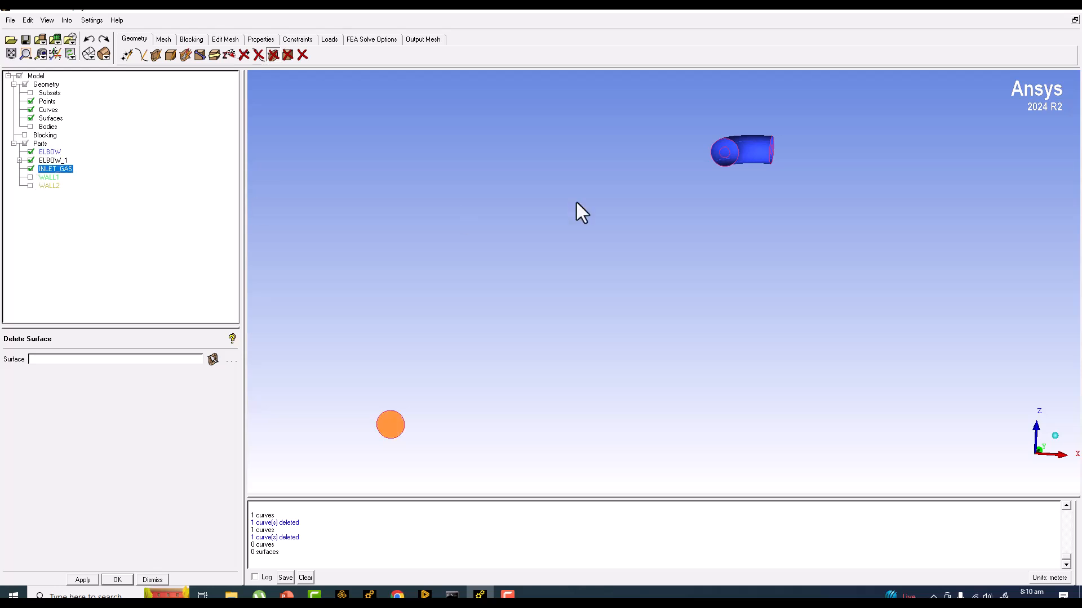
Create a part named Outlet from the circular end surface at the far end of the pipe.
{"action": "scroll", "coordinate": [765, 360], "scroll_direction": "down", "scroll_amount": 5}
{"action": "left_click_drag", "start_coordinate": [868, 323], "coordinate": [569, 259]}
{"action": "left_click_drag", "start_coordinate": [854, 300], "coordinate": [414, 222]}
{"action": "middle_click_drag", "start_coordinate": [413, 222], "coordinate": [744, 320]}
{"action": "scroll", "coordinate": [755, 335], "scroll_direction": "up", "scroll_amount": 5}
{"action": "middle_click_drag", "start_coordinate": [772, 360], "coordinate": [572, 216]}
{"action": "scroll", "coordinate": [573, 215], "scroll_direction": "up", "scroll_amount": 5}
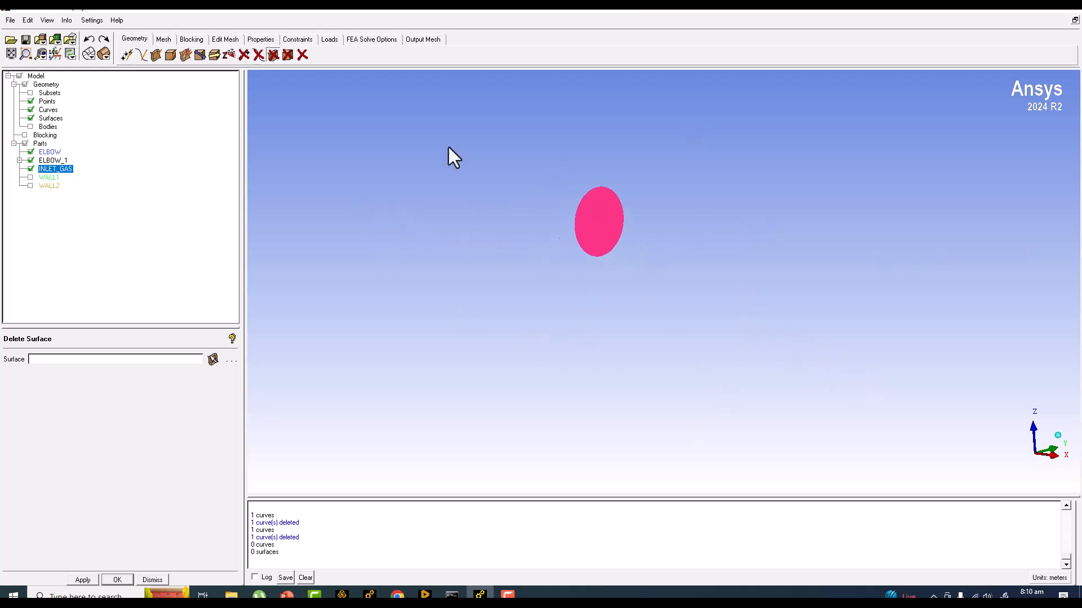
{"action": "right_click", "coordinate": [39, 144]}
{"action": "left_click", "coordinate": [55, 149]}
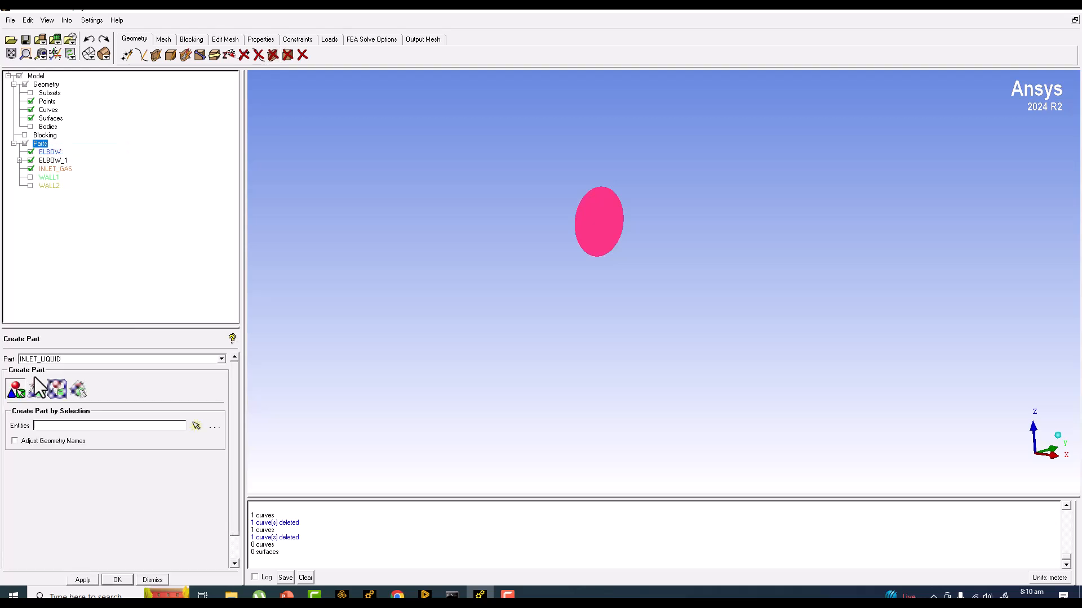
{"action": "left_click_drag", "start_coordinate": [85, 358], "coordinate": [2, 359]}
{"action": "type", "text": "Outlet"}
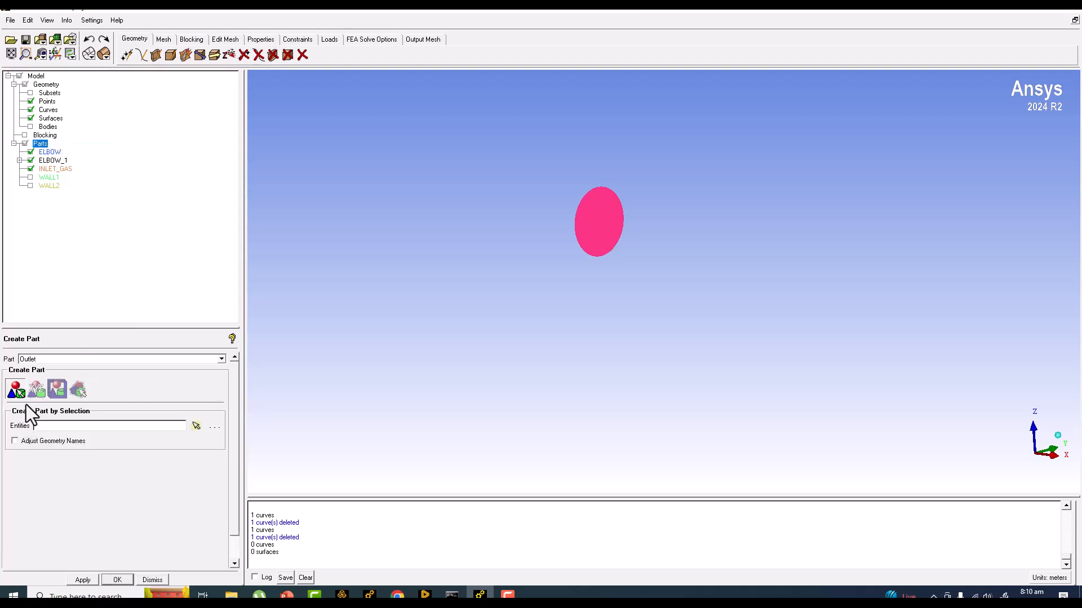
{"action": "left_click", "coordinate": [24, 396]}
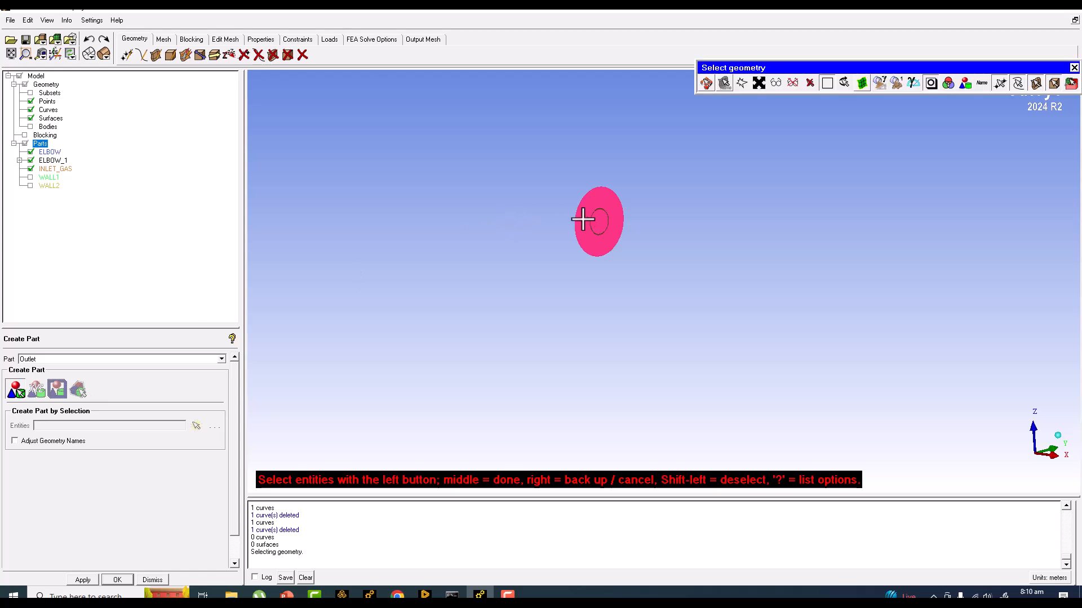
{"action": "left_click", "coordinate": [1001, 83]}
{"action": "left_click", "coordinate": [1015, 83]}
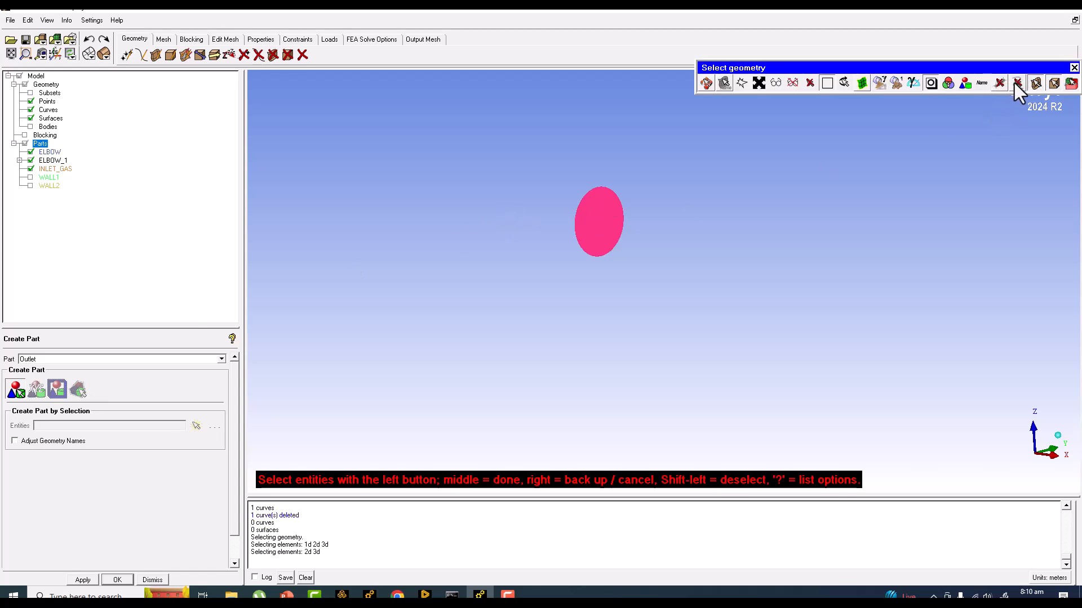
{"action": "left_click", "coordinate": [601, 188]}
{"action": "middle_click", "coordinate": [548, 200]}
{"action": "middle_click", "coordinate": [507, 190]}
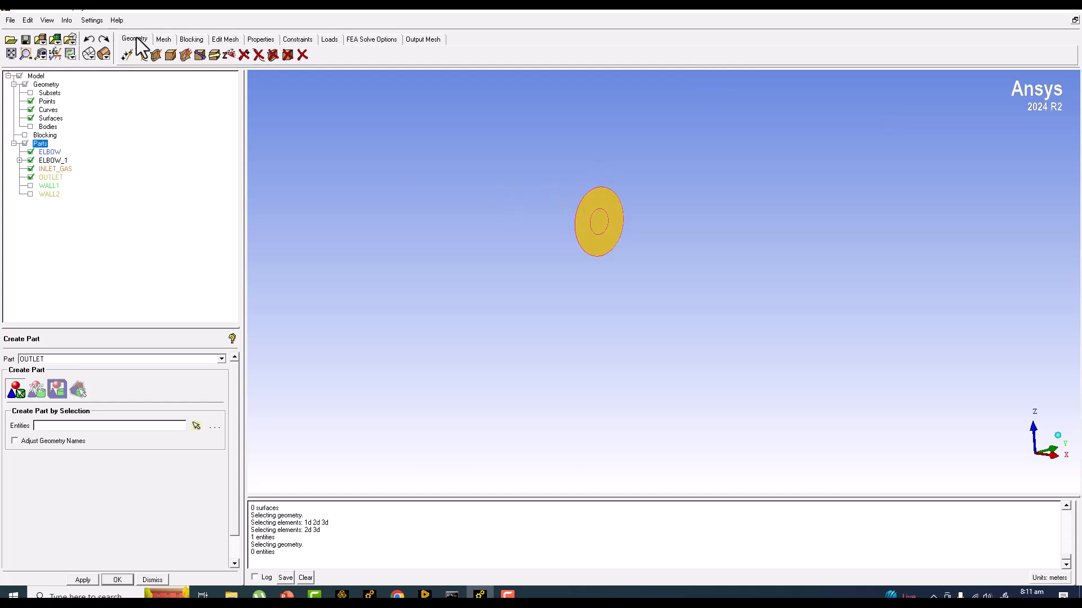
Permanently delete the small inner circle curve on the outlet surface.
{"action": "left_click", "coordinate": [259, 55]}
{"action": "left_click_drag", "start_coordinate": [449, 176], "coordinate": [597, 181]}
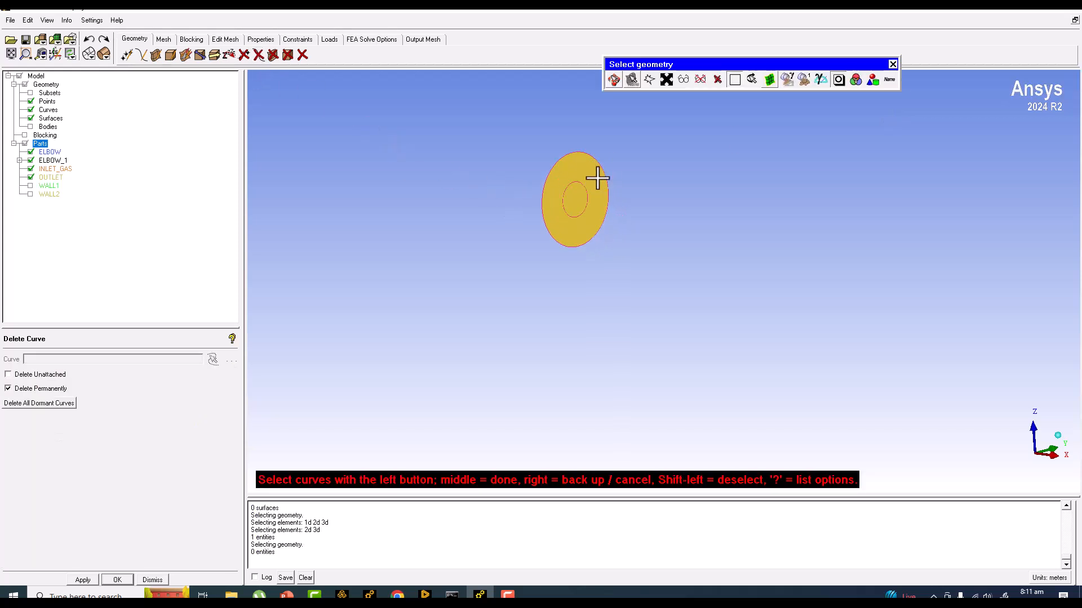
{"action": "left_click", "coordinate": [583, 182]}
{"action": "middle_click", "coordinate": [564, 186]}
{"action": "middle_click", "coordinate": [431, 202]}
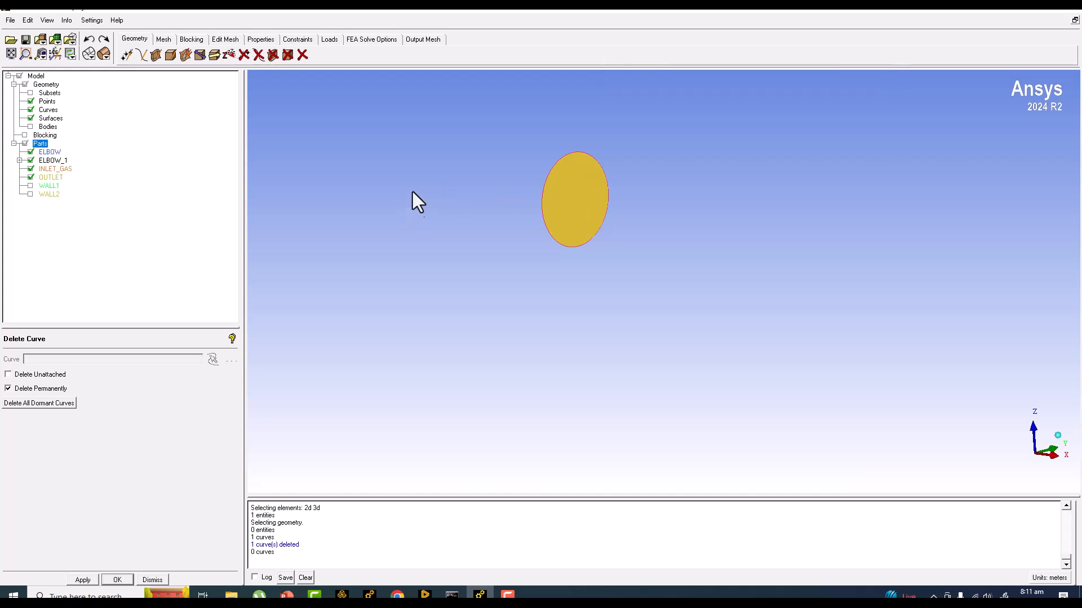
Hide the ELBOW part so that only the curves at its ends remain shown.
{"action": "right_click_drag", "start_coordinate": [414, 197], "coordinate": [432, 463]}
{"action": "right_click_drag", "start_coordinate": [507, 146], "coordinate": [524, 468]}
{"action": "right_click_drag", "start_coordinate": [451, 135], "coordinate": [454, 252]}
{"action": "middle_click_drag", "start_coordinate": [359, 383], "coordinate": [488, 384]}
{"action": "right_click_drag", "start_coordinate": [487, 383], "coordinate": [533, 11]}
{"action": "middle_click_drag", "start_coordinate": [439, 293], "coordinate": [535, 337]}
{"action": "right_click_drag", "start_coordinate": [535, 337], "coordinate": [471, 220]}
{"action": "middle_click_drag", "start_coordinate": [471, 220], "coordinate": [603, 331]}
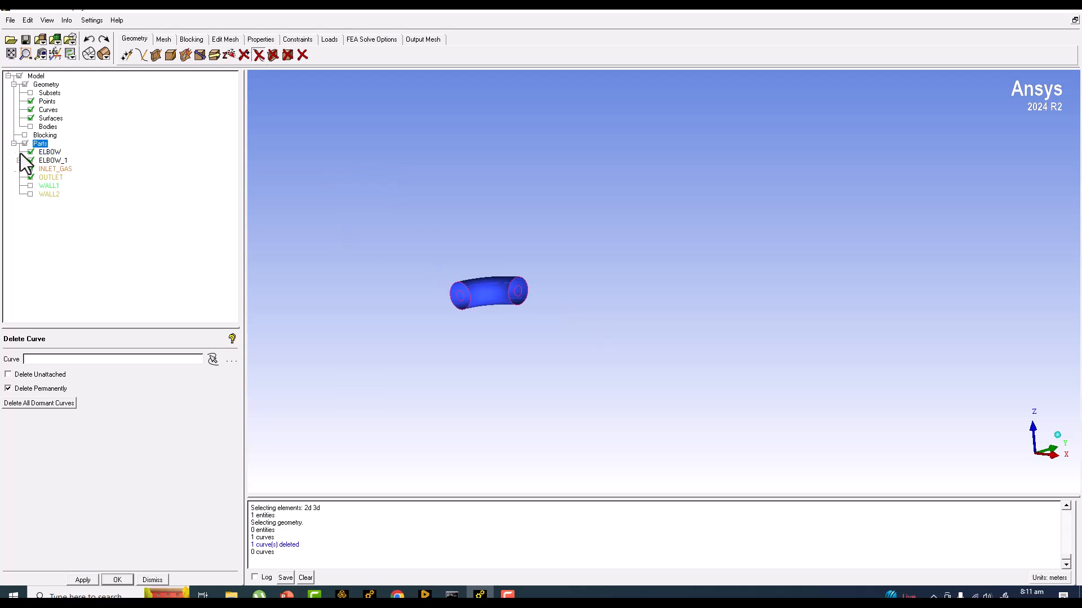
{"action": "left_click", "coordinate": [32, 152]}
Permanently delete the small inner circle curves at both ends of the elbow.
{"action": "right_click_drag", "start_coordinate": [496, 287], "coordinate": [507, 34]}
{"action": "middle_click_drag", "start_coordinate": [357, 313], "coordinate": [498, 296]}
{"action": "right_click_drag", "start_coordinate": [498, 295], "coordinate": [331, 177]}
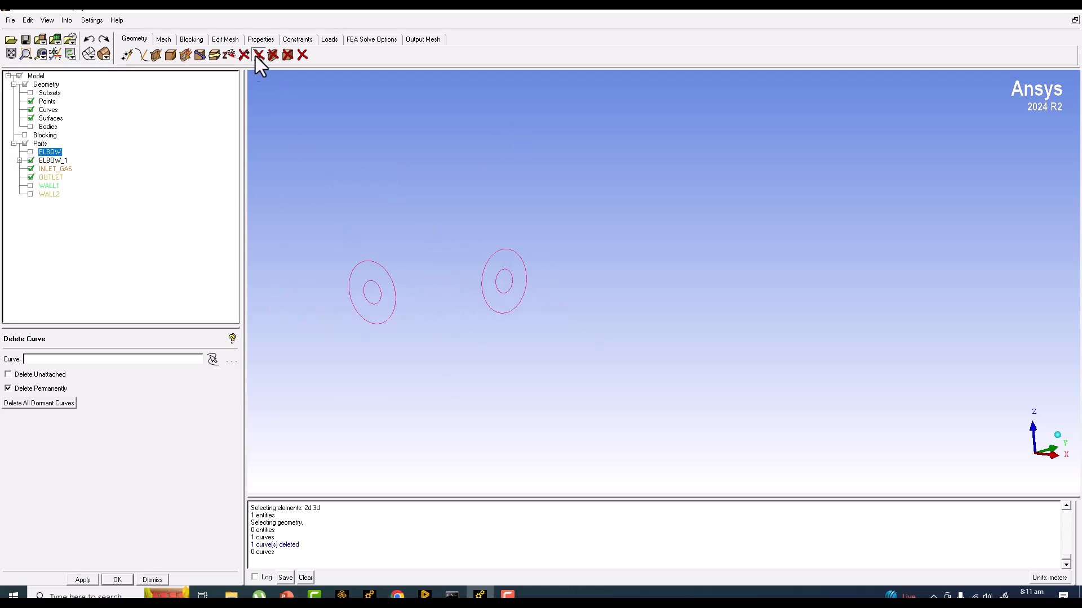
{"action": "left_click", "coordinate": [213, 359]}
{"action": "left_click", "coordinate": [366, 285]}
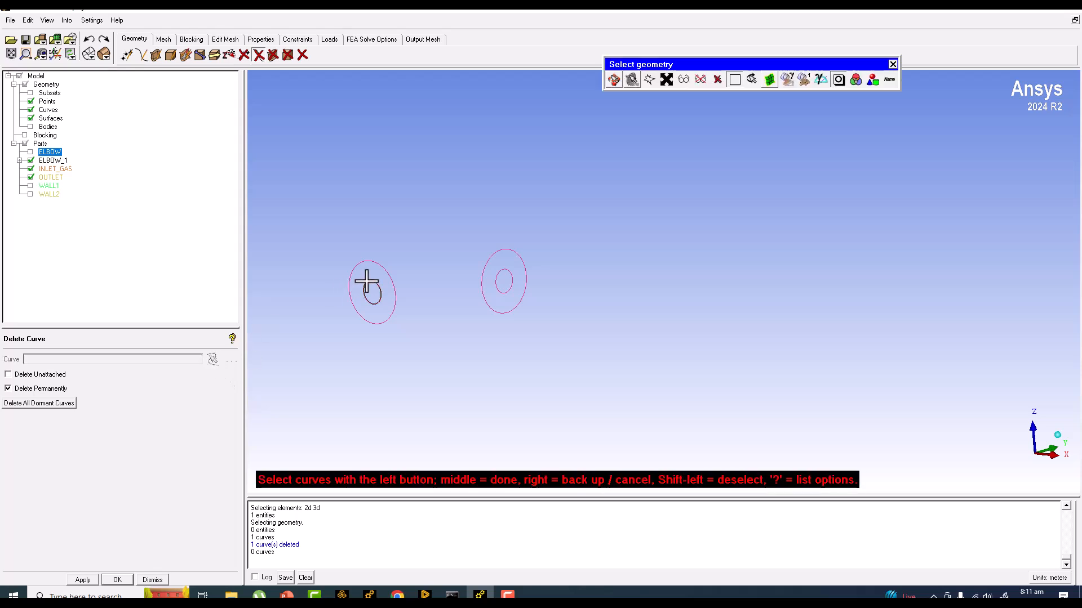
{"action": "middle_click", "coordinate": [366, 284]}
{"action": "left_click", "coordinate": [505, 281]}
{"action": "middle_click", "coordinate": [504, 280]}
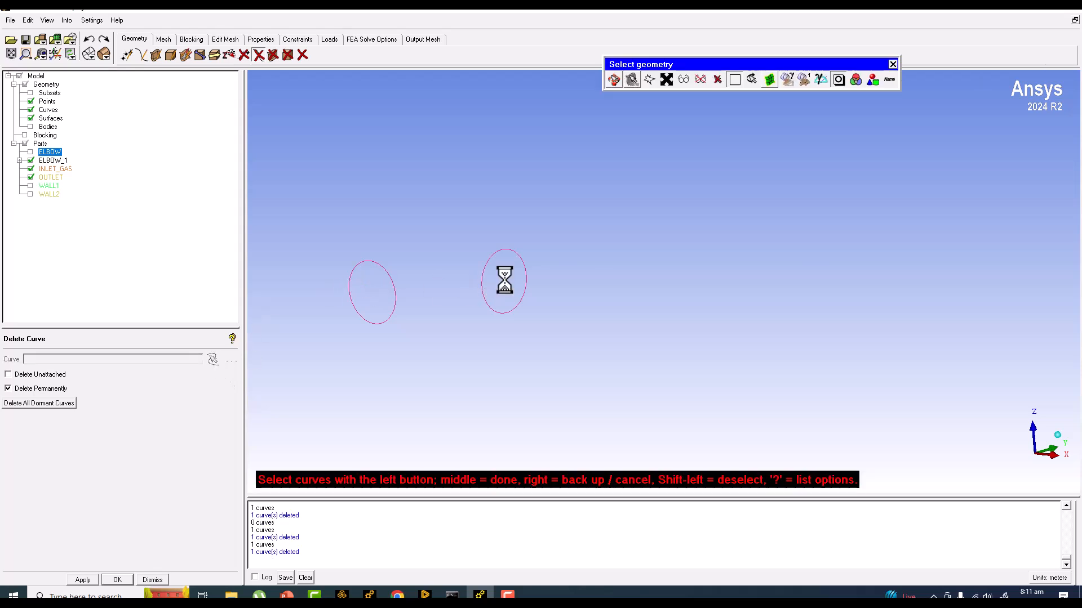
{"action": "middle_click", "coordinate": [481, 187]}
Inspect the remaining elbow, outlet and inlet geometry, and save the project.
{"action": "scroll", "coordinate": [506, 354], "scroll_direction": "down", "scroll_amount": 5}
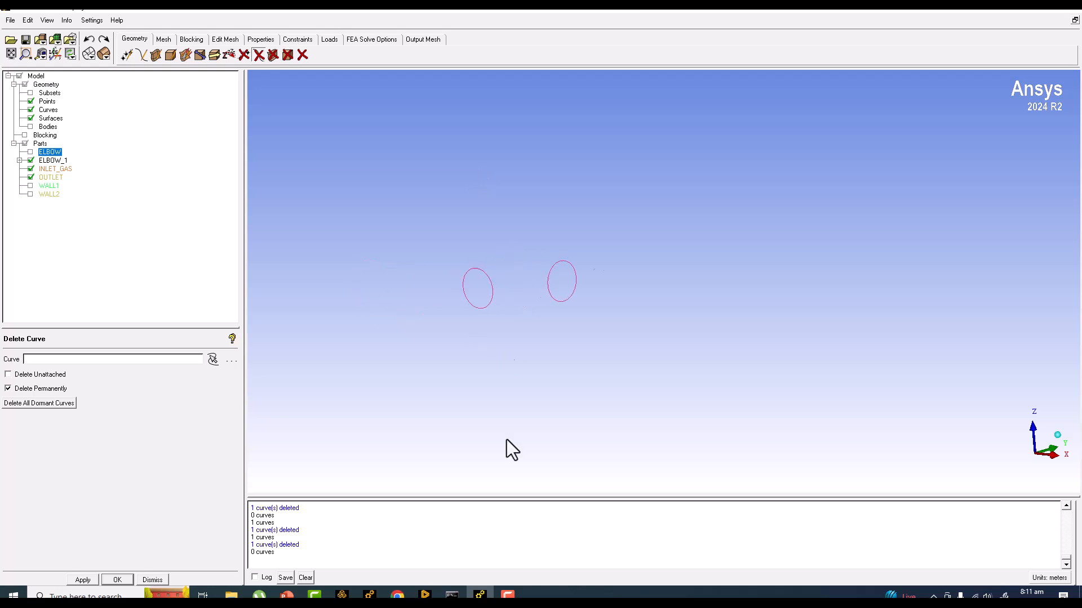
{"action": "right_click_drag", "start_coordinate": [622, 93], "coordinate": [600, 315]}
{"action": "mouse_move", "coordinate": [513, 390]}
{"action": "left_mouse_down"}
{"action": "mouse_move", "coordinate": [484, 310]}
{"action": "mouse_move", "coordinate": [528, 383]}
{"action": "left_mouse_up"}
{"action": "right_click_drag", "start_coordinate": [529, 383], "coordinate": [549, 215]}
{"action": "middle_click_drag", "start_coordinate": [523, 343], "coordinate": [685, 252]}
{"action": "left_click_drag", "start_coordinate": [685, 252], "coordinate": [741, 296]}
{"action": "right_click_drag", "start_coordinate": [586, 271], "coordinate": [574, 118]}
{"action": "left_click_drag", "start_coordinate": [490, 256], "coordinate": [603, 262]}
{"action": "middle_click_drag", "start_coordinate": [596, 275], "coordinate": [608, 331]}
{"action": "left_click_drag", "start_coordinate": [665, 310], "coordinate": [437, 296]}
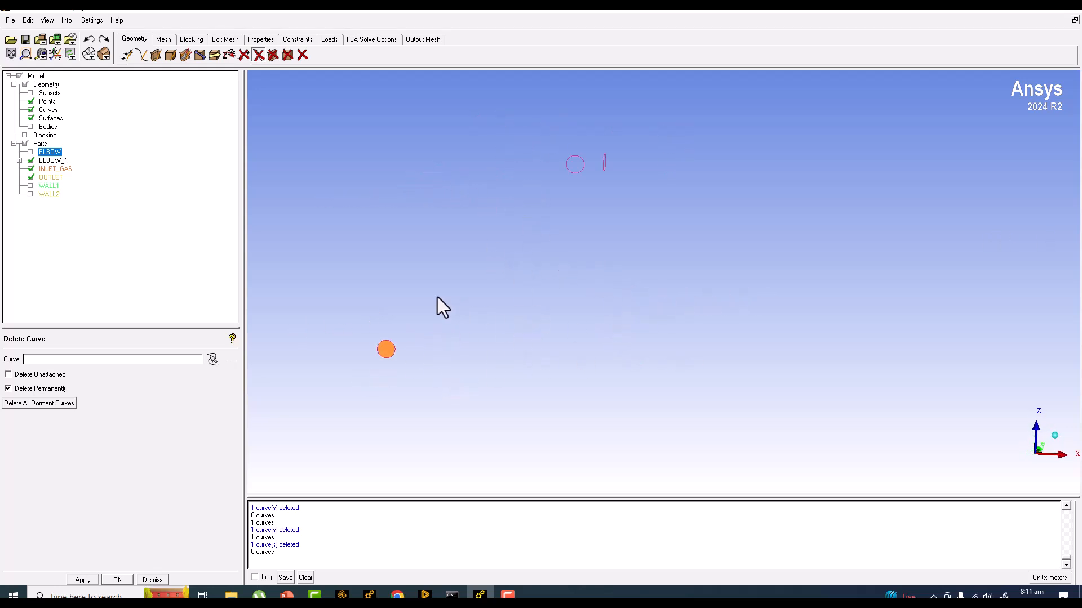
{"action": "left_click", "coordinate": [26, 39]}
Try creating points on the inlet circle, including one at curve parameter 0.5.
{"action": "left_click_drag", "start_coordinate": [400, 346], "coordinate": [449, 431]}
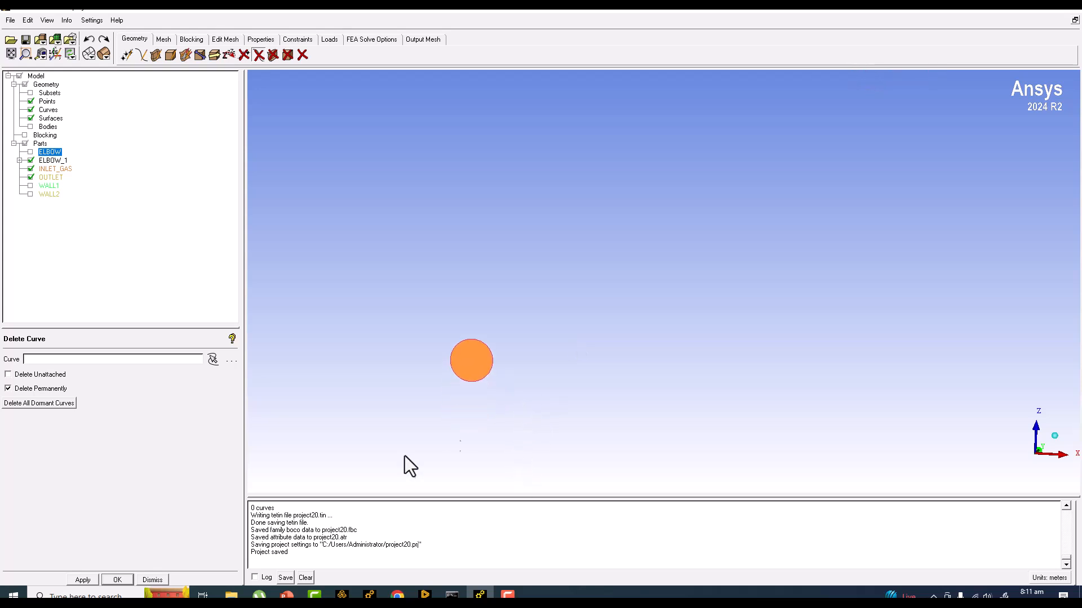
{"action": "scroll", "coordinate": [445, 374], "scroll_direction": "up", "scroll_amount": 4}
{"action": "middle_click_drag", "start_coordinate": [445, 374], "coordinate": [497, 299]}
{"action": "left_click", "coordinate": [126, 60]}
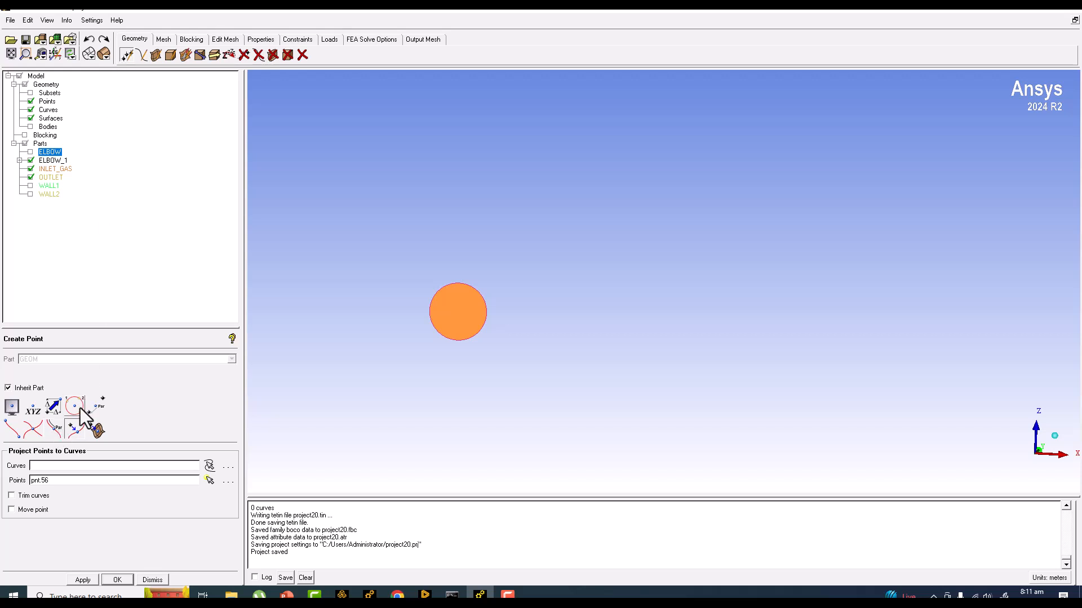
{"action": "left_click", "coordinate": [48, 435]}
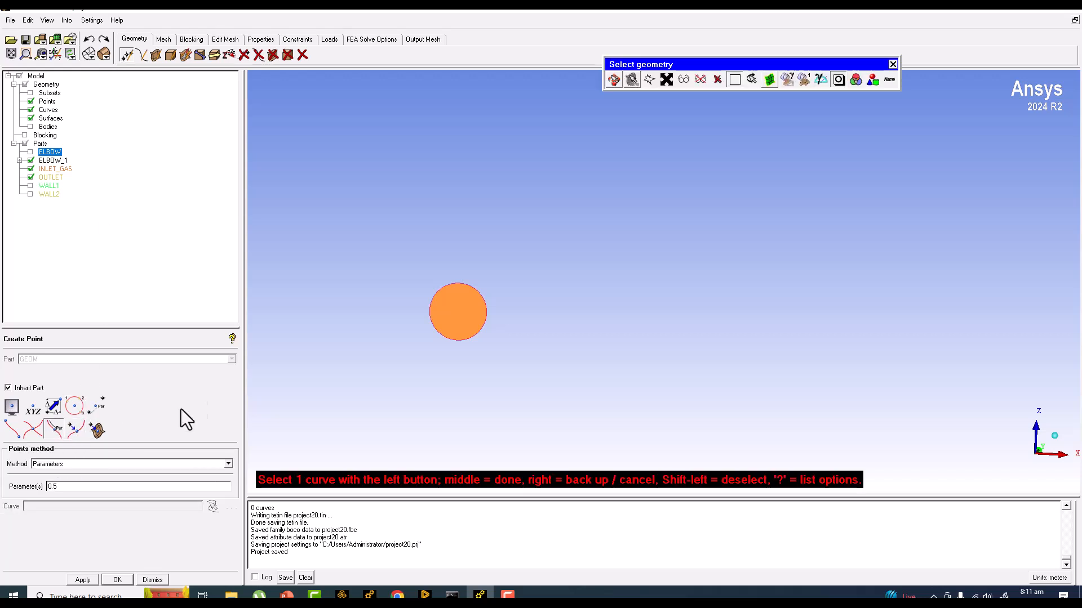
{"action": "left_click", "coordinate": [432, 321]}
{"action": "middle_click", "coordinate": [506, 365]}
{"action": "scroll", "coordinate": [447, 191], "scroll_direction": "up", "scroll_amount": 4}
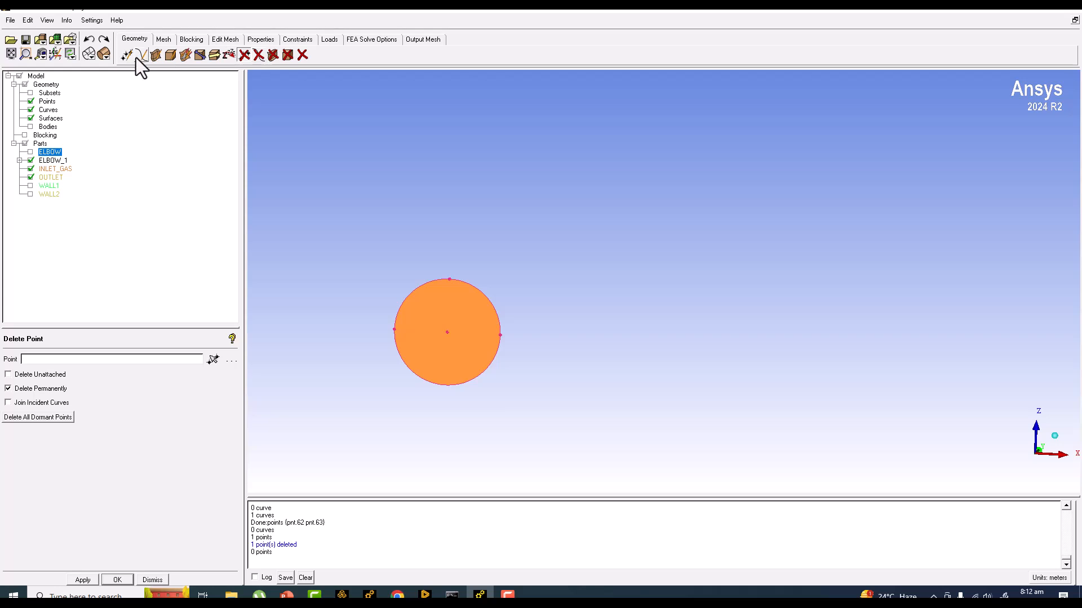
{"action": "left_click", "coordinate": [127, 55]}
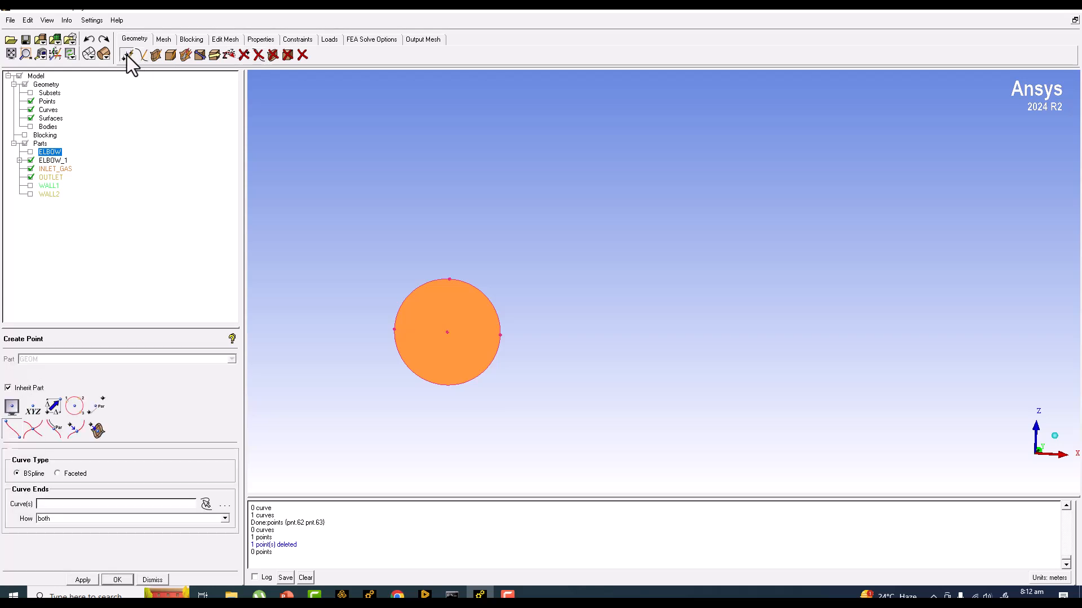
{"action": "left_click", "coordinate": [75, 406]}
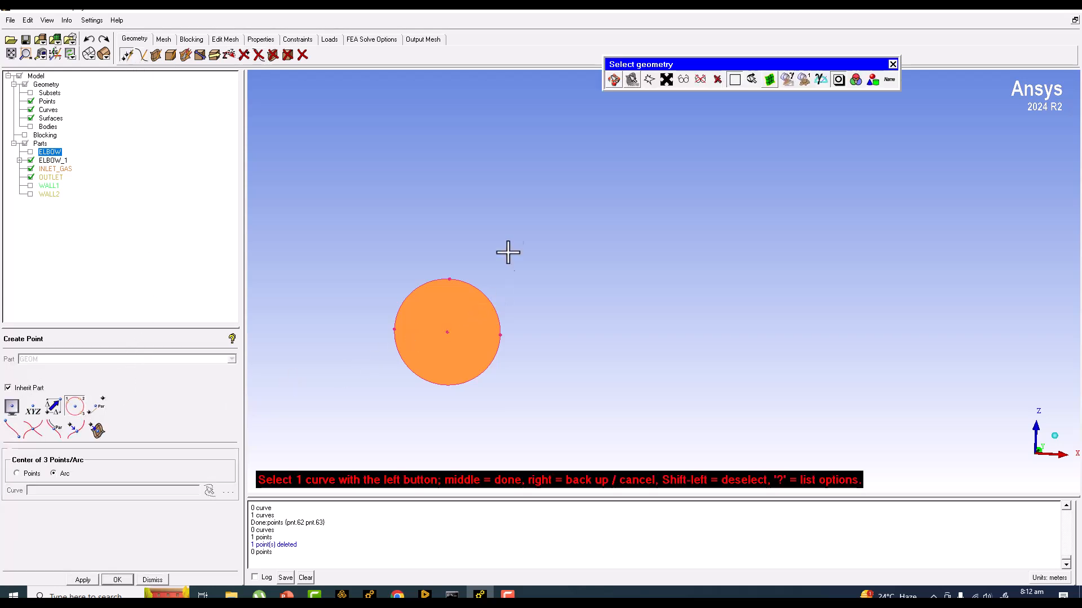
{"action": "middle_click", "coordinate": [502, 270]}
Delete all four points on the inlet face.
{"action": "left_click", "coordinate": [244, 55]}
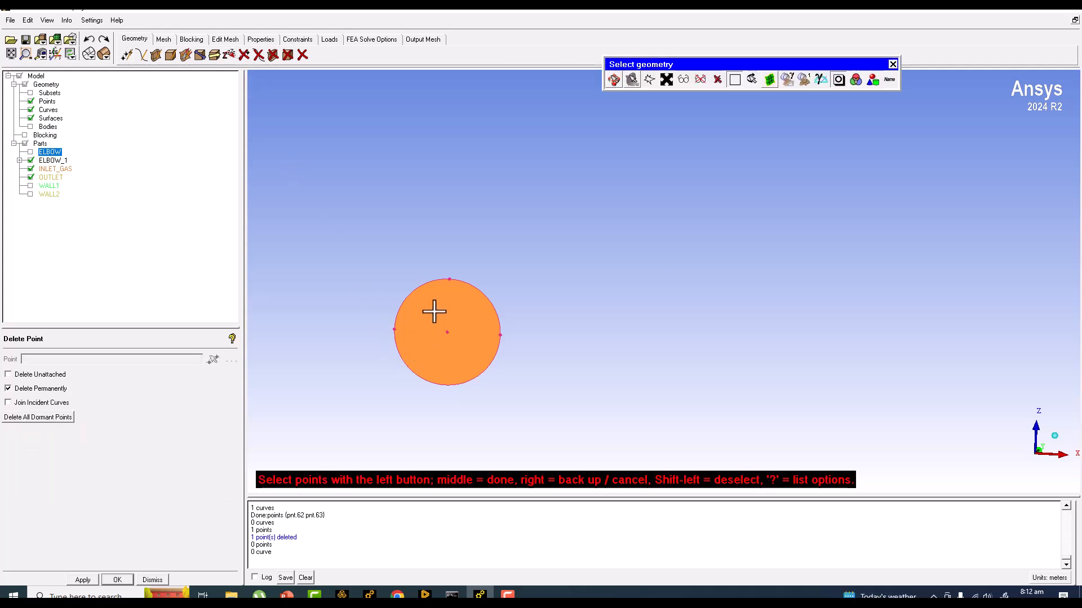
{"action": "left_click", "coordinate": [452, 340]}
{"action": "left_click_drag", "start_coordinate": [366, 249], "coordinate": [550, 409]}
{"action": "middle_click", "coordinate": [549, 409]}
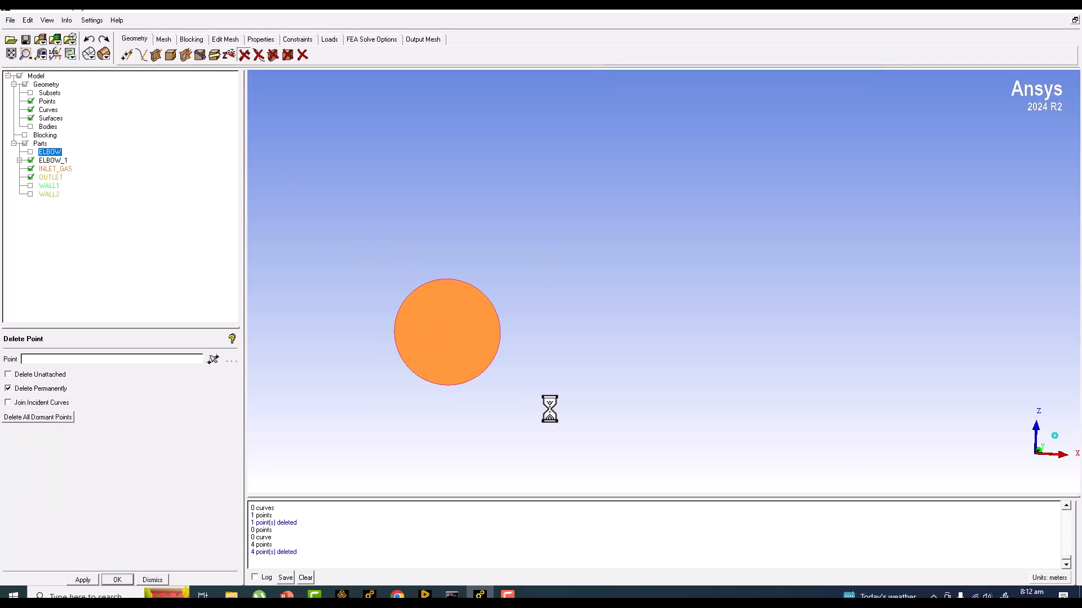
Create a point at the centre of the inlet arc and another on its curve at parameter 0.5.
{"action": "left_click", "coordinate": [127, 59]}
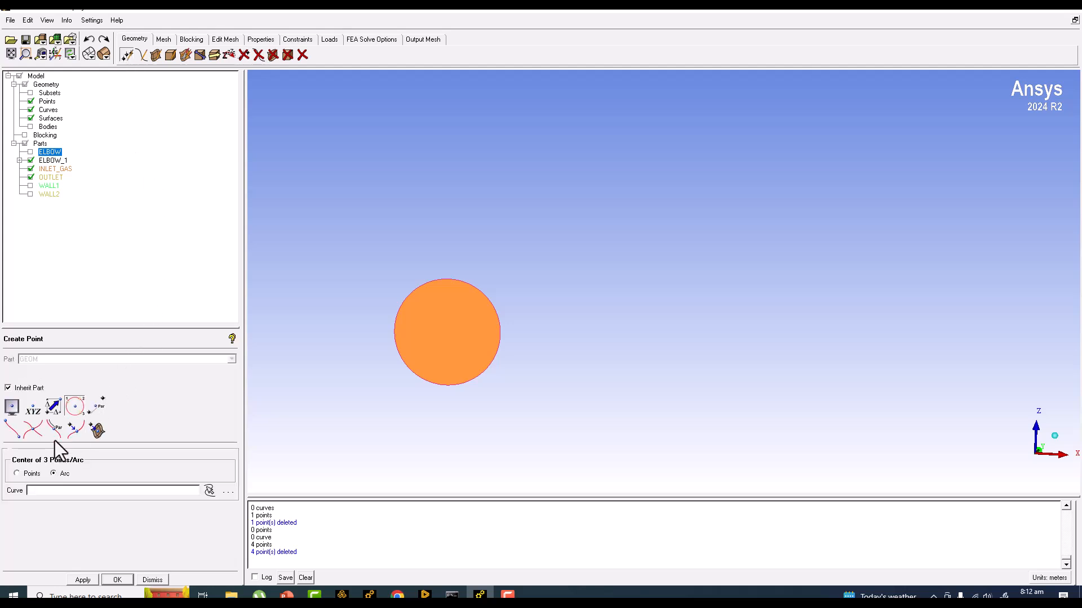
{"action": "left_click", "coordinate": [79, 404]}
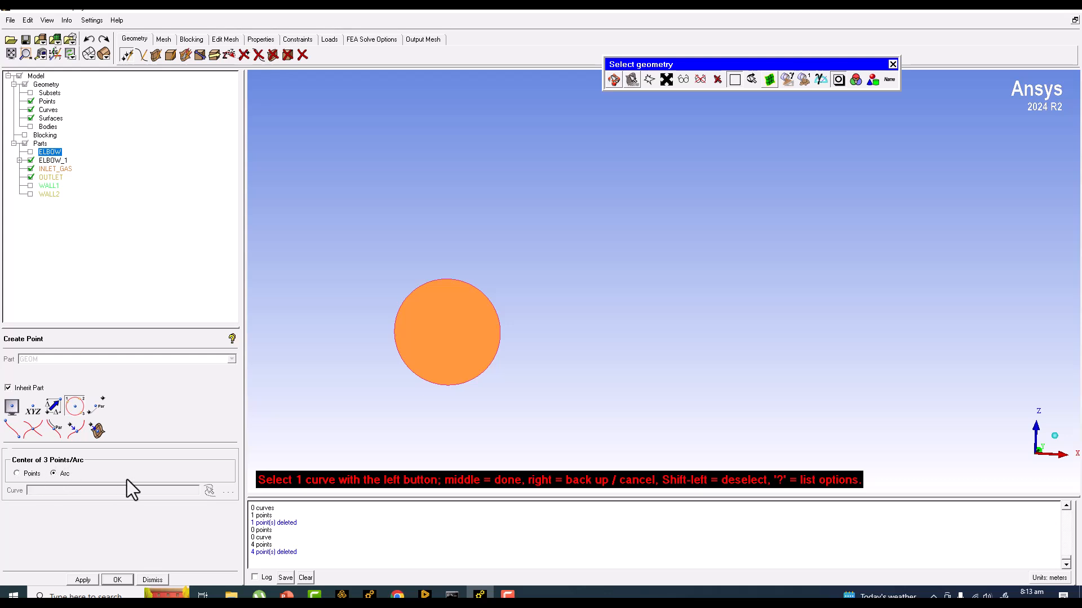
{"action": "left_click", "coordinate": [435, 280]}
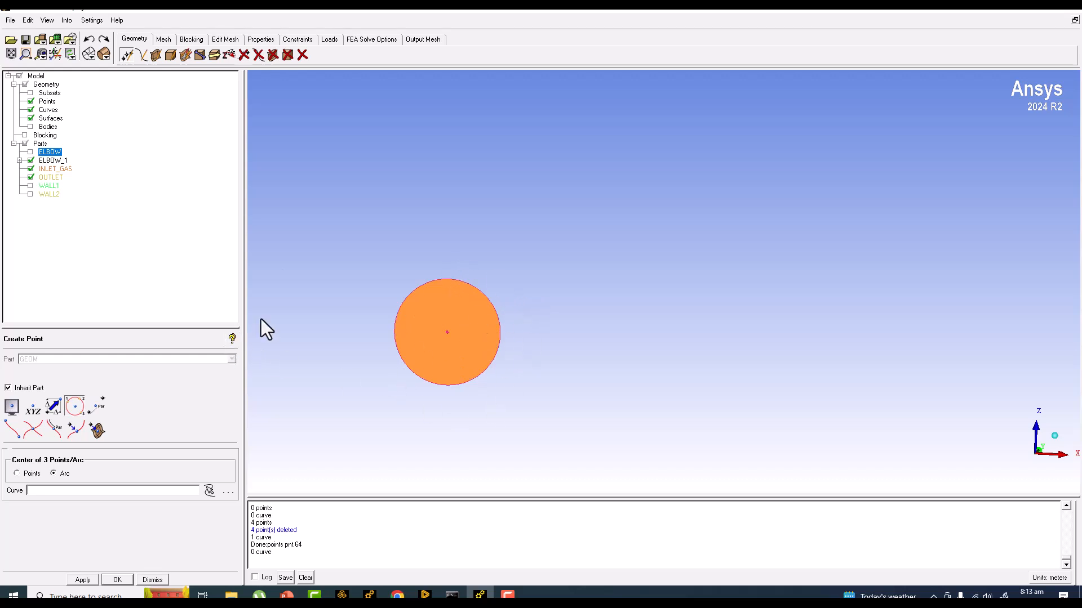
{"action": "left_click", "coordinate": [52, 429]}
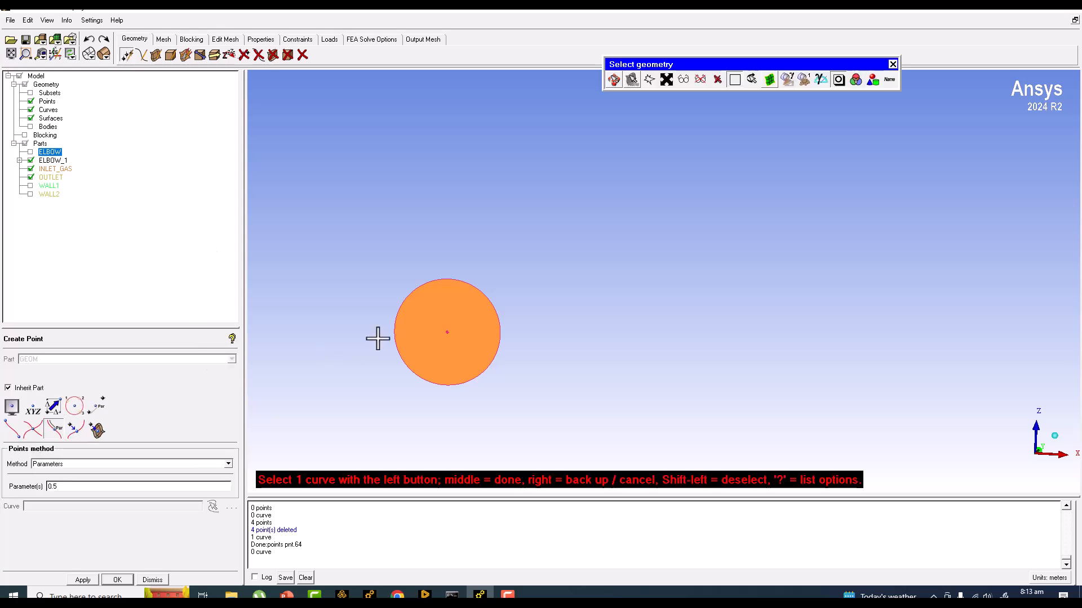
{"action": "left_click", "coordinate": [439, 278]}
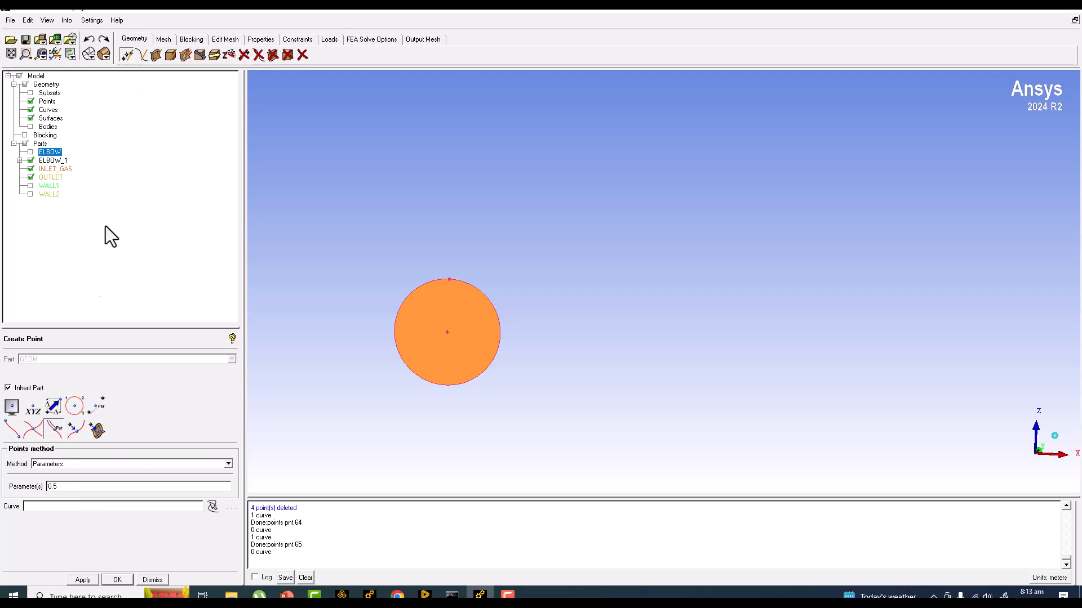
Create points at both ends of the inlet's upper arc using the BSpline curve type.
{"action": "left_click", "coordinate": [14, 432]}
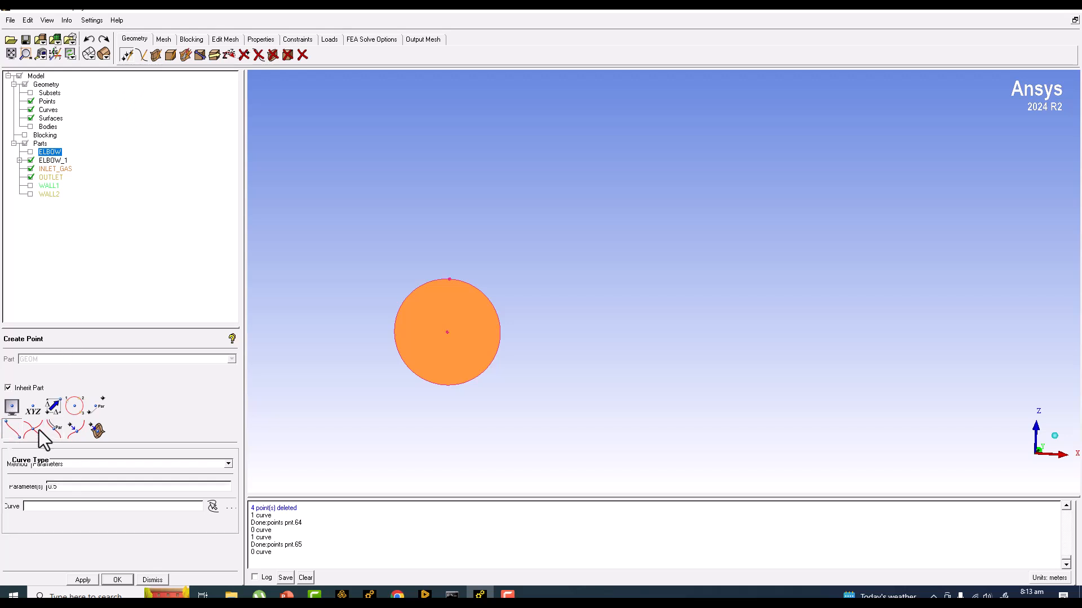
{"action": "left_click", "coordinate": [407, 293]}
{"action": "middle_click", "coordinate": [362, 283]}
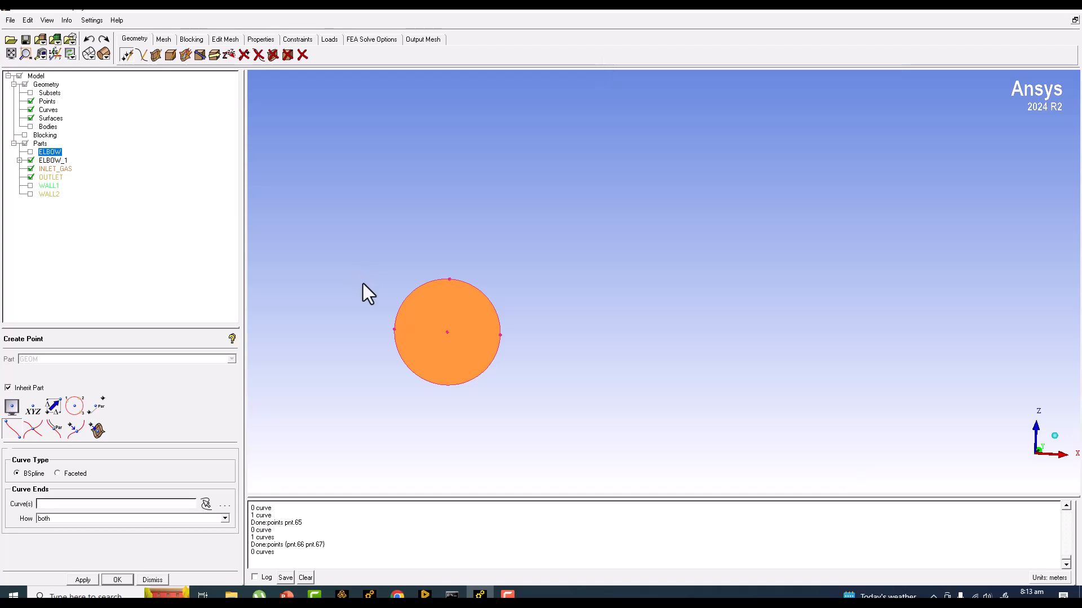
Delete the existing curves forming the inlet circle, keeping its points.
{"action": "left_click", "coordinate": [259, 55]}
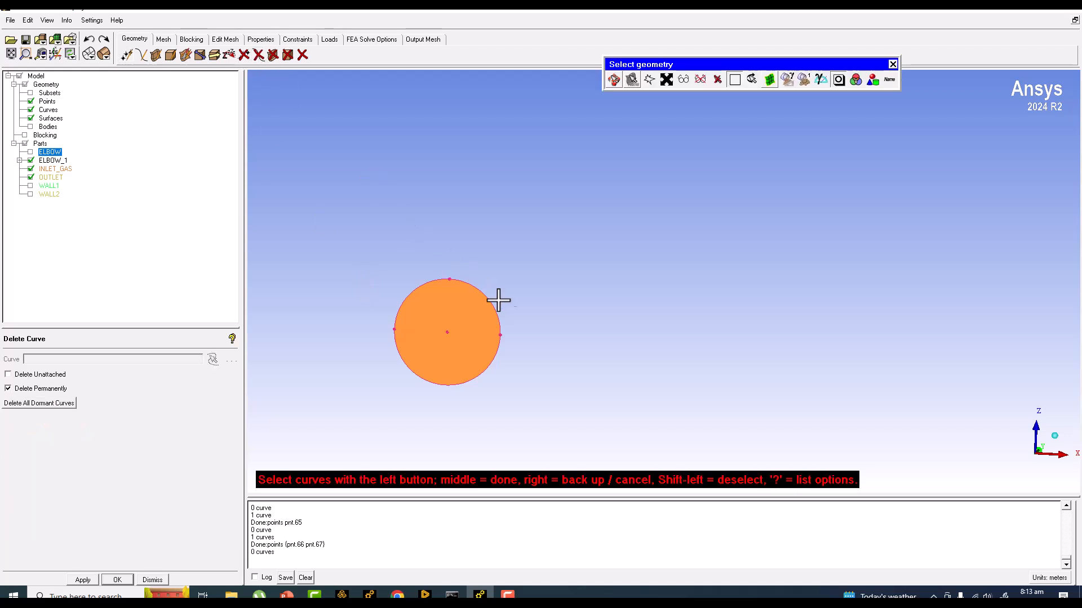
{"action": "left_click", "coordinate": [493, 349]}
{"action": "middle_click", "coordinate": [493, 350]}
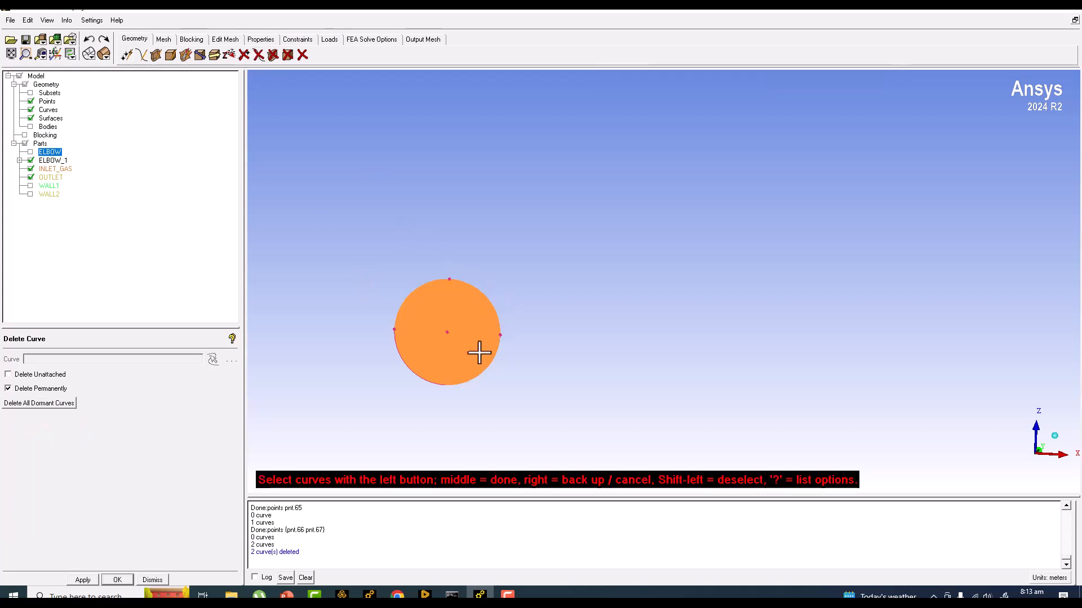
{"action": "left_click", "coordinate": [403, 362]}
{"action": "middle_click", "coordinate": [418, 342]}
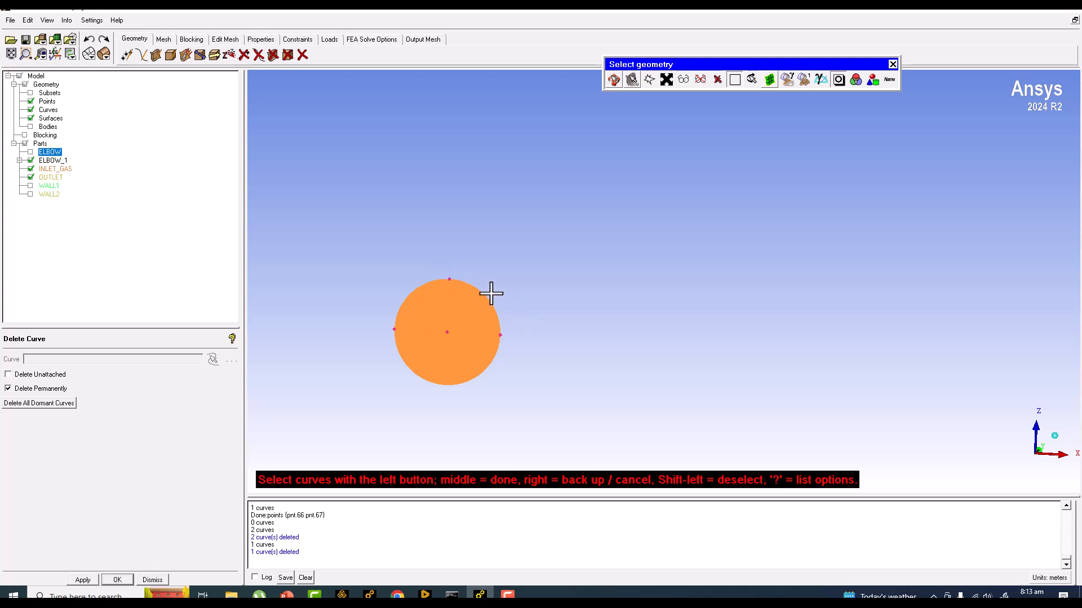
{"action": "middle_click", "coordinate": [513, 289]}
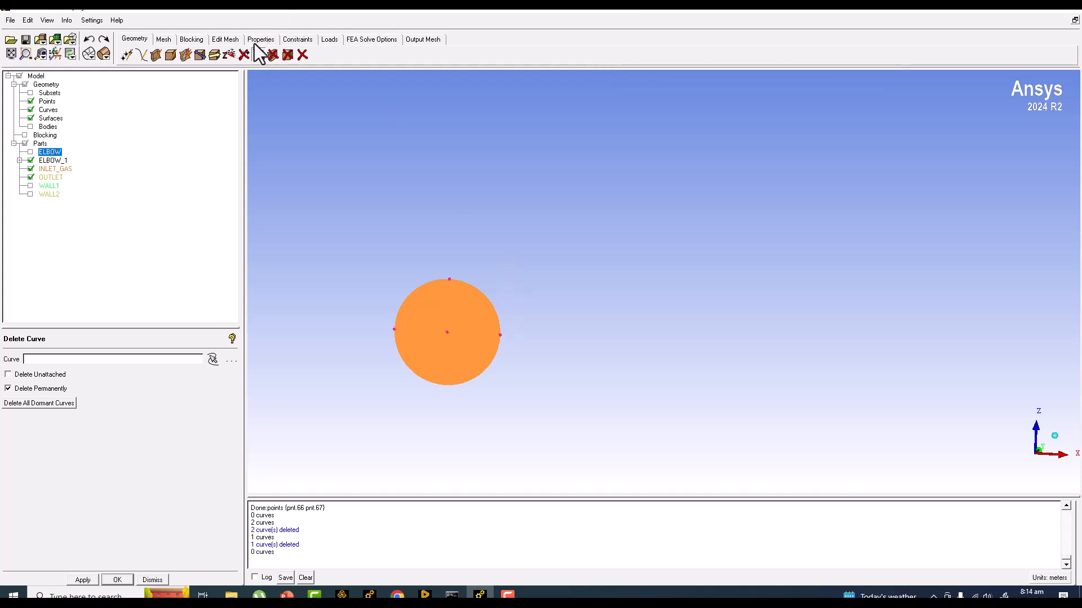
Create a full inlet circle from its centre and two rim points, with start angle 0 and end angle 360.
{"action": "left_click", "coordinate": [147, 56]}
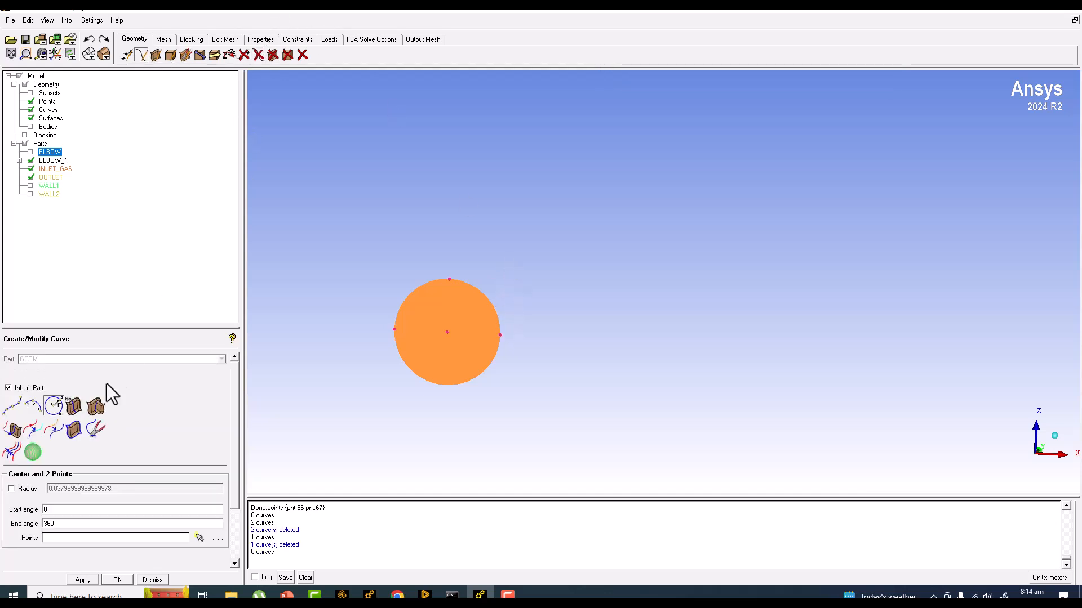
{"action": "left_click", "coordinate": [54, 408]}
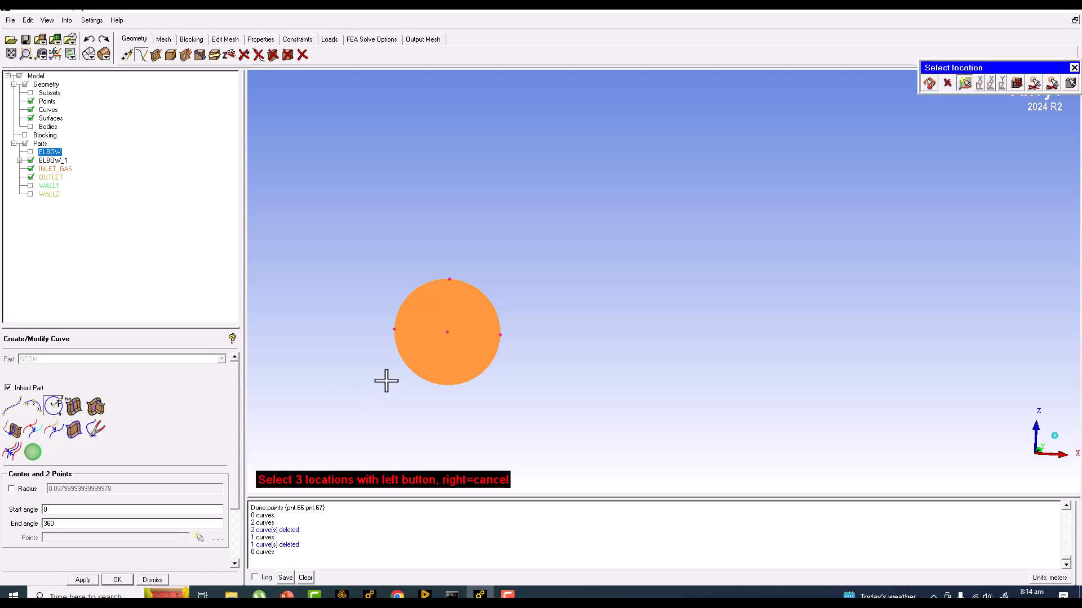
{"action": "left_click", "coordinate": [446, 333]}
{"action": "left_click", "coordinate": [501, 335]}
{"action": "left_click", "coordinate": [449, 279]}
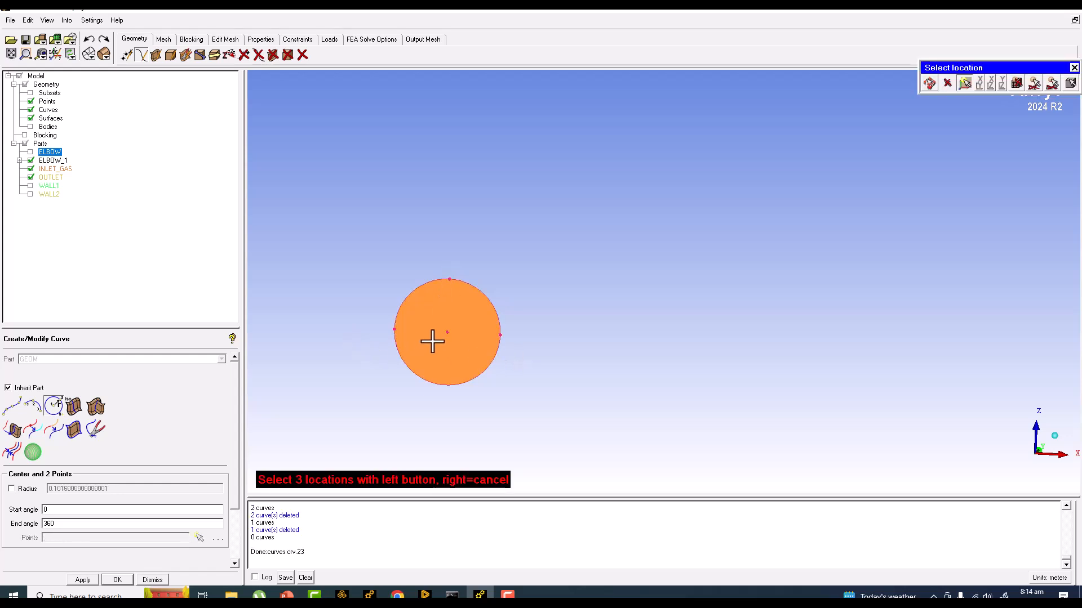
{"action": "middle_click", "coordinate": [602, 357]}
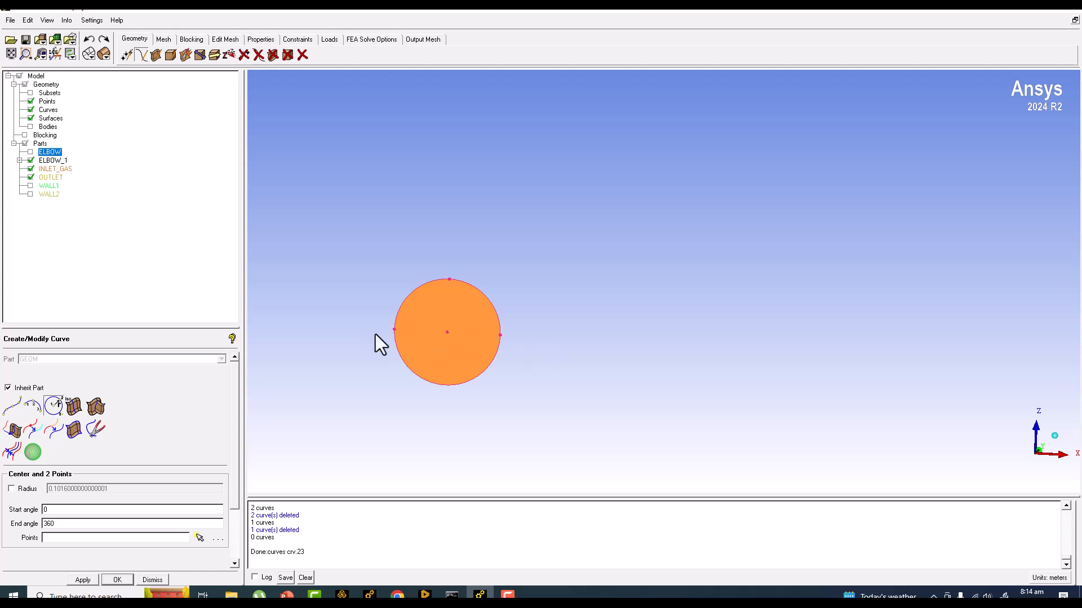
Try a point at curve parameter 0.5 on the upper arc of the bend's inlet-side circle.
{"action": "right_click_drag", "start_coordinate": [390, 404], "coordinate": [383, 304]}
{"action": "middle_click_drag", "start_coordinate": [379, 405], "coordinate": [422, 387]}
{"action": "right_click_drag", "start_coordinate": [421, 386], "coordinate": [404, 462]}
{"action": "right_click_drag", "start_coordinate": [569, 135], "coordinate": [648, 287]}
{"action": "middle_click_drag", "start_coordinate": [792, 263], "coordinate": [625, 330]}
{"action": "right_click_drag", "start_coordinate": [625, 330], "coordinate": [588, 167]}
{"action": "middle_click_drag", "start_coordinate": [587, 167], "coordinate": [613, 248]}
{"action": "right_click_drag", "start_coordinate": [613, 247], "coordinate": [492, 300]}
{"action": "middle_click_drag", "start_coordinate": [453, 346], "coordinate": [549, 342]}
{"action": "right_click_drag", "start_coordinate": [548, 343], "coordinate": [573, 218]}
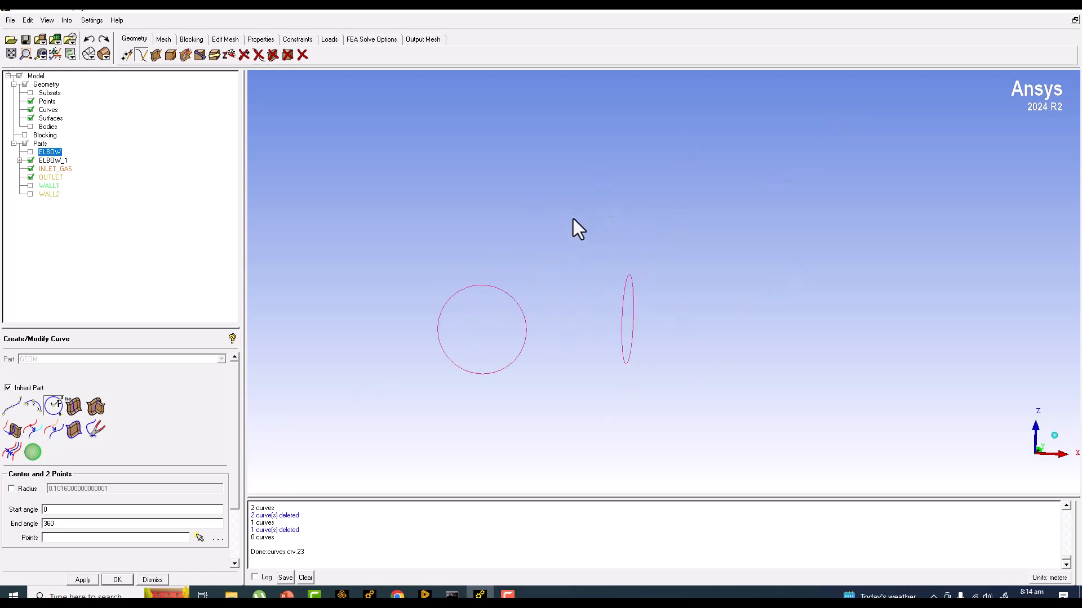
{"action": "left_click", "coordinate": [127, 55]}
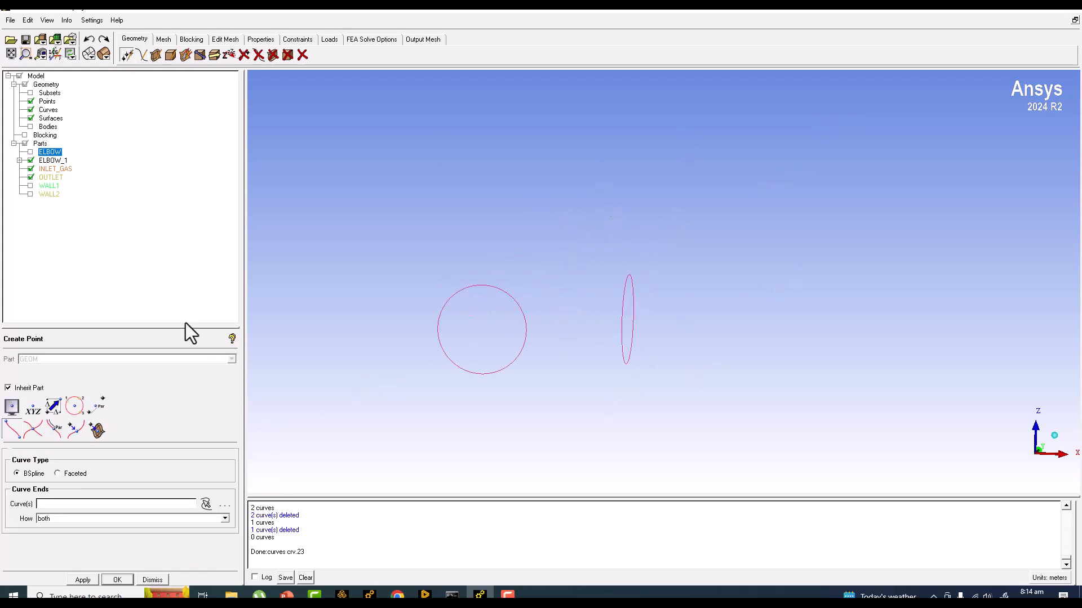
{"action": "left_click", "coordinate": [55, 429]}
{"action": "left_click", "coordinate": [483, 286]}
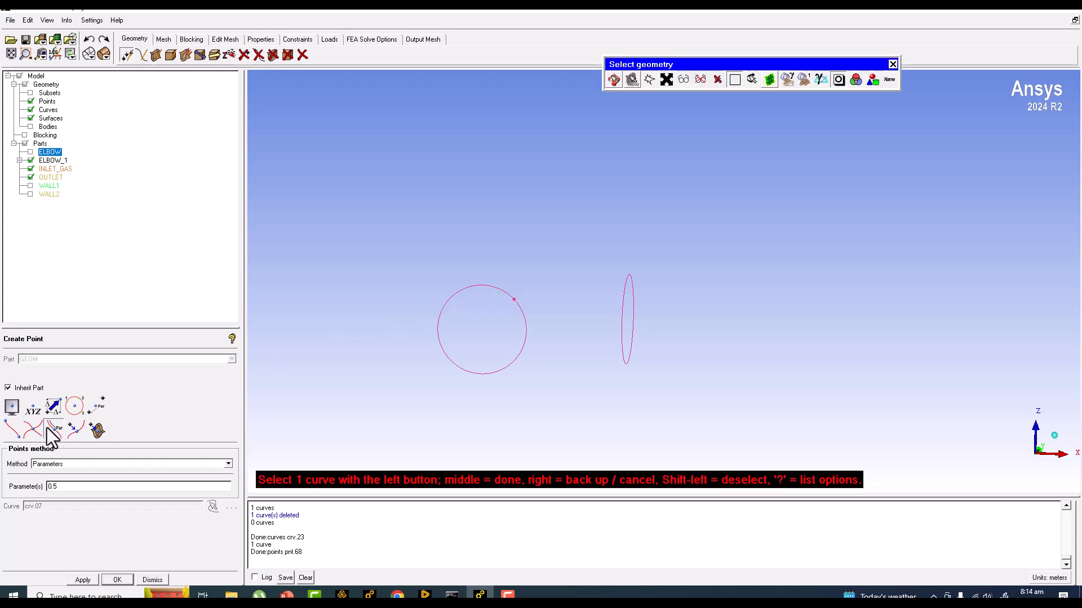
Create points at both ends of the upper-left arc on the bend's inlet-side circle.
{"action": "left_click", "coordinate": [12, 429]}
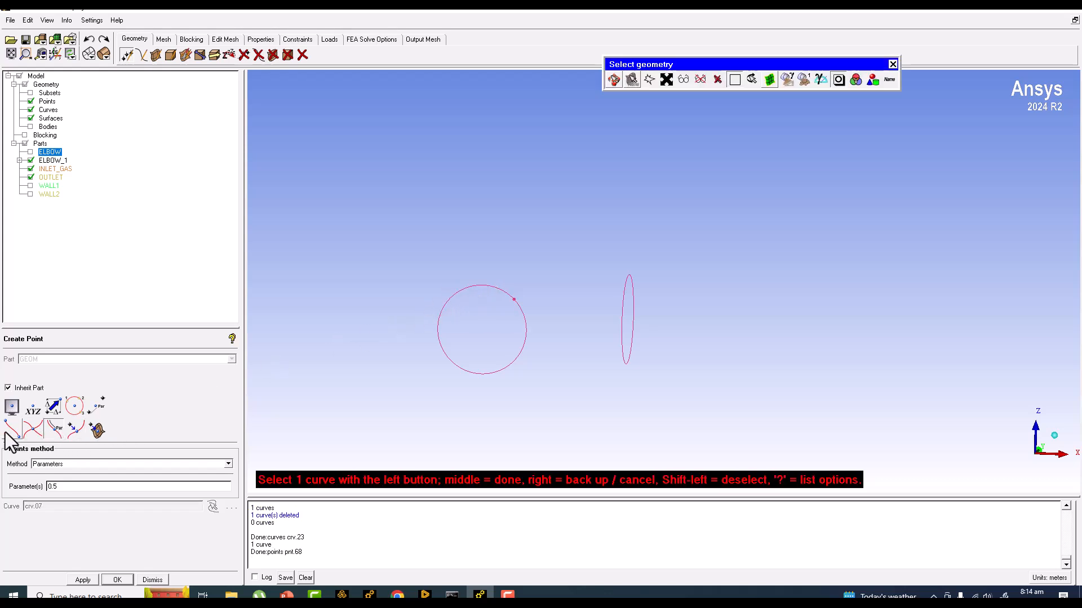
{"action": "left_click", "coordinate": [452, 288]}
{"action": "middle_click", "coordinate": [395, 285]}
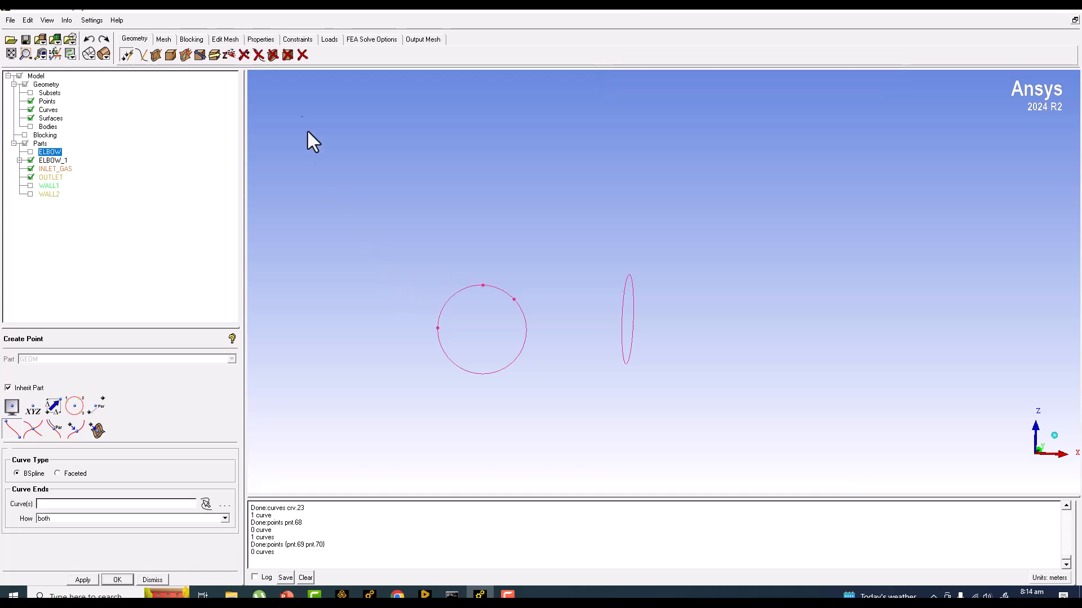
Delete the point at parameter 0.5 on the bend's inlet-side circle.
{"action": "left_click", "coordinate": [244, 54]}
{"action": "left_click", "coordinate": [513, 299]}
{"action": "middle_click", "coordinate": [394, 298]}
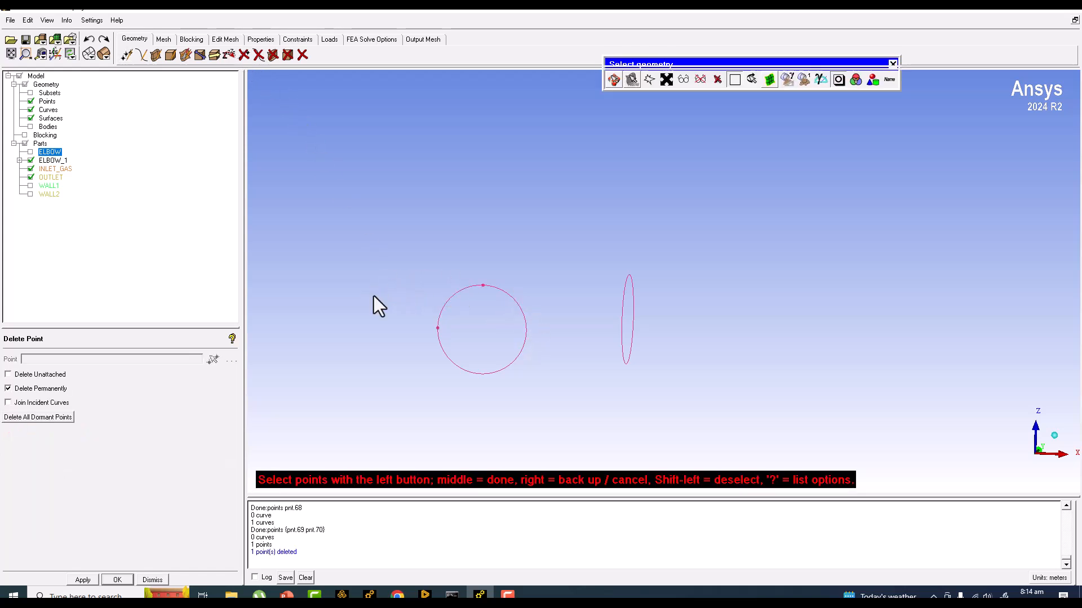
Create arc centre points for both the inlet-side and outlet-side circles of the bend.
{"action": "left_click", "coordinate": [122, 53]}
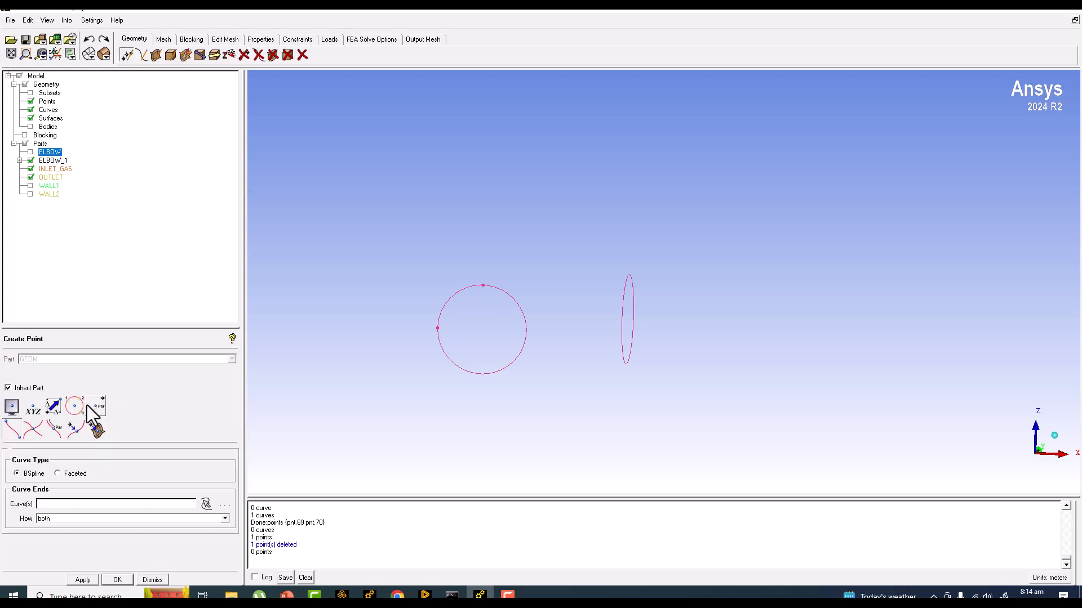
{"action": "left_click", "coordinate": [101, 409]}
{"action": "left_click", "coordinate": [515, 302]}
{"action": "left_click", "coordinate": [77, 401]}
{"action": "left_click", "coordinate": [464, 294]}
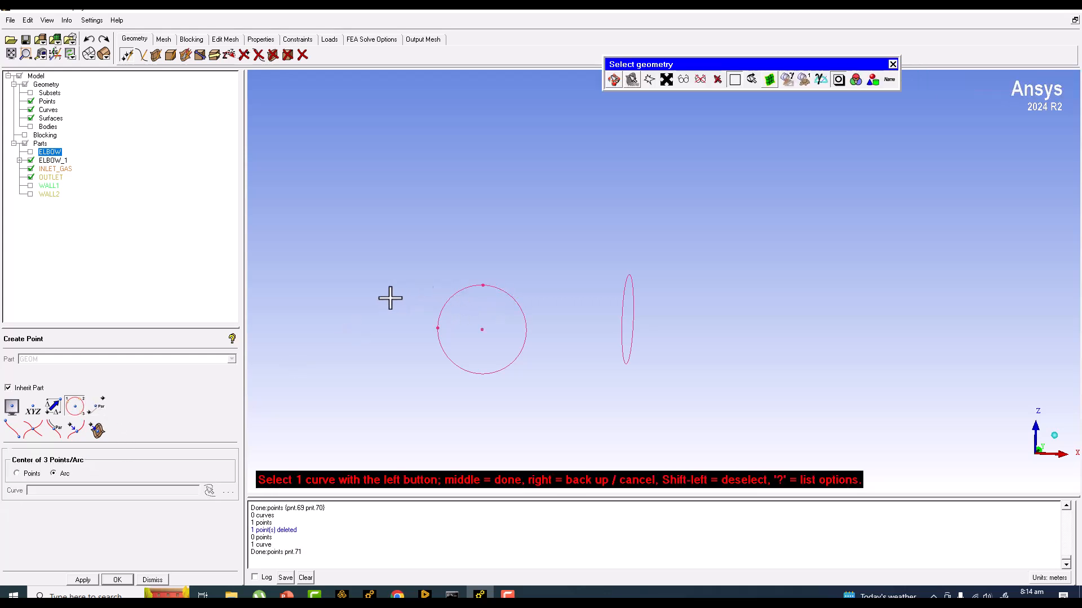
{"action": "left_click", "coordinate": [634, 298]}
{"action": "middle_click", "coordinate": [424, 320]}
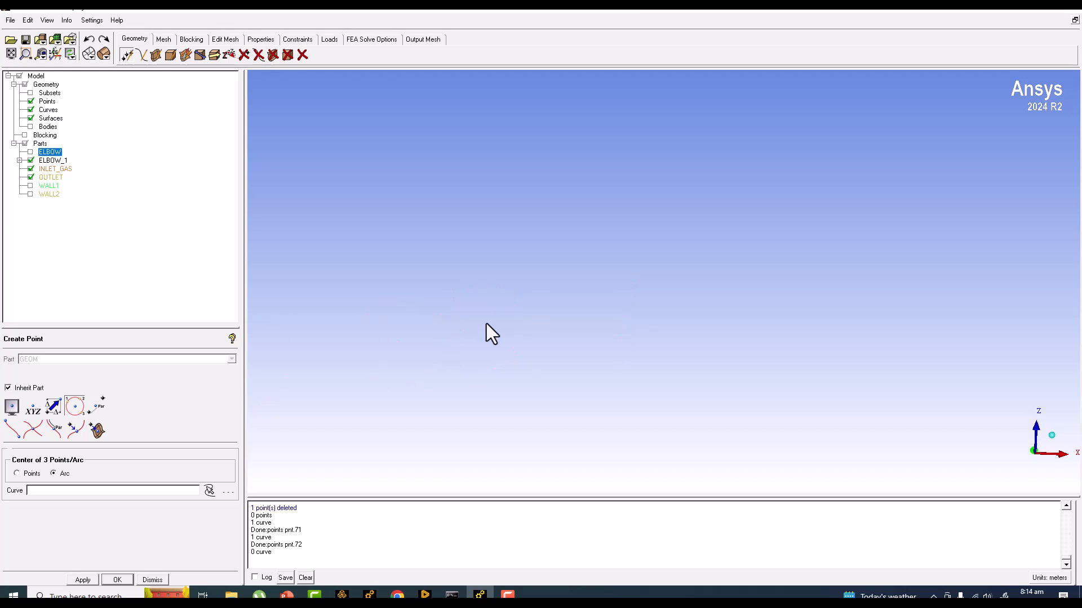
Create points at both ends of the upper arc on the bend's outlet-side circle.
{"action": "middle_click_drag", "start_coordinate": [519, 317], "coordinate": [762, 316]}
{"action": "left_click_drag", "start_coordinate": [763, 315], "coordinate": [701, 282]}
{"action": "middle_click_drag", "start_coordinate": [746, 303], "coordinate": [924, 349]}
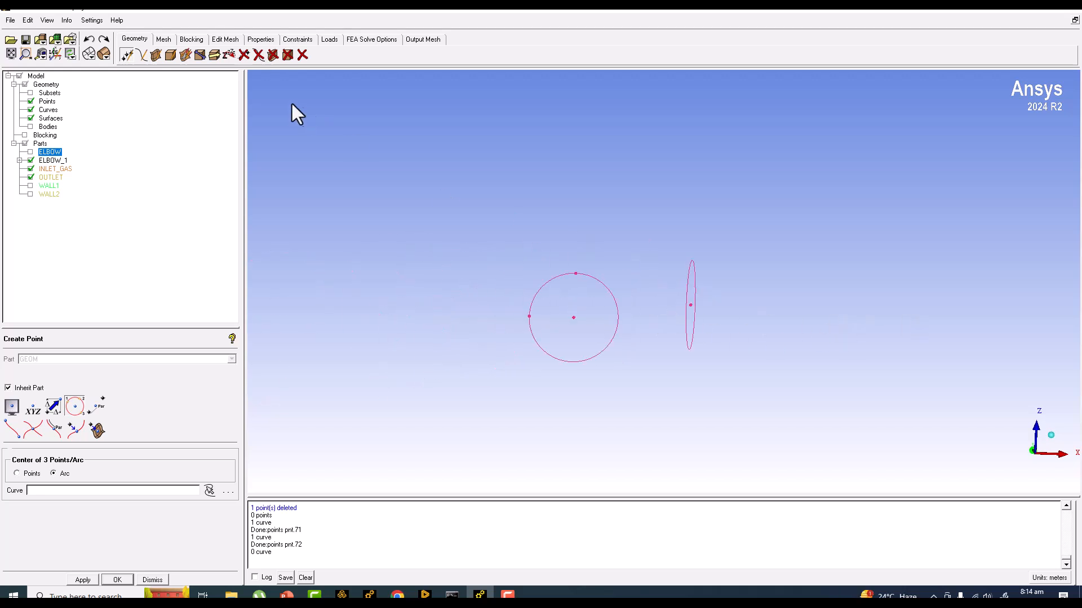
{"action": "left_click", "coordinate": [14, 431]}
{"action": "left_click", "coordinate": [696, 276]}
{"action": "middle_click", "coordinate": [702, 292]}
Hide the OUTLET part so that only the outlet's circular curves are displayed at the pipe's end.
{"action": "scroll", "coordinate": [707, 293], "scroll_direction": "down", "scroll_amount": 6}
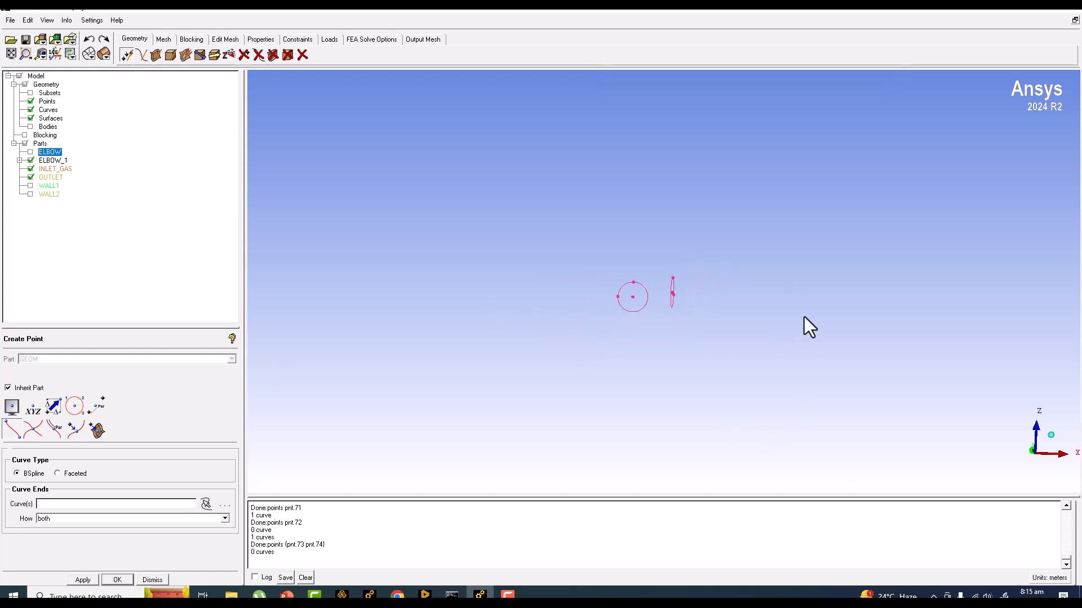
{"action": "middle_click_drag", "start_coordinate": [571, 330], "coordinate": [298, 313]}
{"action": "middle_click_drag", "start_coordinate": [711, 326], "coordinate": [538, 356]}
{"action": "scroll", "coordinate": [619, 330], "scroll_direction": "down", "scroll_amount": 3}
{"action": "middle_click_drag", "start_coordinate": [904, 309], "coordinate": [718, 325]}
{"action": "left_click_drag", "start_coordinate": [717, 326], "coordinate": [544, 333]}
{"action": "scroll", "coordinate": [843, 158], "scroll_direction": "up", "scroll_amount": 1}
{"action": "scroll", "coordinate": [843, 158], "scroll_direction": "up", "scroll_amount": 2}
{"action": "middle_click_drag", "start_coordinate": [751, 368], "coordinate": [343, 349]}
{"action": "scroll", "coordinate": [545, 324], "scroll_direction": "up", "scroll_amount": 6}
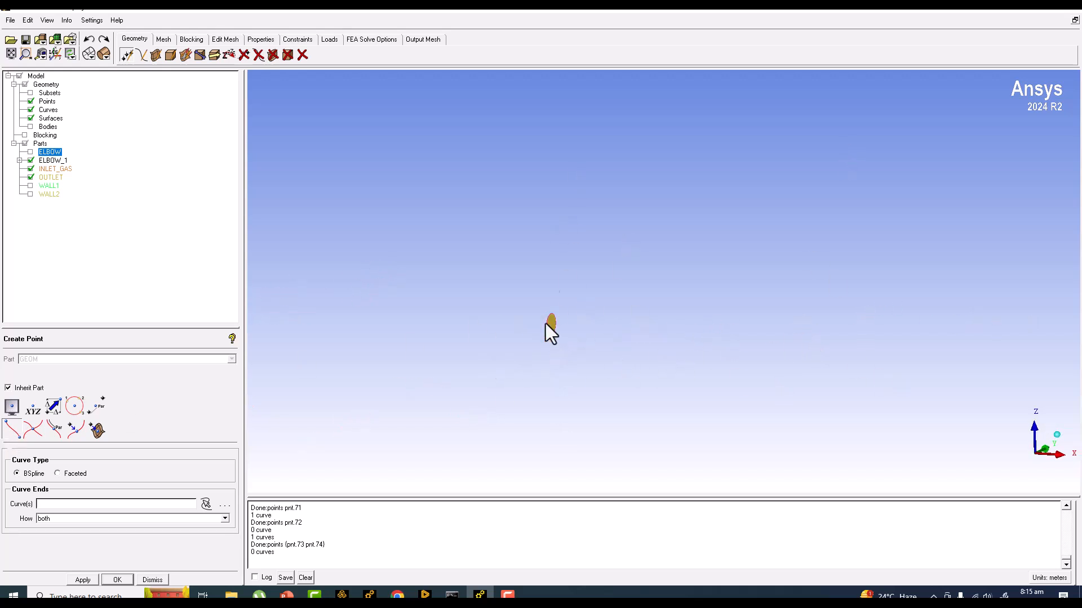
{"action": "left_click", "coordinate": [31, 177]}
{"action": "scroll", "coordinate": [448, 221], "scroll_direction": "up", "scroll_amount": 4}
{"action": "middle_click_drag", "start_coordinate": [353, 471], "coordinate": [542, 387]}
{"action": "scroll", "coordinate": [542, 383], "scroll_direction": "up", "scroll_amount": 3}
{"action": "middle_click_drag", "start_coordinate": [553, 235], "coordinate": [549, 272]}
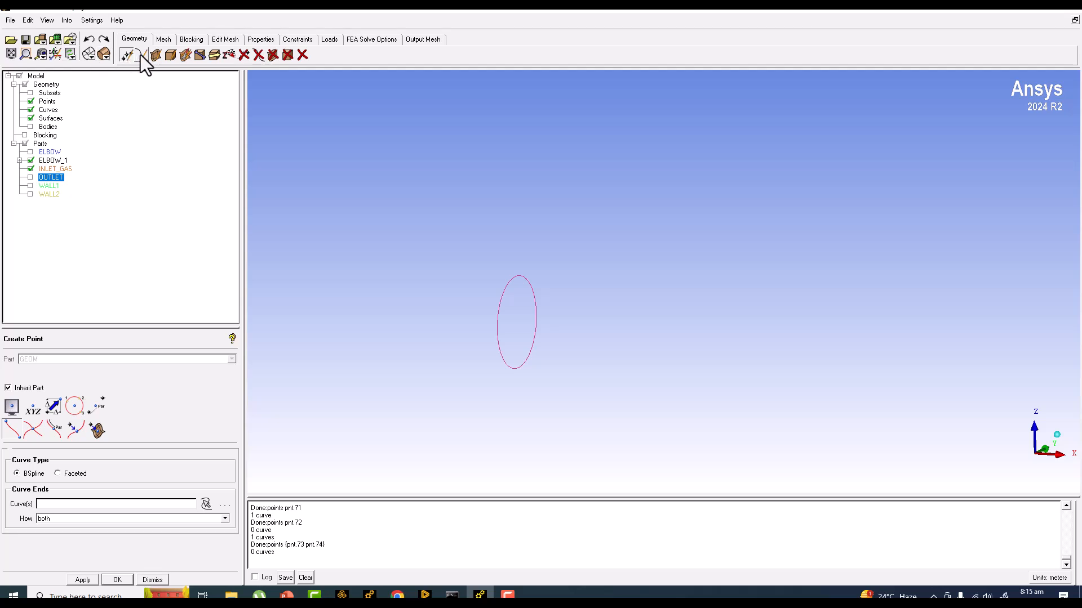
Create points at both ends of the outlet circle's upper arc and one at its arc centre.
{"action": "left_click", "coordinate": [529, 277]}
{"action": "middle_click", "coordinate": [528, 273]}
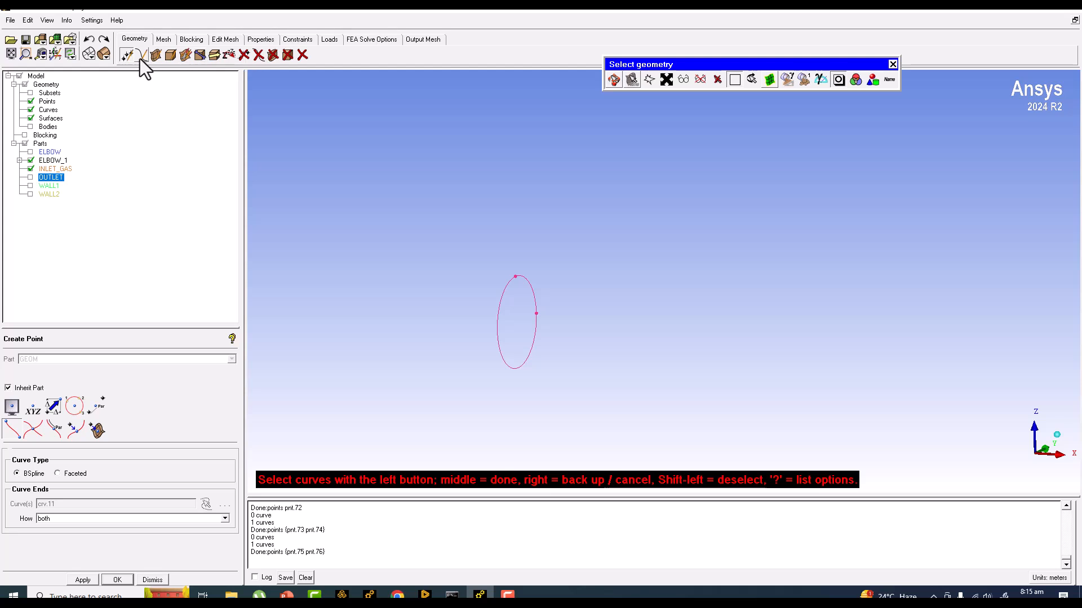
{"action": "left_click", "coordinate": [95, 405]}
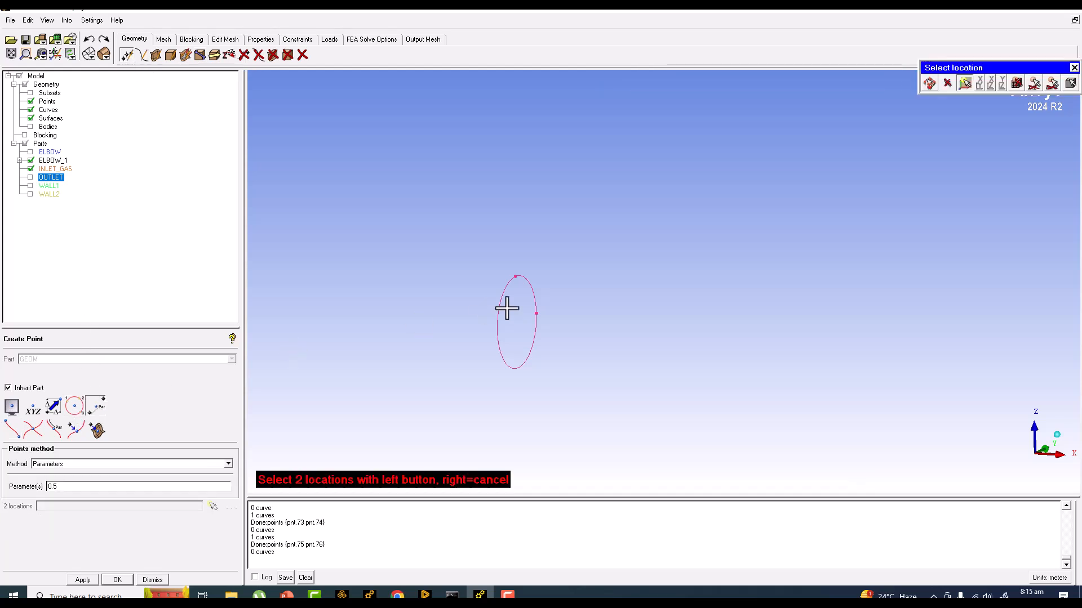
{"action": "left_click", "coordinate": [74, 405]}
{"action": "left_click", "coordinate": [534, 360]}
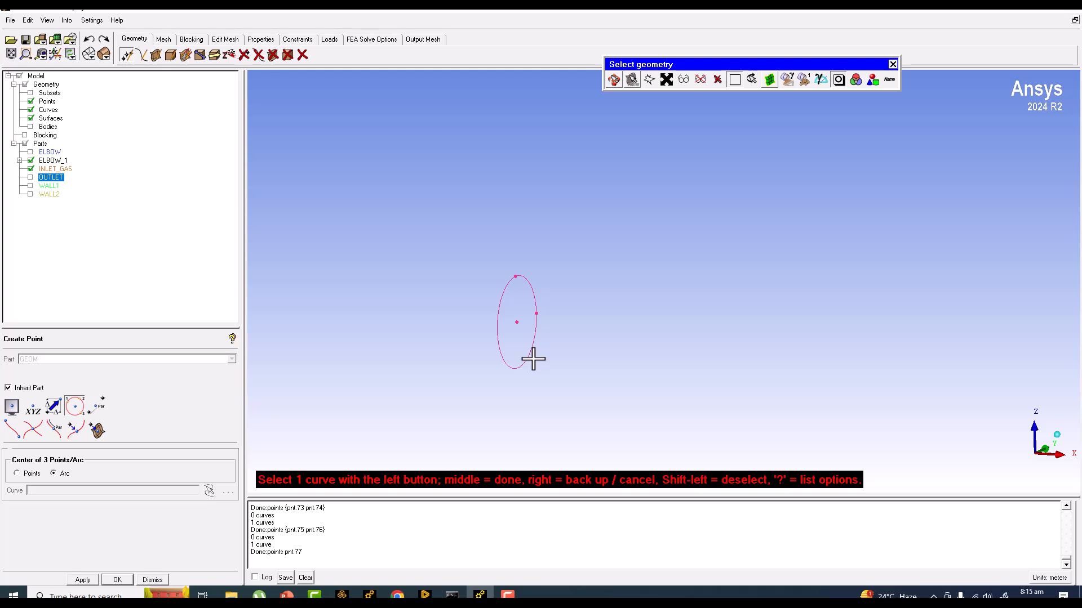
{"action": "middle_click", "coordinate": [614, 201]}
Delete all the curves forming the outlet circle, keeping its three points.
{"action": "scroll", "coordinate": [665, 321], "scroll_direction": "down", "scroll_amount": 3}
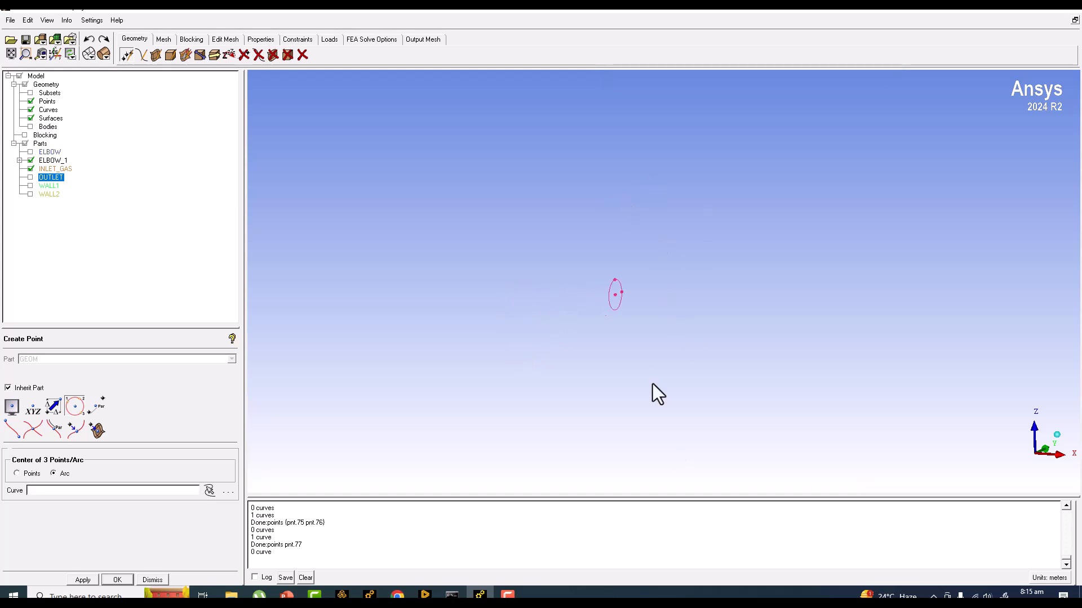
{"action": "scroll", "coordinate": [599, 286], "scroll_direction": "up", "scroll_amount": 3}
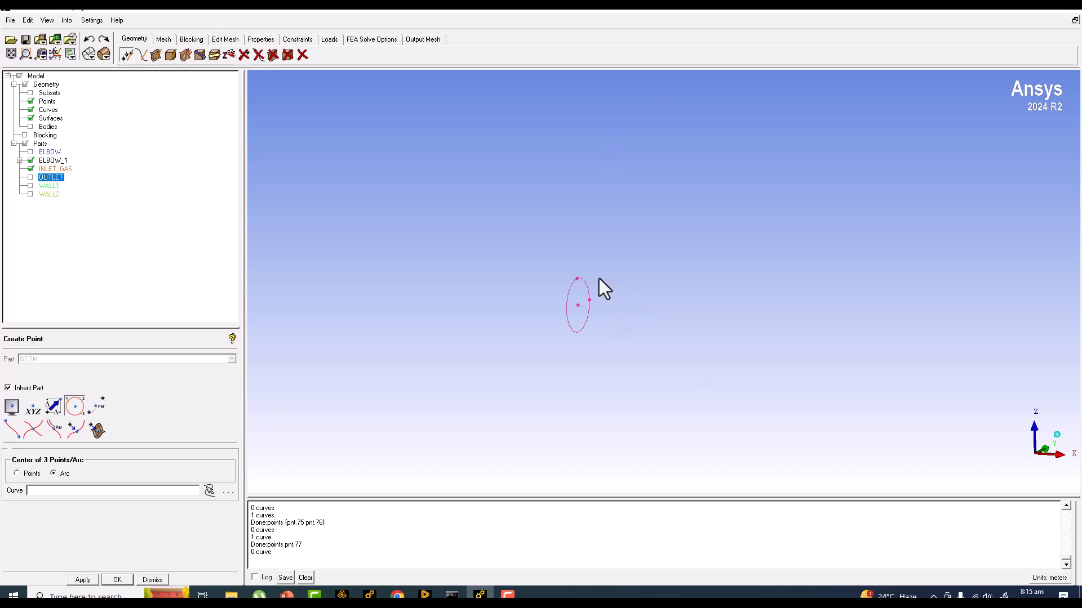
{"action": "left_click", "coordinate": [258, 54]}
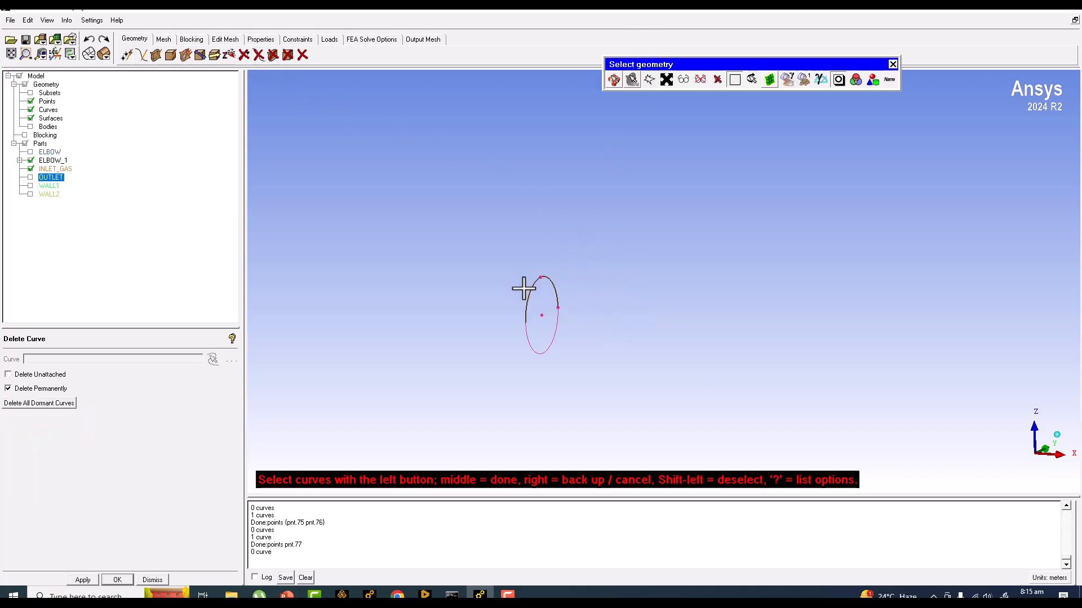
{"action": "left_click", "coordinate": [547, 341]}
{"action": "middle_click", "coordinate": [546, 341]}
{"action": "middle_click", "coordinate": [488, 323]}
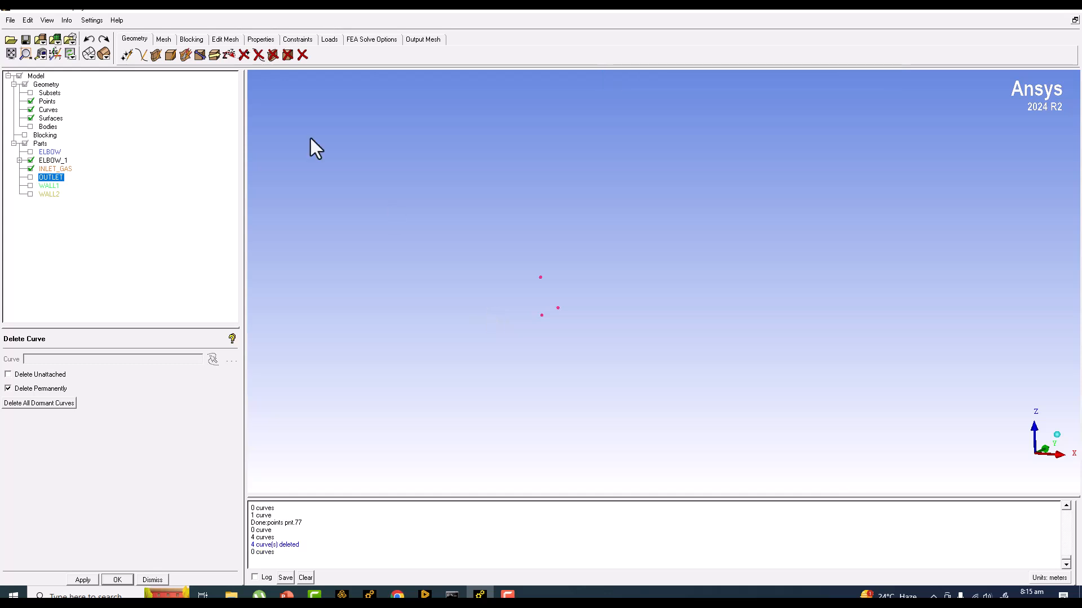
Create a full outlet circle from its centre and two rim points, spanning angles 0 to 360.
{"action": "left_click", "coordinate": [139, 54]}
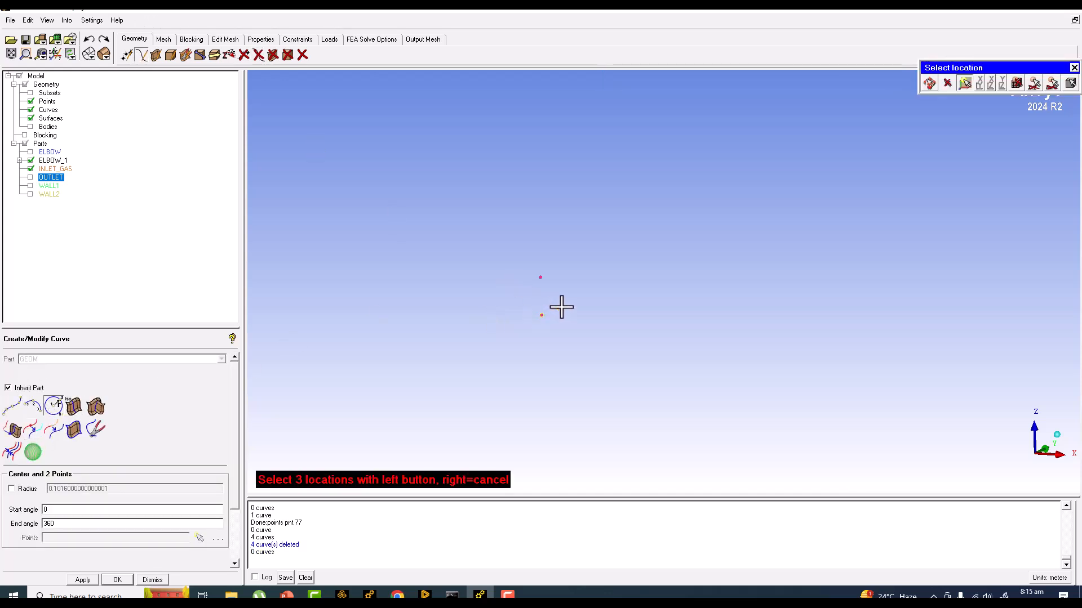
{"action": "left_click", "coordinate": [536, 274]}
{"action": "right_click", "coordinate": [501, 282]}
Delete all the curves forming the two bend circles, keeping their points.
{"action": "scroll", "coordinate": [456, 423], "scroll_direction": "down", "scroll_amount": 8}
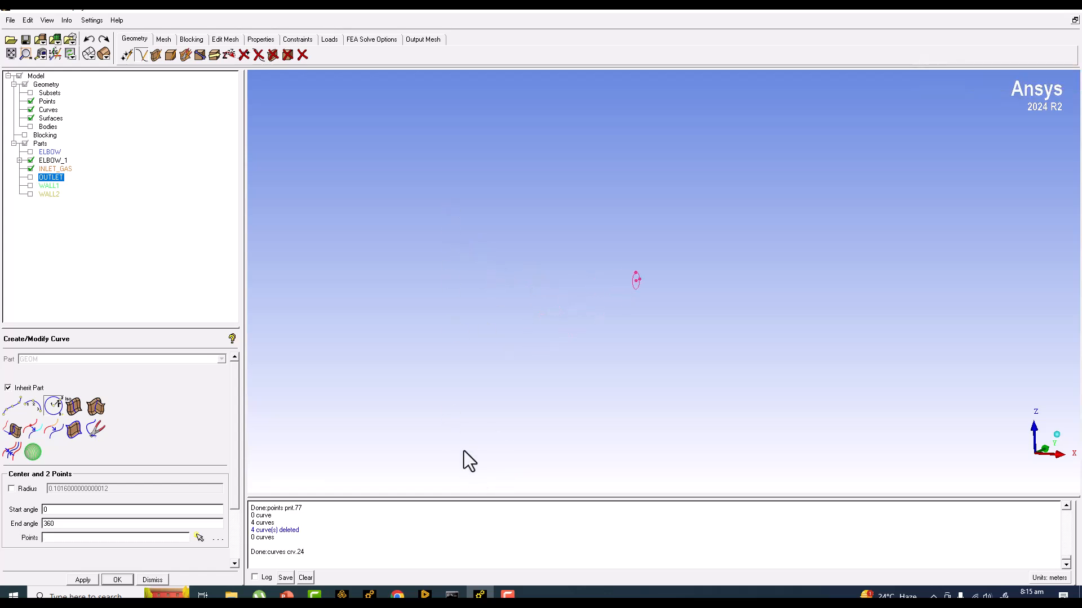
{"action": "middle_click_drag", "start_coordinate": [374, 220], "coordinate": [753, 233]}
{"action": "right_click_drag", "start_coordinate": [699, 249], "coordinate": [491, 28]}
{"action": "middle_click_drag", "start_coordinate": [587, 253], "coordinate": [909, 293]}
{"action": "right_click_drag", "start_coordinate": [732, 282], "coordinate": [622, 146]}
{"action": "right_click_drag", "start_coordinate": [715, 395], "coordinate": [265, 172]}
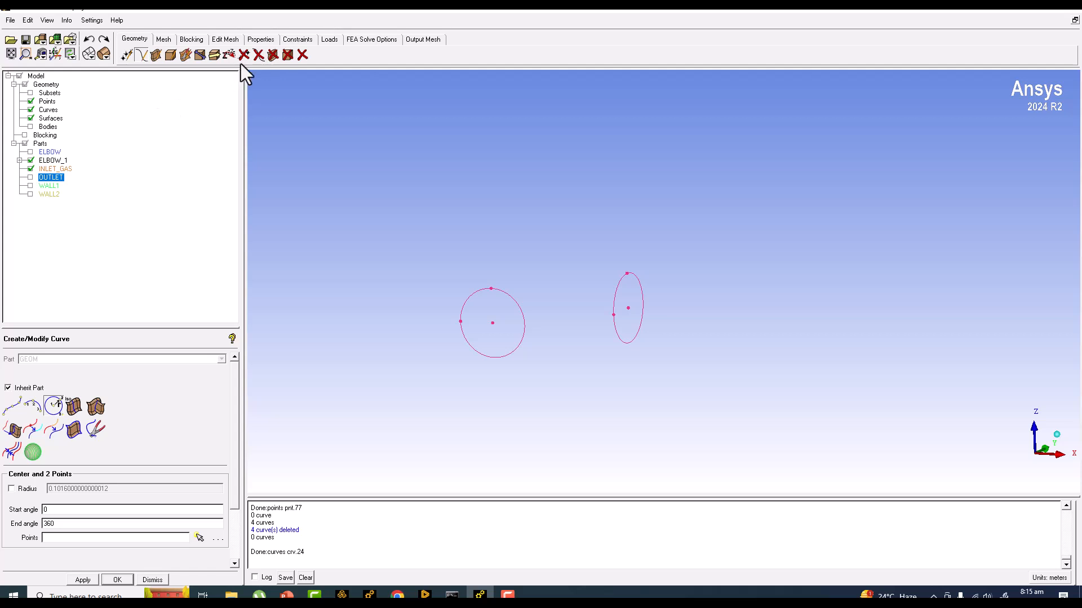
{"action": "left_click", "coordinate": [258, 54]}
{"action": "left_click", "coordinate": [514, 304]}
{"action": "middle_click", "coordinate": [515, 302]}
{"action": "left_click", "coordinate": [475, 297]}
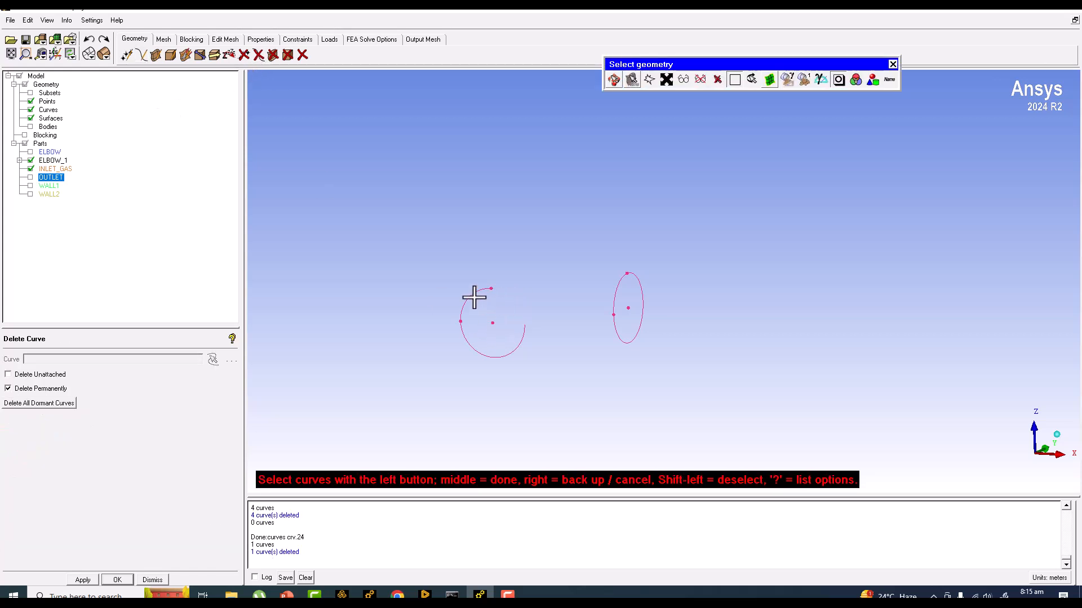
{"action": "left_click_drag", "start_coordinate": [503, 368], "coordinate": [548, 399]}
{"action": "left_click_drag", "start_coordinate": [535, 184], "coordinate": [712, 388]}
{"action": "middle_click", "coordinate": [712, 389]}
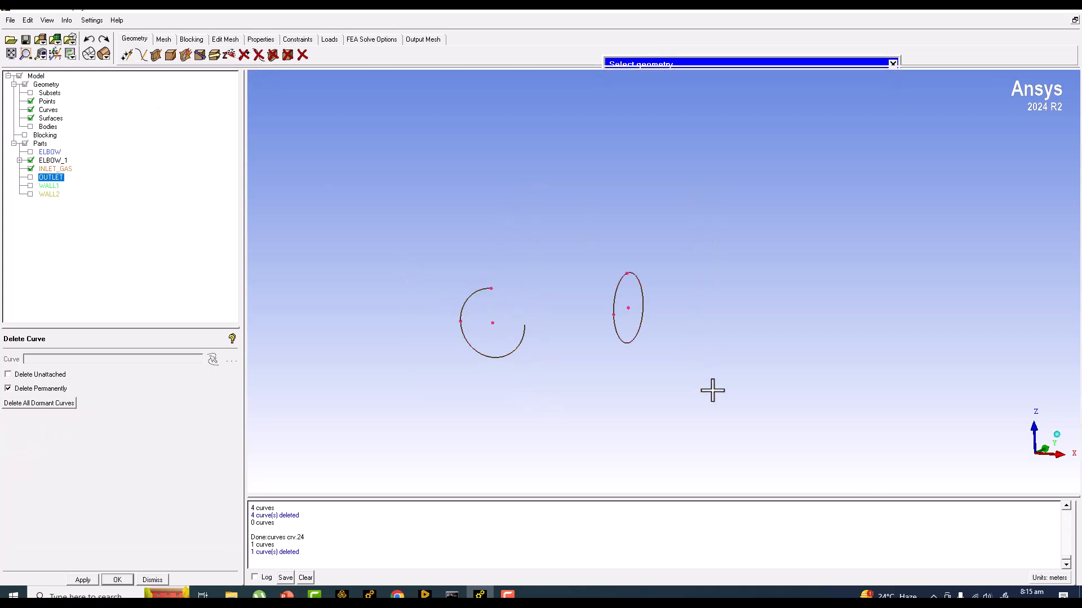
Create full circles at both bend sections from each centre and two rim points, spanning angles 0 to 360.
{"action": "left_click", "coordinate": [129, 57]}
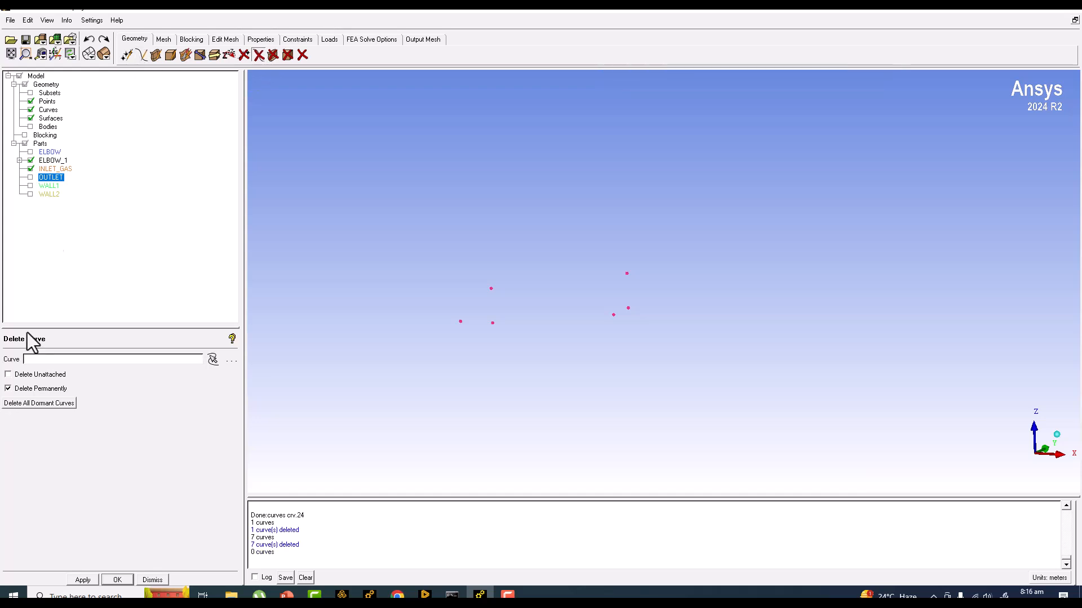
{"action": "left_click", "coordinate": [142, 55]}
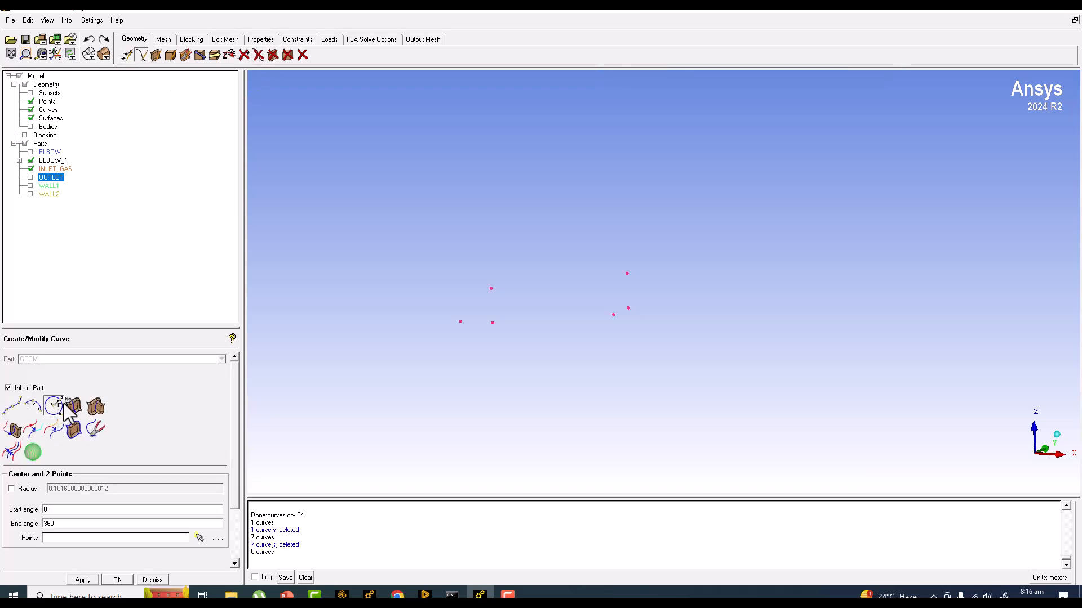
{"action": "left_click", "coordinate": [53, 406]}
{"action": "left_click", "coordinate": [492, 289]}
{"action": "left_click", "coordinate": [457, 317]}
{"action": "left_click", "coordinate": [628, 308]}
{"action": "left_click", "coordinate": [626, 273]}
{"action": "left_click", "coordinate": [613, 315]}
Hide the INLET_GAS part and save the project.
{"action": "scroll", "coordinate": [564, 526], "scroll_direction": "down", "scroll_amount": 12}
{"action": "middle_click_drag", "start_coordinate": [580, 397], "coordinate": [779, 291]}
{"action": "scroll", "coordinate": [507, 292], "scroll_direction": "up", "scroll_amount": 3}
{"action": "scroll", "coordinate": [507, 292], "scroll_direction": "up", "scroll_amount": 2}
{"action": "middle_click_drag", "start_coordinate": [615, 347], "coordinate": [872, 293]}
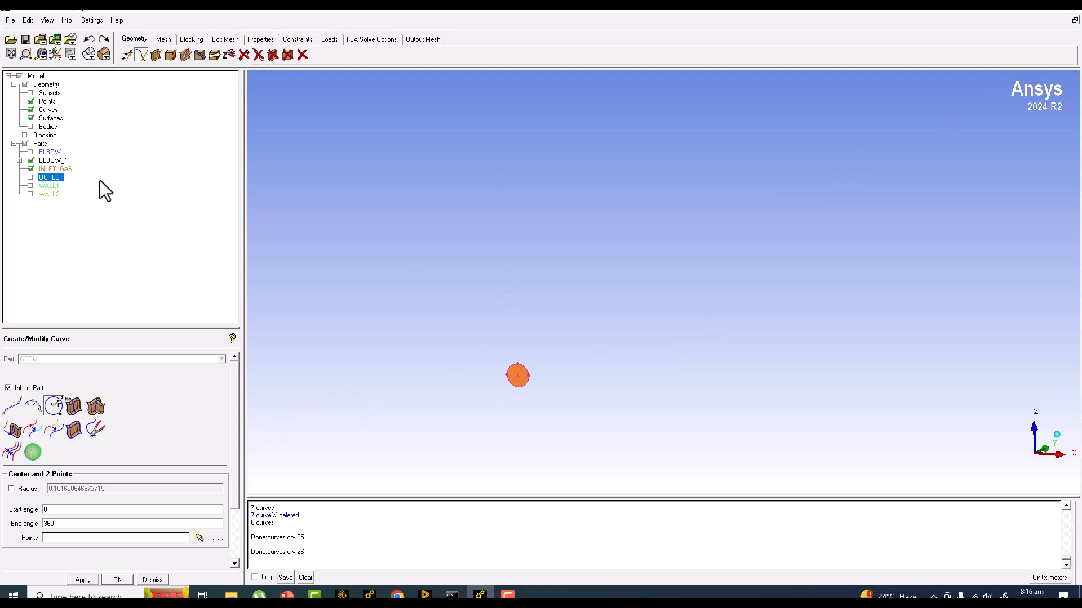
{"action": "left_click", "coordinate": [31, 169]}
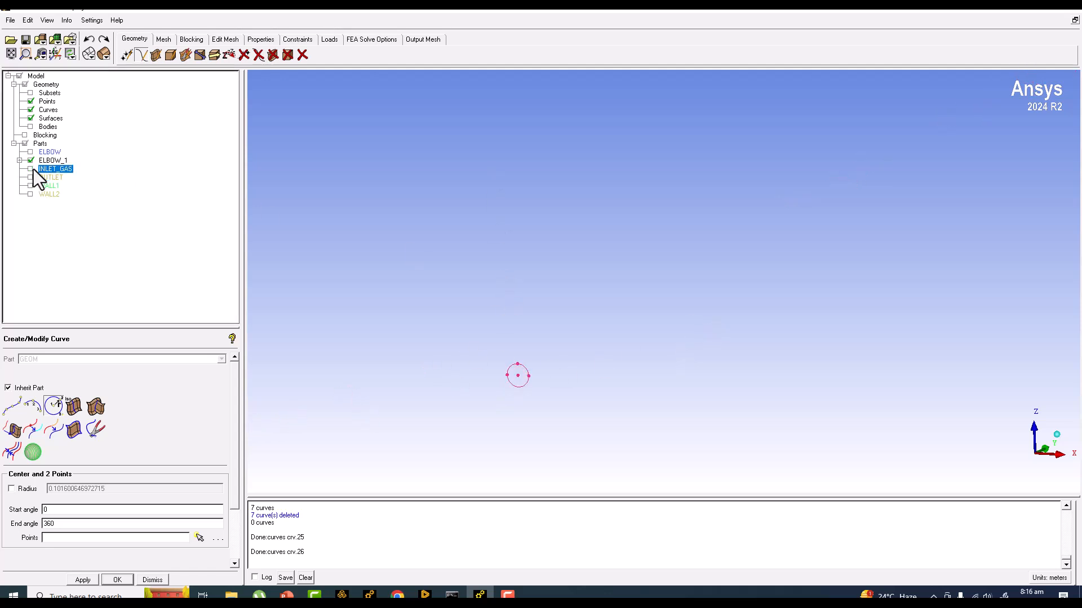
{"action": "left_click", "coordinate": [26, 39]}
Measure the inlet circle's diameter between its two opposite rim points.
{"action": "middle_click_drag", "start_coordinate": [640, 479], "coordinate": [693, 287]}
{"action": "scroll", "coordinate": [694, 259], "scroll_direction": "up", "scroll_amount": 5}
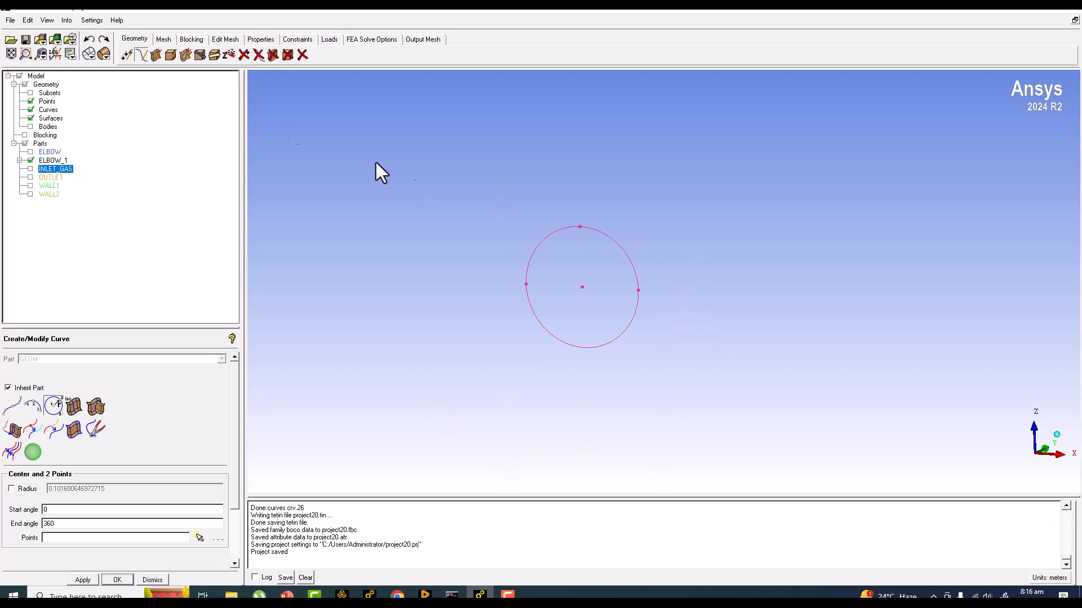
{"action": "left_click", "coordinate": [41, 54]}
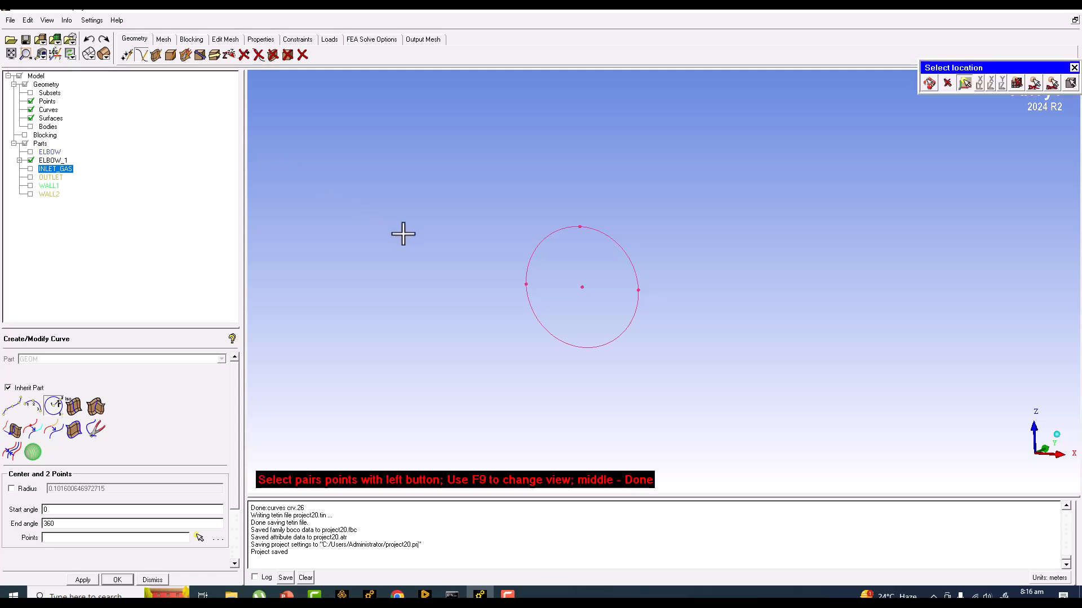
{"action": "left_click", "coordinate": [524, 284]}
{"action": "left_click", "coordinate": [636, 292]}
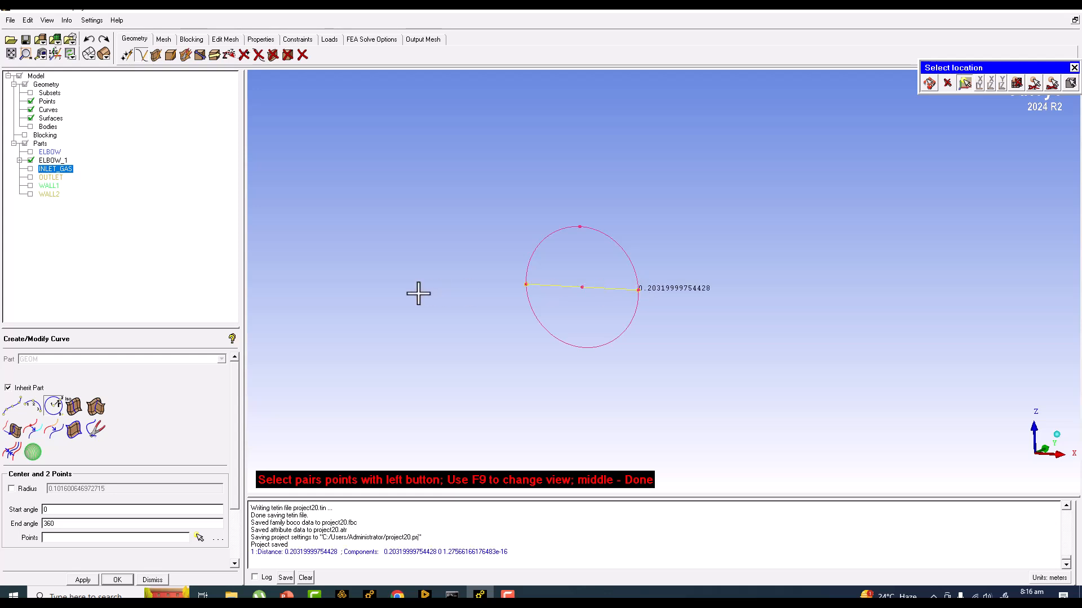
Switch to Calculator and compute 35 percent of the inlet diameter as 0.2032 × 0.35.
{"action": "left_click", "coordinate": [100, 596]}
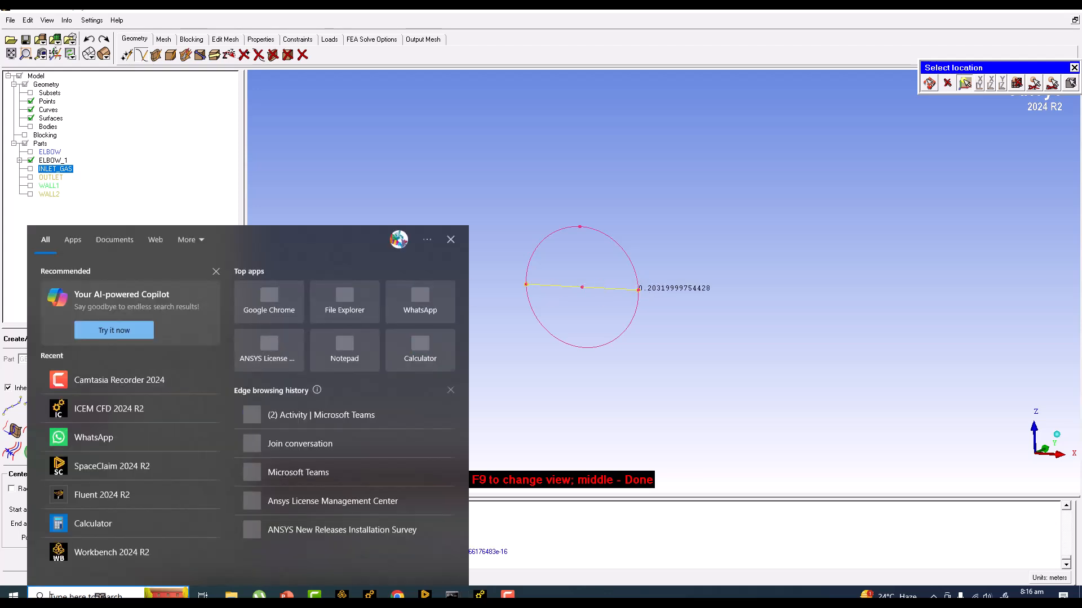
{"action": "type", "text": "cal"}
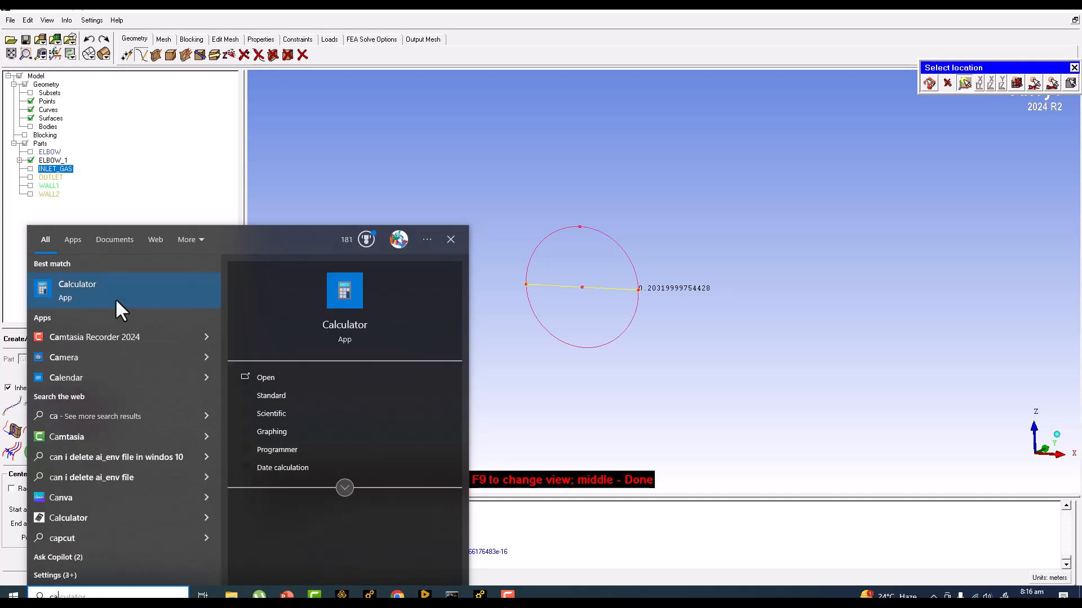
{"action": "left_click", "coordinate": [115, 299]}
{"action": "type", "text": "0.2032"}
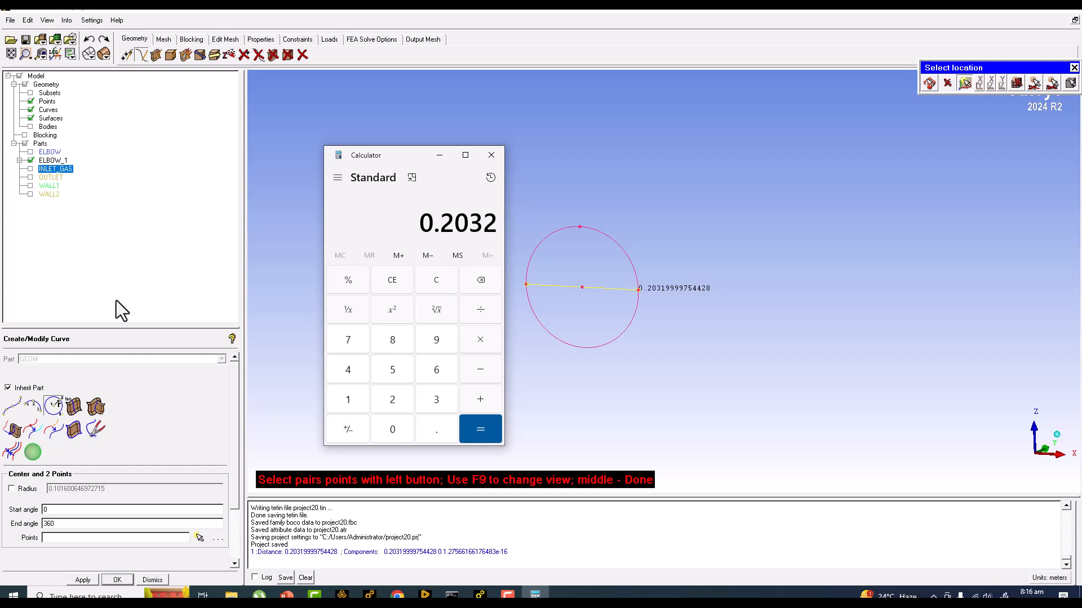
{"action": "type", "text": "0.35"}
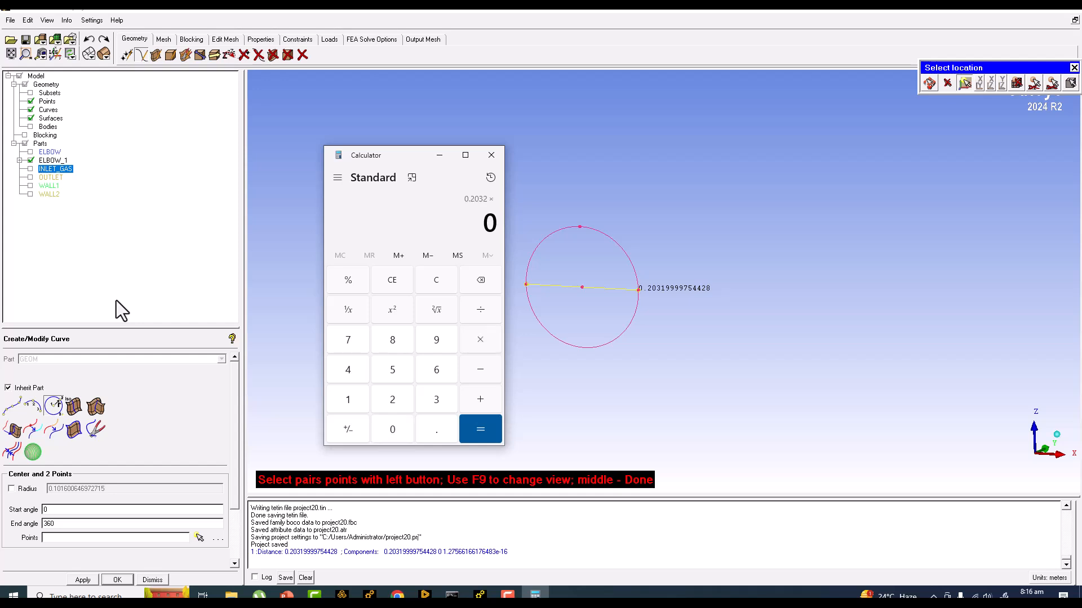
{"action": "key", "text": "Return"}
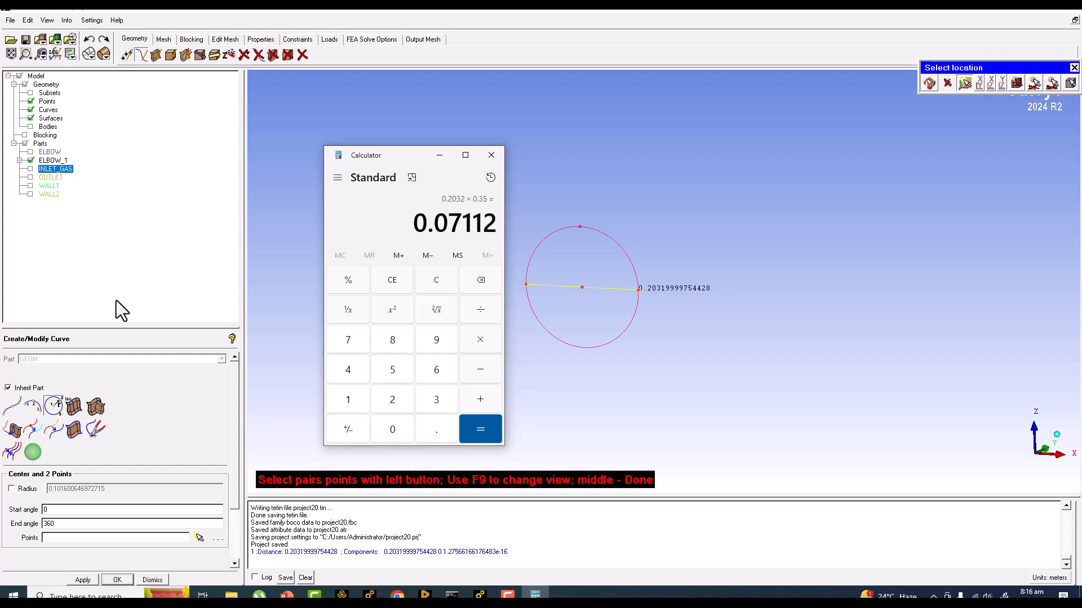
Open a second Calculator window beside the first and compute 0.2032 × 0.4.
{"action": "left_click", "coordinate": [87, 592]}
{"action": "type", "text": "d"}
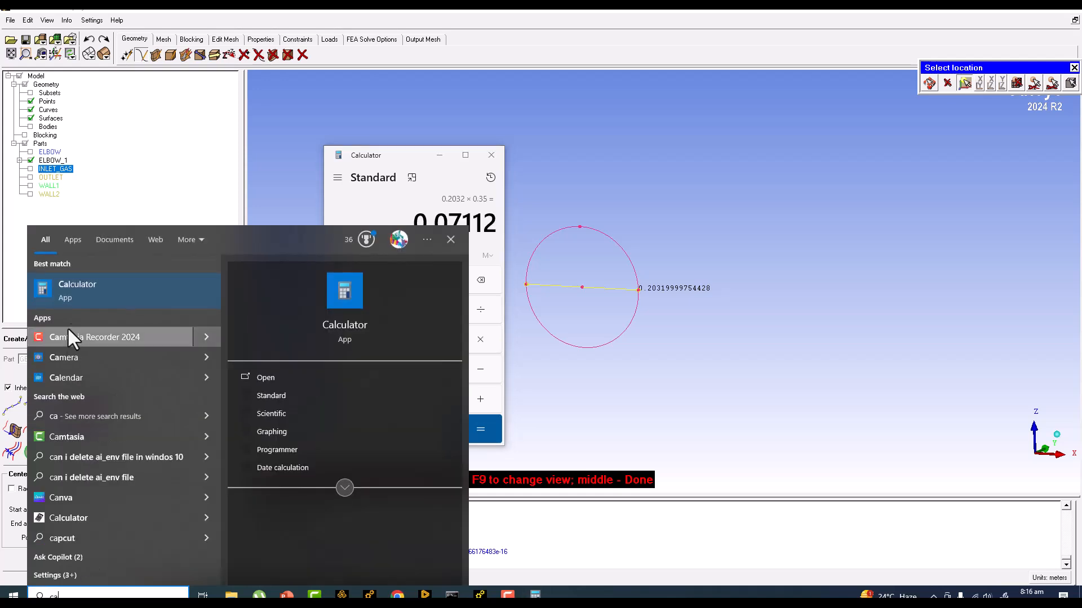
{"action": "left_click", "coordinate": [94, 285]}
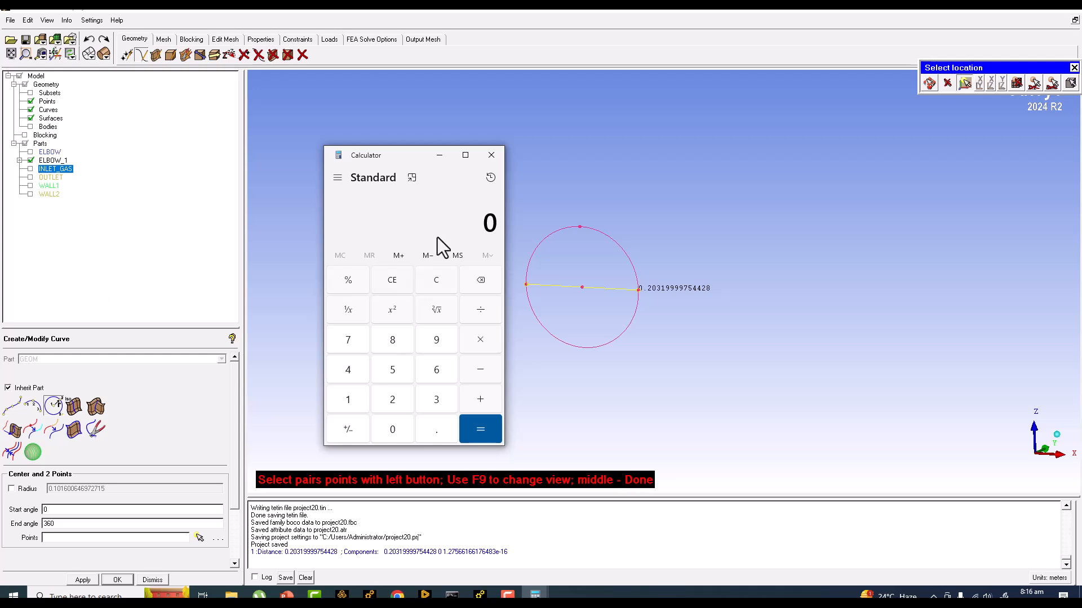
{"action": "left_click_drag", "start_coordinate": [402, 154], "coordinate": [854, 148]}
{"action": "type", "text": "0.2032"}
{"action": "type", "text": "*0.4"}
{"action": "key", "text": "Return"}
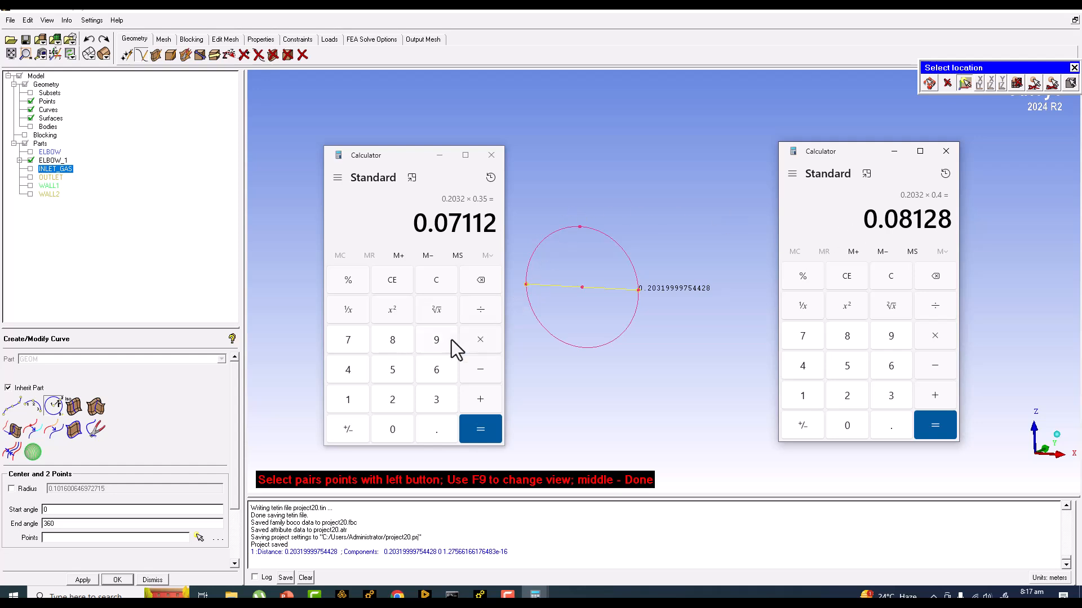
Enter an inner diameter of 0.076 in the second calculator, compute 0.076 ÷ 2 in the first, and end the distance measurement.
{"action": "type", "text": "0"}
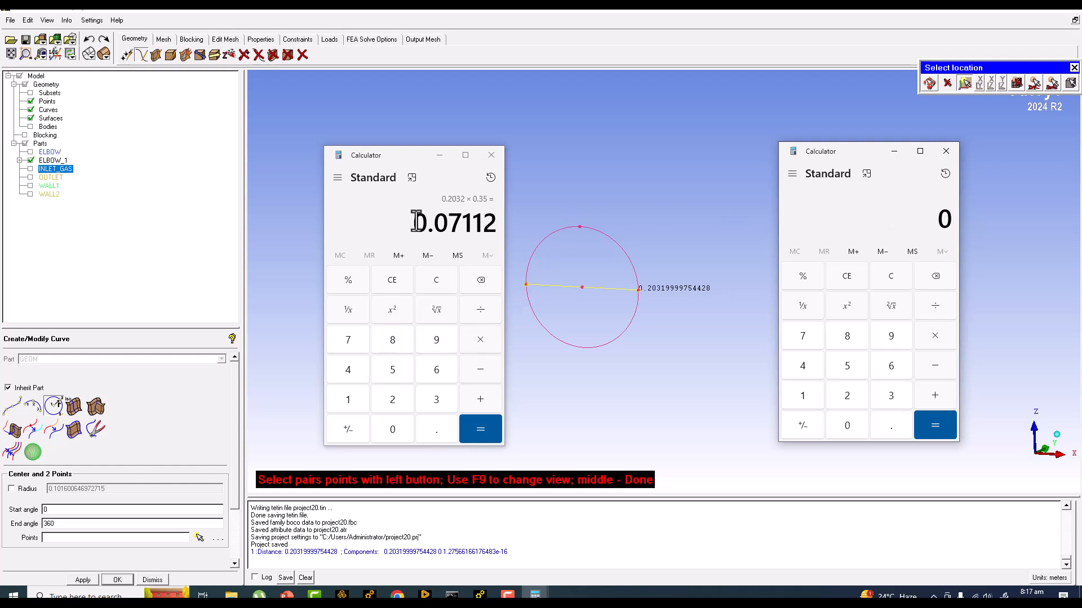
{"action": "type", "text": ".076"}
{"action": "left_click", "coordinate": [416, 222]}
{"action": "left_click", "coordinate": [402, 280]}
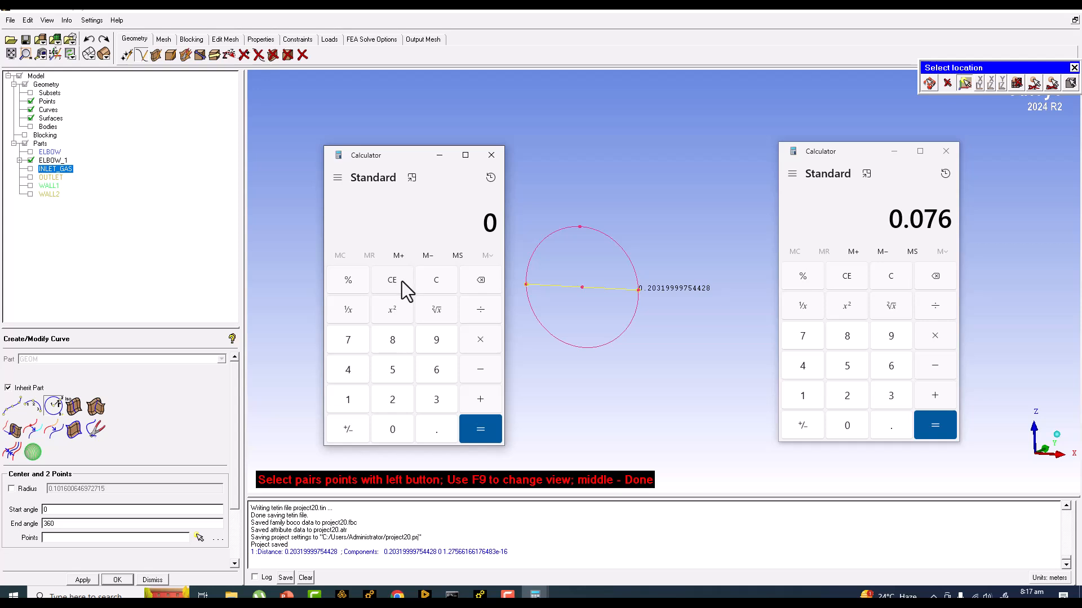
{"action": "type", "text": ".07"}
{"action": "type", "text": "6/"}
{"action": "type", "text": "2"}
{"action": "key", "text": "Return"}
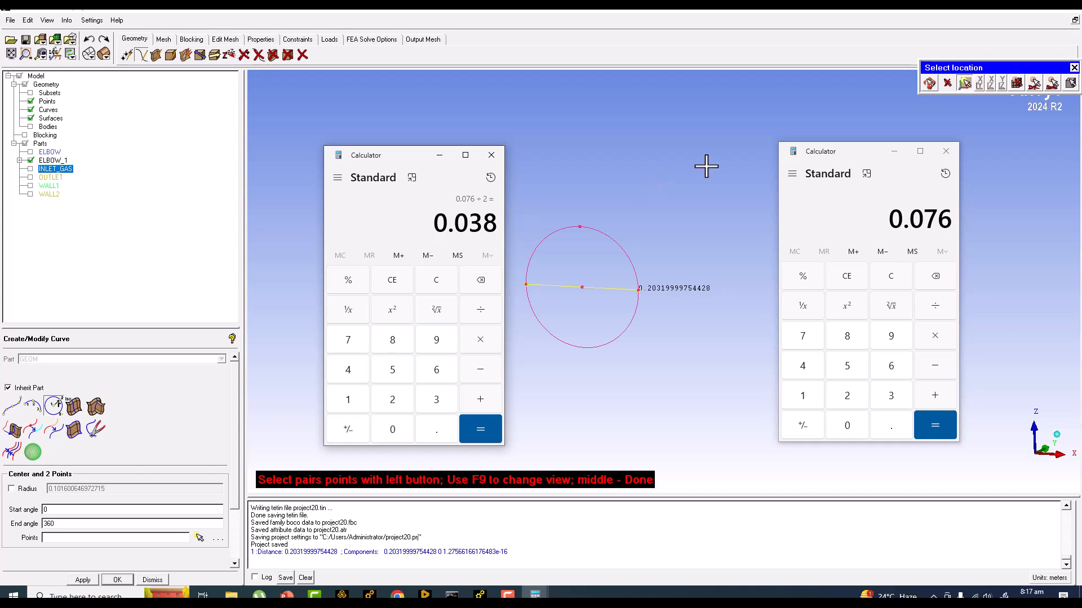
{"action": "left_click", "coordinate": [725, 156]}
{"action": "middle_click", "coordinate": [632, 186]}
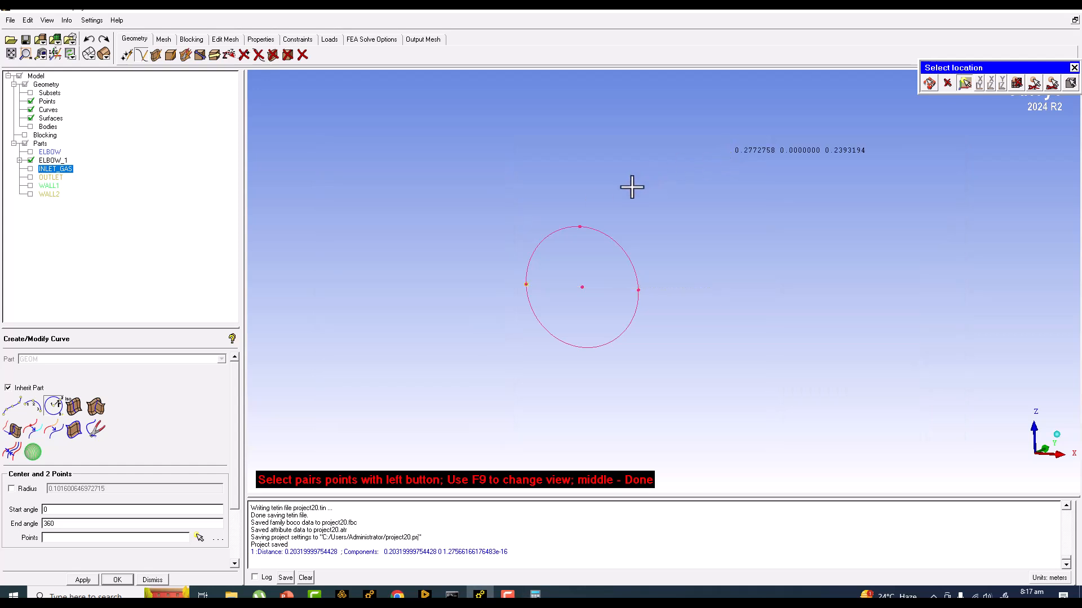
Restrict the translation tool's selection filter to points only and select the inlet circle's centre point.
{"action": "left_click", "coordinate": [127, 56]}
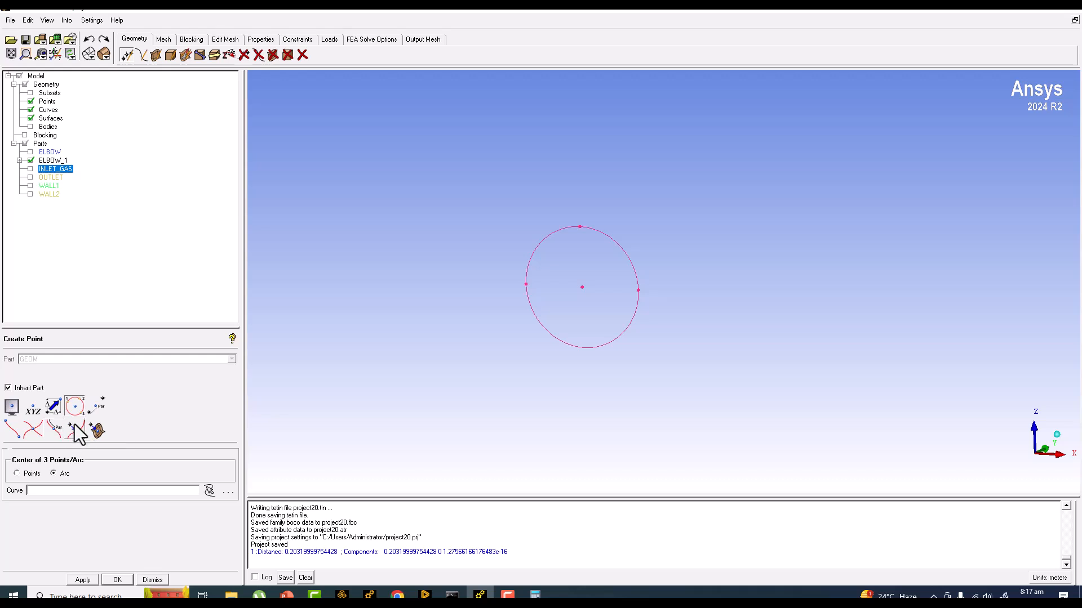
{"action": "left_click", "coordinate": [214, 54]}
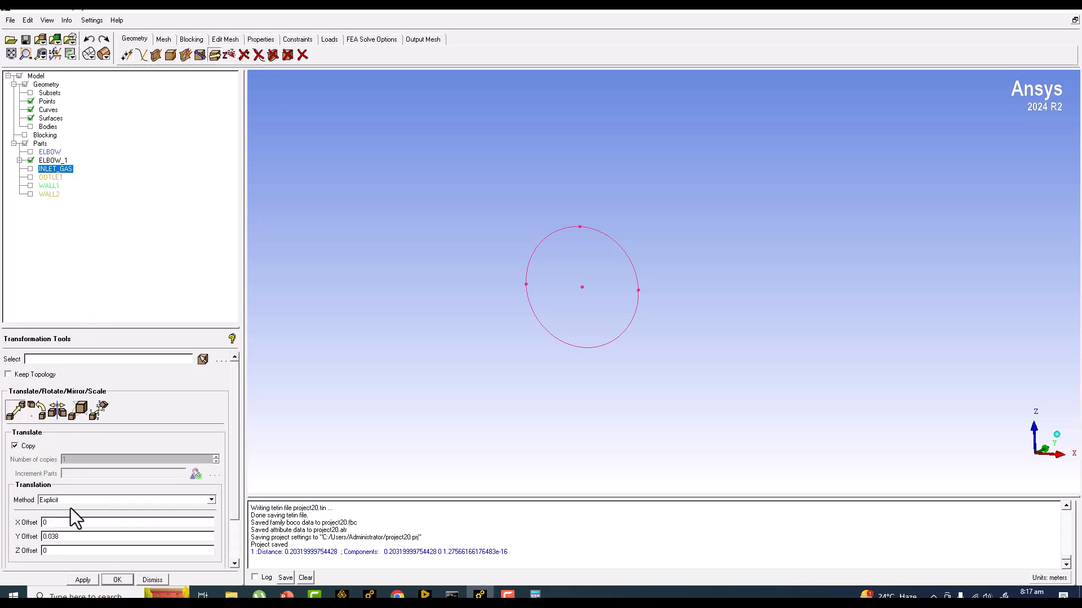
{"action": "left_click", "coordinate": [202, 361]}
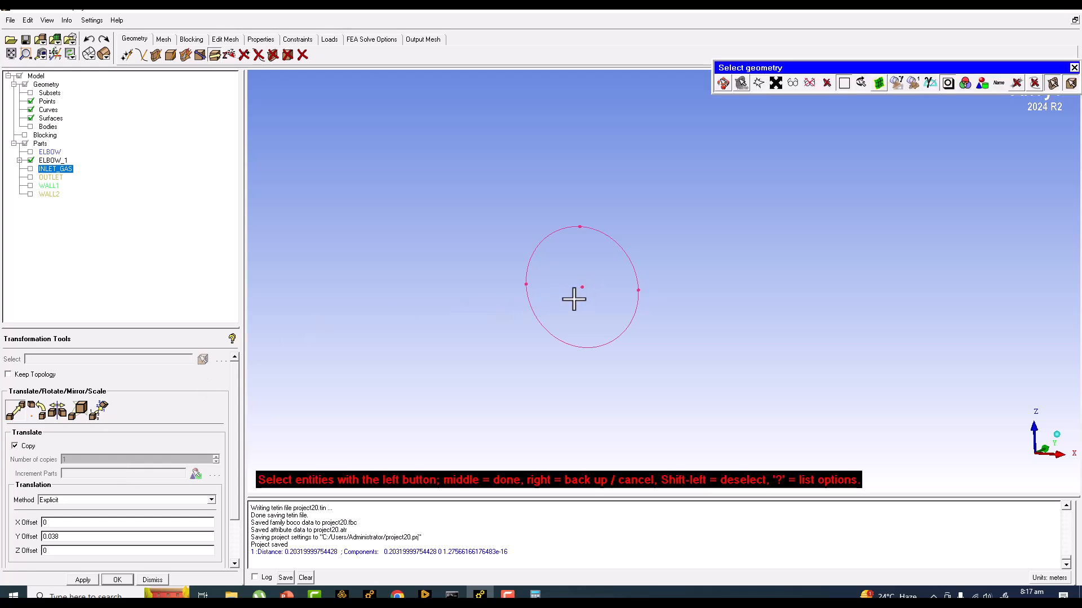
{"action": "middle_click", "coordinate": [578, 300]}
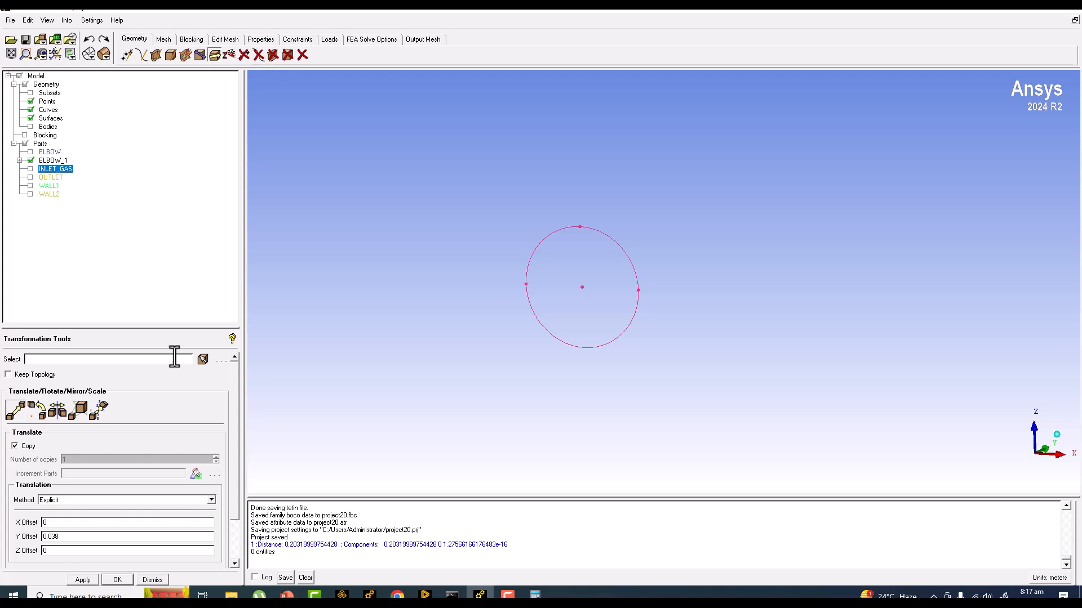
{"action": "left_click", "coordinate": [203, 360]}
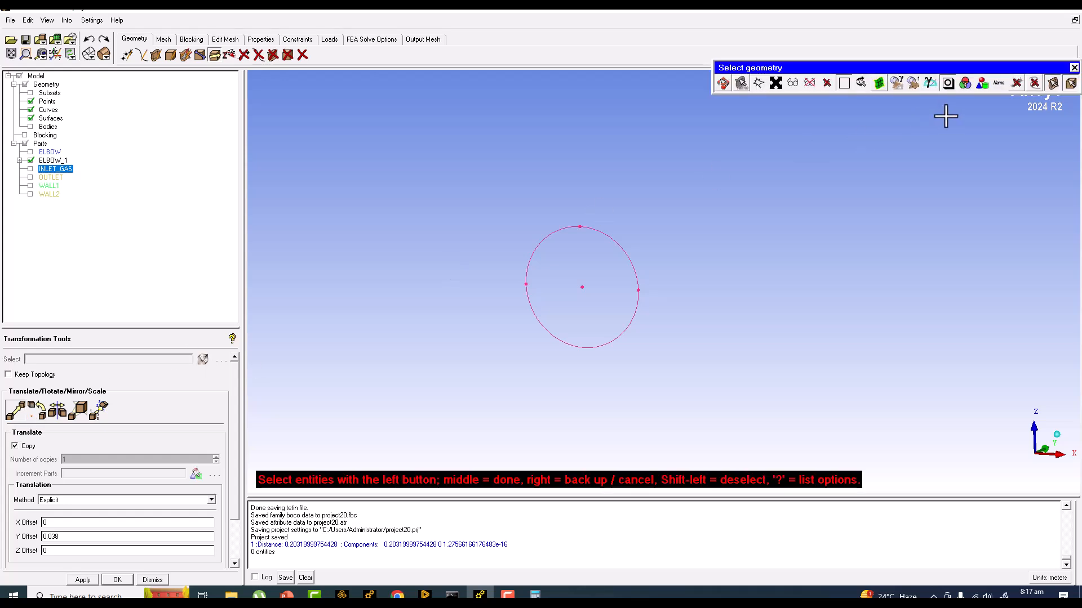
{"action": "left_click", "coordinate": [1017, 83]}
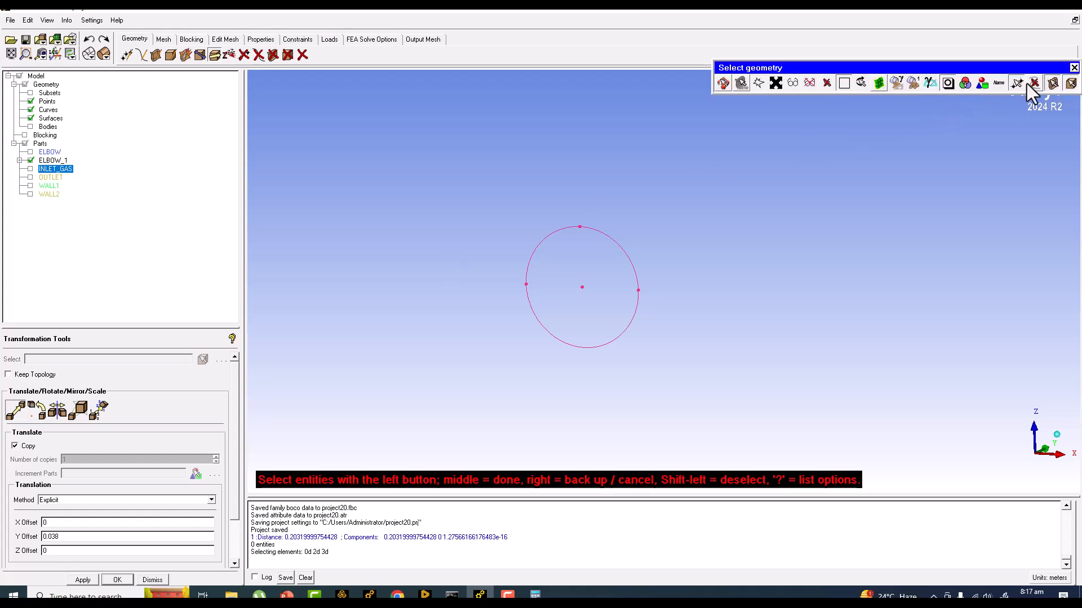
{"action": "left_click", "coordinate": [1052, 83]}
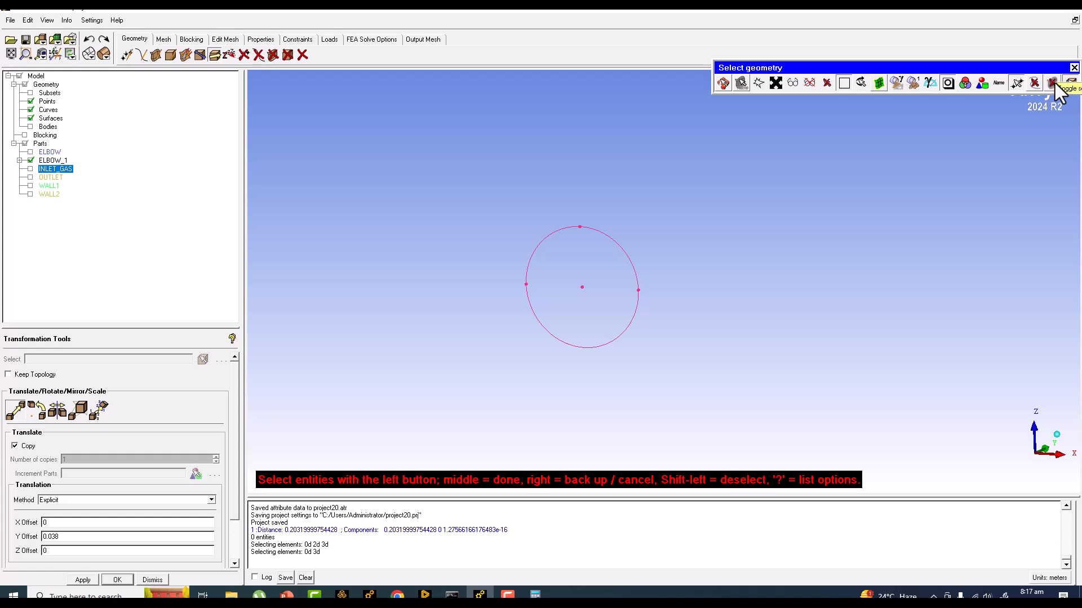
{"action": "left_click", "coordinate": [1071, 83]}
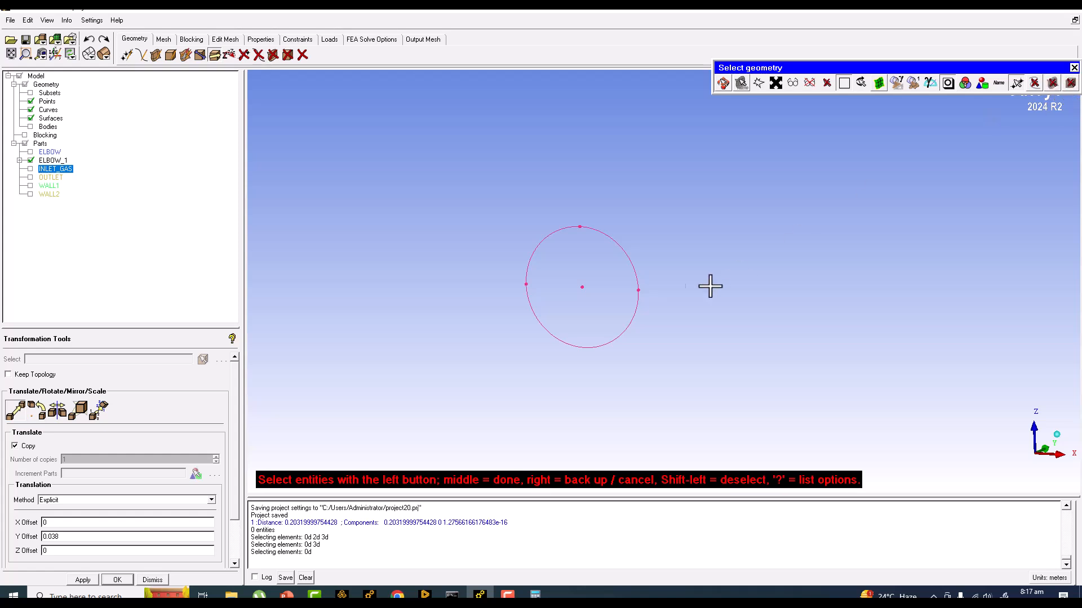
{"action": "left_click", "coordinate": [582, 288]}
{"action": "middle_click", "coordinate": [570, 299]}
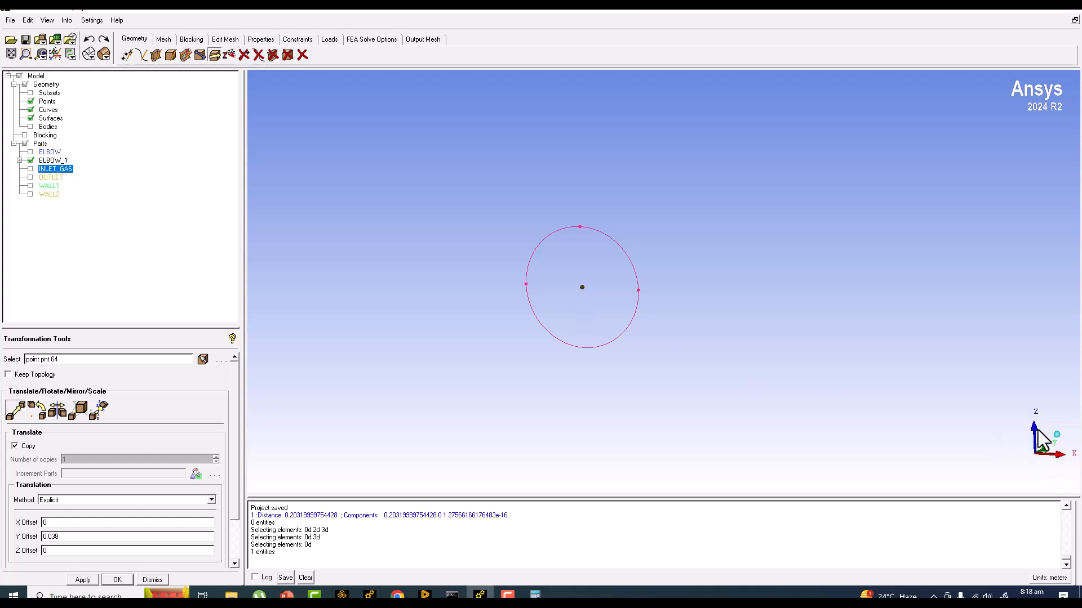
Copy the inlet centre point with an X offset of 0.038 and a Y offset of 0.
{"action": "double_click", "coordinate": [66, 537]}
{"action": "type", "text": "0"}
{"action": "double_click", "coordinate": [58, 523]}
{"action": "type", "text": "0.038"}
{"action": "left_click", "coordinate": [83, 580]}
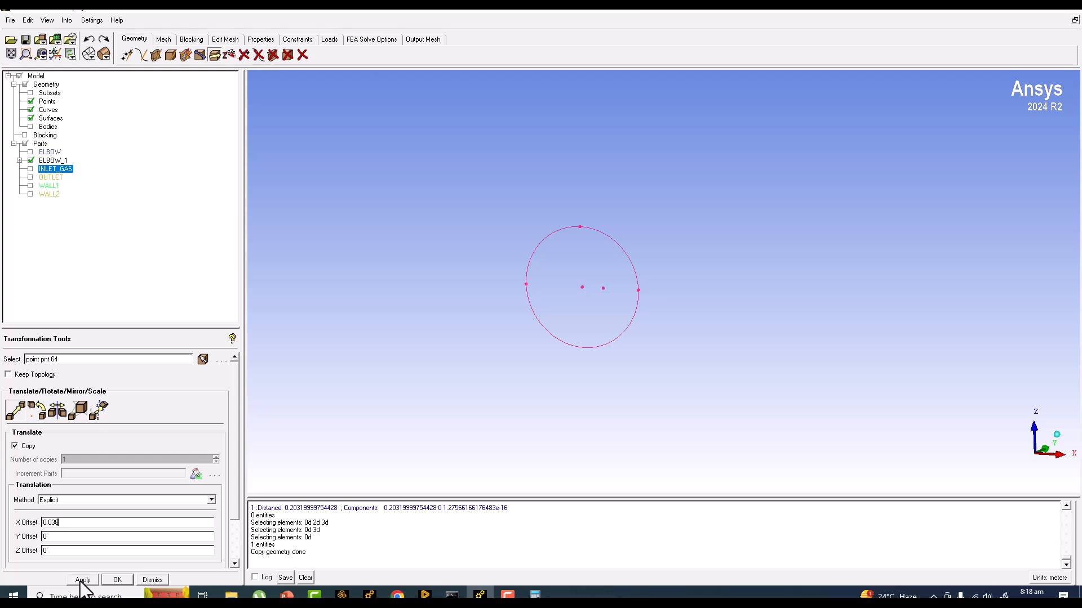
Copy the inlet centre point with an X offset of 0 and a Z offset of 0.038.
{"action": "left_click_drag", "start_coordinate": [63, 523], "coordinate": [9, 524]}
{"action": "type", "text": "00.038"}
{"action": "left_click", "coordinate": [83, 580]}
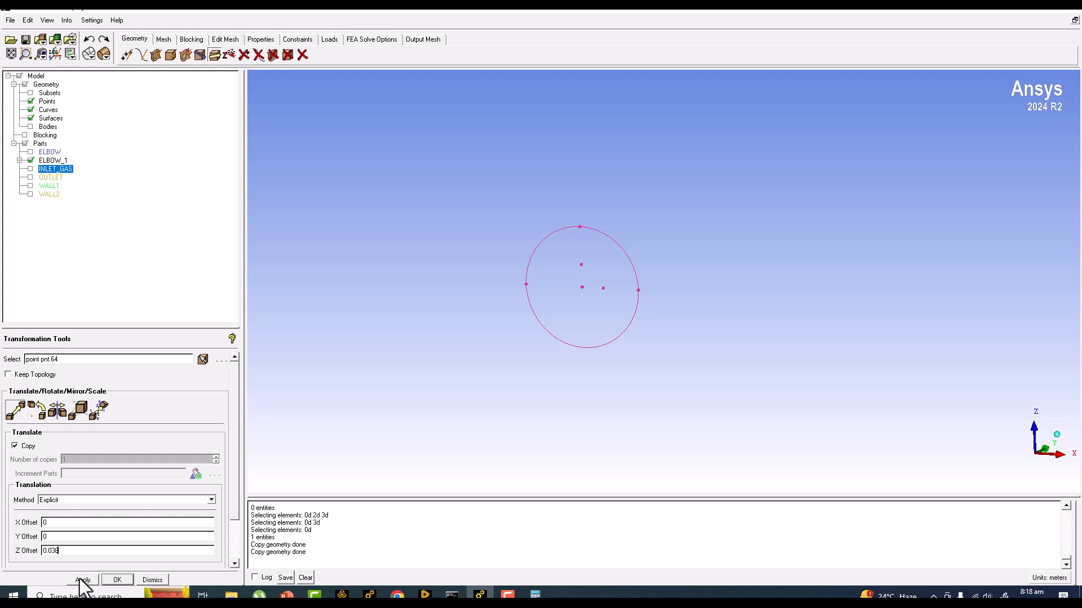
Recheck the inner circle's diameter and radius in the two calculator windows, then return to the model.
{"action": "mouse_move", "coordinate": [535, 595]}
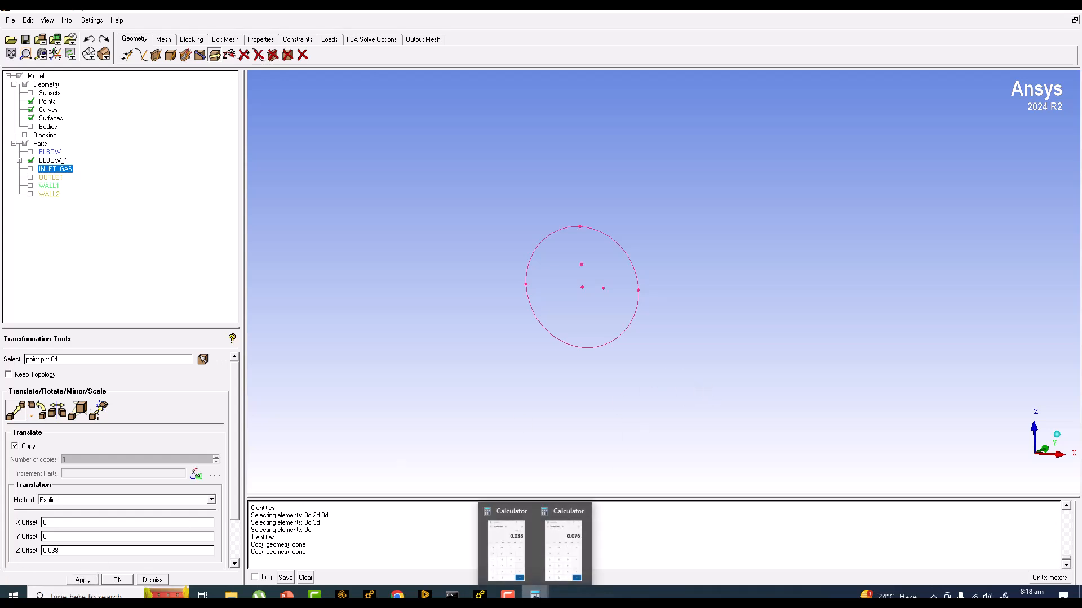
{"action": "left_click", "coordinate": [576, 527]}
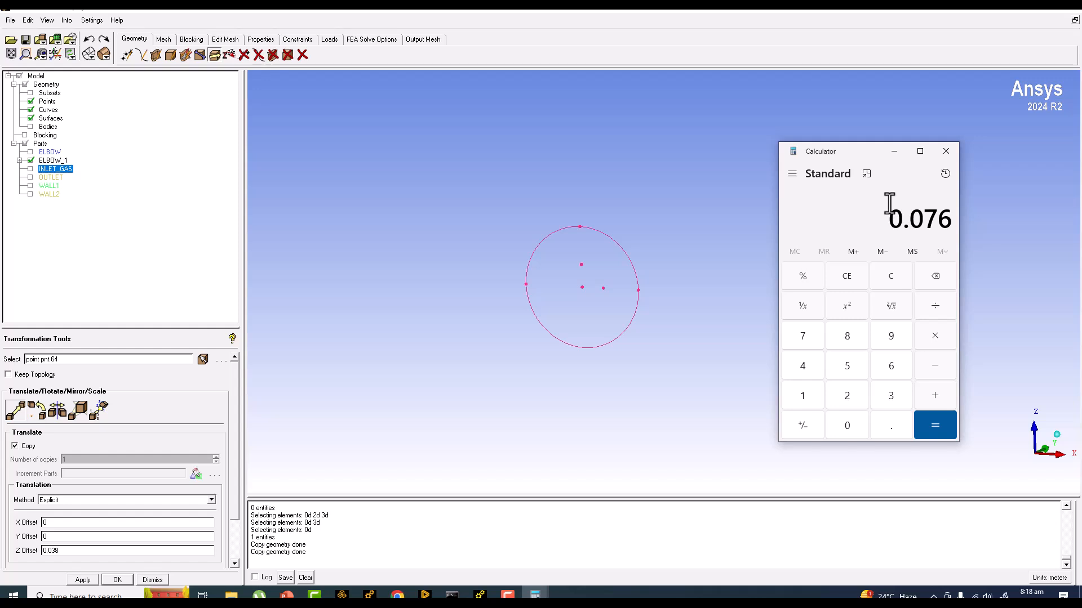
{"action": "mouse_move", "coordinate": [535, 595]}
{"action": "left_click", "coordinate": [489, 539]}
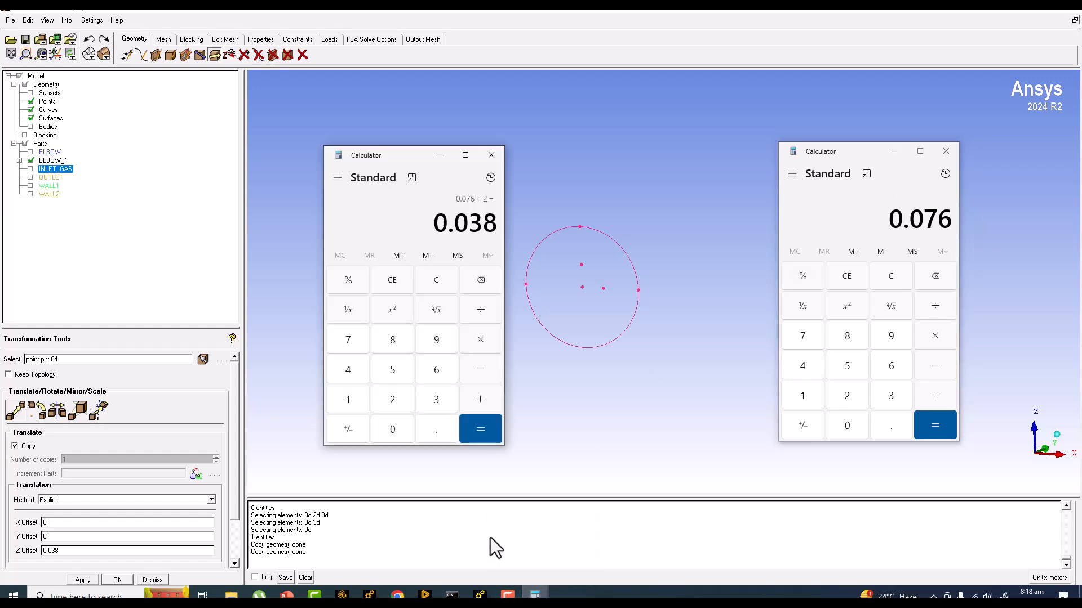
{"action": "left_click", "coordinate": [661, 326]}
Create a full inner circle from the inlet centre point and the two offset points, with angles from 0 to 360.
{"action": "left_click", "coordinate": [141, 55]}
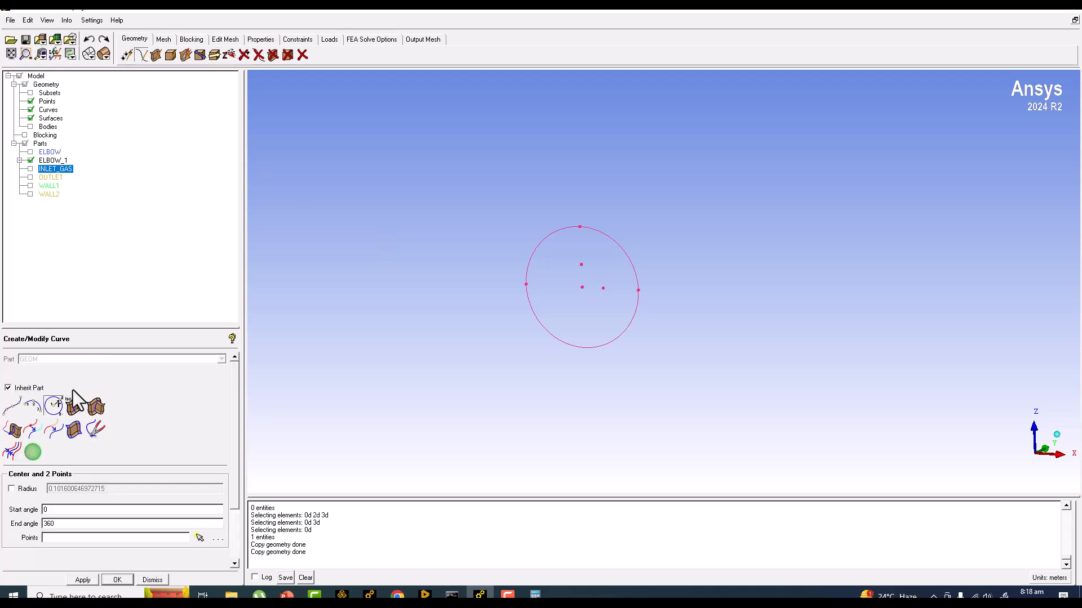
{"action": "left_click", "coordinate": [53, 410]}
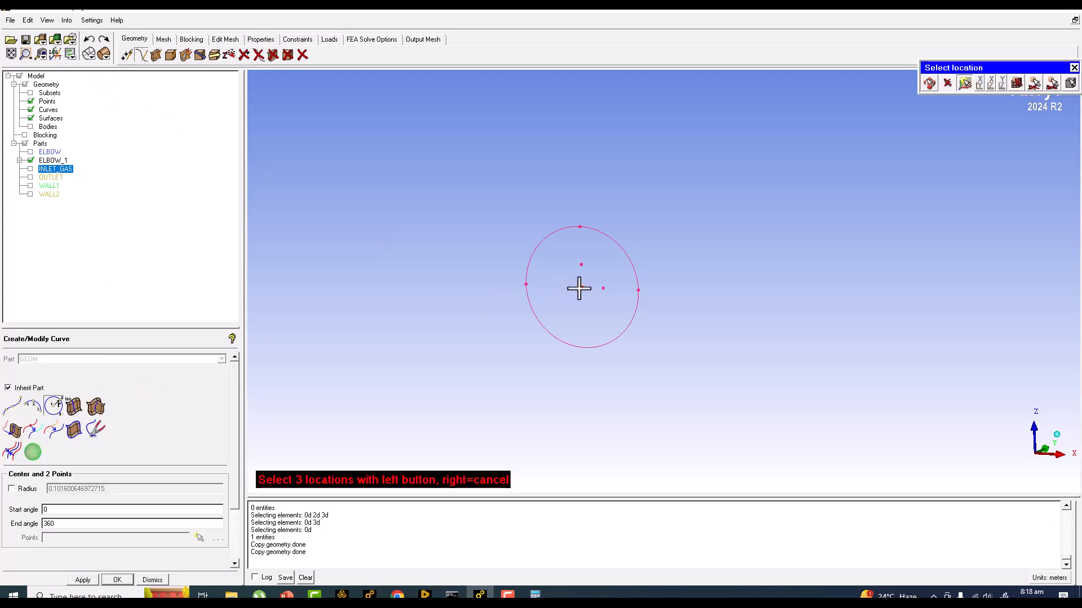
{"action": "left_click", "coordinate": [602, 288]}
{"action": "left_click", "coordinate": [586, 262]}
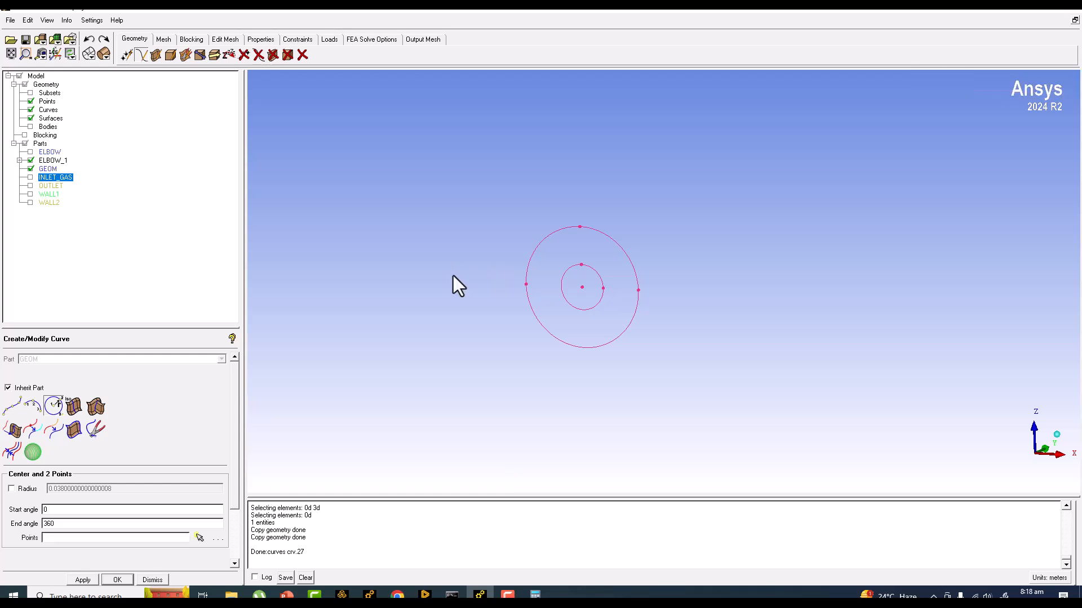
Create a point at curve parameter 0.5 on both the outer and inner inlet circles.
{"action": "scroll", "coordinate": [410, 293], "scroll_direction": "up", "scroll_amount": 2}
{"action": "middle_click_drag", "start_coordinate": [427, 302], "coordinate": [377, 290]}
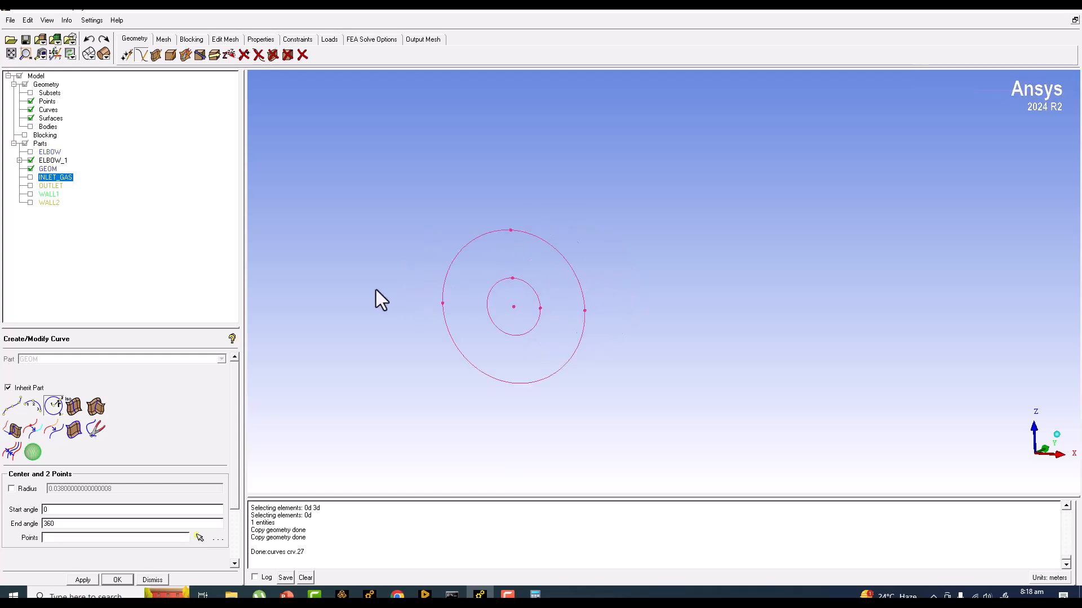
{"action": "left_click", "coordinate": [129, 59]}
{"action": "left_click", "coordinate": [55, 429]}
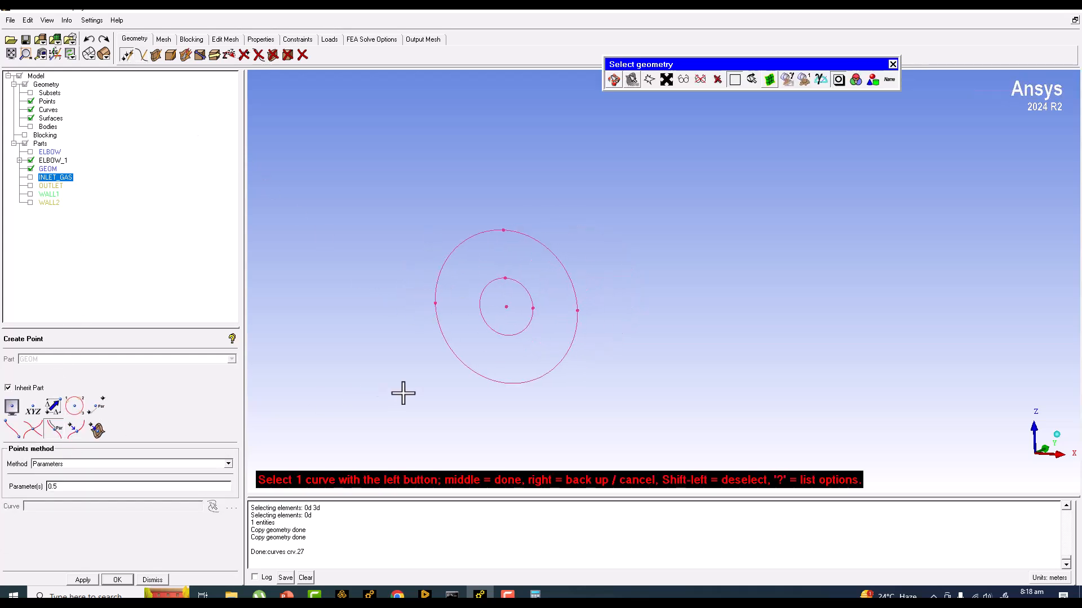
{"action": "left_click", "coordinate": [494, 380]}
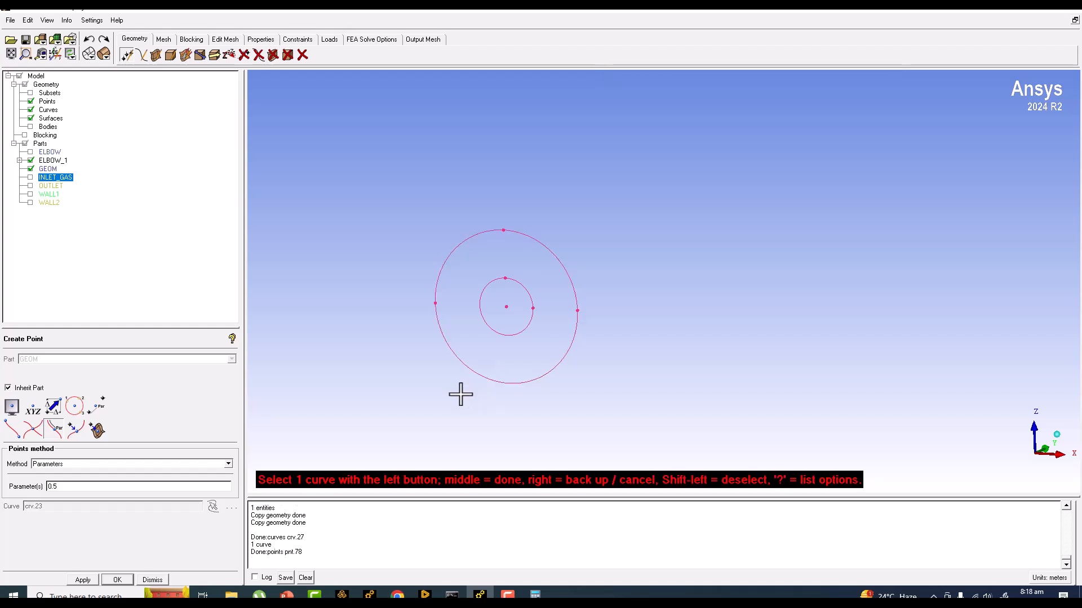
{"action": "left_click", "coordinate": [504, 337]}
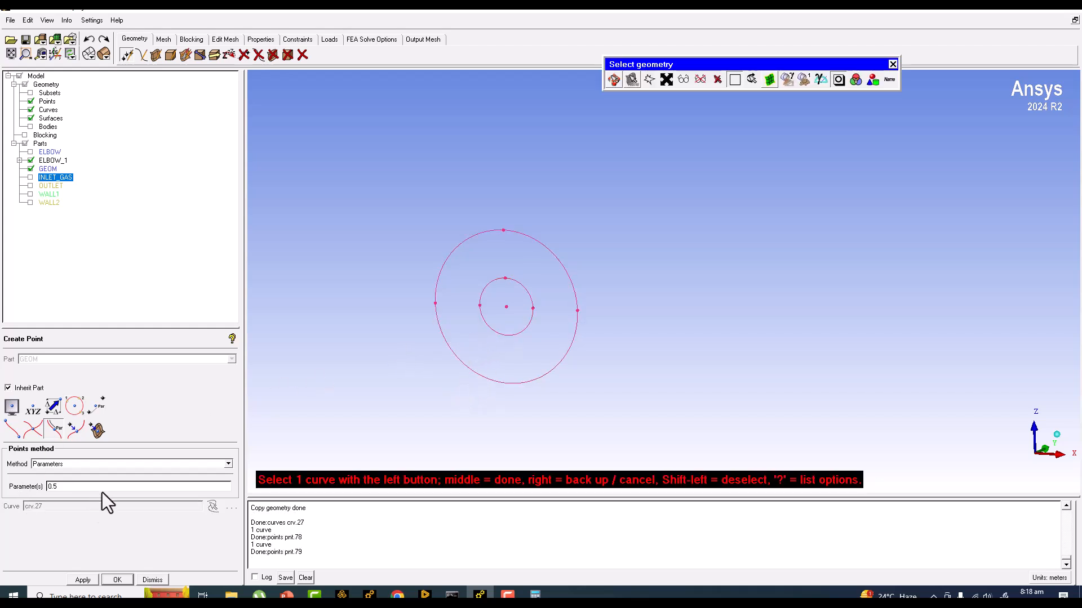
Create points at curve parameters 0.25 and 0.75 on both the outer and inner circles.
{"action": "left_click", "coordinate": [513, 383]}
{"action": "left_click", "coordinate": [519, 330]}
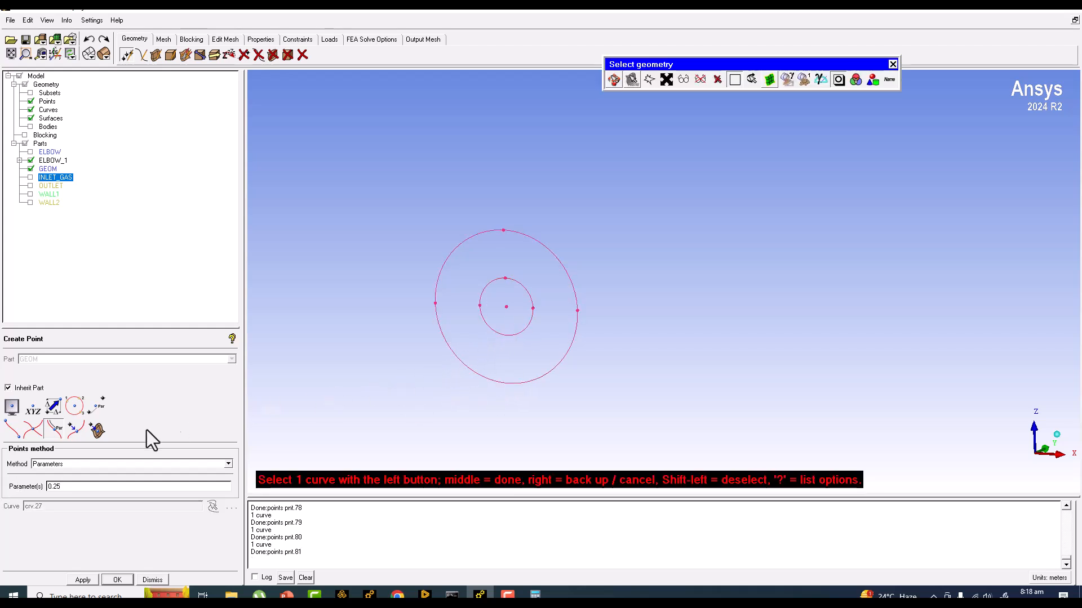
{"action": "type", "text": "5"}
{"action": "left_click", "coordinate": [510, 387]}
{"action": "left_click", "coordinate": [509, 337]}
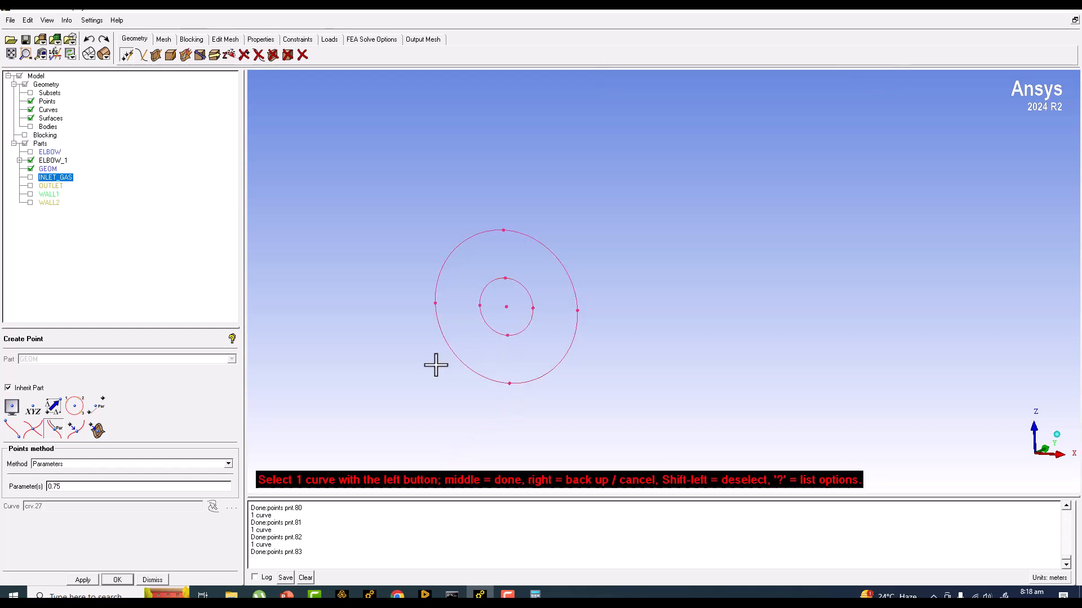
{"action": "middle_click", "coordinate": [440, 366]}
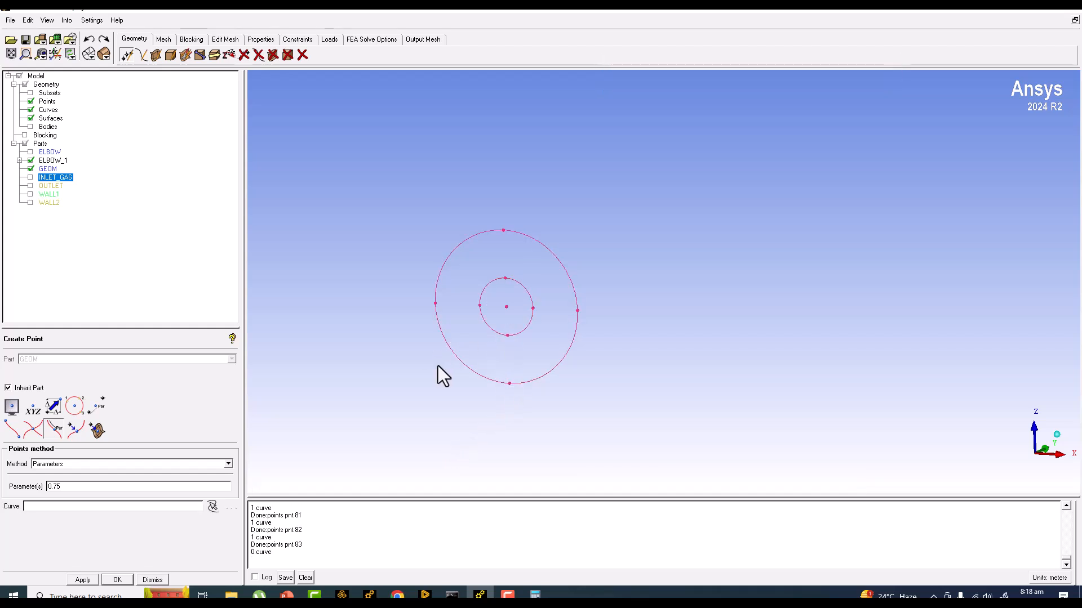
Segment the inner circle by point at its quadrant points.
{"action": "left_click", "coordinate": [140, 60]}
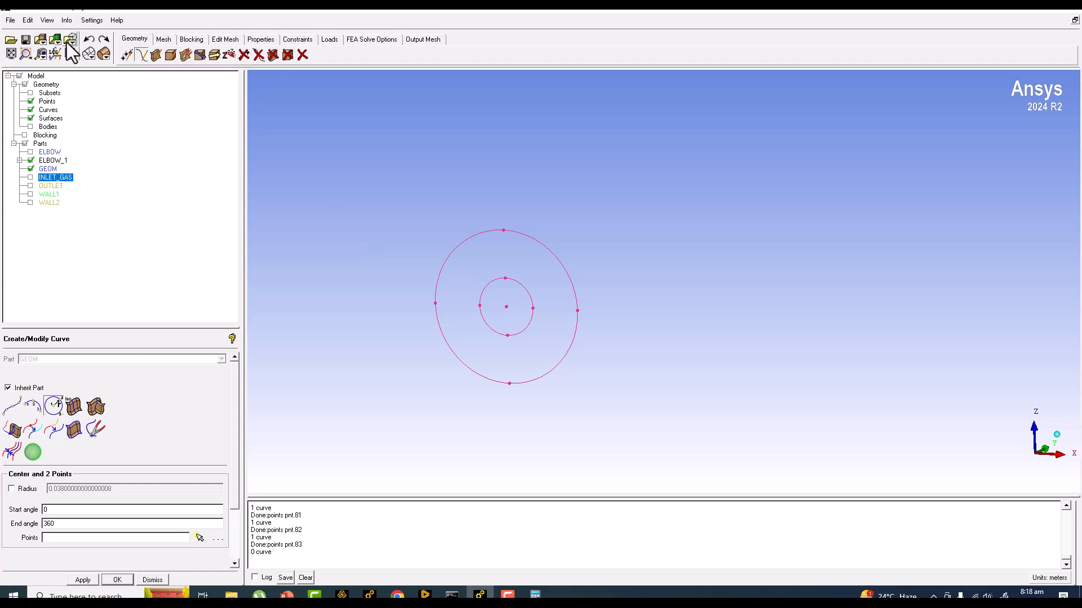
{"action": "left_click", "coordinate": [32, 429]}
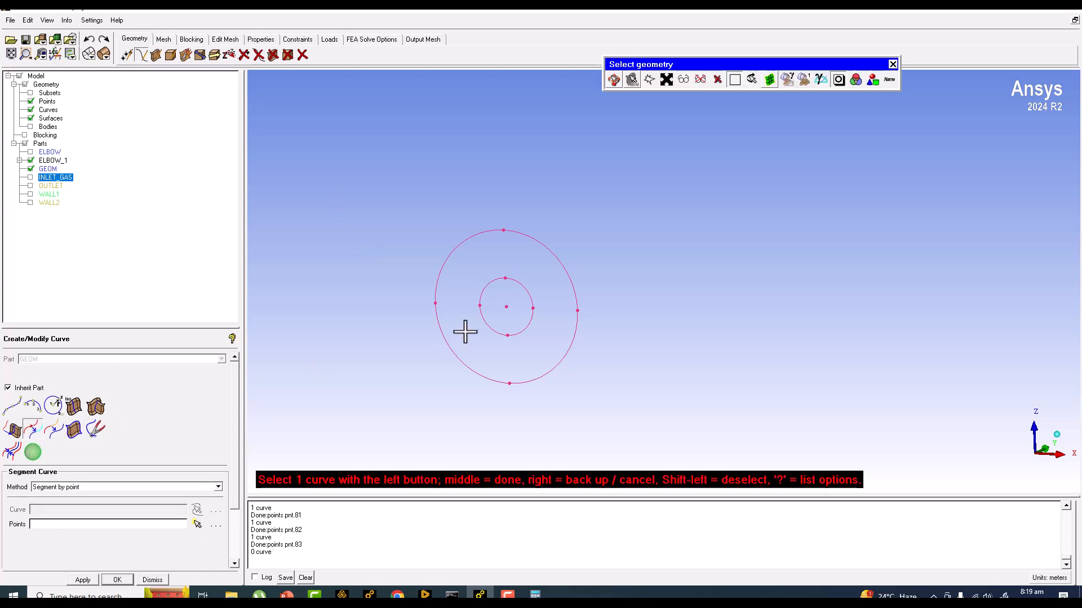
{"action": "left_click", "coordinate": [495, 284]}
{"action": "left_click", "coordinate": [506, 279]}
{"action": "left_click", "coordinate": [480, 305]}
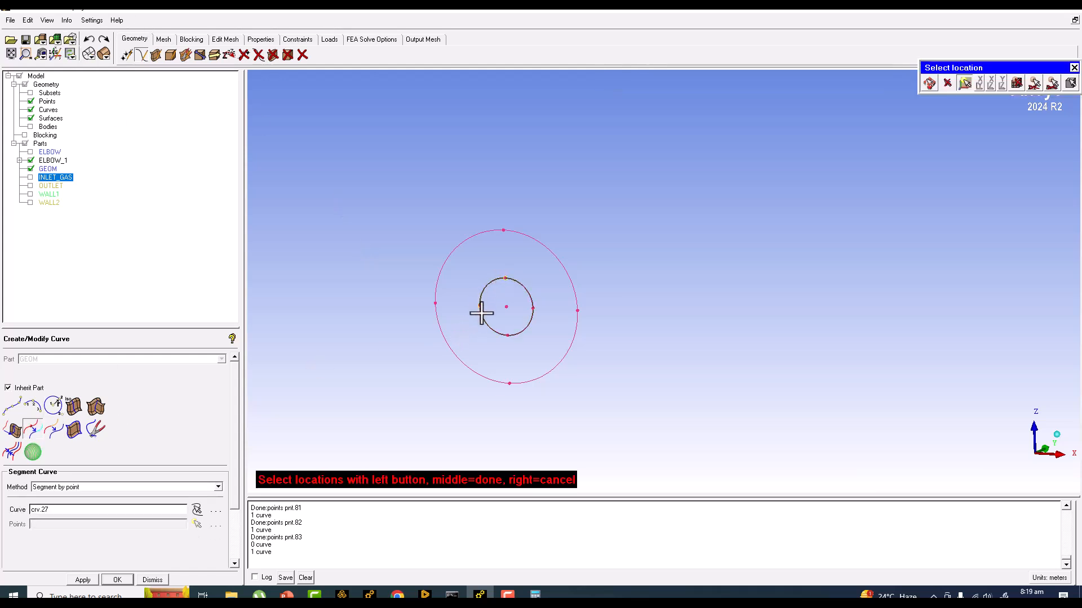
{"action": "left_click", "coordinate": [508, 335]}
{"action": "middle_click", "coordinate": [467, 302]}
Segment the outer circle by point at its four quadrant points.
{"action": "left_click", "coordinate": [455, 246]}
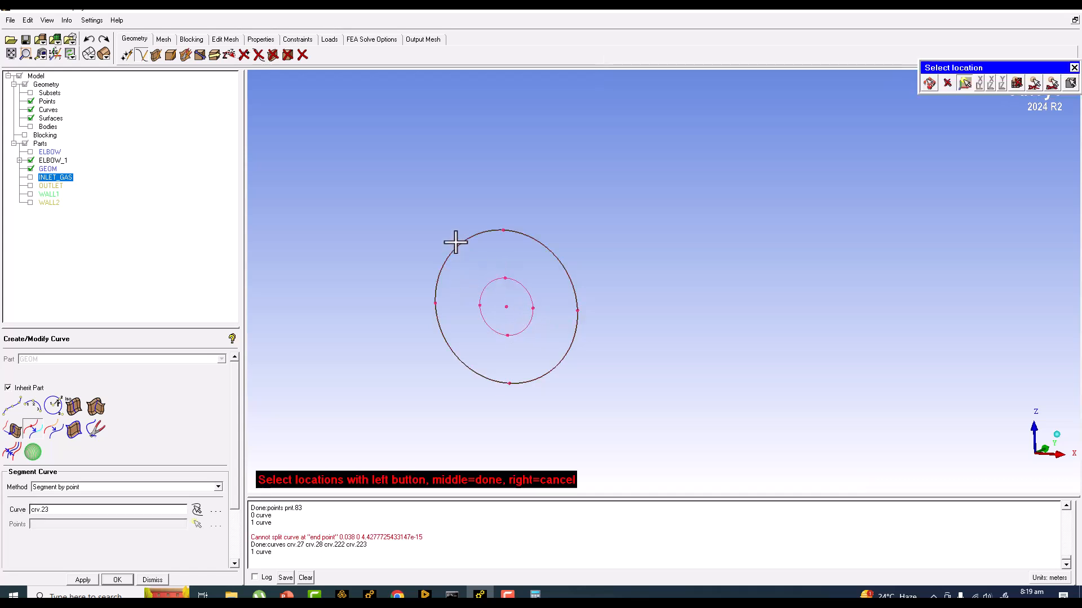
{"action": "left_click", "coordinate": [503, 231]}
{"action": "left_click", "coordinate": [436, 303]}
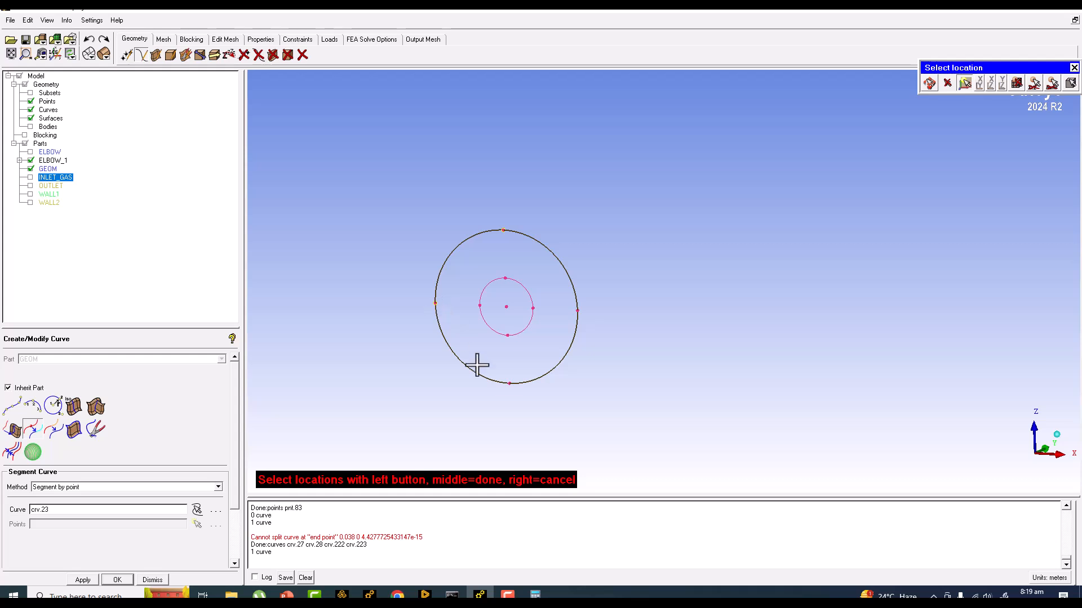
{"action": "left_click", "coordinate": [510, 383]}
{"action": "left_click", "coordinate": [578, 311]}
{"action": "middle_click", "coordinate": [607, 337]}
{"action": "middle_click", "coordinate": [613, 338]}
Check the outer circle's segmentation by selecting its arcs one at a time in Delete Curve, and cancel without deleting any.
{"action": "left_click", "coordinate": [259, 55]}
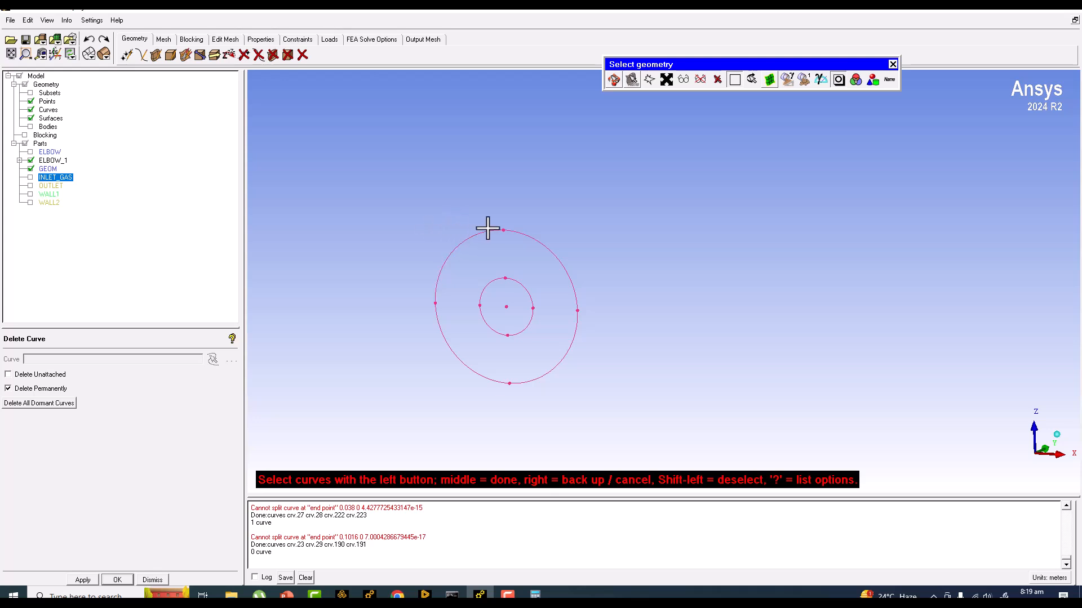
{"action": "left_click", "coordinate": [550, 250]}
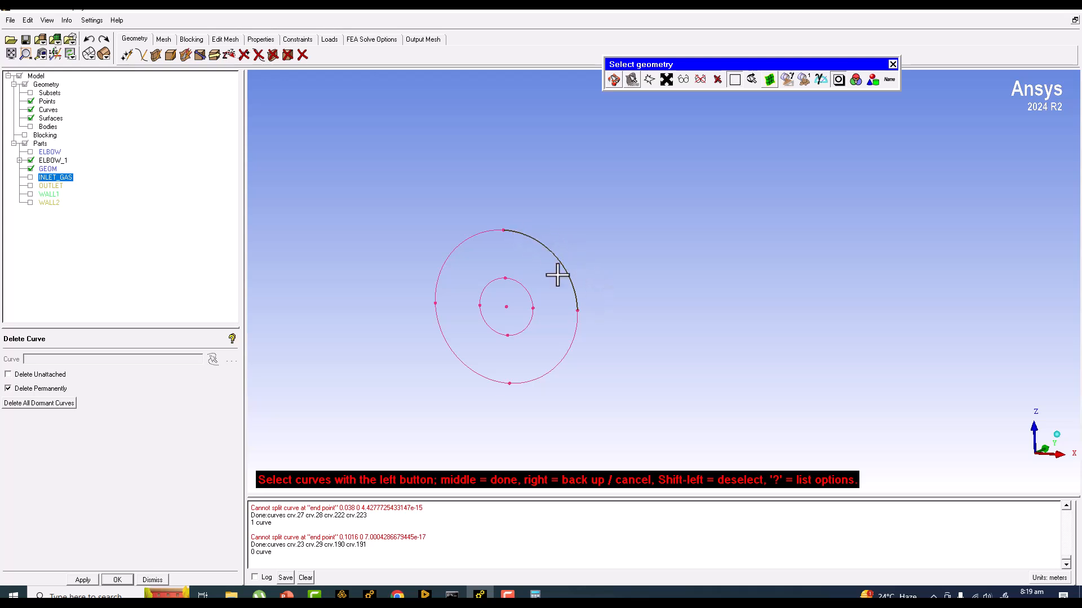
{"action": "right_click", "coordinate": [588, 278]}
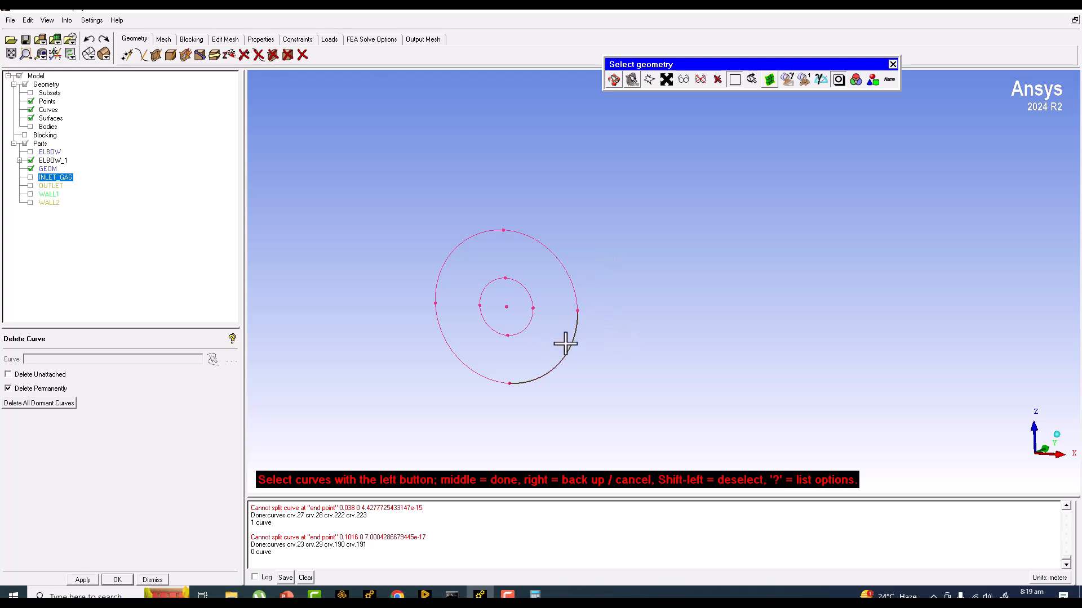
{"action": "right_click", "coordinate": [636, 331]}
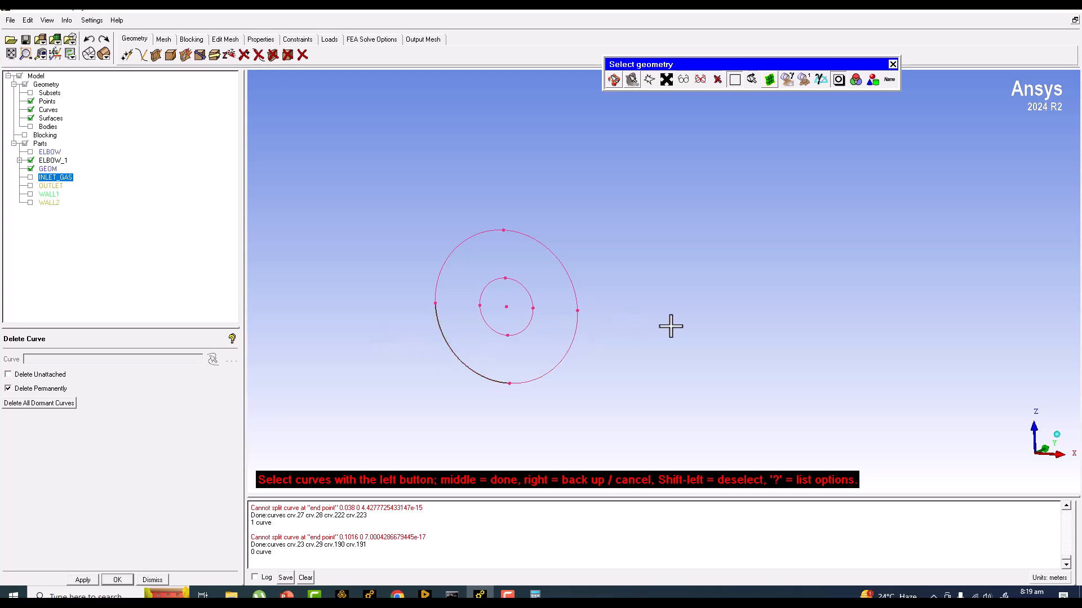
{"action": "right_click", "coordinate": [619, 315]}
{"action": "right_click", "coordinate": [394, 282]}
{"action": "scroll", "coordinate": [406, 281], "scroll_direction": "down", "scroll_amount": 6}
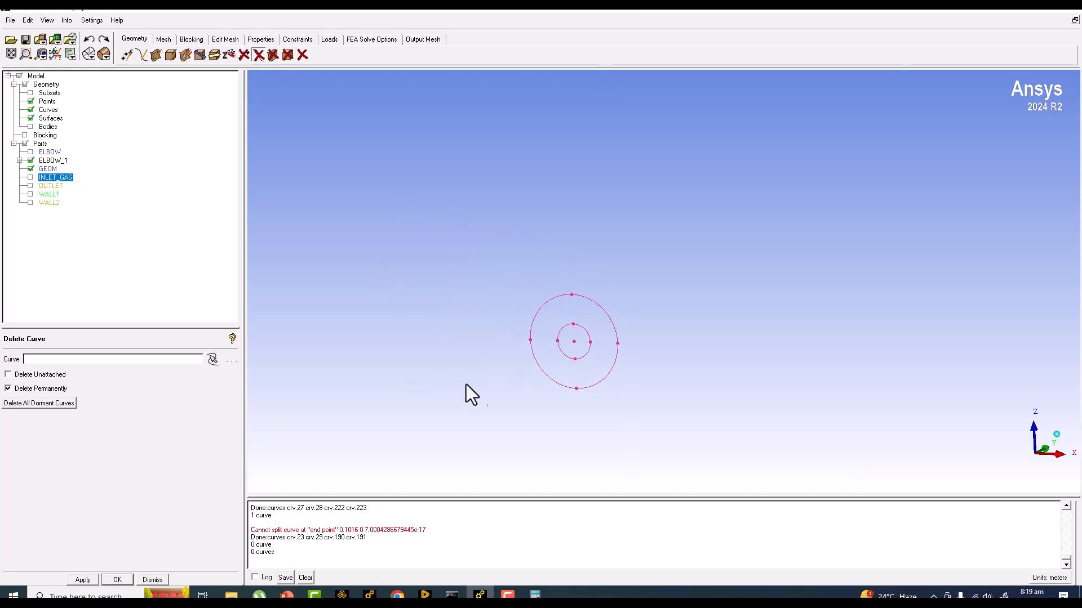
{"action": "scroll", "coordinate": [496, 304], "scroll_direction": "up", "scroll_amount": 5}
{"action": "middle_click_drag", "start_coordinate": [485, 374], "coordinate": [450, 268]}
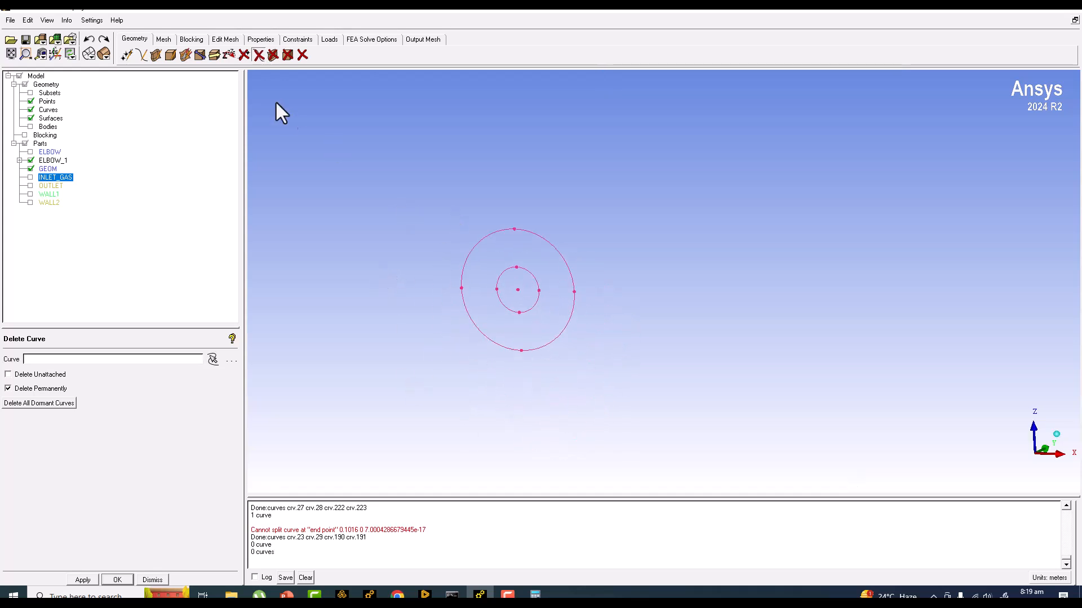
{"action": "left_click", "coordinate": [259, 54]}
{"action": "right_click", "coordinate": [408, 237]}
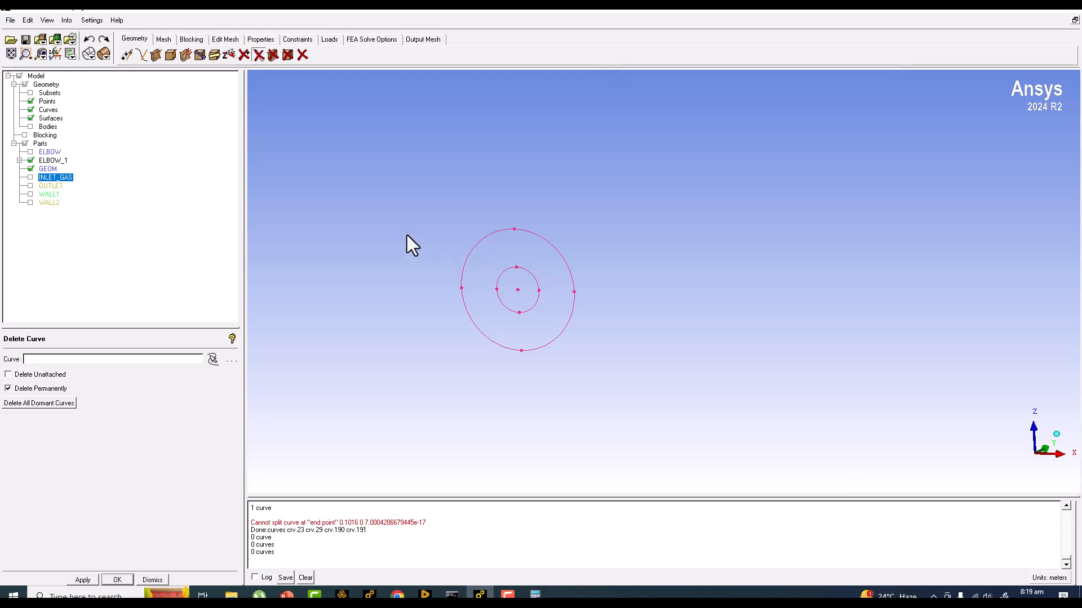
{"action": "middle_click_drag", "start_coordinate": [407, 259], "coordinate": [351, 297]}
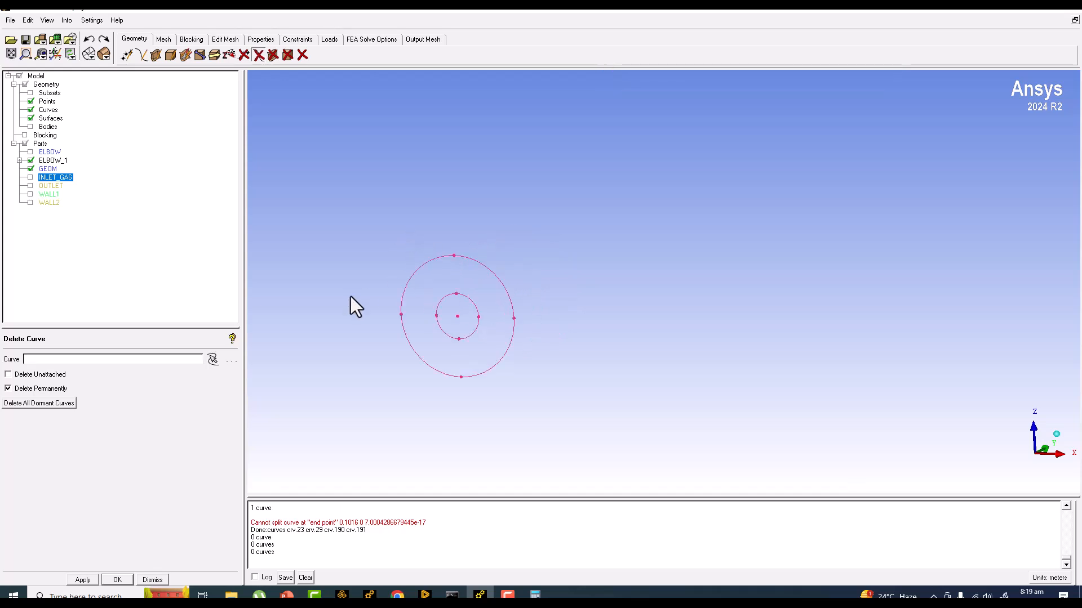
Create midpoints at curve parameter 0.5 on the four arcs of the inner circle.
{"action": "left_click", "coordinate": [125, 54]}
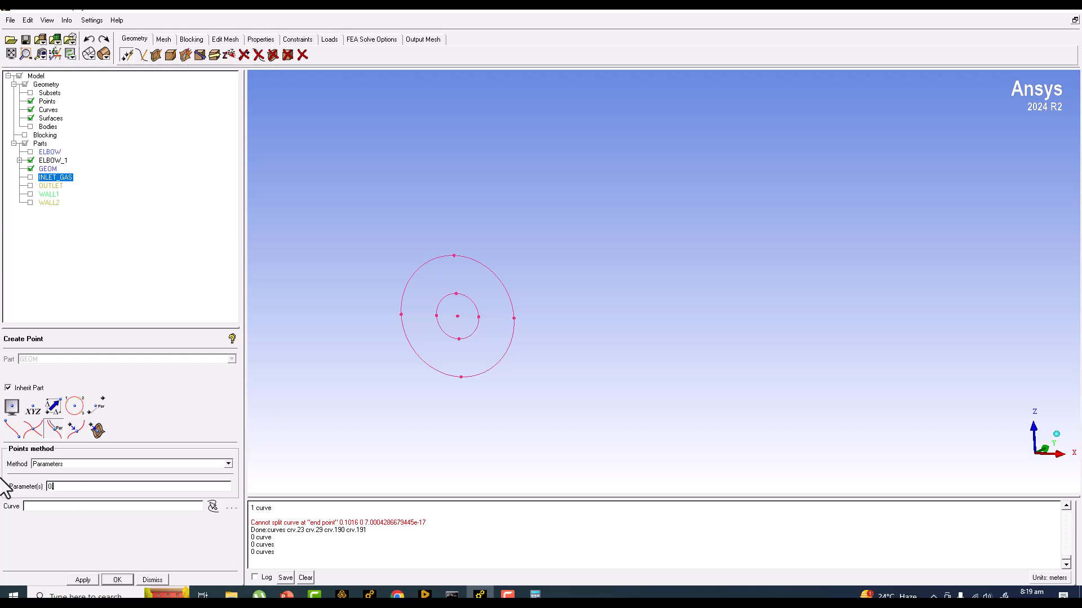
{"action": "left_click", "coordinate": [68, 430]}
{"action": "left_click", "coordinate": [56, 430]}
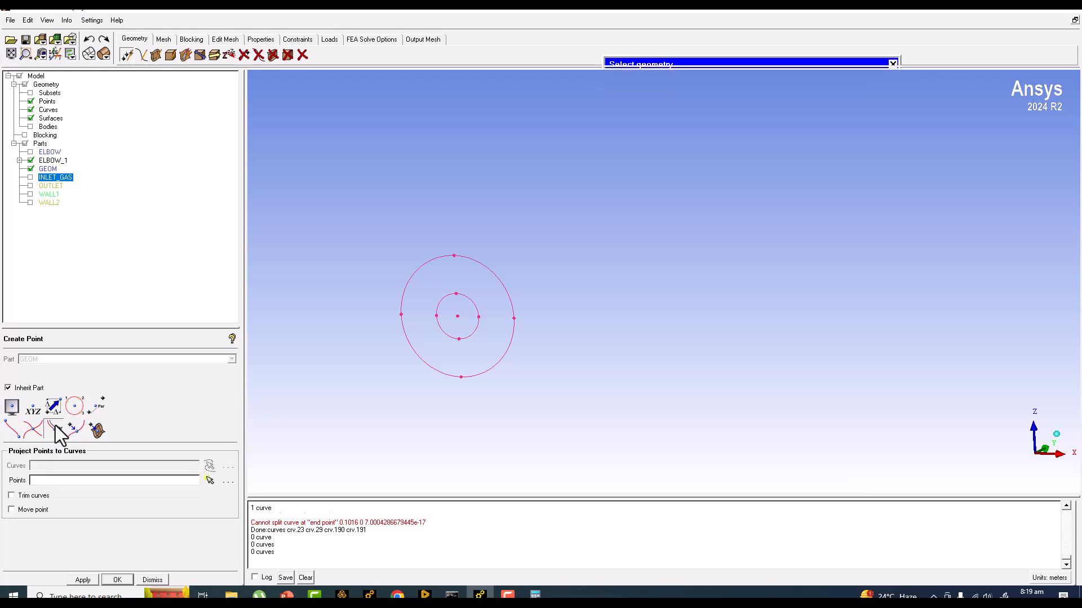
{"action": "left_click", "coordinate": [472, 304]}
{"action": "left_click", "coordinate": [438, 304]}
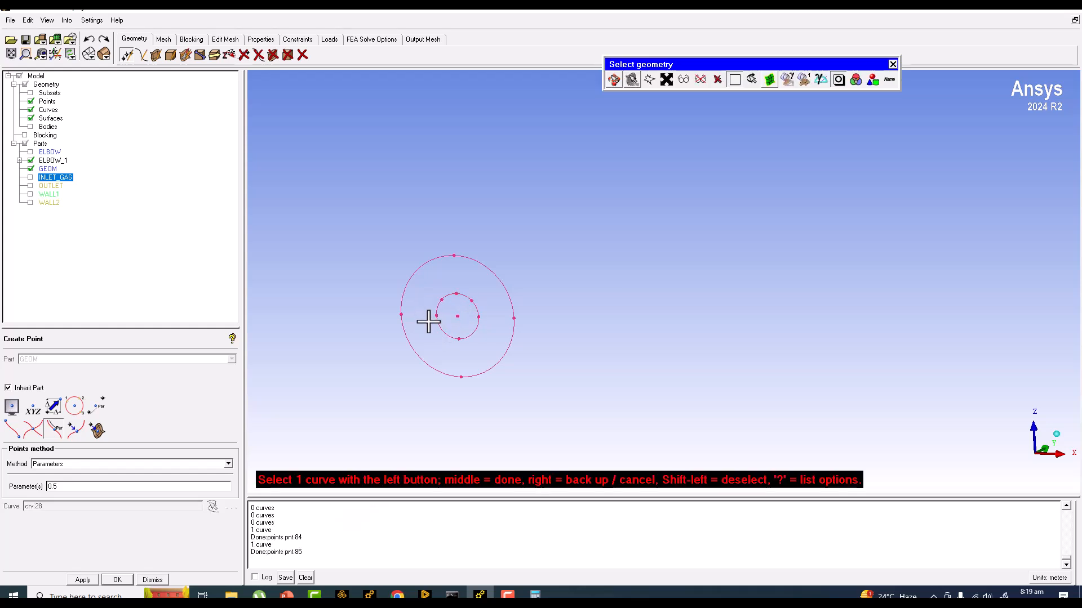
{"action": "left_click", "coordinate": [442, 332]}
{"action": "left_click", "coordinate": [471, 334]}
Create midpoints at curve parameter 0.5 on the four arcs of the outer circle.
{"action": "left_click", "coordinate": [495, 275]}
{"action": "left_click", "coordinate": [416, 273]}
{"action": "left_click", "coordinate": [420, 358]}
{"action": "left_click", "coordinate": [493, 367]}
{"action": "middle_click", "coordinate": [485, 406]}
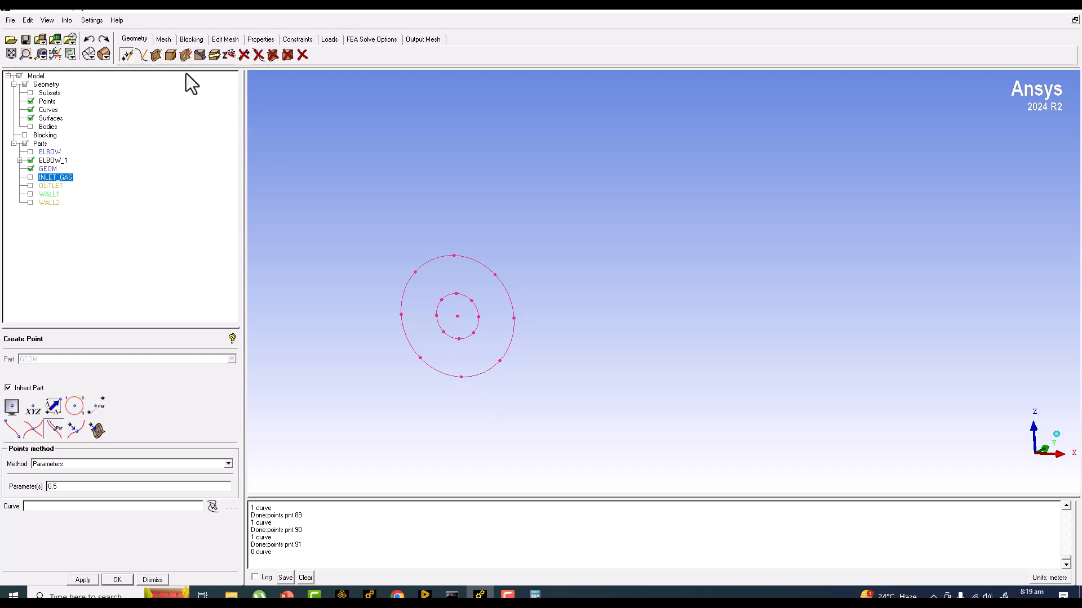
Delete the original quadrant points on the outer and inner circles, keeping the arc midpoints and the centre point.
{"action": "left_click", "coordinate": [244, 54]}
{"action": "scroll", "coordinate": [418, 309], "scroll_direction": "up", "scroll_amount": 2}
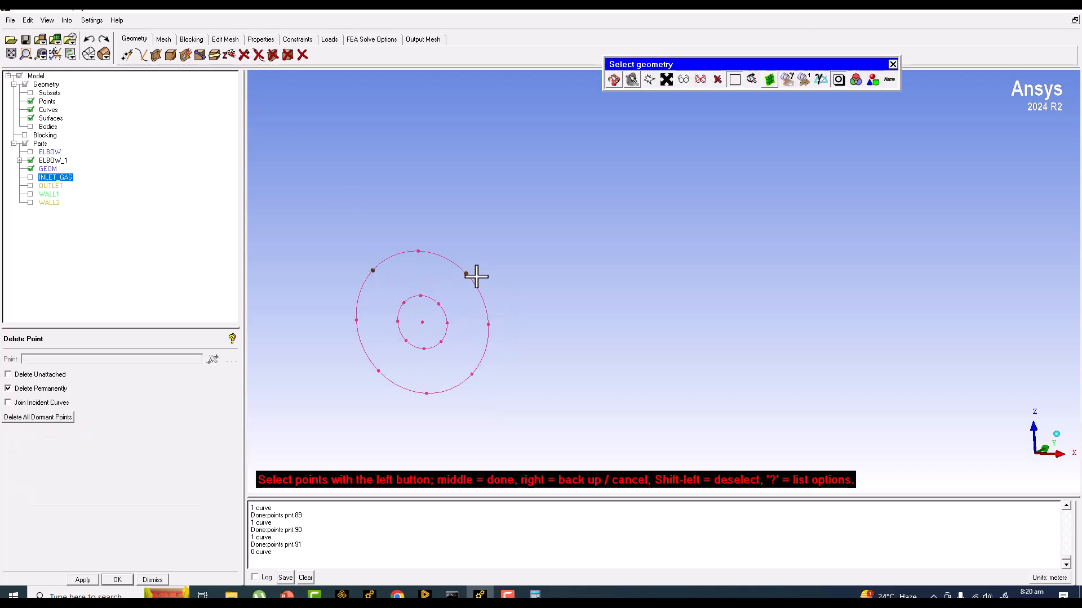
{"action": "left_click", "coordinate": [418, 252]}
{"action": "left_click", "coordinate": [356, 320]}
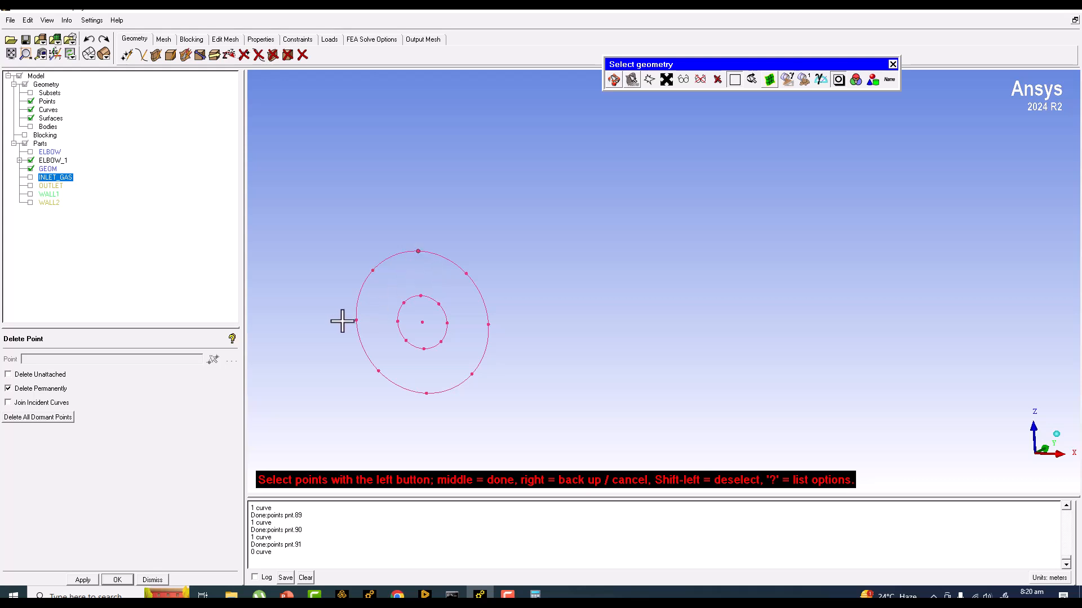
{"action": "left_click", "coordinate": [486, 324]}
{"action": "left_click", "coordinate": [426, 394]}
{"action": "left_click", "coordinate": [398, 321]}
{"action": "left_click", "coordinate": [447, 323]}
{"action": "left_click", "coordinate": [421, 296]}
{"action": "middle_click", "coordinate": [428, 364]}
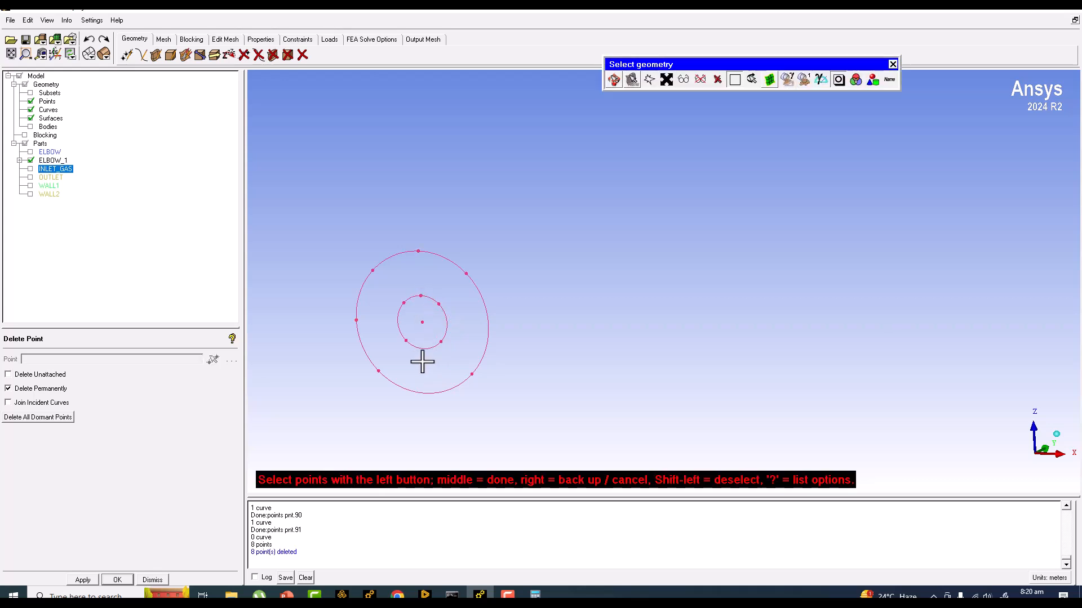
Delete the duplicate point remaining at the top of the inner circle.
{"action": "left_click", "coordinate": [421, 296]}
{"action": "middle_click", "coordinate": [437, 357]}
{"action": "middle_click", "coordinate": [429, 363]}
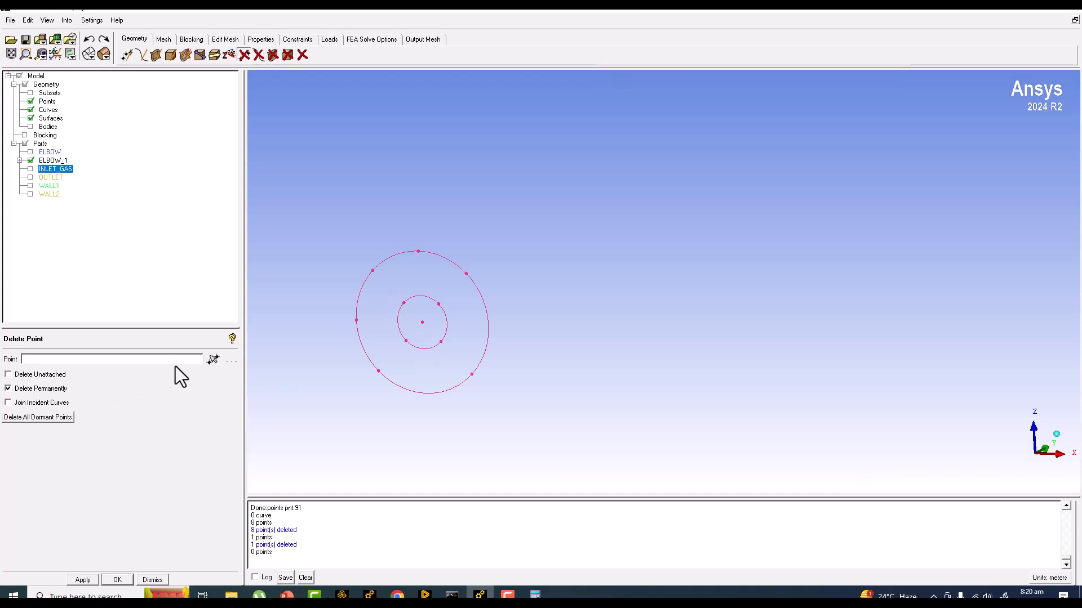
{"action": "middle_click_drag", "start_coordinate": [362, 276], "coordinate": [373, 276]}
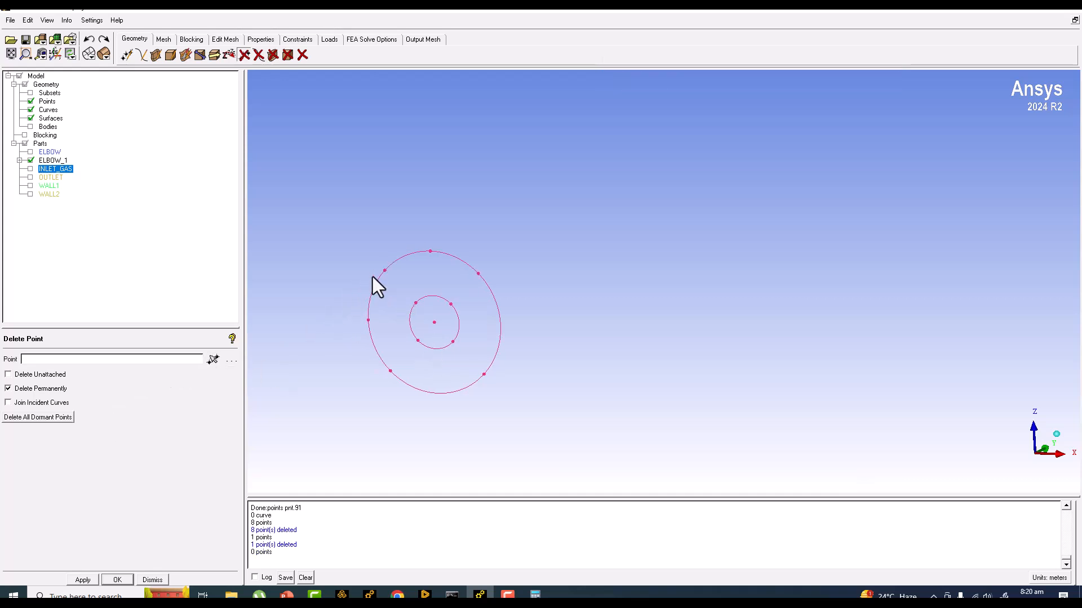
Inspect the two inlet circles and their remaining points from other view directions with the whole geometry fitted in view.
{"action": "left_click", "coordinate": [212, 360]}
{"action": "middle_click", "coordinate": [368, 321]}
{"action": "left_click_drag", "start_coordinate": [395, 369], "coordinate": [435, 369]}
{"action": "middle_click_drag", "start_coordinate": [428, 369], "coordinate": [697, 301]}
{"action": "middle_click_drag", "start_coordinate": [420, 322], "coordinate": [605, 297]}
{"action": "middle_click_drag", "start_coordinate": [1045, 242], "coordinate": [775, 324]}
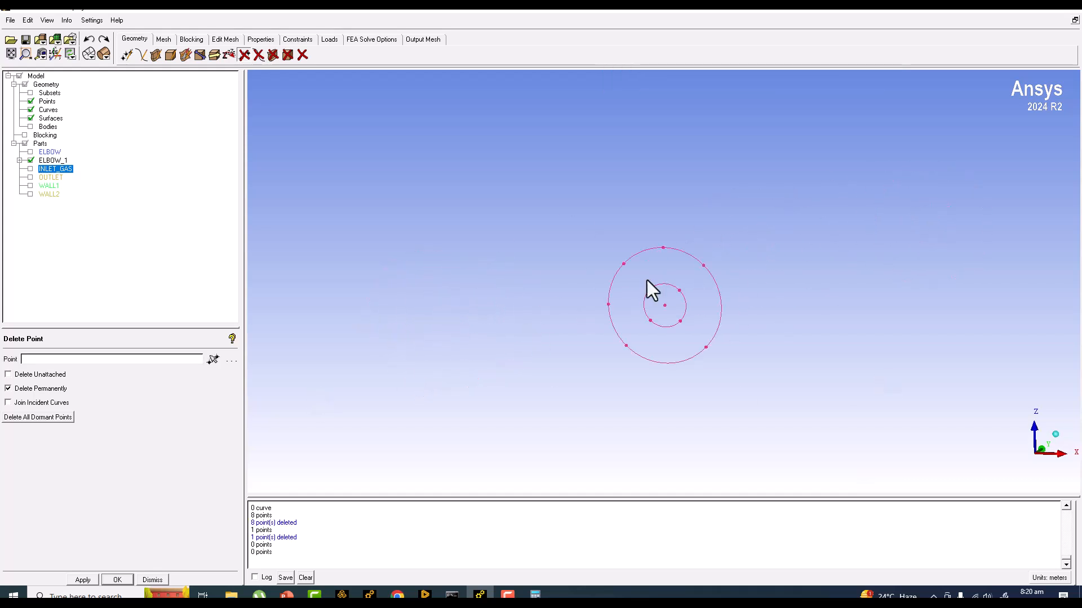
{"action": "left_click", "coordinate": [1038, 449]}
{"action": "left_click", "coordinate": [1037, 441]}
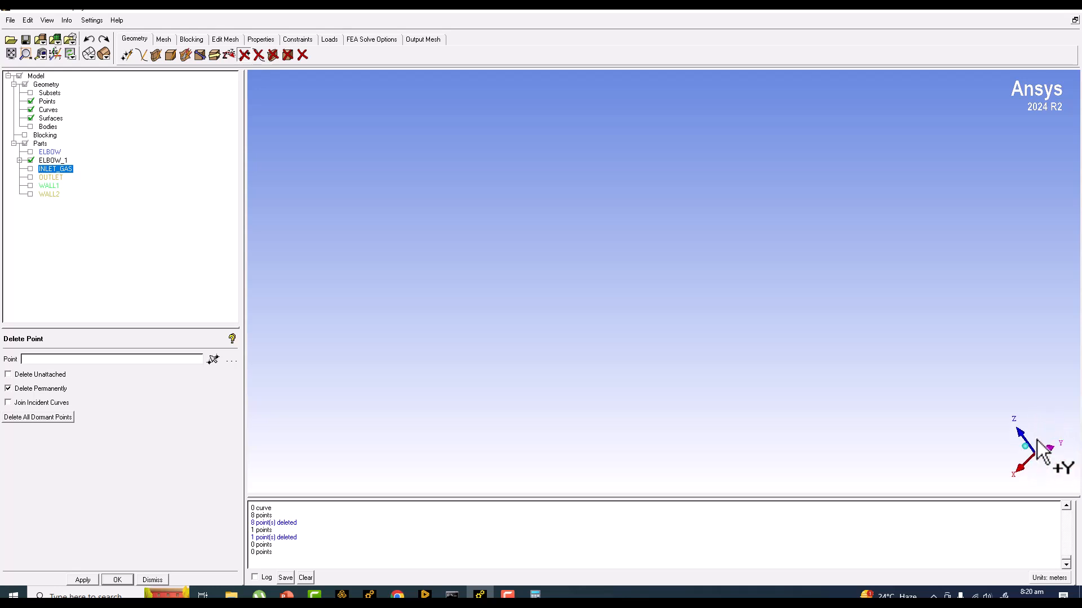
{"action": "left_click", "coordinate": [11, 54]}
{"action": "left_click_drag", "start_coordinate": [348, 265], "coordinate": [749, 315]}
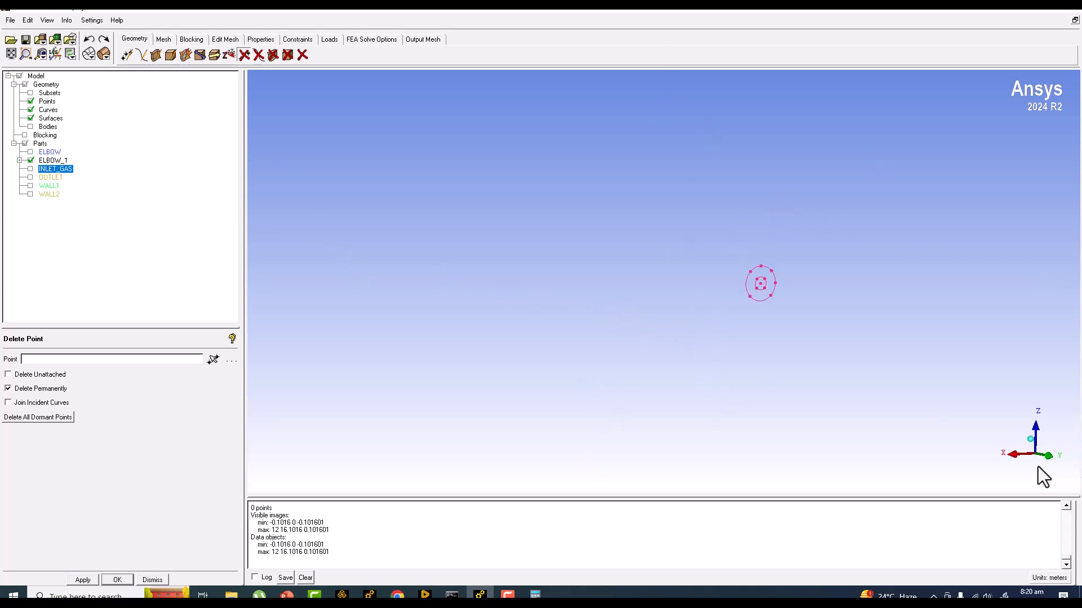
Inspect the points on the inlet circles in a close-up along the Y axis and the surrounding curves from further out.
{"action": "left_click", "coordinate": [1047, 458]}
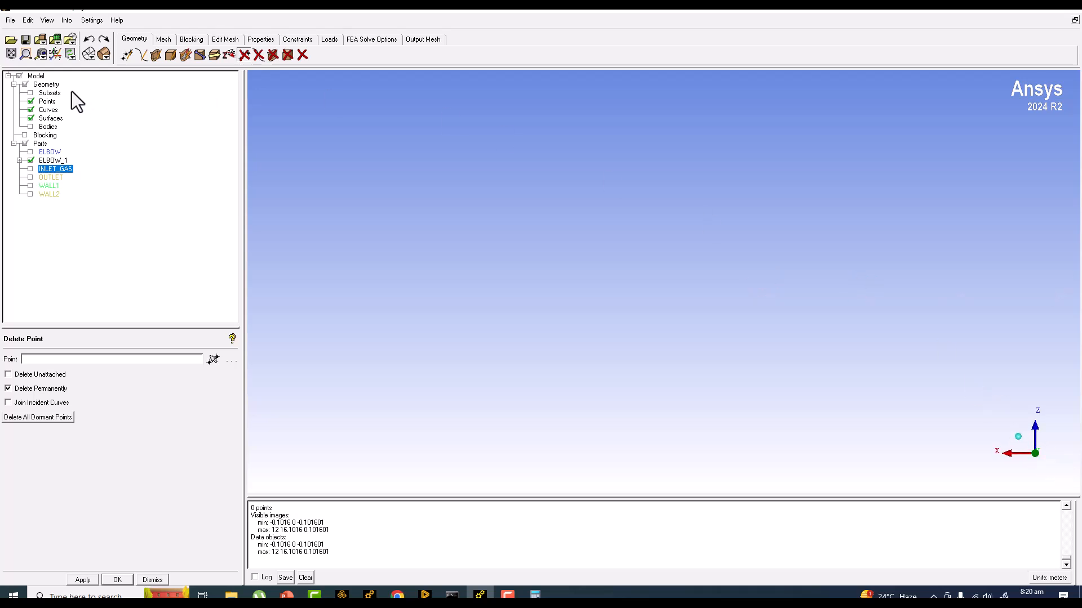
{"action": "left_click", "coordinate": [11, 54]}
{"action": "middle_click_drag", "start_coordinate": [863, 249], "coordinate": [485, 251]}
{"action": "right_click_drag", "start_coordinate": [733, 186], "coordinate": [739, 245]}
{"action": "middle_click_drag", "start_coordinate": [842, 304], "coordinate": [670, 312]}
{"action": "right_click_drag", "start_coordinate": [671, 312], "coordinate": [692, 82]}
{"action": "middle_click_drag", "start_coordinate": [715, 241], "coordinate": [630, 307]}
{"action": "right_click_drag", "start_coordinate": [631, 307], "coordinate": [610, 239]}
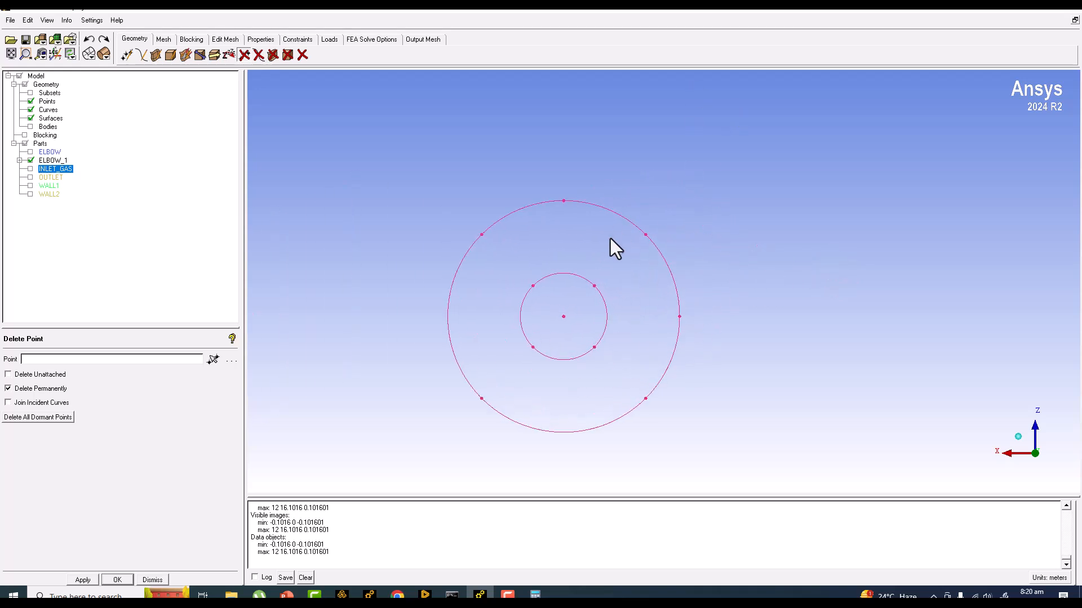
{"action": "right_click_drag", "start_coordinate": [635, 155], "coordinate": [601, 521]}
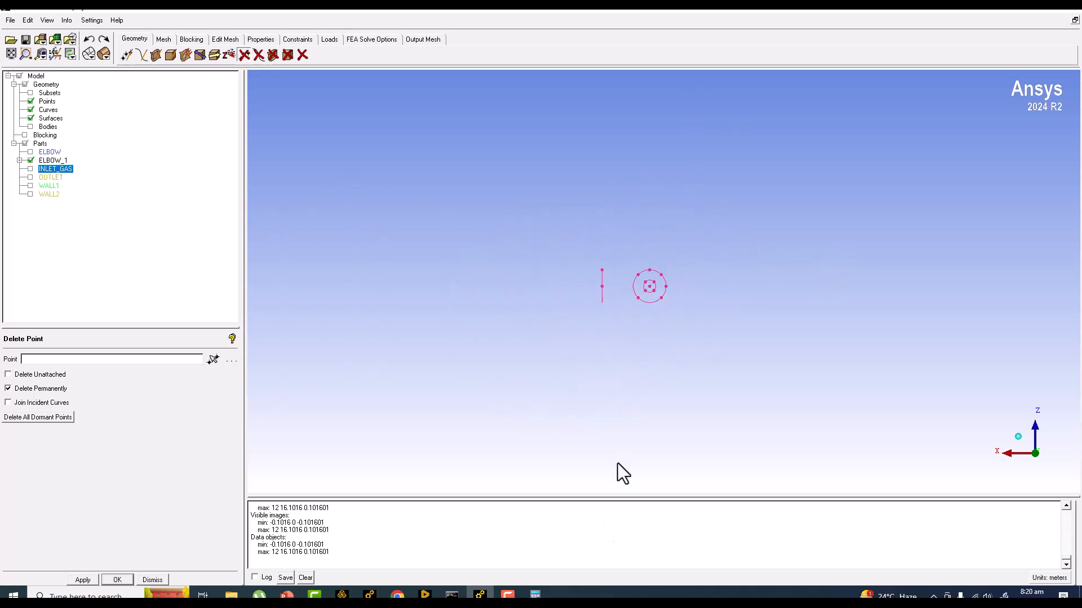
{"action": "mouse_move", "coordinate": [645, 325]}
{"action": "right_mouse_down"}
{"action": "mouse_move", "coordinate": [637, 91]}
{"action": "mouse_move", "coordinate": [611, 150]}
{"action": "mouse_move", "coordinate": [637, 579]}
{"action": "mouse_move", "coordinate": [678, 459]}
{"action": "mouse_move", "coordinate": [665, 325]}
{"action": "right_mouse_up"}
{"action": "left_click_drag", "start_coordinate": [658, 318], "coordinate": [831, 396]}
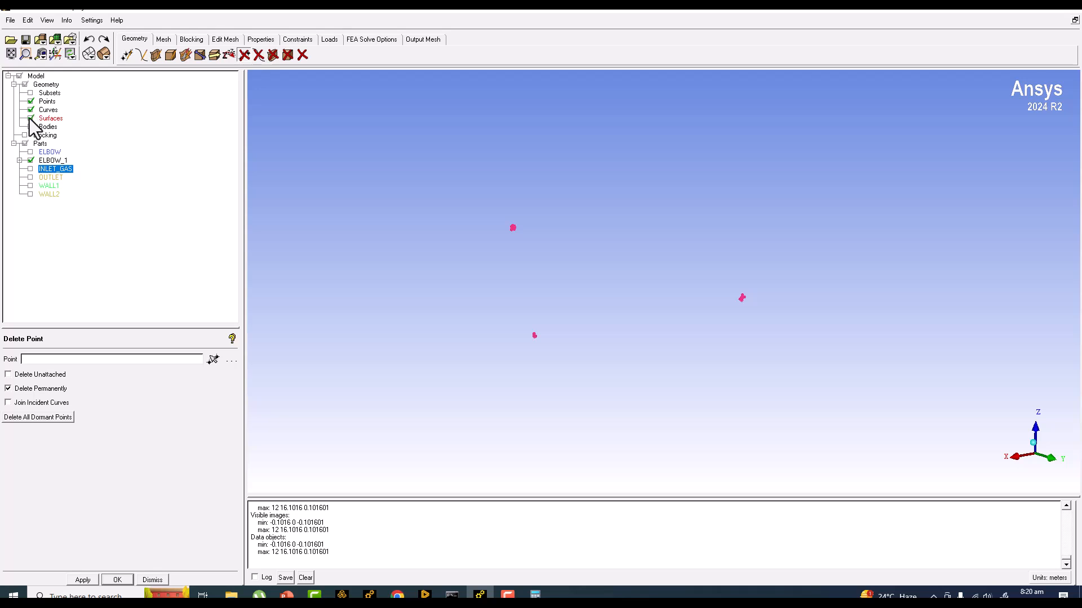
Show the INLET_GAS part together with the curves and points of the two inlet circles.
{"action": "left_click", "coordinate": [30, 168]}
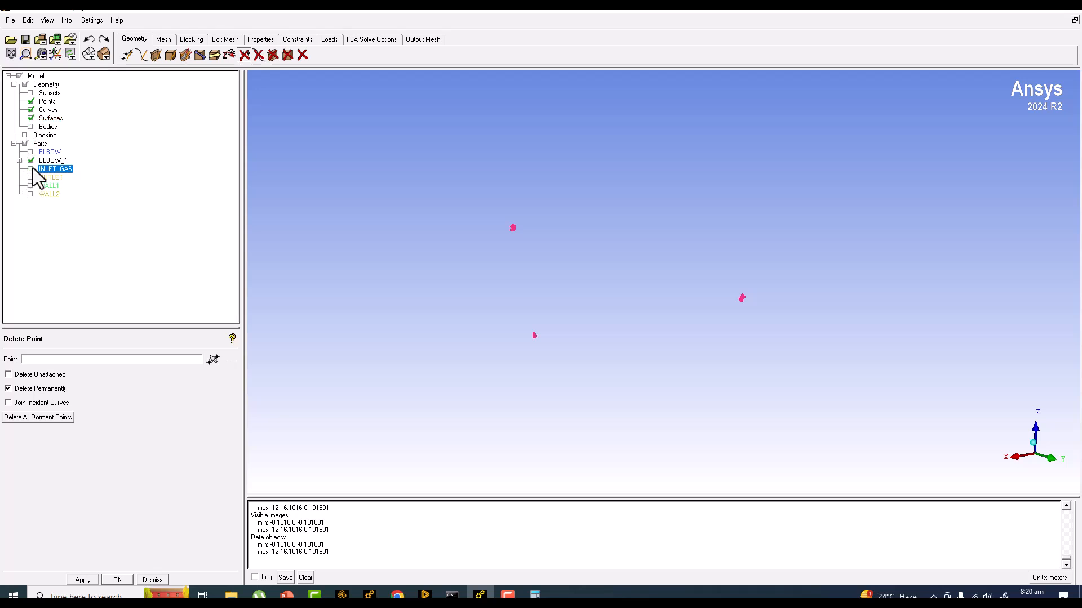
{"action": "left_click_drag", "start_coordinate": [320, 300], "coordinate": [557, 332]}
{"action": "scroll", "coordinate": [700, 164], "scroll_direction": "up", "scroll_amount": 8}
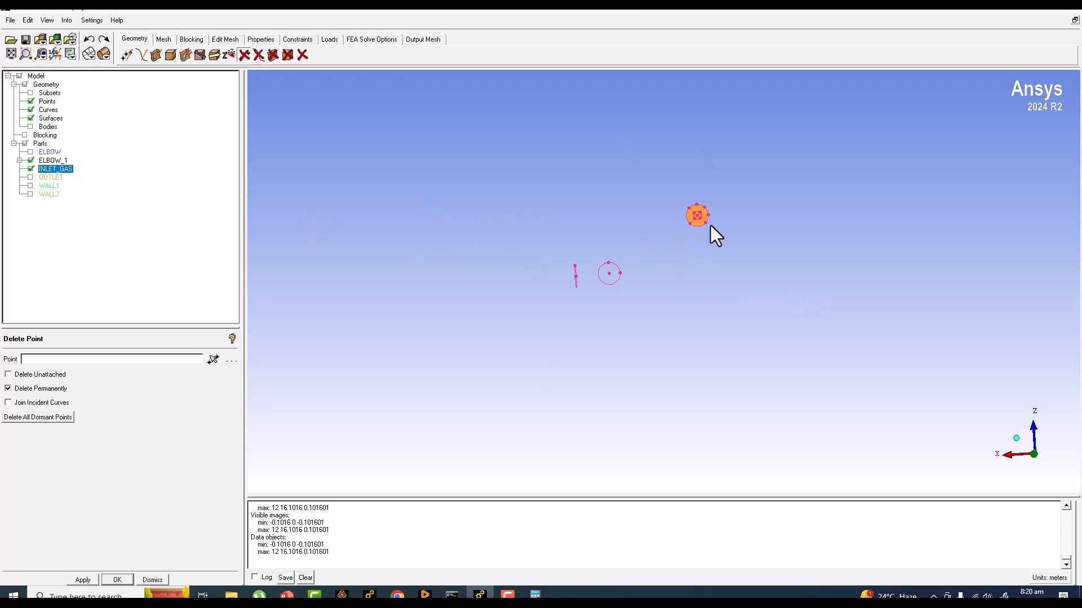
{"action": "scroll", "coordinate": [671, 209], "scroll_direction": "up", "scroll_amount": 5}
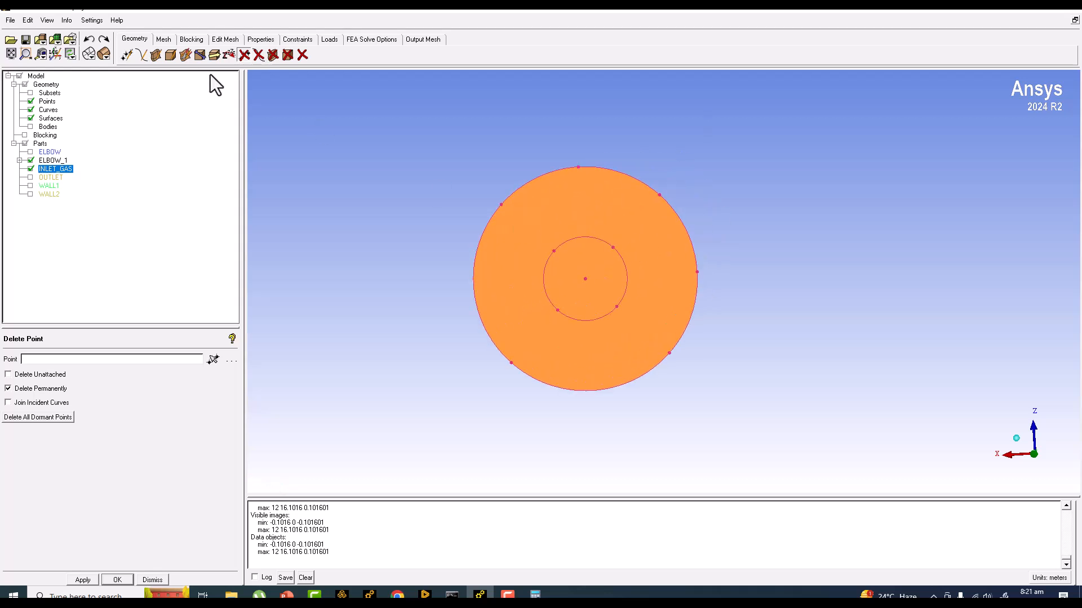
Delete the two quadrant points left on the outer inlet circle, keeping its four diagonal points.
{"action": "left_click", "coordinate": [697, 276]}
{"action": "middle_click", "coordinate": [648, 276]}
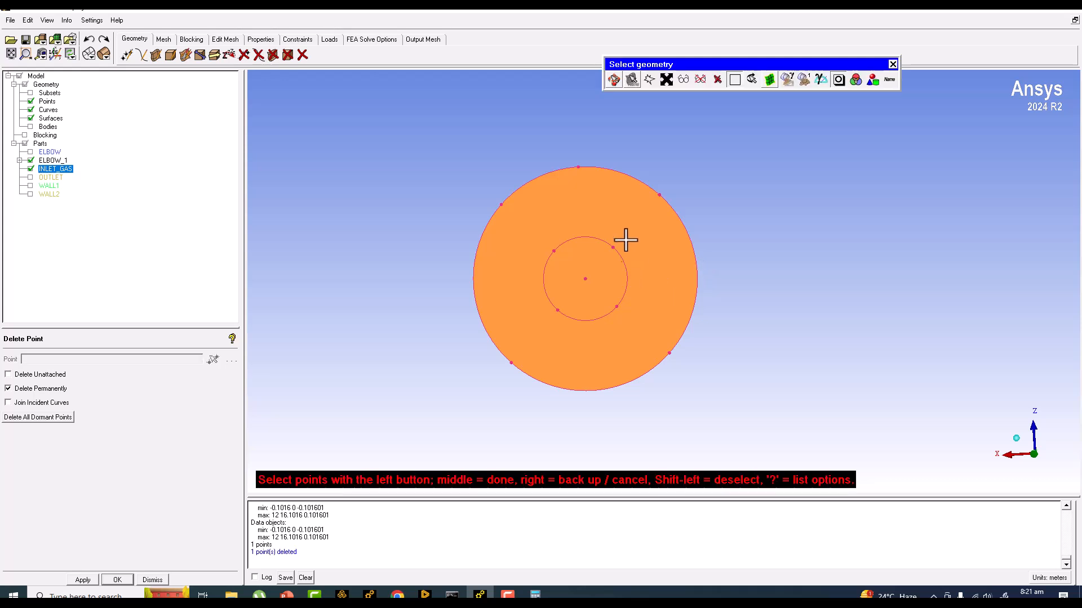
{"action": "left_click", "coordinate": [577, 166]}
{"action": "middle_click", "coordinate": [533, 213]}
{"action": "middle_click", "coordinate": [510, 218]}
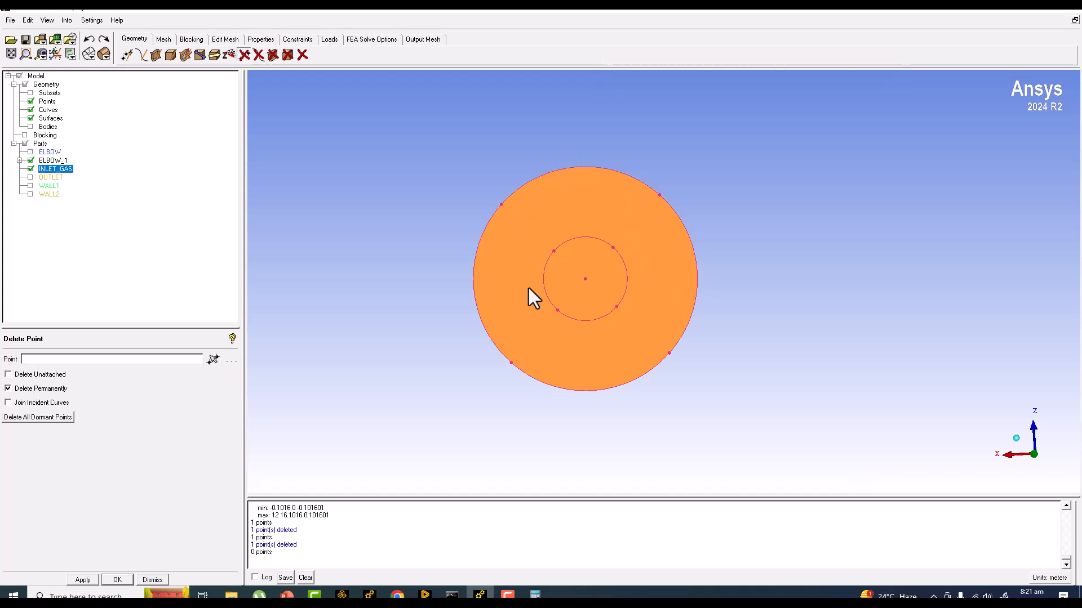
{"action": "scroll", "coordinate": [518, 256], "scroll_direction": "up", "scroll_amount": 2}
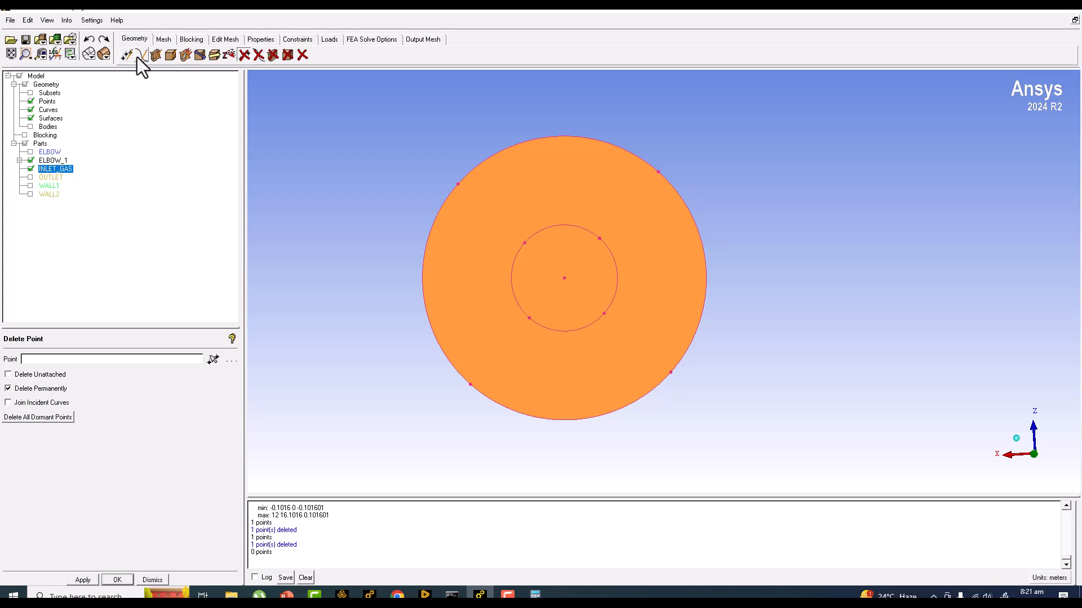
{"action": "left_click", "coordinate": [258, 58]}
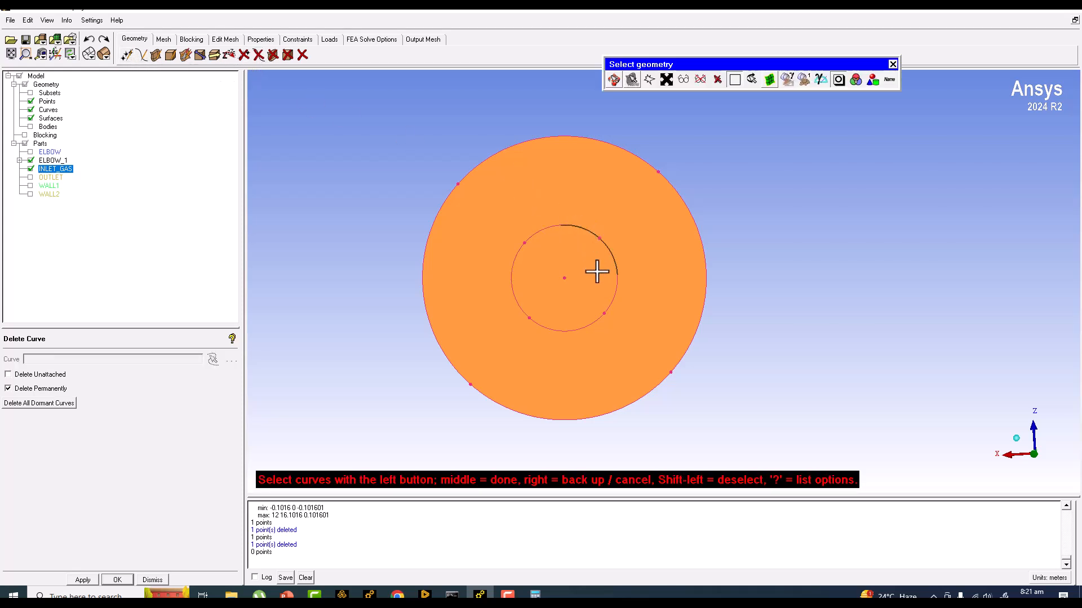
{"action": "left_click", "coordinate": [615, 294]}
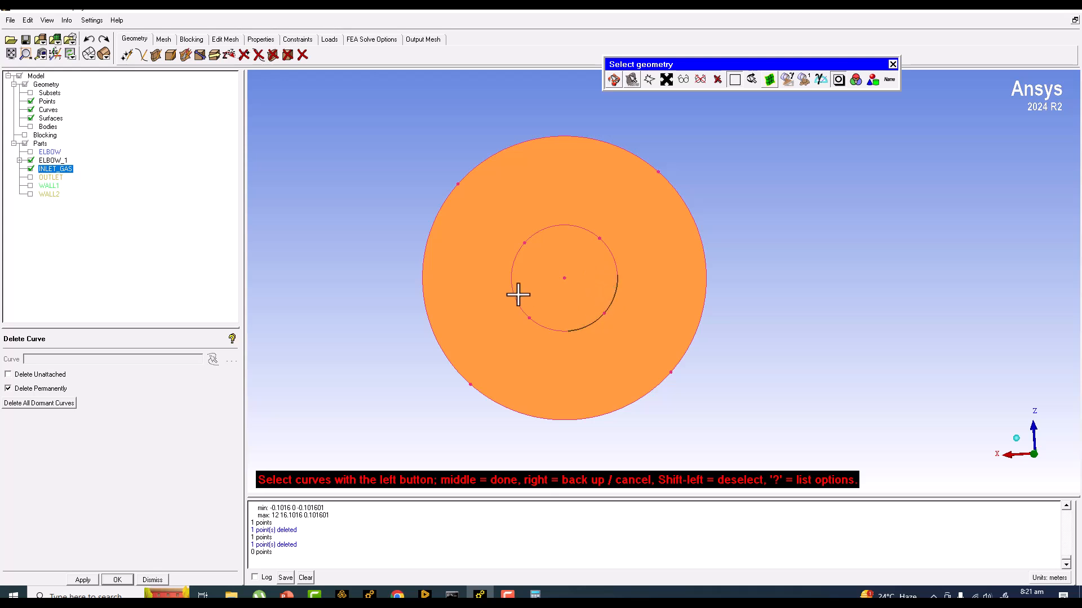
{"action": "middle_click", "coordinate": [514, 254]}
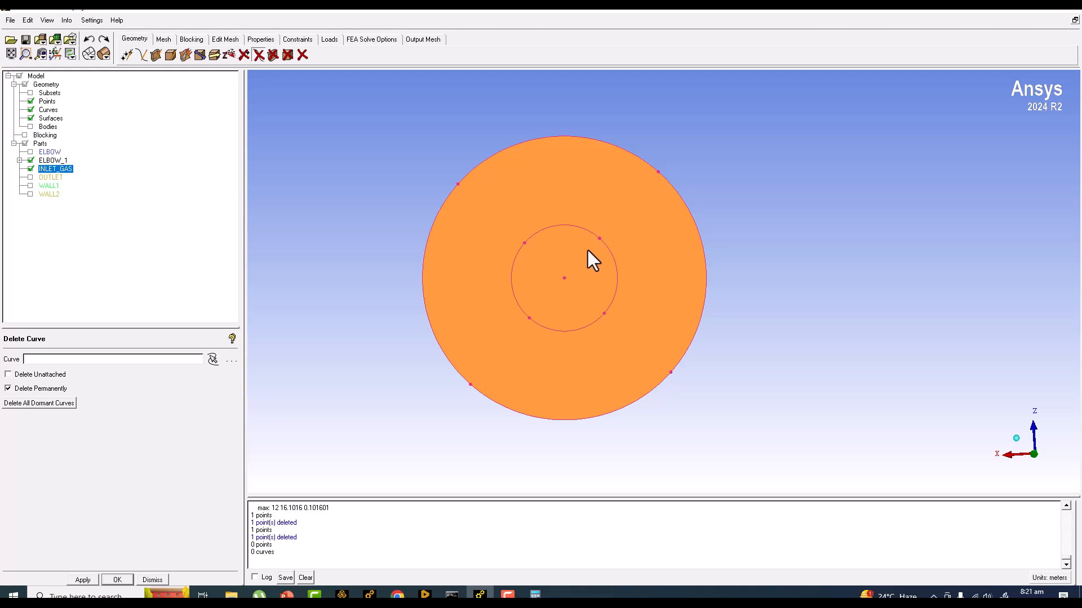
Delete the centre point and the two rim points of the other pipe circle parallel to the inlet.
{"action": "right_click_drag", "start_coordinate": [554, 177], "coordinate": [535, 340]}
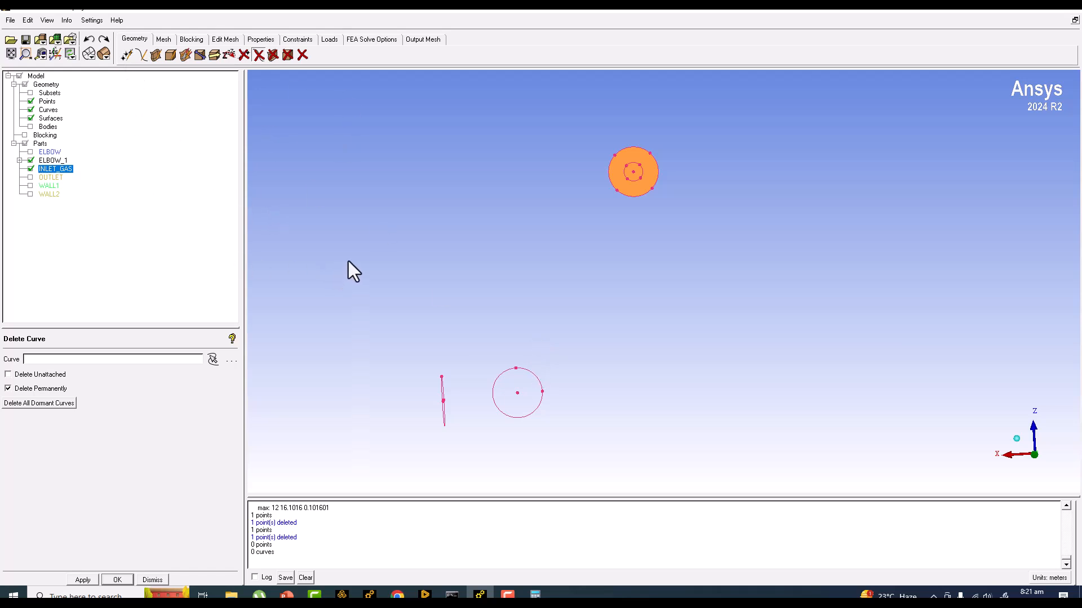
{"action": "left_click", "coordinate": [125, 55]}
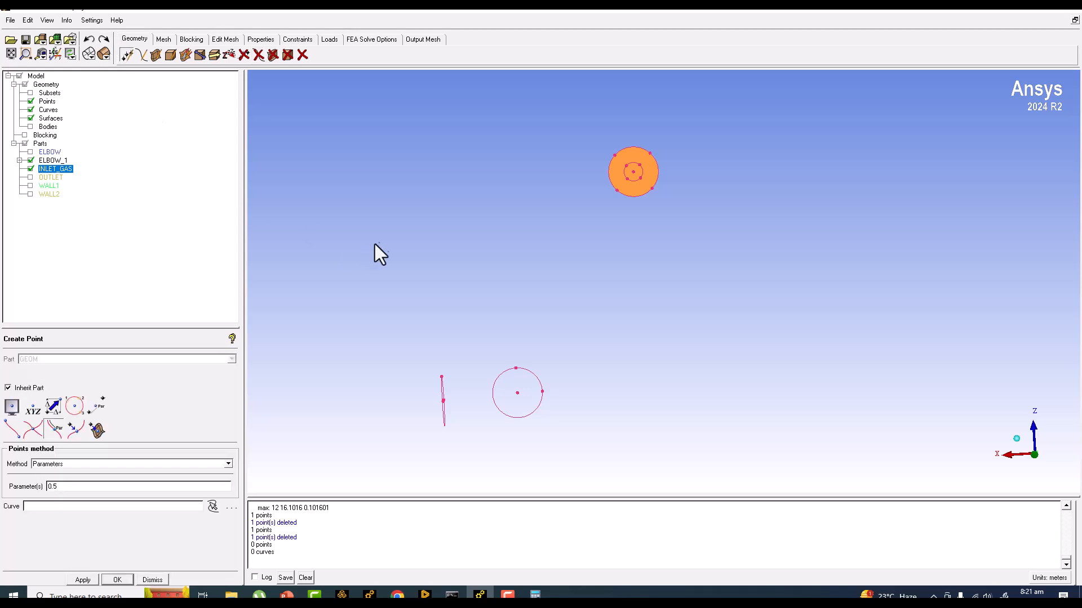
{"action": "left_click", "coordinate": [244, 55]}
{"action": "left_click_drag", "start_coordinate": [476, 350], "coordinate": [558, 431]}
{"action": "middle_click", "coordinate": [566, 436]}
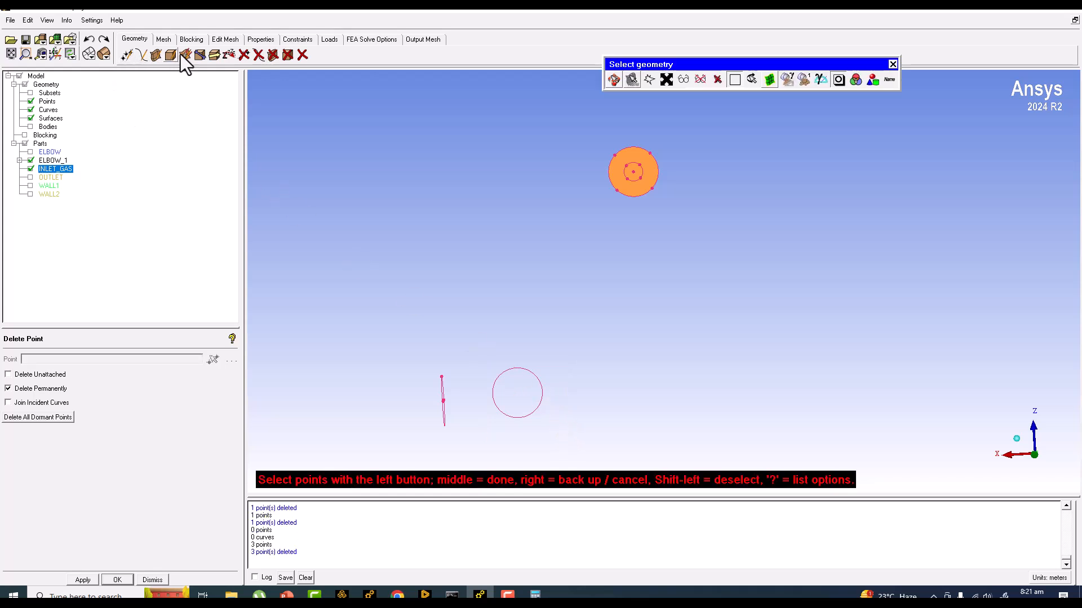
Project the four diagonal points of the outer inlet circle onto the parallel pipe circle.
{"action": "left_click", "coordinate": [130, 60]}
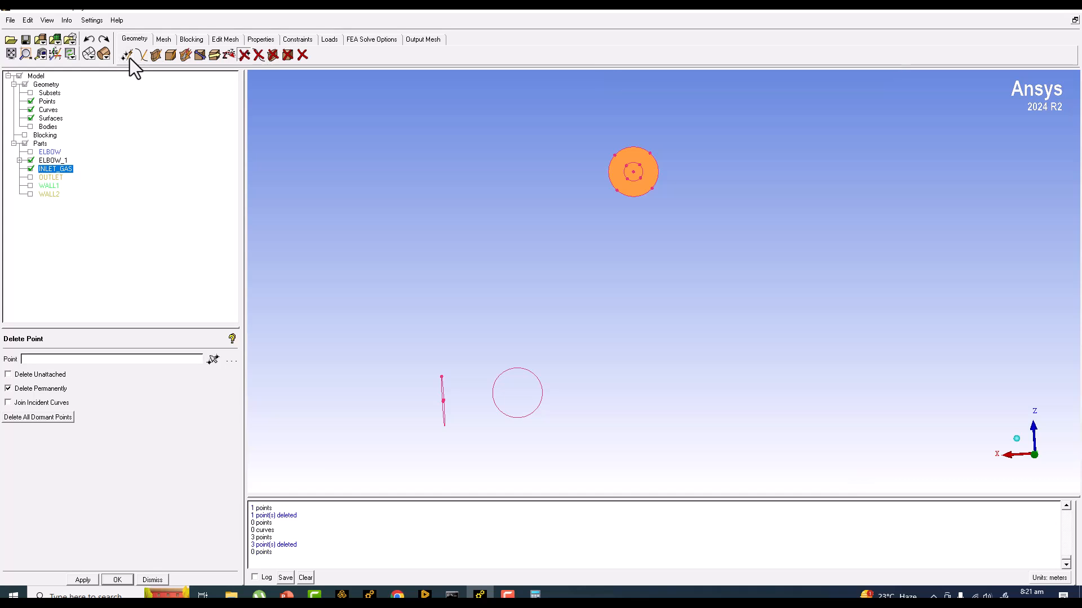
{"action": "left_click", "coordinate": [132, 58]}
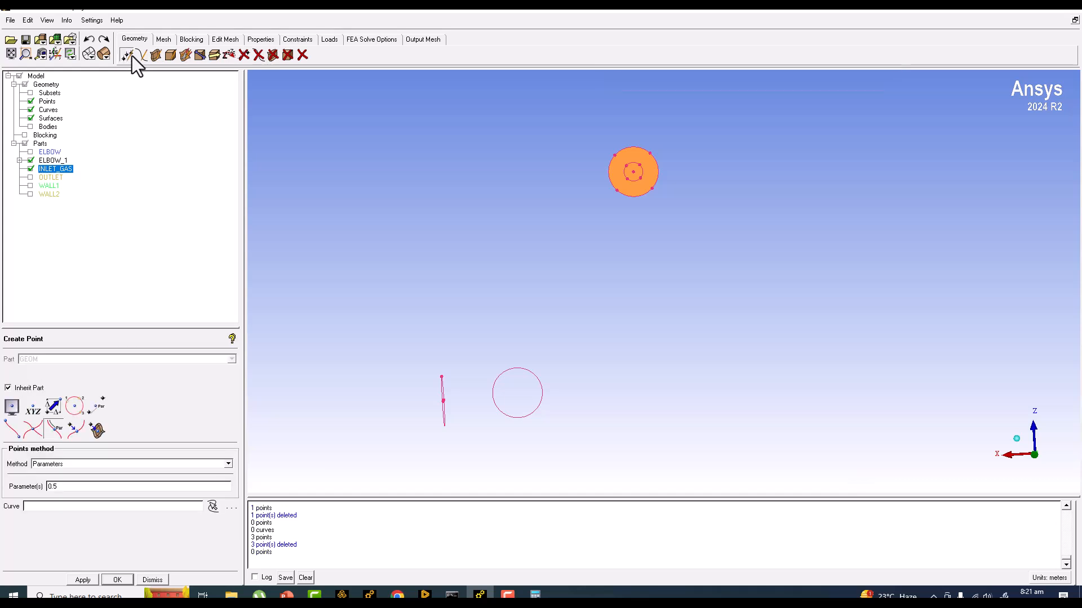
{"action": "left_click", "coordinate": [76, 431]}
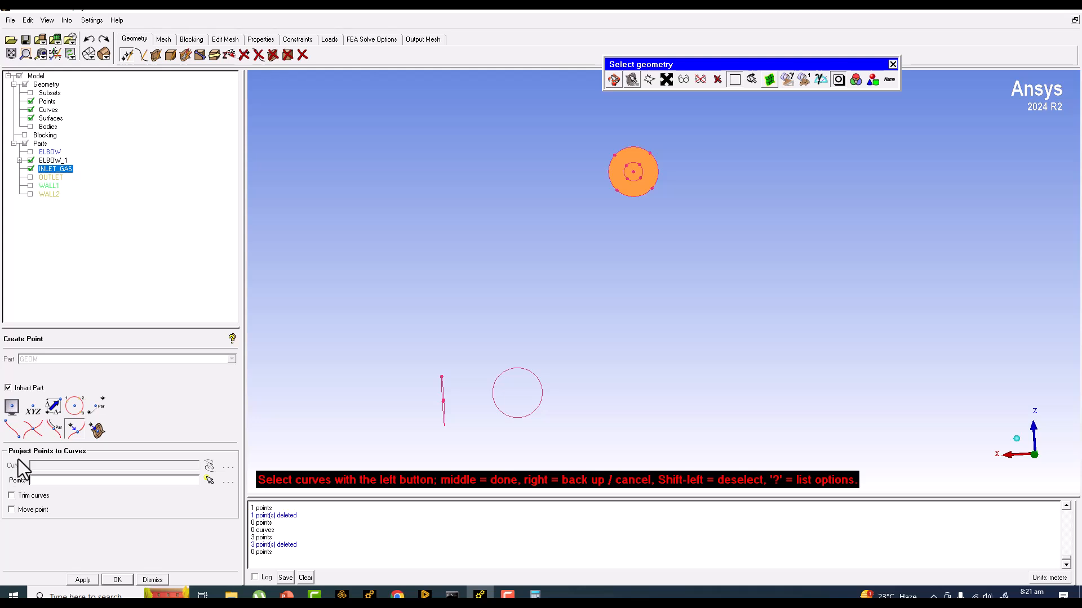
{"action": "left_click", "coordinate": [509, 369]}
{"action": "middle_click", "coordinate": [550, 347]}
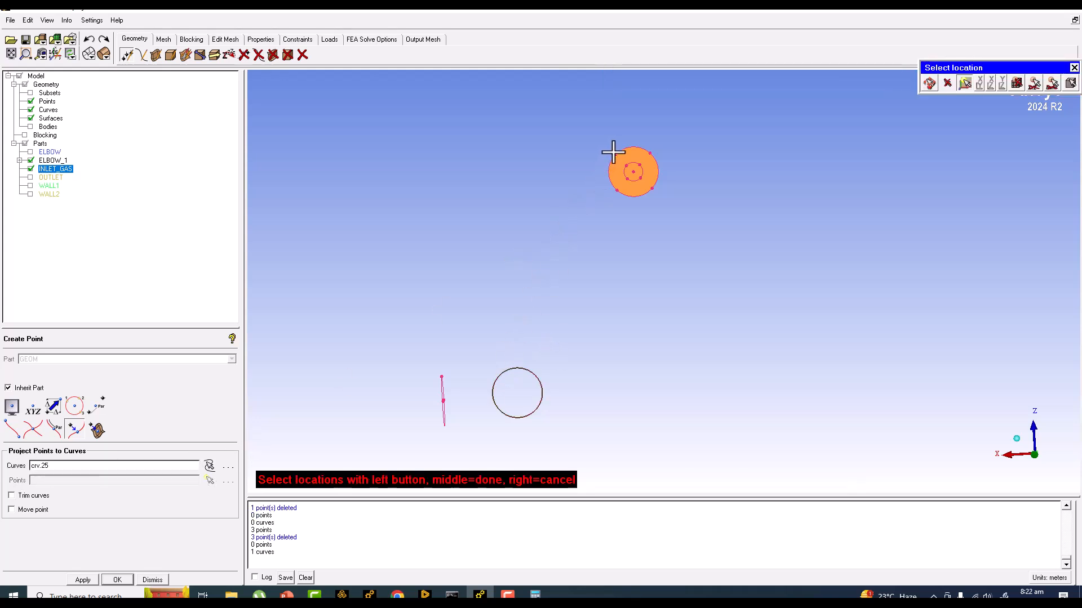
{"action": "left_click", "coordinate": [618, 190]}
{"action": "left_click", "coordinate": [649, 191]}
{"action": "middle_click", "coordinate": [637, 322]}
{"action": "middle_click", "coordinate": [591, 311]}
{"action": "scroll", "coordinate": [560, 280], "scroll_direction": "up", "scroll_amount": 2}
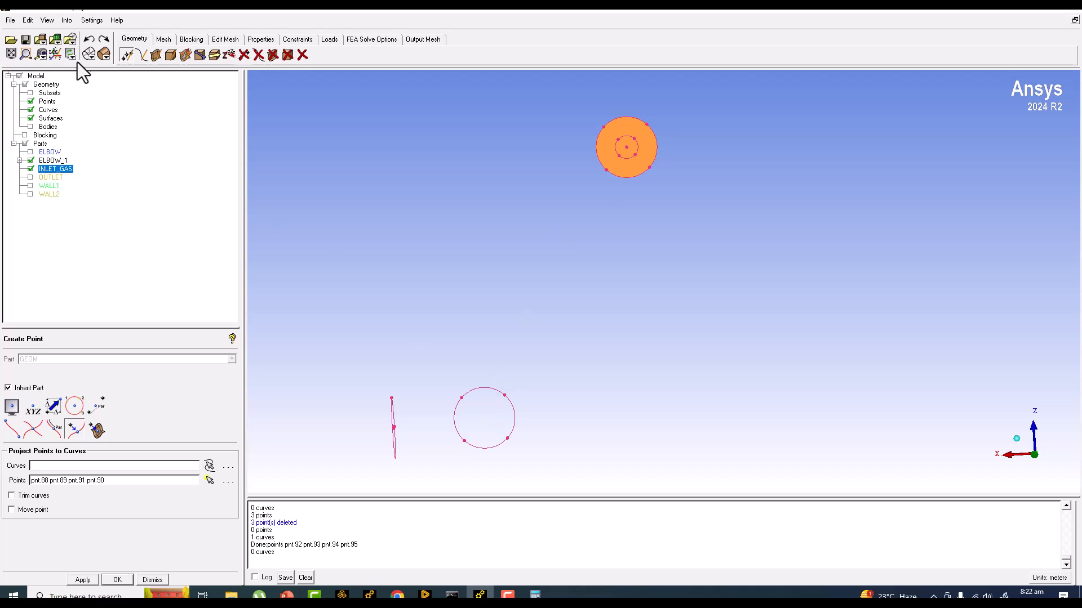
Measure the distance between matching diagonal points on the outer inlet circle and the parallel pipe circle.
{"action": "left_click", "coordinate": [43, 57]}
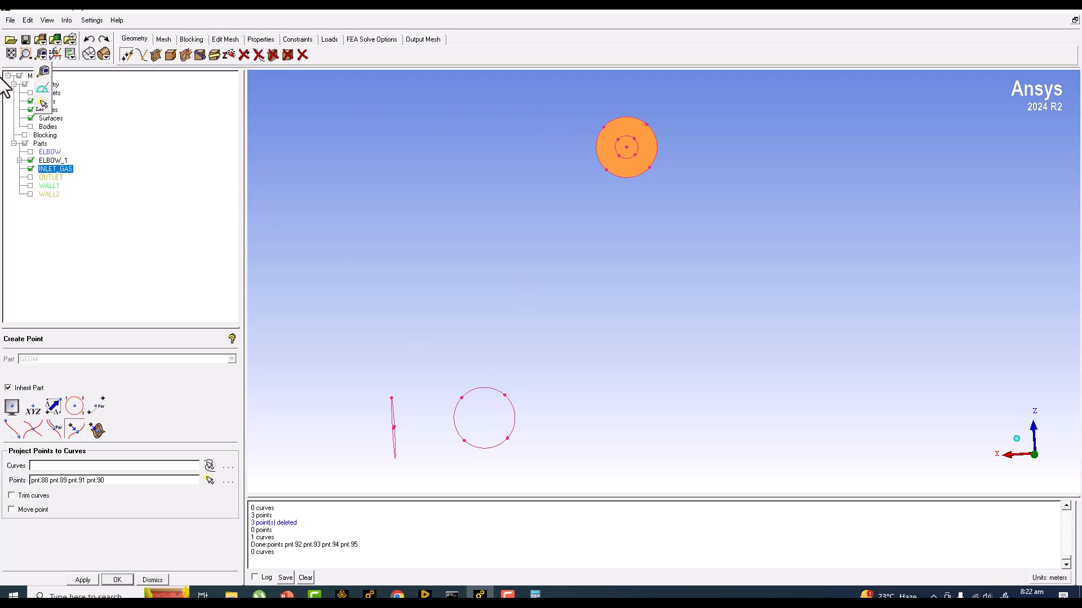
{"action": "left_click", "coordinate": [44, 71]}
{"action": "left_click", "coordinate": [603, 128]}
{"action": "left_click", "coordinate": [461, 397]}
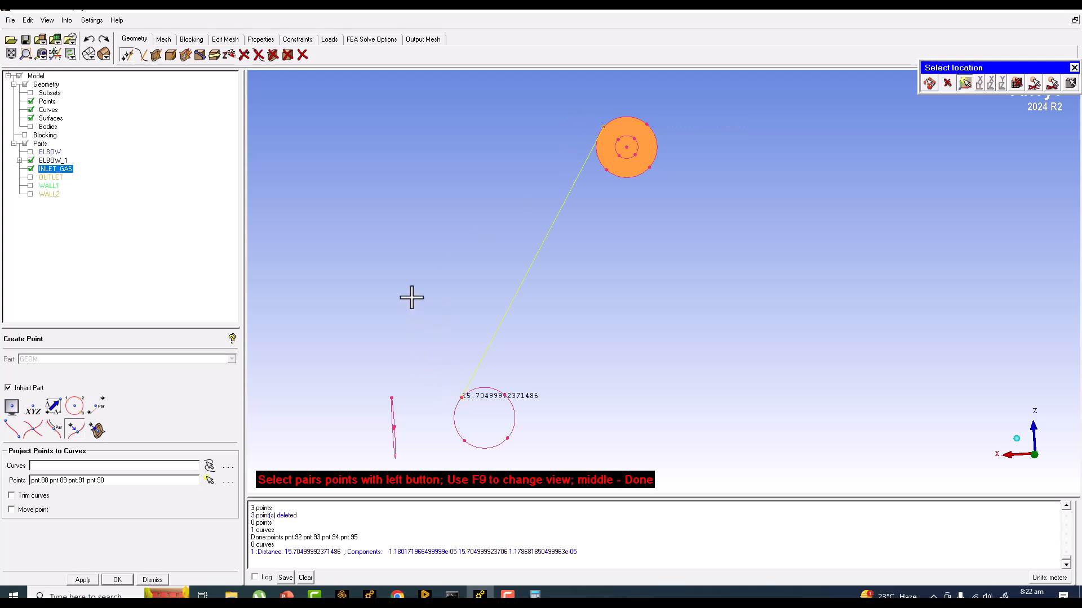
Switch to Calculator, enter 15.705 as the spacing of the circles, and return to the geometry and end the distance measurement.
{"action": "mouse_move", "coordinate": [537, 595]}
{"action": "left_click", "coordinate": [563, 533]}
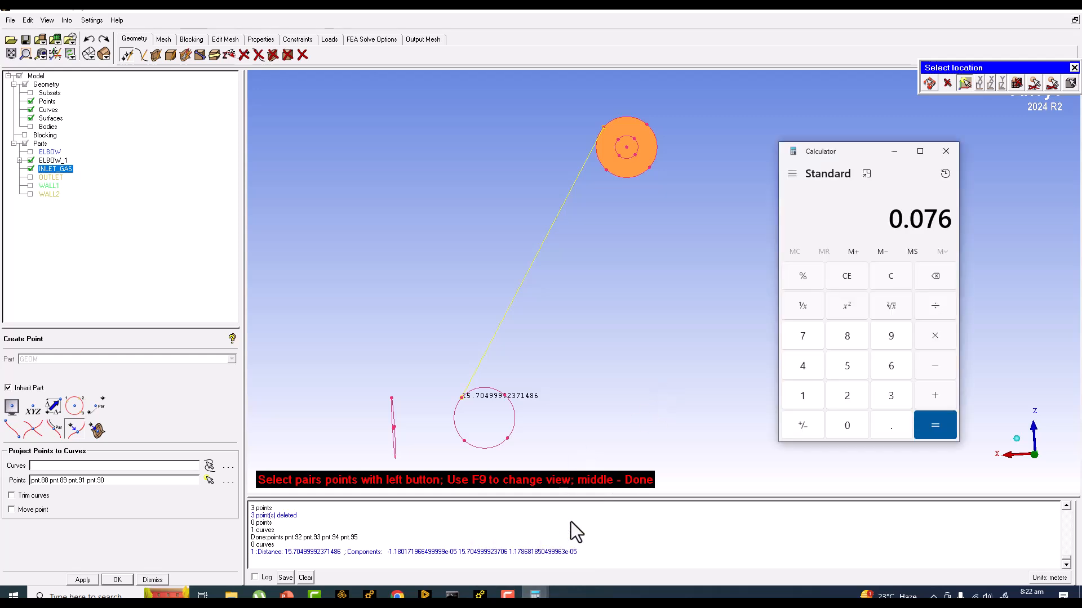
{"action": "type", "text": "1570"}
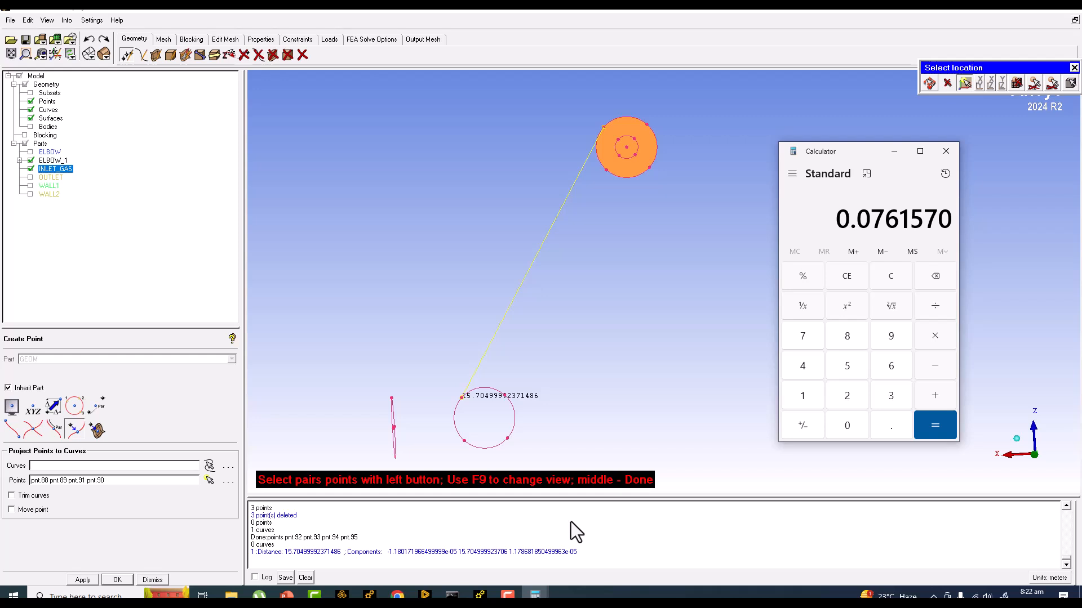
{"action": "type", "text": "*0.4"}
{"action": "key", "text": "Return"}
{"action": "type", "text": "15.705"}
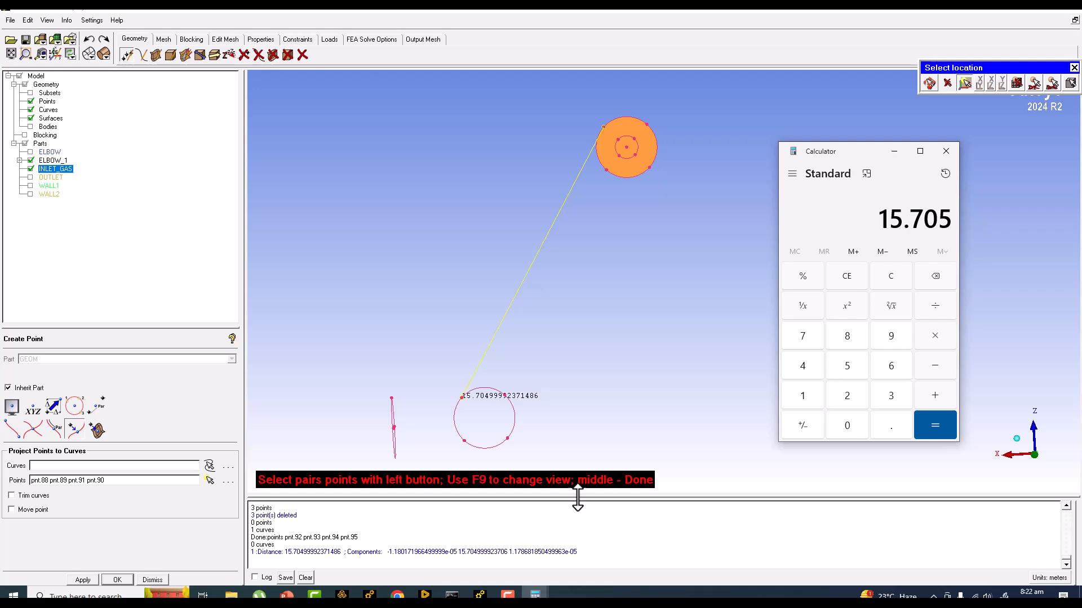
{"action": "left_click", "coordinate": [604, 289]}
{"action": "key", "text": "F9"}
{"action": "middle_click_drag", "start_coordinate": [575, 375], "coordinate": [580, 358]}
{"action": "key", "text": "F9"}
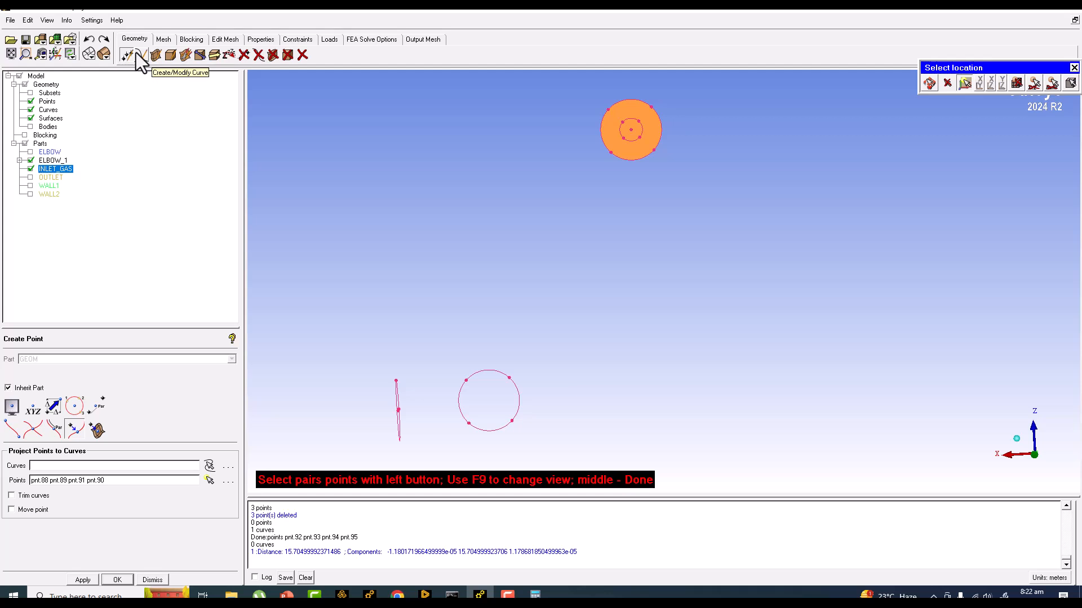
{"action": "key", "text": "Escape"}
Create a centre point in the parallel pipe circle from its arc and copy it with a Z offset of 0.038 m.
{"action": "left_click", "coordinate": [75, 406]}
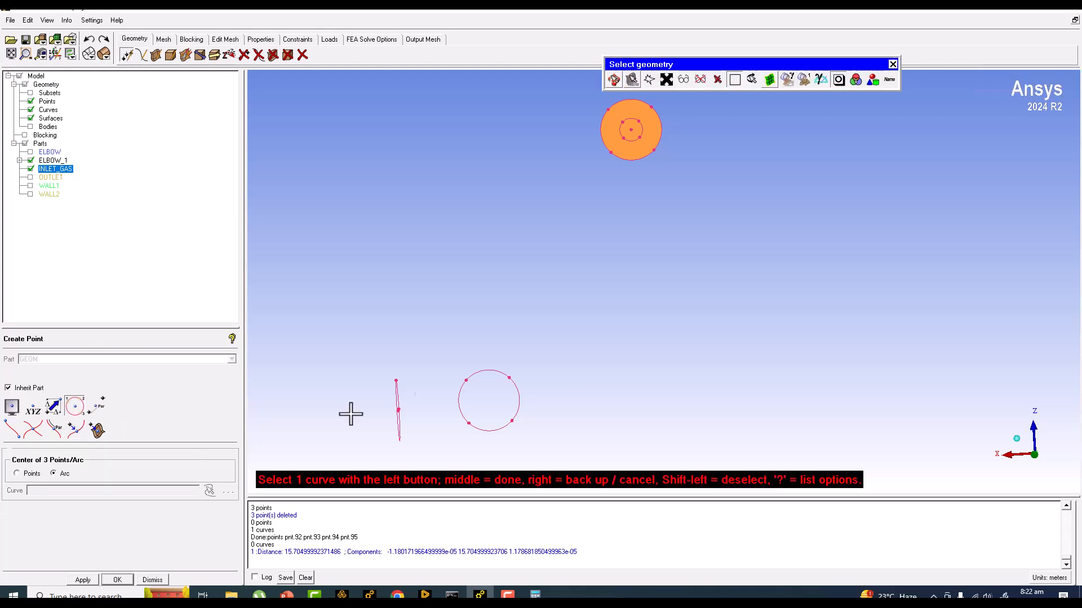
{"action": "left_click", "coordinate": [504, 376]}
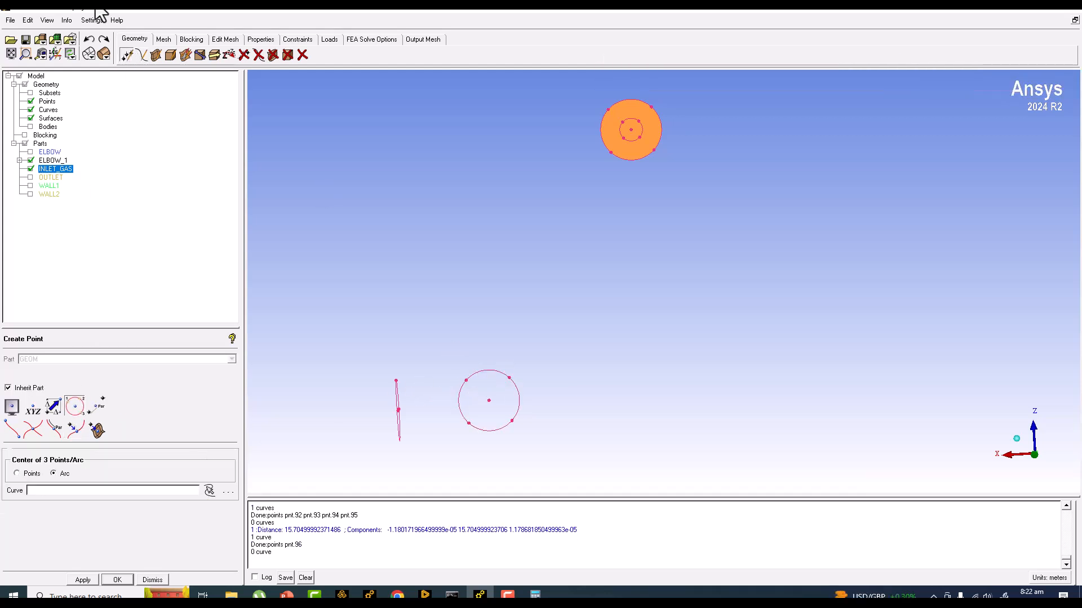
{"action": "left_click", "coordinate": [215, 55]}
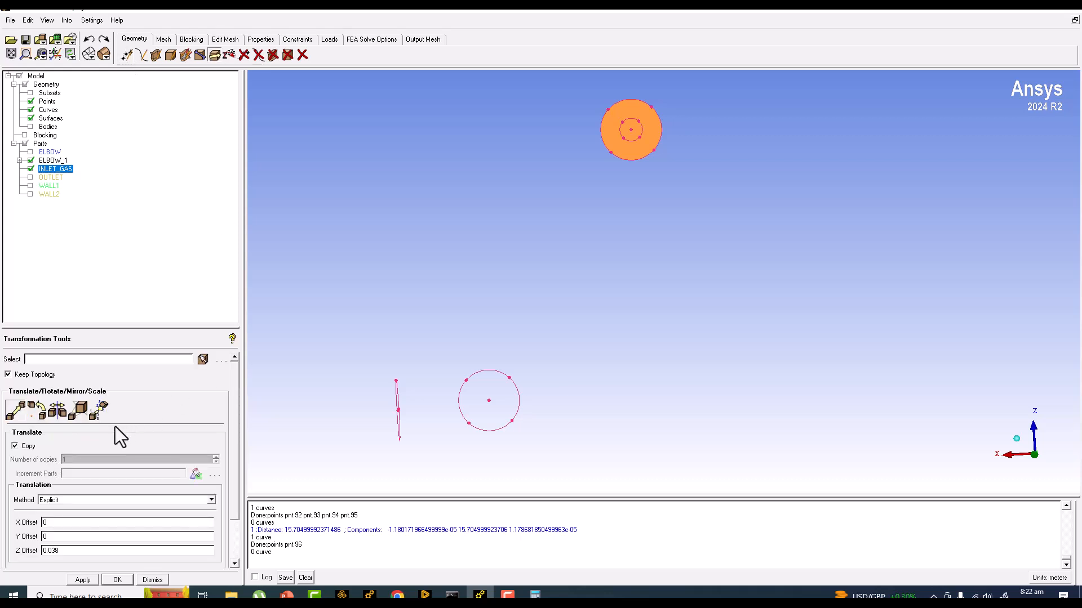
{"action": "left_click", "coordinate": [203, 359]}
{"action": "left_click", "coordinate": [489, 400]}
{"action": "middle_click", "coordinate": [434, 408]}
{"action": "mouse_move", "coordinate": [535, 594]}
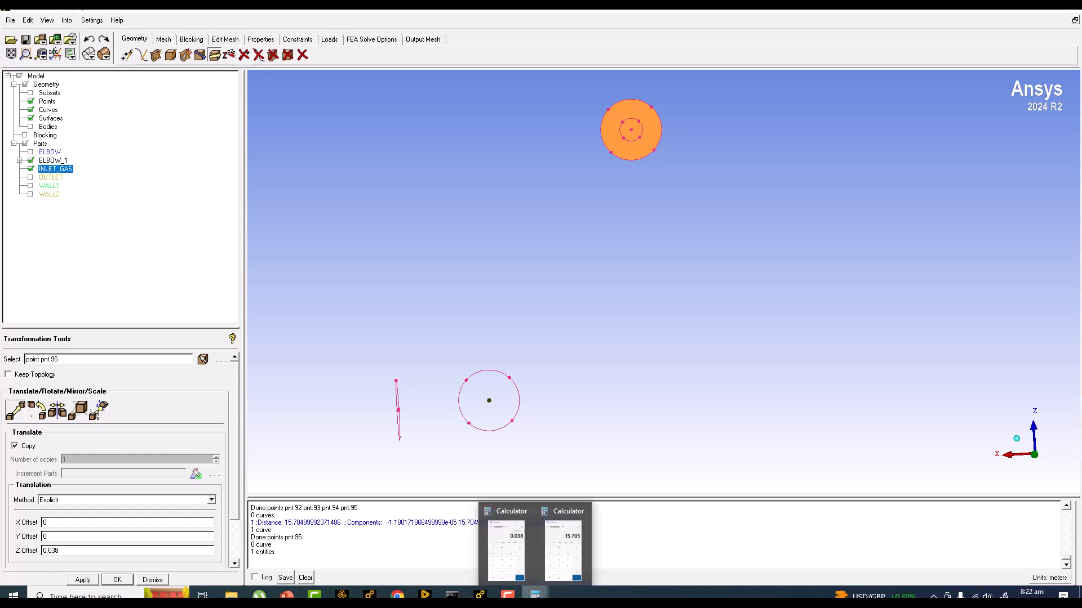
{"action": "mouse_move", "coordinate": [565, 561]}
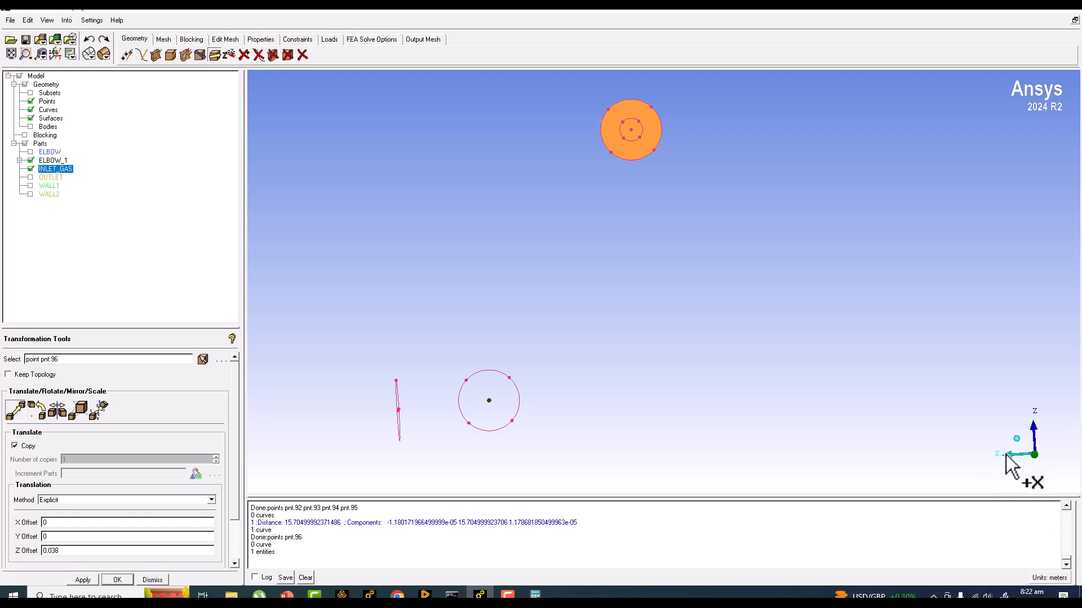
{"action": "left_click", "coordinate": [82, 579]}
Copy the same centre point with an X offset of 0.038 m and a Z offset of 0.
{"action": "left_click_drag", "start_coordinate": [62, 551], "coordinate": [10, 550]}
{"action": "type", "text": "00.038"}
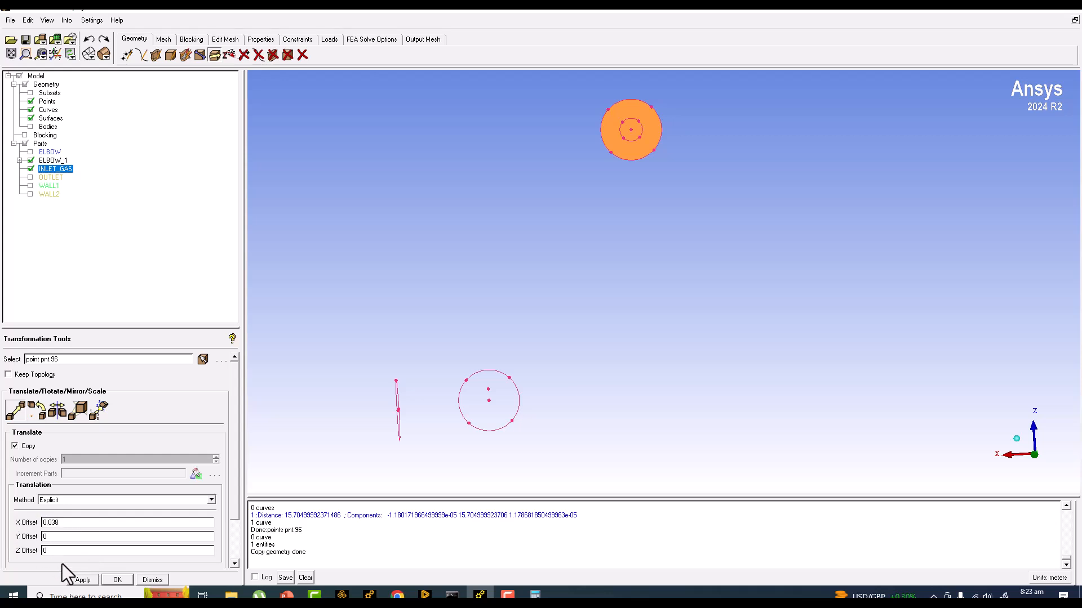
{"action": "left_click", "coordinate": [88, 580]}
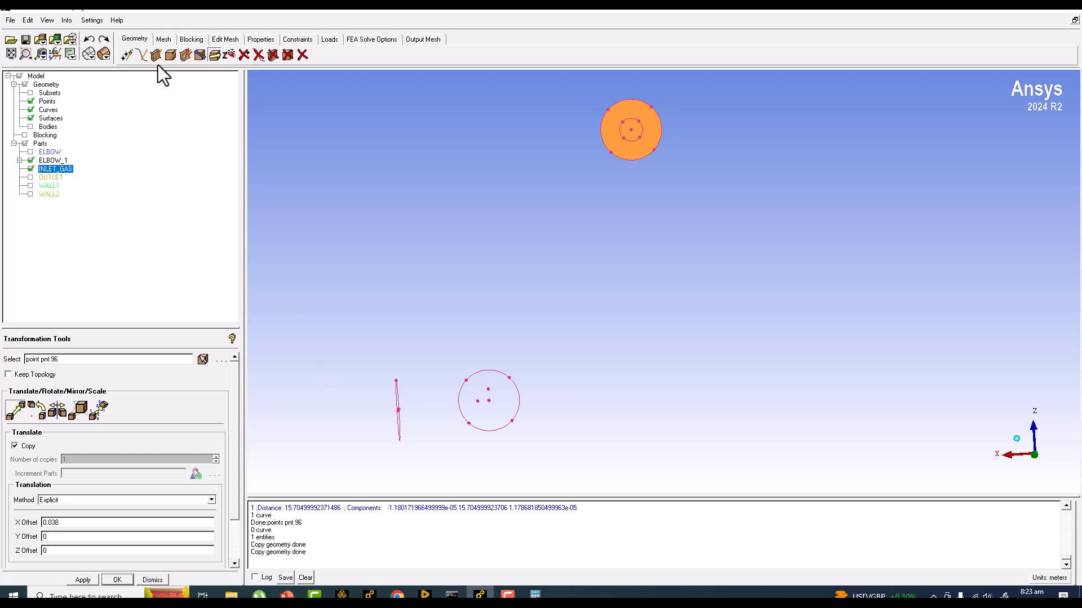
Create an inner circle on the parallel pipe cross-section from its centre point and the two offset points.
{"action": "left_click", "coordinate": [145, 57]}
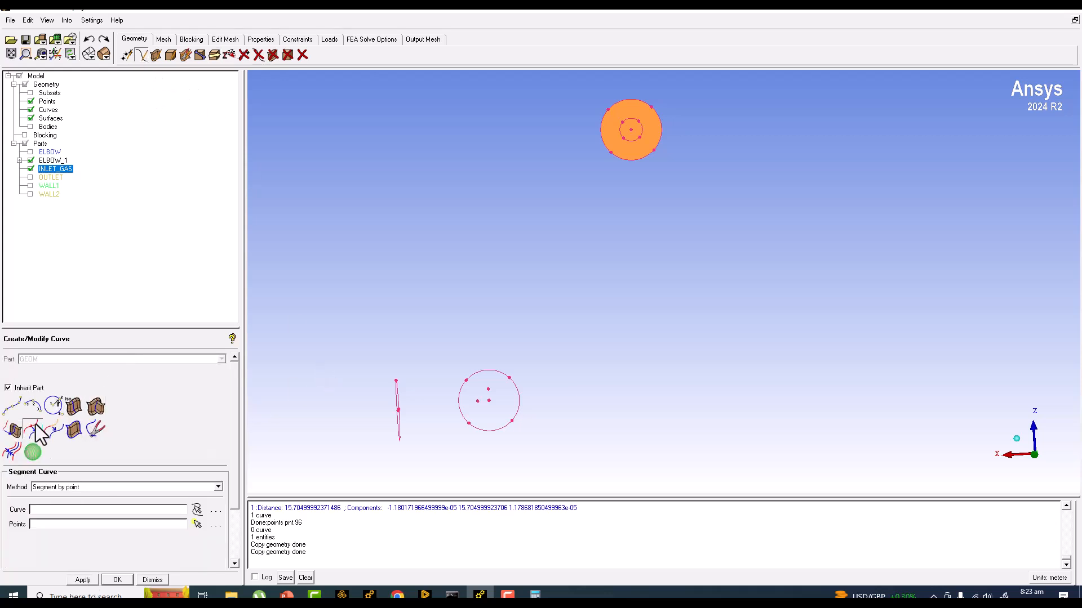
{"action": "left_click", "coordinate": [53, 405]}
{"action": "left_click", "coordinate": [489, 401]}
{"action": "left_click", "coordinate": [488, 389]}
{"action": "left_click", "coordinate": [477, 401]}
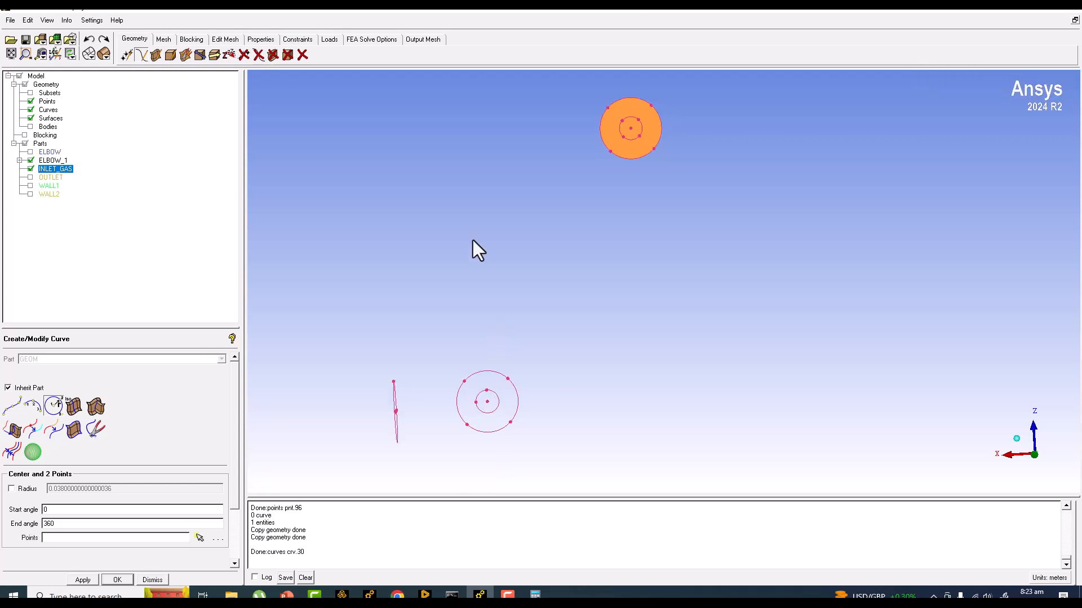
Permanently delete the centre point and the two offset points used to construct the parallel cross-section's inner circle.
{"action": "scroll", "coordinate": [476, 253], "scroll_direction": "up", "scroll_amount": 3}
{"action": "middle_click_drag", "start_coordinate": [439, 344], "coordinate": [467, 298]}
{"action": "scroll", "coordinate": [494, 390], "scroll_direction": "down", "scroll_amount": 4}
{"action": "left_click_drag", "start_coordinate": [495, 390], "coordinate": [503, 347]}
{"action": "middle_click_drag", "start_coordinate": [502, 347], "coordinate": [495, 380]}
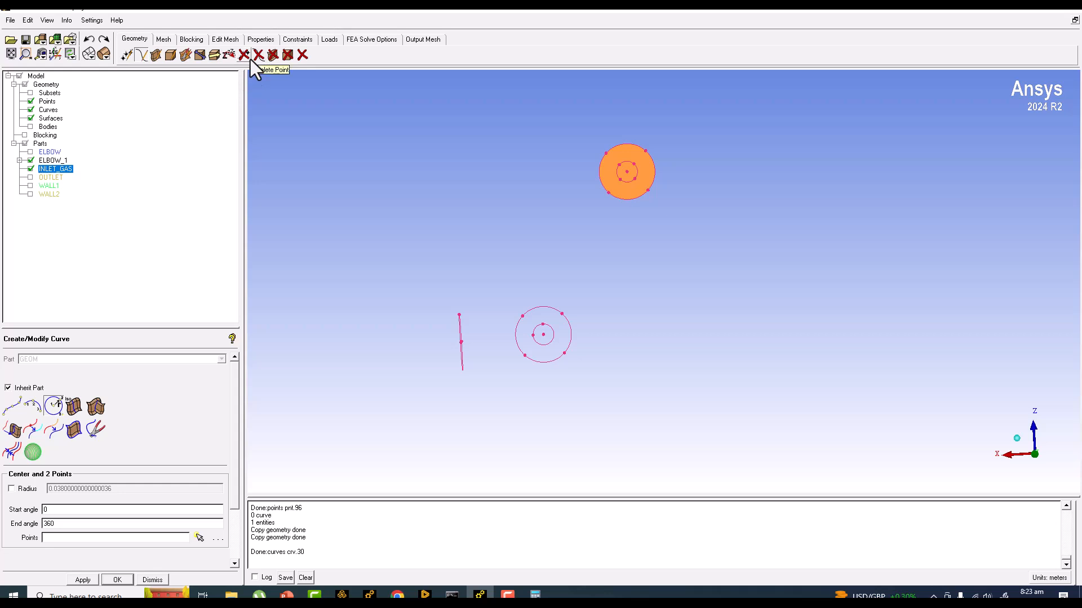
{"action": "left_click", "coordinate": [243, 55]}
{"action": "scroll", "coordinate": [605, 397], "scroll_direction": "up", "scroll_amount": 1}
{"action": "scroll", "coordinate": [606, 397], "scroll_direction": "up", "scroll_amount": 1}
{"action": "left_click_drag", "start_coordinate": [477, 333], "coordinate": [518, 373]}
{"action": "middle_click", "coordinate": [512, 363]}
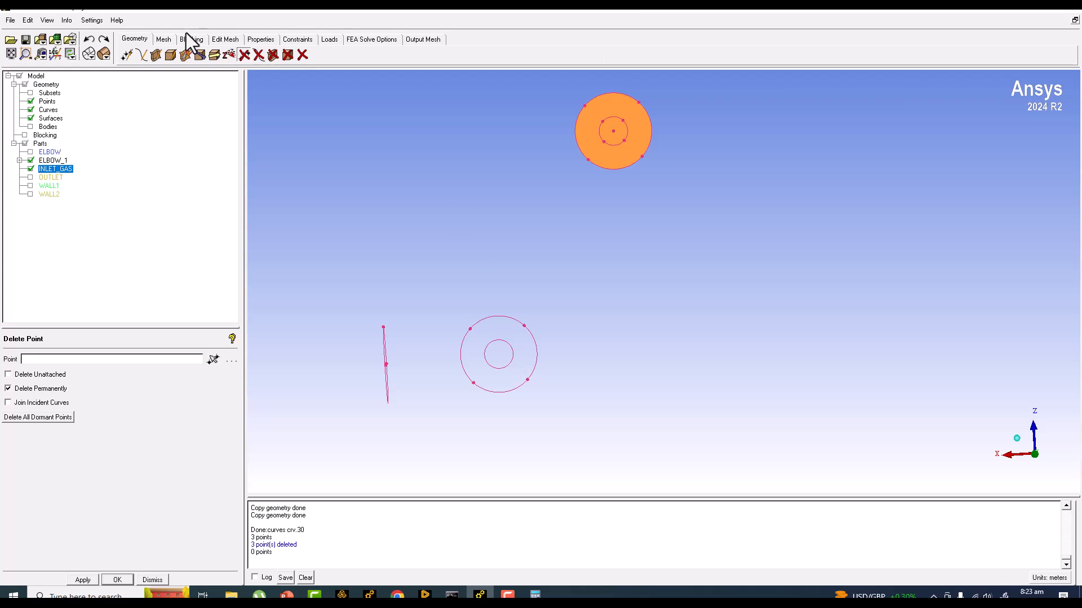
{"action": "left_click", "coordinate": [127, 55]}
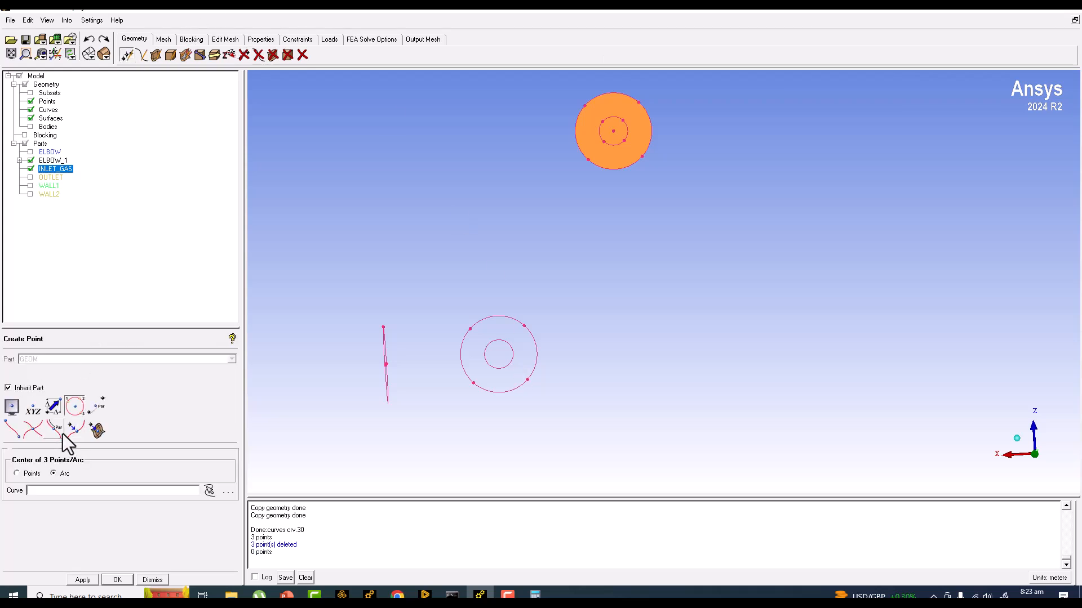
{"action": "left_click", "coordinate": [73, 429]}
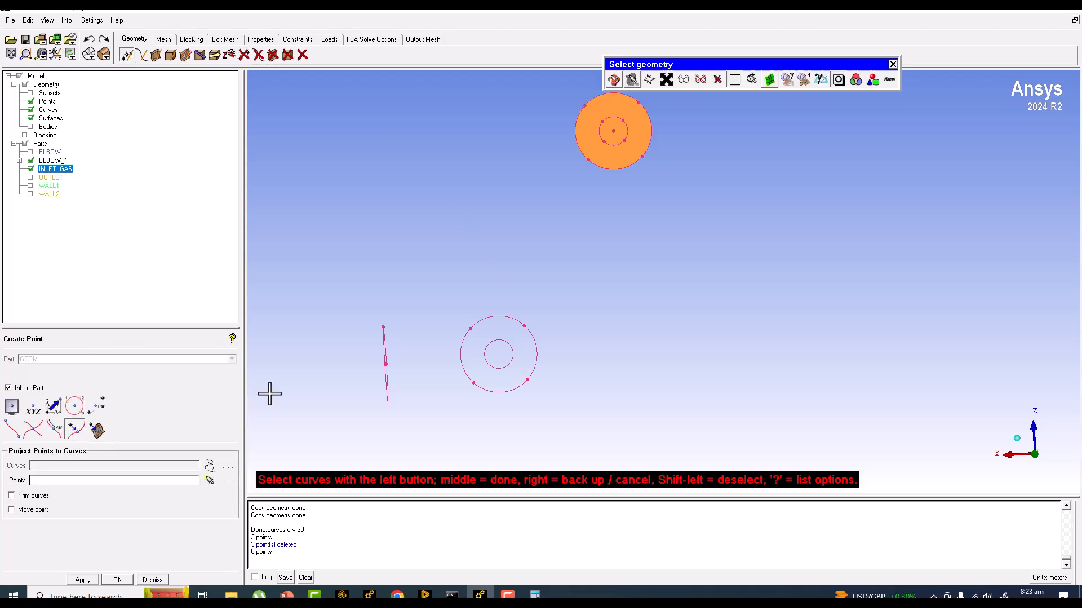
{"action": "left_click", "coordinate": [498, 341]}
{"action": "middle_click", "coordinate": [497, 344]}
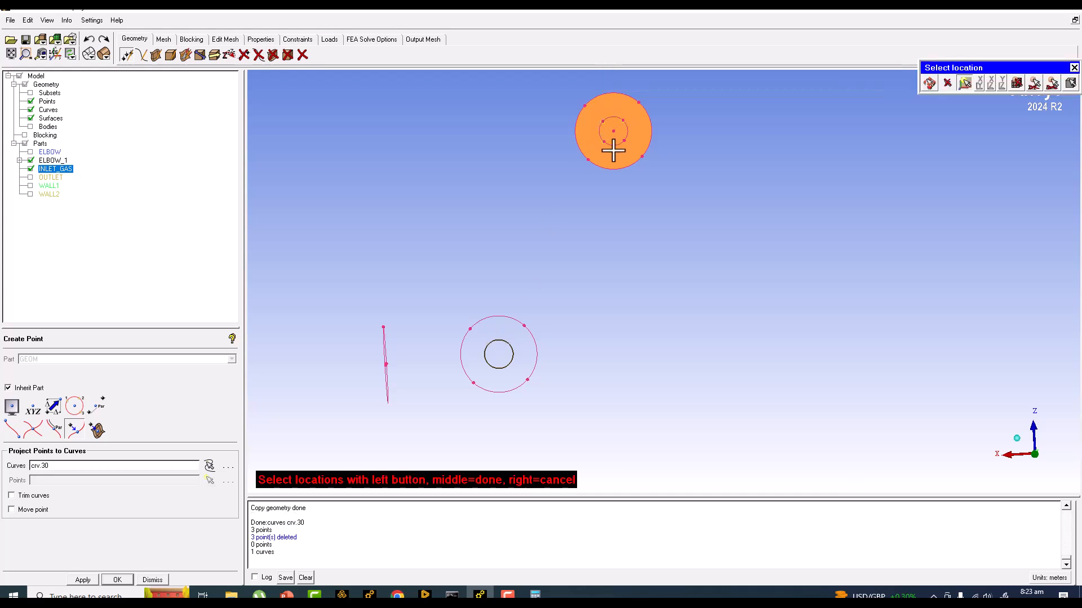
{"action": "middle_click", "coordinate": [636, 192]}
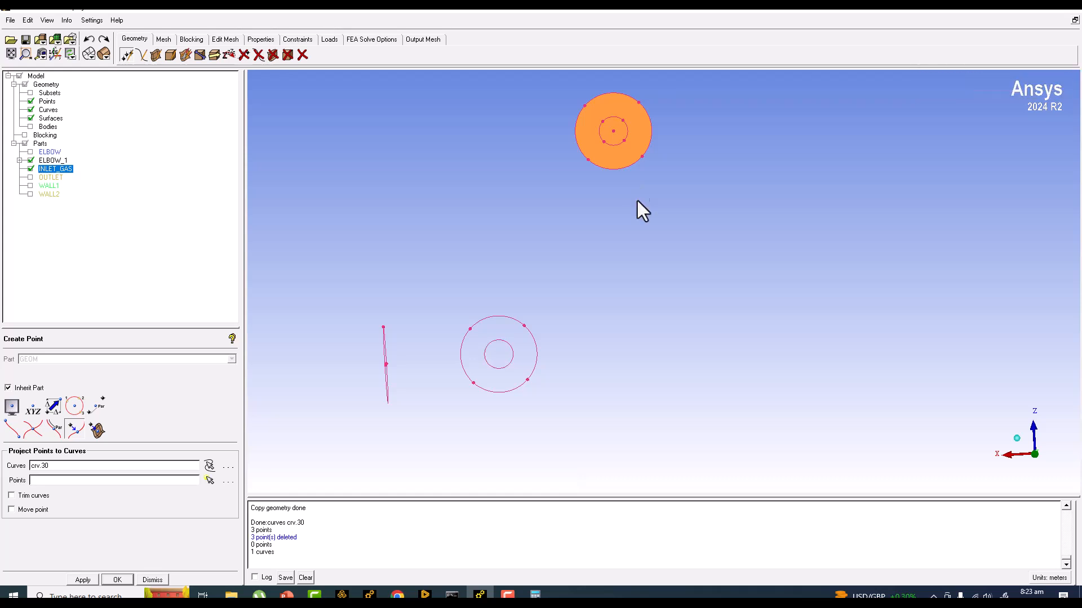
Permanently delete the centre point of the inlet circle.
{"action": "scroll", "coordinate": [637, 201], "scroll_direction": "up", "scroll_amount": 2}
{"action": "middle_click_drag", "start_coordinate": [637, 201], "coordinate": [621, 262]}
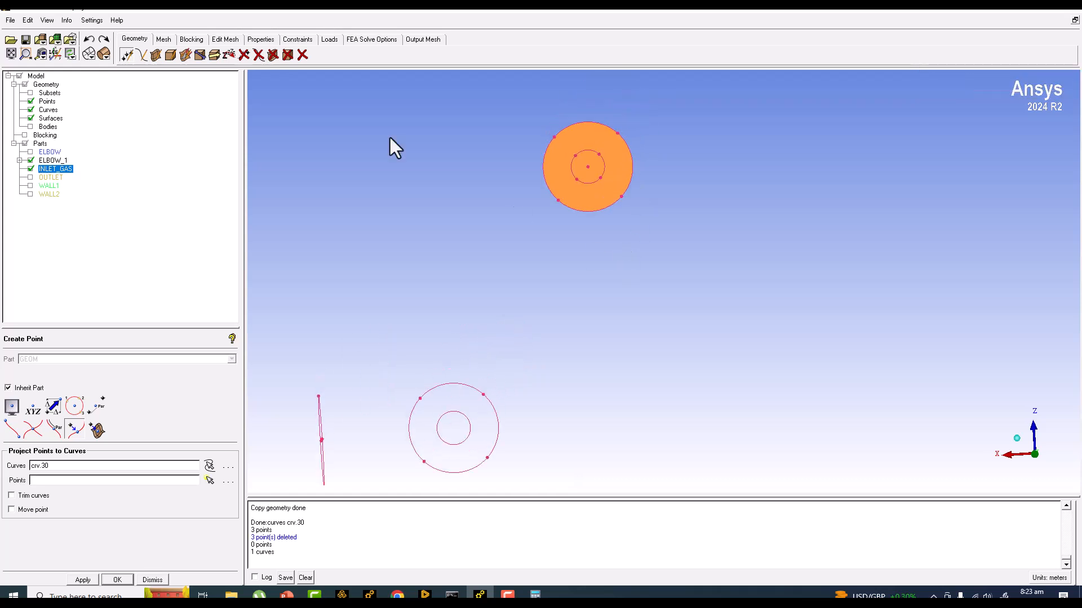
{"action": "left_click", "coordinate": [244, 54]}
{"action": "left_click", "coordinate": [587, 167]}
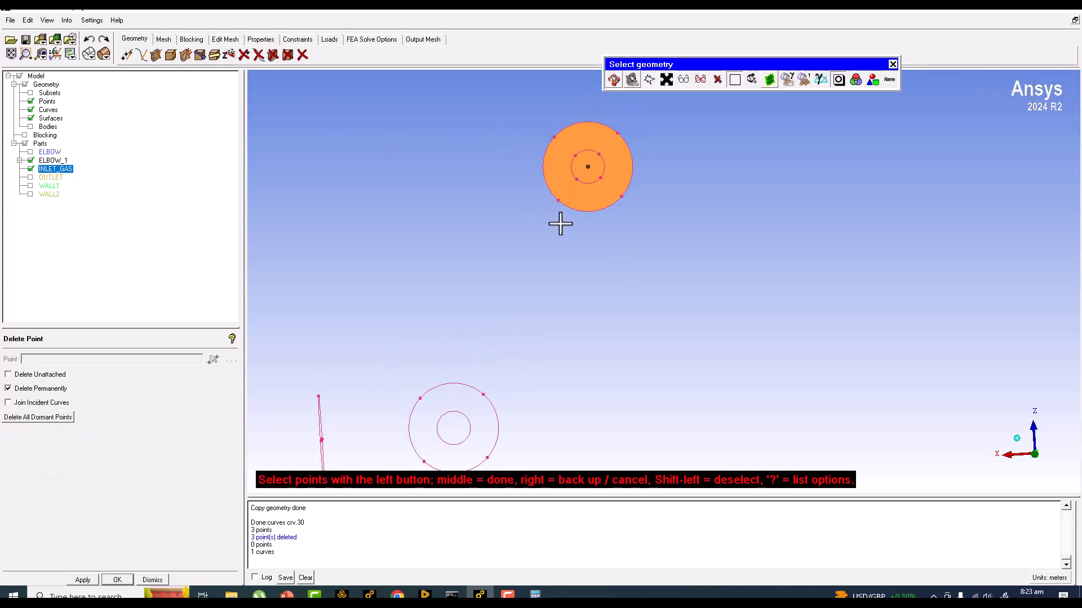
{"action": "middle_click", "coordinate": [563, 228]}
{"action": "middle_click", "coordinate": [563, 242]}
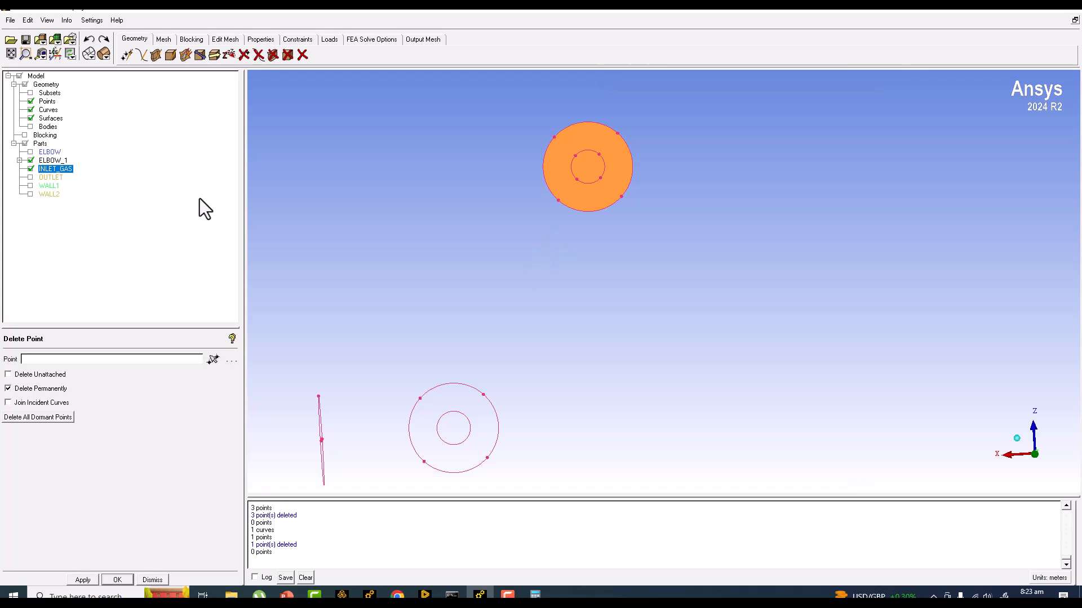
Project the four diagonal points of the inlet's inner circle onto the inner circle of the parallel cross-section.
{"action": "left_click", "coordinate": [128, 55]}
{"action": "left_click", "coordinate": [75, 430]}
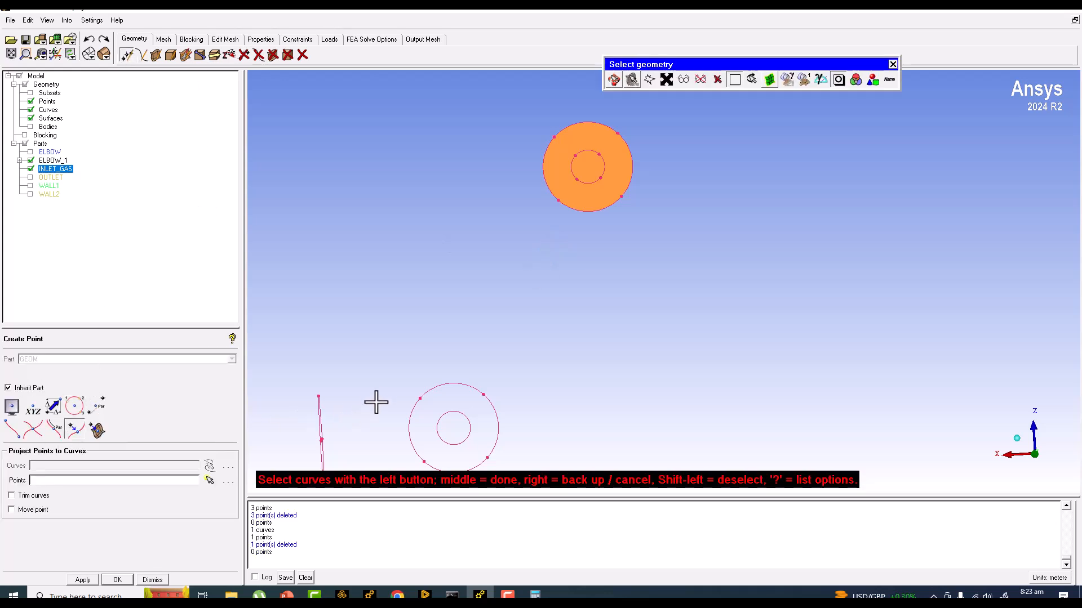
{"action": "left_click", "coordinate": [446, 413]}
{"action": "middle_click", "coordinate": [450, 394]}
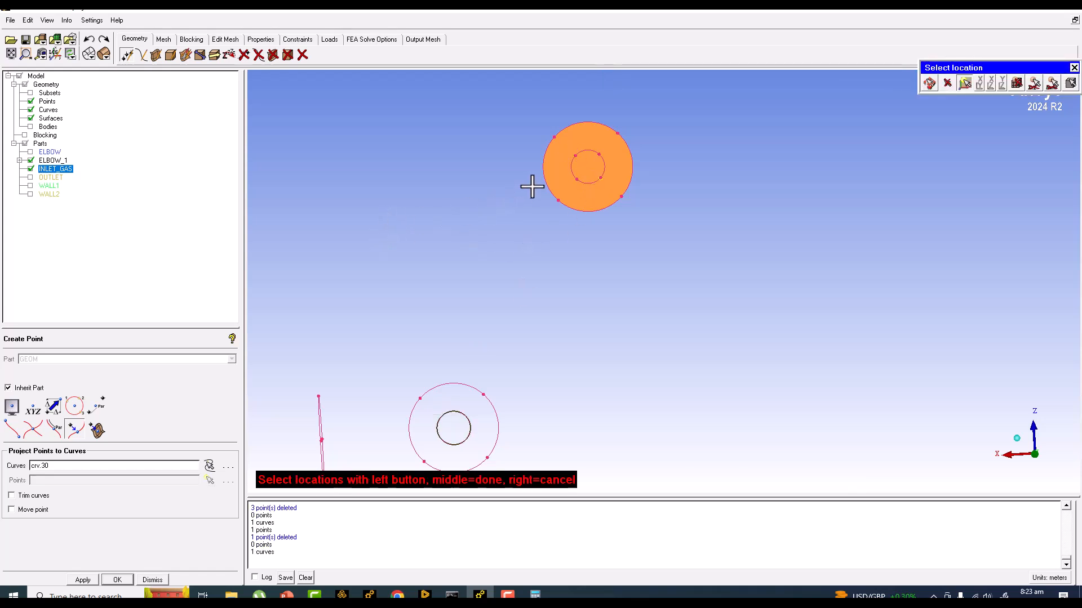
{"action": "scroll", "coordinate": [533, 177], "scroll_direction": "up", "scroll_amount": 2}
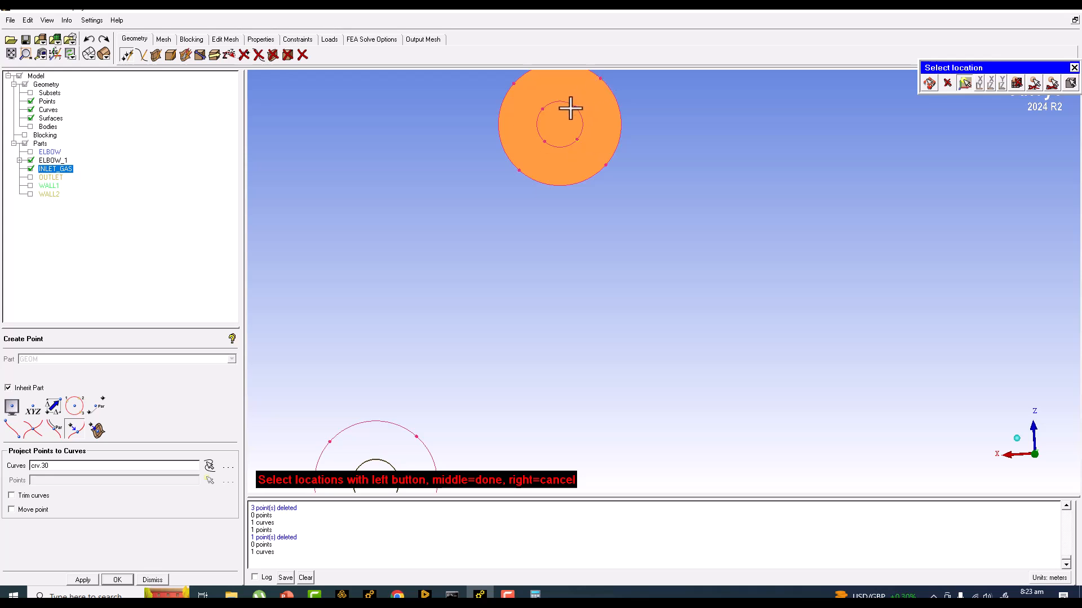
{"action": "left_click", "coordinate": [544, 142]}
{"action": "middle_click", "coordinate": [452, 174]}
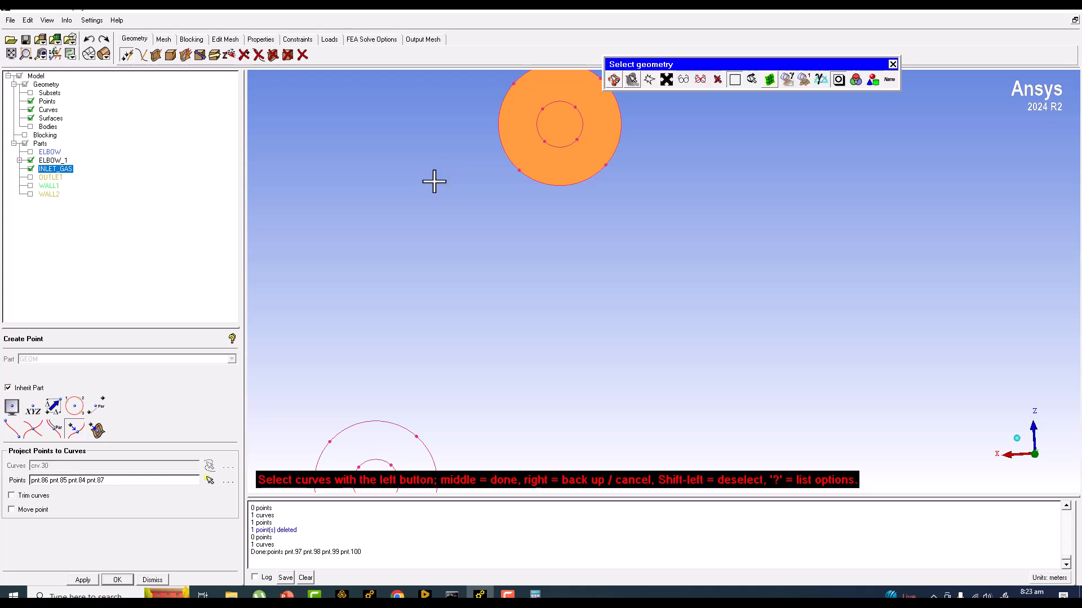
{"action": "middle_click", "coordinate": [434, 179]}
Create points at parameters 0.5 and 0.75 on the pipe circle lying in the YZ plane.
{"action": "scroll", "coordinate": [454, 327], "scroll_direction": "down", "scroll_amount": 2}
{"action": "right_click_drag", "start_coordinate": [454, 326], "coordinate": [465, 356]}
{"action": "middle_click_drag", "start_coordinate": [466, 356], "coordinate": [522, 274]}
{"action": "right_click_drag", "start_coordinate": [542, 217], "coordinate": [541, 276]}
{"action": "left_click_drag", "start_coordinate": [541, 276], "coordinate": [736, 331]}
{"action": "middle_click_drag", "start_coordinate": [798, 343], "coordinate": [451, 242]}
{"action": "right_click_drag", "start_coordinate": [676, 361], "coordinate": [687, 485]}
{"action": "middle_click_drag", "start_coordinate": [532, 405], "coordinate": [711, 356]}
{"action": "middle_click_drag", "start_coordinate": [533, 328], "coordinate": [637, 295]}
{"action": "right_click_drag", "start_coordinate": [462, 304], "coordinate": [461, 267]}
{"action": "middle_click_drag", "start_coordinate": [455, 311], "coordinate": [624, 354]}
{"action": "right_click_drag", "start_coordinate": [530, 332], "coordinate": [532, 226]}
{"action": "middle_click_drag", "start_coordinate": [445, 403], "coordinate": [688, 395]}
{"action": "right_click_drag", "start_coordinate": [614, 477], "coordinate": [611, 394]}
{"action": "middle_click_drag", "start_coordinate": [552, 473], "coordinate": [663, 330]}
{"action": "right_click_drag", "start_coordinate": [648, 476], "coordinate": [647, 409]}
{"action": "middle_click_drag", "start_coordinate": [520, 352], "coordinate": [490, 257]}
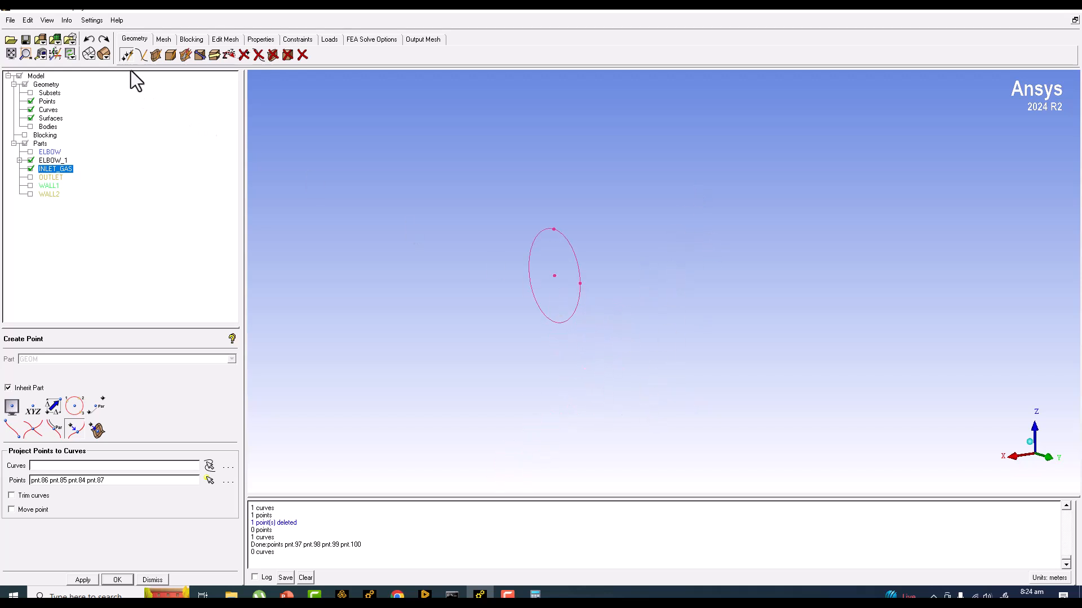
{"action": "left_click", "coordinate": [122, 57]}
{"action": "left_click", "coordinate": [54, 429]}
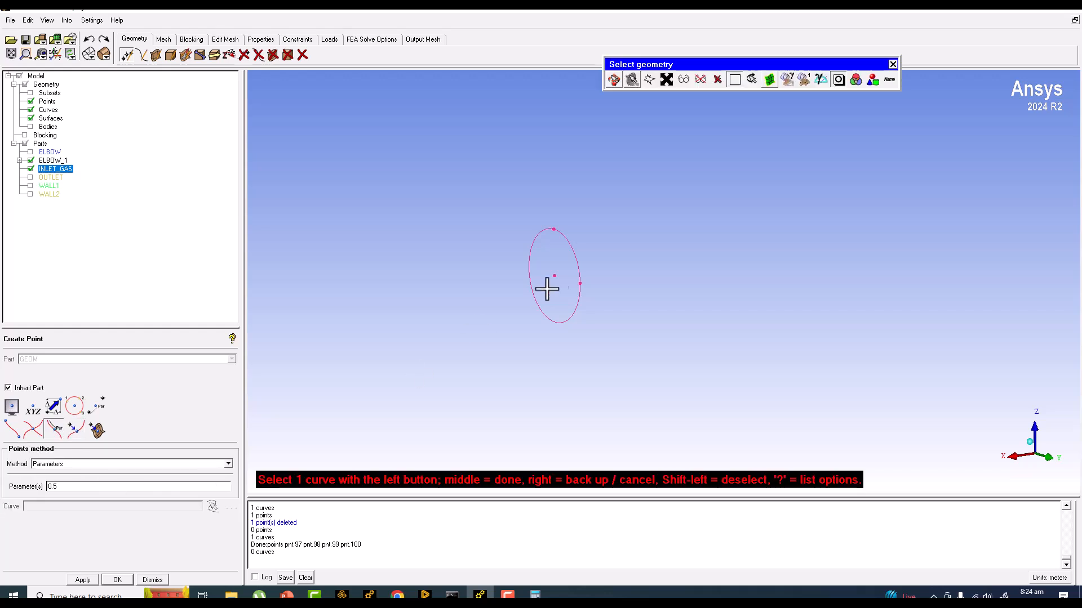
{"action": "left_click", "coordinate": [579, 264]}
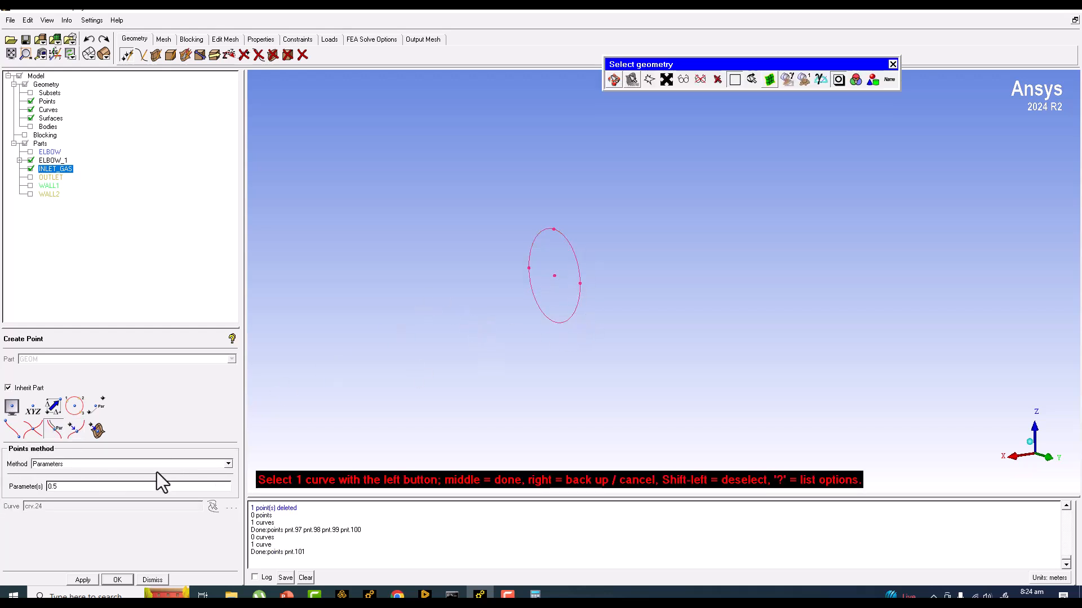
{"action": "left_click_drag", "start_coordinate": [56, 489], "coordinate": [18, 489]}
{"action": "type", "text": "0.75"}
{"action": "left_click", "coordinate": [542, 312]}
{"action": "middle_click", "coordinate": [475, 324]}
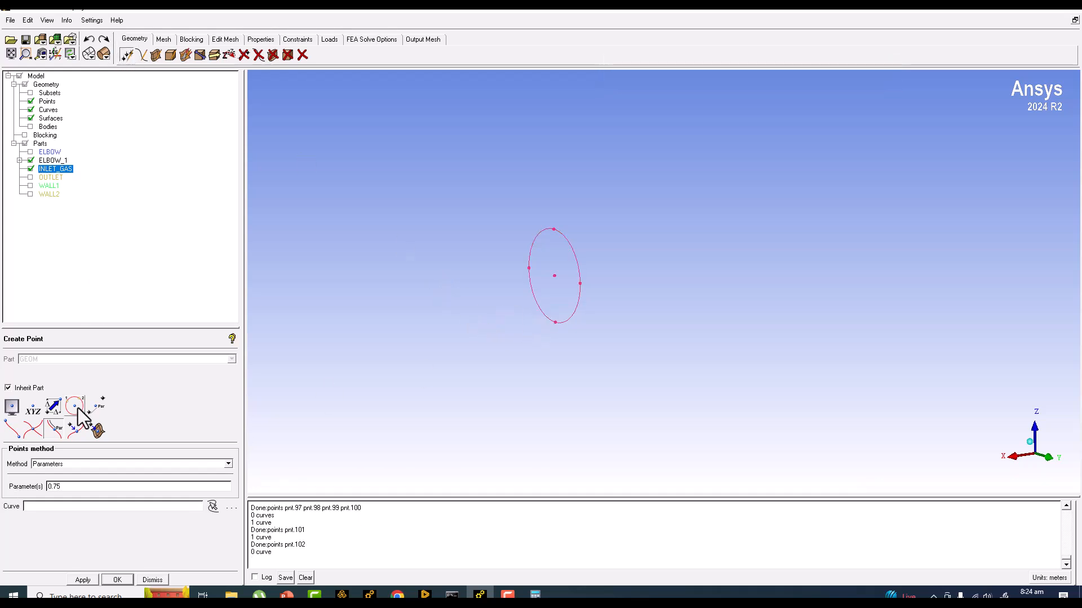
Segment the YZ-plane pipe circle by the points lying on it.
{"action": "left_click", "coordinate": [142, 55]}
{"action": "left_click", "coordinate": [33, 429]}
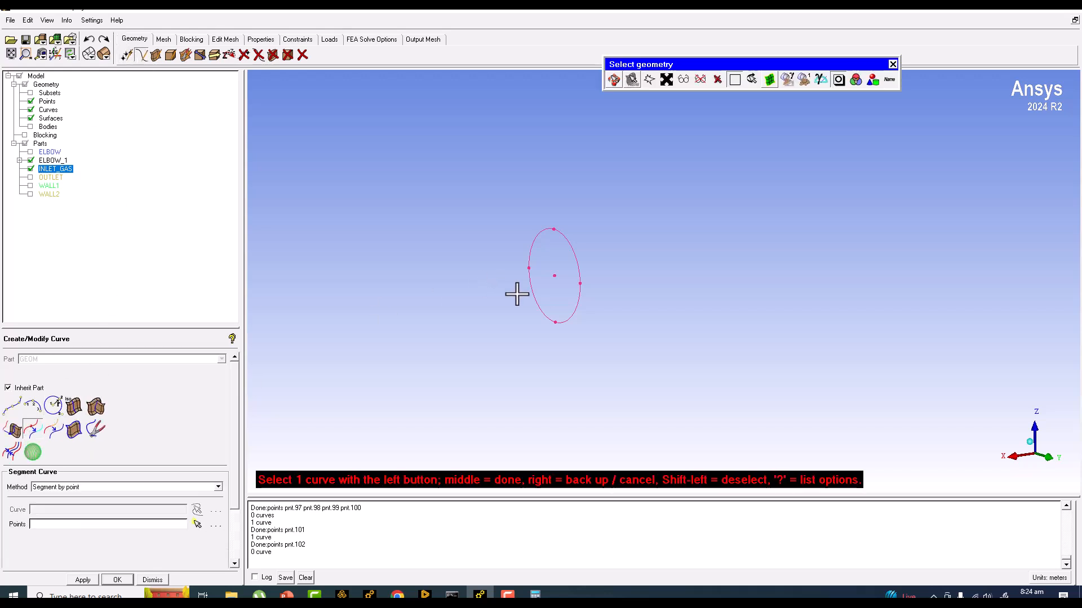
{"action": "left_click", "coordinate": [527, 269]}
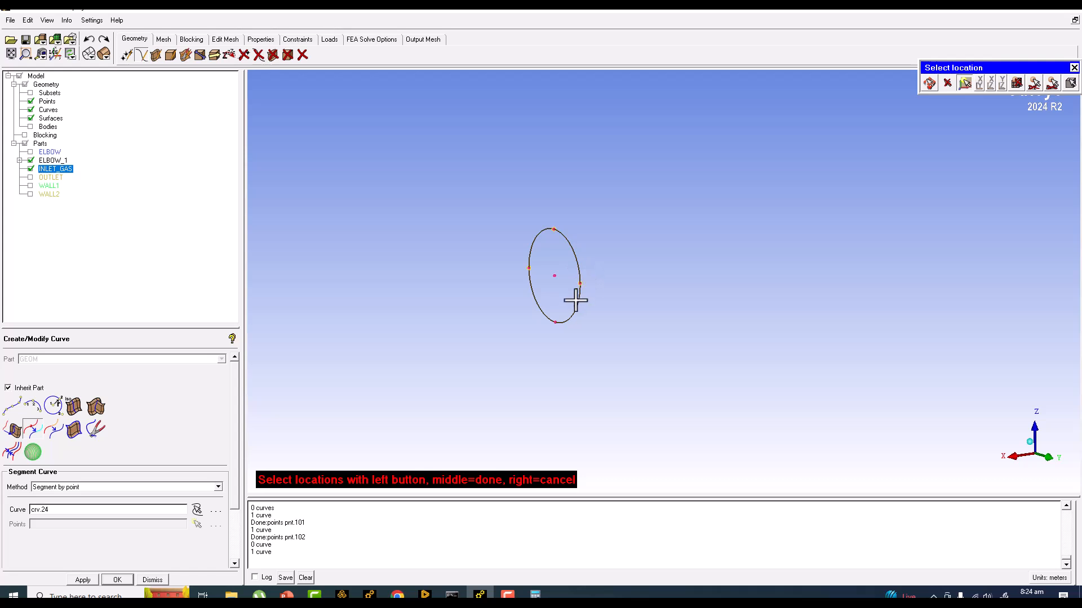
{"action": "middle_click", "coordinate": [488, 299]}
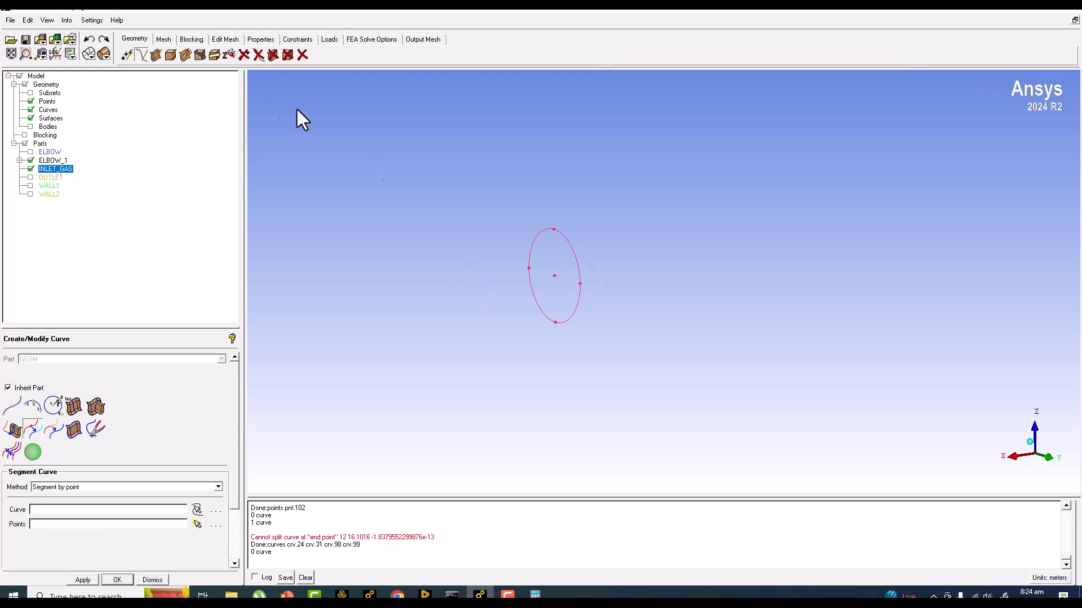
{"action": "left_click", "coordinate": [259, 55]}
{"action": "middle_click", "coordinate": [594, 253]}
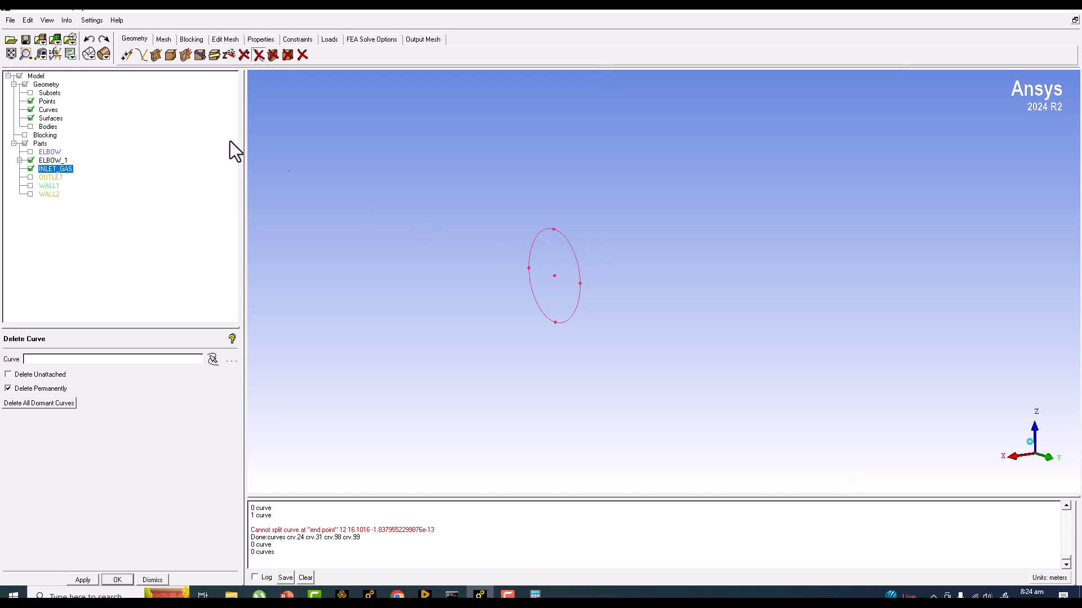
Copy the YZ-plane circle's centre point once with a Y offset of 0.038 m and once with a Z offset of 0.038 m.
{"action": "left_click", "coordinate": [214, 55]}
{"action": "left_click", "coordinate": [204, 360]}
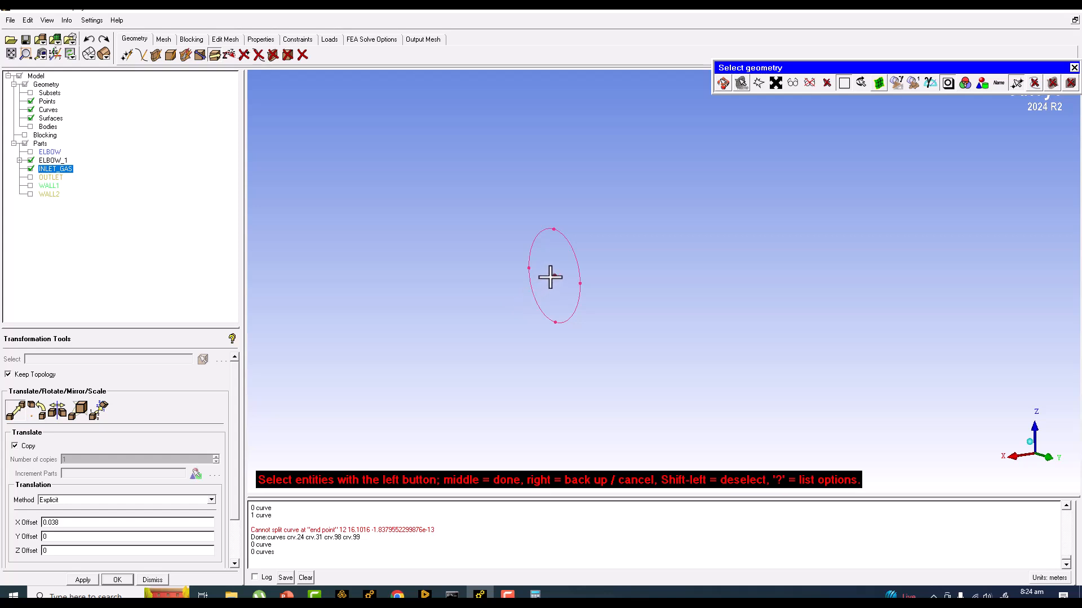
{"action": "middle_click", "coordinate": [438, 332]}
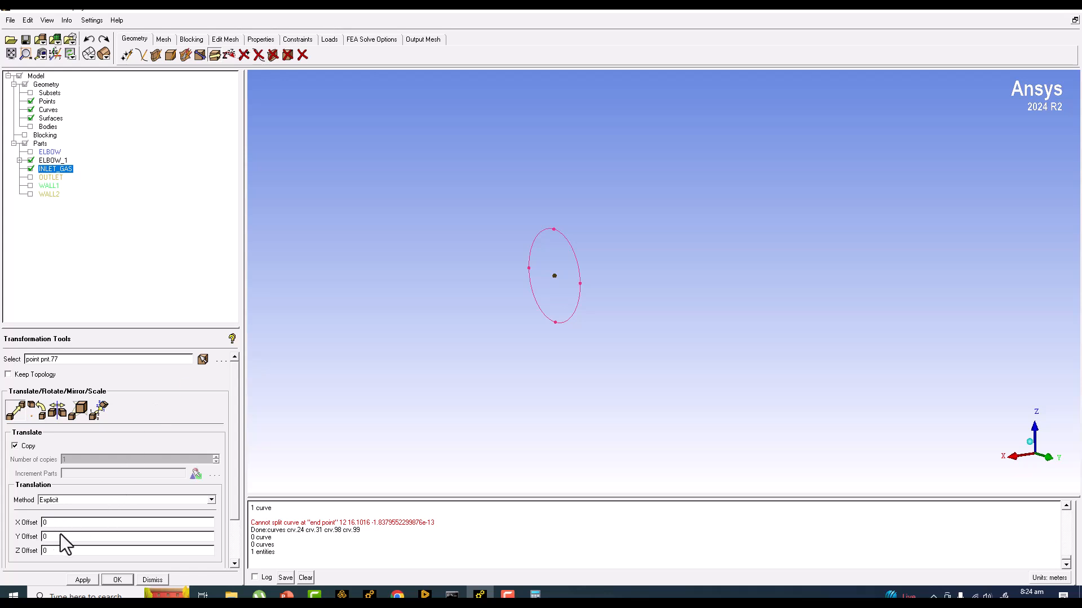
{"action": "type", "text": "0.038"}
{"action": "left_click", "coordinate": [82, 580]}
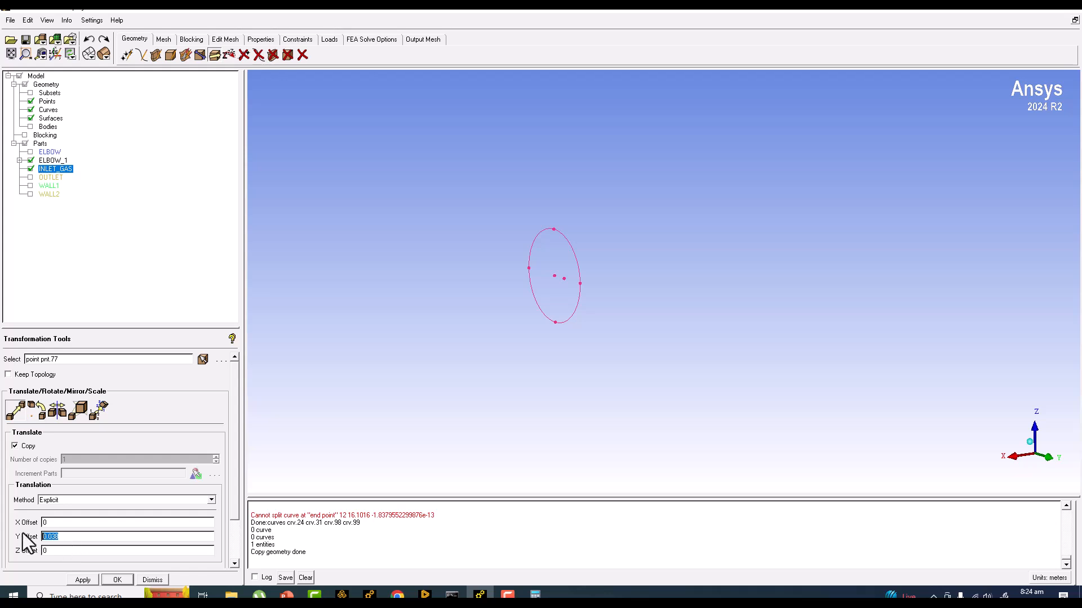
{"action": "type", "text": "8"}
{"action": "left_click", "coordinate": [82, 580]}
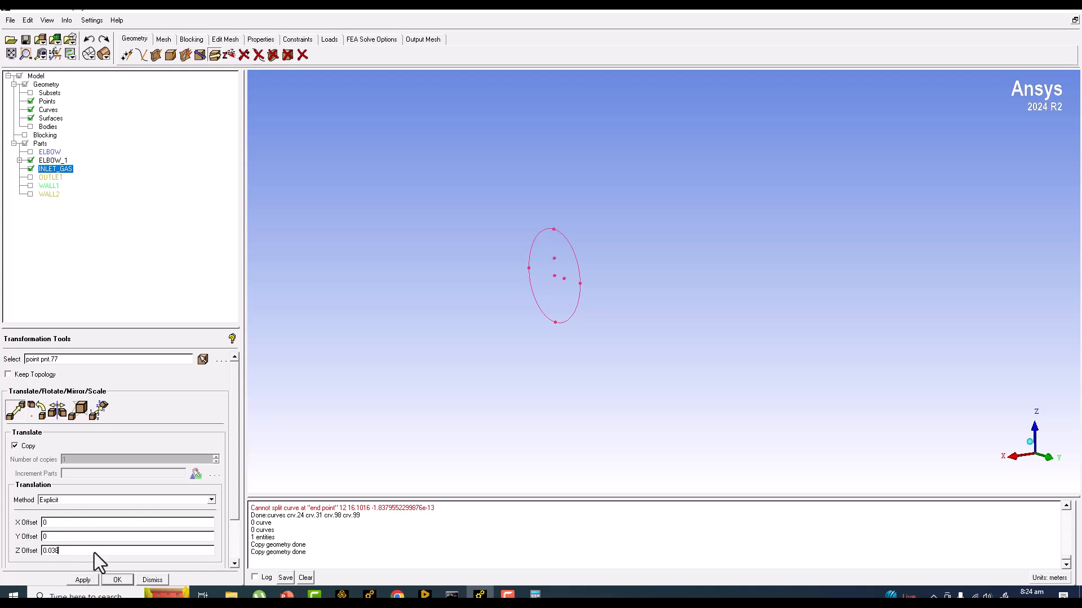
Create an inner circle in the YZ-plane cross-section from its centre point and the two offset copies.
{"action": "left_click", "coordinate": [145, 58]}
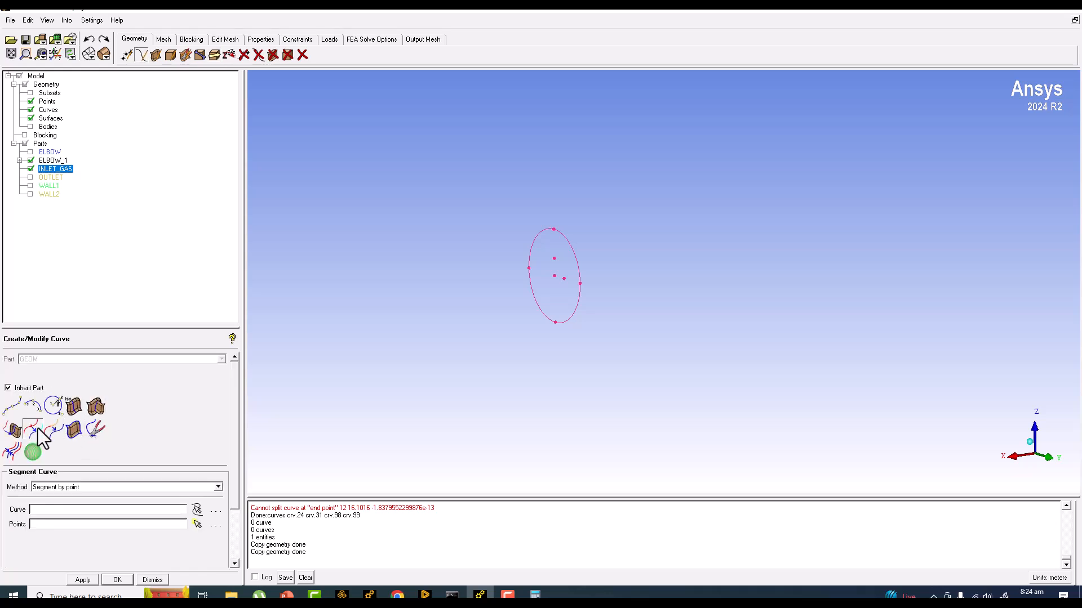
{"action": "left_click", "coordinate": [53, 405]}
{"action": "left_click", "coordinate": [556, 259]}
{"action": "left_click", "coordinate": [562, 277]}
{"action": "right_click", "coordinate": [496, 274]}
Create points at parameters 0.75 and 0.5 on the inner circle of the YZ-plane cross-section.
{"action": "scroll", "coordinate": [411, 303], "scroll_direction": "up", "scroll_amount": 2}
{"action": "left_click_drag", "start_coordinate": [373, 317], "coordinate": [530, 269]}
{"action": "middle_click_drag", "start_coordinate": [783, 167], "coordinate": [433, 356]}
{"action": "left_click", "coordinate": [126, 55]}
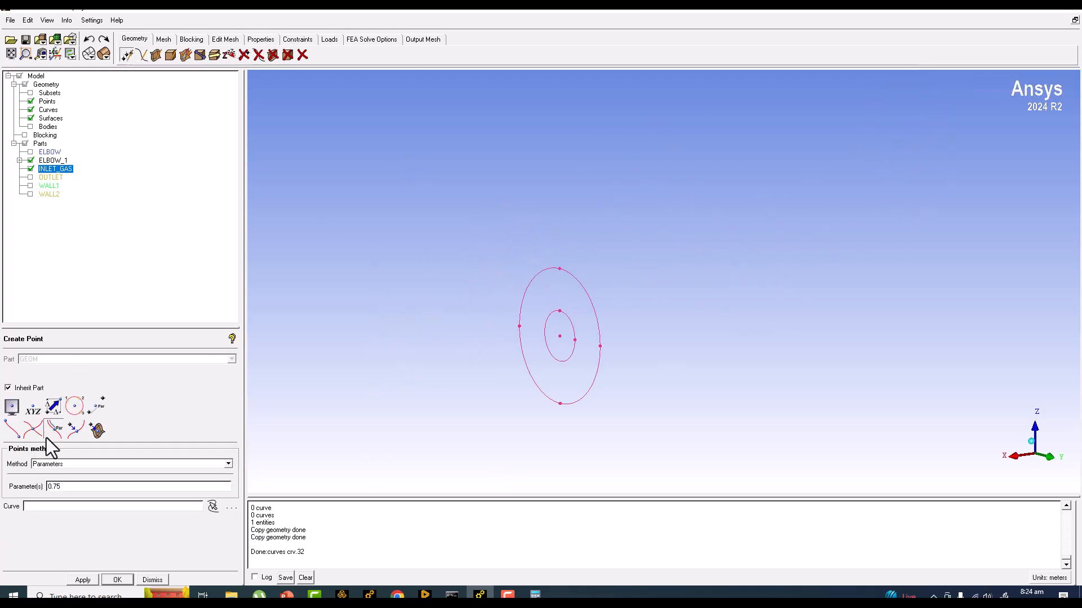
{"action": "left_click", "coordinate": [212, 506]}
{"action": "left_click", "coordinate": [561, 361]}
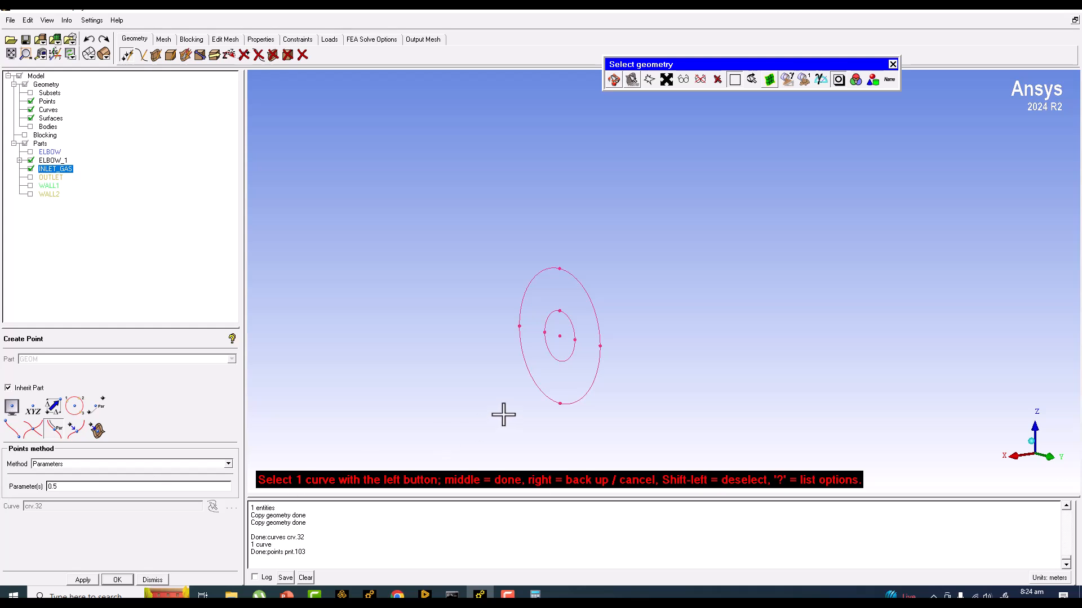
{"action": "left_click", "coordinate": [561, 361]}
{"action": "middle_click", "coordinate": [252, 455]}
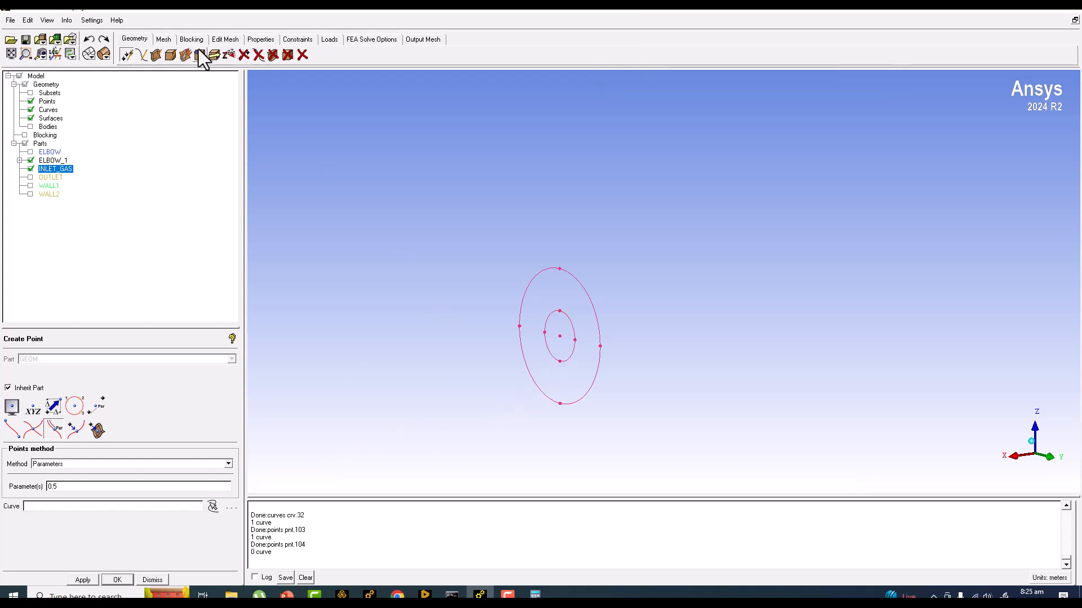
{"action": "left_click", "coordinate": [142, 55]}
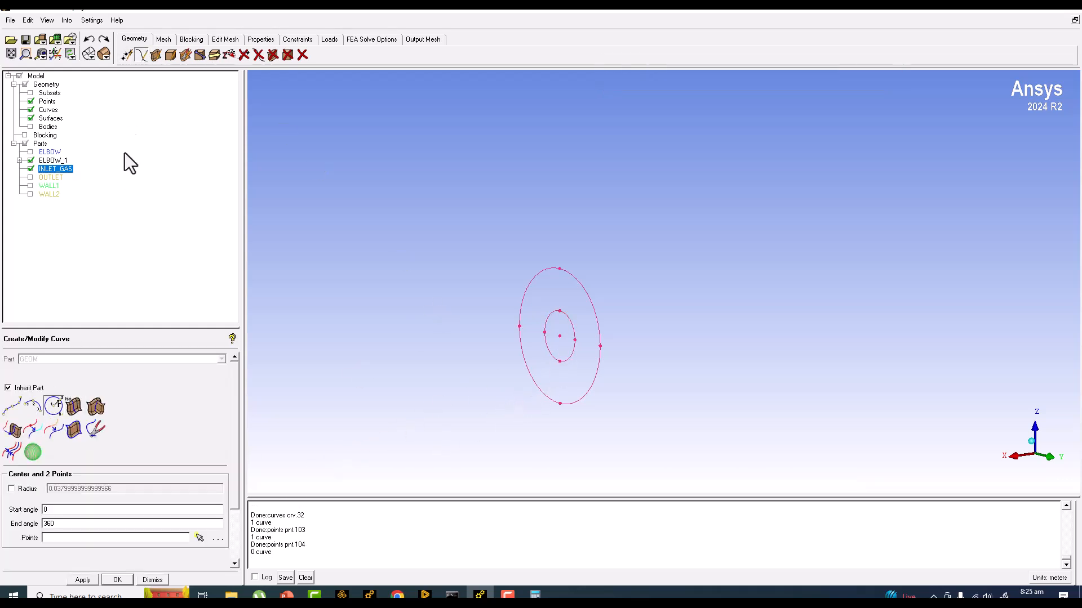
{"action": "left_click", "coordinate": [31, 431]}
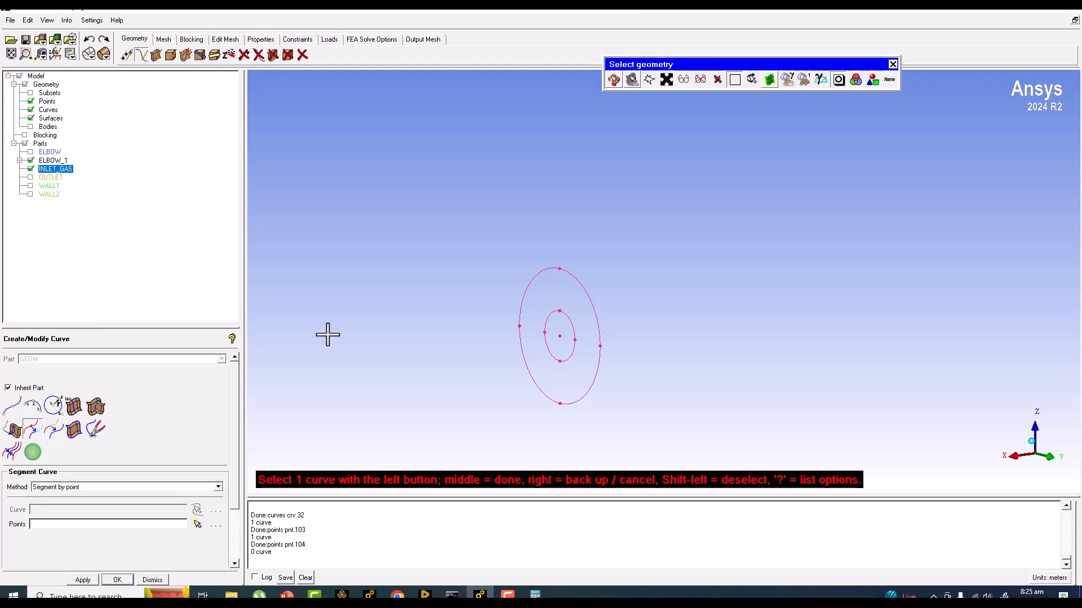
{"action": "left_click", "coordinate": [541, 282]}
{"action": "middle_click", "coordinate": [553, 314]}
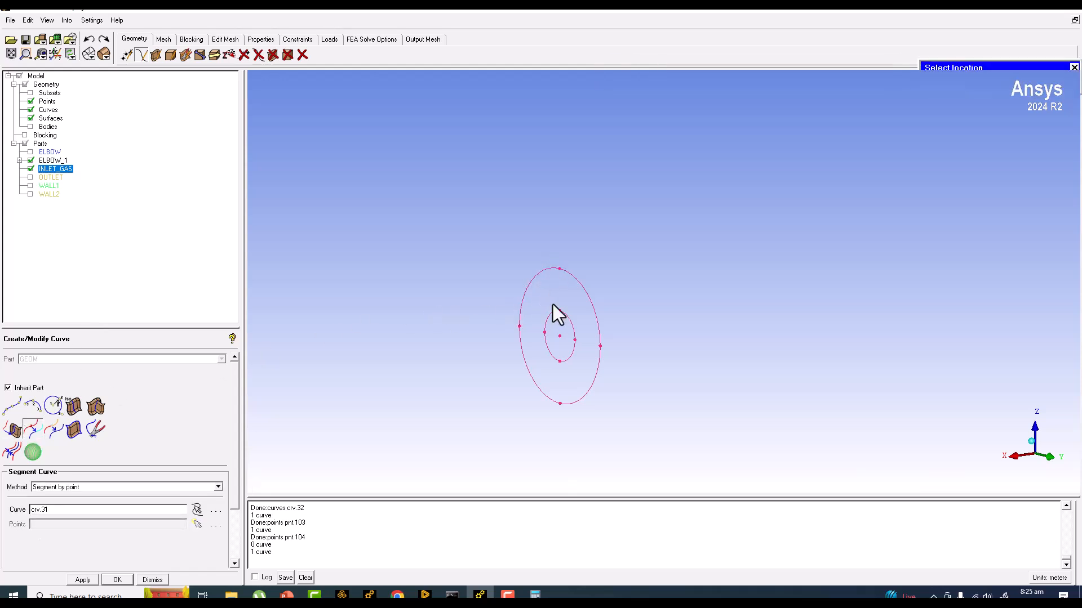
Segment the inner circle of the YZ-plane cross-section by the points lying on it.
{"action": "left_click", "coordinate": [28, 434]}
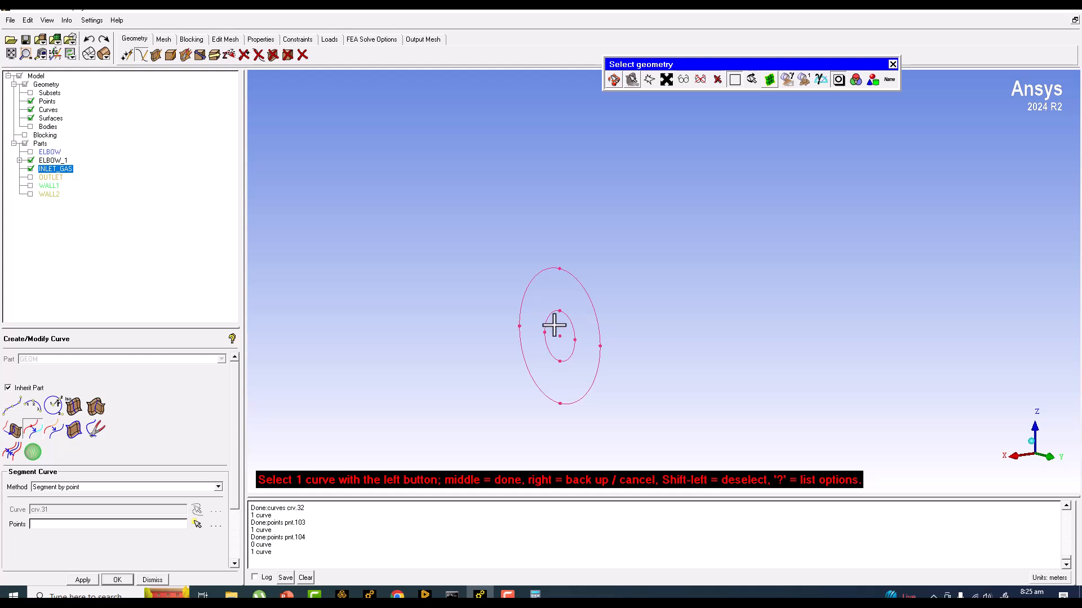
{"action": "left_click", "coordinate": [561, 316]}
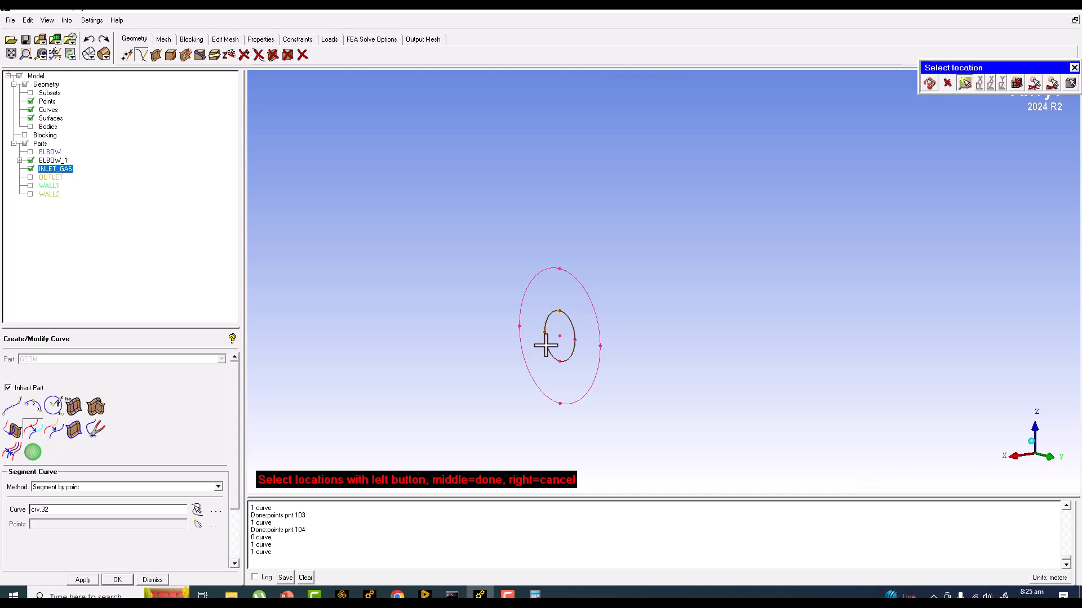
{"action": "left_click", "coordinate": [559, 362]}
{"action": "middle_click", "coordinate": [560, 373]}
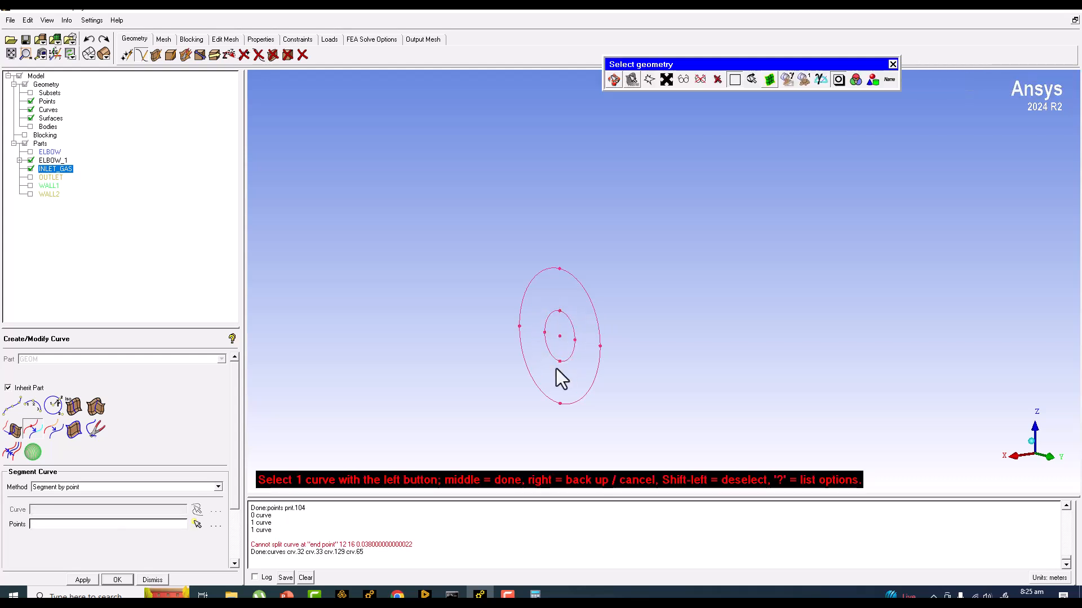
{"action": "middle_click", "coordinate": [560, 373]}
Delete all visible points of the YZ-plane cross-section, keeping the segmented inner and outer circles.
{"action": "left_click", "coordinate": [244, 55]}
{"action": "key", "text": "v"}
{"action": "middle_click", "coordinate": [648, 431]}
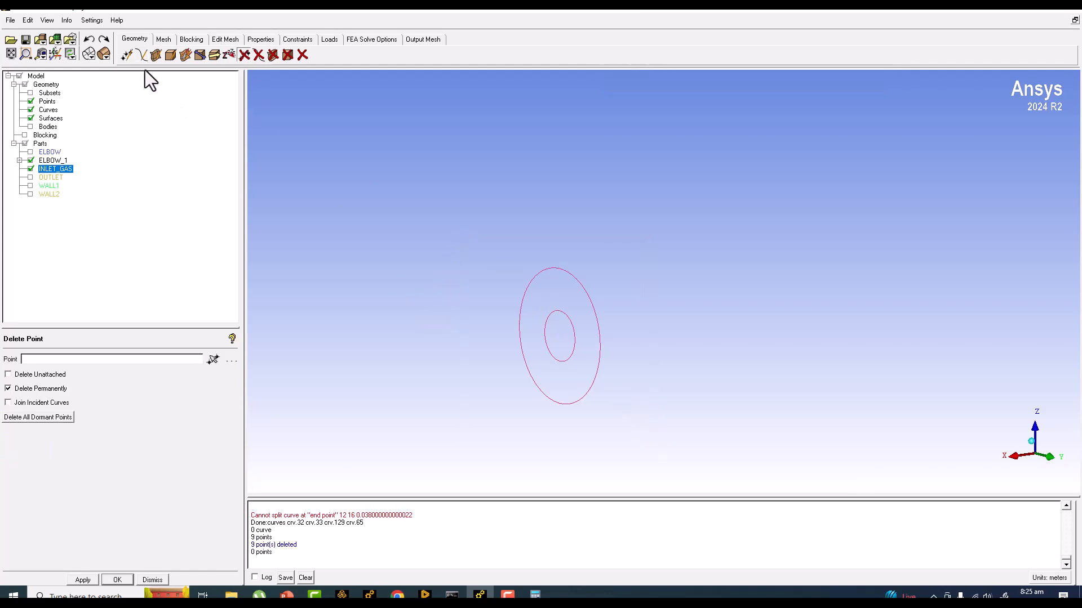
Create points at parameter 0.5 on all four arcs of both the inner and the outer circle of the YZ-plane cross-section.
{"action": "left_click", "coordinate": [130, 54]}
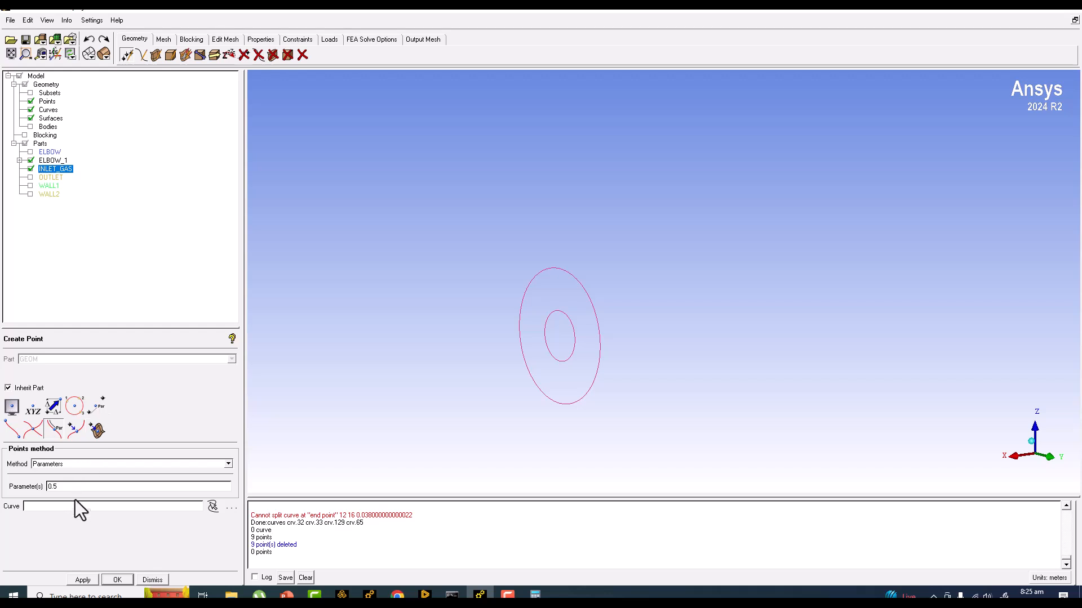
{"action": "left_click", "coordinate": [212, 506]}
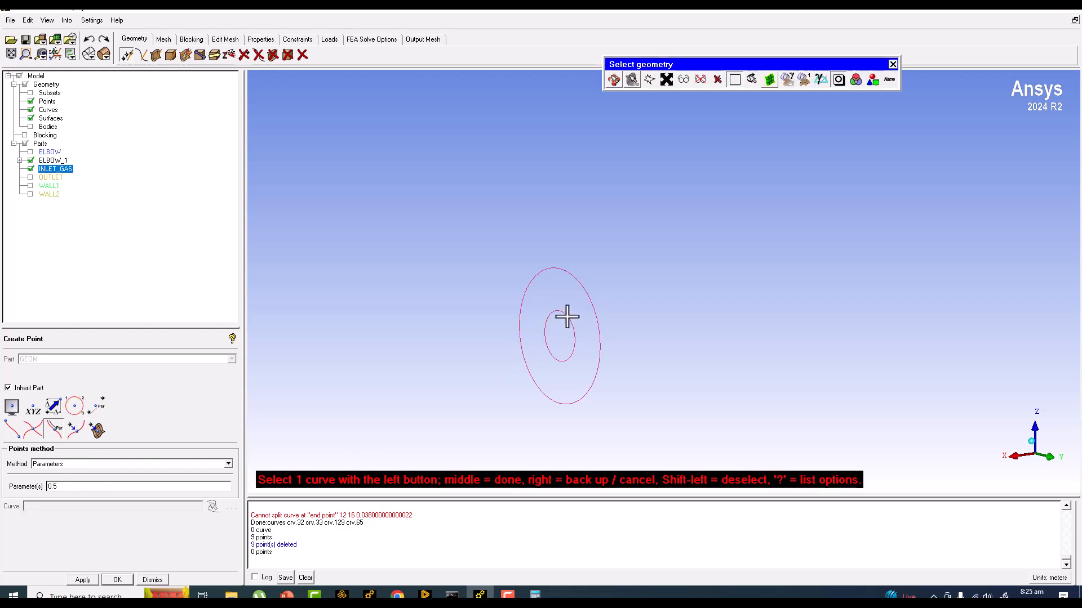
{"action": "left_click", "coordinate": [536, 333]}
{"action": "left_click", "coordinate": [545, 336]}
{"action": "left_click", "coordinate": [558, 356]}
{"action": "left_click", "coordinate": [574, 354]}
{"action": "left_click", "coordinate": [598, 318]}
{"action": "left_click", "coordinate": [527, 288]}
{"action": "left_click", "coordinate": [523, 361]}
{"action": "left_click", "coordinate": [594, 393]}
{"action": "middle_click", "coordinate": [588, 389]}
Delete the two points lying on the circle of the neighbouring pipe cross-section, keeping its centre point.
{"action": "scroll", "coordinate": [638, 319], "scroll_direction": "down", "scroll_amount": 4}
{"action": "scroll", "coordinate": [383, 358], "scroll_direction": "down", "scroll_amount": 2}
{"action": "middle_click_drag", "start_coordinate": [1026, 189], "coordinate": [760, 298]}
{"action": "middle_click_drag", "start_coordinate": [893, 441], "coordinate": [661, 425]}
{"action": "right_click_drag", "start_coordinate": [662, 425], "coordinate": [786, 214]}
{"action": "right_click_drag", "start_coordinate": [587, 355], "coordinate": [579, 293]}
{"action": "middle_click_drag", "start_coordinate": [564, 396], "coordinate": [678, 281]}
{"action": "left_click_drag", "start_coordinate": [654, 354], "coordinate": [558, 270]}
{"action": "left_click", "coordinate": [250, 55]}
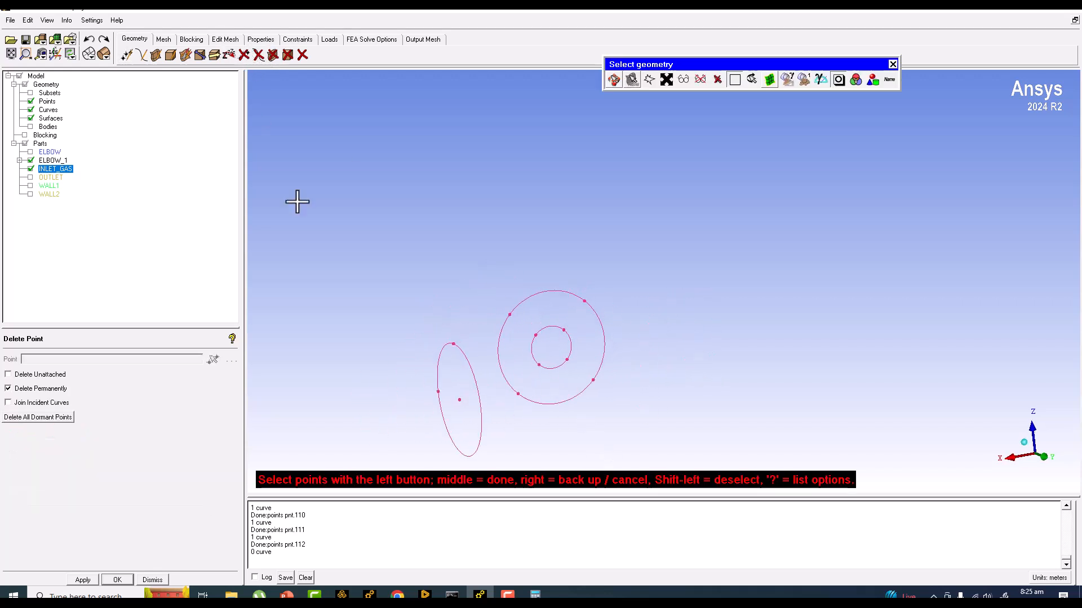
{"action": "left_click_drag", "start_coordinate": [388, 317], "coordinate": [448, 344]}
{"action": "middle_click", "coordinate": [446, 403]}
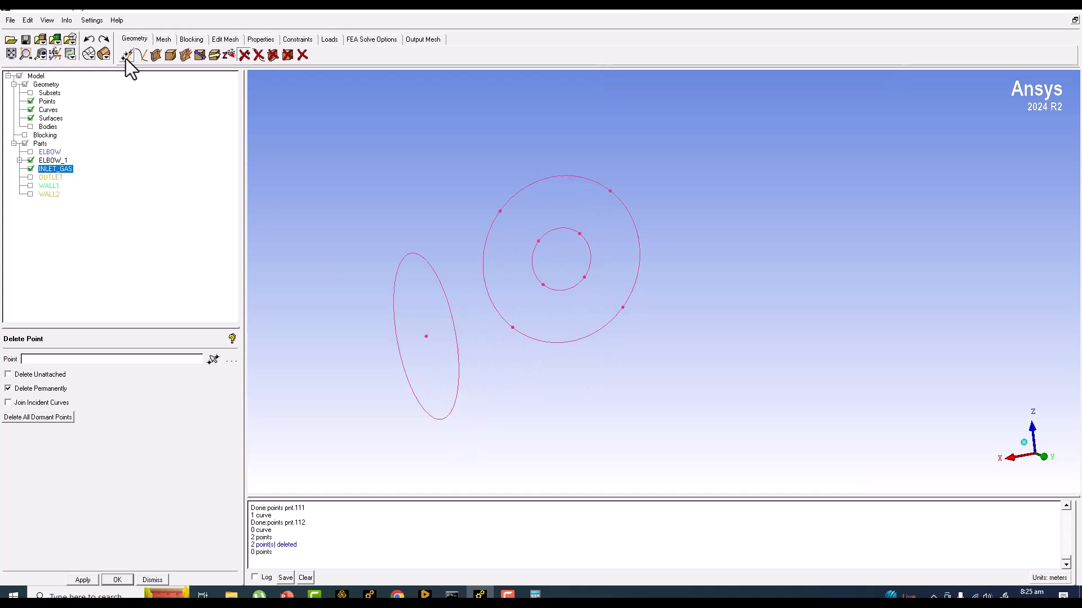
Copy the neighbouring circle's centre point once with a Z offset of 0.038 m and once with a Y offset of 0.038 m.
{"action": "left_click", "coordinate": [214, 55]}
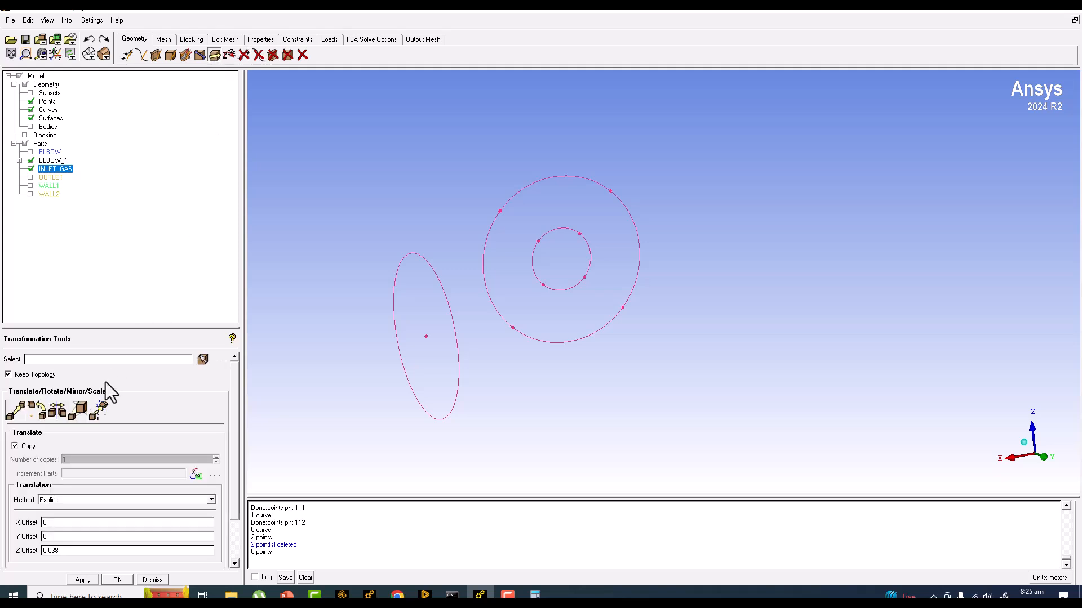
{"action": "left_click", "coordinate": [203, 360]}
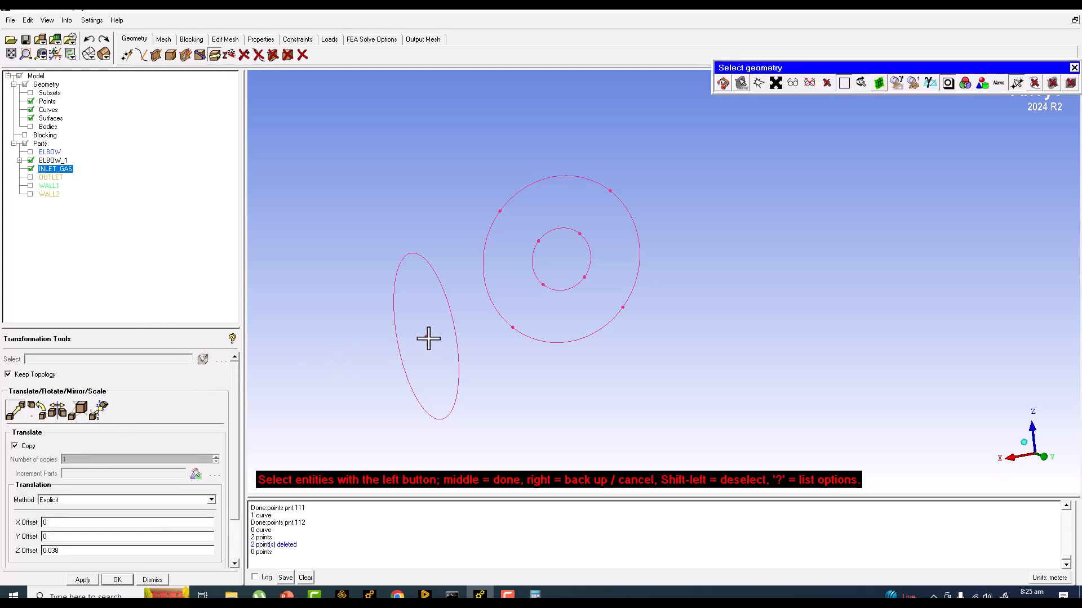
{"action": "middle_click", "coordinate": [364, 349]}
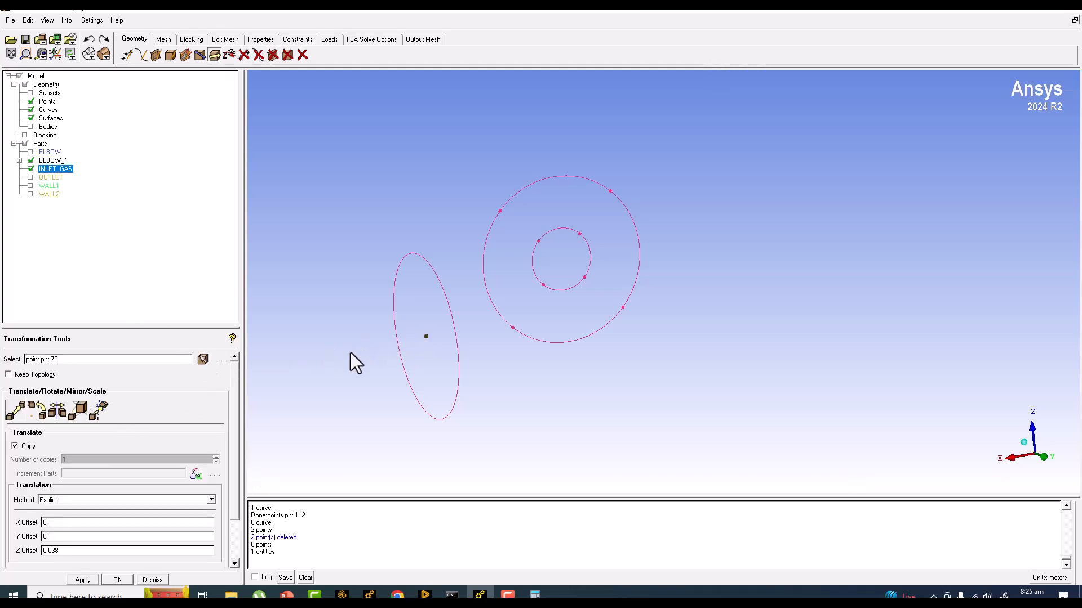
{"action": "left_click", "coordinate": [84, 580]}
{"action": "left_click_drag", "start_coordinate": [83, 551], "coordinate": [2, 547]}
{"action": "type", "text": "0"}
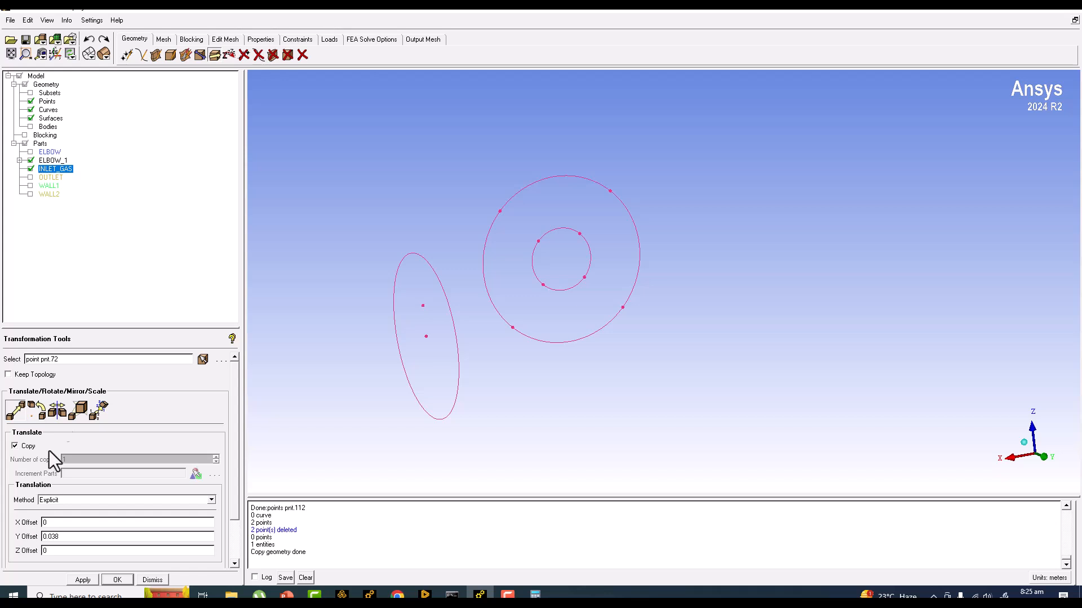
{"action": "left_click", "coordinate": [202, 360]}
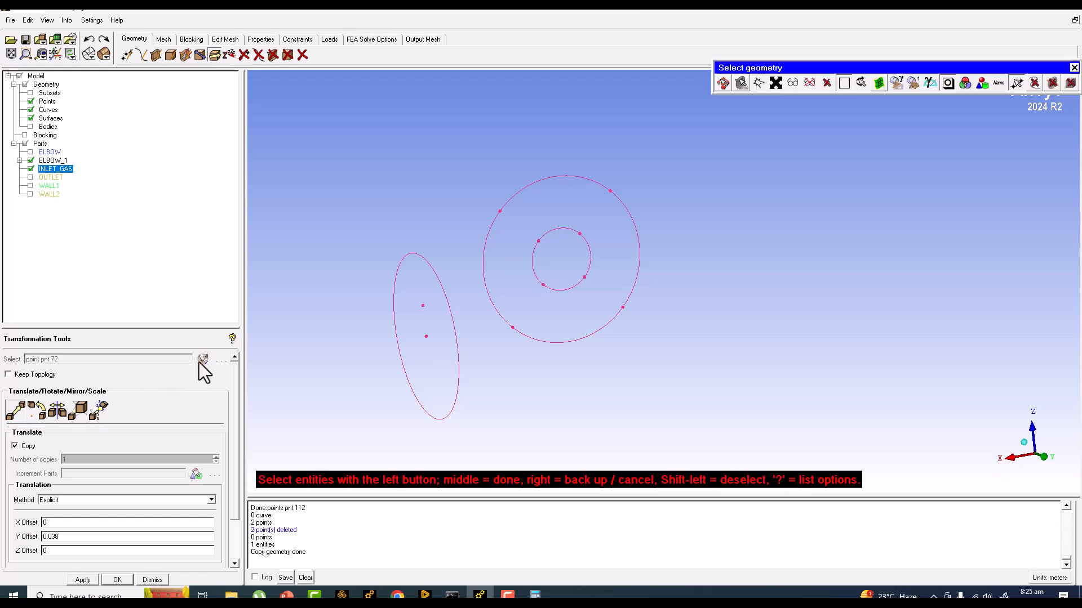
{"action": "middle_click", "coordinate": [365, 364]}
{"action": "left_click", "coordinate": [83, 580]}
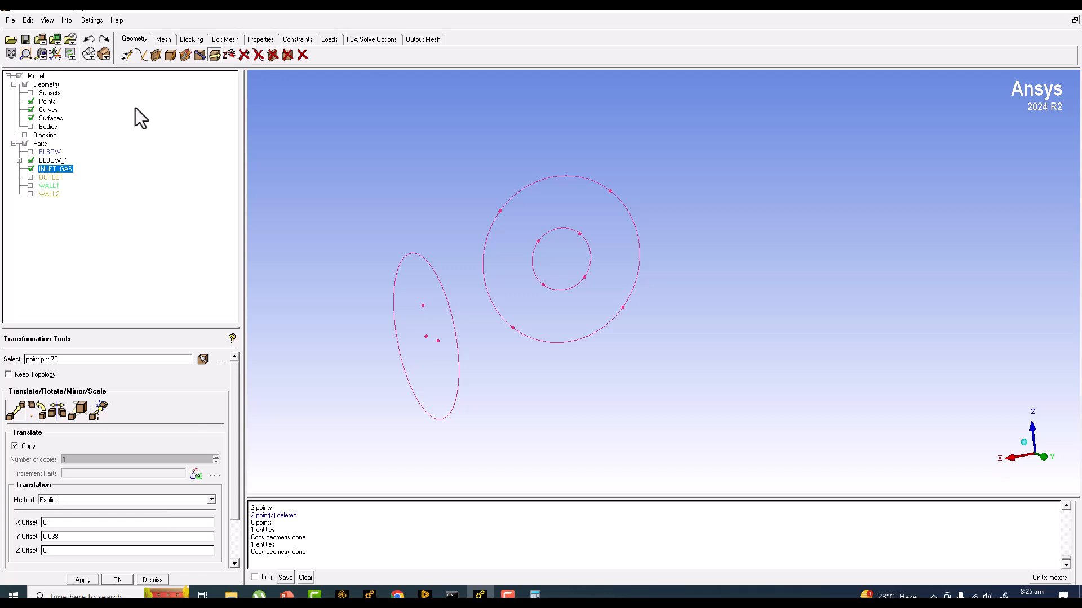
Create an inner circle in the neighbouring cross-section from its centre point and the two offset copies.
{"action": "left_click", "coordinate": [139, 55]}
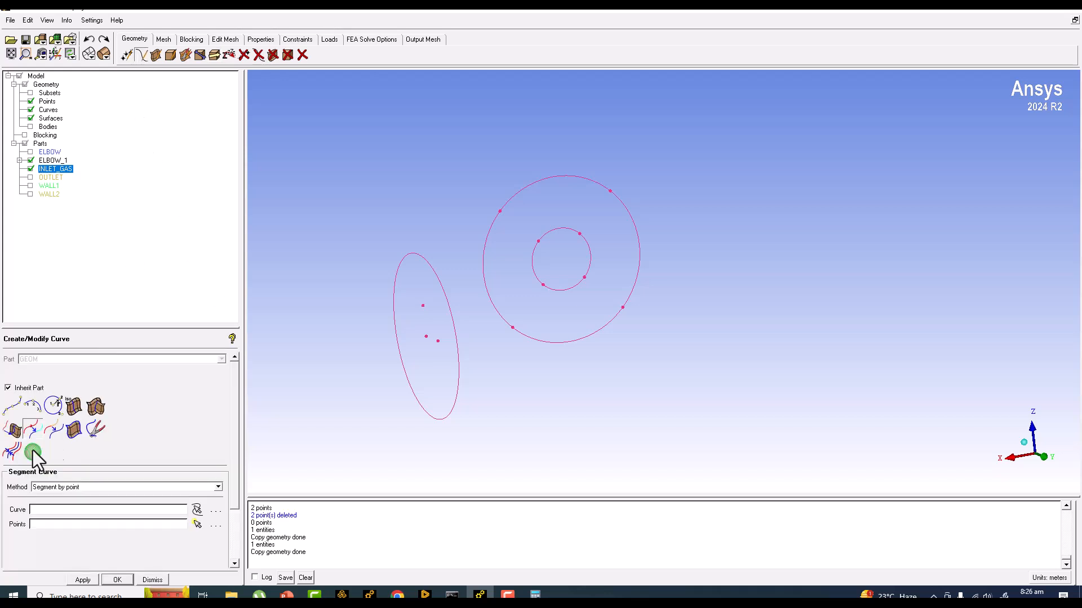
{"action": "left_click", "coordinate": [54, 406]}
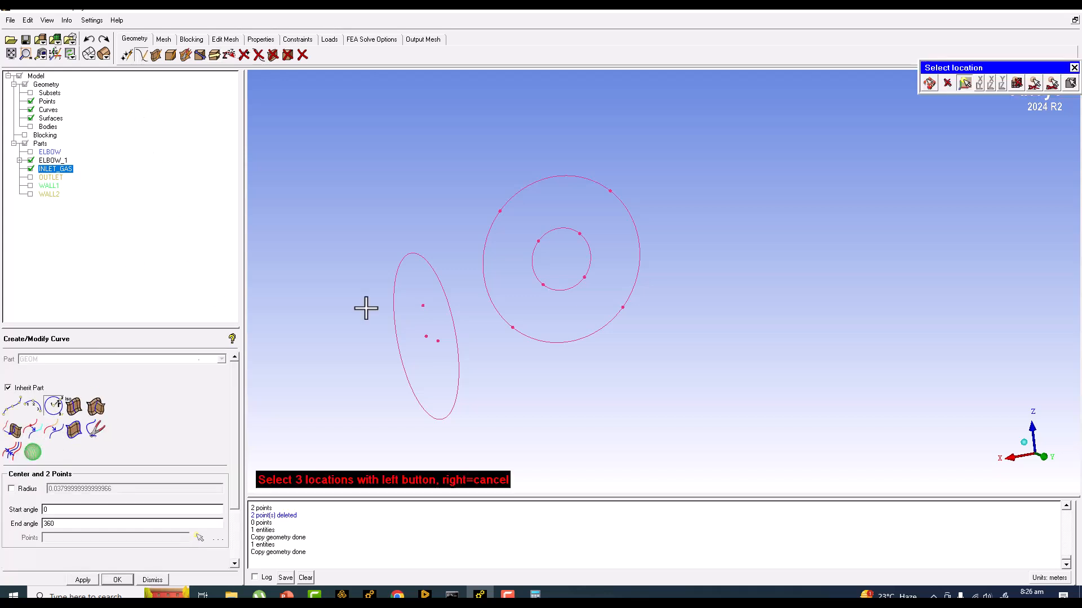
{"action": "left_click", "coordinate": [436, 340]}
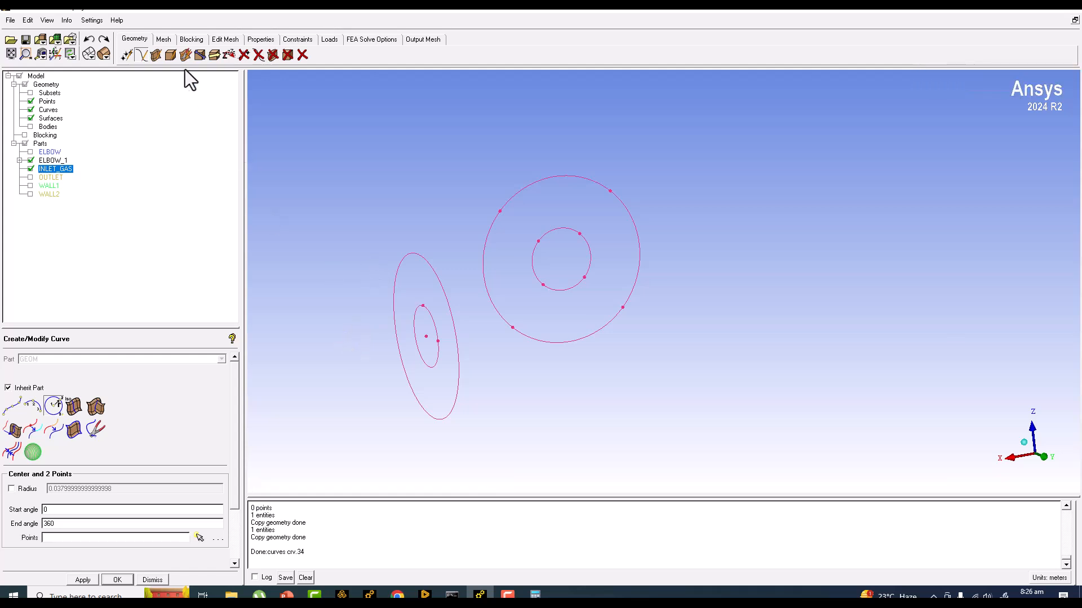
Delete the centre point and the two offset points of the neighbouring cross-section.
{"action": "left_click", "coordinate": [244, 55]}
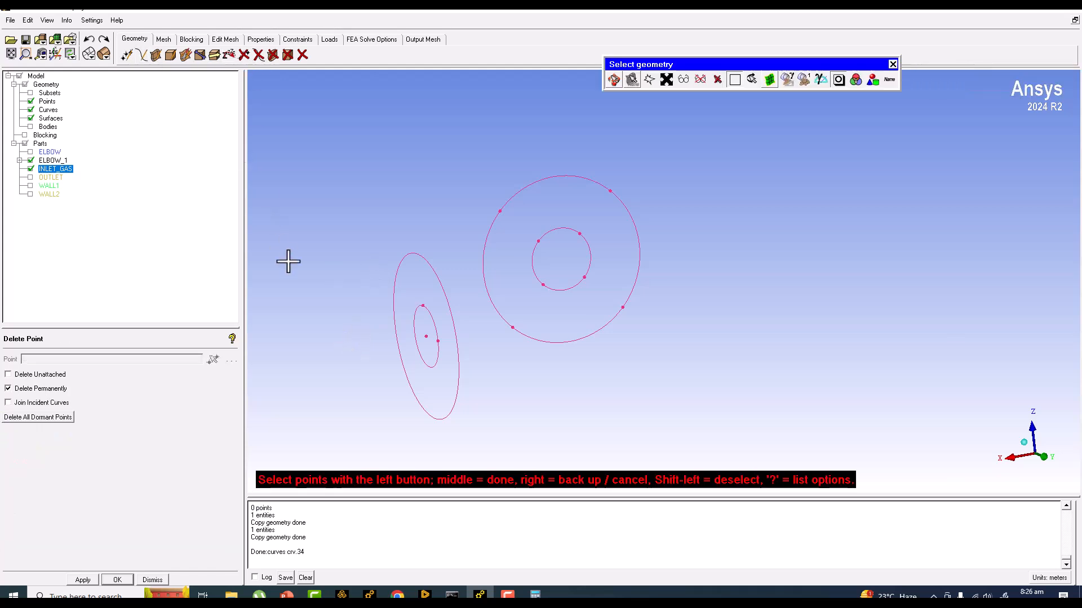
{"action": "left_click_drag", "start_coordinate": [333, 277], "coordinate": [448, 400]}
{"action": "middle_click", "coordinate": [448, 399]}
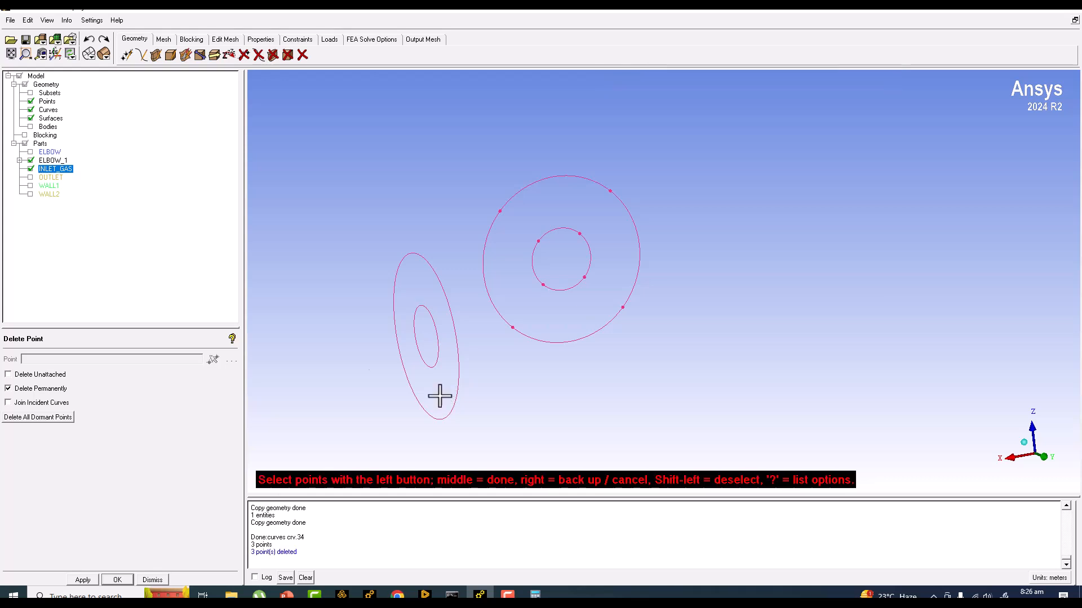
{"action": "left_click", "coordinate": [121, 53]}
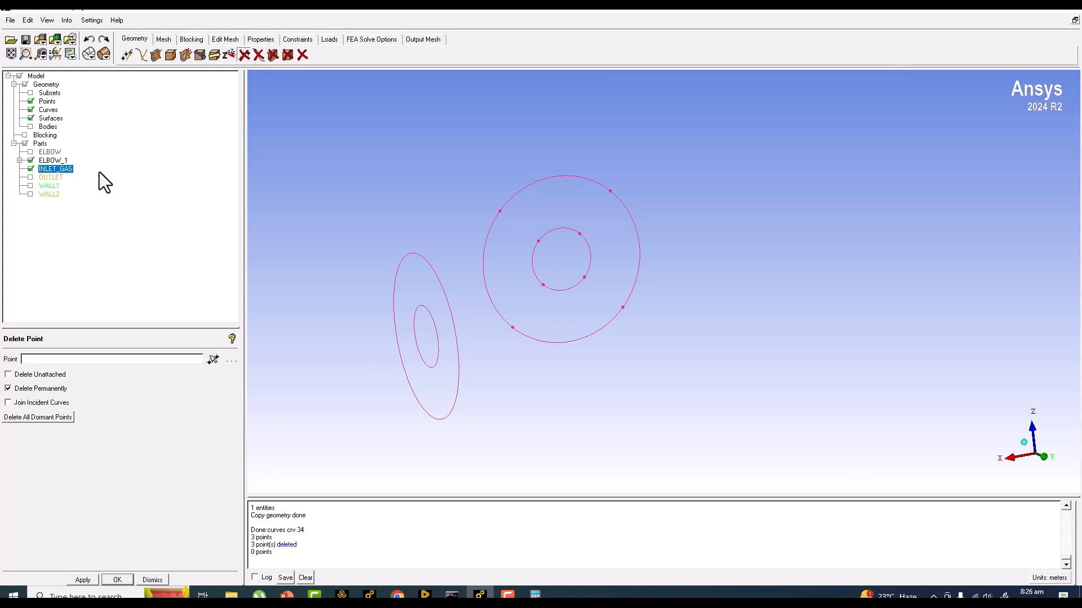
Project the four points on the YZ-plane cross-section's outer circle onto the neighbouring cross-section's outer circle.
{"action": "left_click", "coordinate": [121, 55]}
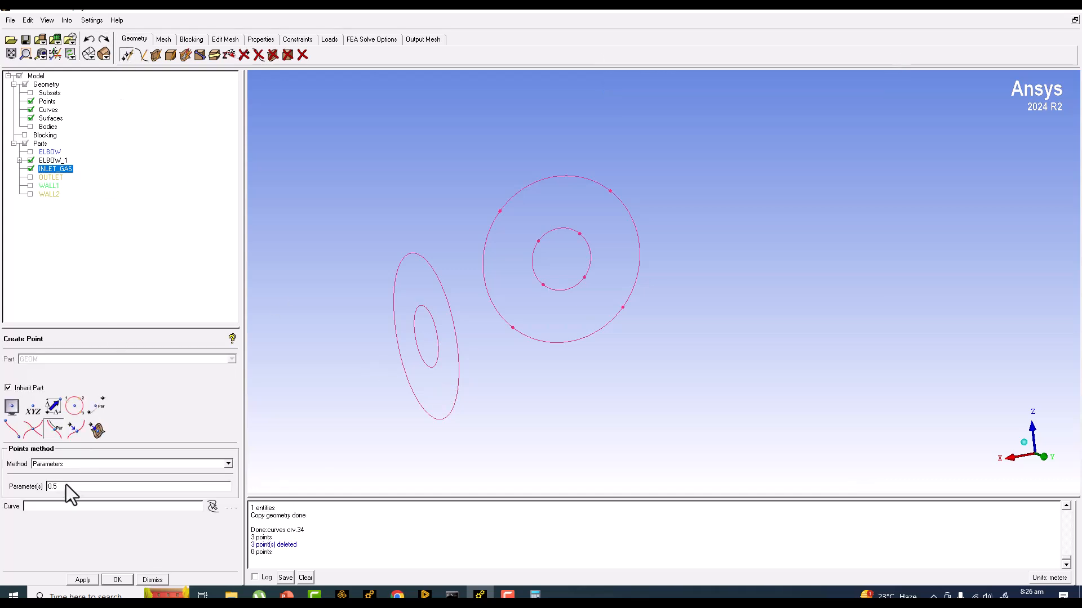
{"action": "left_click", "coordinate": [74, 429]}
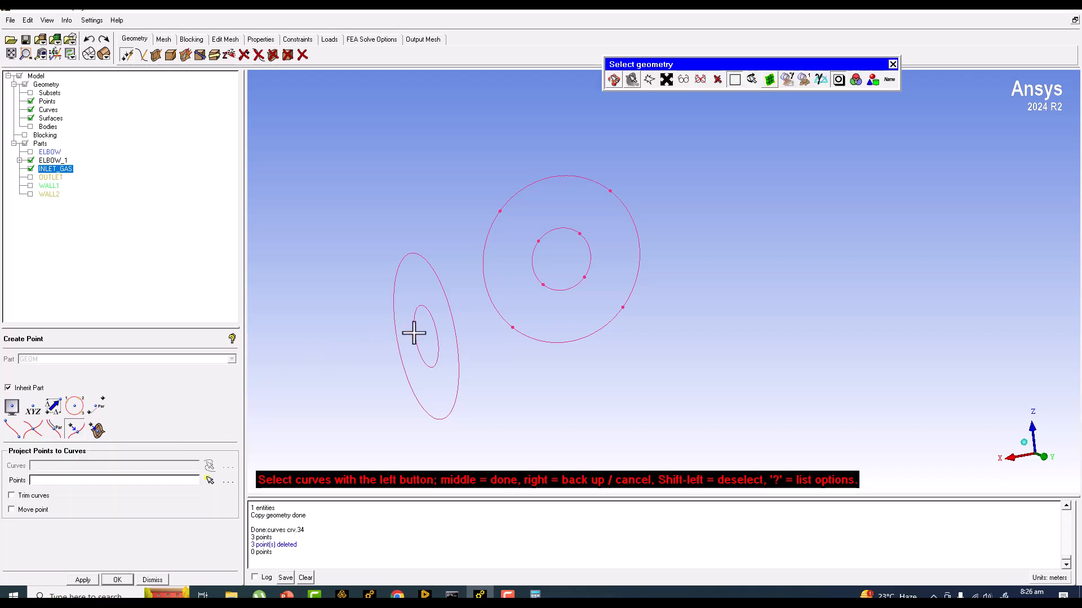
{"action": "left_click", "coordinate": [446, 317]}
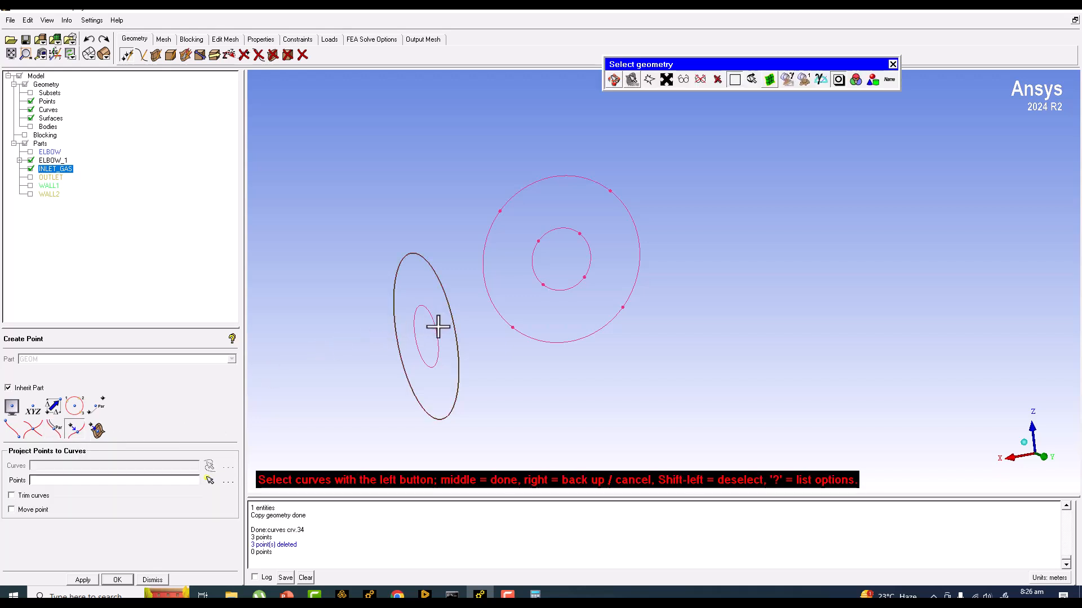
{"action": "middle_click", "coordinate": [438, 339]}
{"action": "scroll", "coordinate": [411, 364], "scroll_direction": "down", "scroll_amount": 2}
{"action": "scroll", "coordinate": [411, 364], "scroll_direction": "down", "scroll_amount": 3}
{"action": "left_click_drag", "start_coordinate": [528, 339], "coordinate": [441, 410]}
{"action": "scroll", "coordinate": [570, 192], "scroll_direction": "up", "scroll_amount": 3}
{"action": "middle_click_drag", "start_coordinate": [346, 425], "coordinate": [572, 363]}
{"action": "scroll", "coordinate": [572, 363], "scroll_direction": "up", "scroll_amount": 2}
{"action": "left_click", "coordinate": [207, 480]}
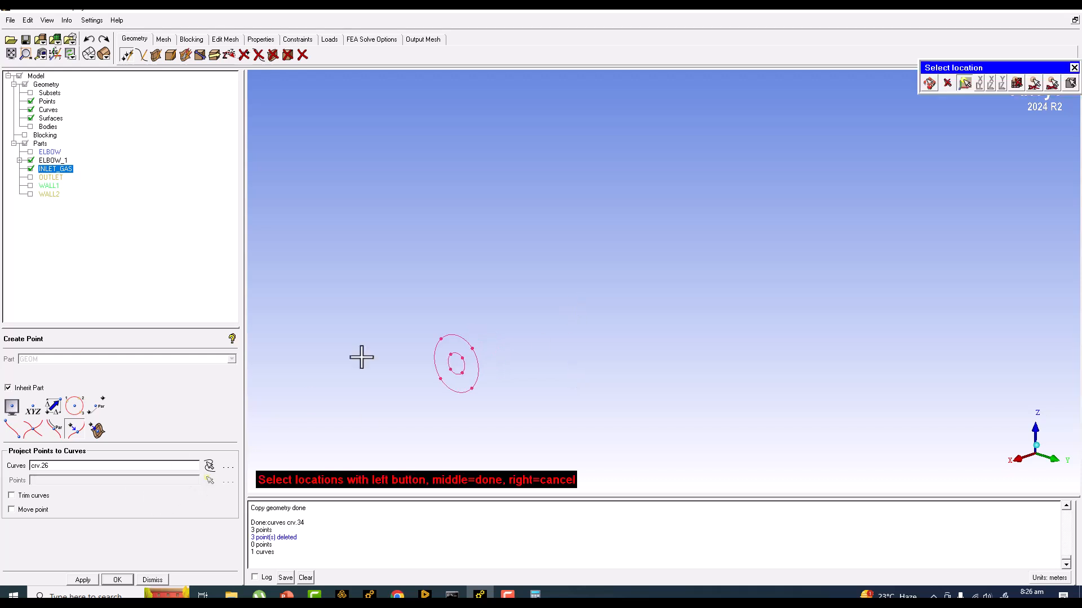
{"action": "left_click", "coordinate": [434, 340]}
{"action": "left_click", "coordinate": [469, 347]}
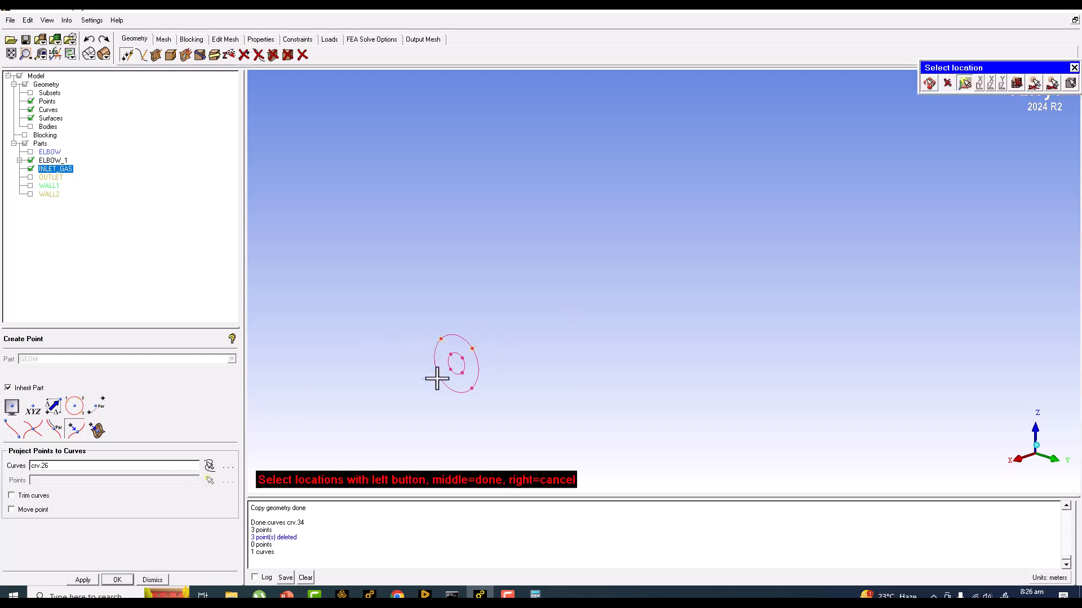
{"action": "left_click", "coordinate": [442, 381]}
{"action": "left_click", "coordinate": [472, 388]}
{"action": "middle_click", "coordinate": [487, 421]}
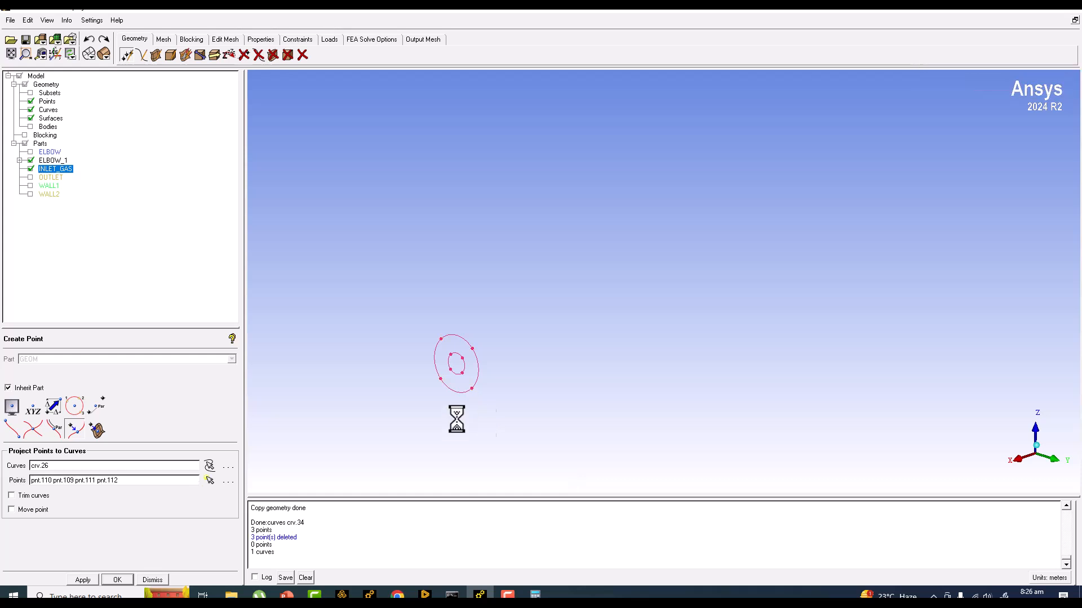
{"action": "middle_click", "coordinate": [463, 423]}
Project the four points on the YZ-plane cross-section's inner circle onto the neighbouring cross-section's inner circle, and save the project.
{"action": "scroll", "coordinate": [748, 227], "scroll_direction": "down", "scroll_amount": 5}
{"action": "middle_click_drag", "start_coordinate": [642, 384], "coordinate": [492, 439]}
{"action": "left_click_drag", "start_coordinate": [493, 440], "coordinate": [668, 347]}
{"action": "scroll", "coordinate": [702, 170], "scroll_direction": "up", "scroll_amount": 4}
{"action": "left_click_drag", "start_coordinate": [701, 171], "coordinate": [489, 272]}
{"action": "middle_click_drag", "start_coordinate": [488, 272], "coordinate": [475, 282]}
{"action": "middle_click_drag", "start_coordinate": [604, 193], "coordinate": [566, 344]}
{"action": "scroll", "coordinate": [591, 186], "scroll_direction": "up", "scroll_amount": 5}
{"action": "middle_click_drag", "start_coordinate": [515, 207], "coordinate": [560, 291]}
{"action": "scroll", "coordinate": [560, 291], "scroll_direction": "down", "scroll_amount": 8}
{"action": "left_click_drag", "start_coordinate": [616, 264], "coordinate": [516, 326]}
{"action": "middle_click_drag", "start_coordinate": [516, 326], "coordinate": [529, 316]}
{"action": "scroll", "coordinate": [529, 317], "scroll_direction": "up", "scroll_amount": 3}
{"action": "middle_click_drag", "start_coordinate": [476, 346], "coordinate": [572, 283]}
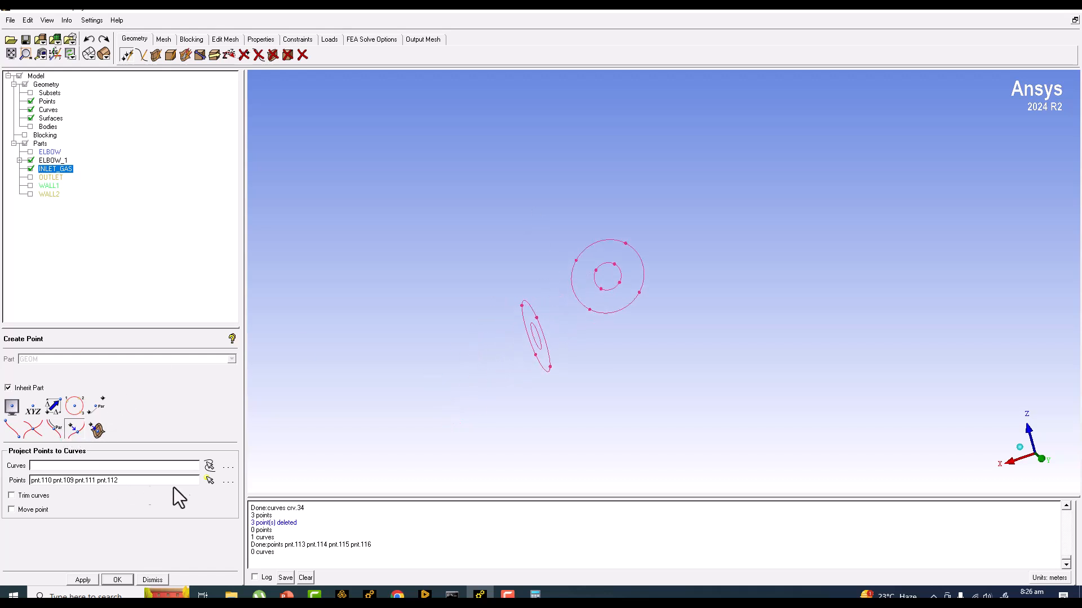
{"action": "left_click", "coordinate": [209, 466]}
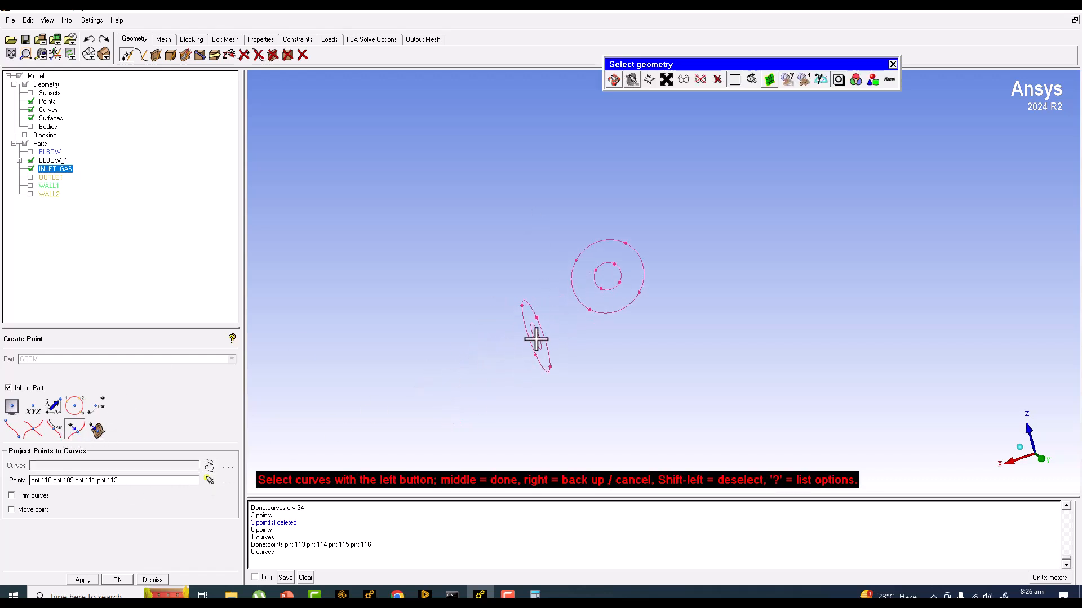
{"action": "middle_click", "coordinate": [495, 346]}
{"action": "right_click", "coordinate": [419, 320]}
{"action": "right_click_drag", "start_coordinate": [422, 324], "coordinate": [462, 530]}
{"action": "right_click_drag", "start_coordinate": [446, 338], "coordinate": [477, 491]}
{"action": "left_click_drag", "start_coordinate": [540, 441], "coordinate": [583, 345]}
{"action": "right_click_drag", "start_coordinate": [421, 159], "coordinate": [414, 243]}
{"action": "middle_click_drag", "start_coordinate": [365, 315], "coordinate": [407, 314]}
{"action": "middle_click_drag", "start_coordinate": [384, 422], "coordinate": [766, 343]}
{"action": "middle_click_drag", "start_coordinate": [467, 486], "coordinate": [577, 344]}
{"action": "right_click_drag", "start_coordinate": [567, 248], "coordinate": [561, 414]}
{"action": "middle_click_drag", "start_coordinate": [553, 377], "coordinate": [597, 261]}
{"action": "right_click_drag", "start_coordinate": [532, 293], "coordinate": [530, 341]}
{"action": "left_click_drag", "start_coordinate": [509, 339], "coordinate": [523, 334]}
{"action": "right_click_drag", "start_coordinate": [523, 334], "coordinate": [394, 428]}
{"action": "left_click", "coordinate": [210, 480]}
{"action": "left_click", "coordinate": [489, 349]}
{"action": "left_click", "coordinate": [464, 343]}
{"action": "left_click", "coordinate": [474, 389]}
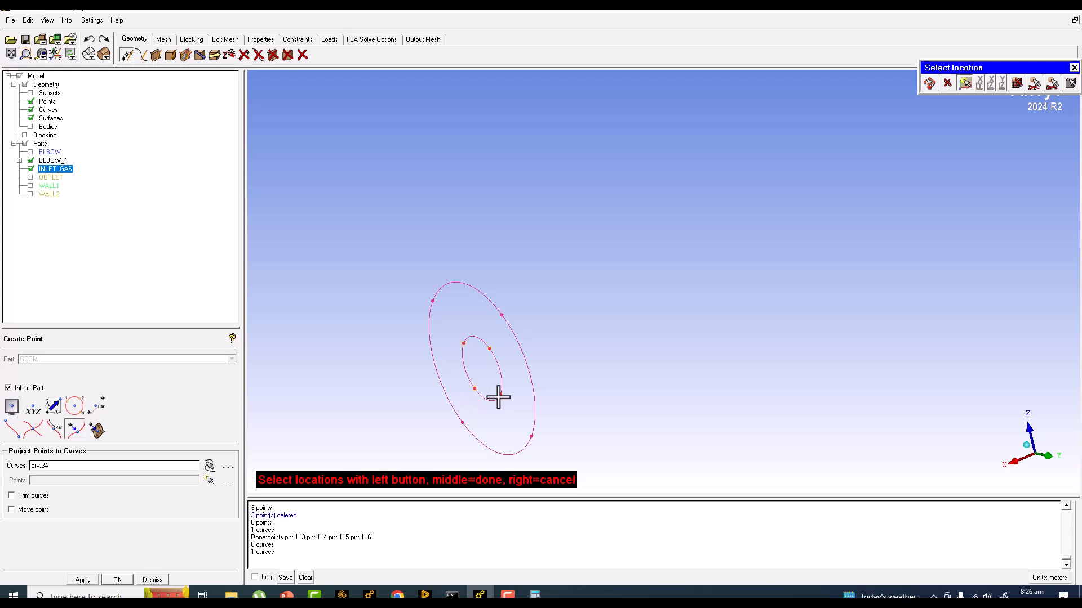
{"action": "middle_click", "coordinate": [419, 411]}
{"action": "middle_click", "coordinate": [401, 416]}
{"action": "right_click_drag", "start_coordinate": [400, 416], "coordinate": [220, 205]}
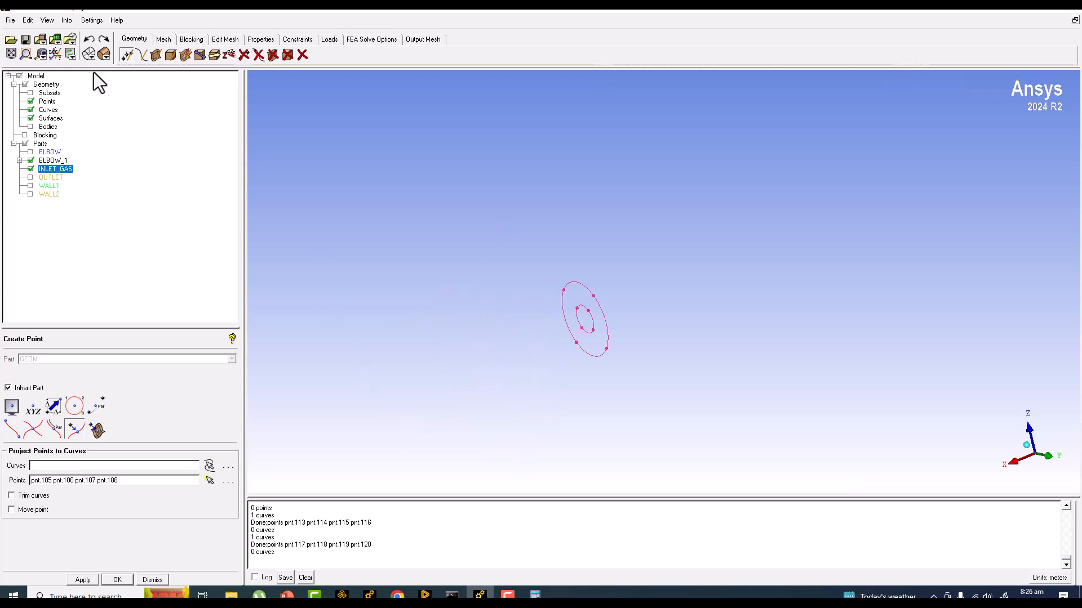
{"action": "left_click", "coordinate": [25, 40]}
Try to segment the gas inlet face by curve, using the curves of its inner circle.
{"action": "right_click_drag", "start_coordinate": [580, 331], "coordinate": [803, 314]}
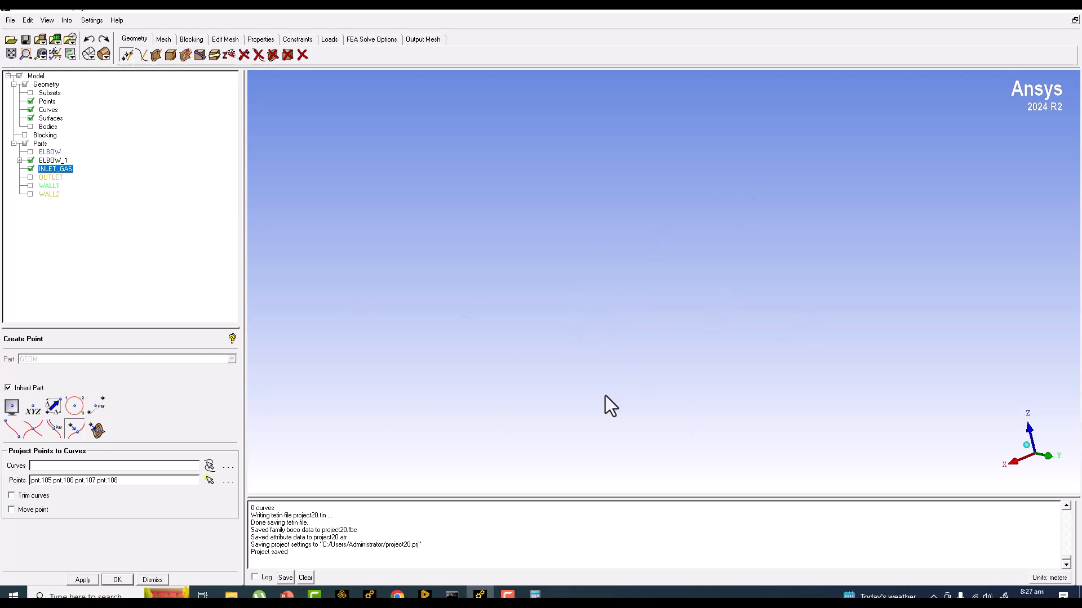
{"action": "middle_click_drag", "start_coordinate": [676, 208], "coordinate": [694, 350]}
{"action": "right_click_drag", "start_coordinate": [694, 350], "coordinate": [674, 223]}
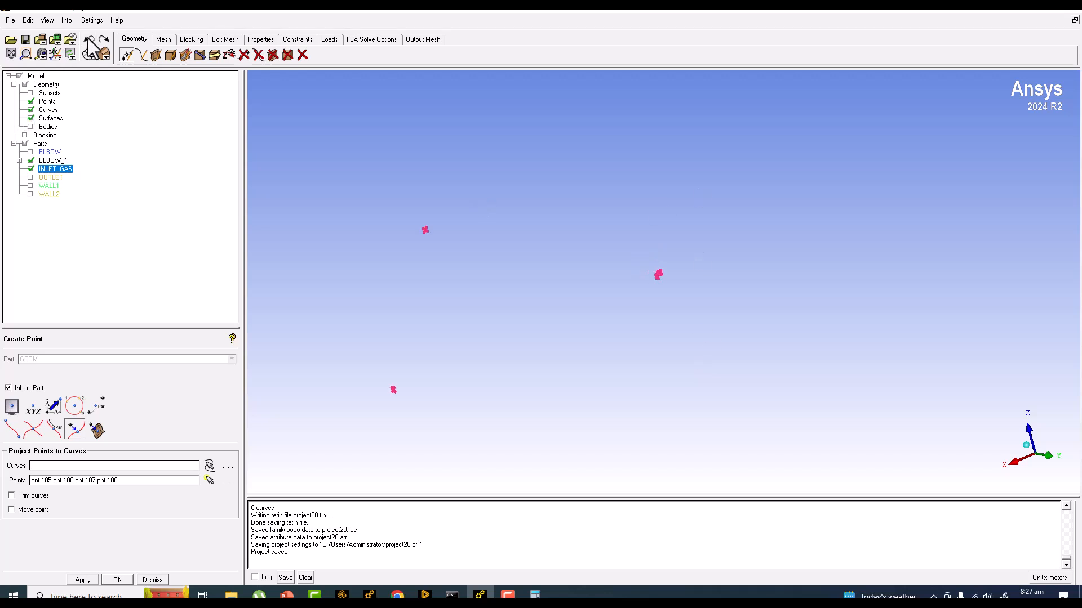
{"action": "left_click_drag", "start_coordinate": [474, 226], "coordinate": [456, 284]}
{"action": "right_click_drag", "start_coordinate": [620, 372], "coordinate": [566, 231]}
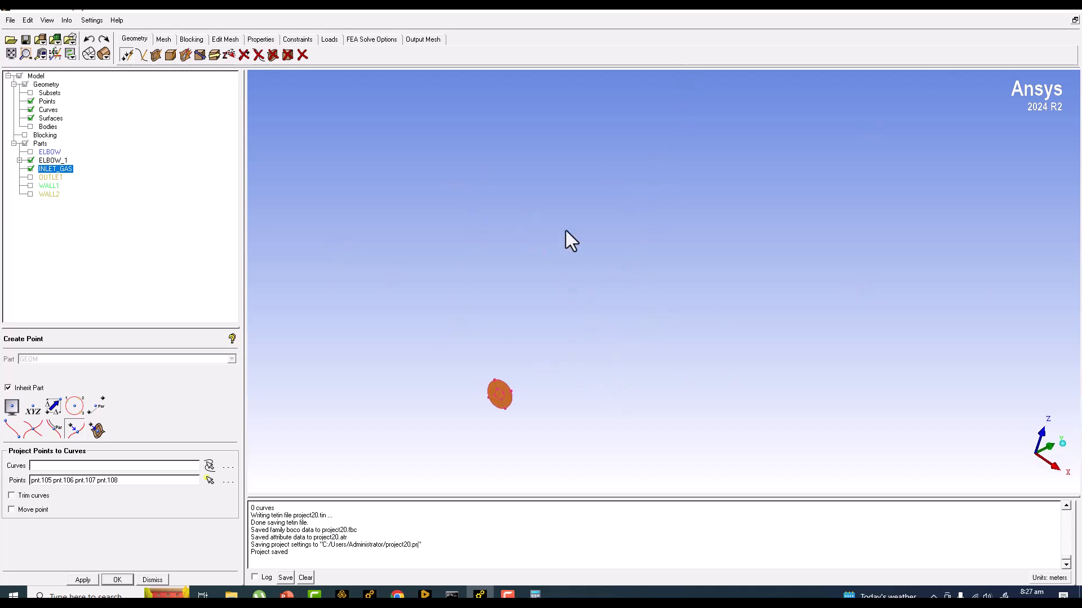
{"action": "middle_click_drag", "start_coordinate": [468, 382], "coordinate": [570, 293]}
{"action": "right_click_drag", "start_coordinate": [484, 437], "coordinate": [555, 338]}
{"action": "middle_click_drag", "start_coordinate": [598, 314], "coordinate": [888, 217]}
{"action": "right_click_drag", "start_coordinate": [605, 405], "coordinate": [668, 298]}
{"action": "middle_click_drag", "start_coordinate": [689, 288], "coordinate": [380, 232]}
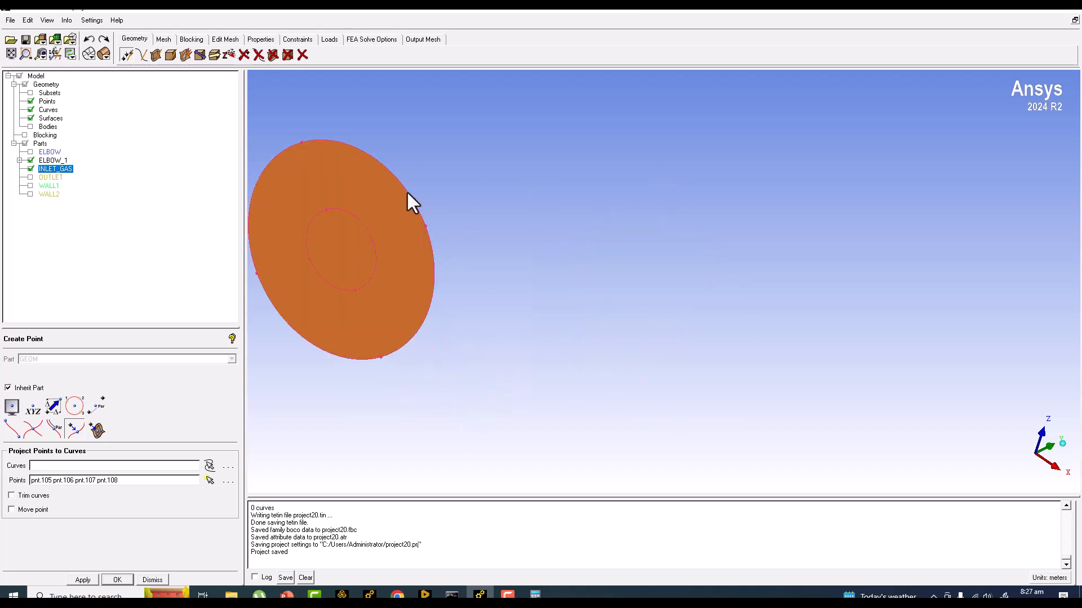
{"action": "left_click", "coordinate": [156, 54]}
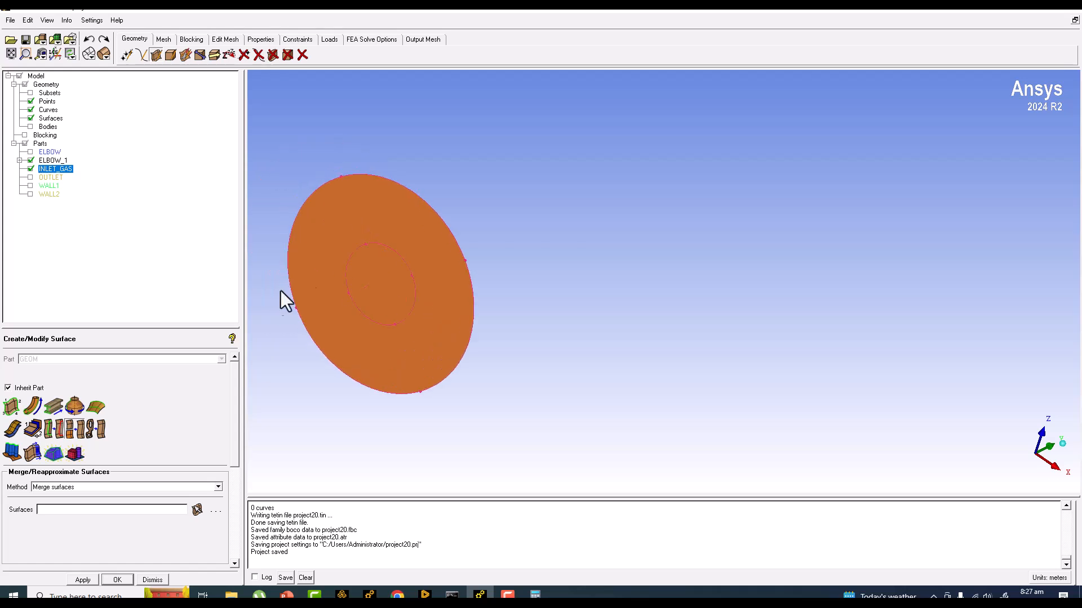
{"action": "left_click", "coordinate": [54, 431]}
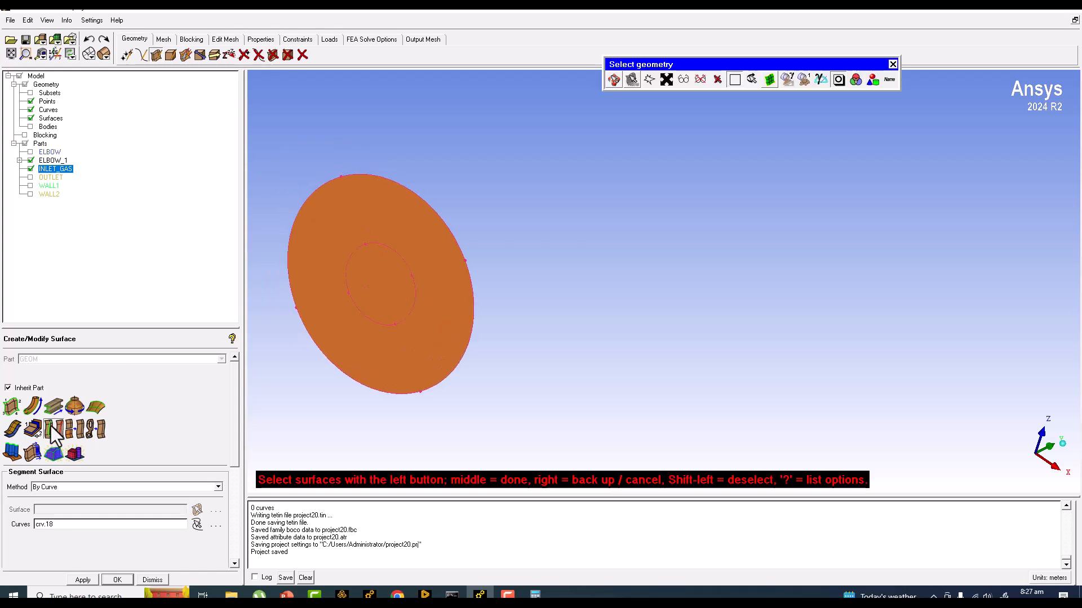
{"action": "left_click", "coordinate": [368, 226]}
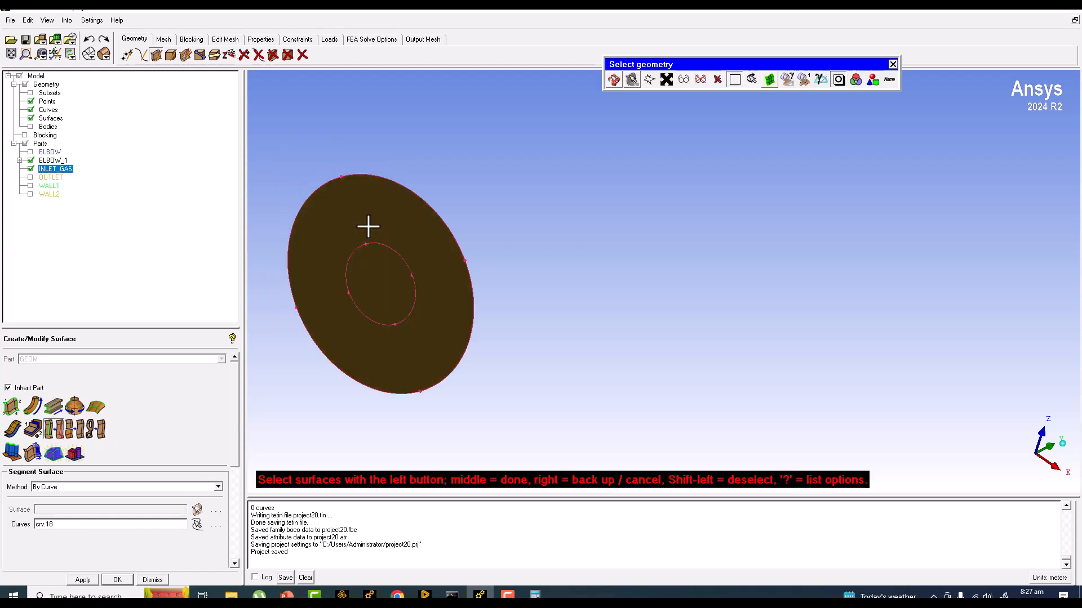
{"action": "middle_click", "coordinate": [367, 226]}
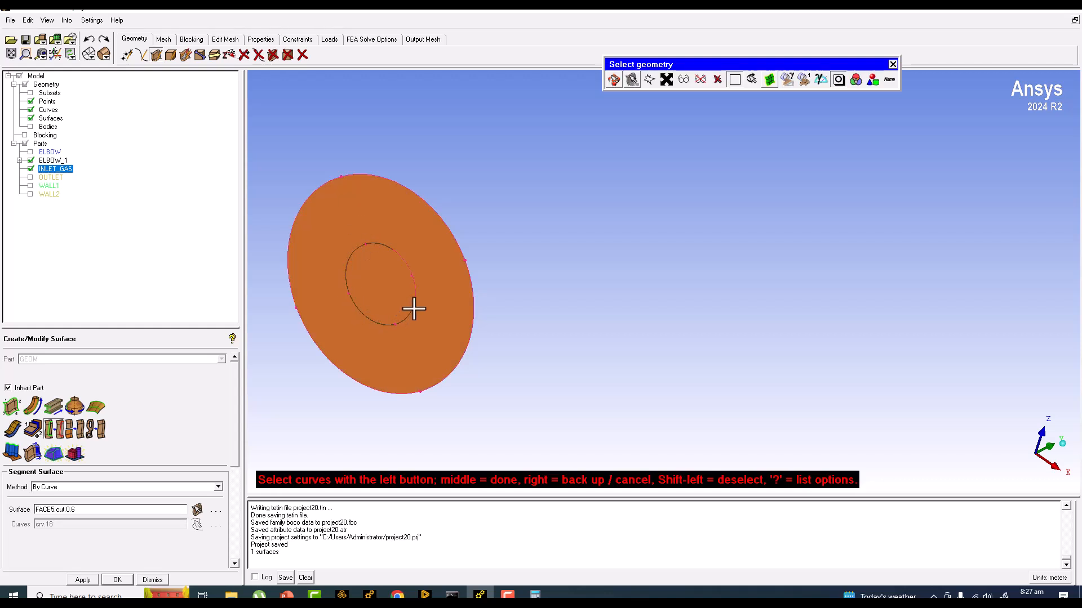
{"action": "middle_click", "coordinate": [417, 271]}
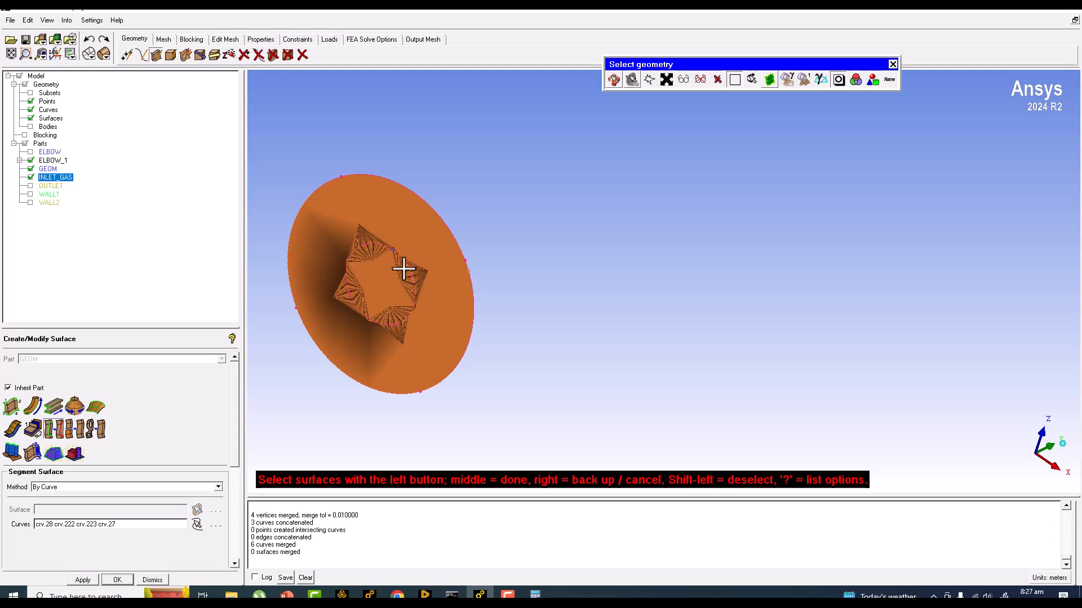
{"action": "middle_click", "coordinate": [404, 268]}
Delete the two surfaces produced by segmenting the gas inlet face.
{"action": "left_click", "coordinate": [272, 55]}
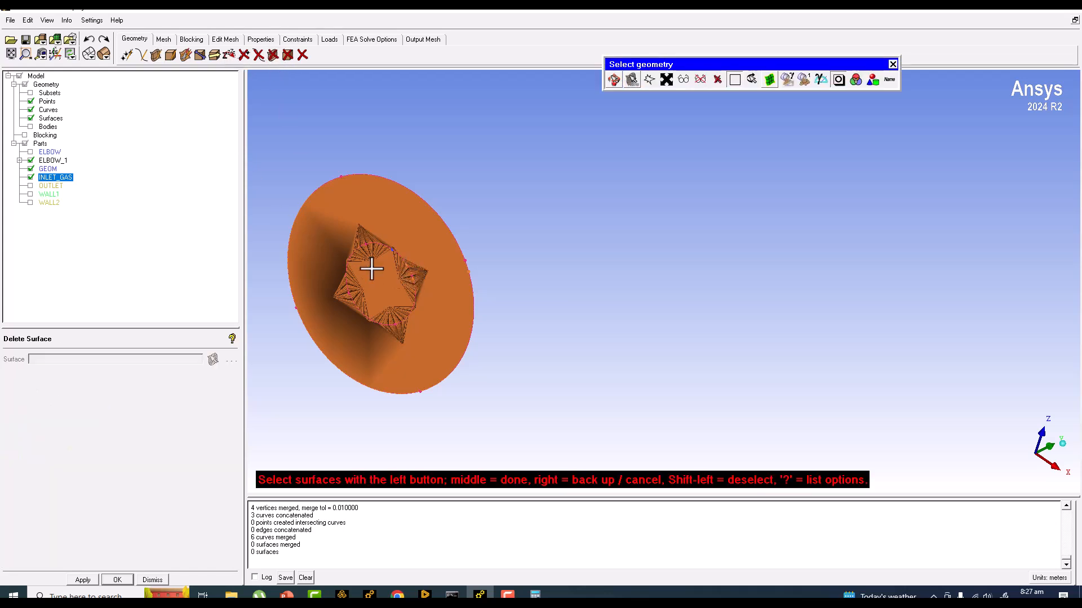
{"action": "left_click", "coordinate": [349, 214]}
{"action": "middle_click", "coordinate": [352, 222]}
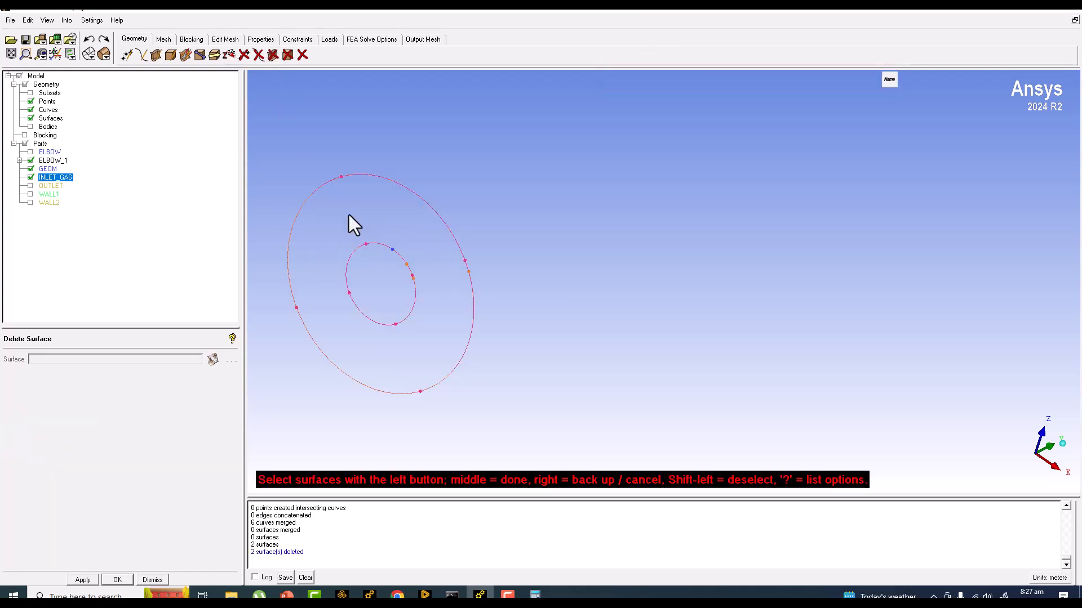
{"action": "middle_click", "coordinate": [379, 226]}
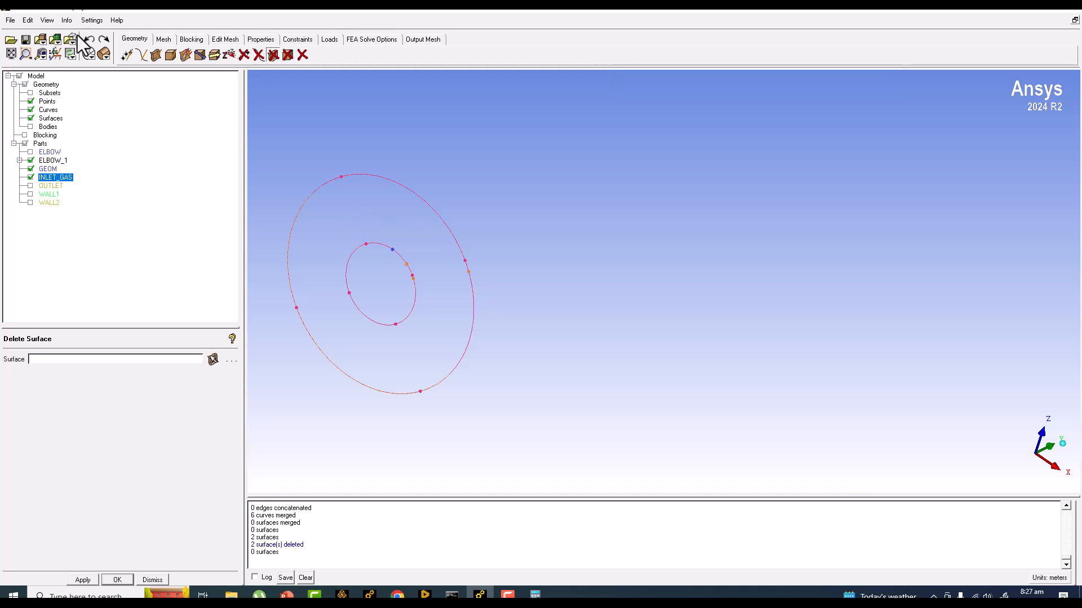
Undo the surface deletion and the segmentation of the gas inlet face.
{"action": "key", "text": "ctrl+z"}
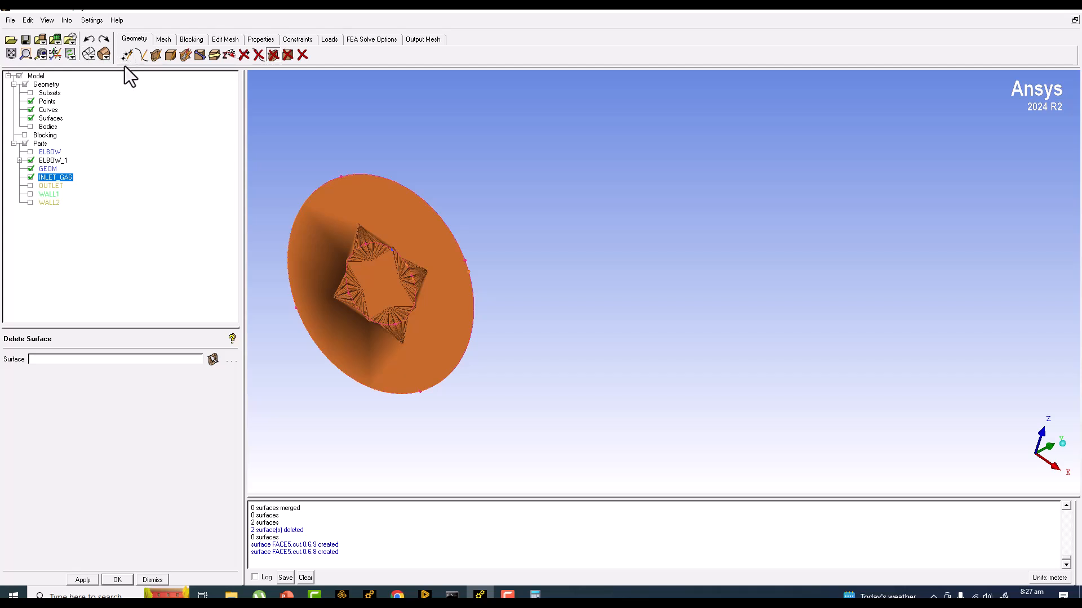
{"action": "left_click", "coordinate": [88, 38]}
{"action": "left_click", "coordinate": [89, 40]}
{"action": "left_click", "coordinate": [88, 39]}
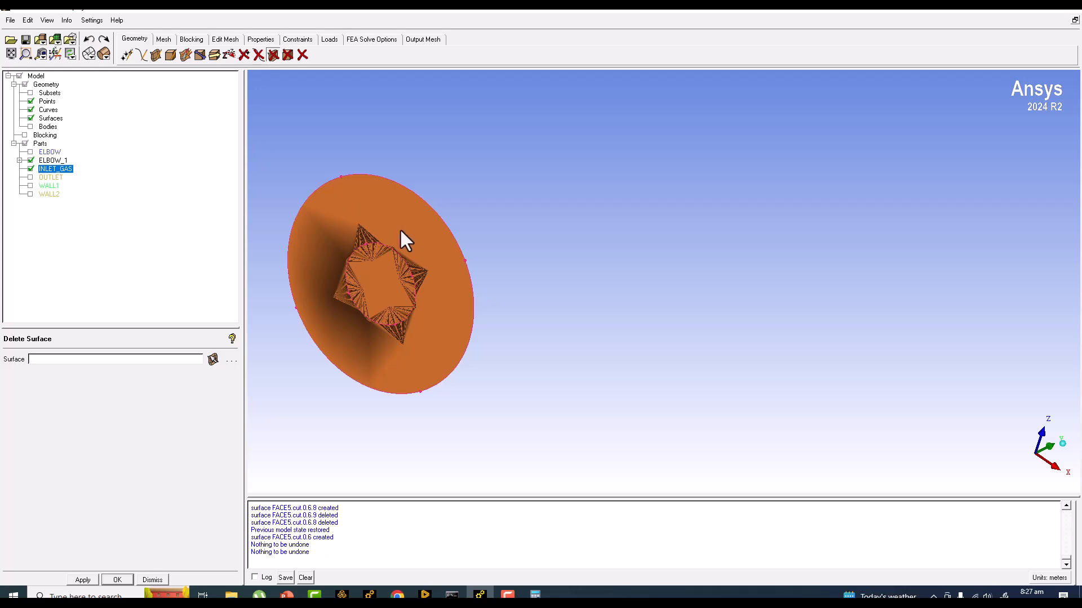
Delete the distorted gas inlet surface, keeping the inner and outer circle curves.
{"action": "middle_click_drag", "start_coordinate": [401, 236], "coordinate": [458, 285]}
{"action": "left_click", "coordinate": [274, 55]}
{"action": "left_click", "coordinate": [423, 276]}
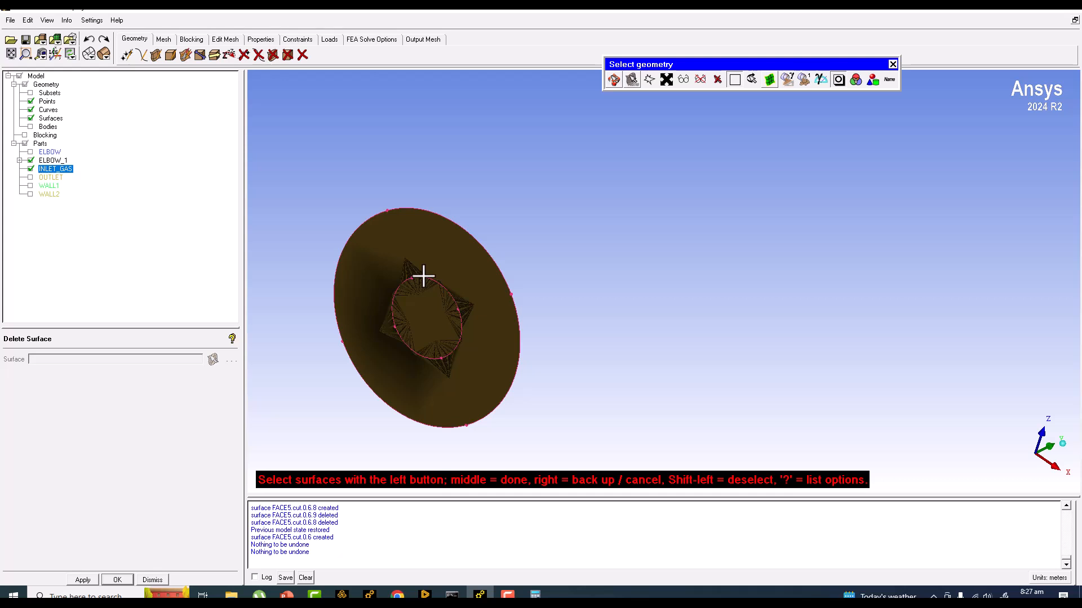
{"action": "middle_click", "coordinate": [413, 299]}
{"action": "middle_click", "coordinate": [471, 265]}
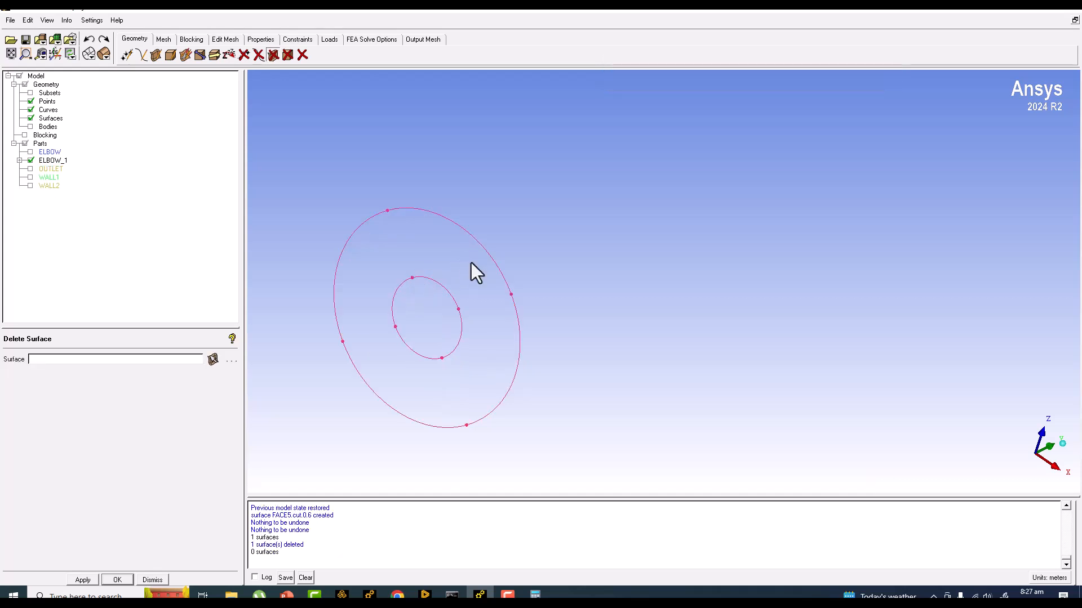
Create simple surfaces from all curves of the inlet's outer and inner circles, using the From 2-4 Curves method with tolerance 0.01.
{"action": "left_click", "coordinate": [156, 55]}
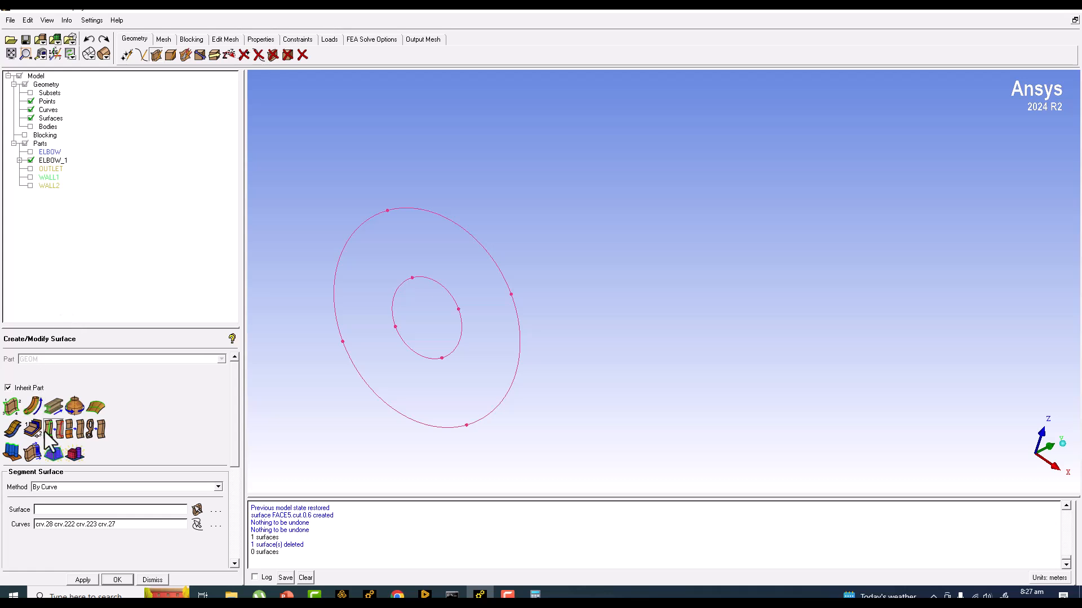
{"action": "left_click", "coordinate": [11, 406]}
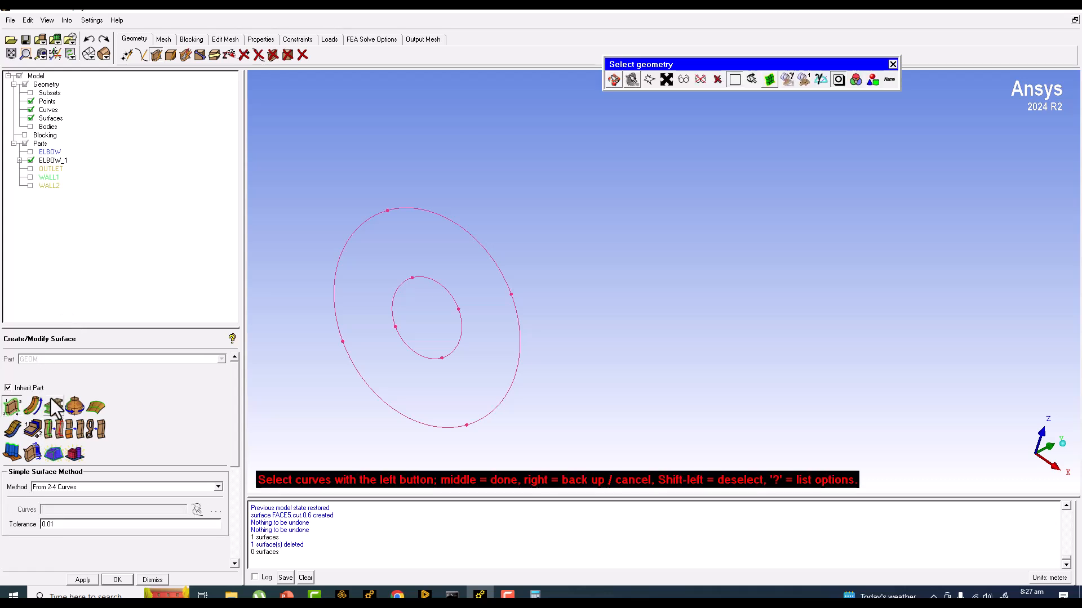
{"action": "left_click", "coordinate": [343, 254]}
{"action": "left_click", "coordinate": [484, 252]}
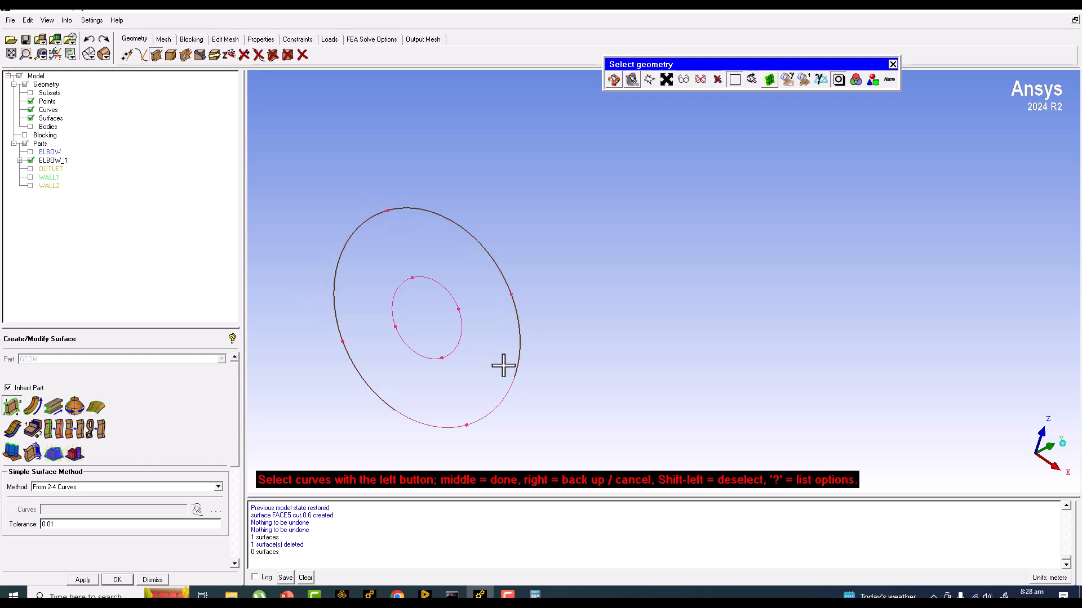
{"action": "left_click", "coordinate": [475, 428]}
{"action": "left_click", "coordinate": [412, 351]}
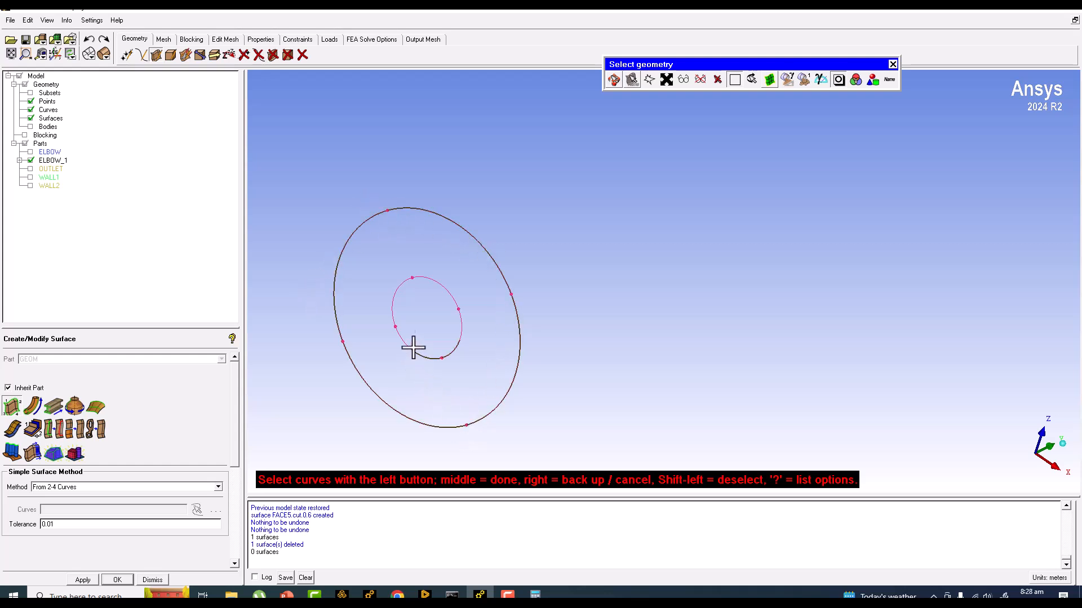
{"action": "left_click", "coordinate": [434, 276]}
{"action": "left_click", "coordinate": [460, 315]}
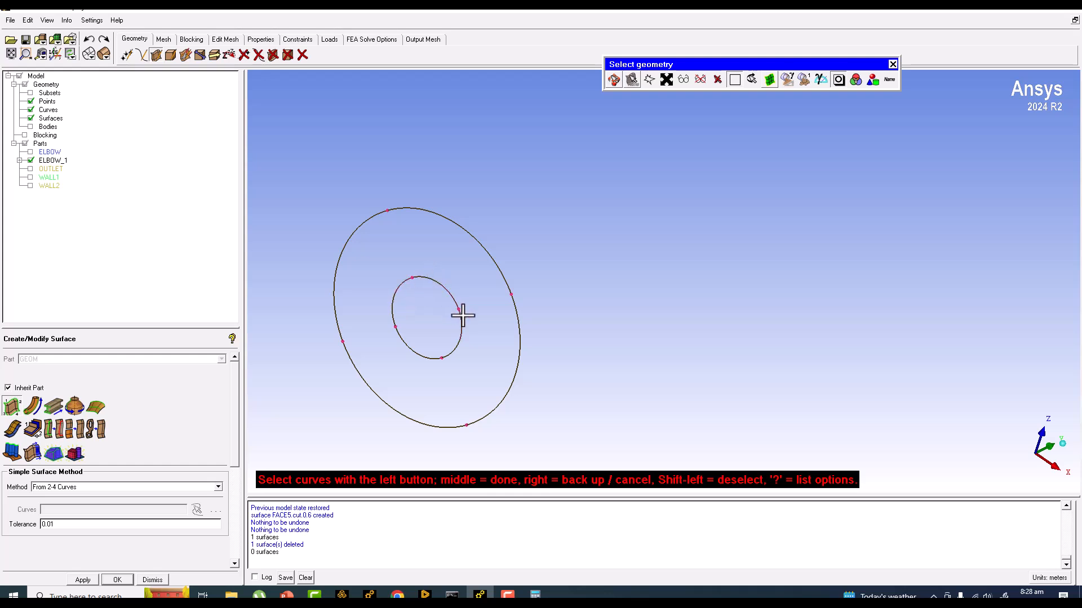
{"action": "middle_click", "coordinate": [475, 329]}
{"action": "middle_click", "coordinate": [475, 330]}
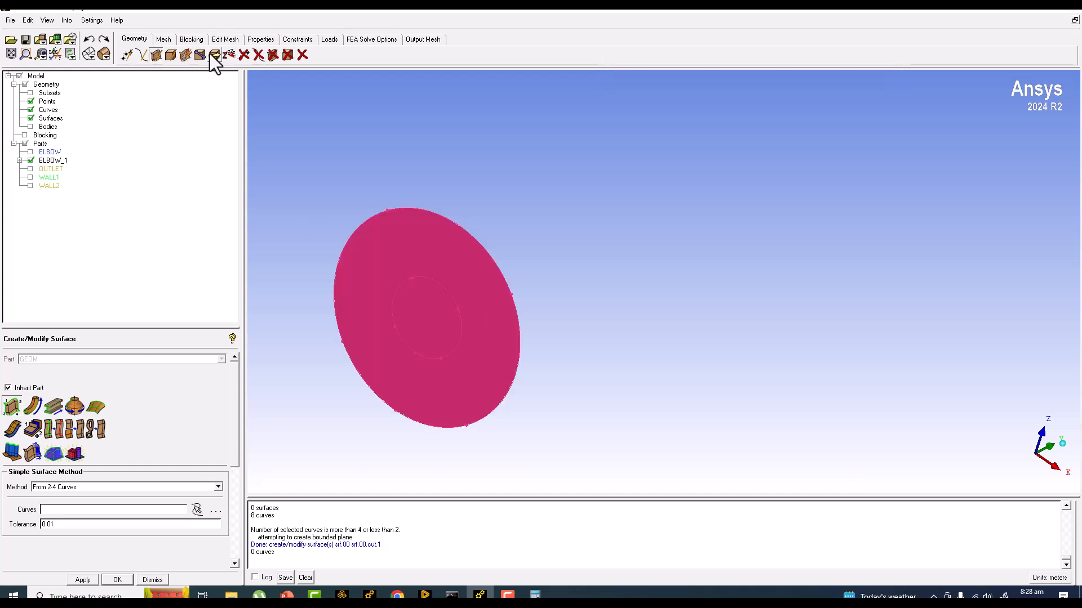
{"action": "left_click", "coordinate": [273, 59]}
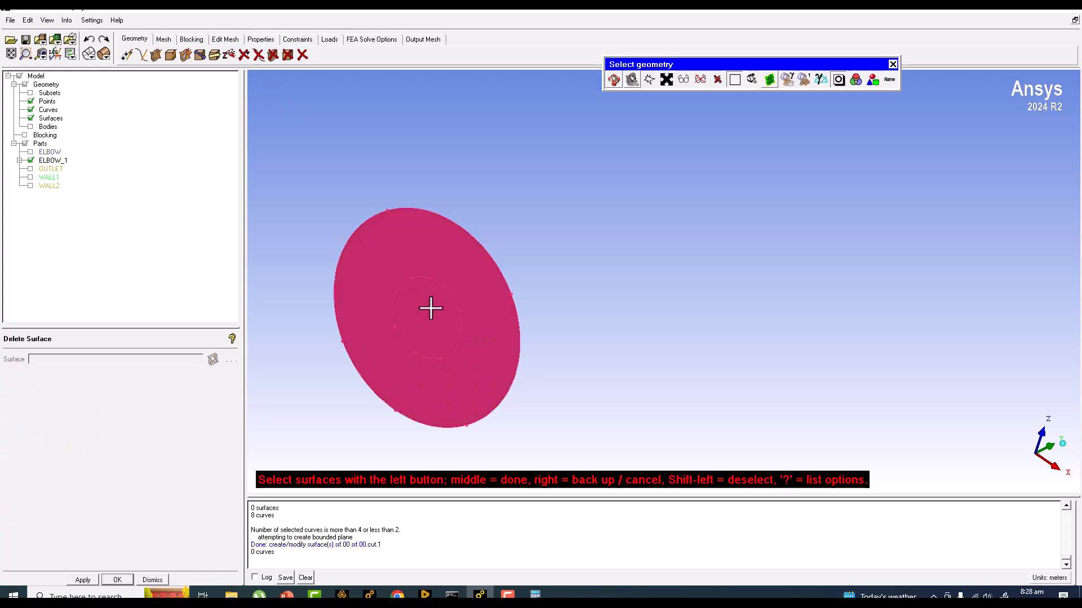
{"action": "middle_click", "coordinate": [420, 268]}
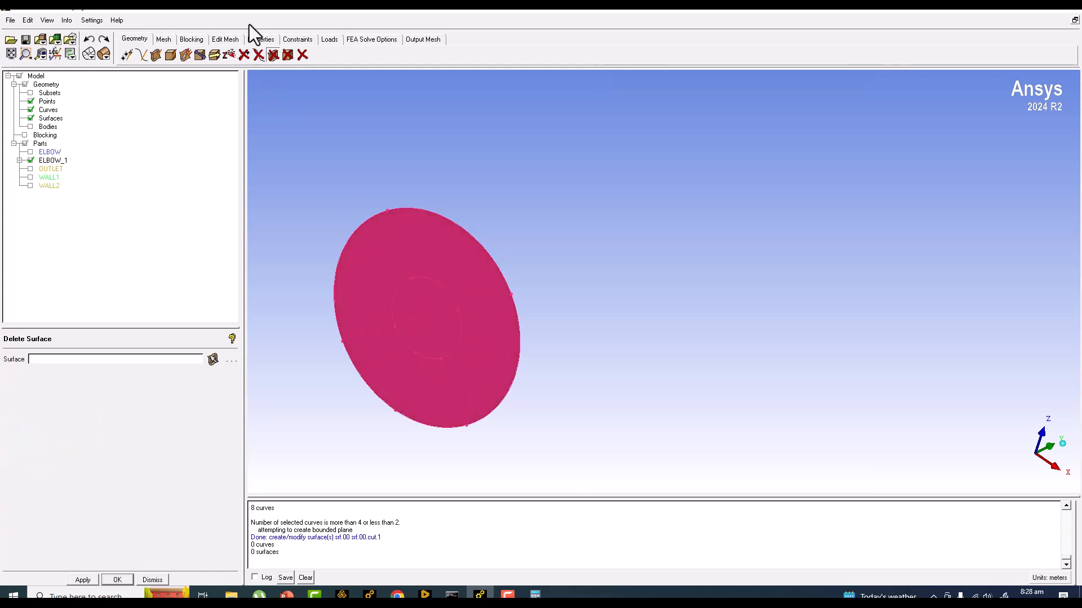
{"action": "left_click", "coordinate": [273, 57]}
{"action": "middle_click", "coordinate": [474, 215]}
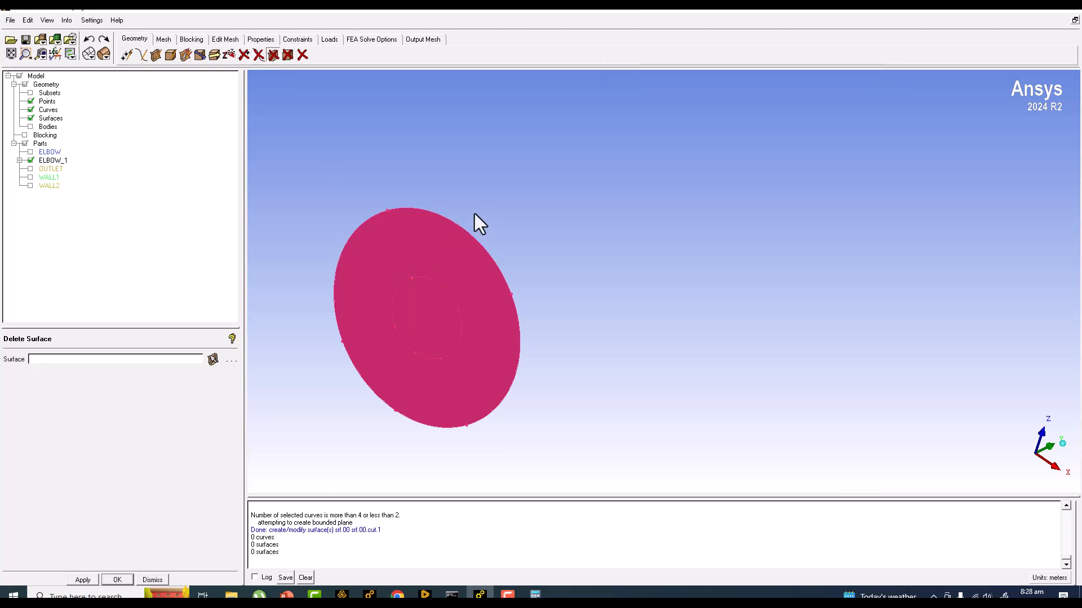
Create a part named Inlet_gas from the surface inside the inner circle, limiting the selection to surfaces.
{"action": "right_click", "coordinate": [39, 143]}
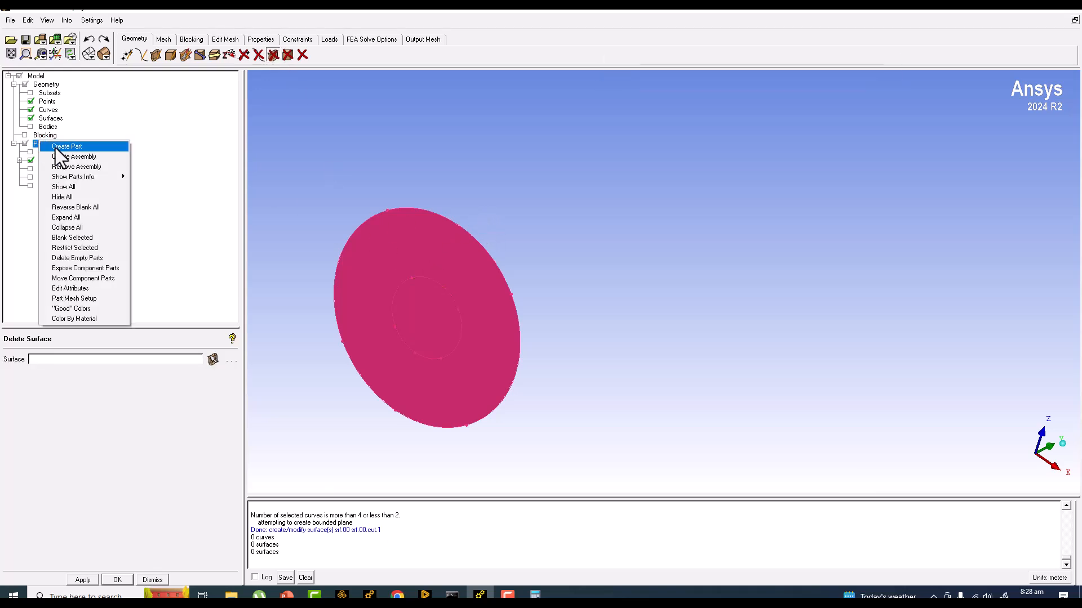
{"action": "left_click", "coordinate": [62, 151]}
{"action": "left_click_drag", "start_coordinate": [42, 358], "coordinate": [2, 359]}
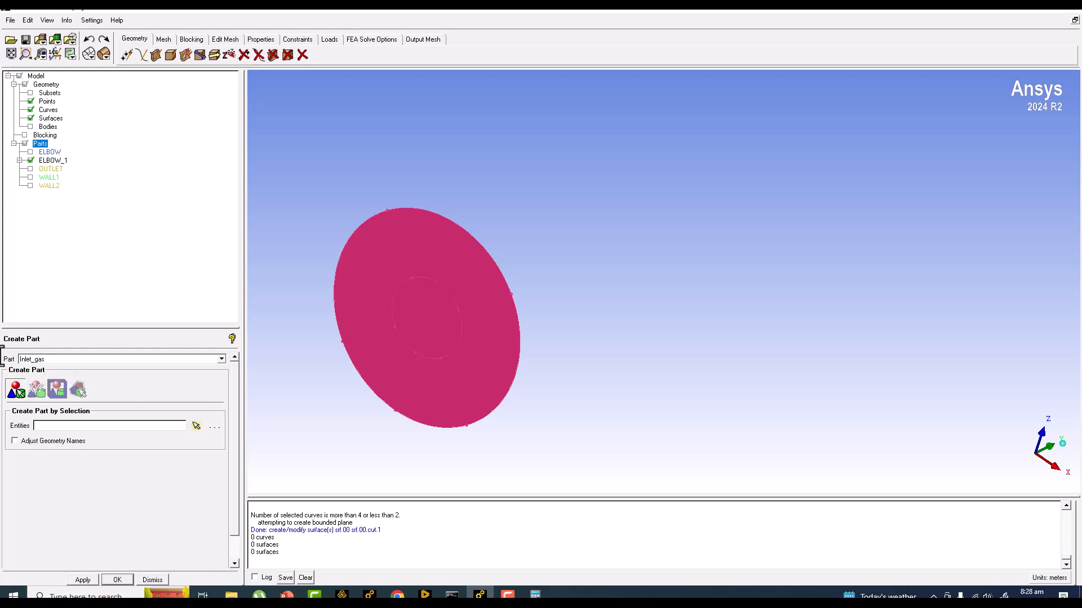
{"action": "left_click", "coordinate": [15, 389]}
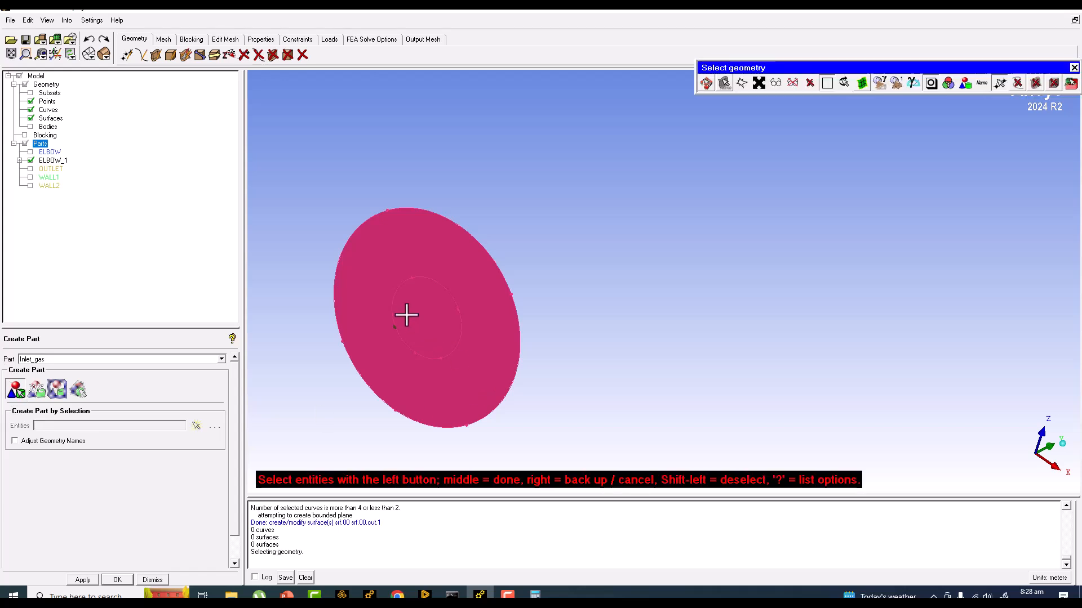
{"action": "left_click", "coordinate": [1011, 81]}
{"action": "left_click", "coordinate": [1000, 81]}
{"action": "left_click", "coordinate": [1018, 82]}
{"action": "left_click", "coordinate": [1035, 82]}
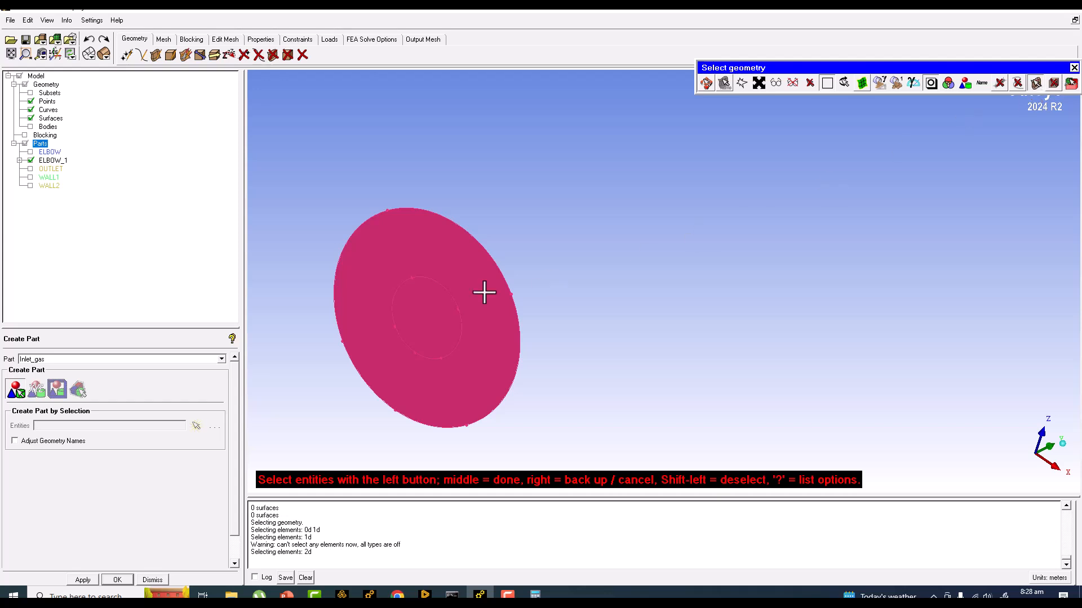
{"action": "left_click", "coordinate": [428, 318]}
{"action": "middle_click", "coordinate": [388, 330]}
{"action": "middle_click", "coordinate": [388, 330]}
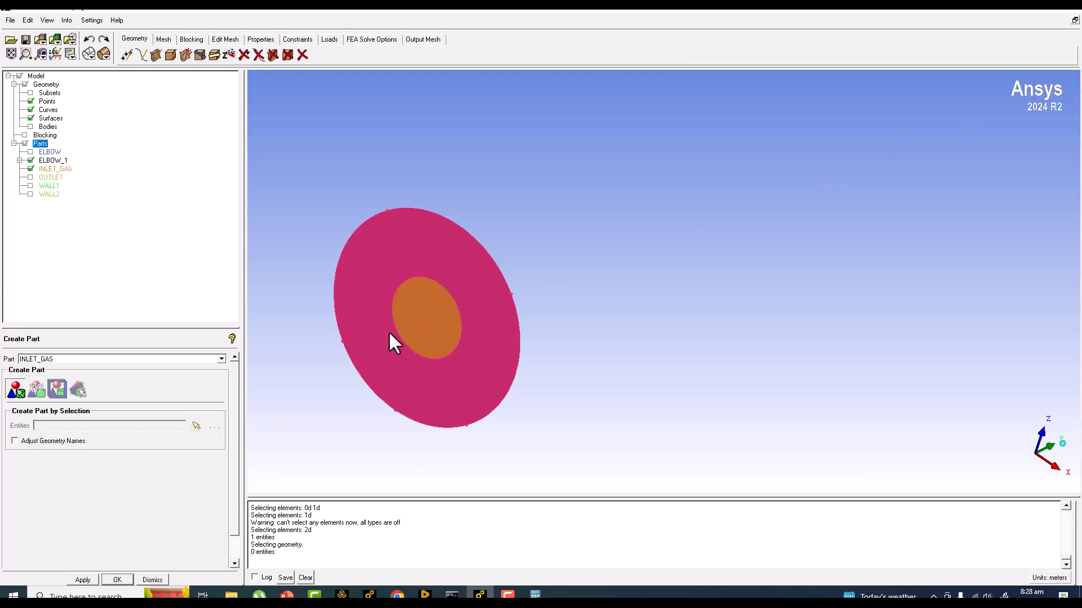
Hide the gas inlet, create a part named INLET_liquid from the remaining ring surface, and save the project.
{"action": "left_click", "coordinate": [29, 169]}
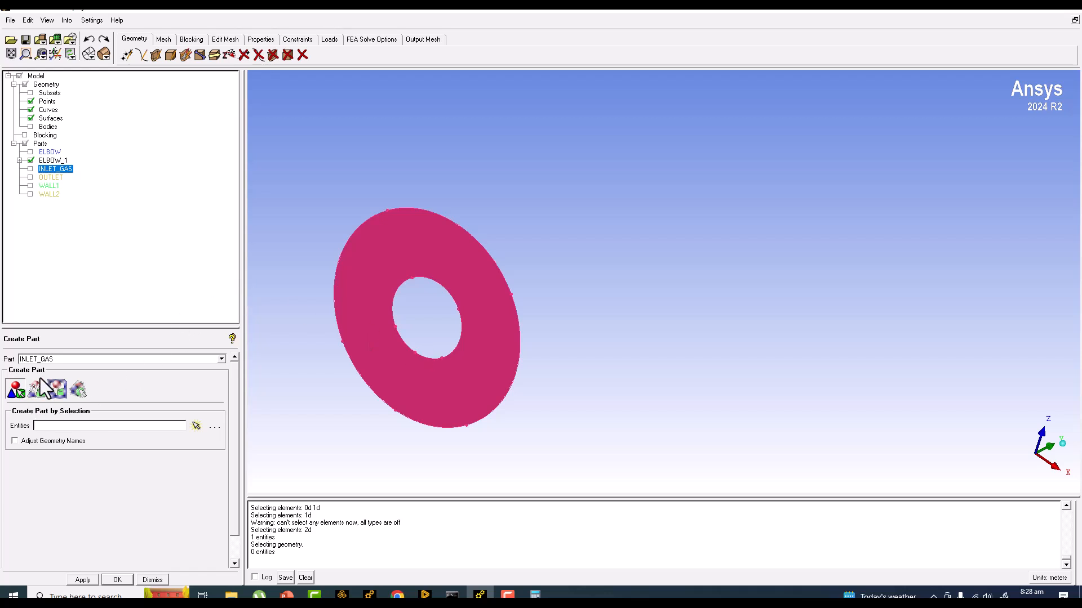
{"action": "left_click_drag", "start_coordinate": [40, 359], "coordinate": [116, 360]}
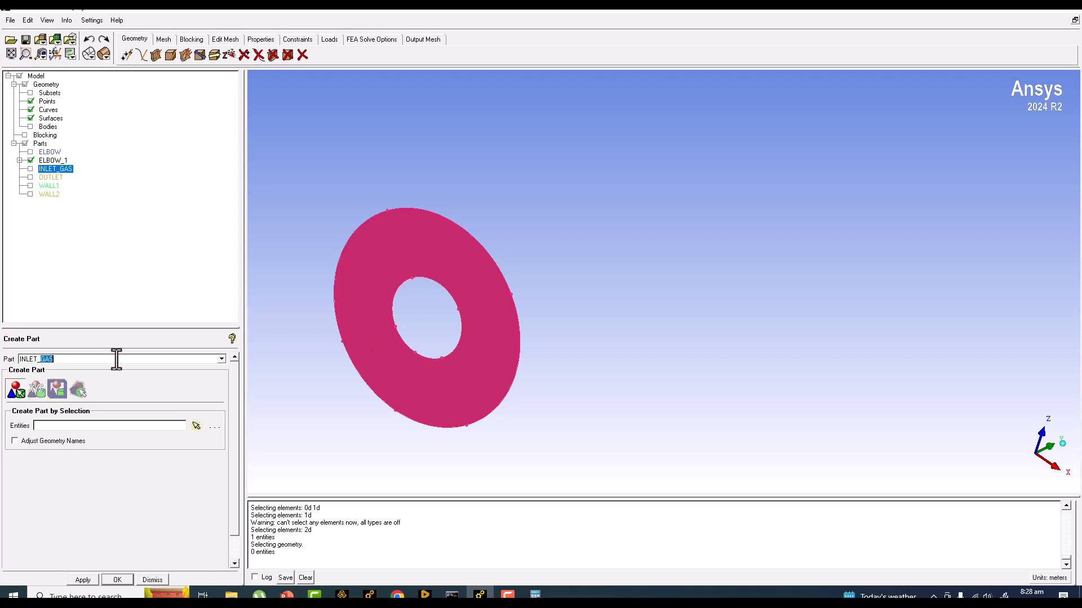
{"action": "type", "text": "liquid"}
{"action": "left_click", "coordinate": [17, 389]}
{"action": "middle_click", "coordinate": [408, 231]}
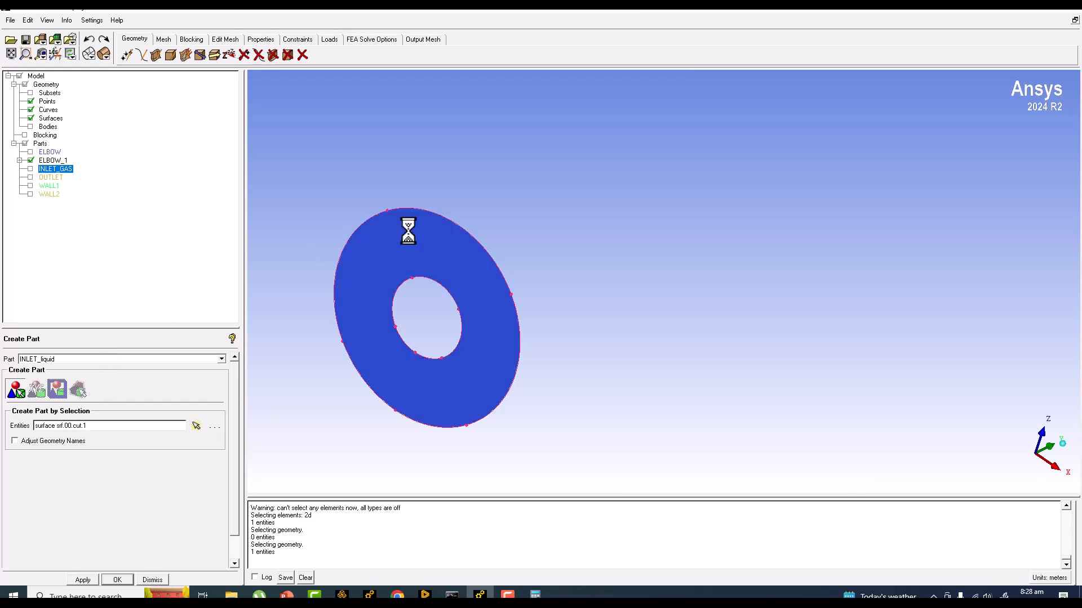
{"action": "left_click", "coordinate": [24, 40]}
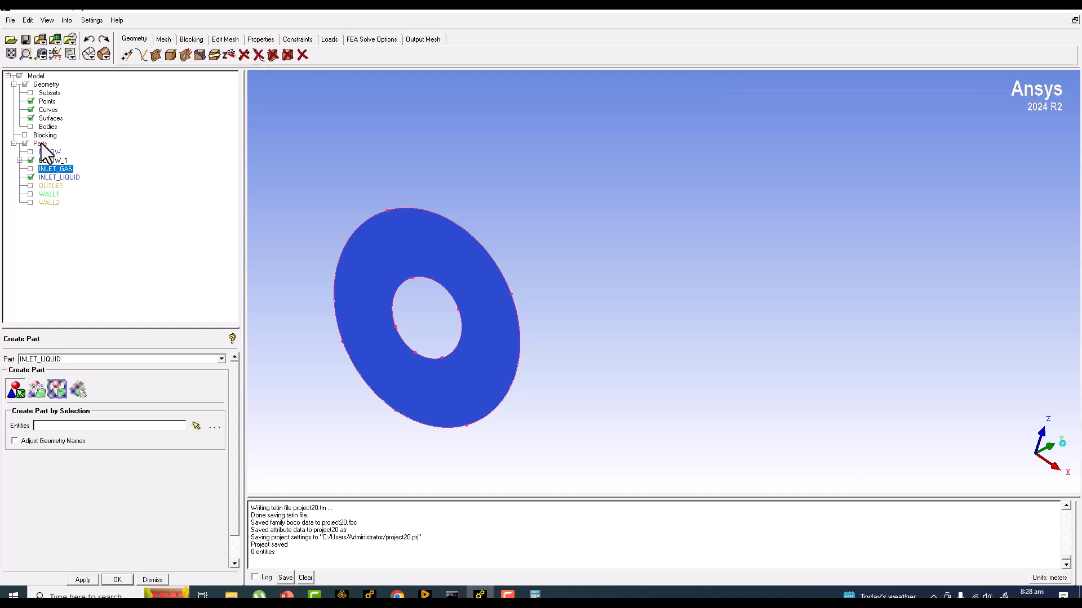
Recolour the parts and show the INLET_GAS, INLET_LIQUID, OUTLET, WALL1 and WALL2 parts together.
{"action": "right_click", "coordinate": [42, 143]}
{"action": "left_click", "coordinate": [68, 308]}
{"action": "left_click", "coordinate": [31, 169]}
{"action": "left_click", "coordinate": [30, 177]}
{"action": "left_click", "coordinate": [30, 185]}
{"action": "left_click", "coordinate": [30, 194]}
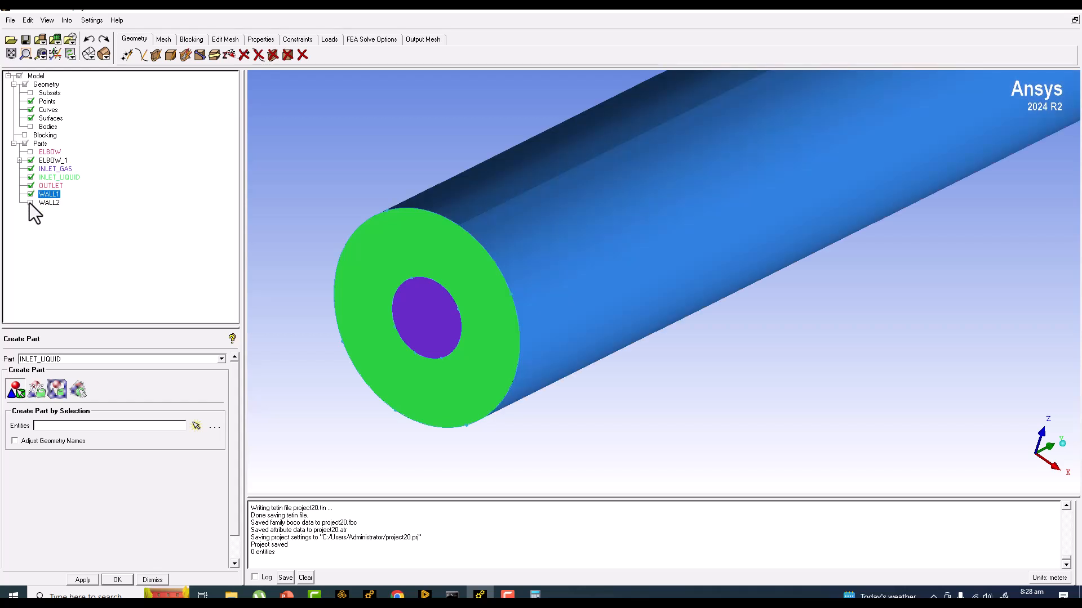
{"action": "right_click_drag", "start_coordinate": [403, 199], "coordinate": [514, 287]}
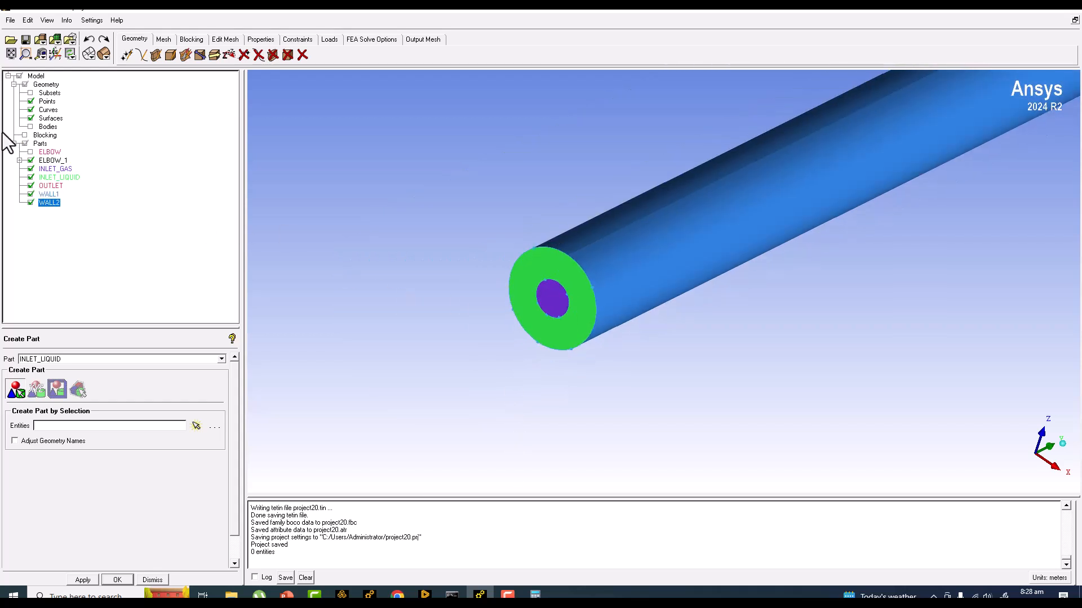
Hide the geometry's surfaces so that only the points and curves are displayed around the inlet circles.
{"action": "left_click", "coordinate": [31, 118]}
{"action": "right_click_drag", "start_coordinate": [602, 360], "coordinate": [603, 212]}
{"action": "middle_click_drag", "start_coordinate": [603, 212], "coordinate": [557, 198]}
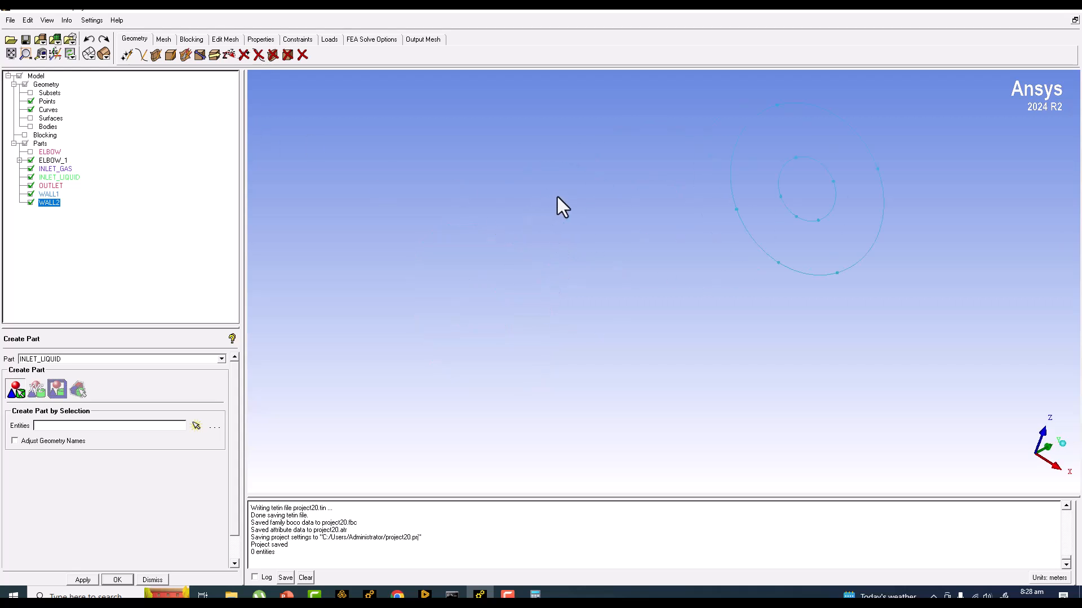
{"action": "middle_click_drag", "start_coordinate": [631, 251], "coordinate": [655, 222]}
{"action": "middle_click_drag", "start_coordinate": [731, 279], "coordinate": [627, 329]}
{"action": "scroll", "coordinate": [613, 232], "scroll_direction": "up", "scroll_amount": 4}
{"action": "scroll", "coordinate": [566, 243], "scroll_direction": "up", "scroll_amount": 2}
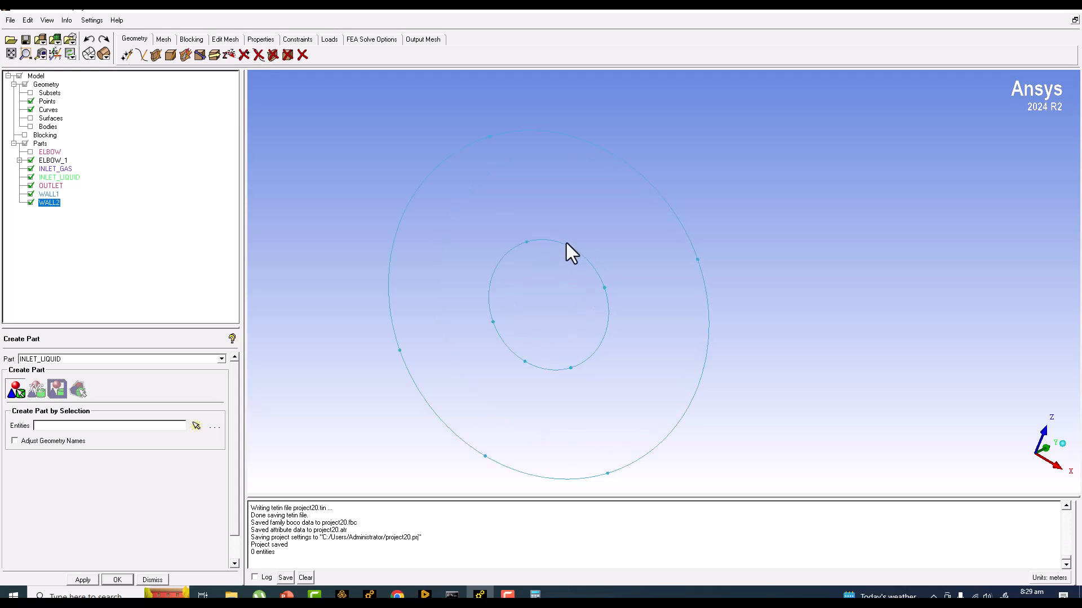
Permanently delete all points on the inlet's inner and outer circles, keeping both curves.
{"action": "left_click", "coordinate": [265, 56]}
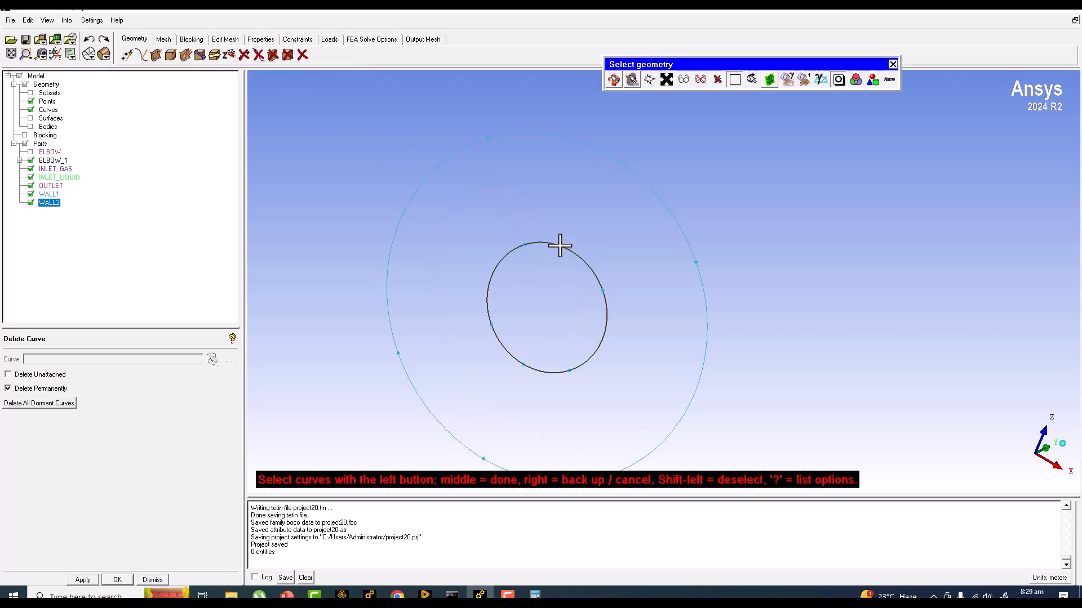
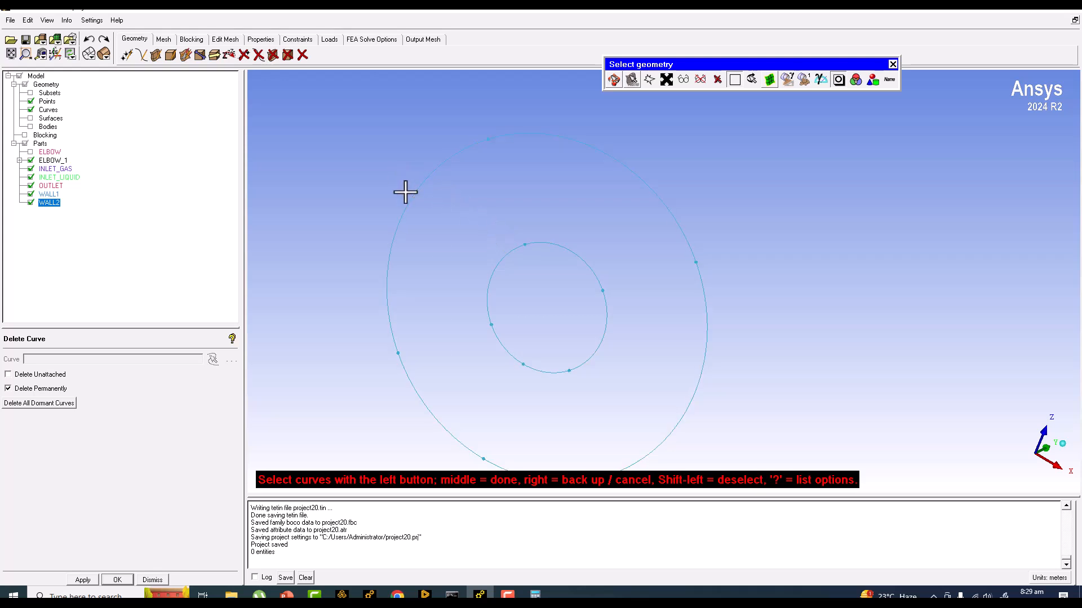
{"action": "middle_click", "coordinate": [425, 242]}
{"action": "scroll", "coordinate": [498, 184], "scroll_direction": "down", "scroll_amount": 2}
{"action": "middle_click_drag", "start_coordinate": [527, 220], "coordinate": [386, 205]}
{"action": "scroll", "coordinate": [519, 279], "scroll_direction": "down", "scroll_amount": 1}
{"action": "left_click", "coordinate": [244, 54]}
{"action": "left_click_drag", "start_coordinate": [376, 140], "coordinate": [696, 378]}
{"action": "middle_click", "coordinate": [696, 378]}
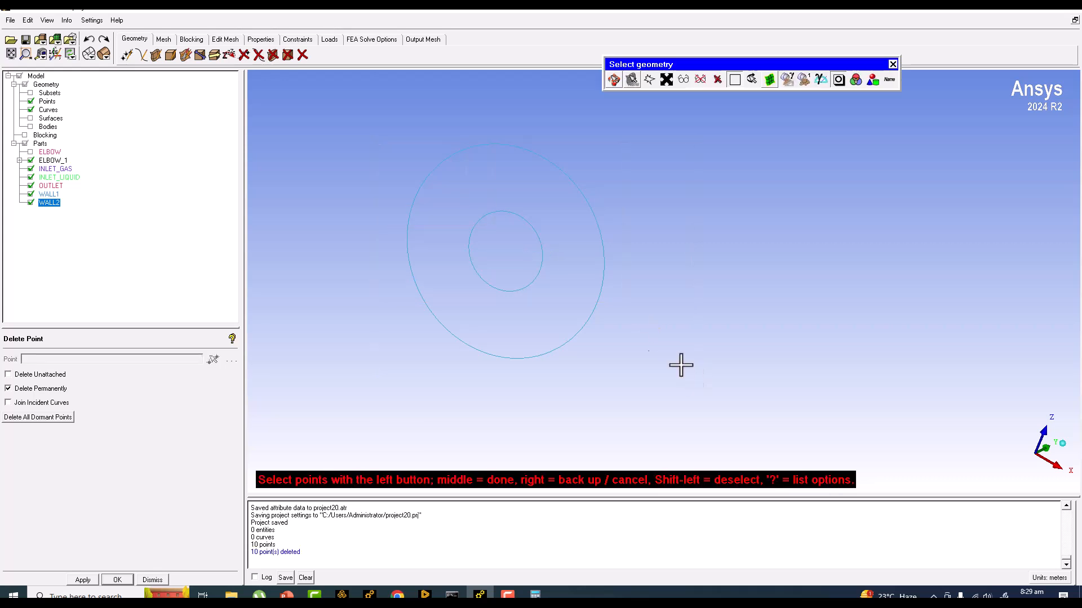
Choose the inlet's inner circle as the target curve for Project Points to Curves.
{"action": "scroll", "coordinate": [677, 364], "scroll_direction": "down", "scroll_amount": 2}
{"action": "scroll", "coordinate": [698, 322], "scroll_direction": "down", "scroll_amount": 2}
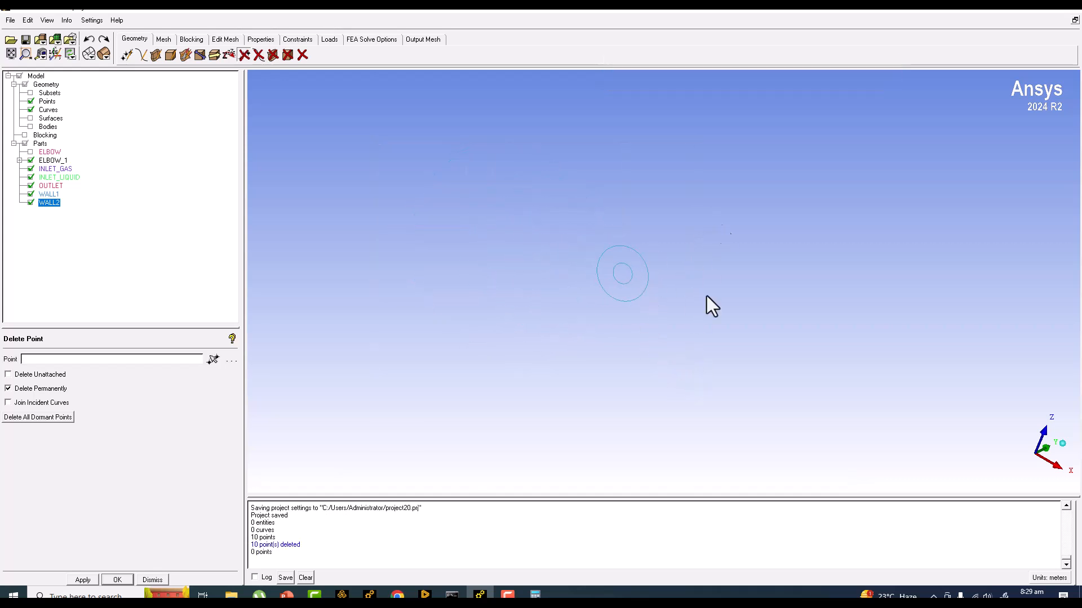
{"action": "middle_click_drag", "start_coordinate": [828, 141], "coordinate": [661, 212]}
{"action": "scroll", "coordinate": [691, 339], "scroll_direction": "down", "scroll_amount": 3}
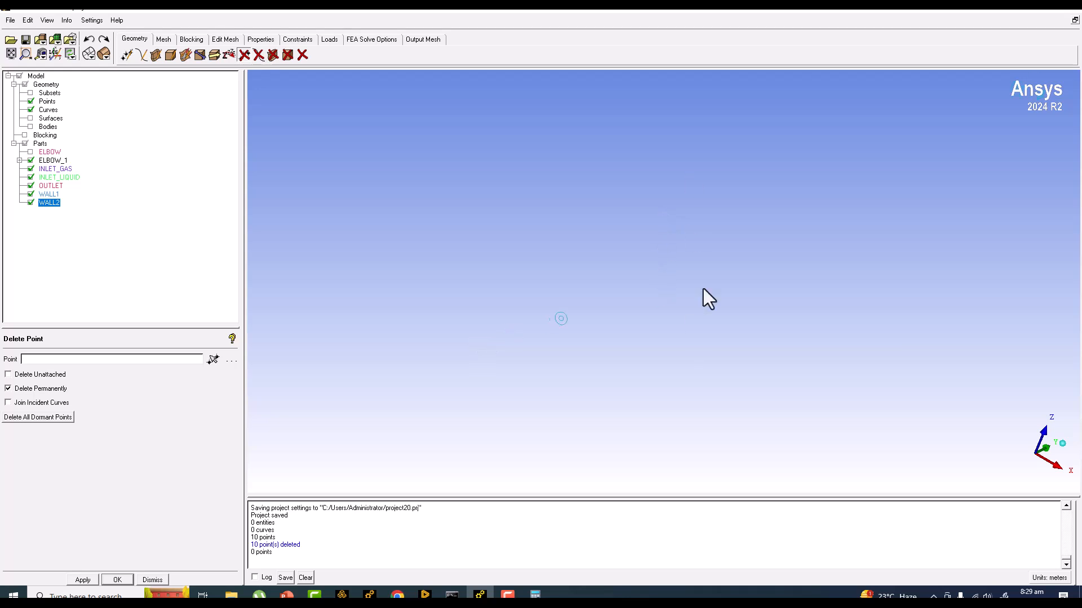
{"action": "middle_click_drag", "start_coordinate": [818, 301], "coordinate": [682, 346]}
{"action": "right_click_drag", "start_coordinate": [683, 346], "coordinate": [742, 141]}
{"action": "middle_click_drag", "start_coordinate": [751, 243], "coordinate": [610, 319]}
{"action": "right_click_drag", "start_coordinate": [611, 319], "coordinate": [651, 244]}
{"action": "scroll", "coordinate": [681, 369], "scroll_direction": "down", "scroll_amount": 2}
{"action": "middle_click_drag", "start_coordinate": [753, 350], "coordinate": [879, 248]}
{"action": "middle_click_drag", "start_coordinate": [569, 407], "coordinate": [781, 319]}
{"action": "middle_click_drag", "start_coordinate": [482, 302], "coordinate": [761, 269]}
{"action": "right_click_drag", "start_coordinate": [676, 351], "coordinate": [635, 320]}
{"action": "middle_click_drag", "start_coordinate": [690, 422], "coordinate": [518, 386]}
{"action": "right_click_drag", "start_coordinate": [519, 386], "coordinate": [507, 361]}
{"action": "left_click", "coordinate": [132, 55]}
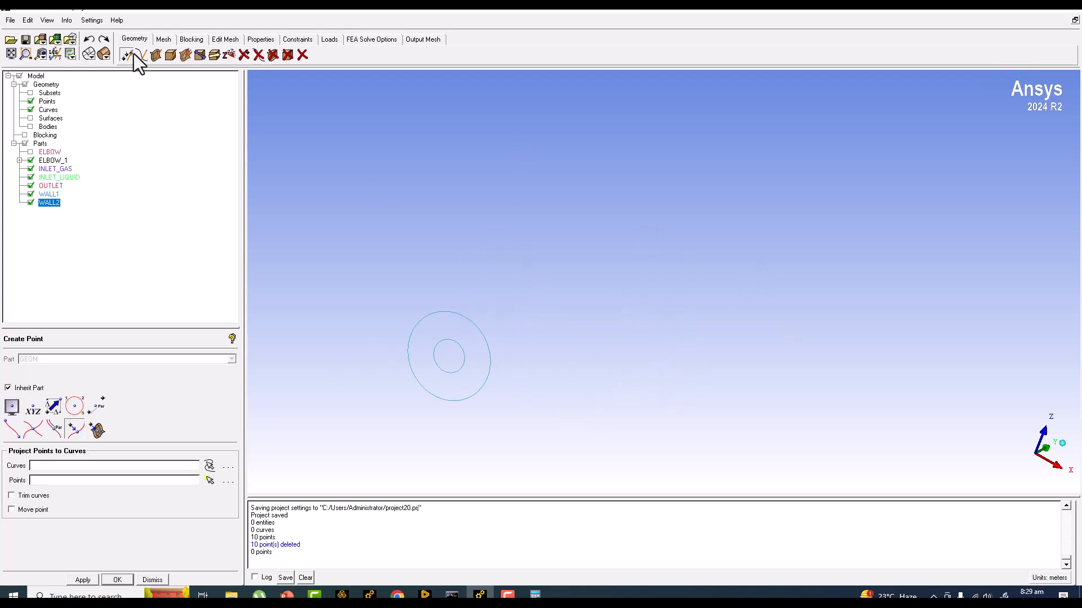
{"action": "left_click", "coordinate": [56, 430]}
{"action": "left_click", "coordinate": [72, 431]}
{"action": "left_click", "coordinate": [434, 346]}
{"action": "middle_click", "coordinate": [574, 280]}
{"action": "right_click", "coordinate": [622, 233]}
Project the four points on the inner circle of the elbow's near cross-section onto the inlet's inner circle.
{"action": "right_click_drag", "start_coordinate": [723, 155], "coordinate": [776, 191]}
{"action": "middle_click_drag", "start_coordinate": [854, 273], "coordinate": [510, 472]}
{"action": "middle_click_drag", "start_coordinate": [754, 317], "coordinate": [677, 387]}
{"action": "scroll", "coordinate": [665, 176], "scroll_direction": "up", "scroll_amount": 5}
{"action": "middle_click_drag", "start_coordinate": [657, 259], "coordinate": [790, 129]}
{"action": "scroll", "coordinate": [682, 351], "scroll_direction": "up", "scroll_amount": 3}
{"action": "scroll", "coordinate": [682, 351], "scroll_direction": "up", "scroll_amount": 3}
{"action": "middle_click_drag", "start_coordinate": [611, 325], "coordinate": [502, 227]}
{"action": "scroll", "coordinate": [502, 309], "scroll_direction": "up", "scroll_amount": 6}
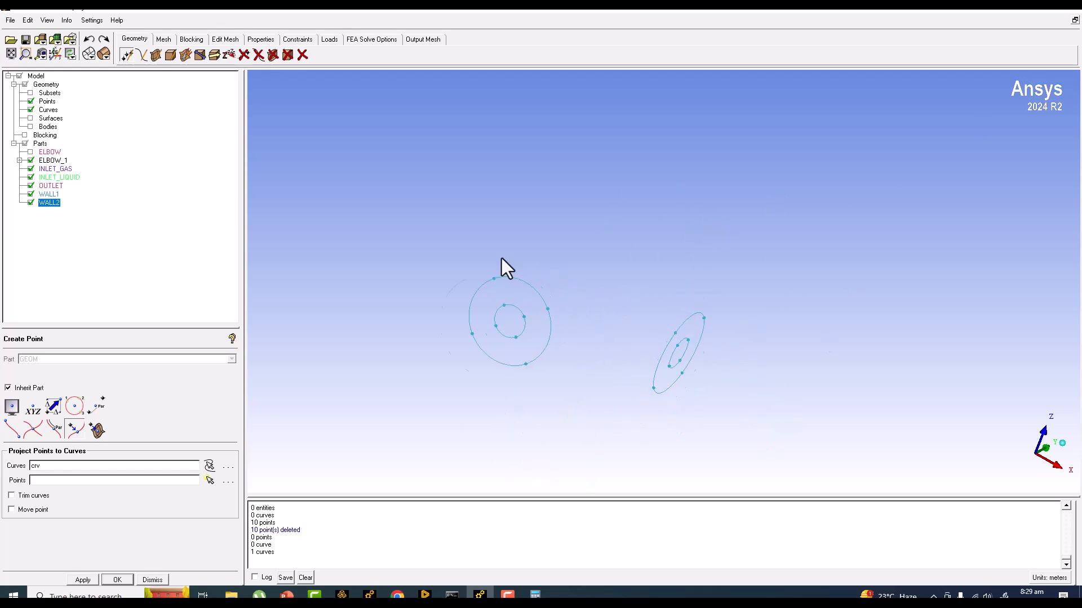
{"action": "left_click", "coordinate": [209, 481]}
{"action": "left_click", "coordinate": [462, 311]}
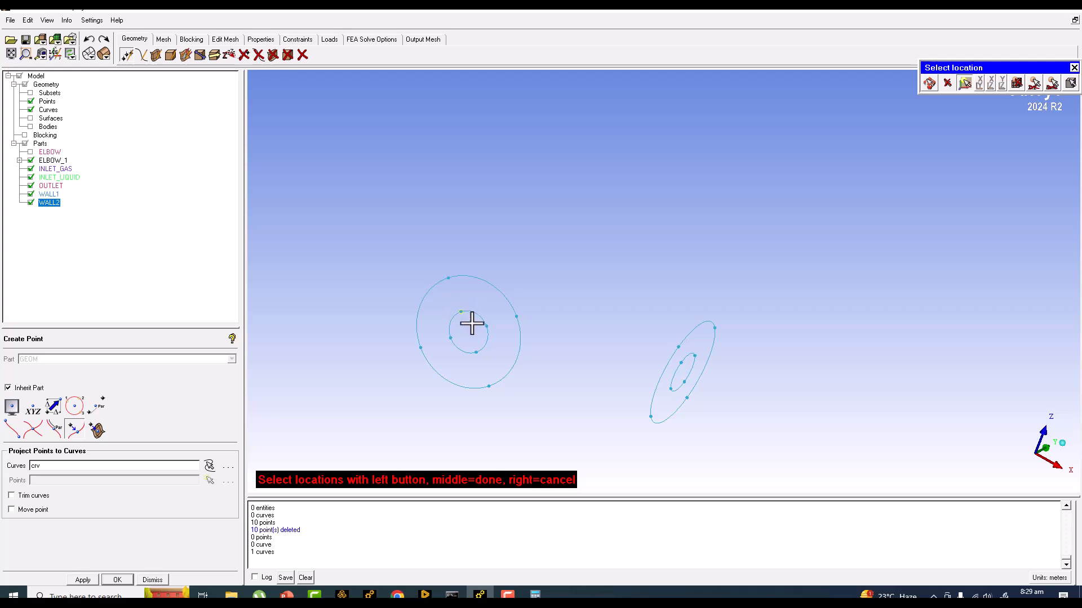
{"action": "left_click", "coordinate": [486, 326]}
{"action": "left_click", "coordinate": [476, 354]}
{"action": "left_click", "coordinate": [447, 339]}
{"action": "middle_click", "coordinate": [439, 340]}
{"action": "middle_click", "coordinate": [447, 318]}
Choose the inlet's outer circle as the target curve for the next point projection.
{"action": "scroll", "coordinate": [583, 219], "scroll_direction": "down", "scroll_amount": 8}
{"action": "middle_click_drag", "start_coordinate": [485, 346], "coordinate": [726, 208]}
{"action": "scroll", "coordinate": [541, 364], "scroll_direction": "down", "scroll_amount": 4}
{"action": "middle_click_drag", "start_coordinate": [561, 370], "coordinate": [664, 324]}
{"action": "scroll", "coordinate": [597, 259], "scroll_direction": "up", "scroll_amount": 10}
{"action": "middle_click_drag", "start_coordinate": [405, 491], "coordinate": [566, 424]}
{"action": "right_click_drag", "start_coordinate": [566, 423], "coordinate": [576, 218]}
{"action": "right_click_drag", "start_coordinate": [553, 320], "coordinate": [695, 563]}
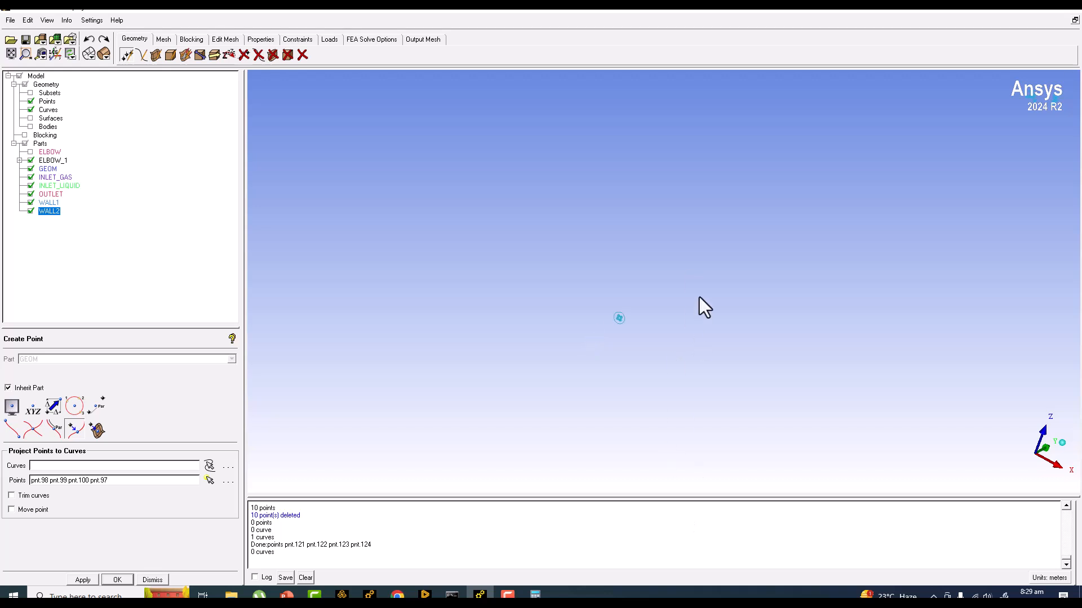
{"action": "right_click_drag", "start_coordinate": [630, 356], "coordinate": [690, 271]}
{"action": "left_click", "coordinate": [210, 465]}
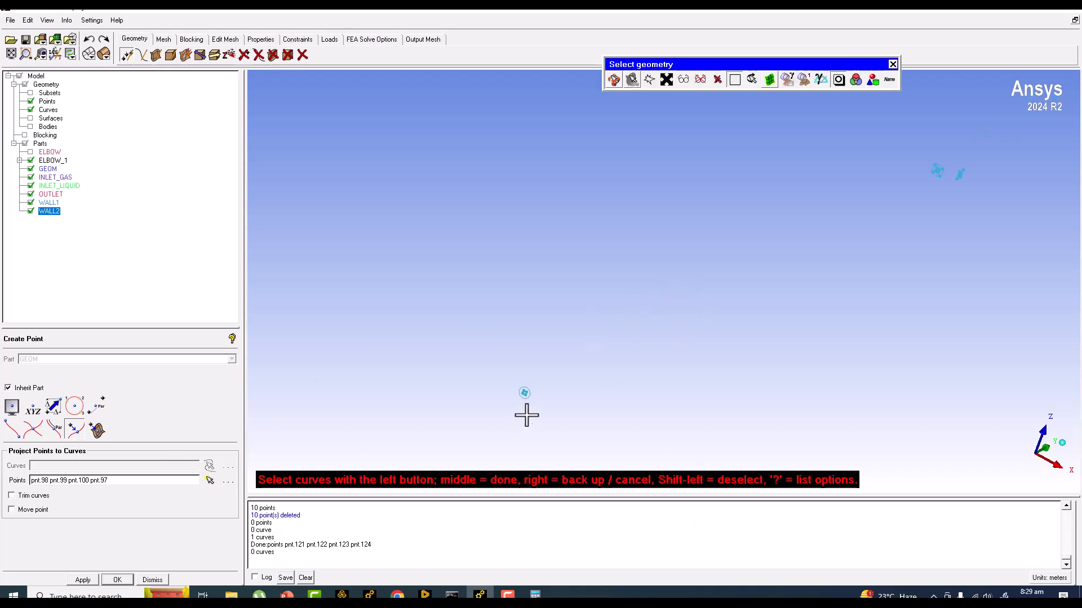
{"action": "left_click", "coordinate": [529, 393]}
{"action": "middle_click", "coordinate": [558, 375]}
{"action": "middle_click", "coordinate": [683, 302]}
Project the four outer-circle points of the elbow's near cross-section onto the inlet's outer circle, and save the project.
{"action": "scroll", "coordinate": [759, 296], "scroll_direction": "down", "scroll_amount": 2}
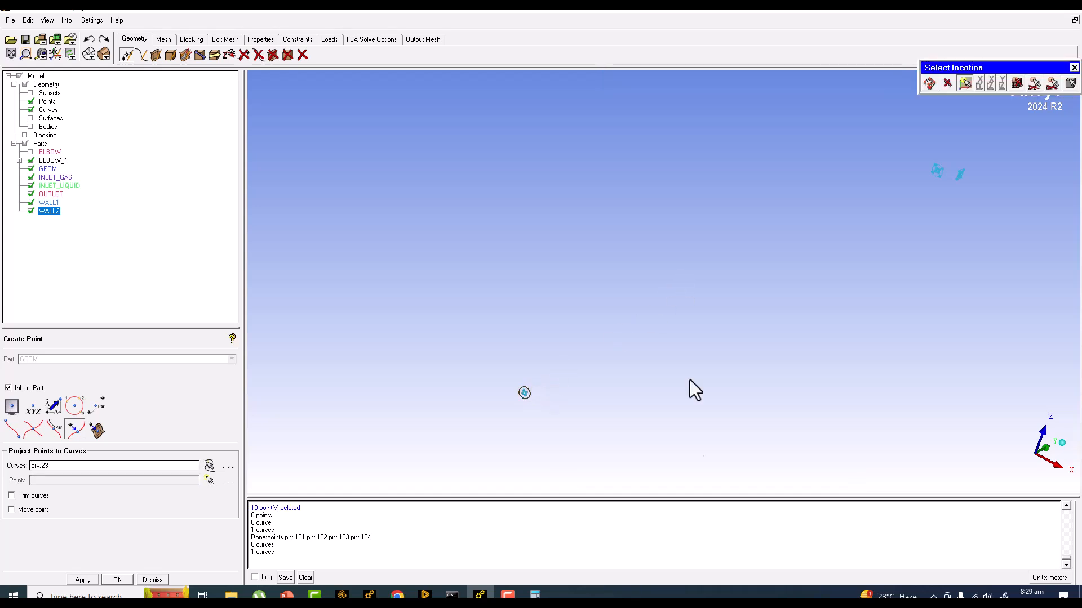
{"action": "middle_click_drag", "start_coordinate": [816, 292], "coordinate": [738, 349]}
{"action": "right_click_drag", "start_coordinate": [738, 349], "coordinate": [894, 327]}
{"action": "middle_click_drag", "start_coordinate": [957, 210], "coordinate": [621, 241]}
{"action": "right_click_drag", "start_coordinate": [621, 241], "coordinate": [542, 437]}
{"action": "middle_click_drag", "start_coordinate": [570, 348], "coordinate": [732, 316]}
{"action": "right_click_drag", "start_coordinate": [733, 316], "coordinate": [462, 375]}
{"action": "left_click", "coordinate": [214, 484]}
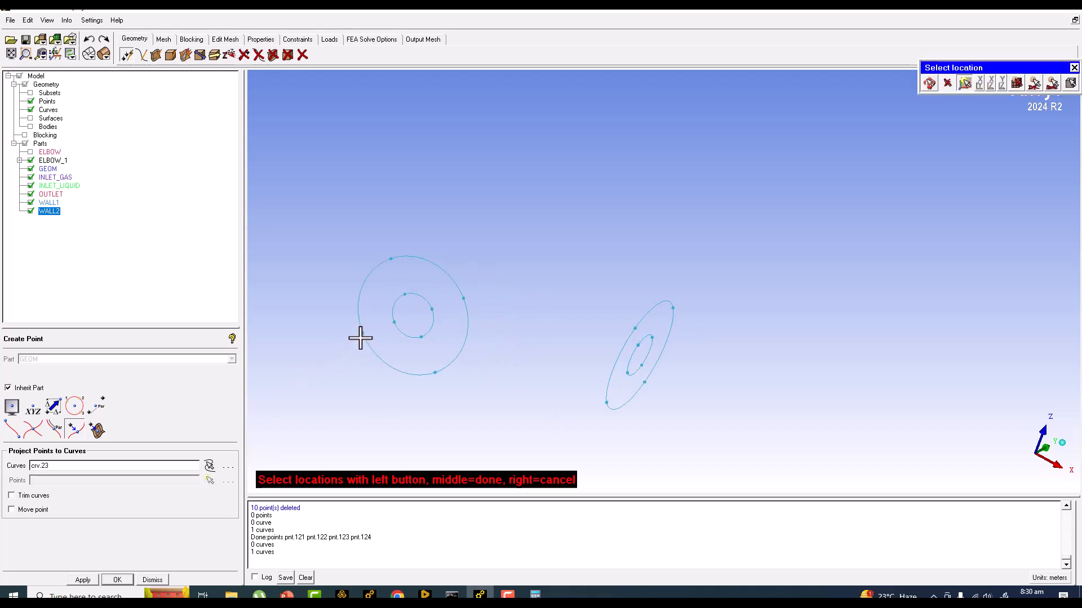
{"action": "left_click", "coordinate": [389, 257]}
{"action": "left_click", "coordinate": [461, 299]}
{"action": "left_click", "coordinate": [436, 373]}
{"action": "middle_click", "coordinate": [456, 401]}
{"action": "middle_click", "coordinate": [452, 397]}
{"action": "right_click_drag", "start_coordinate": [555, 315], "coordinate": [535, 286]}
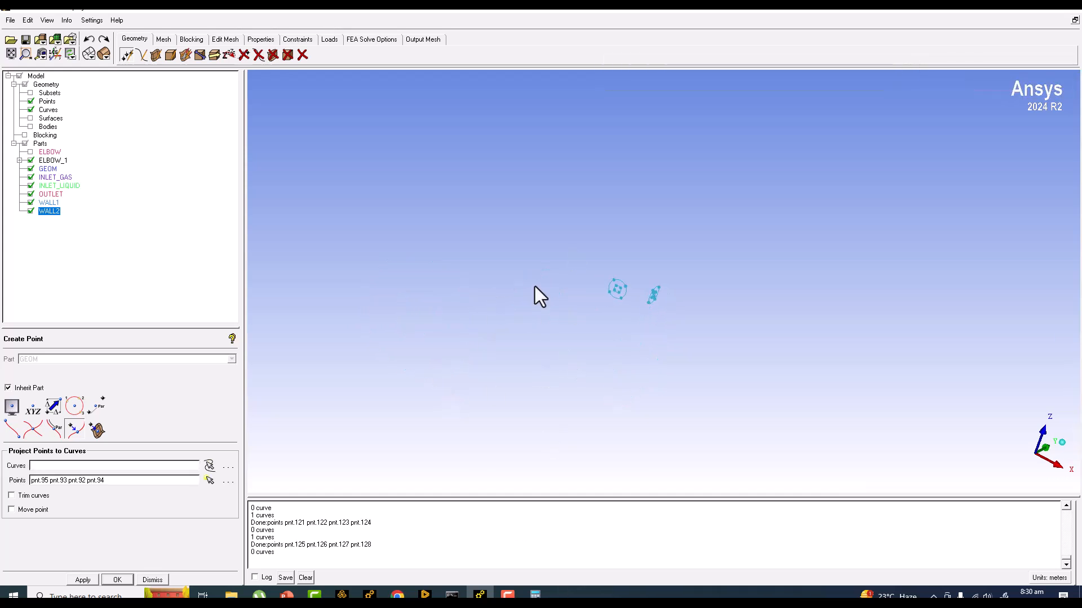
{"action": "left_click", "coordinate": [25, 39]}
Initialize a 3D Bounding Box block in the part FLUID around the whole geometry, using Initialize with settings.
{"action": "right_click_drag", "start_coordinate": [421, 312], "coordinate": [442, 432]}
{"action": "middle_click_drag", "start_coordinate": [441, 432], "coordinate": [674, 297]}
{"action": "right_click_drag", "start_coordinate": [598, 270], "coordinate": [498, 71]}
{"action": "right_click_drag", "start_coordinate": [355, 456], "coordinate": [350, 403]}
{"action": "middle_click_drag", "start_coordinate": [350, 402], "coordinate": [613, 264]}
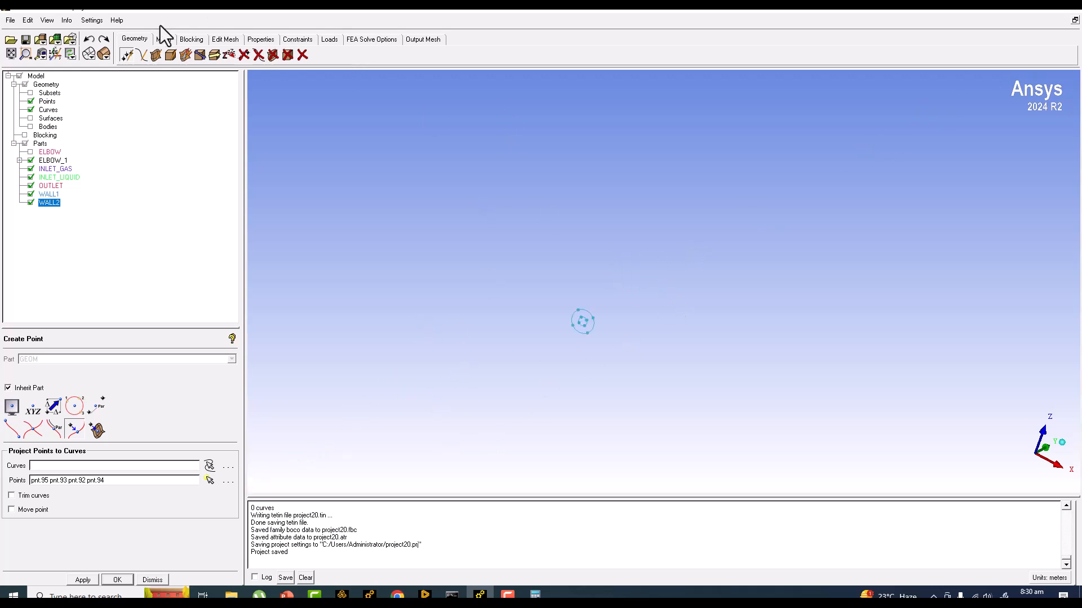
{"action": "right_click_drag", "start_coordinate": [608, 445], "coordinate": [600, 246]}
{"action": "left_click", "coordinate": [195, 38]}
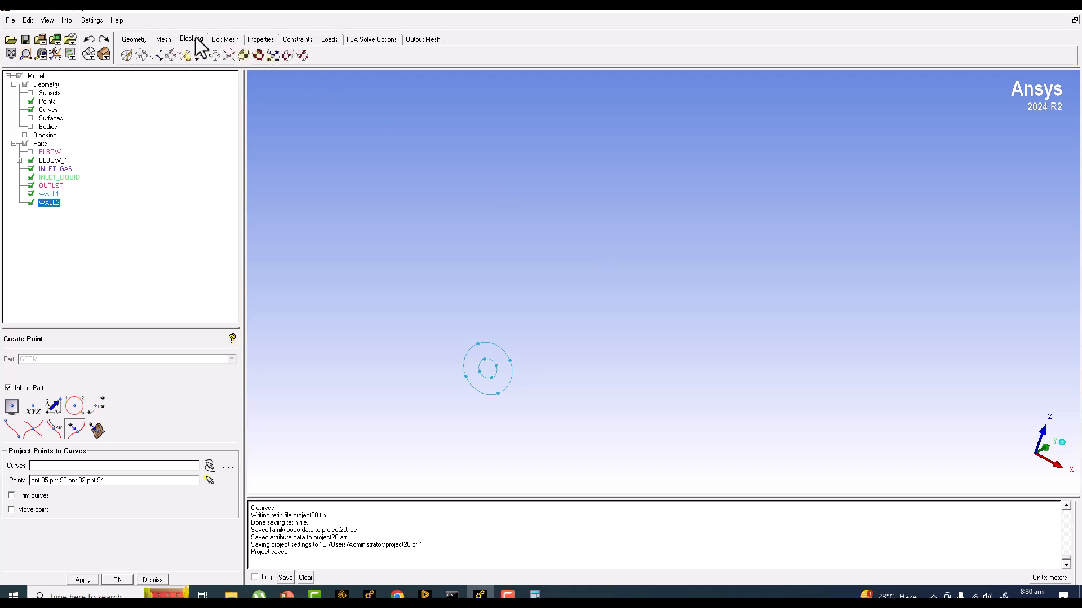
{"action": "left_click", "coordinate": [128, 57]}
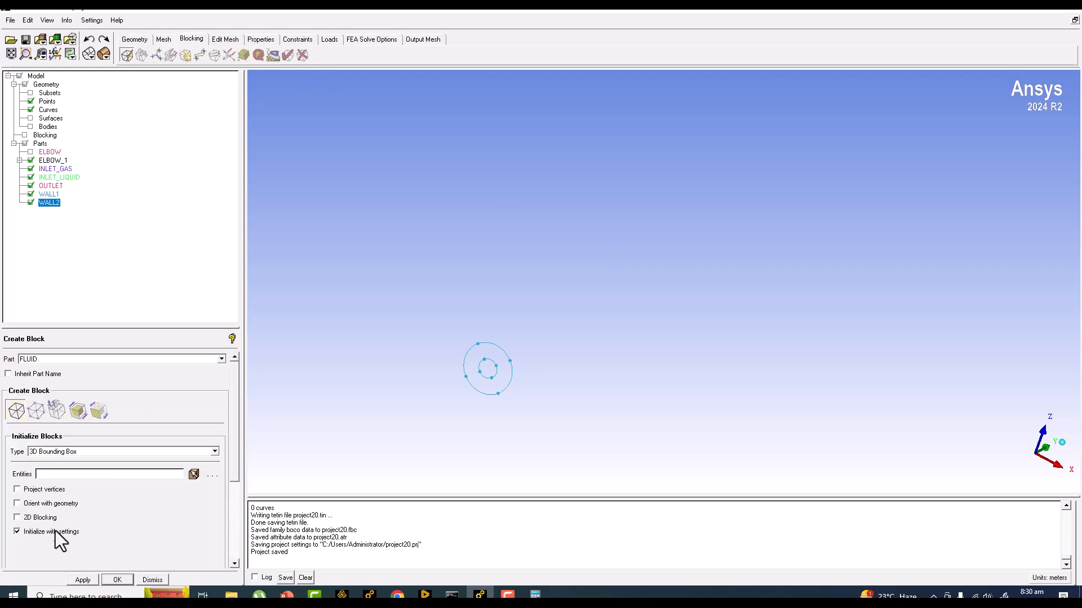
{"action": "left_click", "coordinate": [82, 580]}
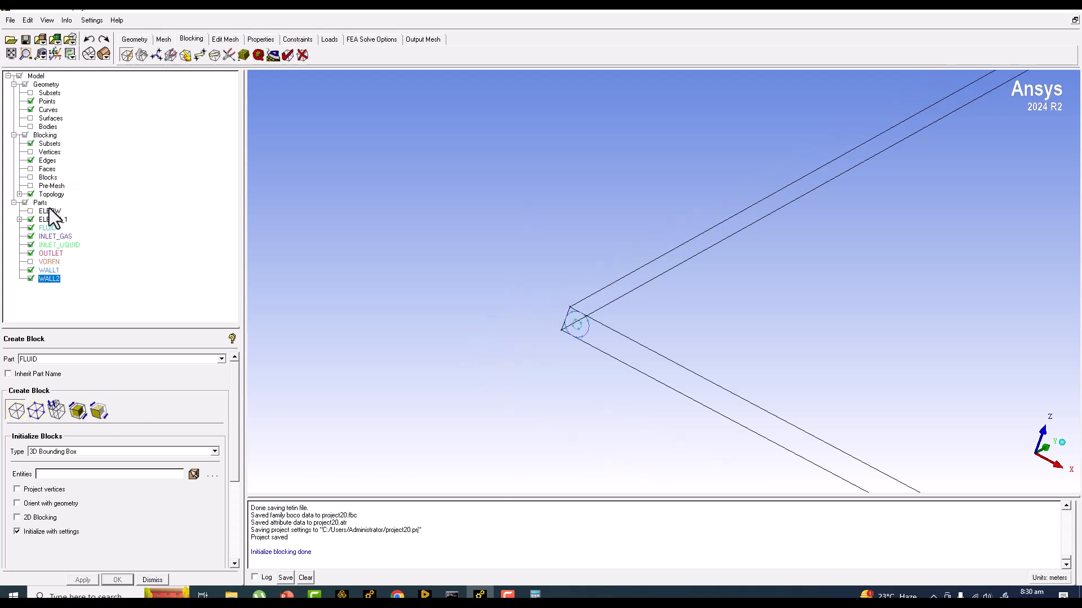
Recolor all parts of the model with the "Good" Colors scheme.
{"action": "right_click", "coordinate": [45, 205]}
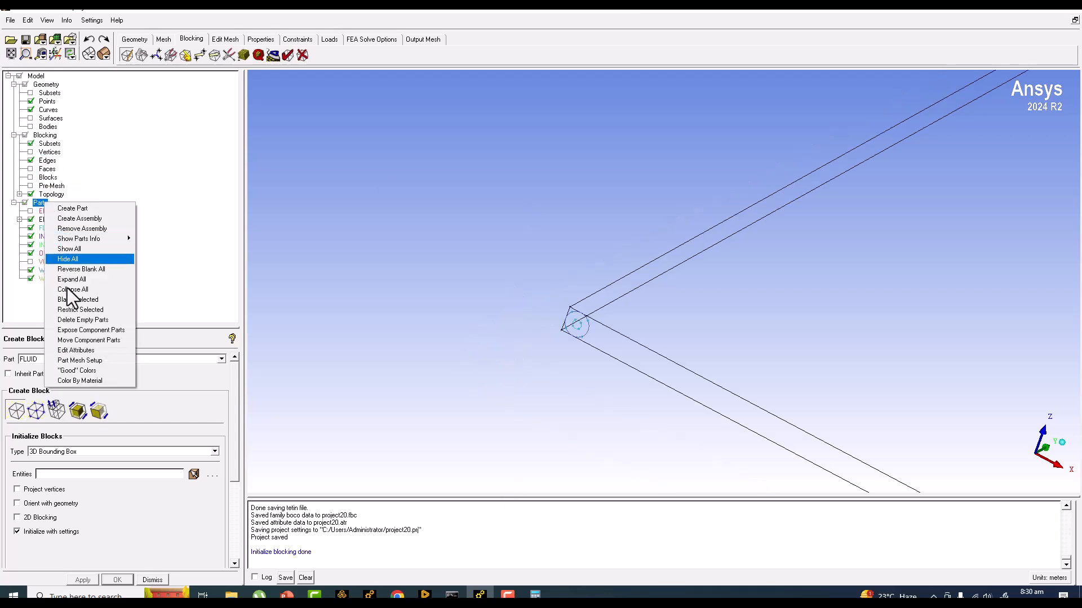
{"action": "left_click", "coordinate": [73, 370]}
{"action": "left_click_drag", "start_coordinate": [509, 349], "coordinate": [377, 232]}
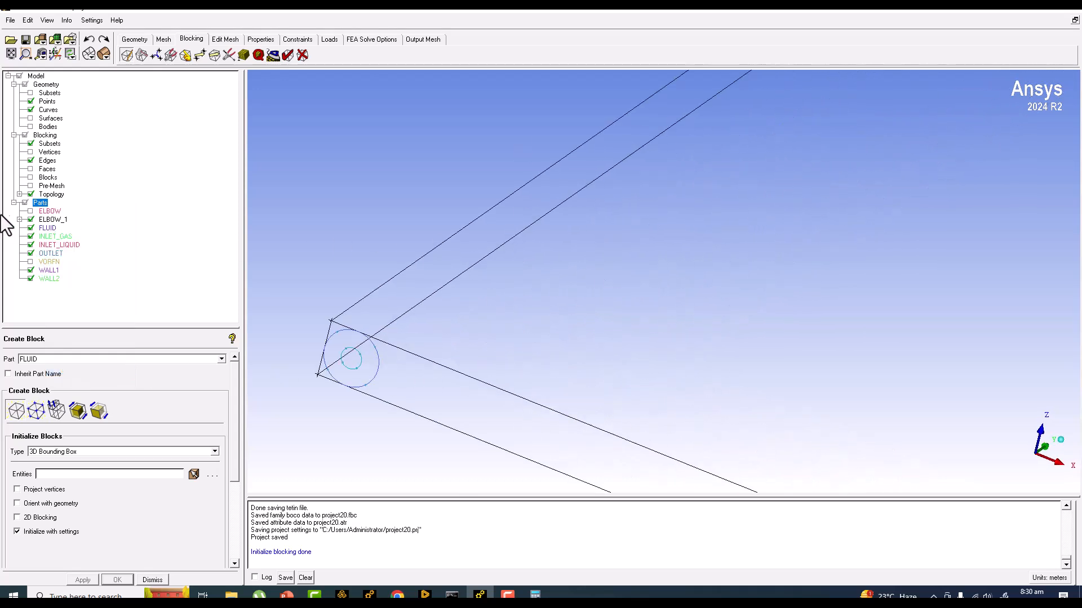
Create a part named PTS containing all point entities of the geometry, with the other entity types excluded from the selection.
{"action": "right_click", "coordinate": [35, 201]}
{"action": "left_click", "coordinate": [48, 208]}
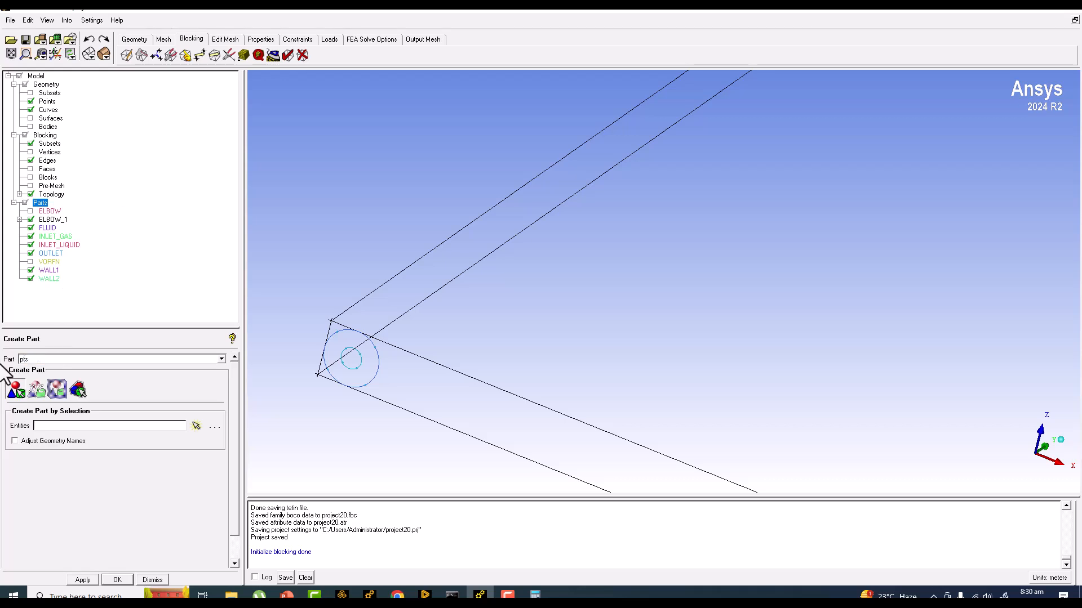
{"action": "left_click", "coordinate": [16, 390]}
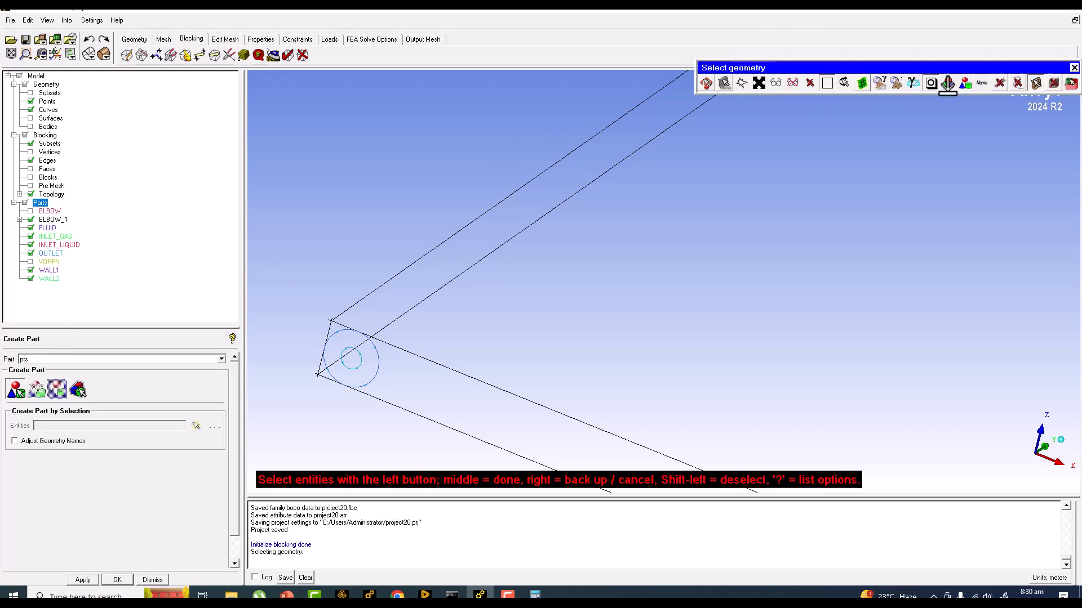
{"action": "left_click", "coordinate": [1014, 85]}
{"action": "left_click", "coordinate": [1043, 83]}
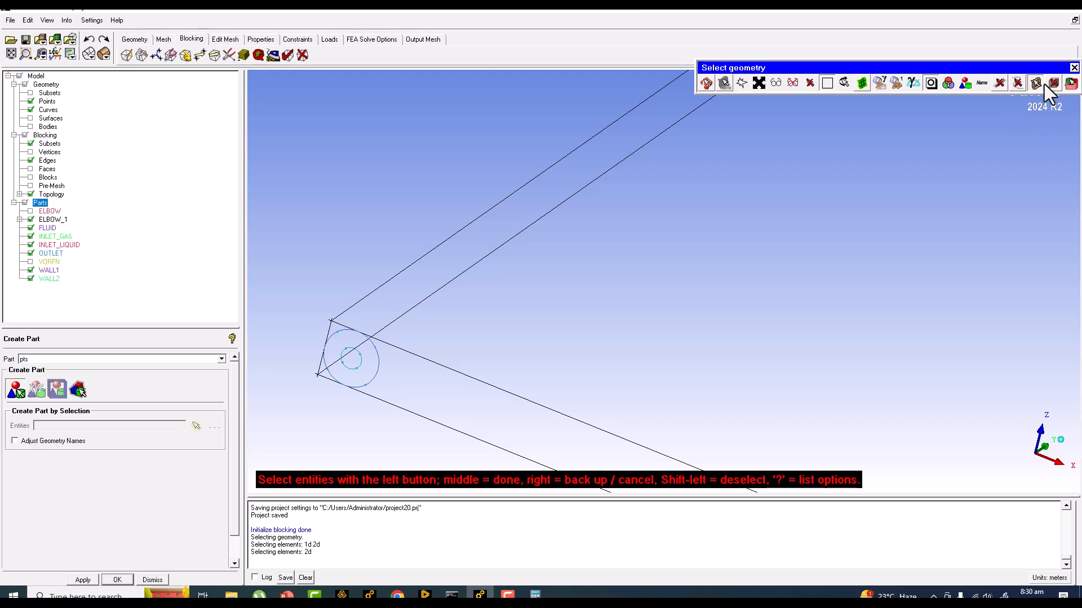
{"action": "left_click", "coordinate": [1037, 84]}
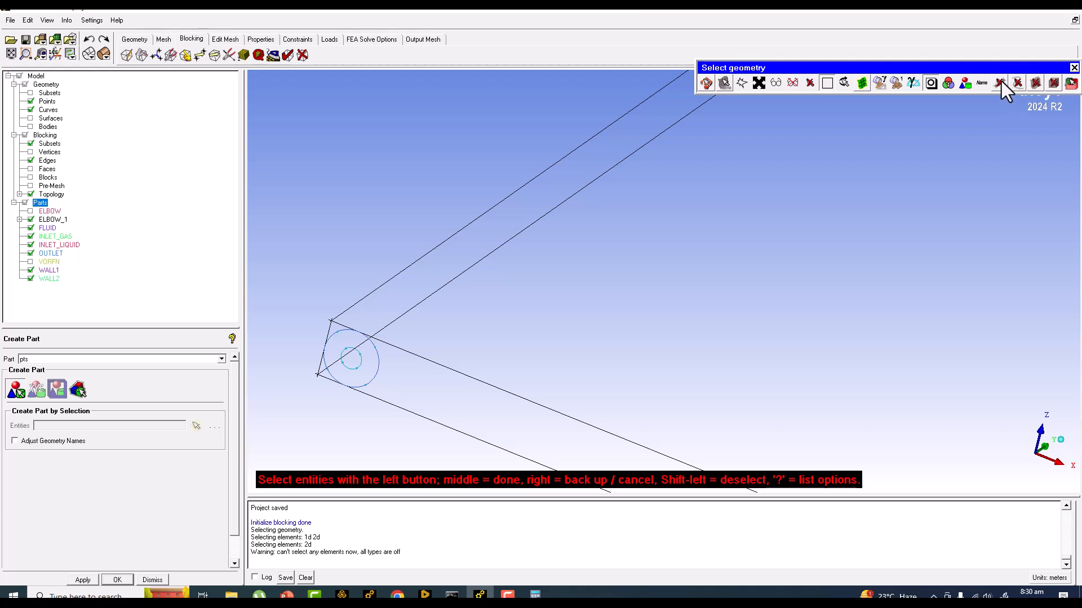
{"action": "left_click", "coordinate": [1000, 83]}
{"action": "left_click", "coordinate": [758, 83]}
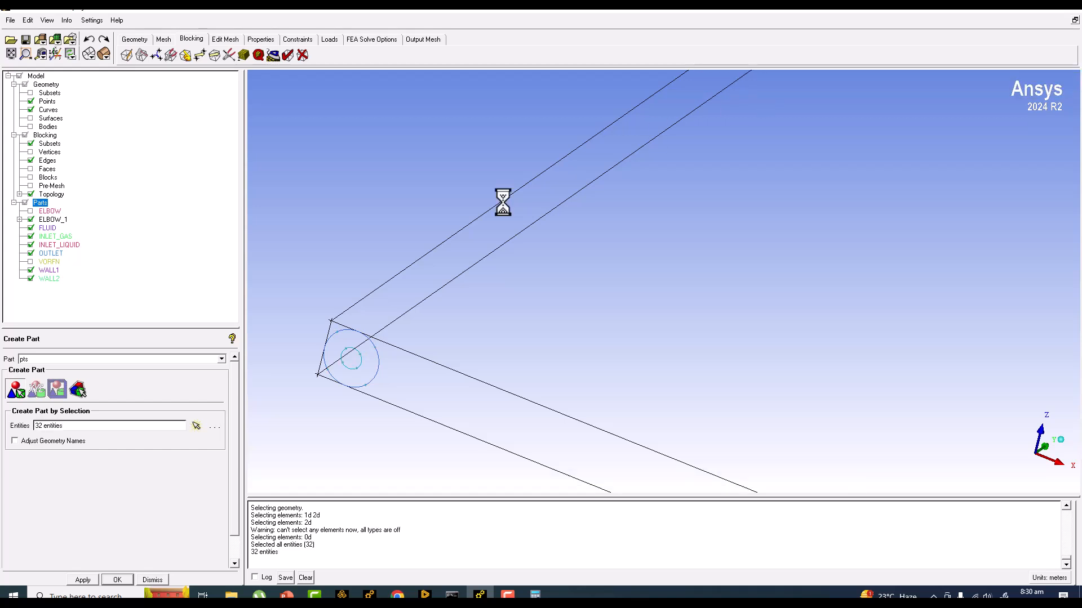
{"action": "middle_click", "coordinate": [266, 285]}
Create a part named CRVS containing all curve entities of the geometry, with points excluded from the selection.
{"action": "double_click", "coordinate": [33, 359]}
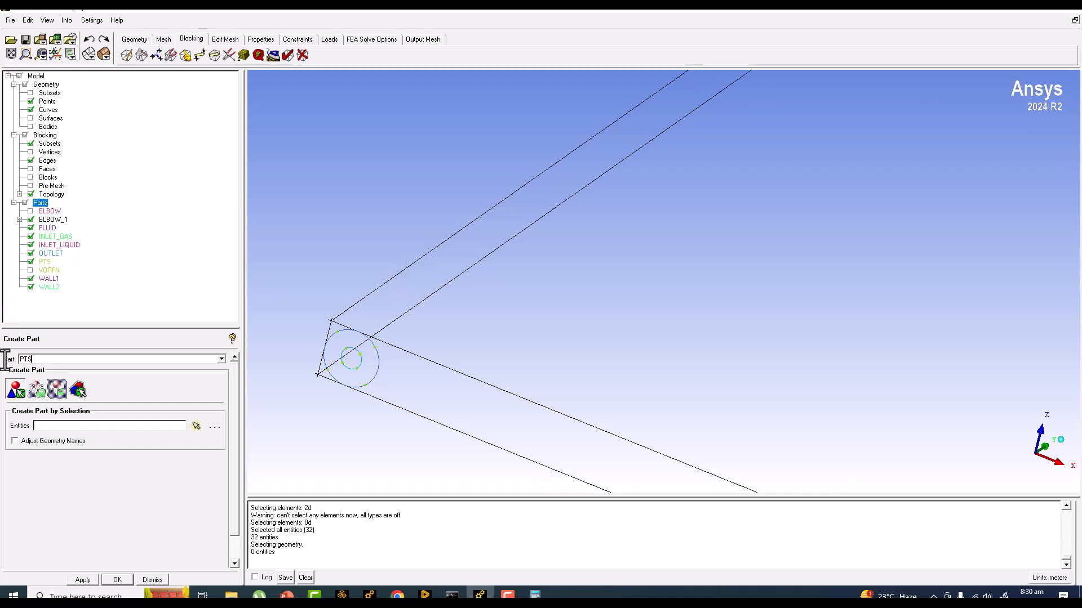
{"action": "type", "text": "crvs"}
{"action": "left_click", "coordinate": [16, 389]}
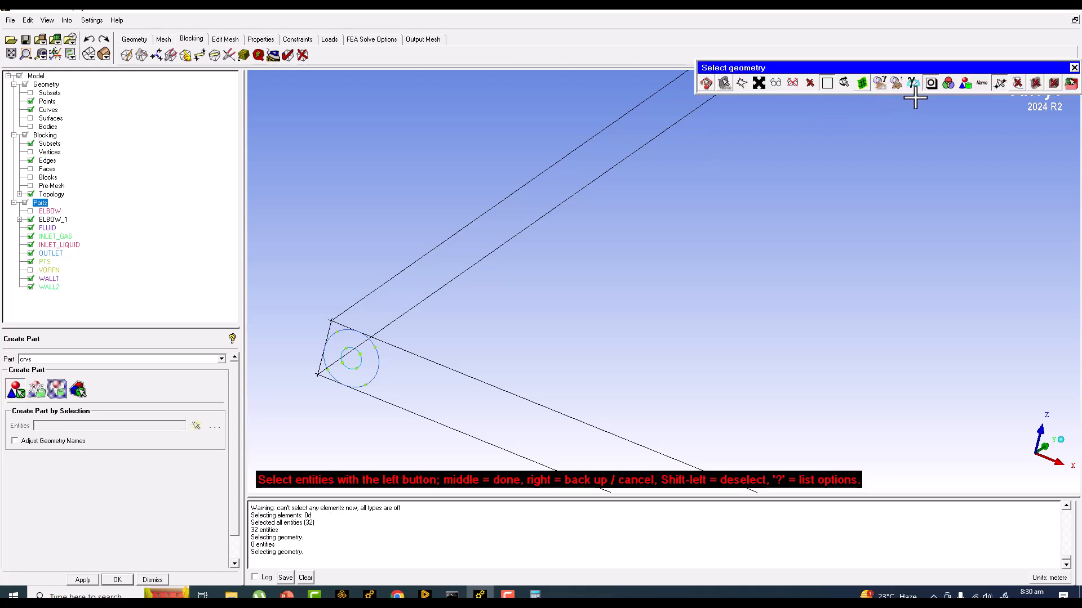
{"action": "left_click", "coordinate": [1001, 84]}
{"action": "left_click", "coordinate": [1017, 85]}
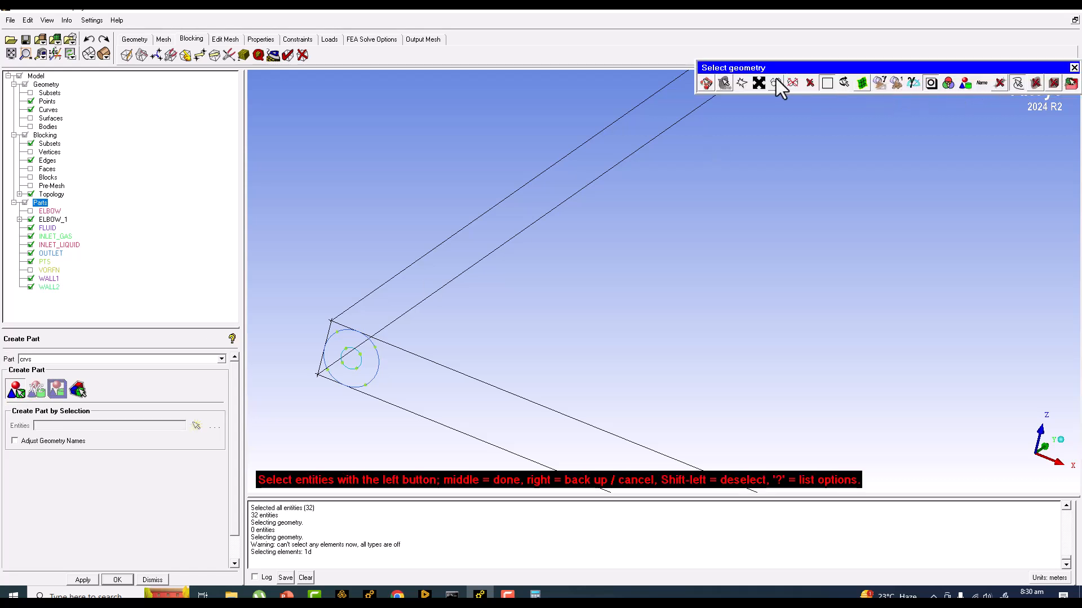
{"action": "left_click", "coordinate": [759, 84]}
Apply the "Good" Colors scheme to the parts again with CRVS and PTS included, and save the project.
{"action": "right_click", "coordinate": [42, 203]}
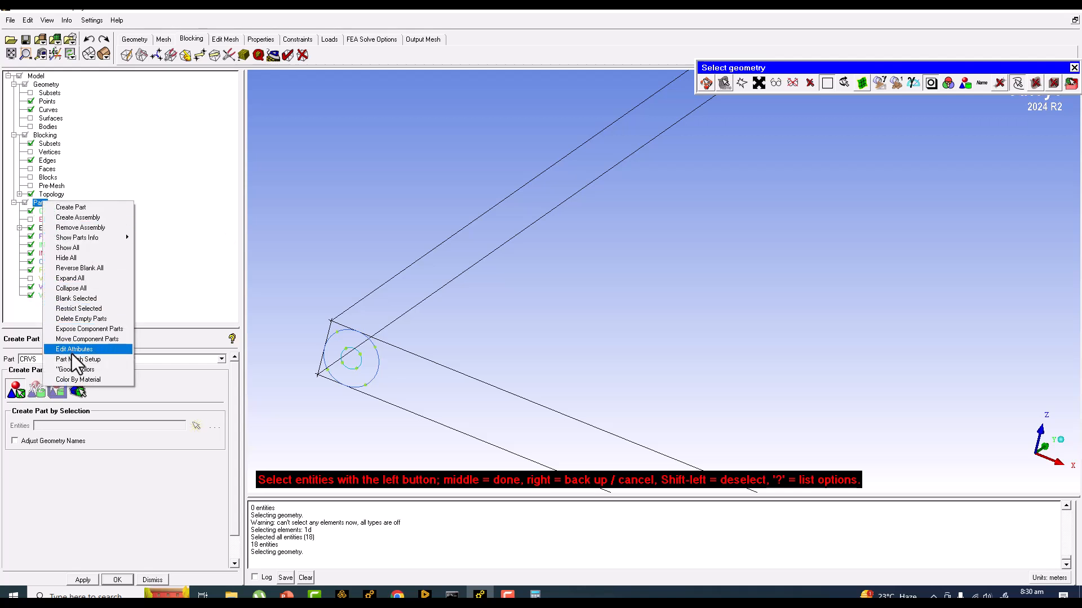
{"action": "left_click", "coordinate": [73, 369]}
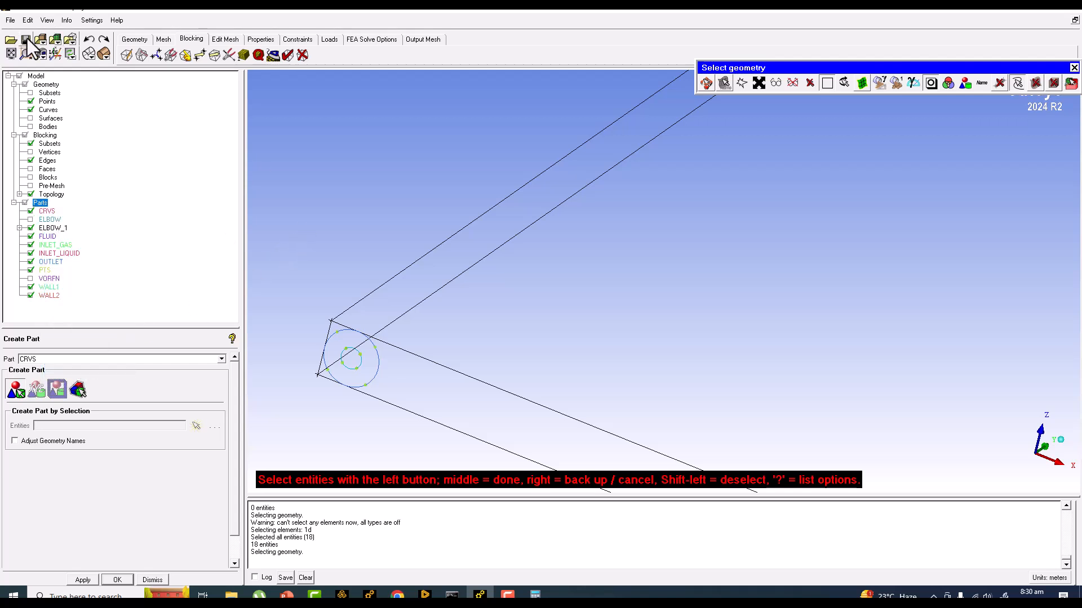
Delete the ELBOW_1 assembly with all its geometry and blocking, and save the project.
{"action": "left_click", "coordinate": [31, 228]}
{"action": "left_click", "coordinate": [31, 228]}
{"action": "left_click", "coordinate": [19, 228]}
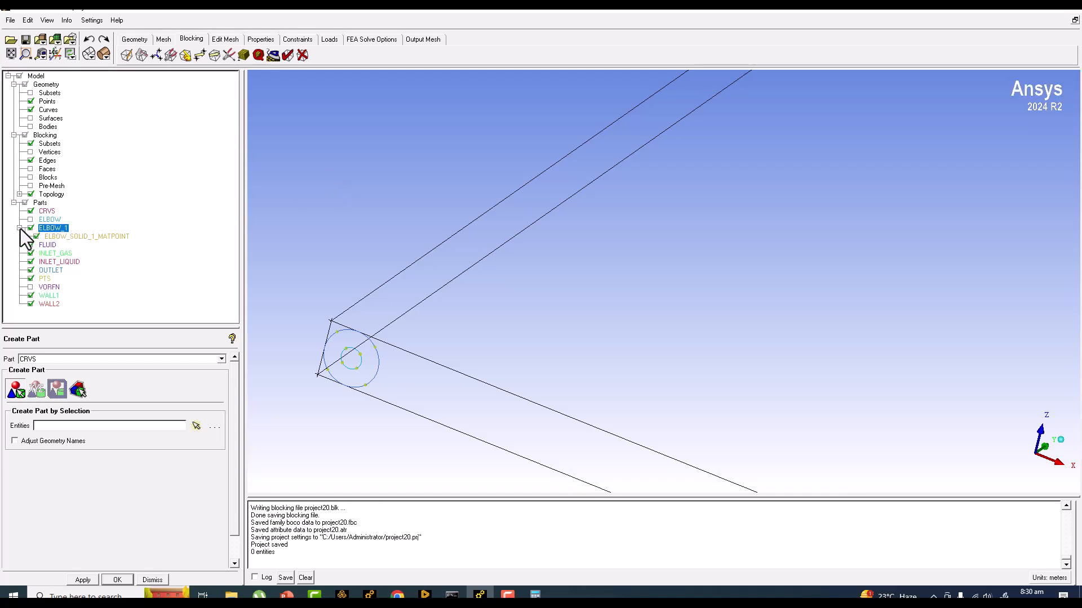
{"action": "right_click", "coordinate": [63, 236]}
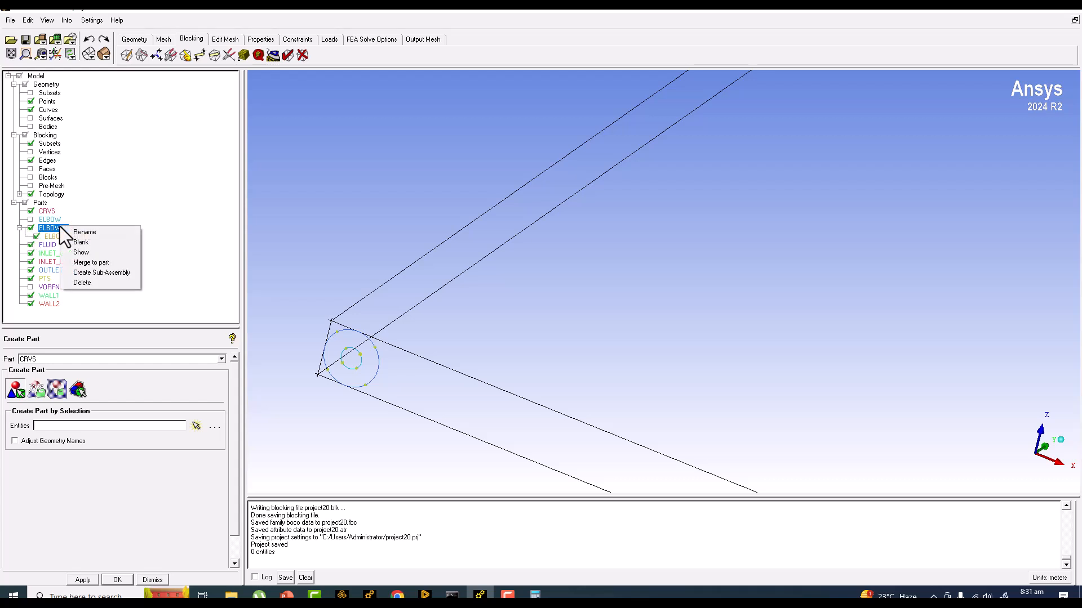
{"action": "left_click", "coordinate": [85, 282]}
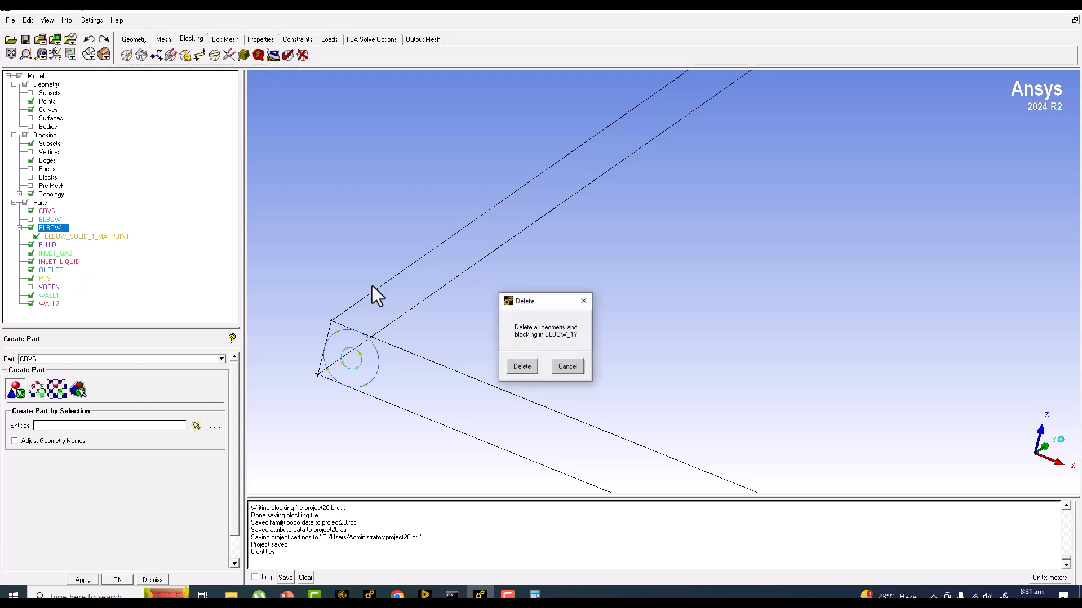
{"action": "left_click", "coordinate": [519, 371]}
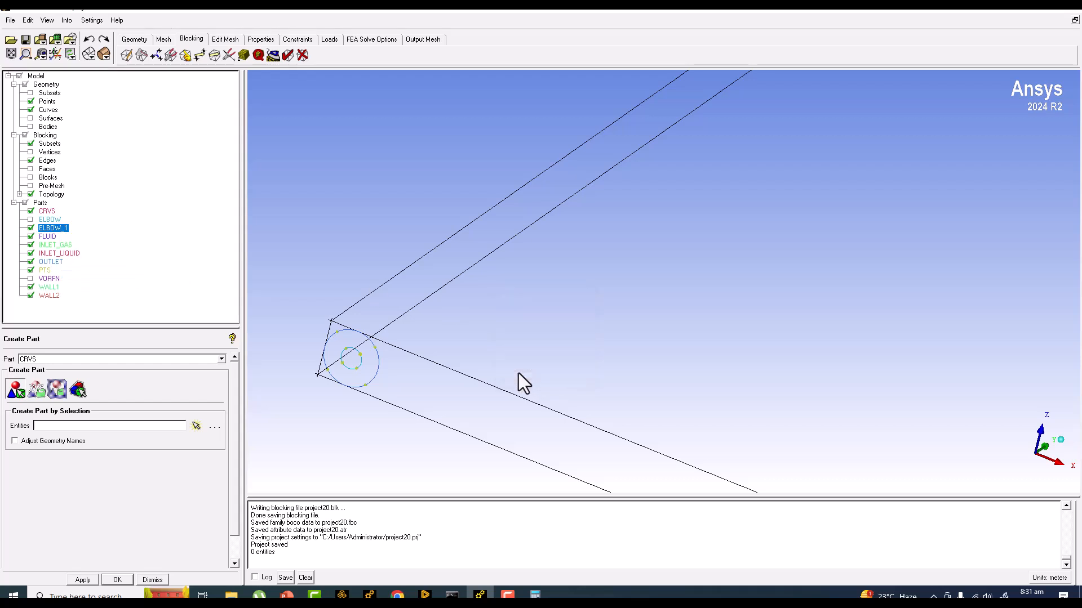
{"action": "left_click", "coordinate": [31, 40]}
Display the geometry surfaces so the pipe shows as solid up to its inlet end.
{"action": "scroll", "coordinate": [483, 220], "scroll_direction": "down", "scroll_amount": 8}
{"action": "left_click_drag", "start_coordinate": [708, 397], "coordinate": [710, 384]}
{"action": "left_click", "coordinate": [31, 118]}
{"action": "scroll", "coordinate": [623, 179], "scroll_direction": "up", "scroll_amount": 10}
{"action": "scroll", "coordinate": [560, 346], "scroll_direction": "up", "scroll_amount": 8}
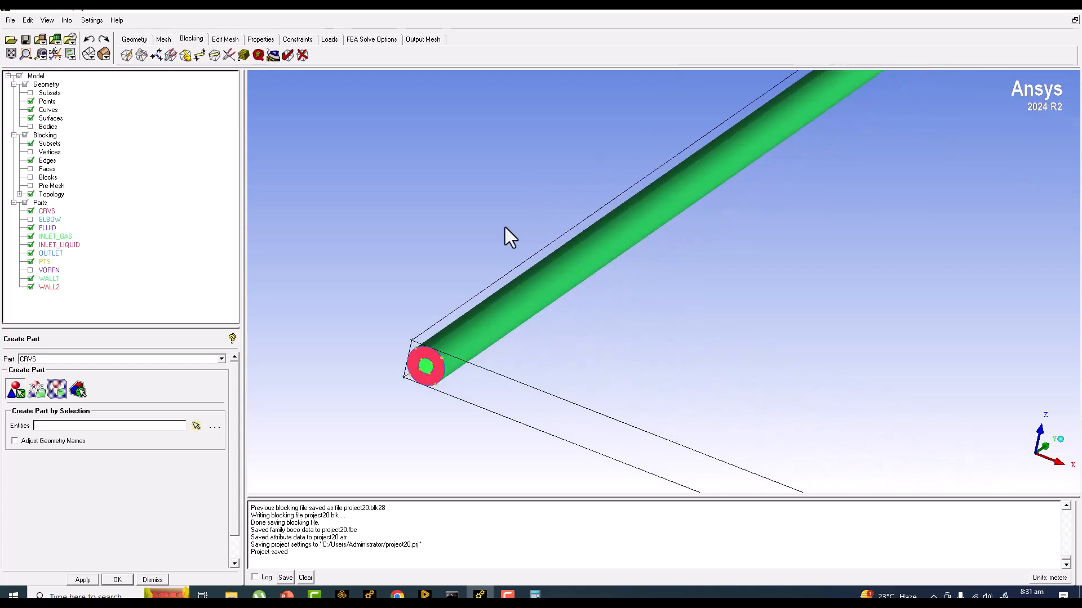
{"action": "scroll", "coordinate": [521, 327], "scroll_direction": "up", "scroll_amount": 2}
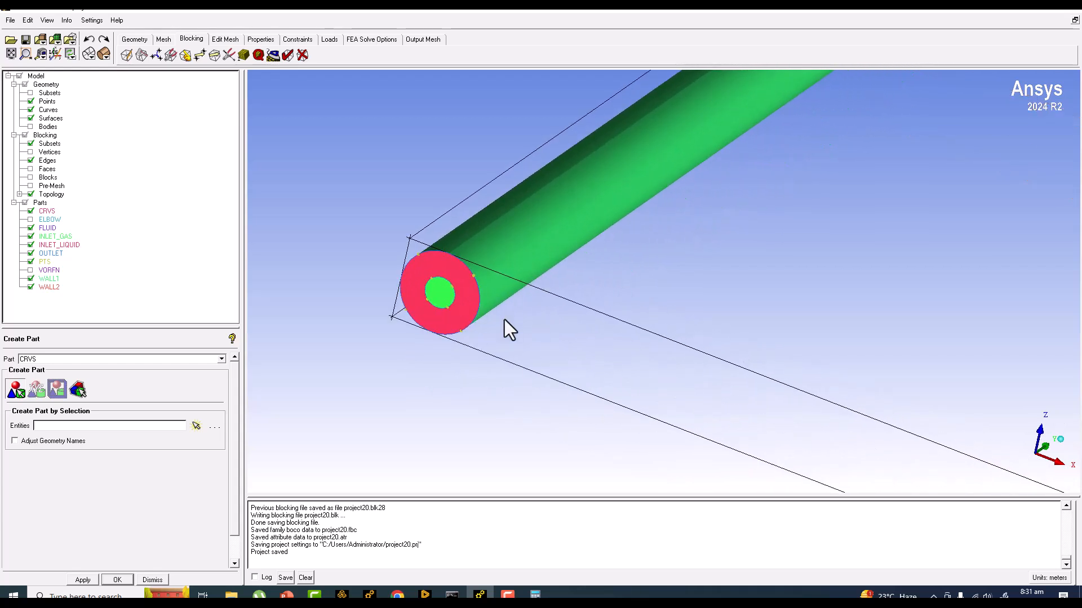
Associate block vertices 22 and 21 beside the inlet with the two nearest points on the liquid inlet's outer circle.
{"action": "left_click", "coordinate": [191, 56]}
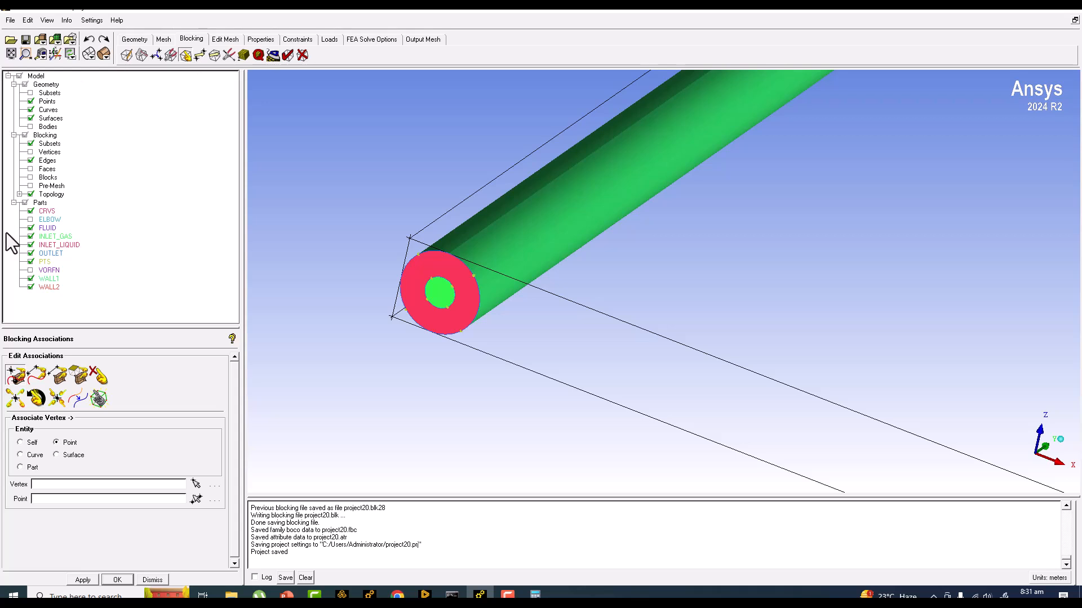
{"action": "left_click", "coordinate": [16, 375]}
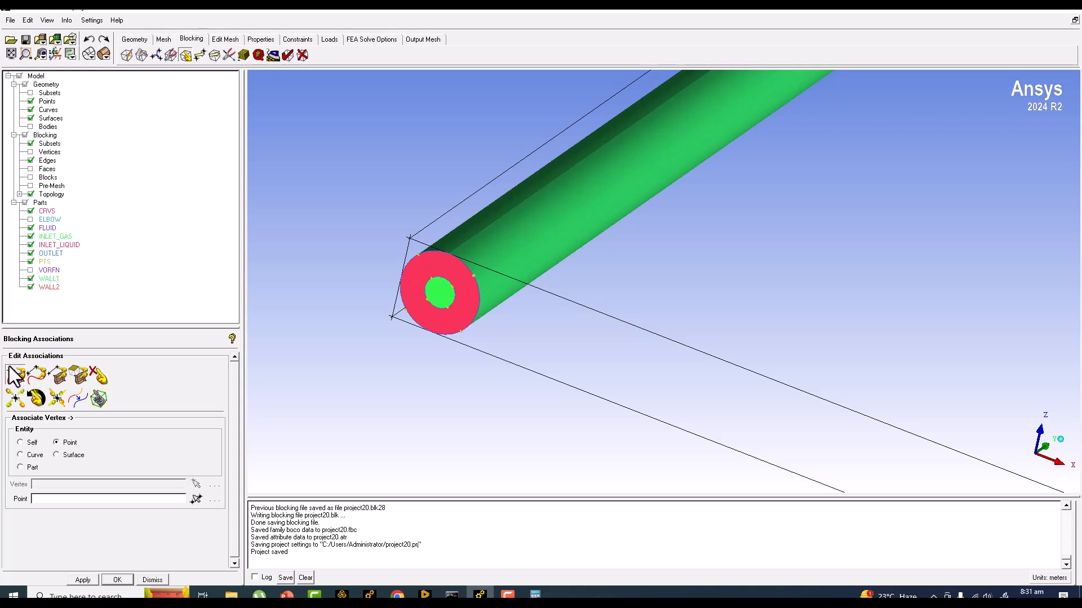
{"action": "left_click", "coordinate": [56, 441]}
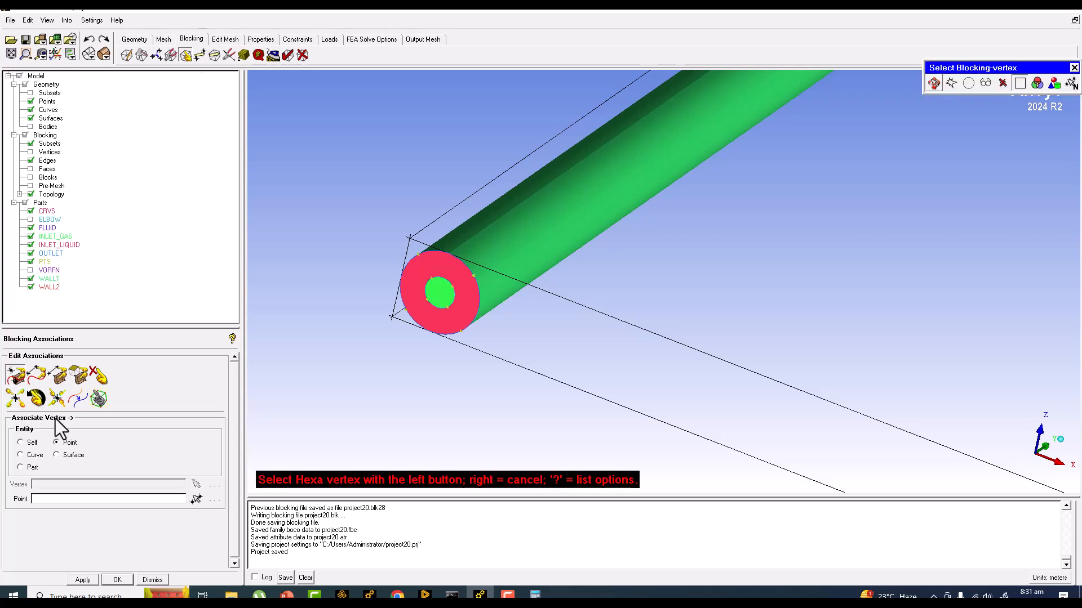
{"action": "left_click", "coordinate": [410, 257]}
{"action": "left_click", "coordinate": [415, 252]}
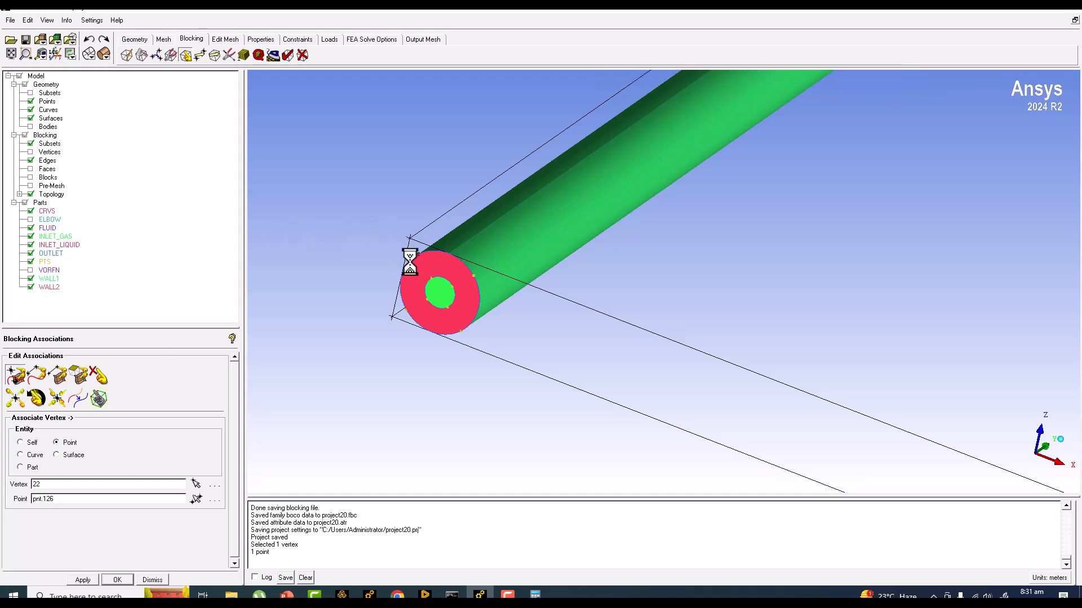
{"action": "left_click", "coordinate": [393, 319]}
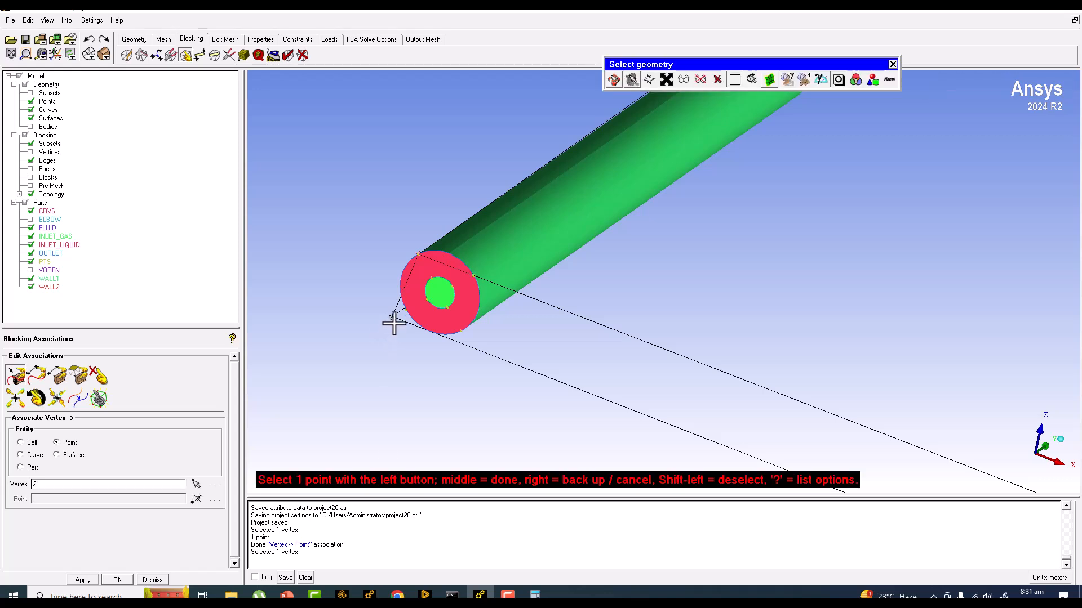
{"action": "left_click", "coordinate": [402, 310]}
{"action": "right_click", "coordinate": [360, 350]}
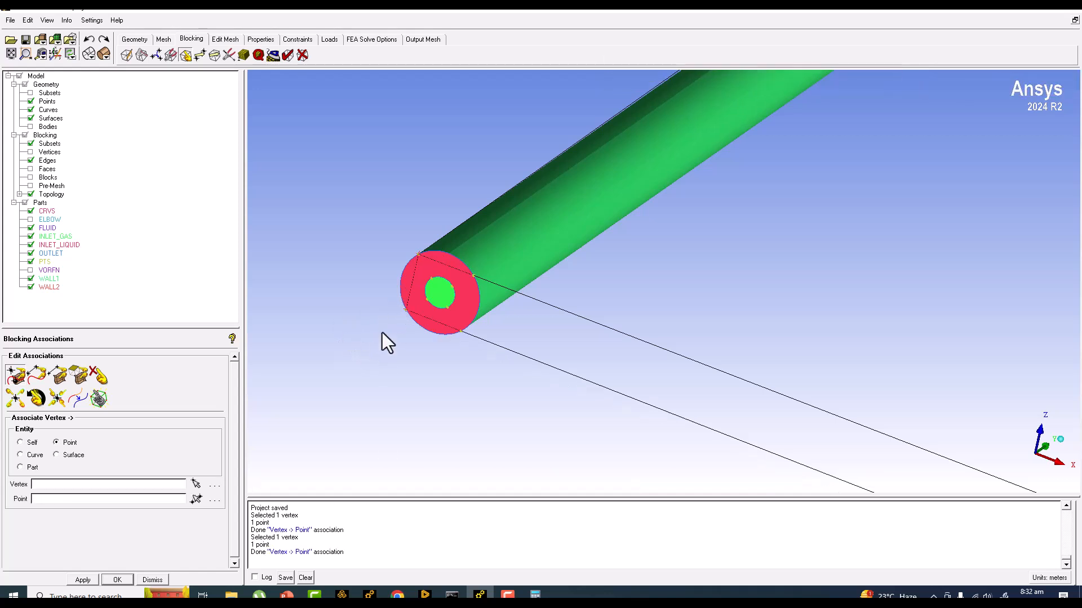
Associate block vertices 38 and 37 at the far lower corner with the two remaining points on the liquid inlet's outer circle.
{"action": "scroll", "coordinate": [416, 361], "scroll_direction": "down", "scroll_amount": 10}
{"action": "scroll", "coordinate": [771, 354], "scroll_direction": "down", "scroll_amount": 3}
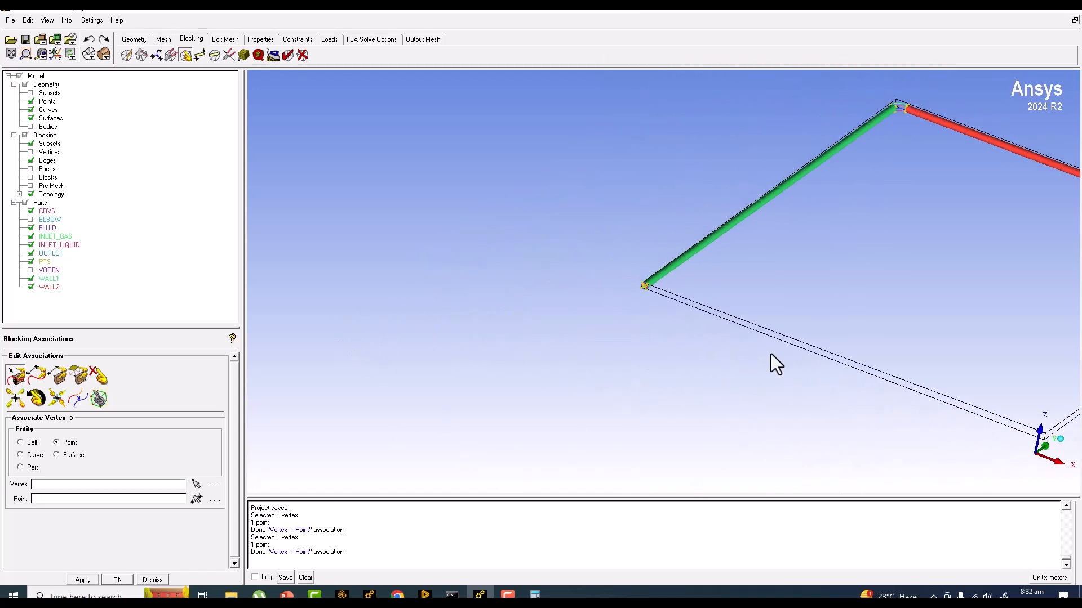
{"action": "middle_click_drag", "start_coordinate": [771, 354], "coordinate": [591, 303]}
{"action": "left_click", "coordinate": [25, 387]}
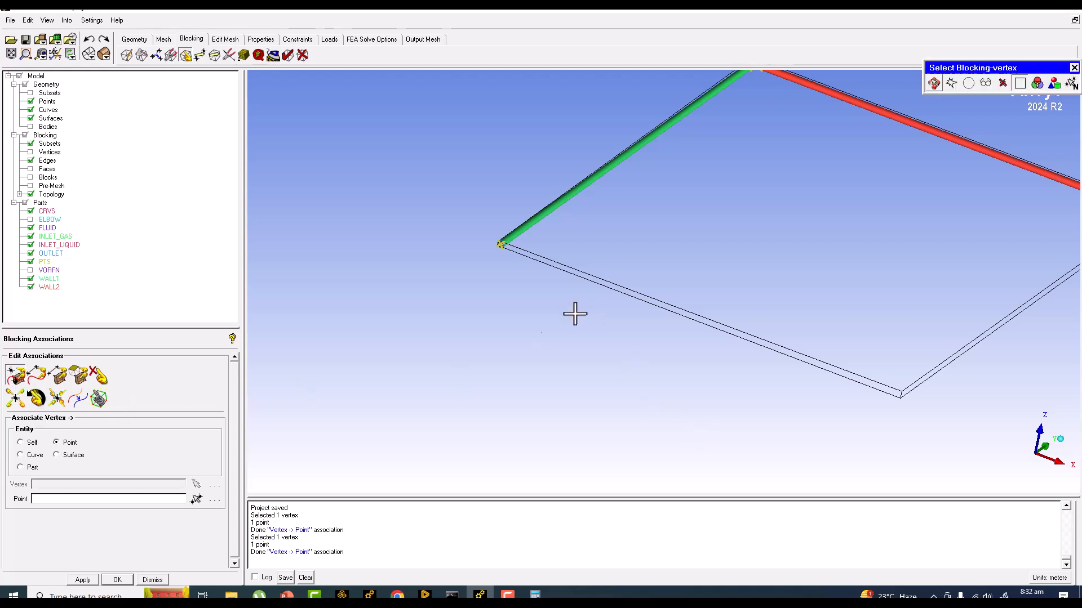
{"action": "left_click", "coordinate": [899, 391]}
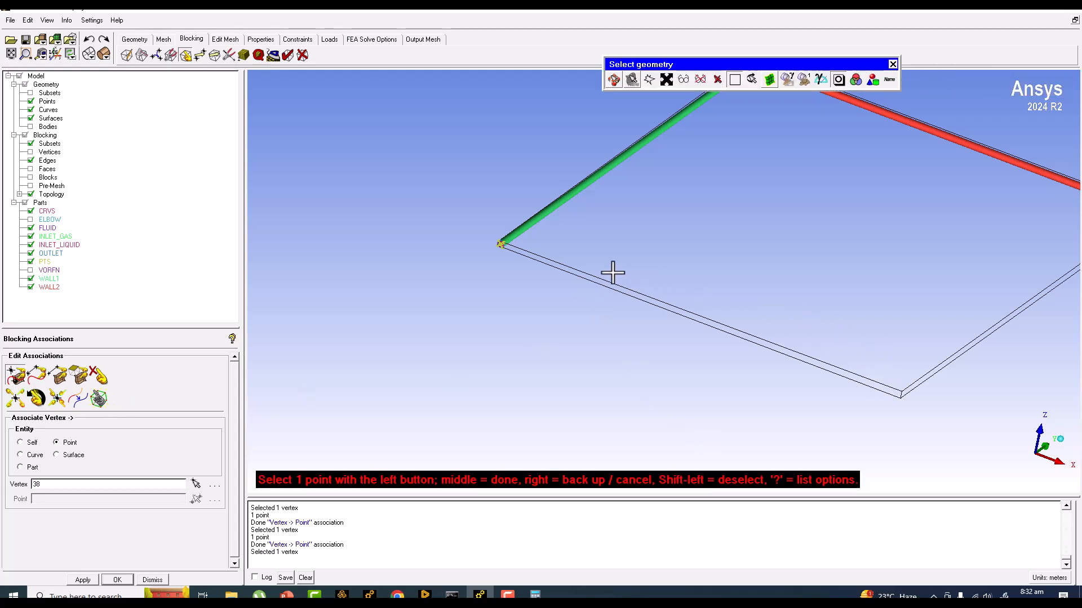
{"action": "left_click", "coordinate": [501, 242]}
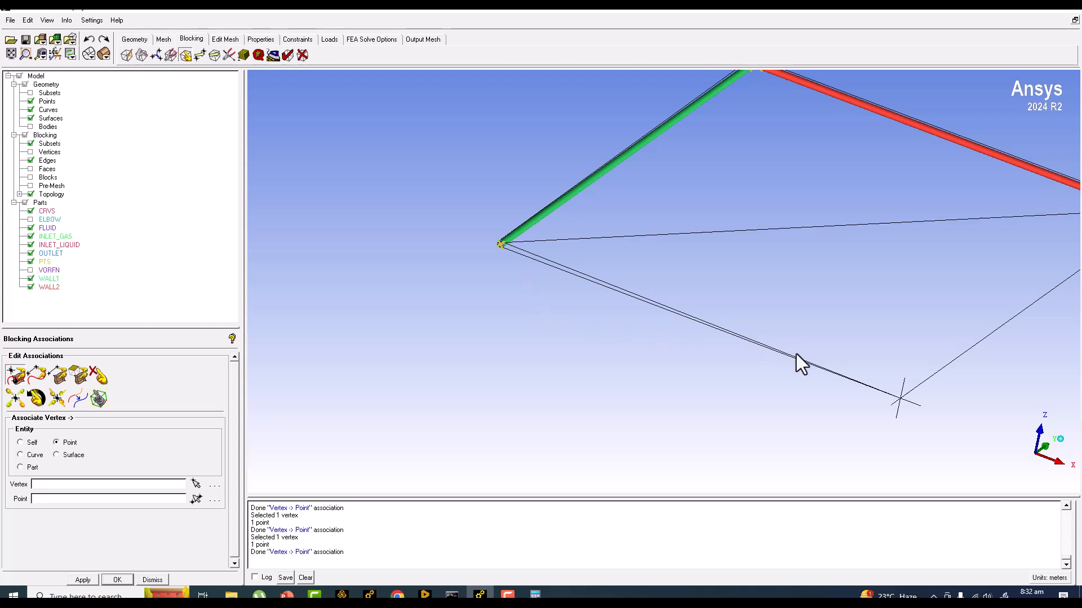
{"action": "left_click", "coordinate": [896, 394]}
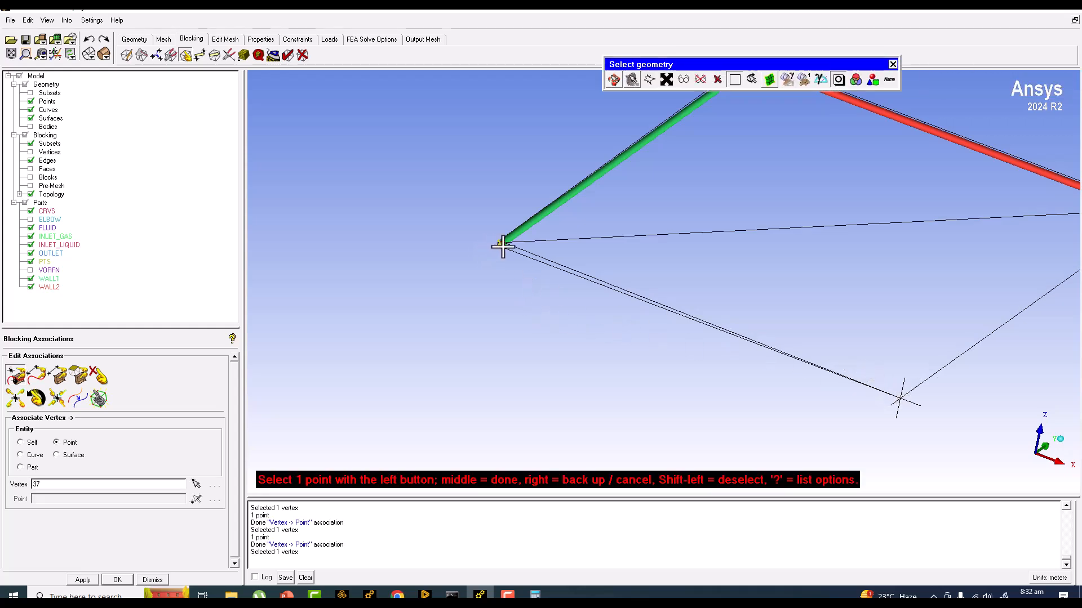
{"action": "left_click", "coordinate": [500, 245]}
Examine how the block's inlet face fits the inlet circle and how the block edges run along the pipe to the bend.
{"action": "middle_click_drag", "start_coordinate": [514, 289], "coordinate": [598, 280]}
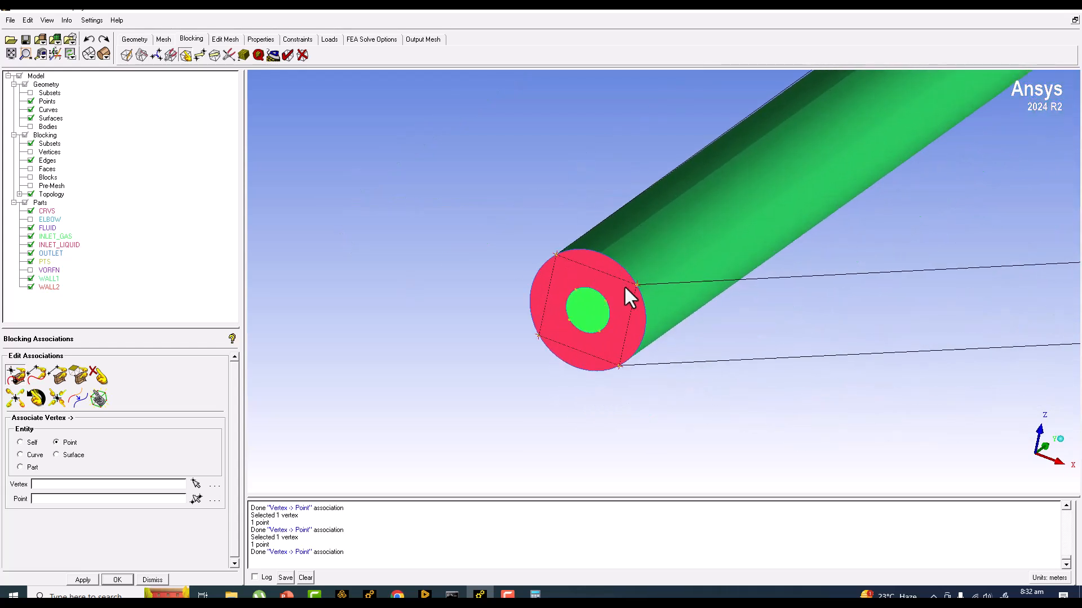
{"action": "scroll", "coordinate": [564, 275], "scroll_direction": "down", "scroll_amount": 8}
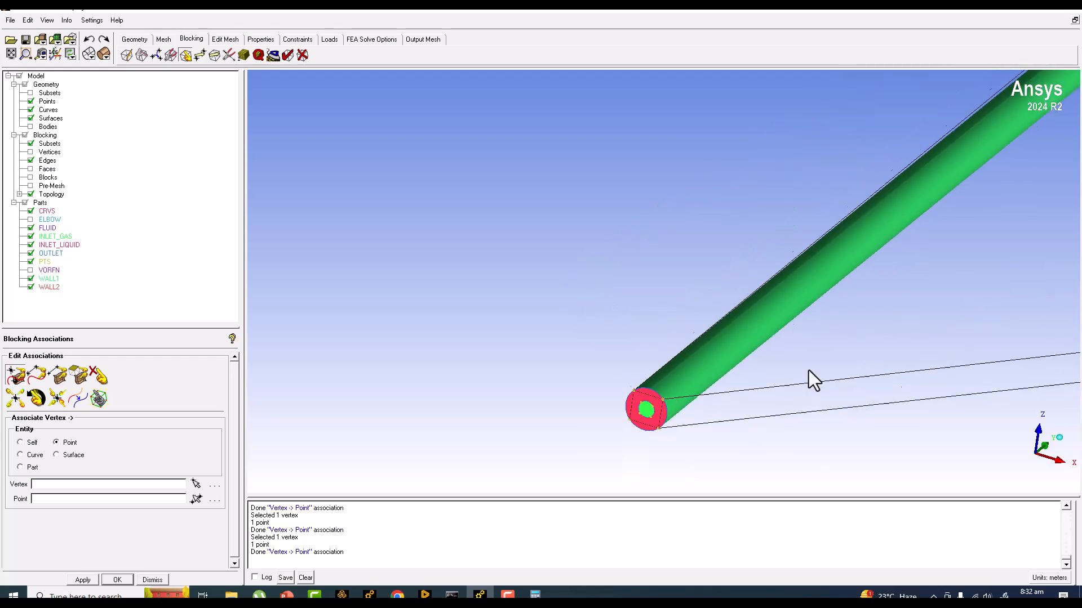
{"action": "scroll", "coordinate": [897, 262], "scroll_direction": "down", "scroll_amount": 4}
{"action": "middle_click_drag", "start_coordinate": [925, 225], "coordinate": [651, 280]}
{"action": "scroll", "coordinate": [783, 194], "scroll_direction": "up", "scroll_amount": 1}
{"action": "middle_click_drag", "start_coordinate": [886, 274], "coordinate": [810, 348]}
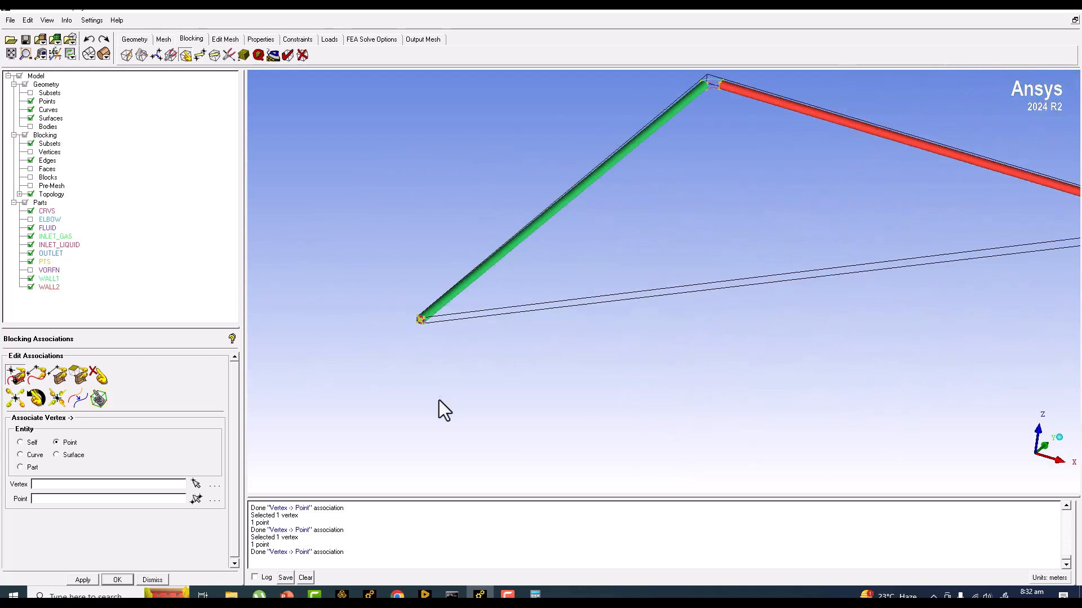
{"action": "scroll", "coordinate": [423, 293], "scroll_direction": "up", "scroll_amount": 3}
{"action": "middle_click_drag", "start_coordinate": [346, 393], "coordinate": [500, 393]}
{"action": "scroll", "coordinate": [445, 337], "scroll_direction": "up", "scroll_amount": 3}
{"action": "middle_click_drag", "start_coordinate": [383, 365], "coordinate": [385, 401]}
{"action": "middle_click_drag", "start_coordinate": [673, 114], "coordinate": [447, 337]}
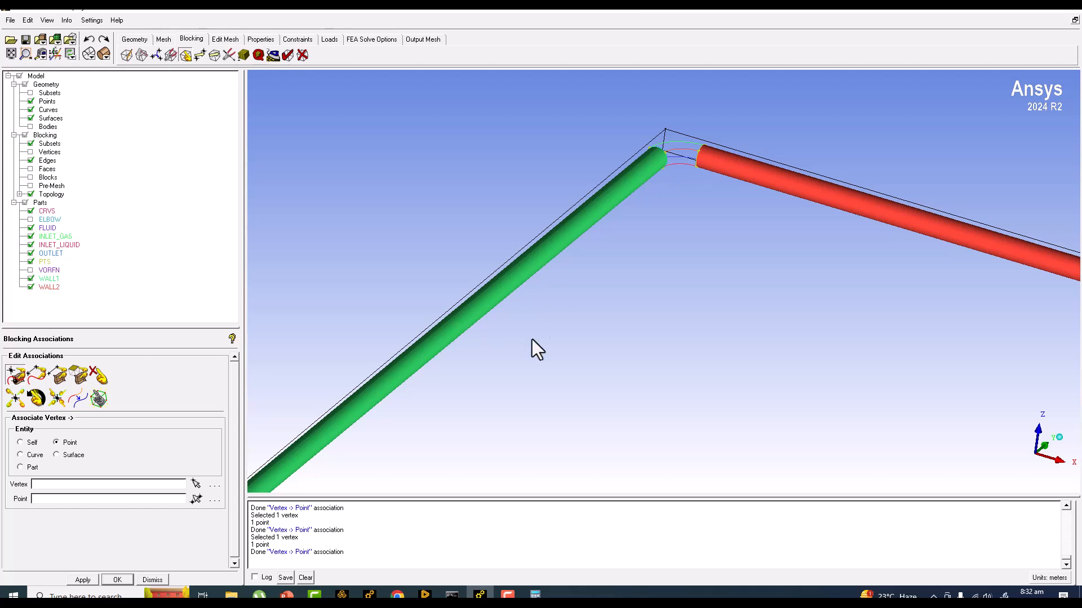
{"action": "scroll", "coordinate": [650, 225], "scroll_direction": "down", "scroll_amount": 4}
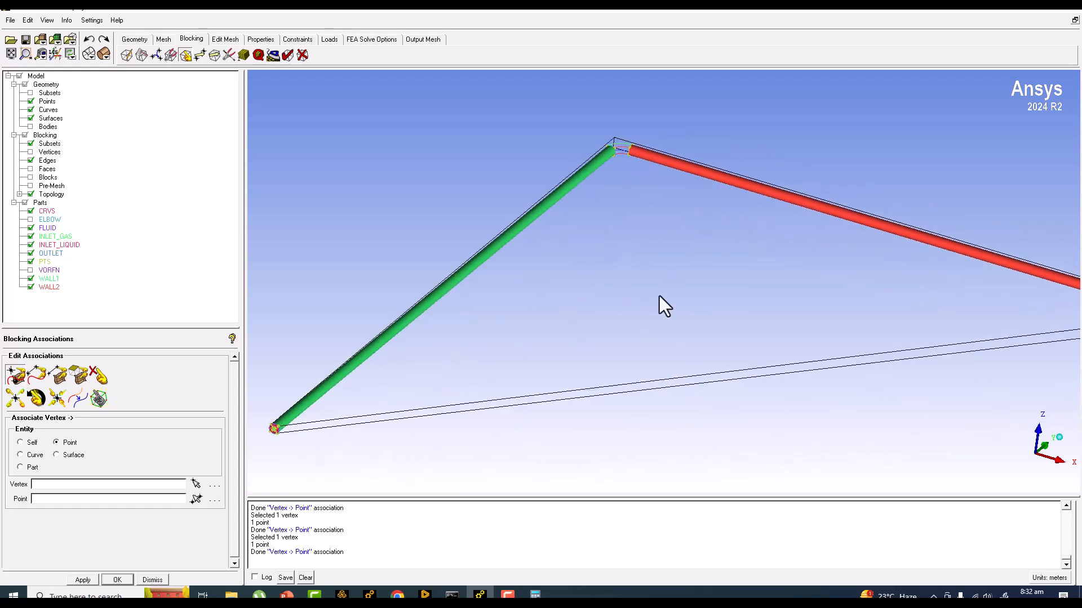
Try splitting the block on both sides of the bend, at about 0.97 along edge 22-26 and about 0.036 along edge 26-42.
{"action": "left_click", "coordinate": [138, 56]}
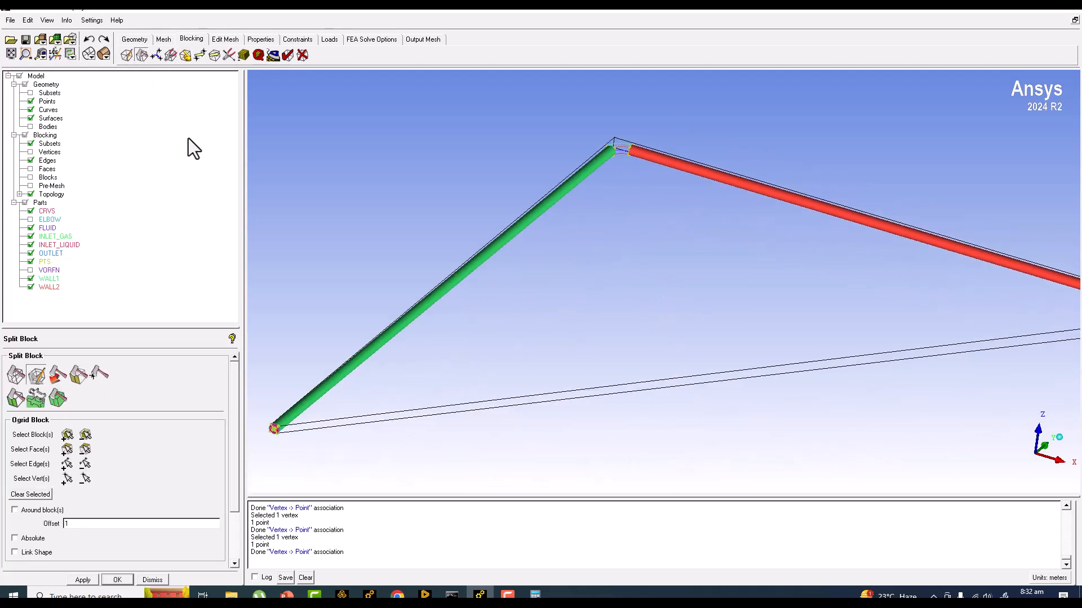
{"action": "left_click", "coordinate": [16, 374]}
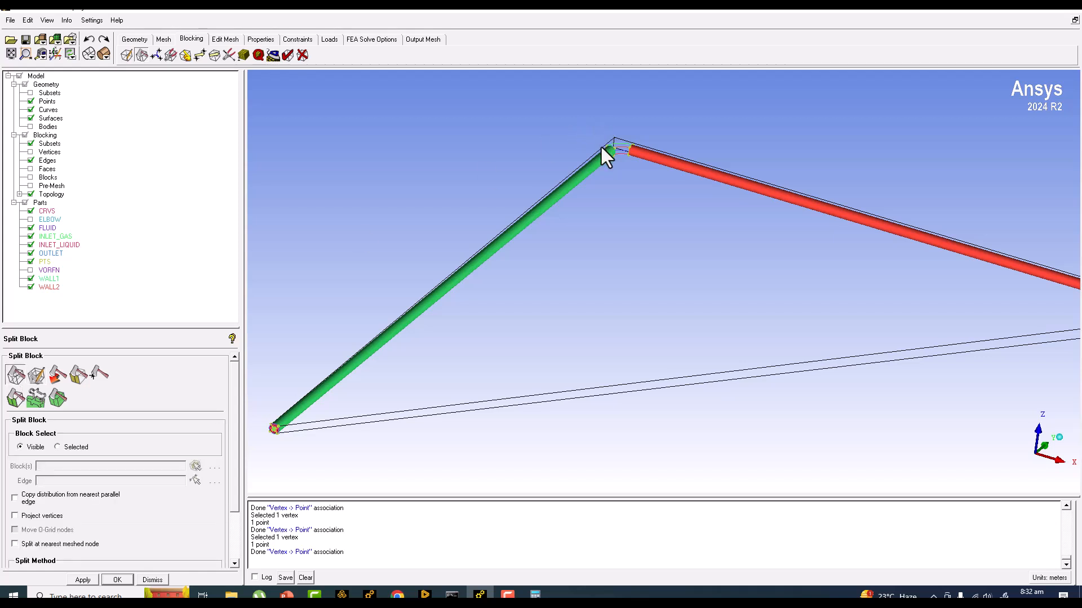
{"action": "left_click", "coordinate": [601, 142]}
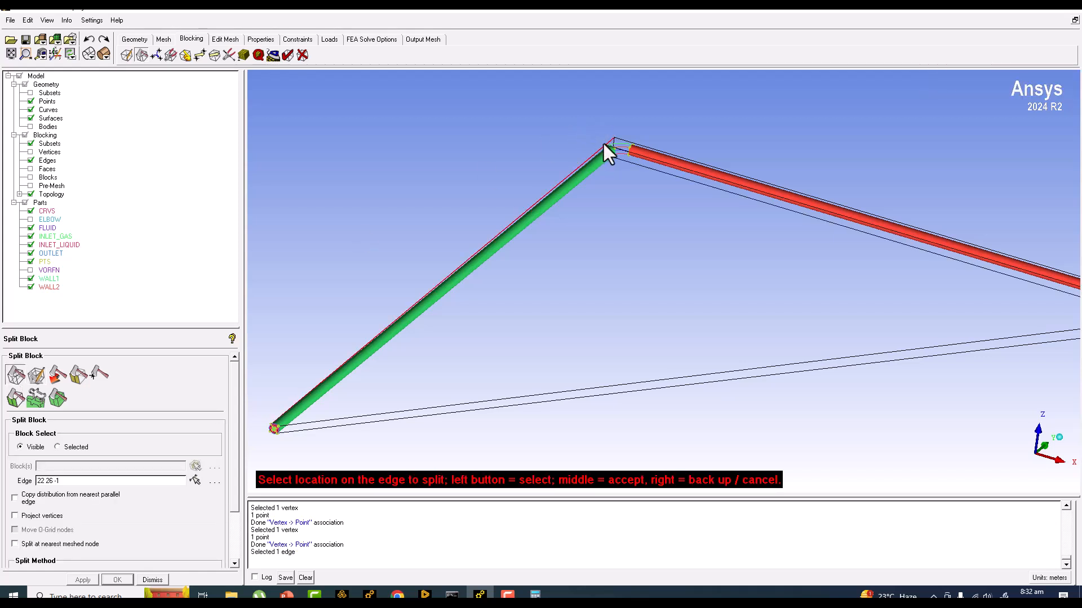
{"action": "left_click", "coordinate": [613, 166]}
{"action": "middle_click", "coordinate": [620, 165]}
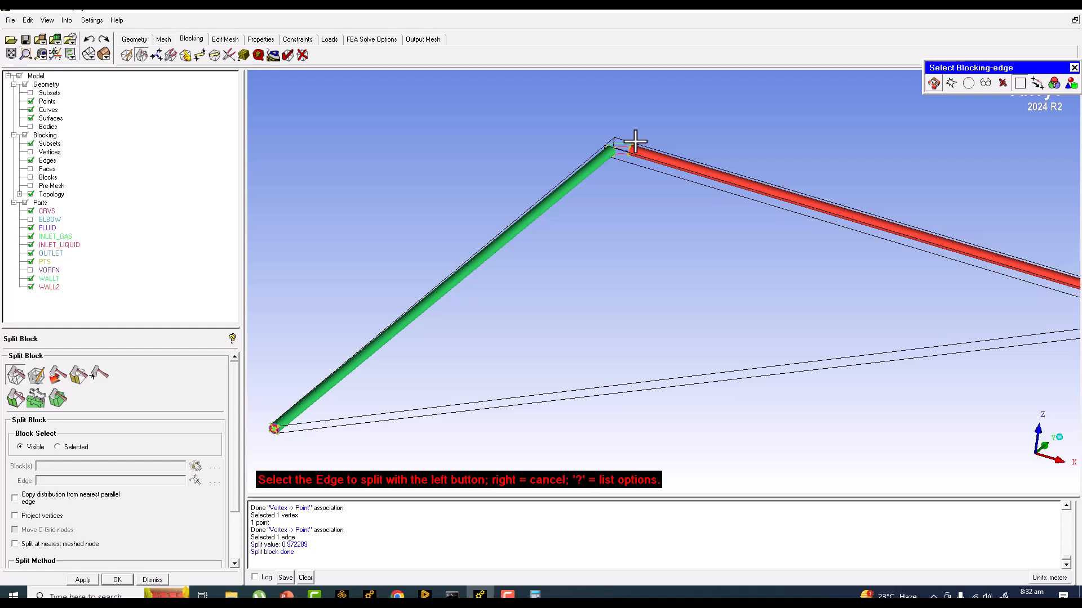
{"action": "left_click", "coordinate": [634, 141]}
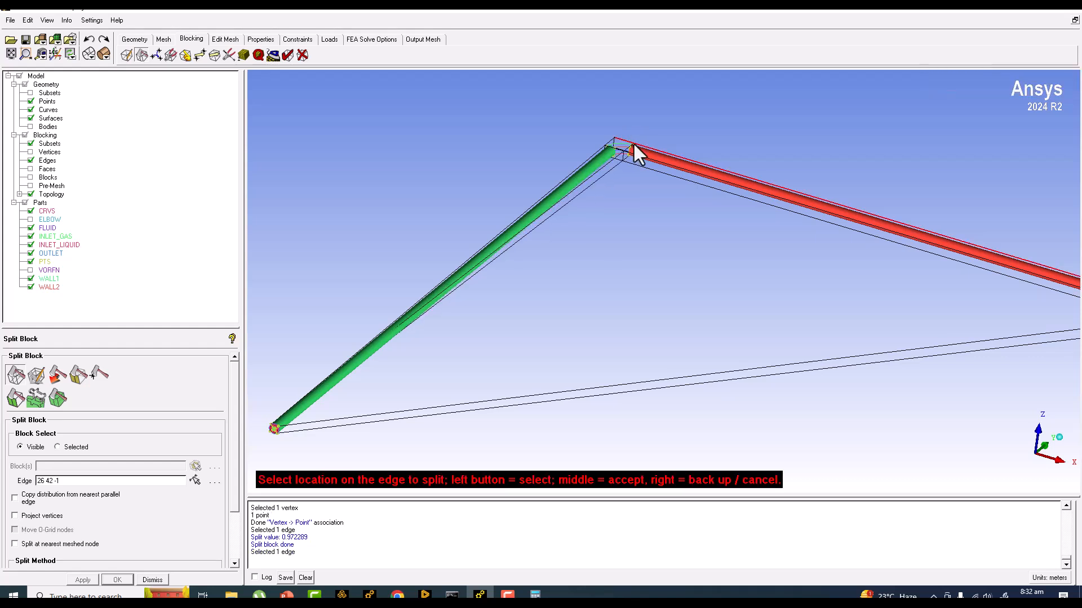
{"action": "left_click", "coordinate": [634, 142]}
{"action": "middle_click", "coordinate": [656, 256]}
Undo both block splits made beside the bend.
{"action": "left_click_drag", "start_coordinate": [881, 299], "coordinate": [525, 238]}
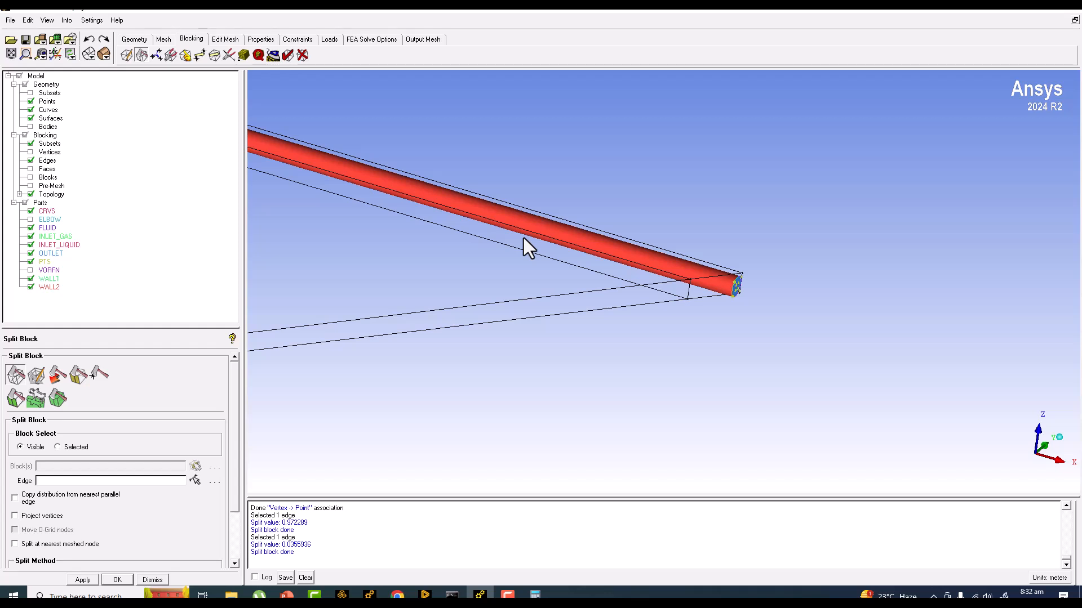
{"action": "left_click", "coordinate": [88, 40]}
{"action": "left_click", "coordinate": [89, 39]}
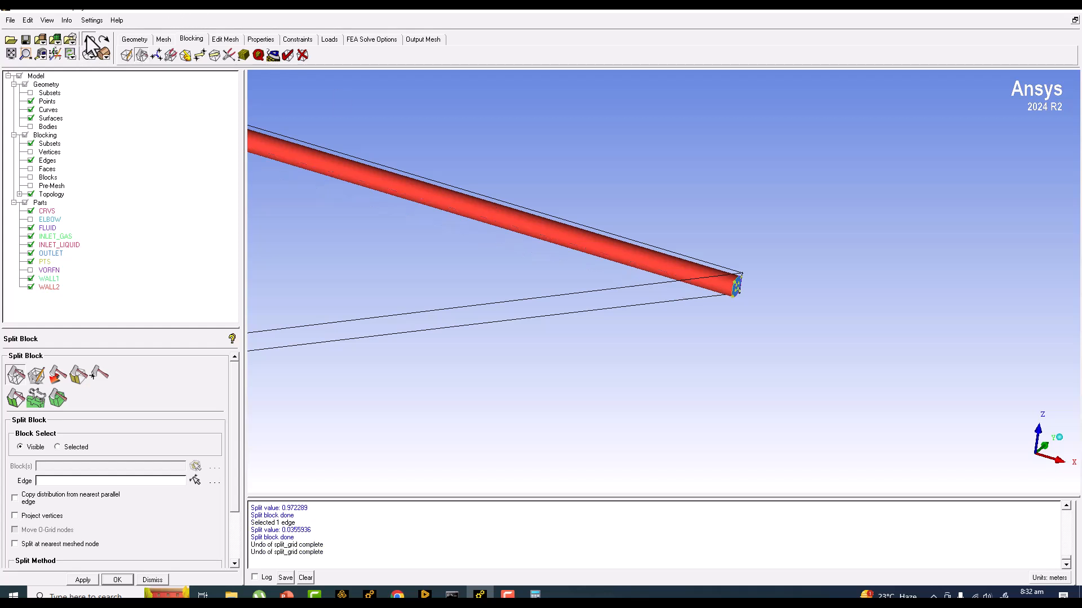
Examine how the block edges follow the pipe from the liquid inlet around the bend to the outlet end.
{"action": "left_click_drag", "start_coordinate": [273, 144], "coordinate": [383, 192]}
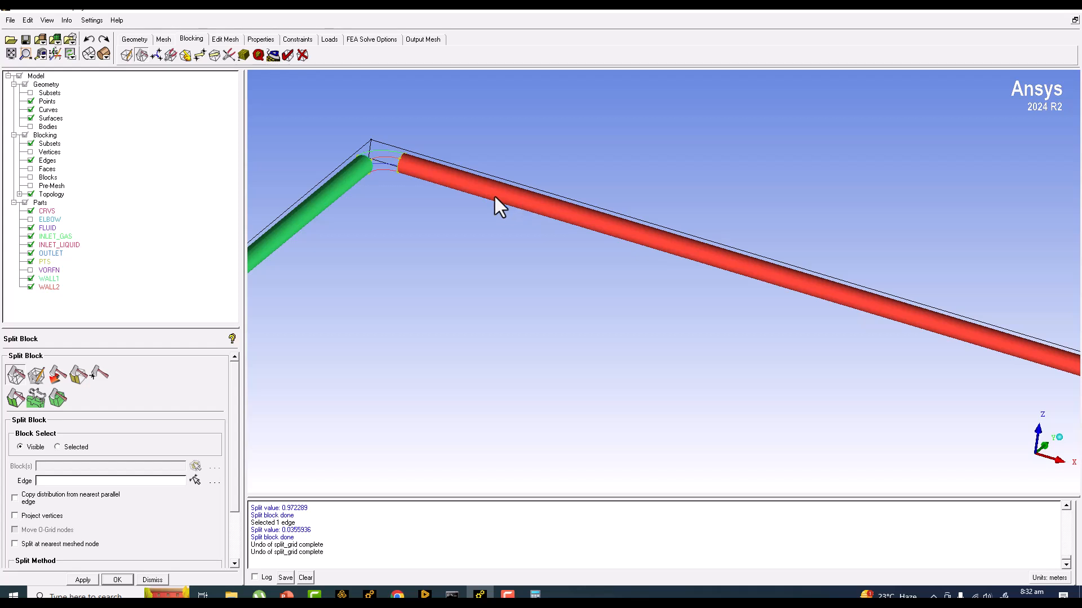
{"action": "left_click_drag", "start_coordinate": [582, 234], "coordinate": [533, 349]}
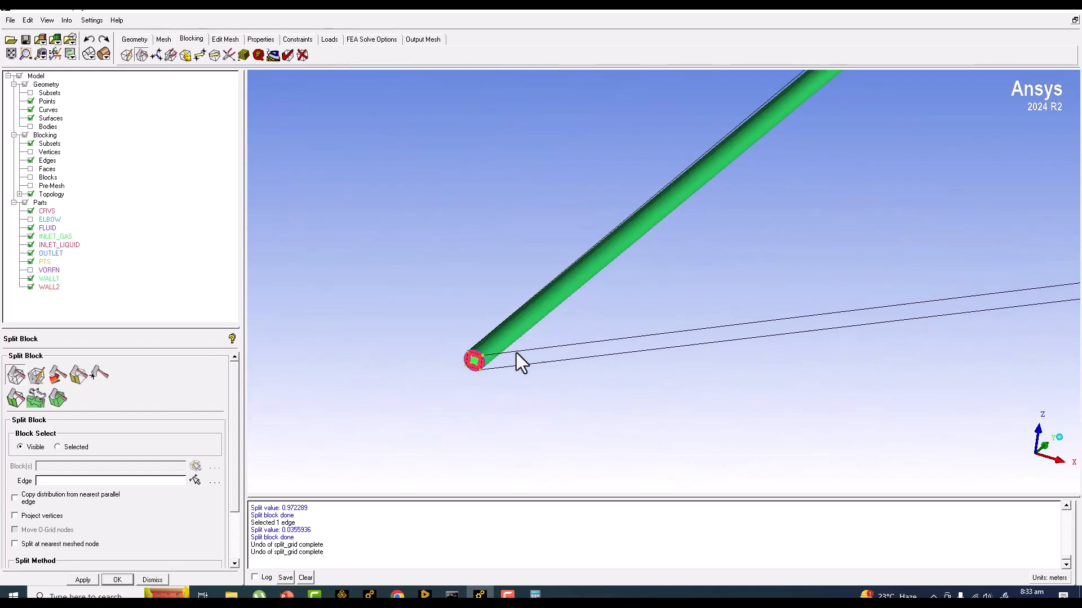
{"action": "middle_click_drag", "start_coordinate": [722, 179], "coordinate": [446, 400]}
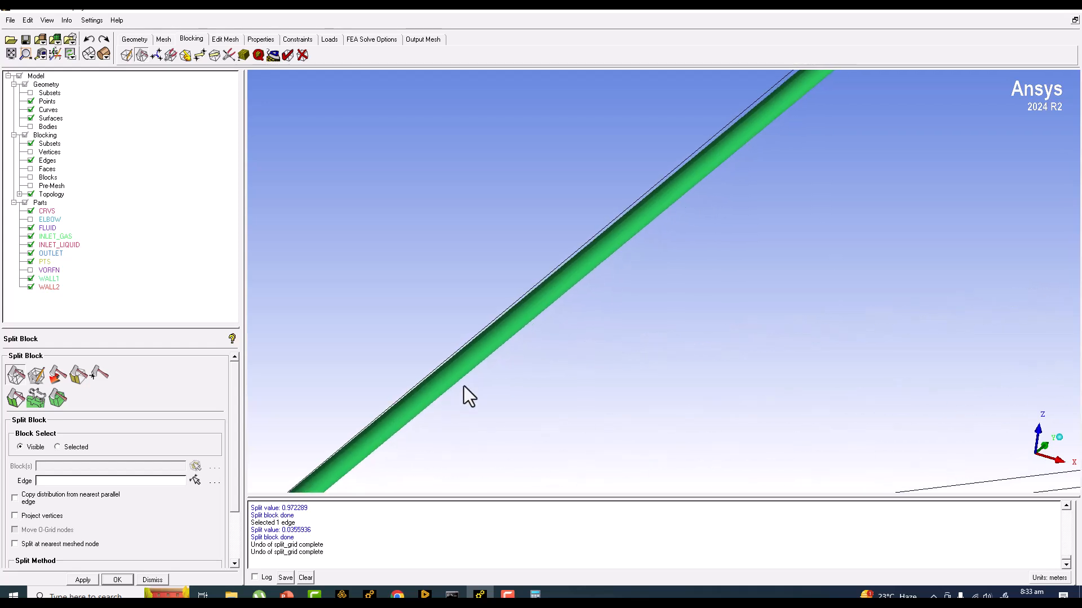
{"action": "middle_click_drag", "start_coordinate": [753, 142], "coordinate": [552, 275]}
{"action": "middle_click_drag", "start_coordinate": [697, 292], "coordinate": [267, 221]}
{"action": "middle_click_drag", "start_coordinate": [809, 399], "coordinate": [193, 214]}
{"action": "right_click_drag", "start_coordinate": [633, 465], "coordinate": [630, 192]}
{"action": "middle_click_drag", "start_coordinate": [681, 307], "coordinate": [532, 307]}
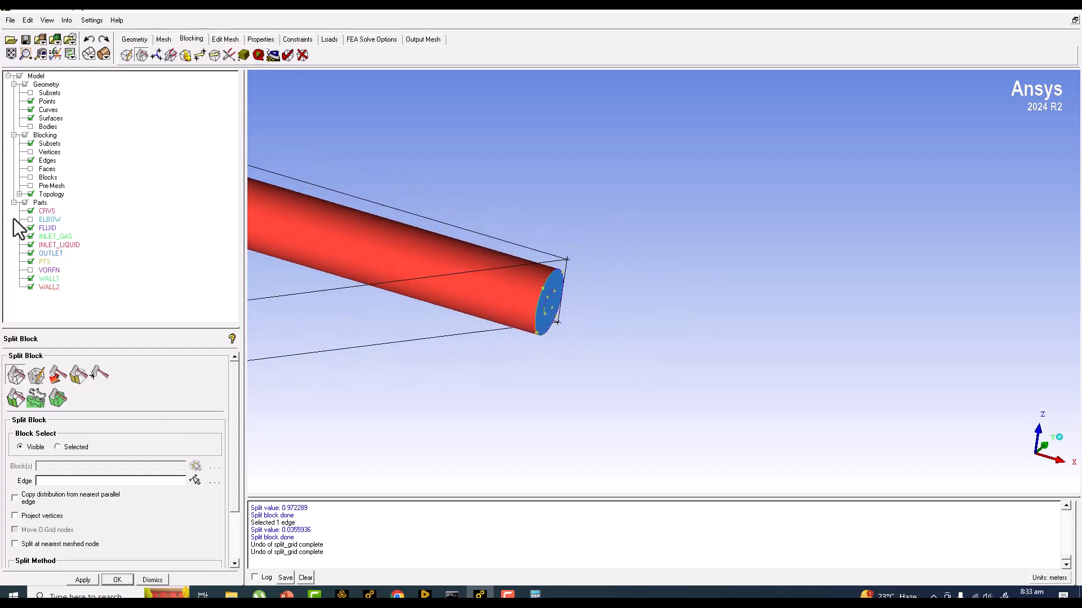
Associate block vertex 42 and the lower vertex beside the outlet with two points on the same side of the outlet's outer circle.
{"action": "left_click", "coordinate": [182, 56]}
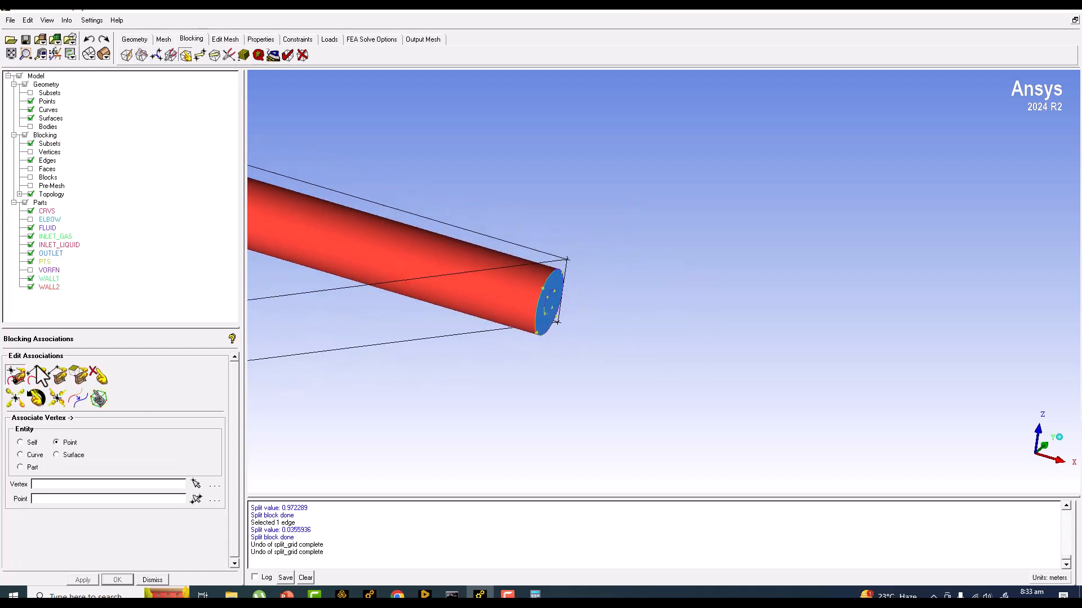
{"action": "left_click", "coordinate": [16, 374]}
{"action": "left_click", "coordinate": [551, 274]}
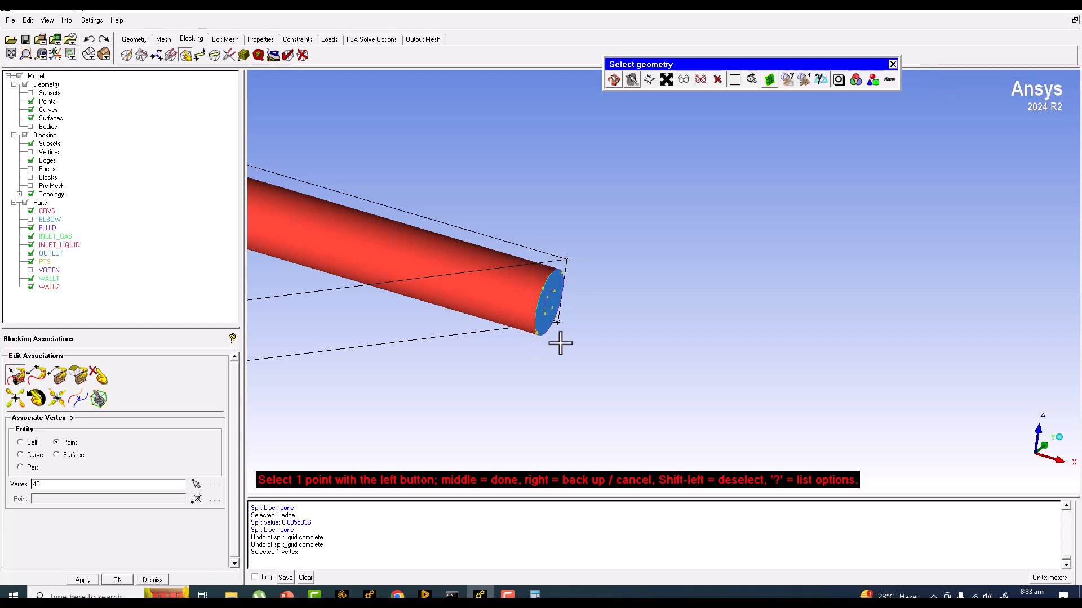
{"action": "left_click", "coordinate": [536, 291]}
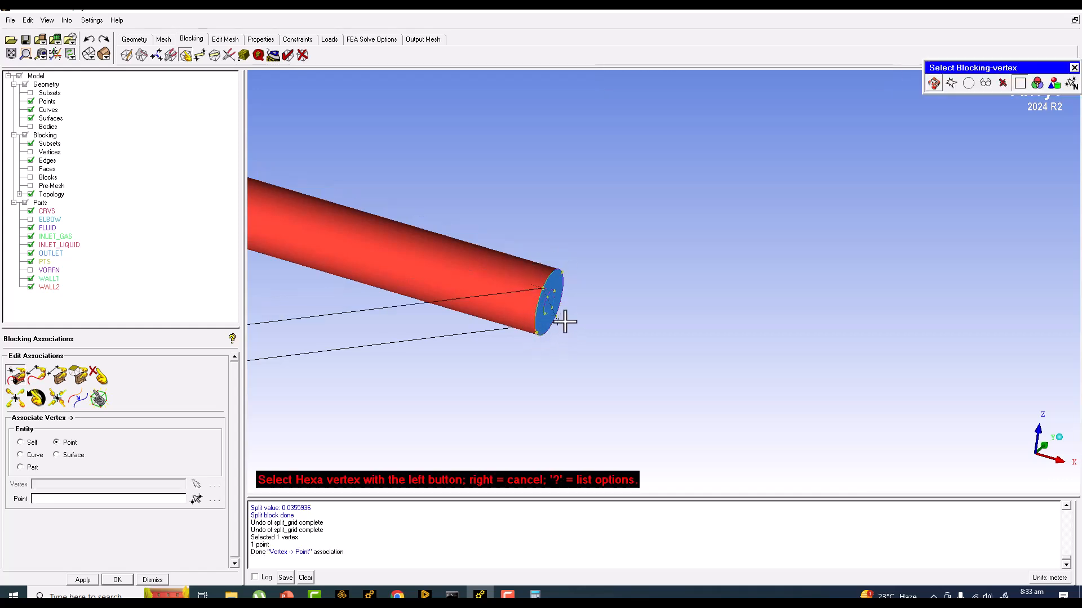
{"action": "left_click", "coordinate": [541, 332]}
{"action": "left_click", "coordinate": [541, 333]}
{"action": "middle_click", "coordinate": [401, 244]}
Associate block vertex 26 and the other vertex at the bend corner with the two remaining points on the outlet's outer circle.
{"action": "right_click_drag", "start_coordinate": [364, 462], "coordinate": [369, 249]}
{"action": "mouse_move", "coordinate": [259, 194]}
{"action": "middle_mouse_down"}
{"action": "mouse_move", "coordinate": [447, 235]}
{"action": "mouse_move", "coordinate": [643, 311]}
{"action": "middle_mouse_up"}
{"action": "middle_click_drag", "start_coordinate": [293, 185], "coordinate": [595, 214]}
{"action": "right_click_drag", "start_coordinate": [644, 462], "coordinate": [648, 346]}
{"action": "left_click_drag", "start_coordinate": [970, 318], "coordinate": [339, 337]}
{"action": "left_click", "coordinate": [21, 380]}
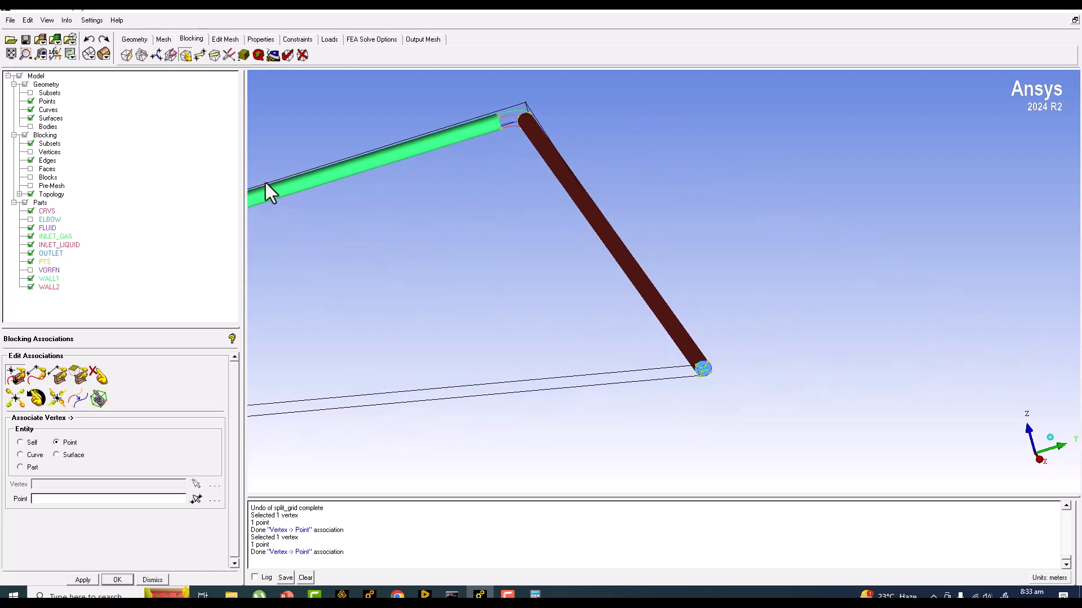
{"action": "left_click", "coordinate": [524, 105]}
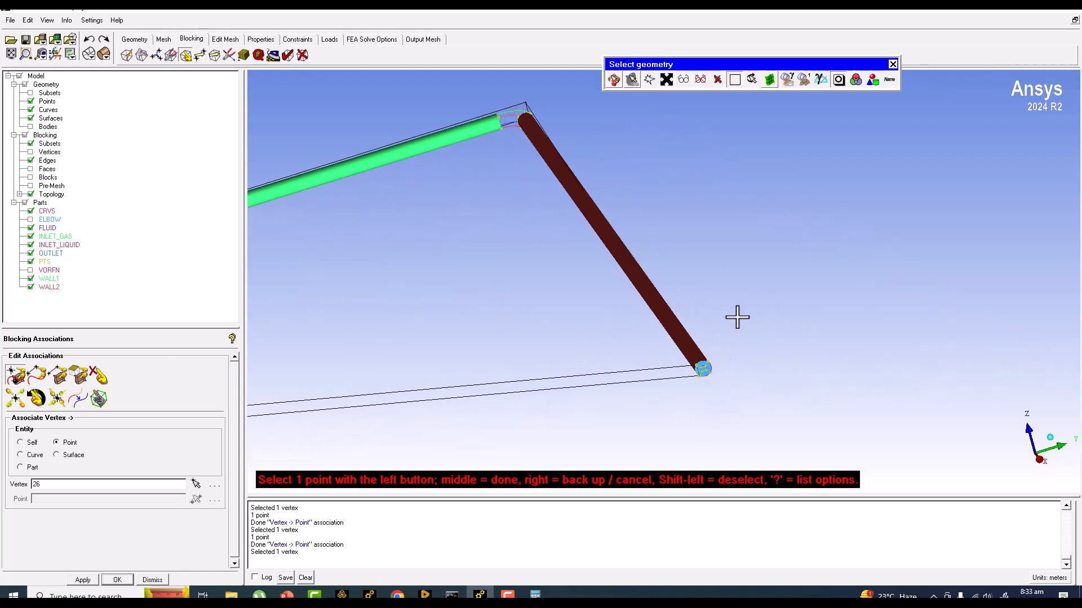
{"action": "left_click", "coordinate": [707, 373]}
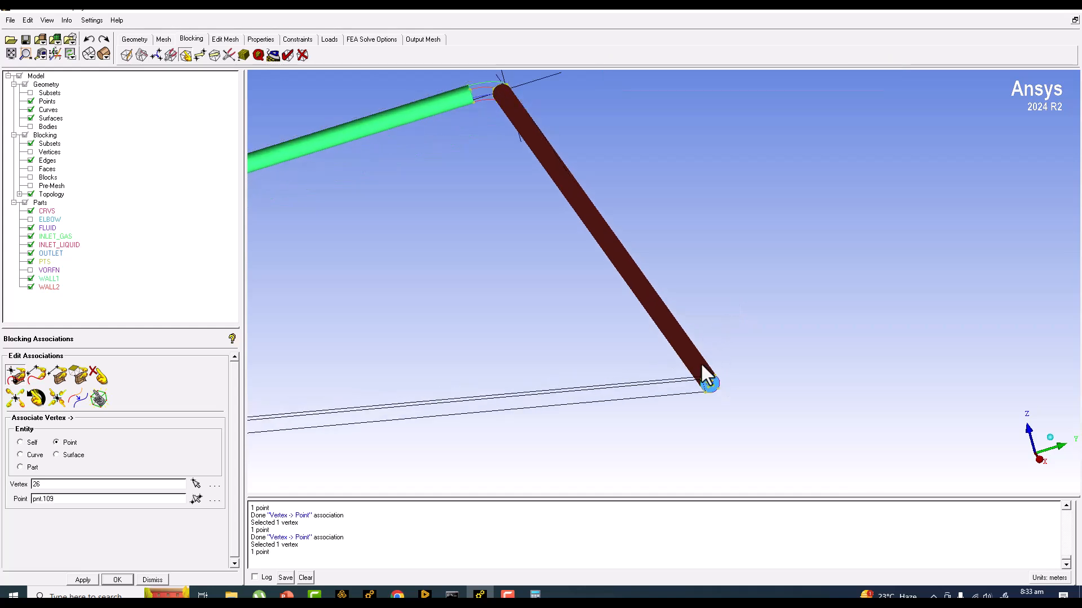
{"action": "left_click", "coordinate": [506, 91]}
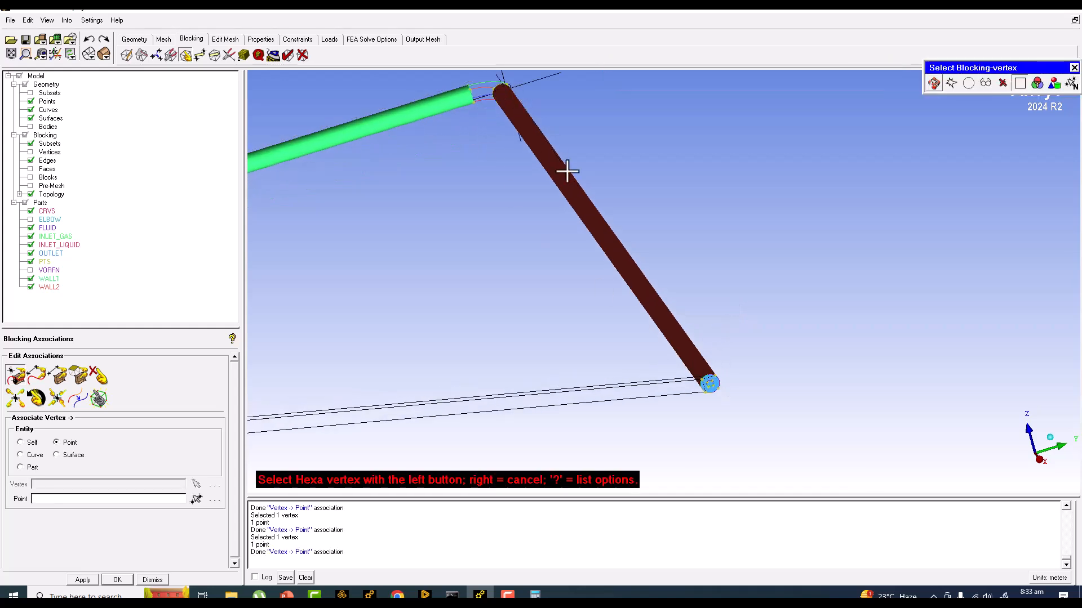
{"action": "left_click", "coordinate": [719, 389]}
{"action": "left_click_drag", "start_coordinate": [552, 277], "coordinate": [449, 130]}
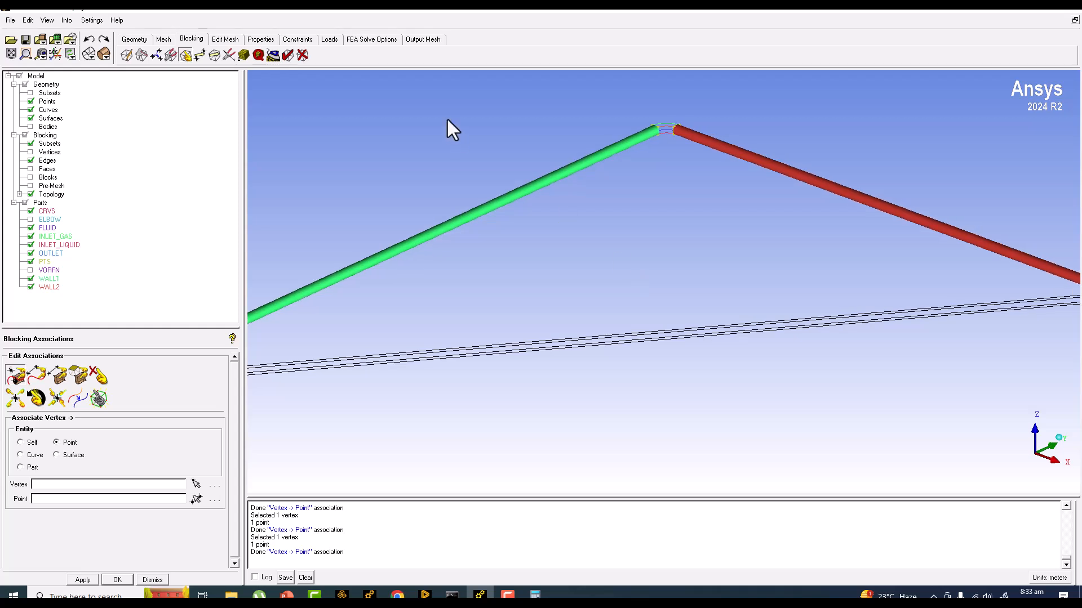
Split the block crosswise near its middle, at about 0.56 along edge 22-26.
{"action": "left_click", "coordinate": [140, 54]}
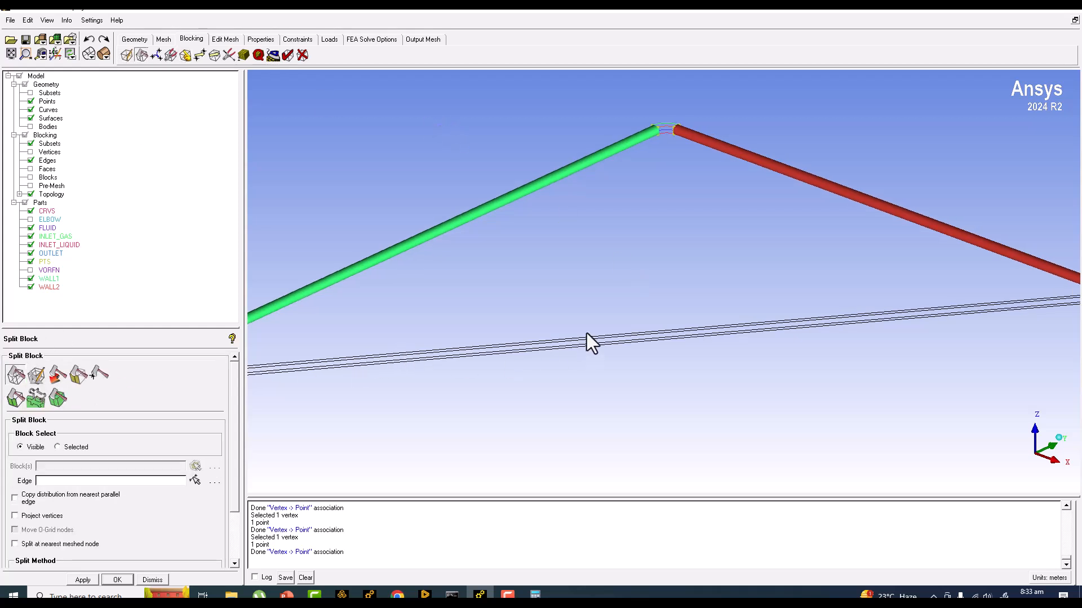
{"action": "left_click", "coordinate": [9, 375]}
{"action": "left_click", "coordinate": [677, 331]}
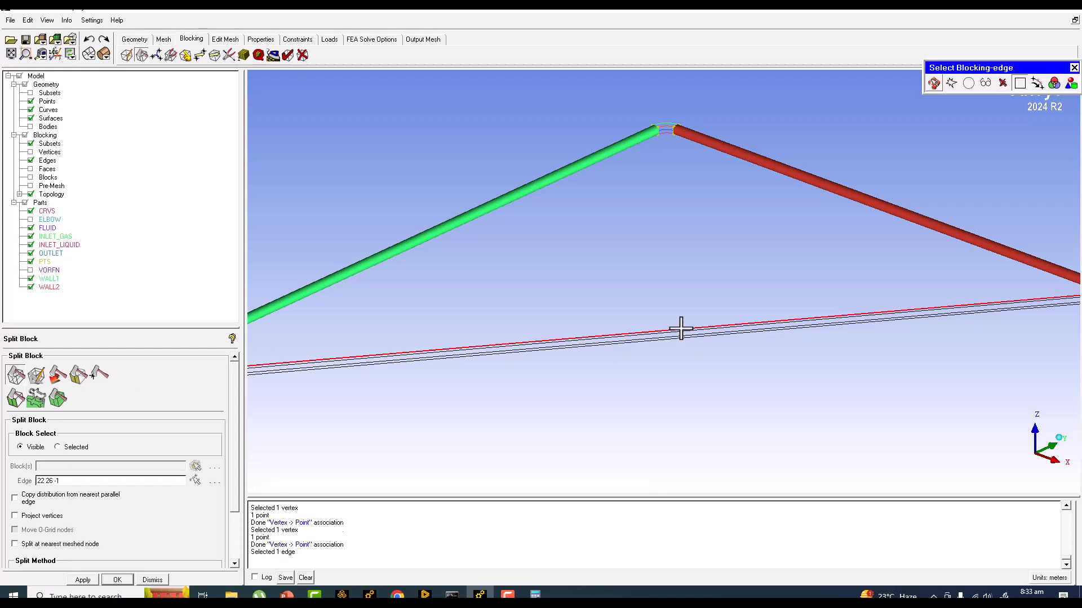
{"action": "left_click", "coordinate": [682, 328]}
{"action": "middle_click", "coordinate": [682, 328]}
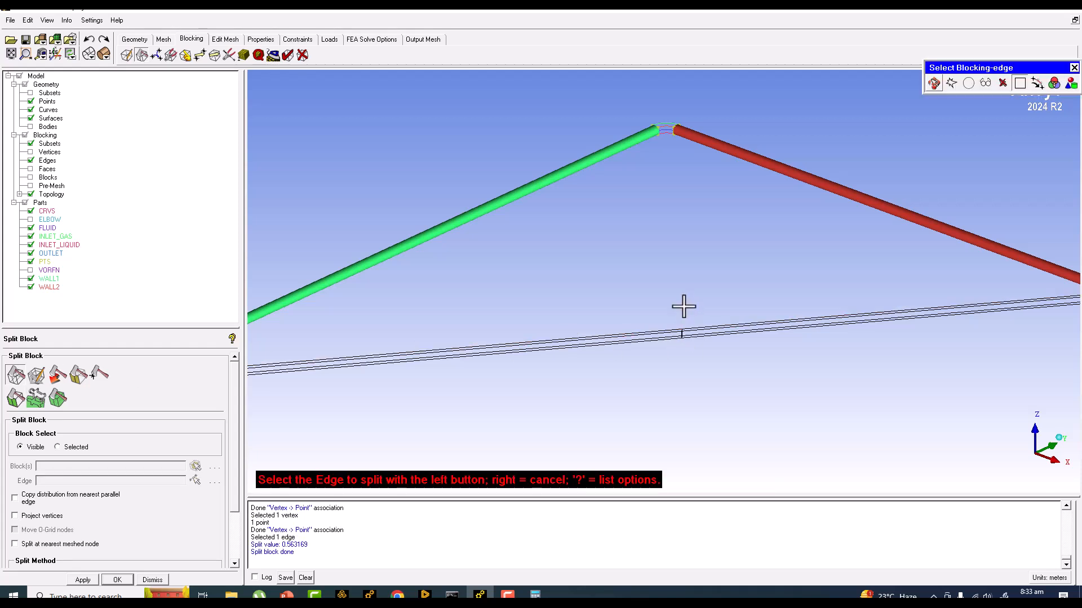
{"action": "left_click_drag", "start_coordinate": [652, 308], "coordinate": [916, 334]}
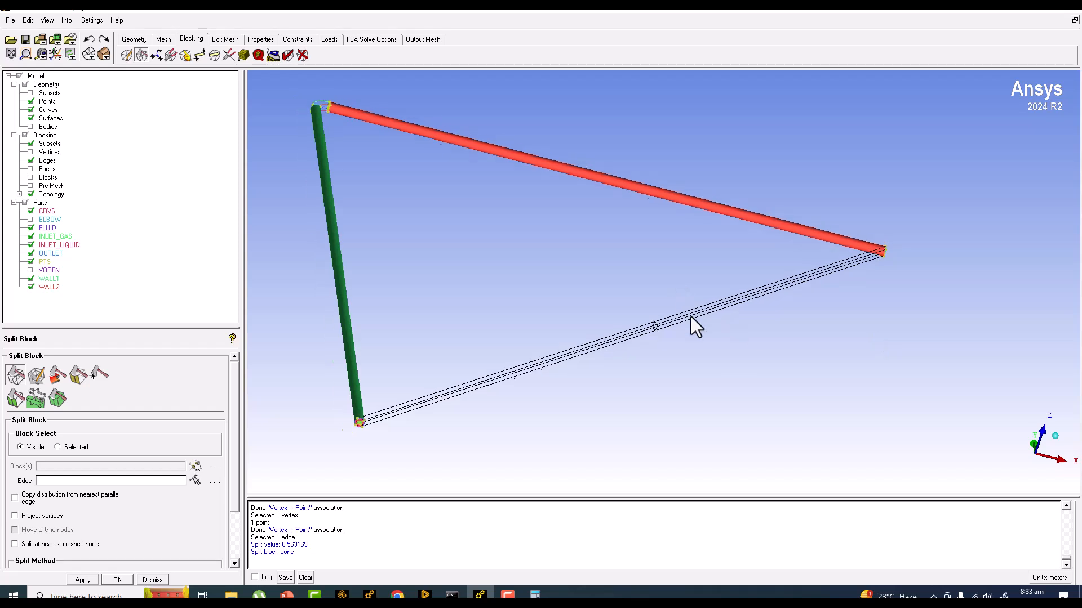
{"action": "left_click_drag", "start_coordinate": [630, 296], "coordinate": [718, 359]}
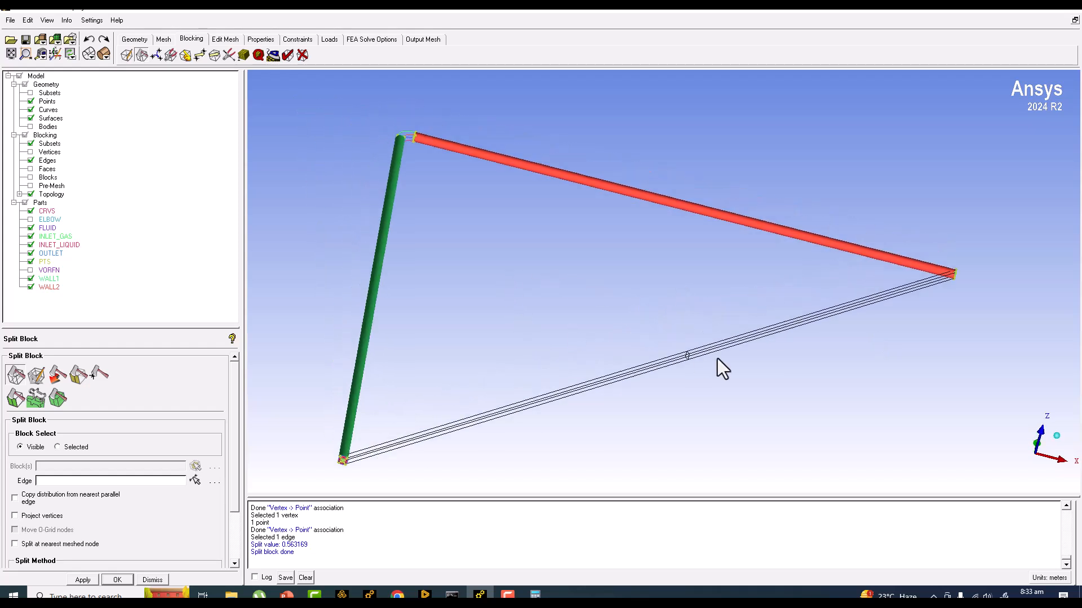
Start moving block vertices with the Move Vertex method set to Multiple.
{"action": "left_click", "coordinate": [185, 54]}
{"action": "mouse_move", "coordinate": [403, 141]}
{"action": "left_mouse_down"}
{"action": "mouse_move", "coordinate": [367, 143]}
{"action": "mouse_move", "coordinate": [423, 141]}
{"action": "left_mouse_up"}
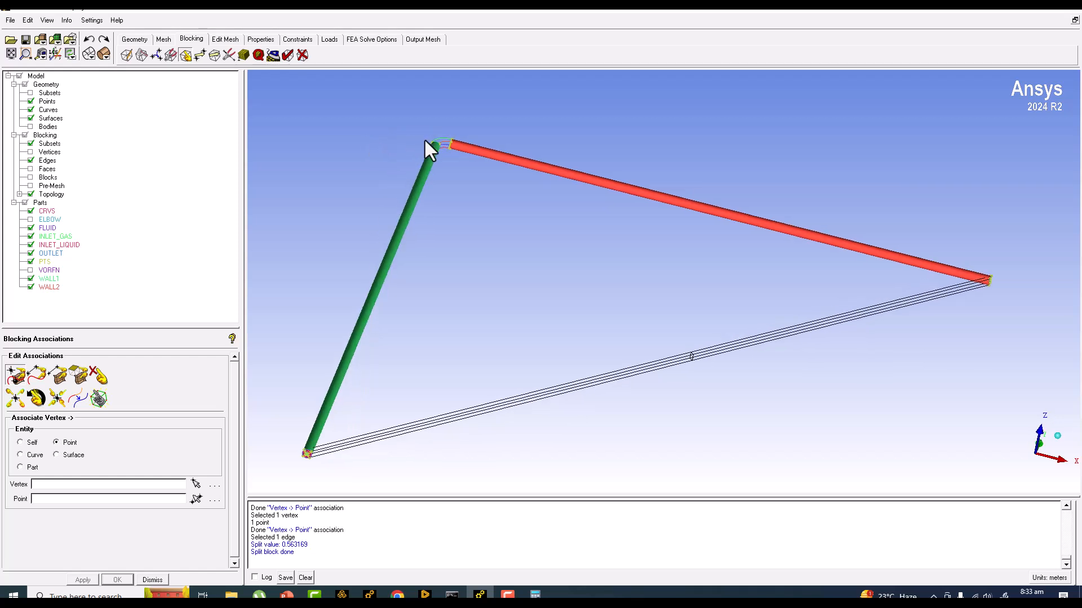
{"action": "left_click", "coordinate": [200, 56]}
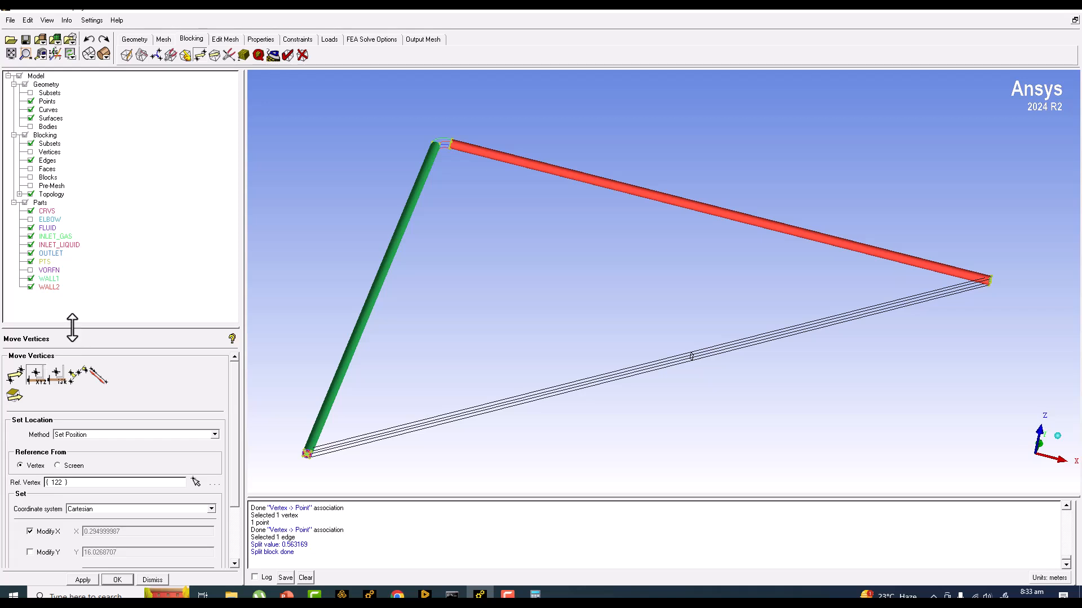
{"action": "left_click_drag", "start_coordinate": [78, 326], "coordinate": [85, 248]}
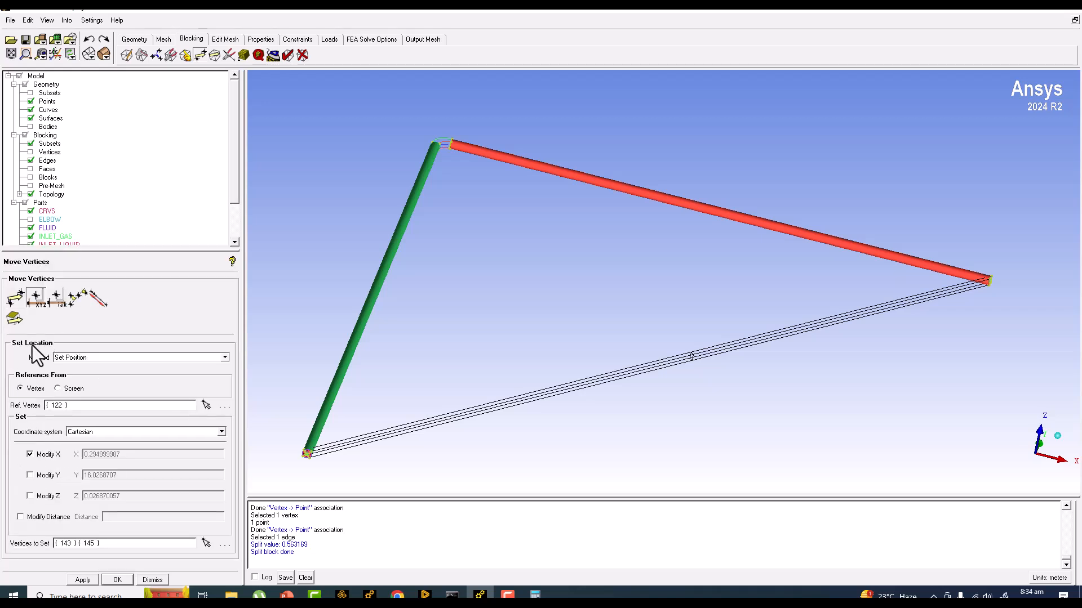
{"action": "left_click", "coordinate": [17, 298]}
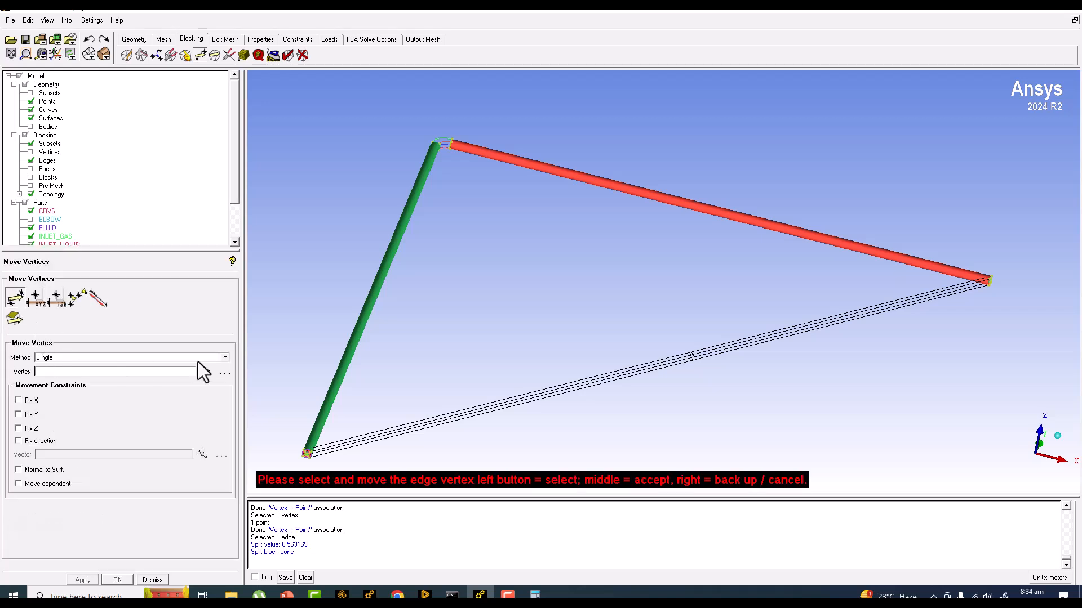
{"action": "left_click", "coordinate": [225, 357]}
{"action": "left_click", "coordinate": [66, 375]}
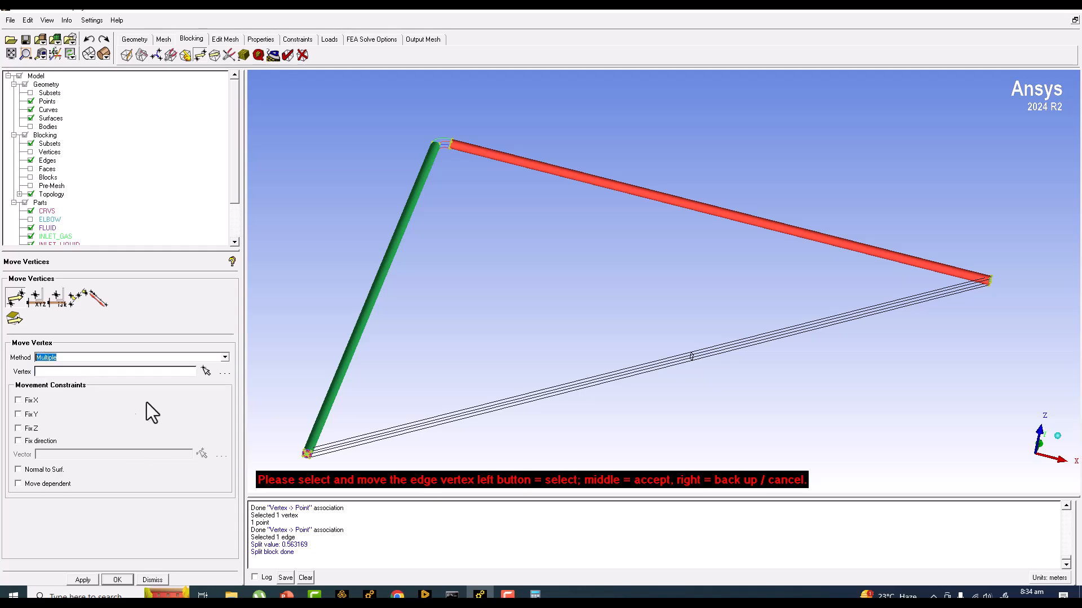
{"action": "left_click", "coordinate": [206, 371]}
{"action": "scroll", "coordinate": [693, 368], "scroll_direction": "up", "scroll_amount": 3}
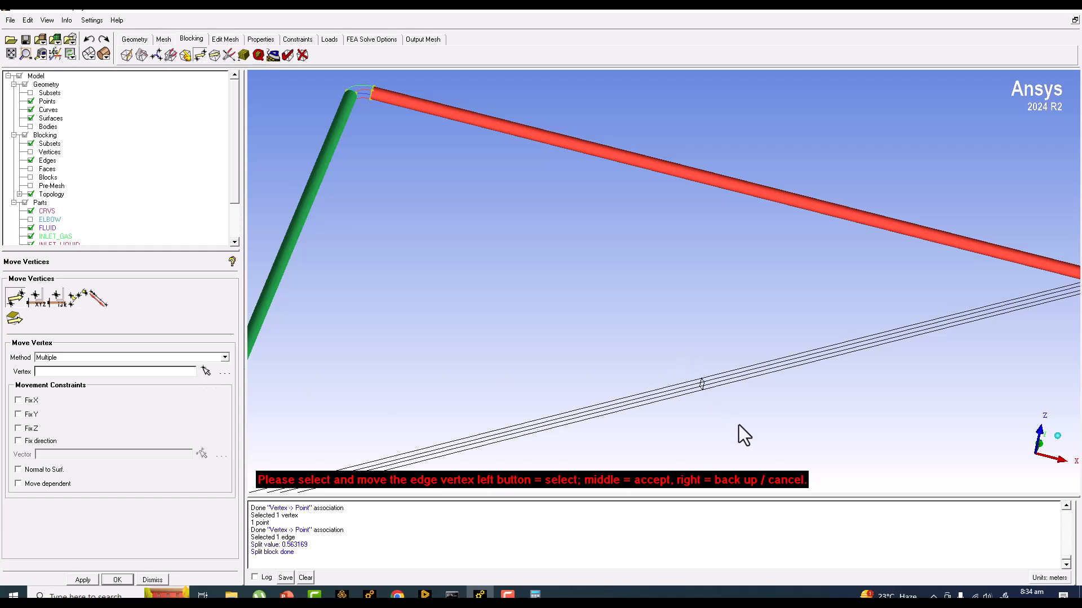
{"action": "scroll", "coordinate": [727, 414], "scroll_direction": "up", "scroll_amount": 2}
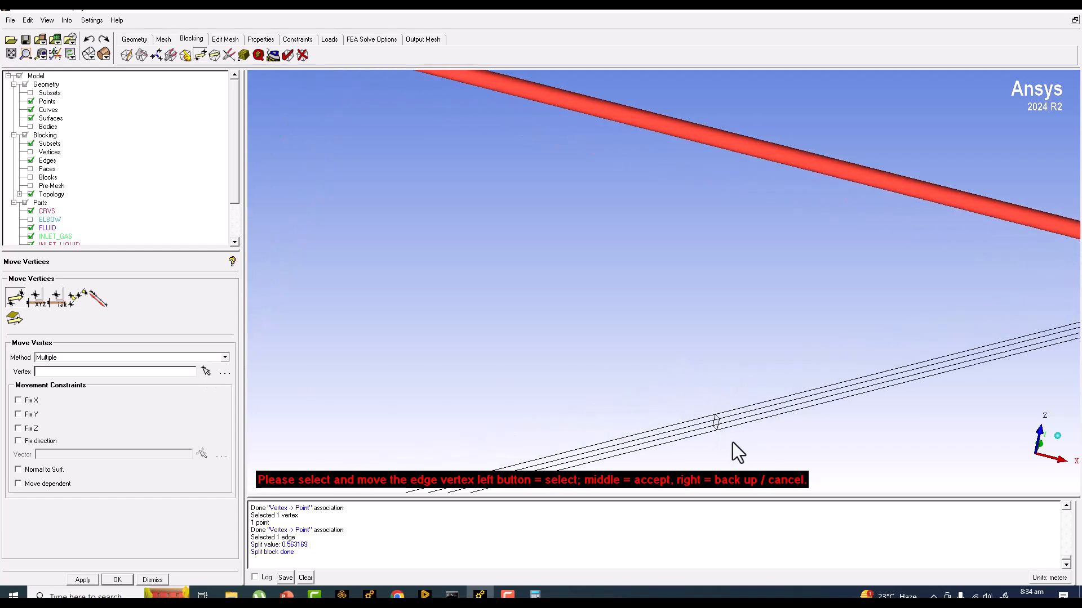
{"action": "middle_click", "coordinate": [671, 364]}
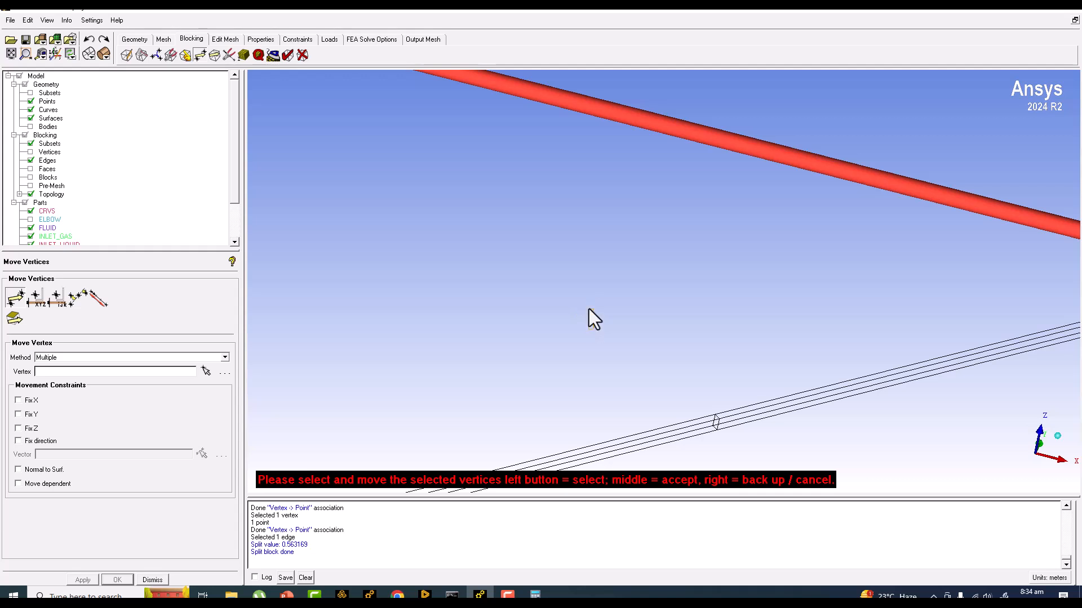
{"action": "middle_click", "coordinate": [626, 364]}
{"action": "middle_click", "coordinate": [599, 335]}
{"action": "middle_click", "coordinate": [599, 335]}
Try to move the four vertices of the block's middle split together up to the pipe bend.
{"action": "scroll", "coordinate": [687, 395], "scroll_direction": "down", "scroll_amount": 1}
{"action": "middle_click_drag", "start_coordinate": [687, 396], "coordinate": [630, 293]}
{"action": "scroll", "coordinate": [603, 328], "scroll_direction": "up", "scroll_amount": 2}
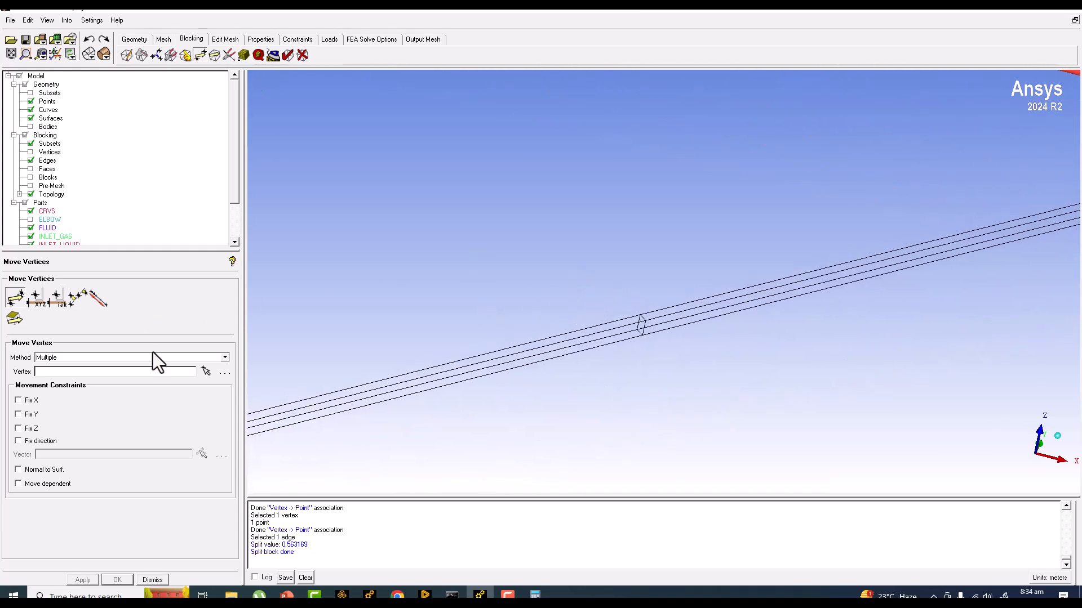
{"action": "left_click", "coordinate": [206, 371]}
{"action": "left_click_drag", "start_coordinate": [622, 279], "coordinate": [690, 369]}
{"action": "middle_click", "coordinate": [697, 377]}
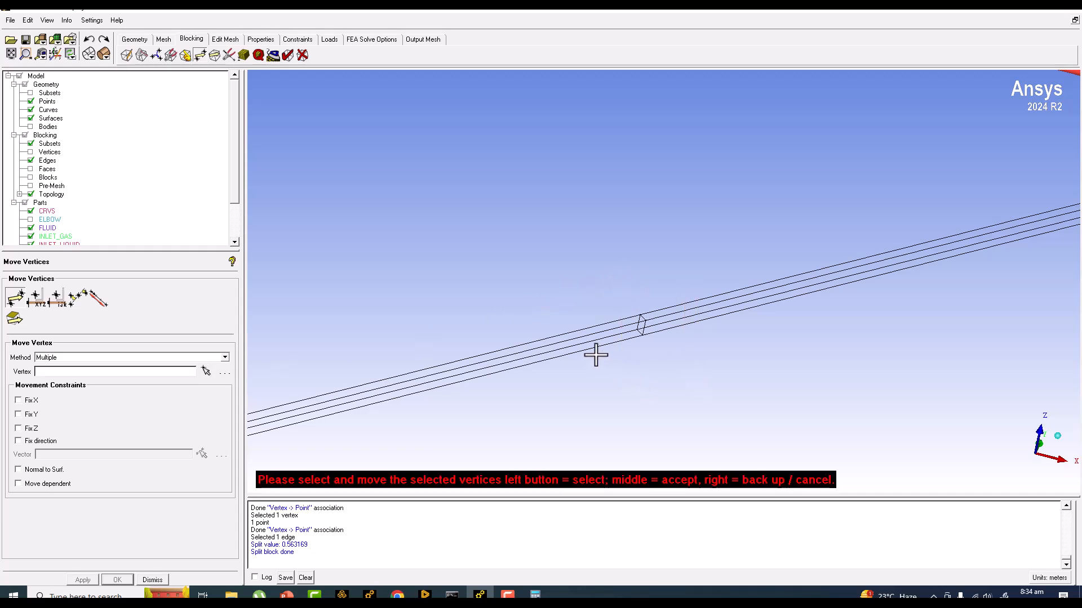
{"action": "left_click_drag", "start_coordinate": [554, 272], "coordinate": [683, 386]}
{"action": "scroll", "coordinate": [573, 263], "scroll_direction": "down", "scroll_amount": 4}
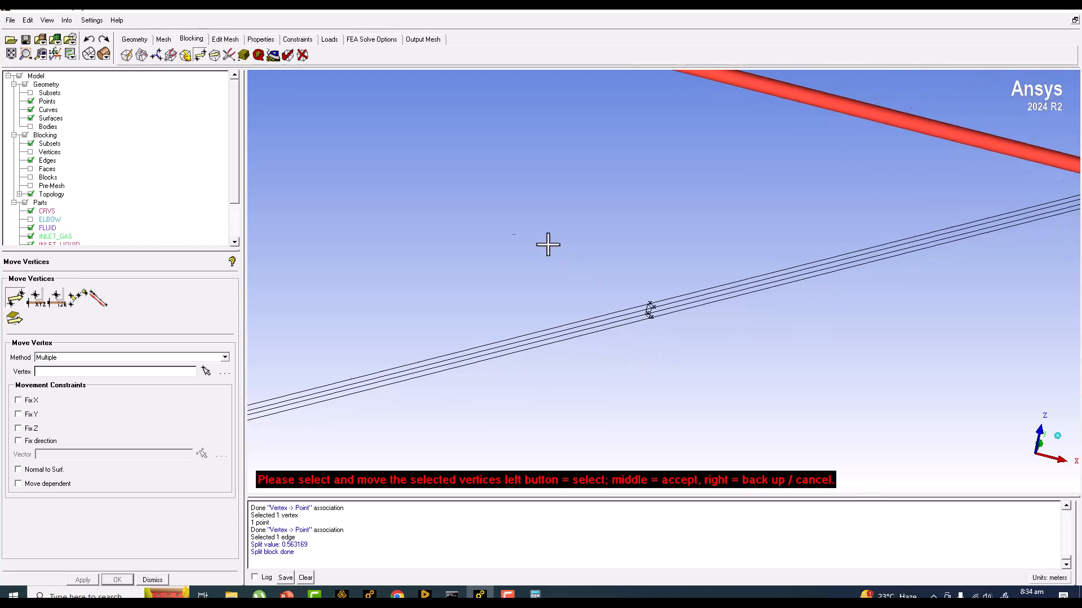
{"action": "scroll", "coordinate": [485, 203], "scroll_direction": "down", "scroll_amount": 3}
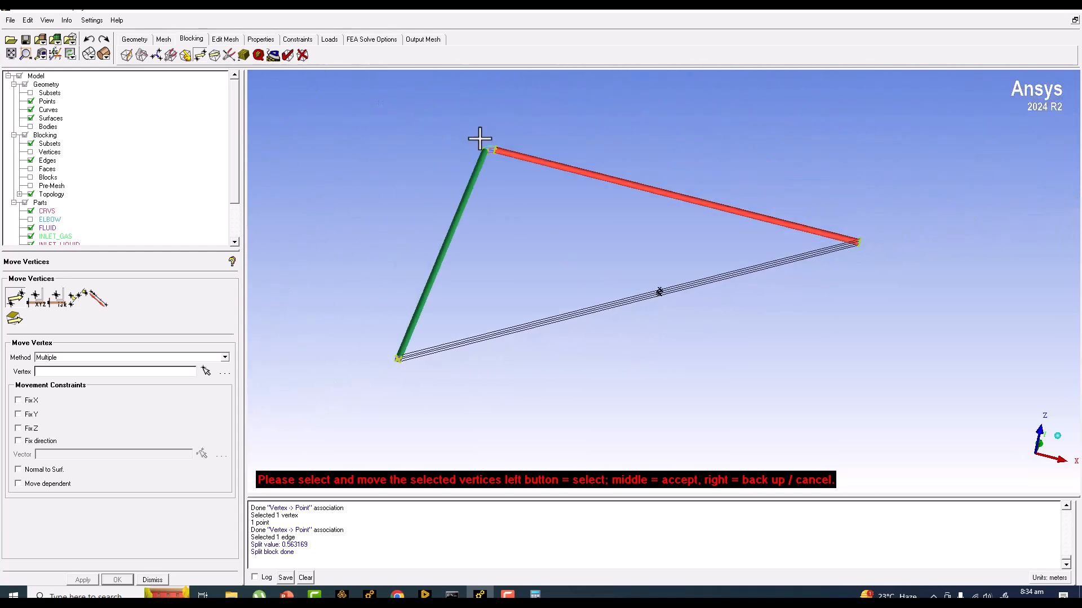
{"action": "left_click", "coordinate": [480, 140]}
{"action": "key", "text": "F9"}
{"action": "right_click_drag", "start_coordinate": [597, 392], "coordinate": [603, 106]}
{"action": "right_click_drag", "start_coordinate": [563, 412], "coordinate": [550, 313]}
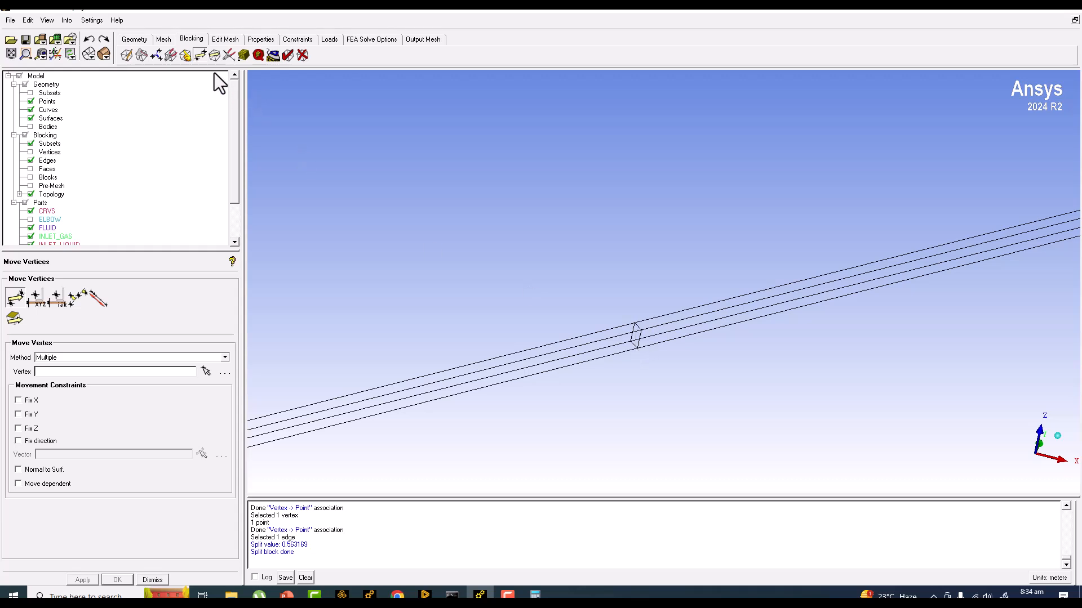
Disassociate the four middle split vertices 69, 70, 73 and 74 from the geometry.
{"action": "left_click", "coordinate": [188, 55]}
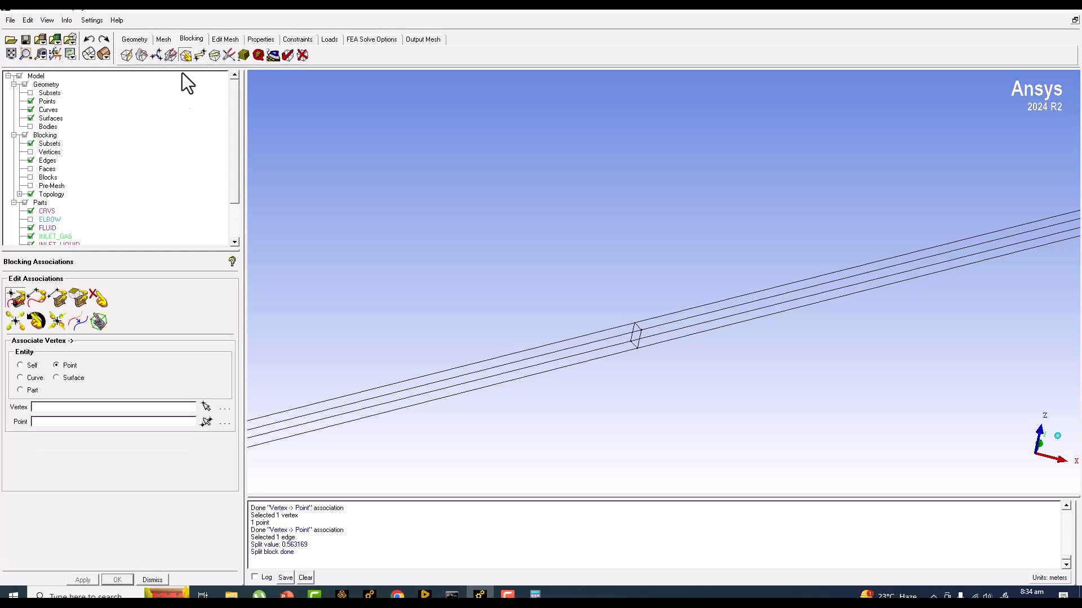
{"action": "left_click", "coordinate": [93, 302]}
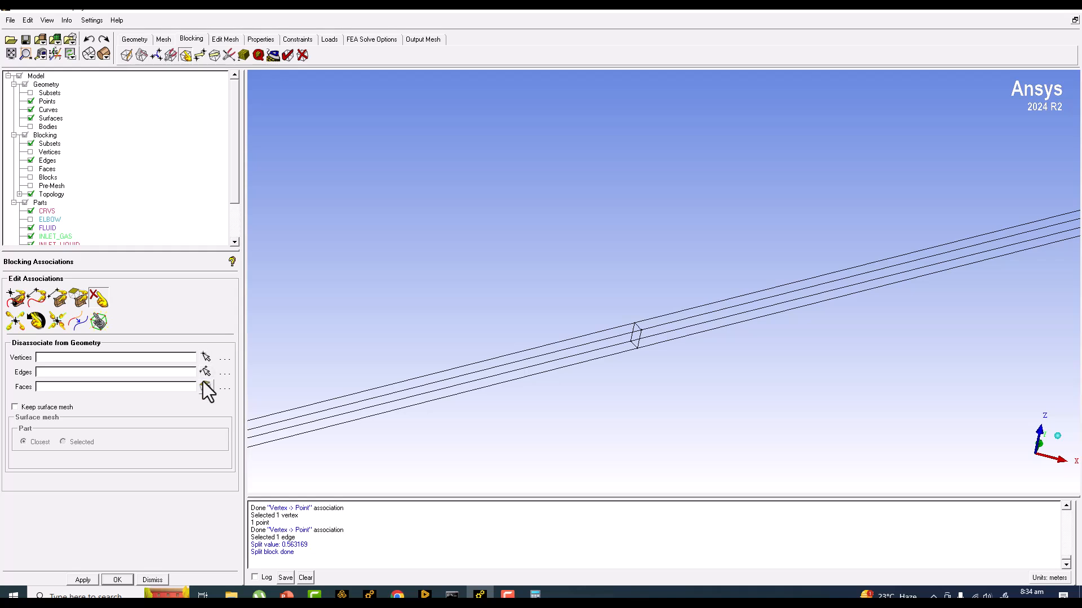
{"action": "left_click", "coordinate": [205, 357]}
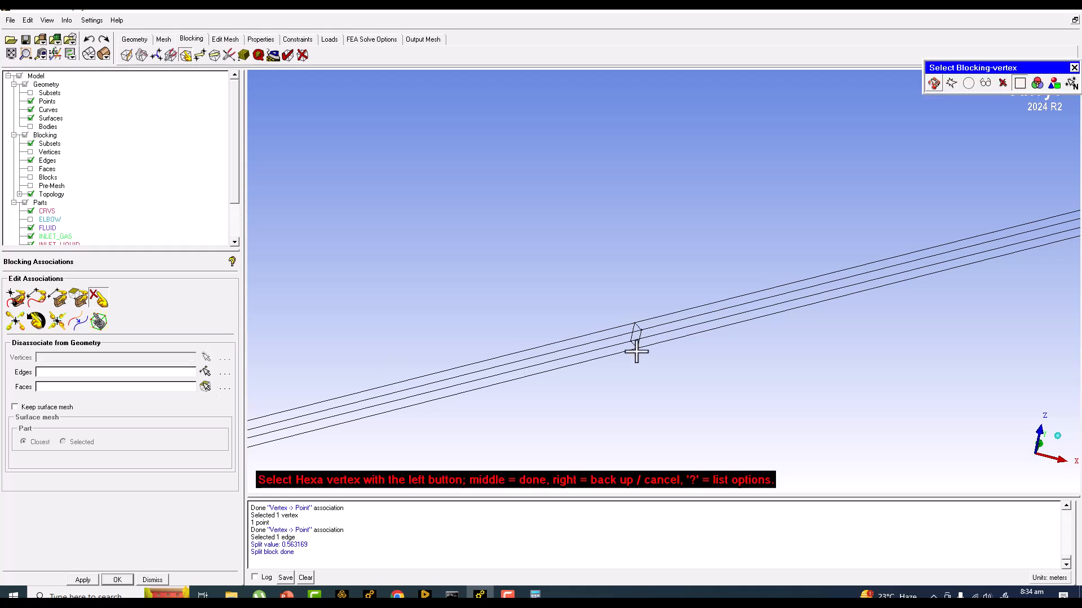
{"action": "left_click_drag", "start_coordinate": [611, 307], "coordinate": [674, 381]}
{"action": "middle_click", "coordinate": [674, 381]}
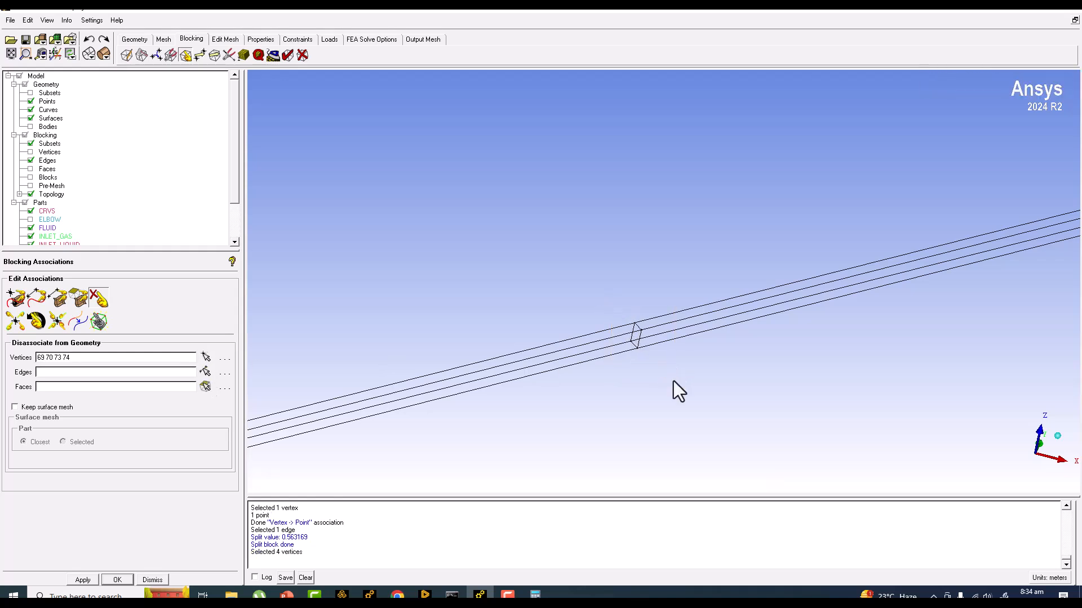
{"action": "right_click", "coordinate": [671, 379]}
Try again to move the four disassociated split vertices to the bend using the Multiple method.
{"action": "scroll", "coordinate": [663, 370], "scroll_direction": "up", "scroll_amount": 2}
{"action": "scroll", "coordinate": [586, 406], "scroll_direction": "down", "scroll_amount": 2}
{"action": "scroll", "coordinate": [660, 278], "scroll_direction": "down", "scroll_amount": 4}
{"action": "scroll", "coordinate": [678, 366], "scroll_direction": "down", "scroll_amount": 3}
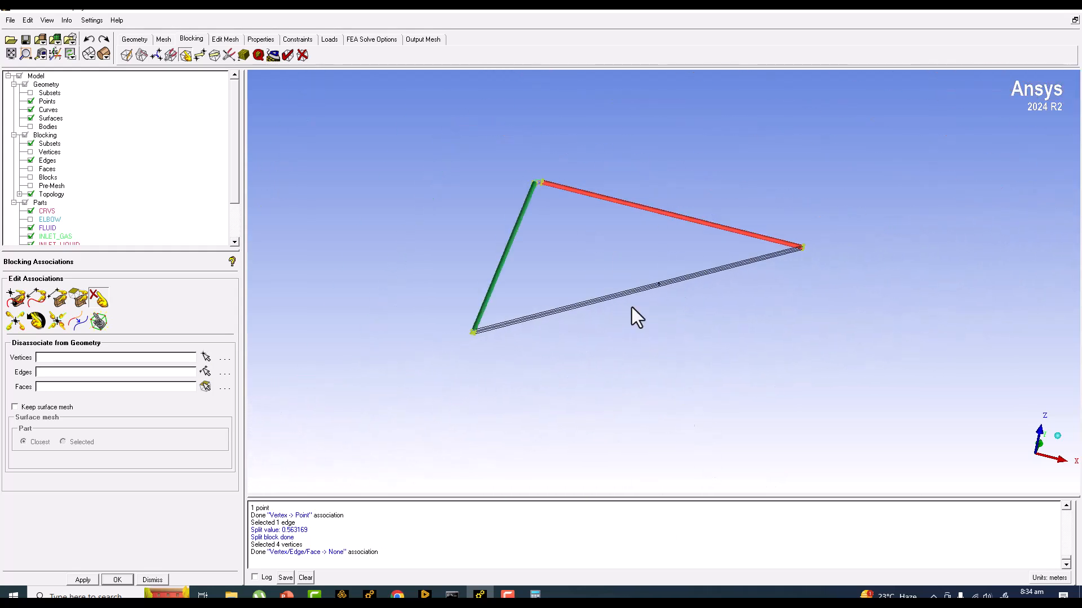
{"action": "left_click", "coordinate": [200, 54]}
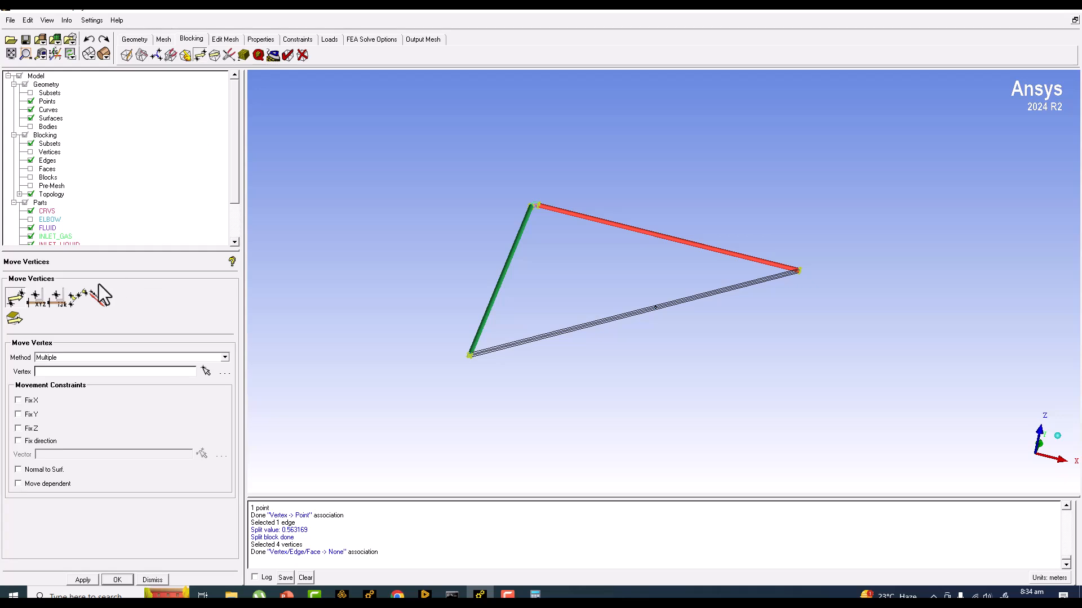
{"action": "left_click", "coordinate": [11, 302]}
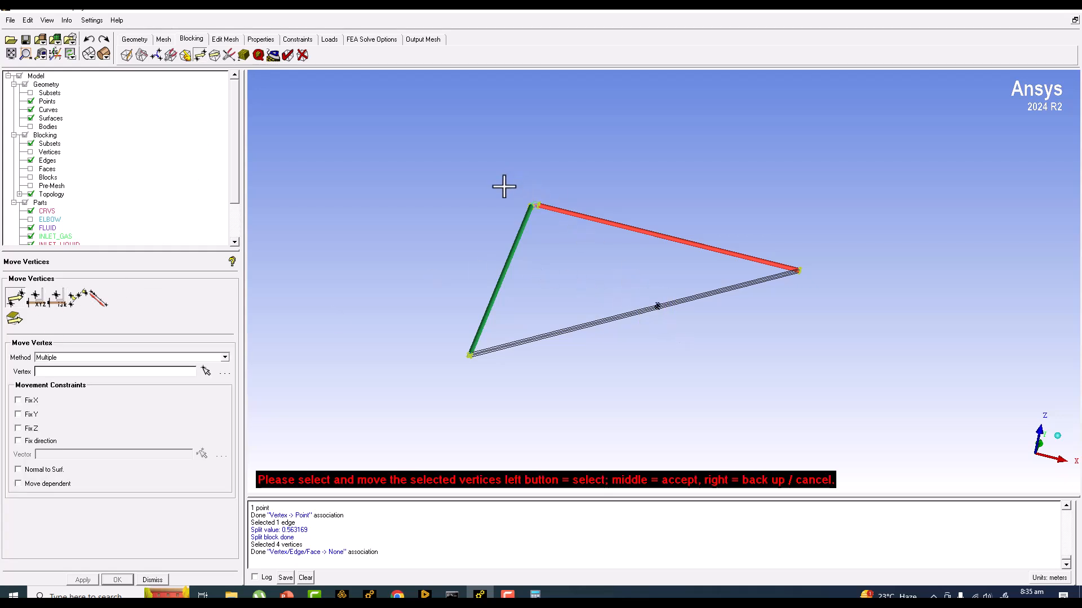
{"action": "scroll", "coordinate": [512, 204], "scroll_direction": "up", "scroll_amount": 1}
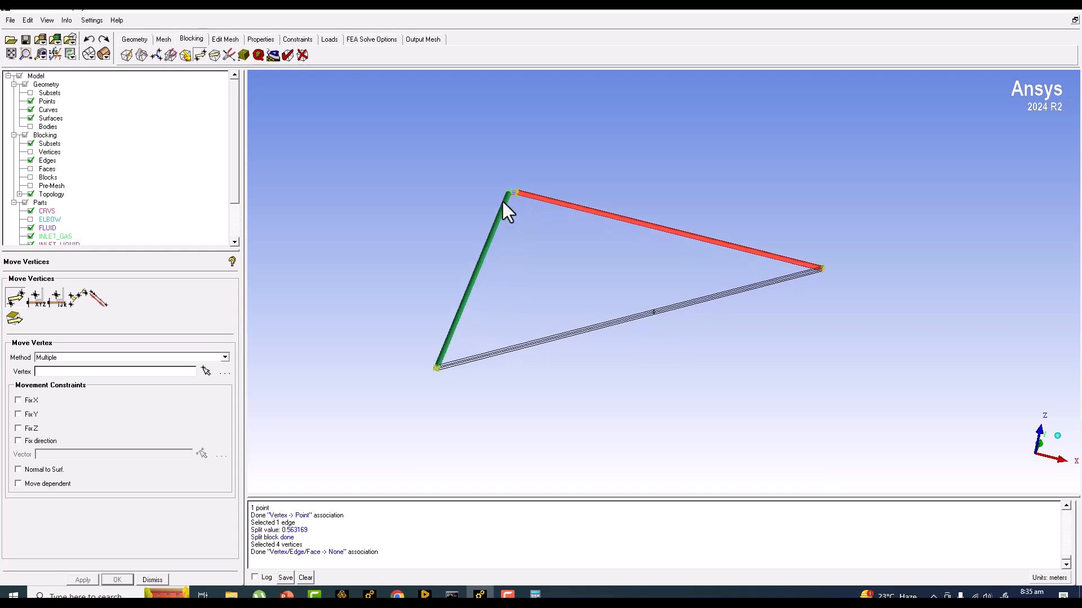
{"action": "left_click_drag", "start_coordinate": [684, 340], "coordinate": [684, 340]}
{"action": "scroll", "coordinate": [575, 261], "scroll_direction": "up", "scroll_amount": 1}
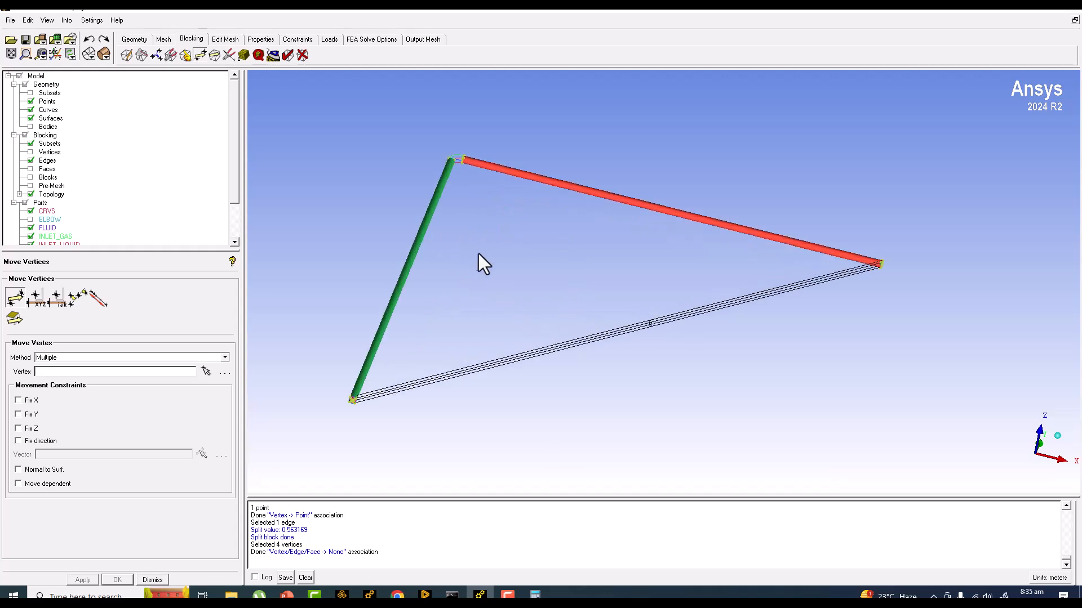
Hide the geometry surfaces, leaving the points, curves and block edges displayed.
{"action": "left_click_drag", "start_coordinate": [468, 249], "coordinate": [455, 224]}
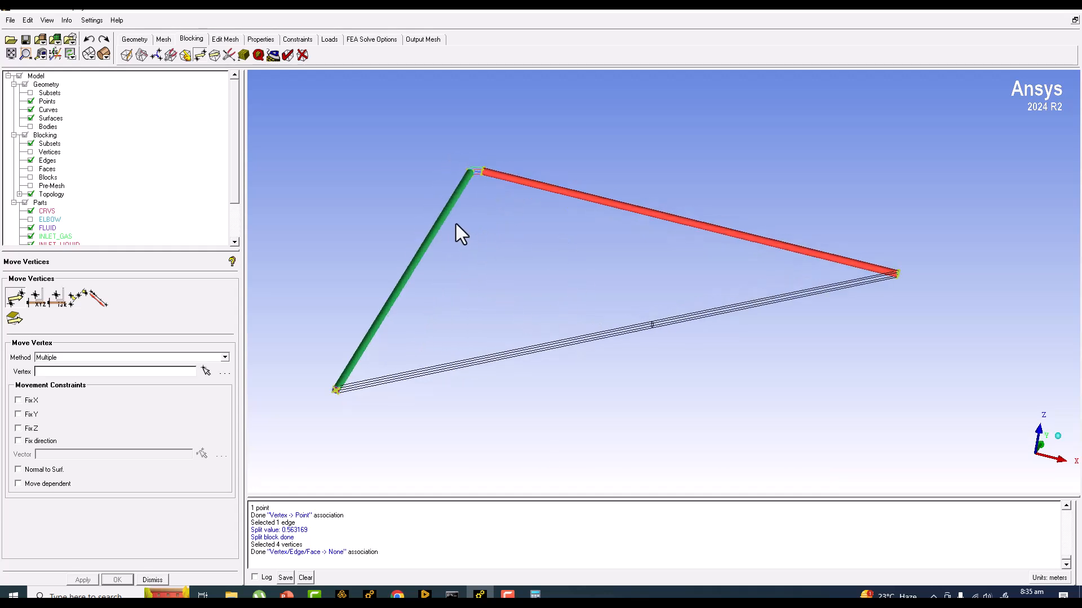
{"action": "left_click", "coordinate": [31, 119]}
{"action": "left_click_drag", "start_coordinate": [254, 294], "coordinate": [260, 334]}
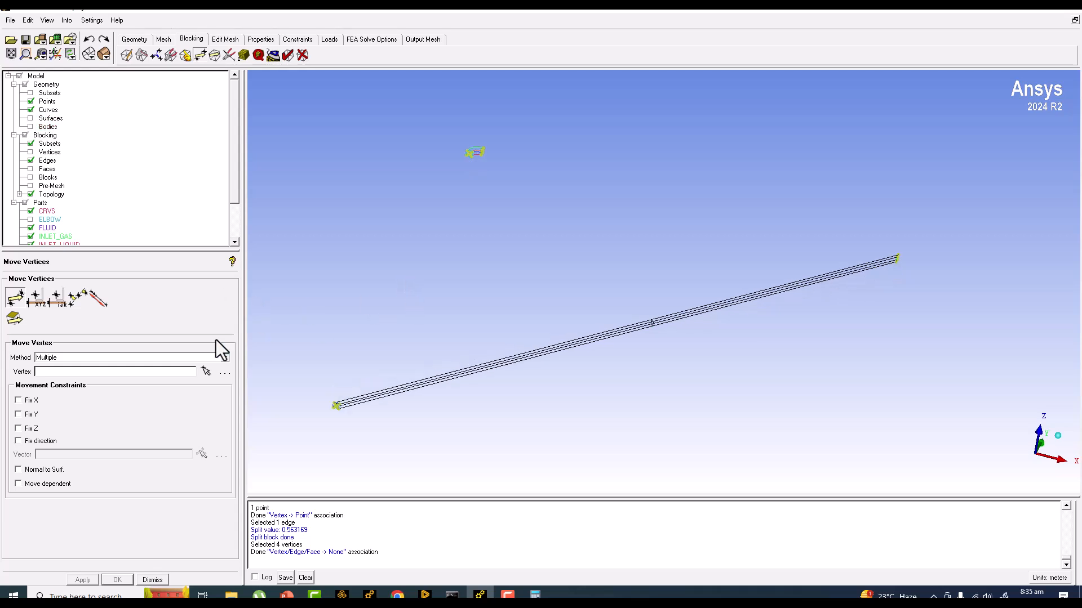
Try to move the four middle split vertices to the bend with the geometry surfaces hidden.
{"action": "left_click", "coordinate": [206, 371]}
{"action": "left_click_drag", "start_coordinate": [605, 300], "coordinate": [662, 344]}
{"action": "middle_click", "coordinate": [691, 377]}
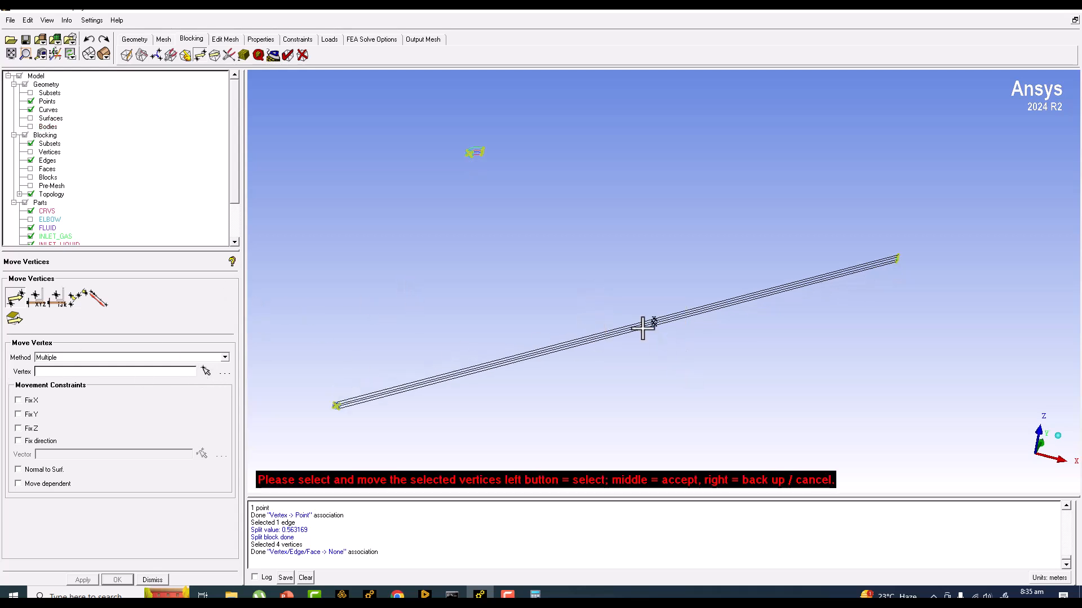
{"action": "middle_click", "coordinate": [459, 164]}
{"action": "left_click_drag", "start_coordinate": [560, 261], "coordinate": [419, 197]}
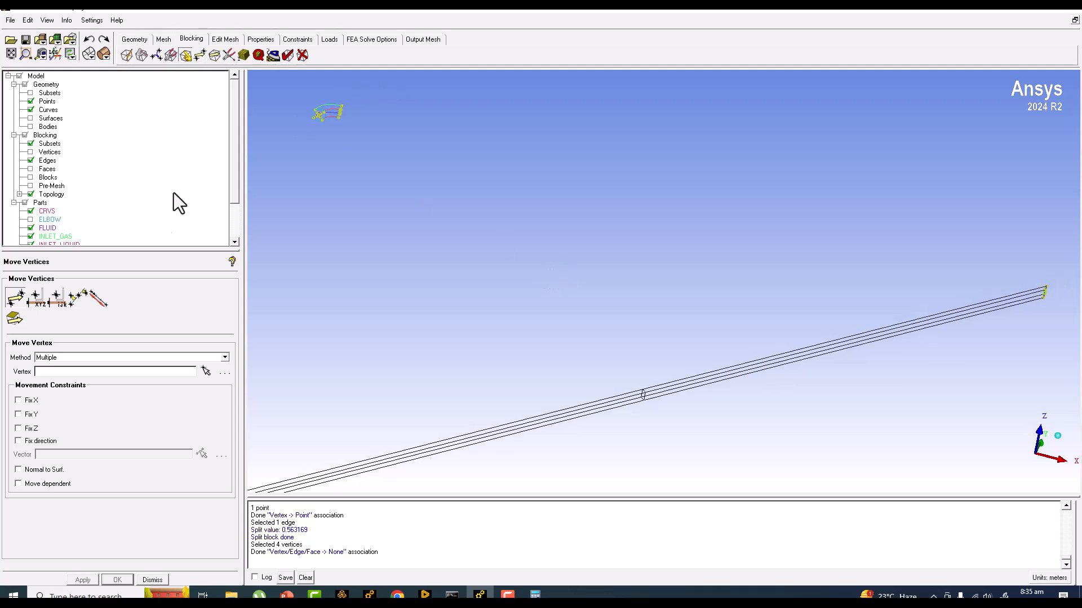
Associate split vertices 73 and 74 with the two upper points on the outer circle at the bend's end.
{"action": "left_click", "coordinate": [185, 54]}
{"action": "left_click", "coordinate": [16, 297]}
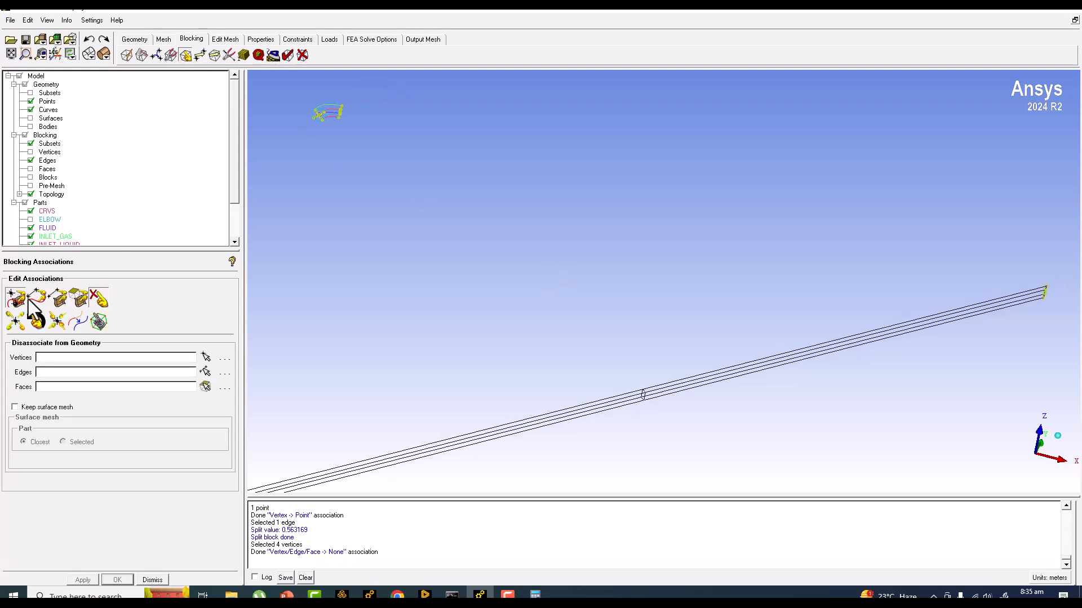
{"action": "left_click", "coordinate": [640, 389]}
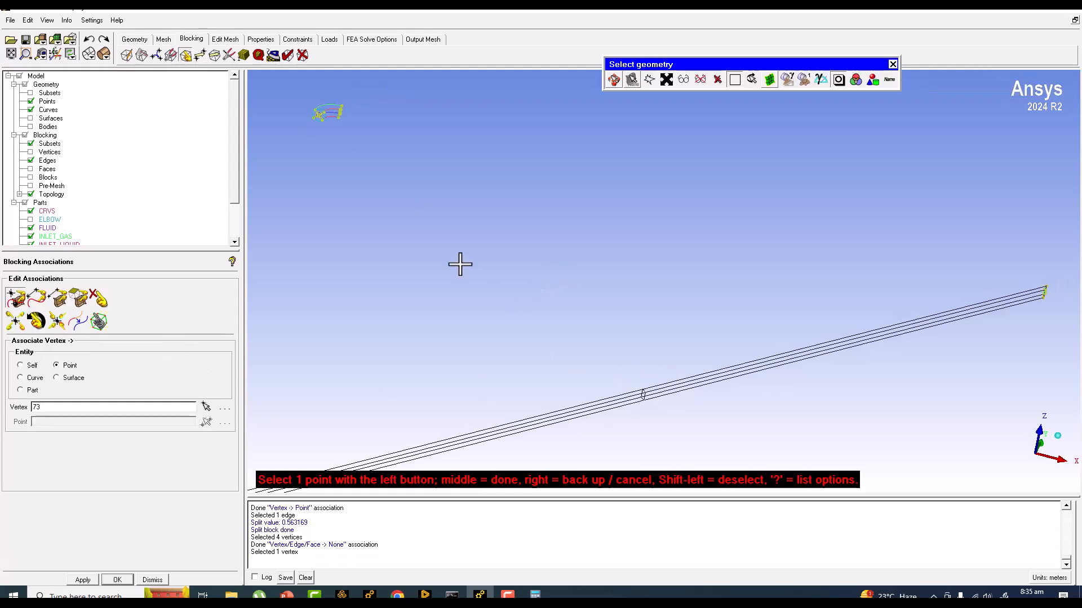
{"action": "left_click", "coordinate": [317, 112]}
{"action": "middle_click", "coordinate": [274, 178]}
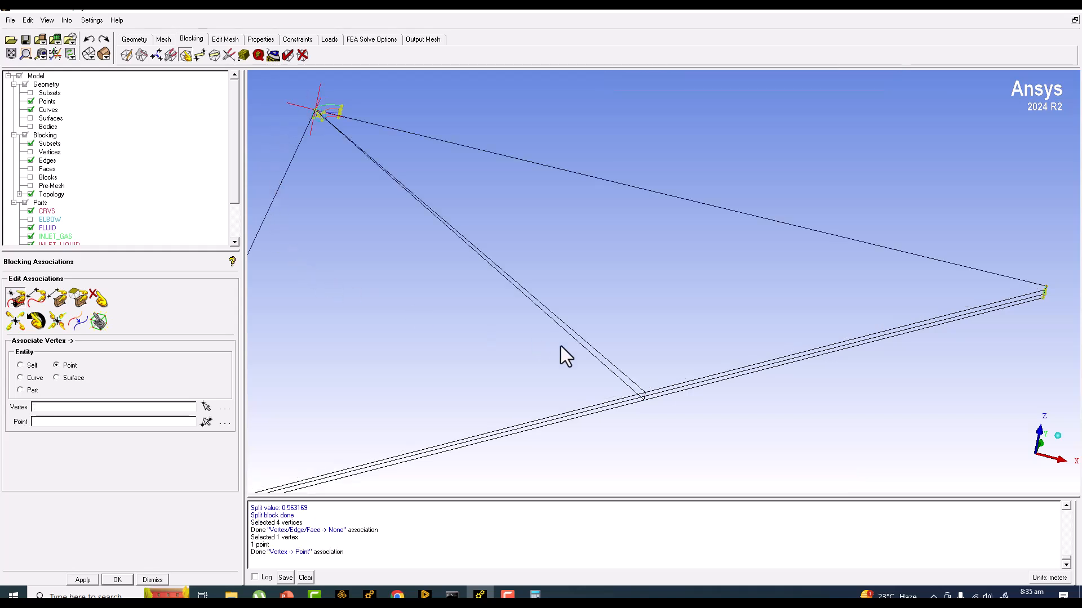
{"action": "left_click", "coordinate": [645, 393]}
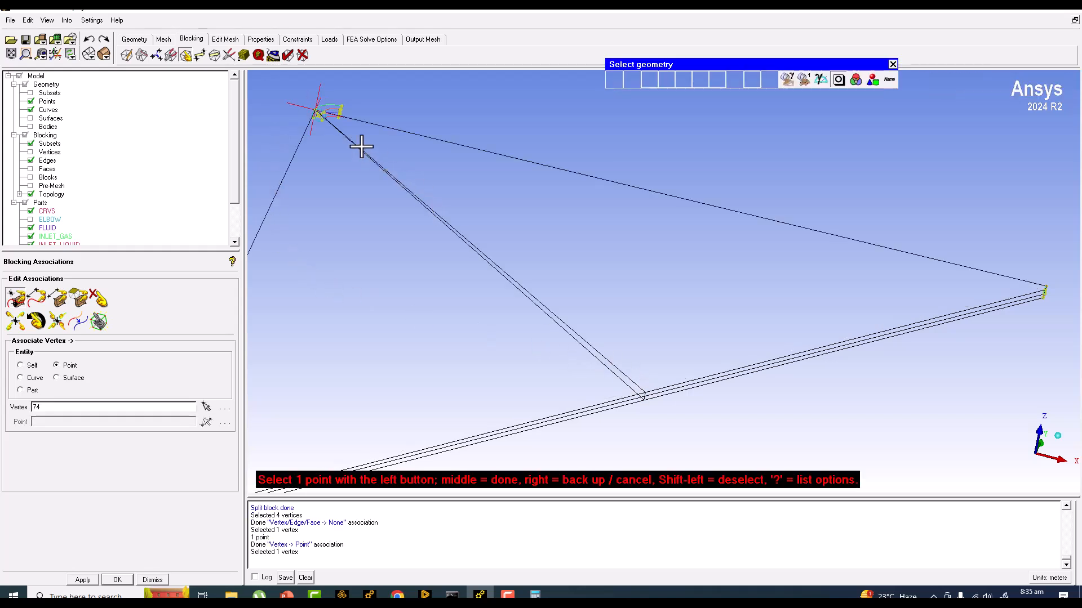
{"action": "left_click", "coordinate": [323, 117]}
{"action": "middle_click", "coordinate": [464, 338]}
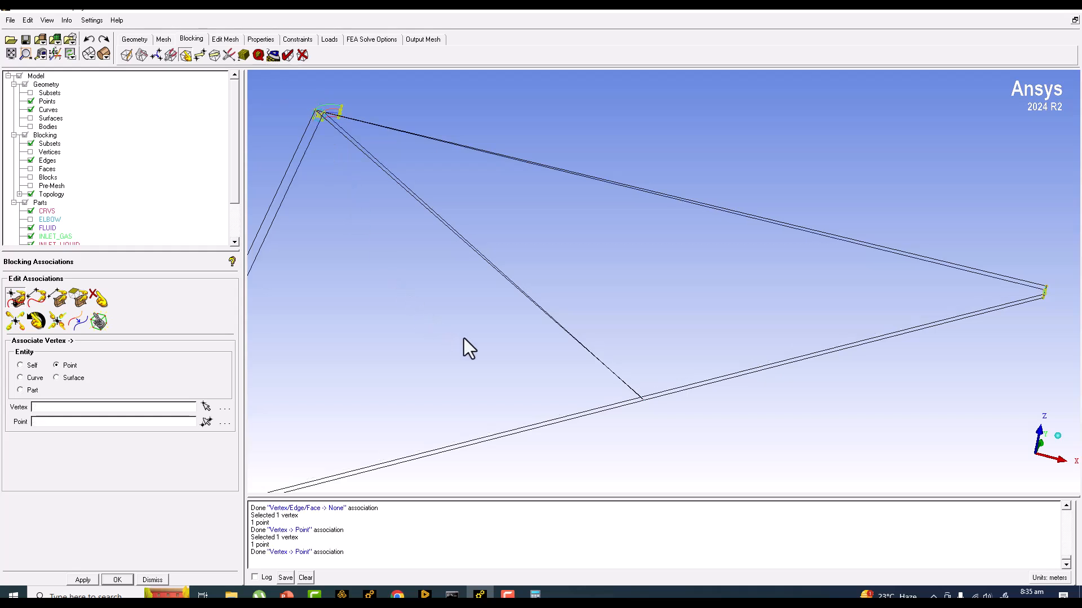
Associate split vertex 69 with the lower-left point on the outer circle at the bend's end.
{"action": "right_click", "coordinate": [632, 397]}
{"action": "scroll", "coordinate": [576, 342], "scroll_direction": "up", "scroll_amount": 10}
{"action": "right_click_drag", "start_coordinate": [593, 352], "coordinate": [575, 144]}
{"action": "middle_click_drag", "start_coordinate": [418, 374], "coordinate": [471, 310]}
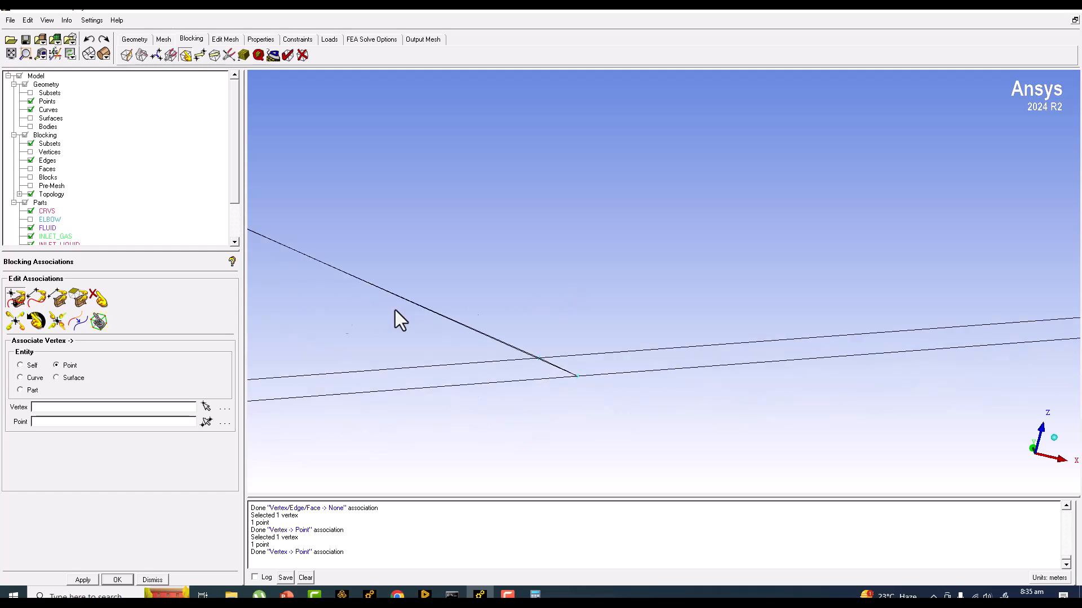
{"action": "left_click", "coordinate": [29, 300]}
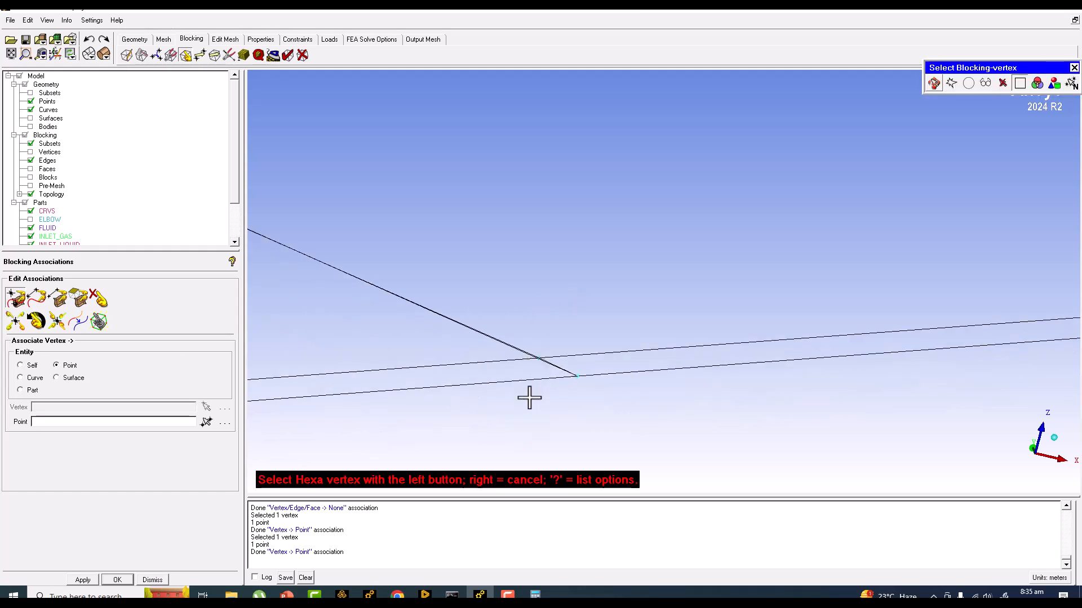
{"action": "left_click", "coordinate": [535, 388]}
{"action": "left_click", "coordinate": [614, 79]}
{"action": "left_click_drag", "start_coordinate": [597, 93], "coordinate": [694, 319]}
{"action": "left_click", "coordinate": [614, 80]}
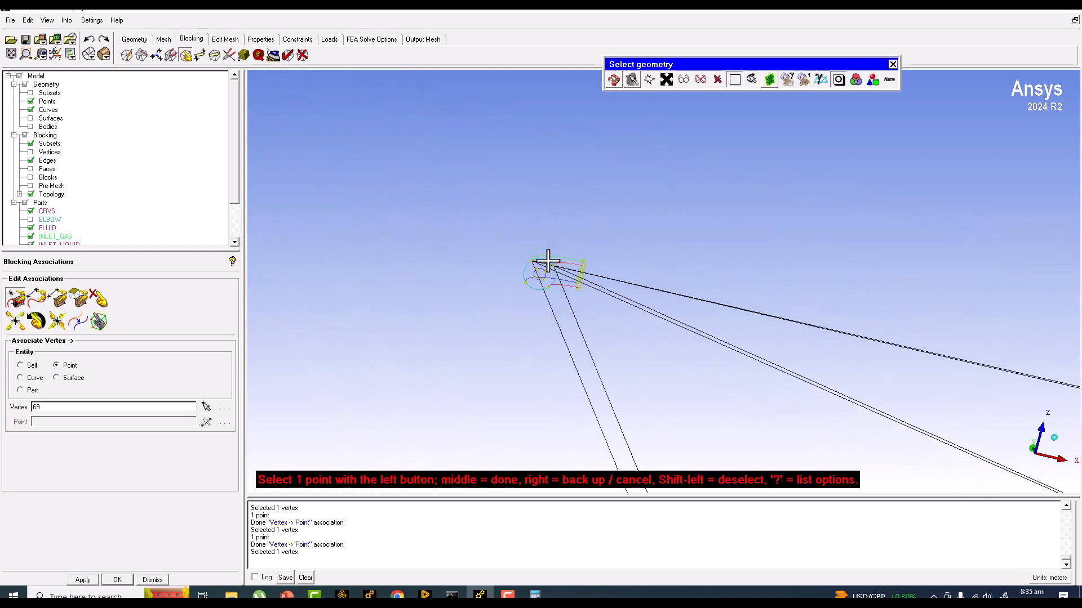
{"action": "left_click", "coordinate": [525, 282]}
{"action": "left_click_drag", "start_coordinate": [512, 342], "coordinate": [446, 324]}
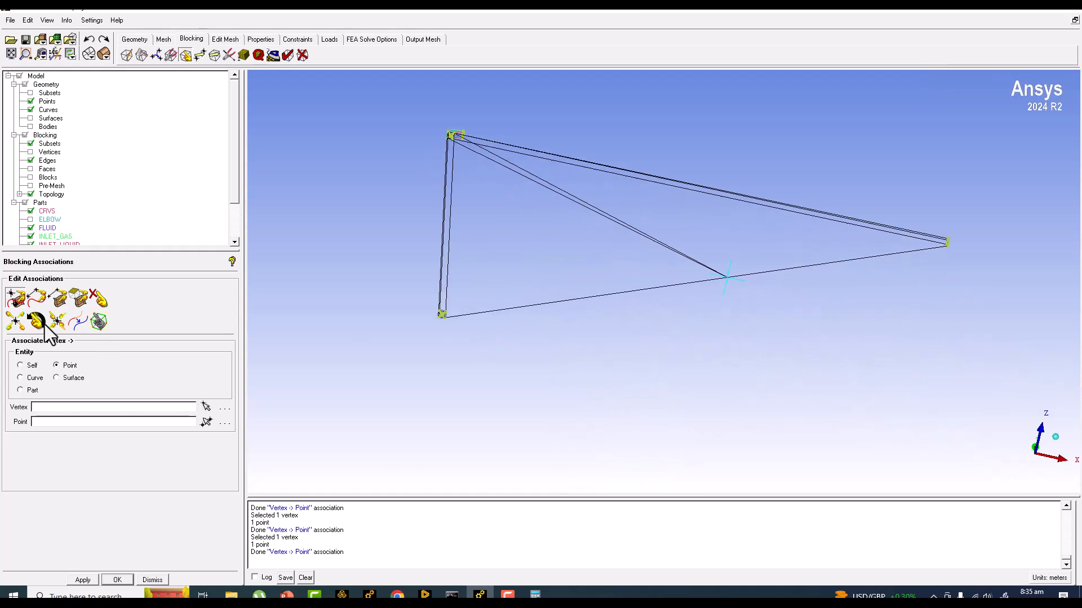
Associate split vertex 70 with the remaining lower-right point on the outer circle at the bend's end.
{"action": "left_click", "coordinate": [7, 302]}
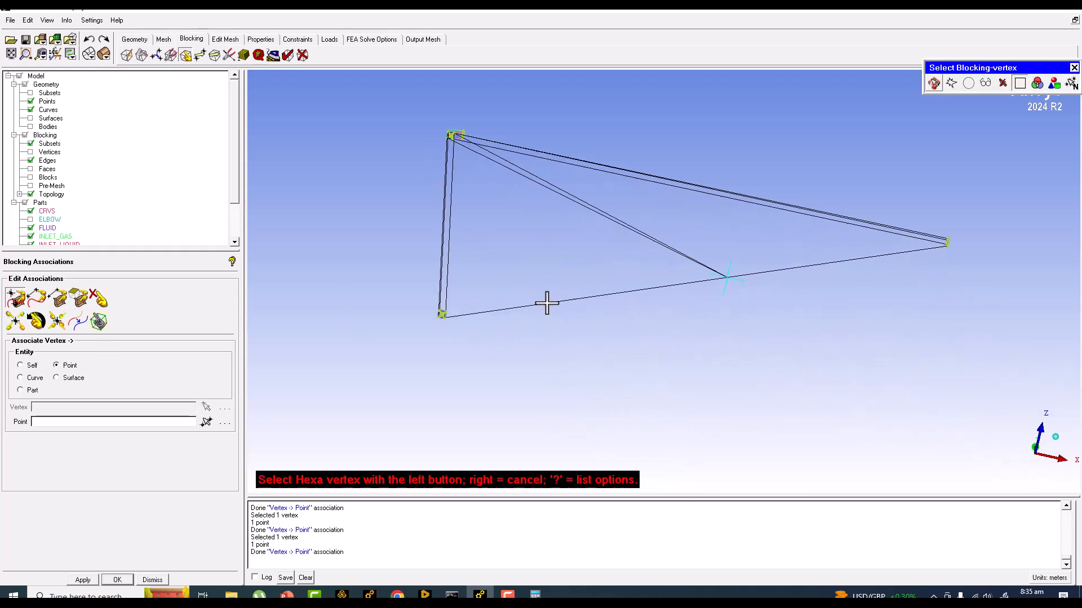
{"action": "left_click", "coordinate": [727, 286]}
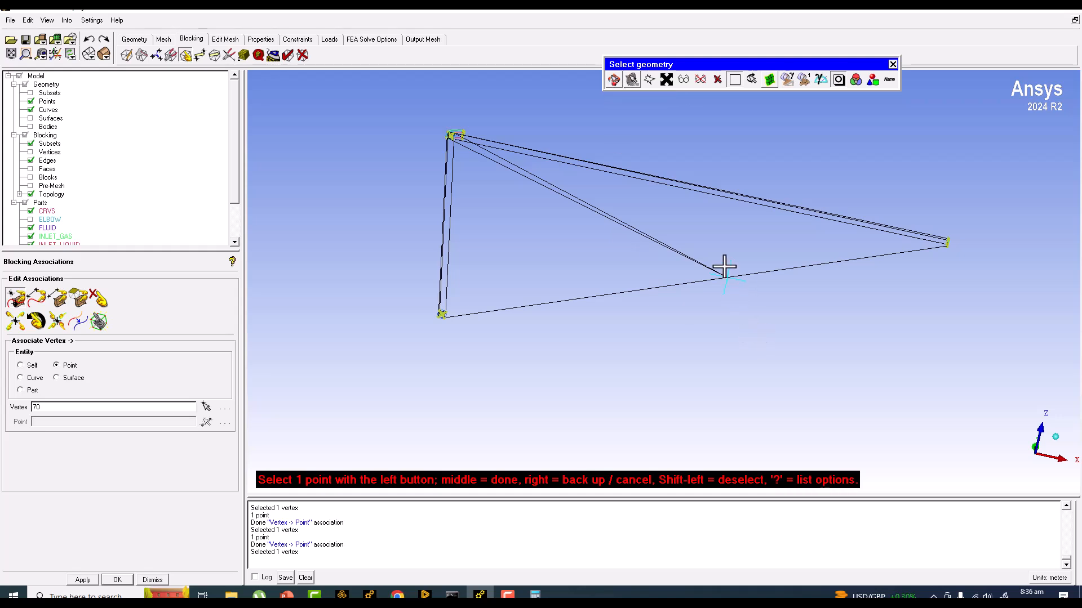
{"action": "left_click", "coordinate": [613, 78]}
{"action": "scroll", "coordinate": [552, 208], "scroll_direction": "down", "scroll_amount": 1}
{"action": "middle_click_drag", "start_coordinate": [552, 209], "coordinate": [628, 300]}
{"action": "scroll", "coordinate": [469, 242], "scroll_direction": "up", "scroll_amount": 5}
{"action": "middle_click_drag", "start_coordinate": [575, 265], "coordinate": [809, 351]}
{"action": "scroll", "coordinate": [594, 269], "scroll_direction": "up", "scroll_amount": 10}
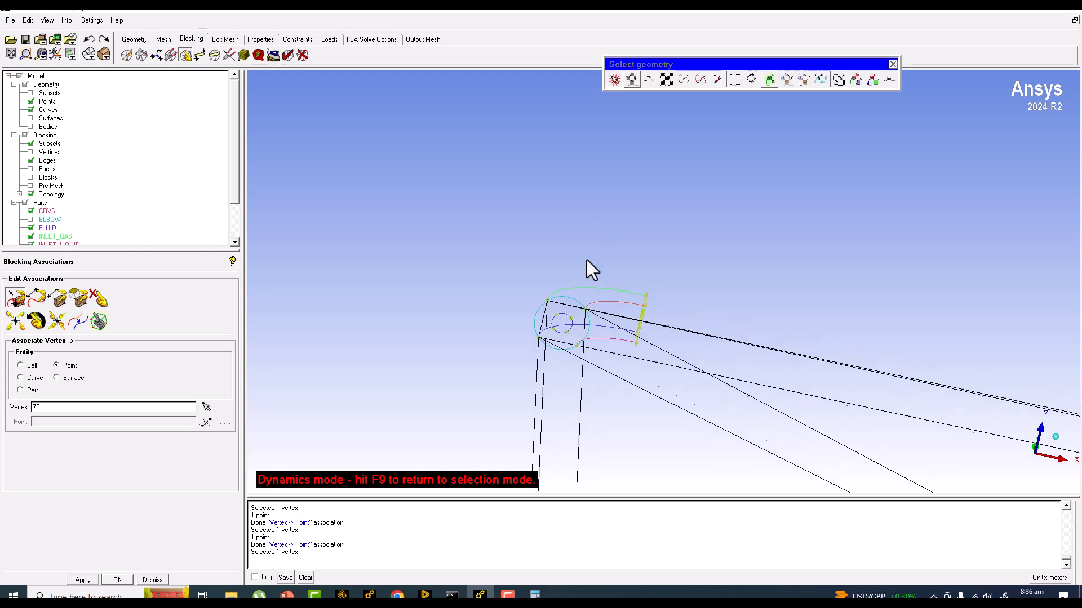
{"action": "middle_click_drag", "start_coordinate": [507, 452], "coordinate": [582, 337]}
{"action": "scroll", "coordinate": [582, 337], "scroll_direction": "up", "scroll_amount": 3}
{"action": "middle_click_drag", "start_coordinate": [591, 272], "coordinate": [599, 319]}
{"action": "scroll", "coordinate": [584, 245], "scroll_direction": "up", "scroll_amount": 2}
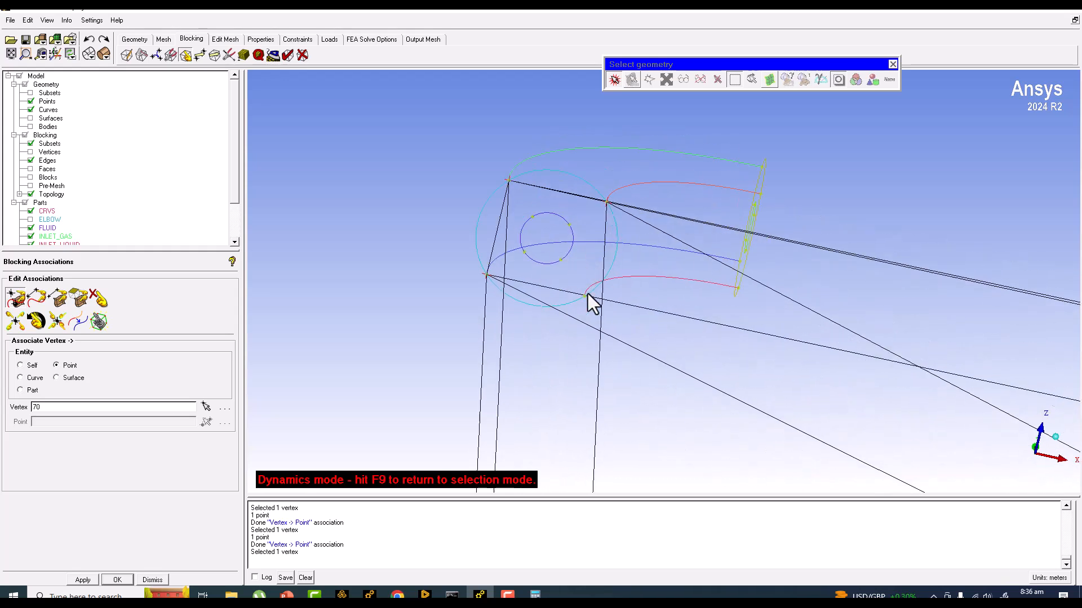
{"action": "left_click", "coordinate": [613, 80]}
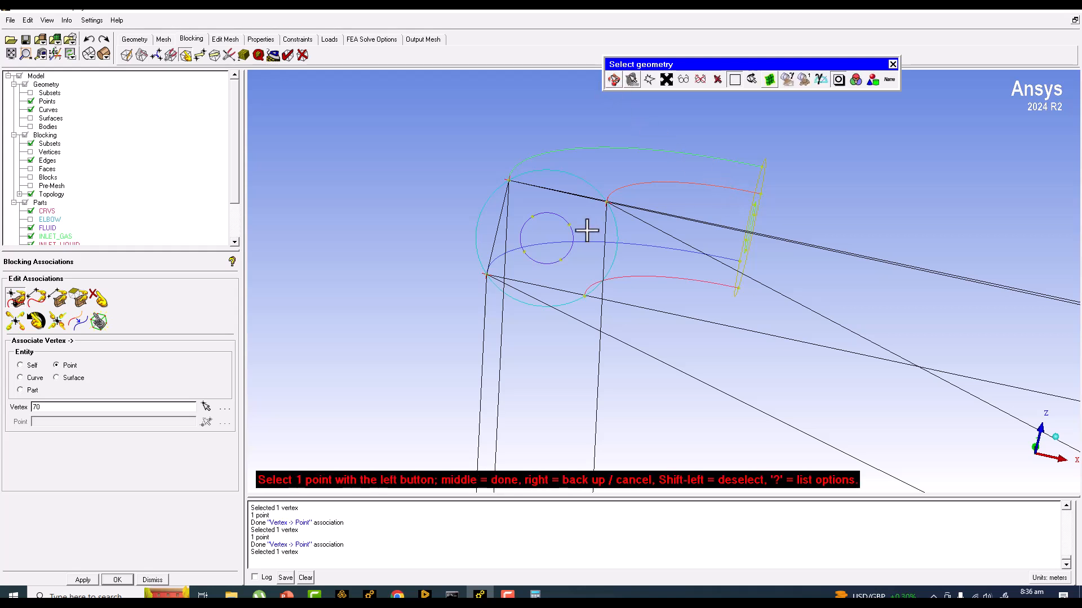
{"action": "left_click", "coordinate": [584, 296]}
{"action": "right_click", "coordinate": [636, 300]}
Save the project together with its updated blocking.
{"action": "scroll", "coordinate": [670, 248], "scroll_direction": "down", "scroll_amount": 4}
{"action": "right_click_drag", "start_coordinate": [697, 173], "coordinate": [701, 93]}
{"action": "right_click_drag", "start_coordinate": [673, 431], "coordinate": [738, 130]}
{"action": "left_click_drag", "start_coordinate": [738, 349], "coordinate": [709, 358]}
{"action": "middle_click_drag", "start_coordinate": [860, 394], "coordinate": [524, 397]}
{"action": "right_click_drag", "start_coordinate": [532, 127], "coordinate": [539, 238]}
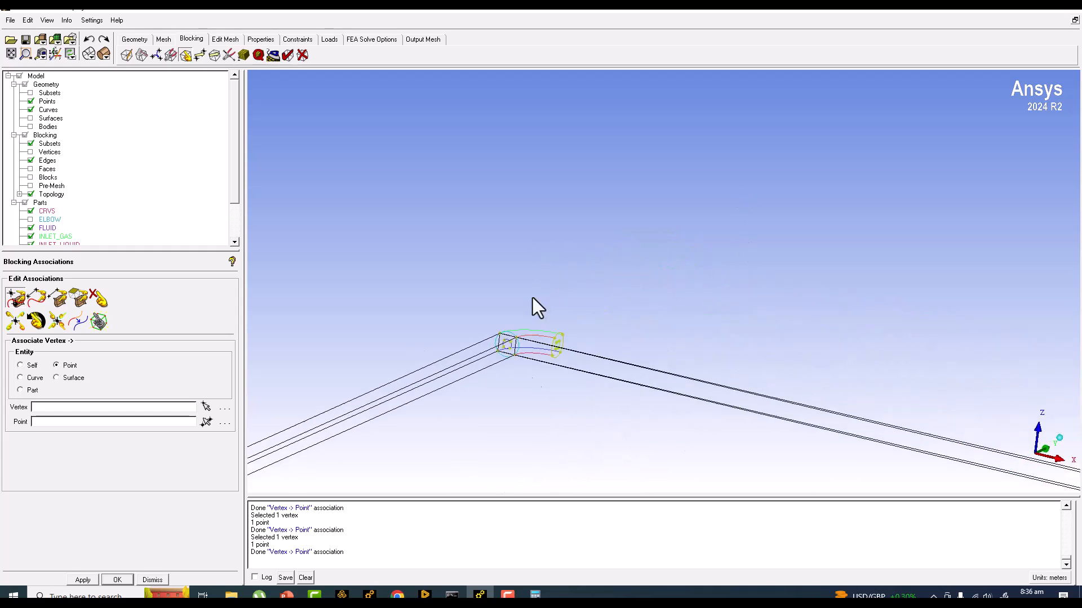
{"action": "middle_click_drag", "start_coordinate": [539, 238], "coordinate": [577, 163]}
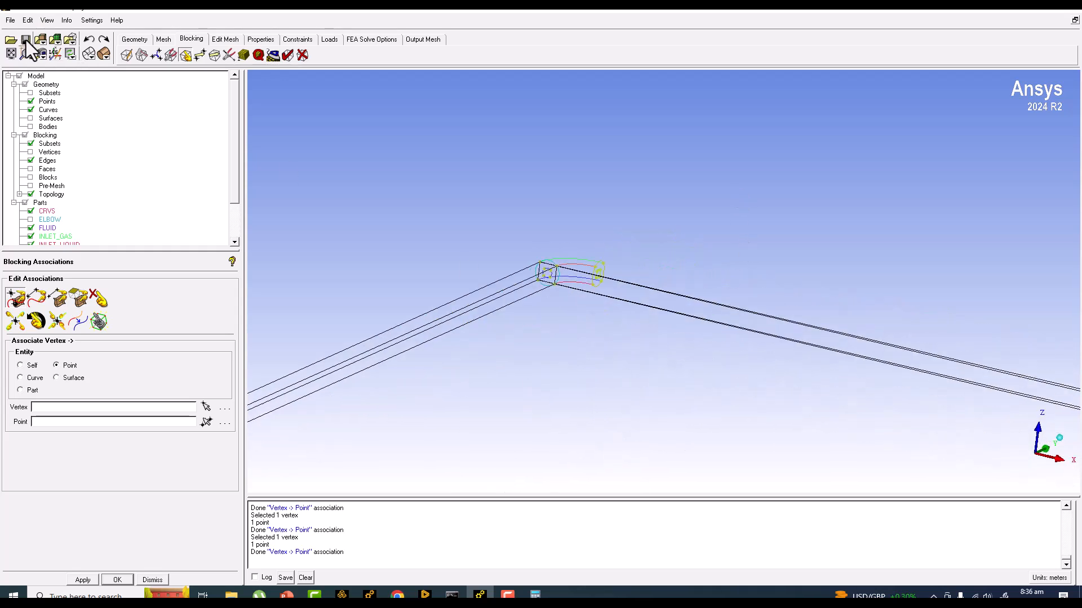
{"action": "right_click_drag", "start_coordinate": [596, 347], "coordinate": [597, 379]}
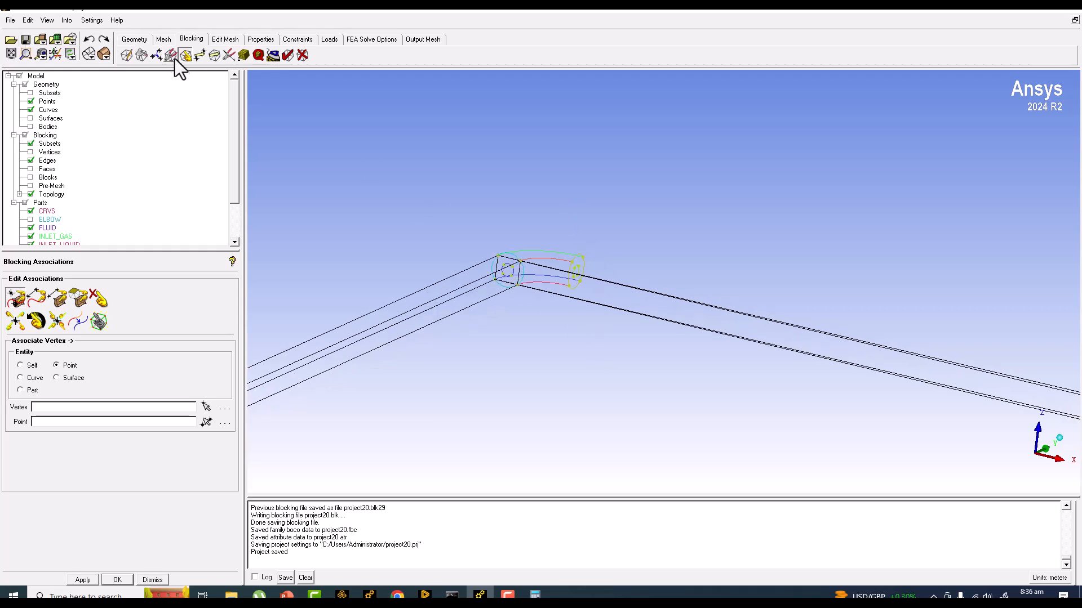
Split the block across the outlet leg's long edges at a screen-selected location close to the bend.
{"action": "left_click", "coordinate": [142, 56]}
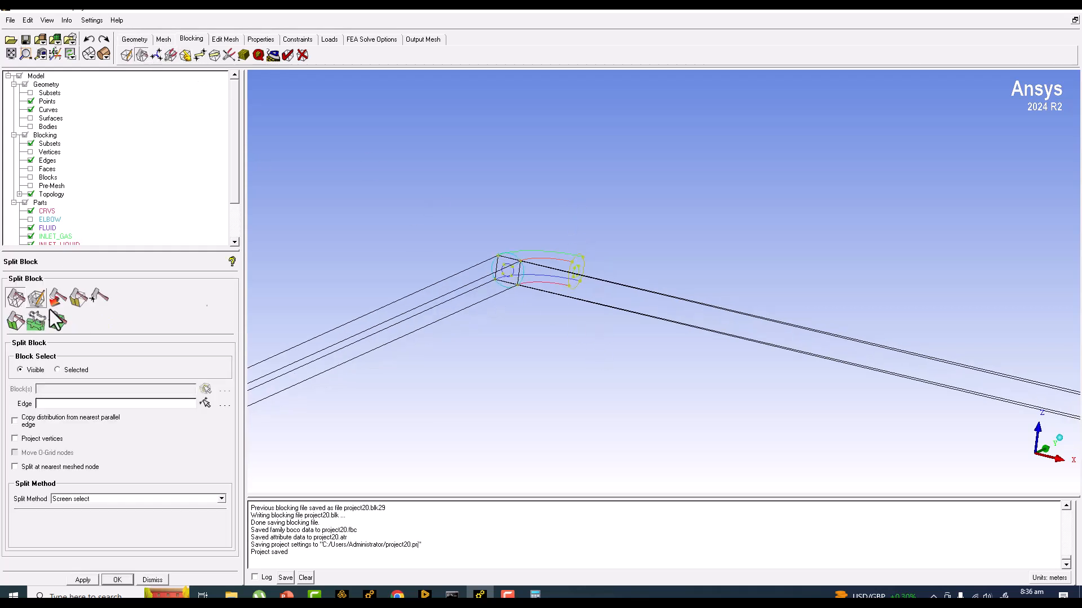
{"action": "left_click", "coordinate": [597, 280]}
{"action": "left_click", "coordinate": [577, 281]}
{"action": "right_click", "coordinate": [650, 253]}
Associate split vertex 89 and its neighbouring upper vertex with the two upper points on the outer circle at the bend's outlet side.
{"action": "right_click_drag", "start_coordinate": [625, 248], "coordinate": [506, 285]}
{"action": "middle_click_drag", "start_coordinate": [524, 281], "coordinate": [570, 272]}
{"action": "left_click_drag", "start_coordinate": [569, 272], "coordinate": [510, 272]}
{"action": "middle_click_drag", "start_coordinate": [844, 246], "coordinate": [437, 348]}
{"action": "scroll", "coordinate": [798, 286], "scroll_direction": "up", "scroll_amount": 4}
{"action": "middle_click_drag", "start_coordinate": [873, 357], "coordinate": [640, 357]}
{"action": "scroll", "coordinate": [640, 358], "scroll_direction": "up", "scroll_amount": 5}
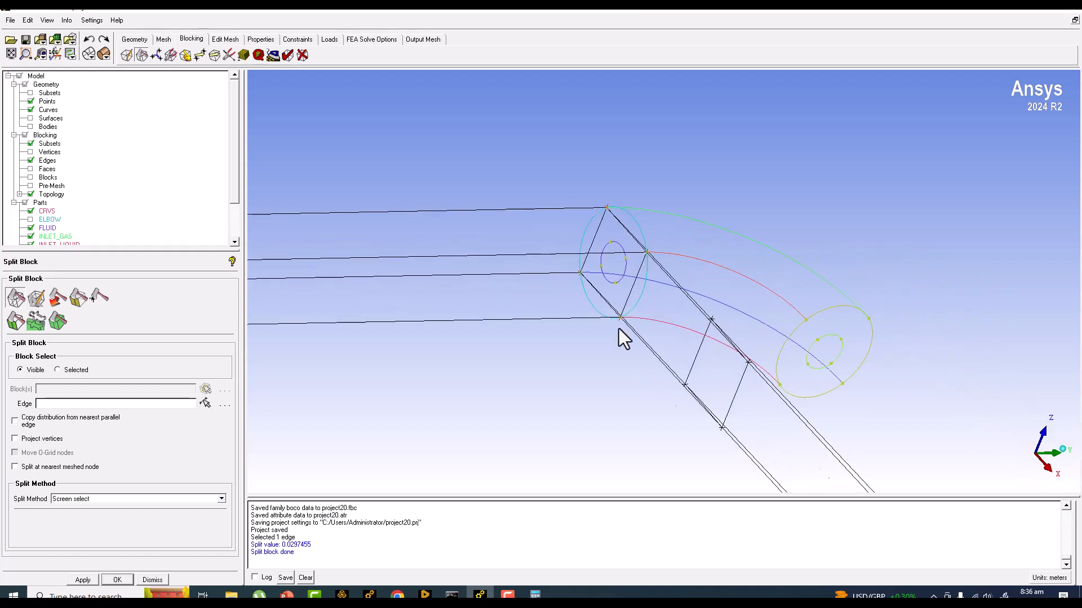
{"action": "scroll", "coordinate": [581, 268], "scroll_direction": "up", "scroll_amount": 2}
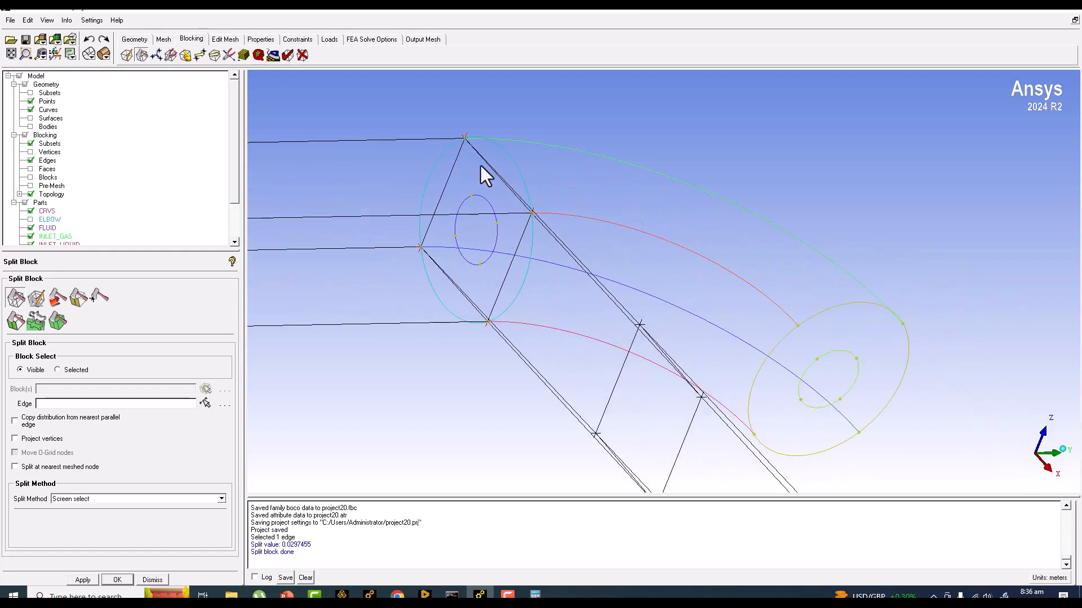
{"action": "scroll", "coordinate": [565, 169], "scroll_direction": "up", "scroll_amount": 3}
{"action": "scroll", "coordinate": [468, 180], "scroll_direction": "up", "scroll_amount": 5}
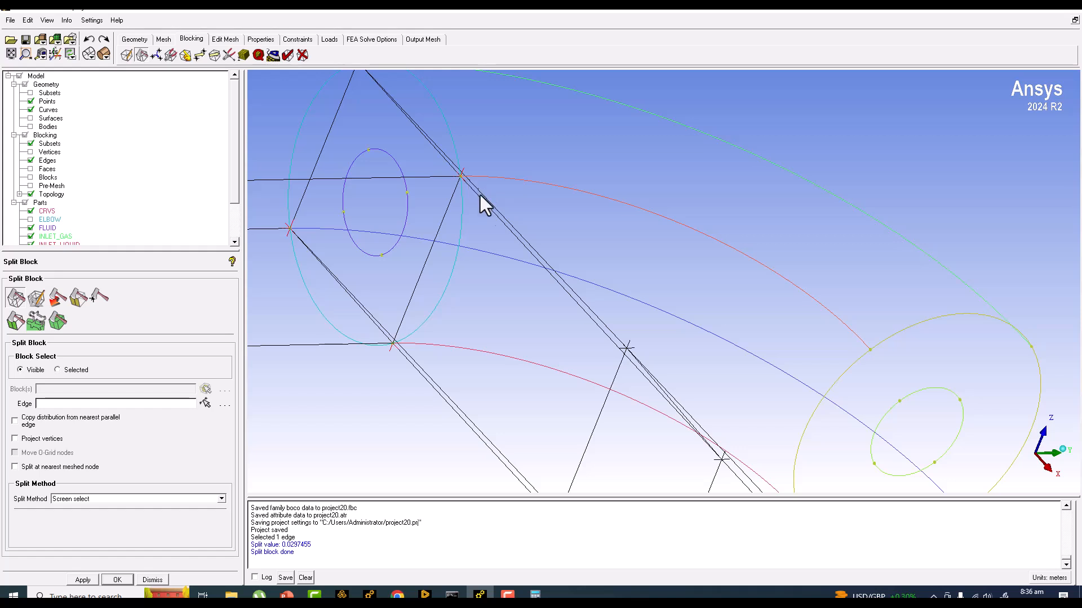
{"action": "scroll", "coordinate": [693, 262], "scroll_direction": "down", "scroll_amount": 5}
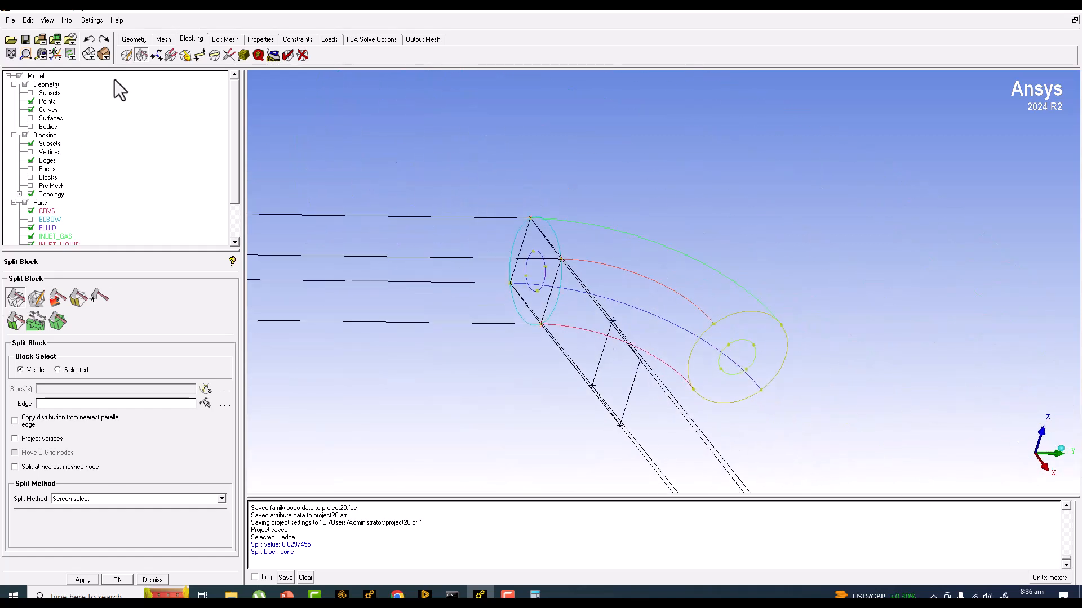
{"action": "left_click", "coordinate": [186, 56]}
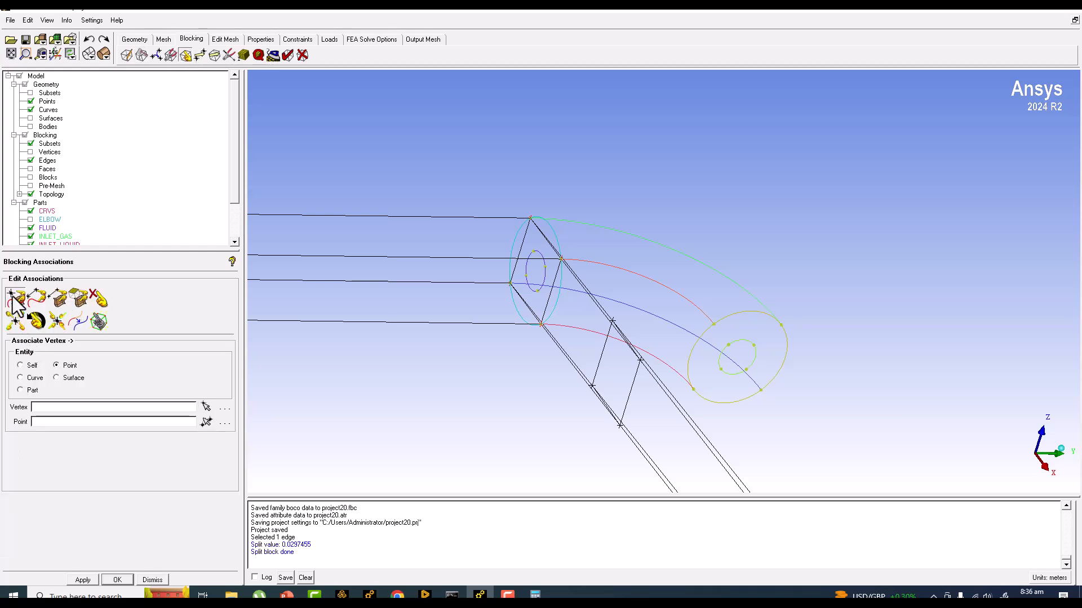
{"action": "left_click", "coordinate": [684, 320]}
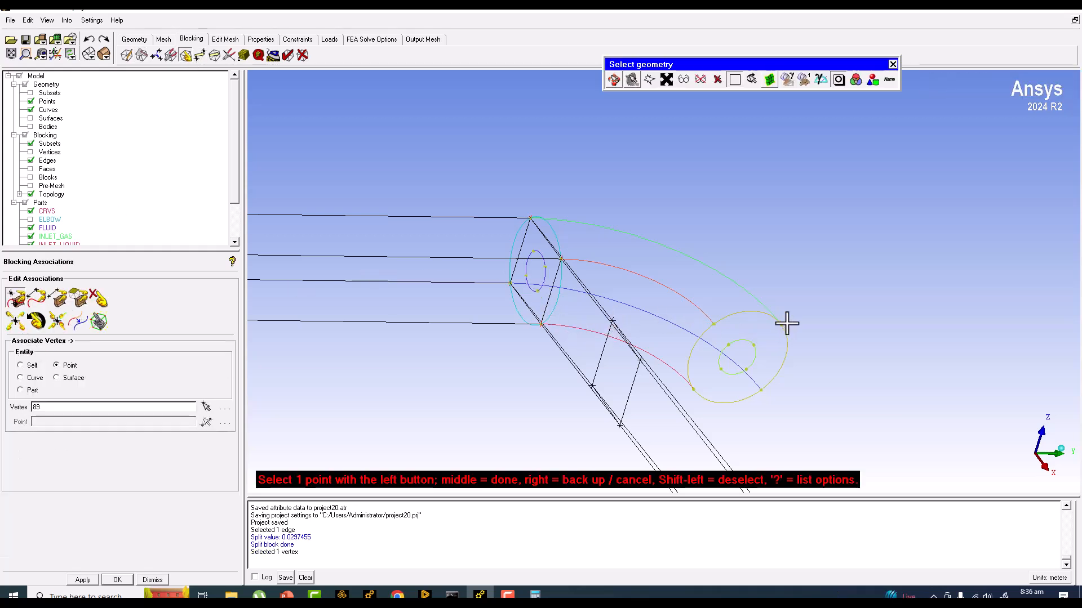
{"action": "left_click", "coordinate": [783, 325]}
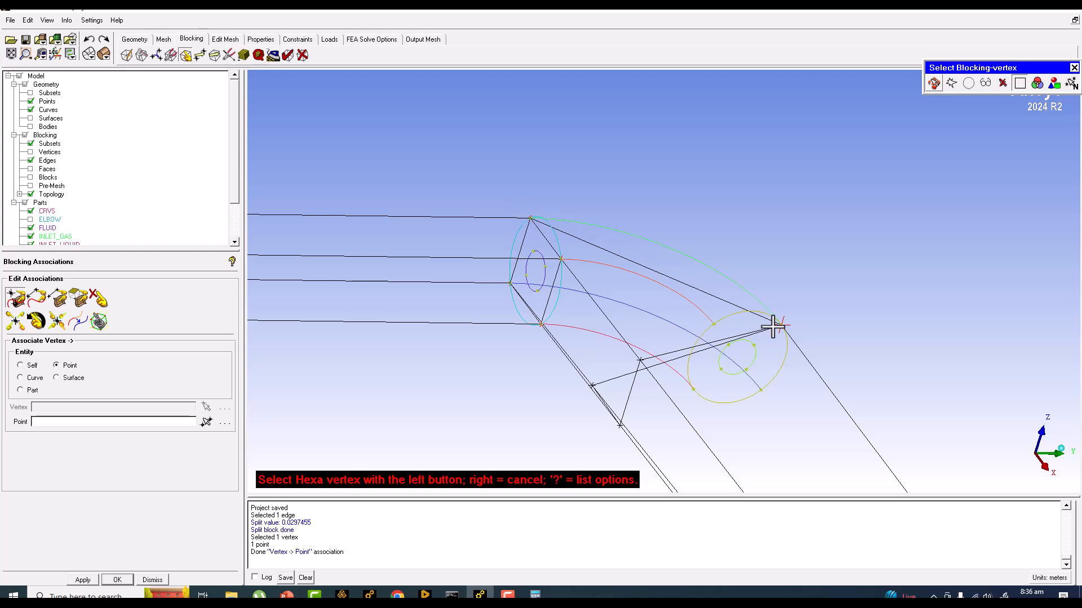
{"action": "left_click", "coordinate": [641, 365]}
{"action": "left_click", "coordinate": [713, 324]}
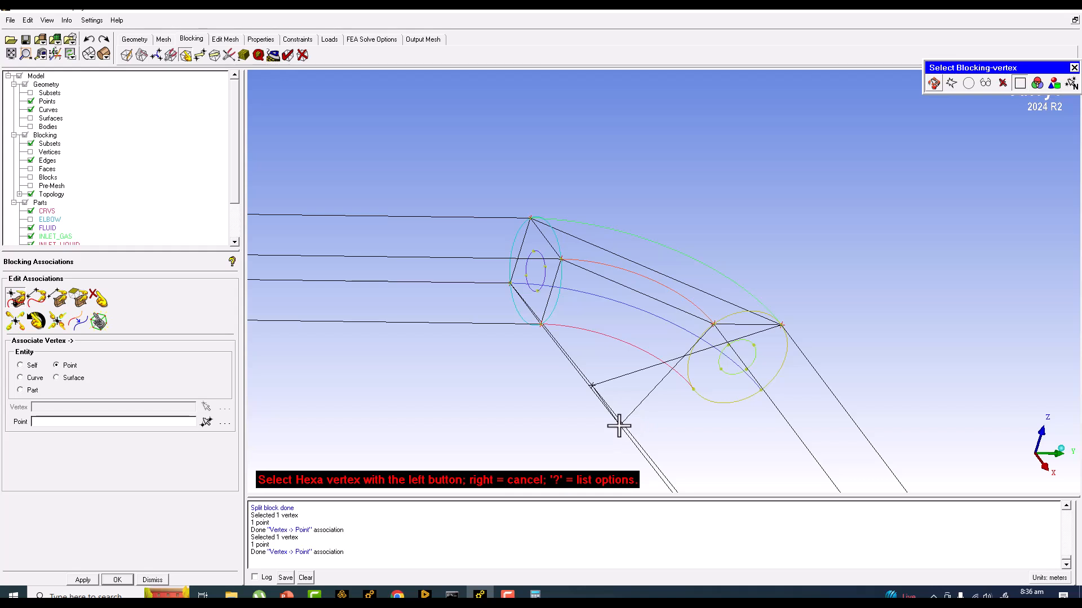
Associate split vertices 85 and 86 with the two lower points on the outer circle at the bend's outlet side.
{"action": "left_click", "coordinate": [592, 383]}
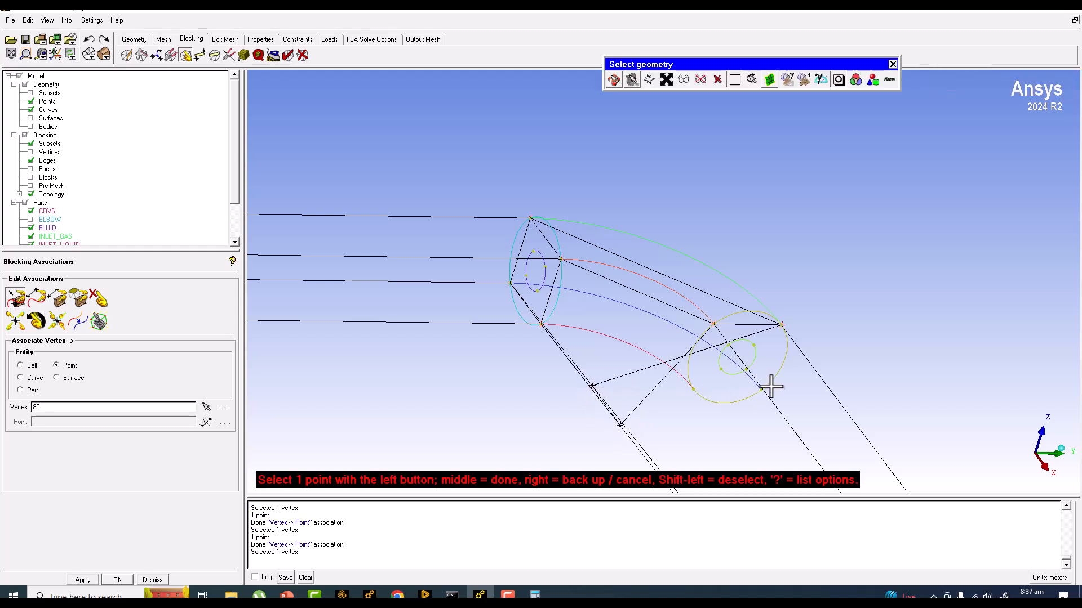
{"action": "left_click", "coordinate": [759, 390]}
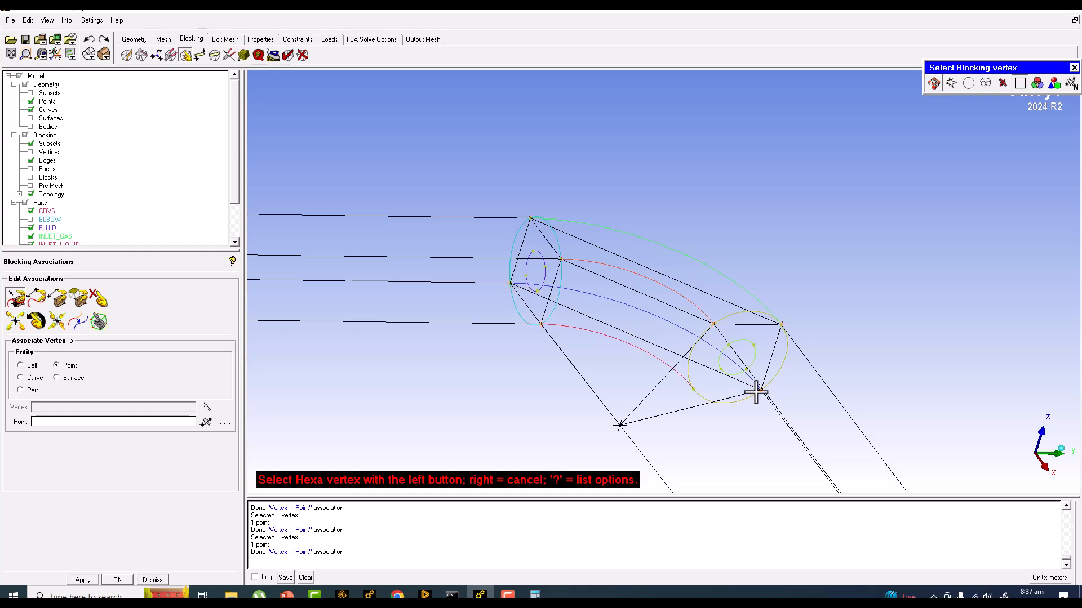
{"action": "left_click", "coordinate": [631, 422]}
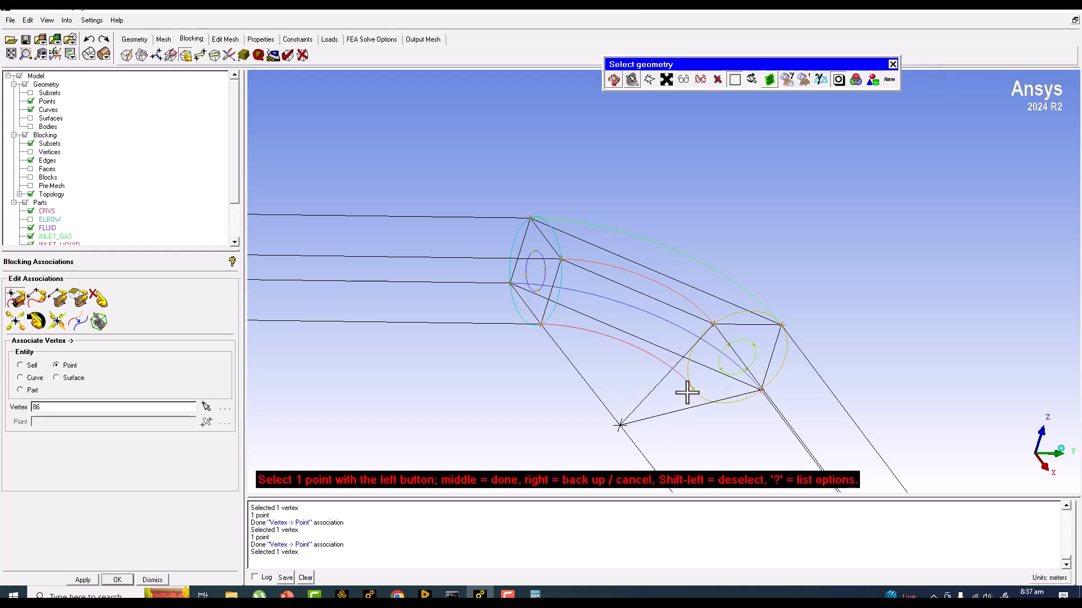
{"action": "left_click", "coordinate": [690, 389]}
Examine the block edges and associated vertices around the bend from several angles.
{"action": "right_click_drag", "start_coordinate": [682, 344], "coordinate": [657, 414]}
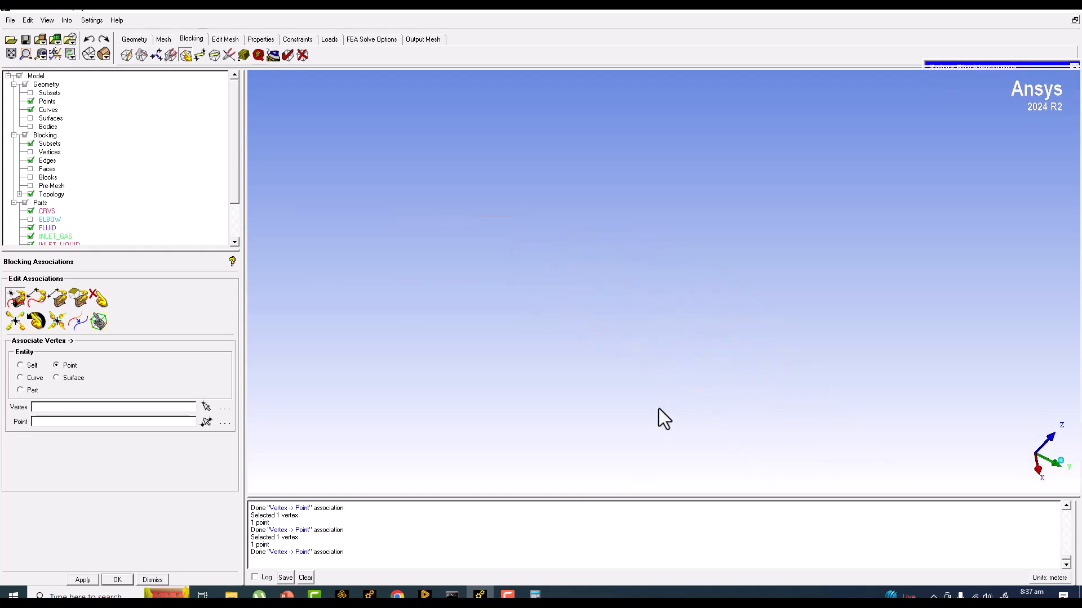
{"action": "left_click", "coordinate": [12, 56]}
{"action": "left_click_drag", "start_coordinate": [678, 273], "coordinate": [766, 222]}
{"action": "middle_click_drag", "start_coordinate": [766, 222], "coordinate": [792, 332]}
{"action": "left_click_drag", "start_coordinate": [792, 332], "coordinate": [602, 219]}
{"action": "right_click_drag", "start_coordinate": [602, 218], "coordinate": [569, 305]}
{"action": "middle_click_drag", "start_coordinate": [980, 265], "coordinate": [625, 244]}
{"action": "right_click_drag", "start_coordinate": [659, 220], "coordinate": [698, 303]}
{"action": "right_click_drag", "start_coordinate": [560, 87], "coordinate": [560, 260]}
{"action": "middle_click_drag", "start_coordinate": [544, 271], "coordinate": [616, 307]}
{"action": "right_click_drag", "start_coordinate": [563, 237], "coordinate": [602, 276]}
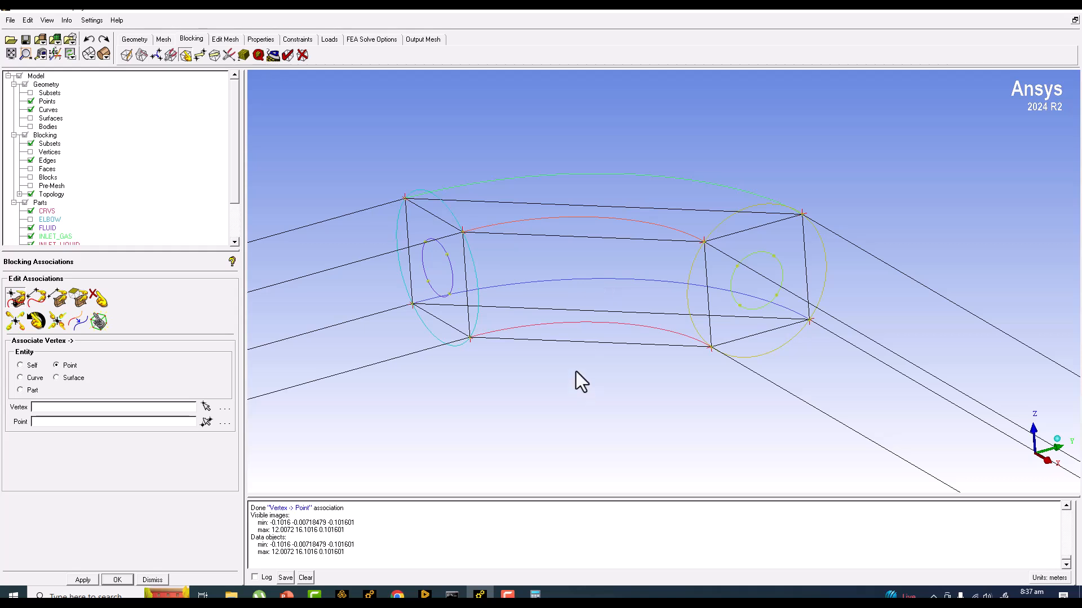
Display the geometry surfaces and delete the four curves running along the bend.
{"action": "left_click", "coordinate": [29, 117]}
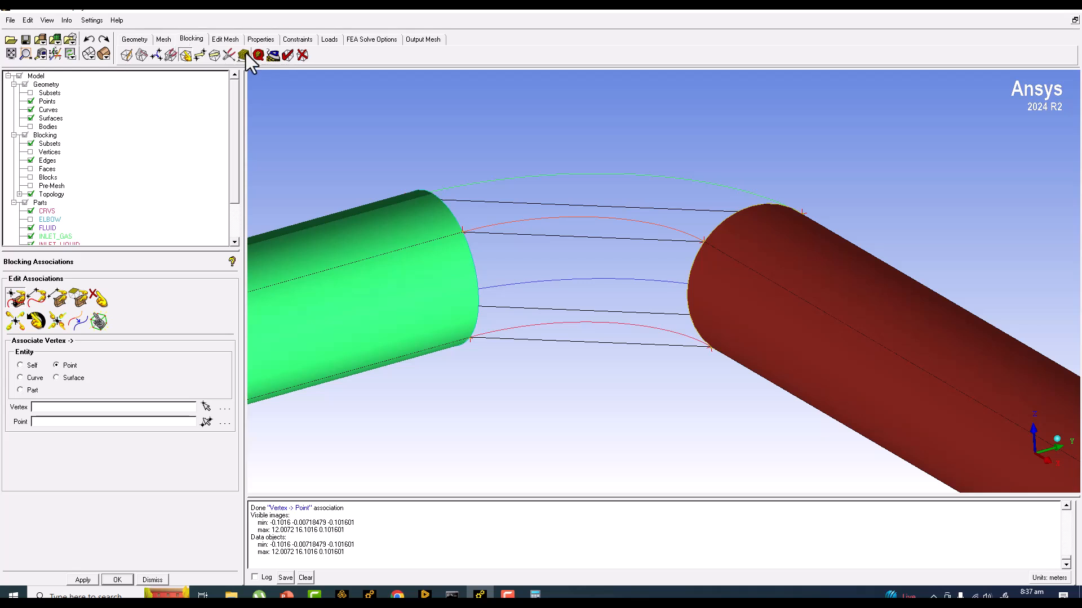
{"action": "left_click", "coordinate": [134, 39]}
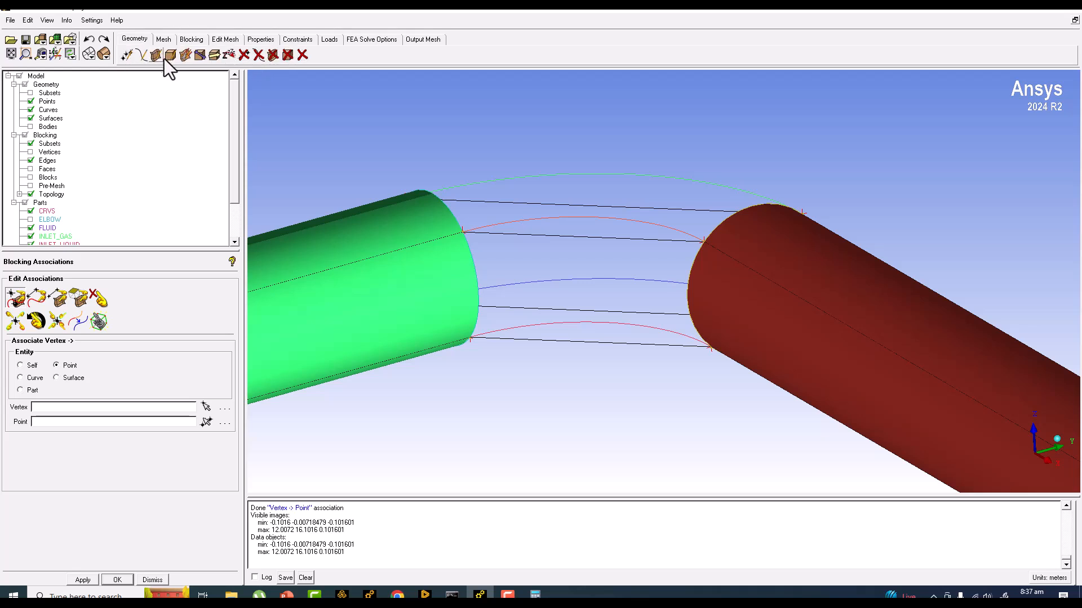
{"action": "left_click", "coordinate": [258, 54]}
{"action": "left_click", "coordinate": [574, 218]}
{"action": "left_click", "coordinate": [584, 174]}
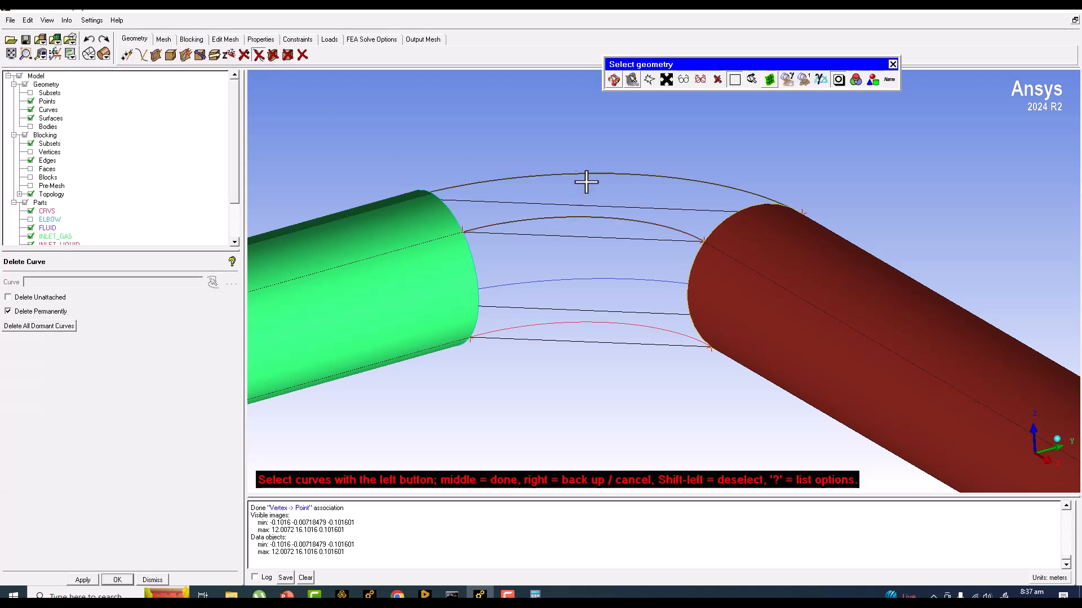
{"action": "left_click", "coordinate": [566, 278]}
{"action": "left_click", "coordinate": [563, 323]}
{"action": "middle_click", "coordinate": [564, 323]}
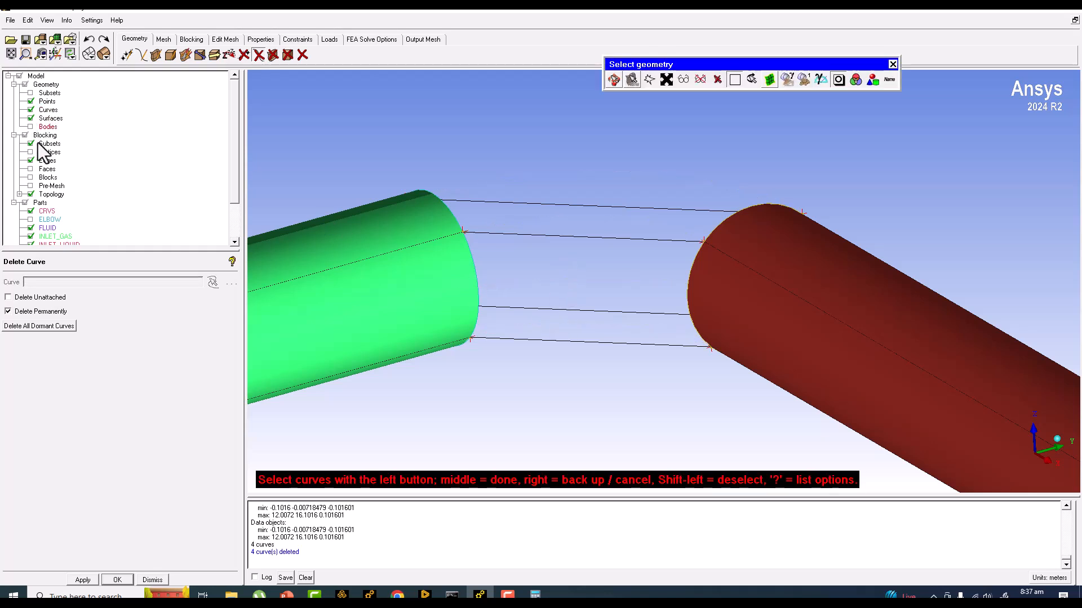
Show the ELBOW part and end the curve selection.
{"action": "left_click_drag", "start_coordinate": [232, 175], "coordinate": [232, 220]}
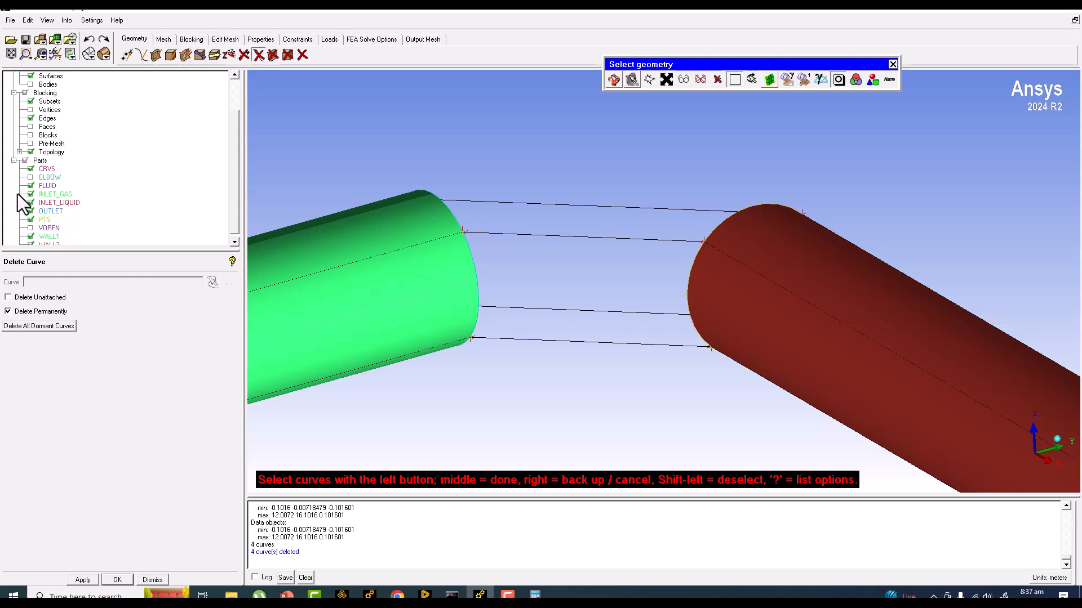
{"action": "left_click", "coordinate": [30, 177]}
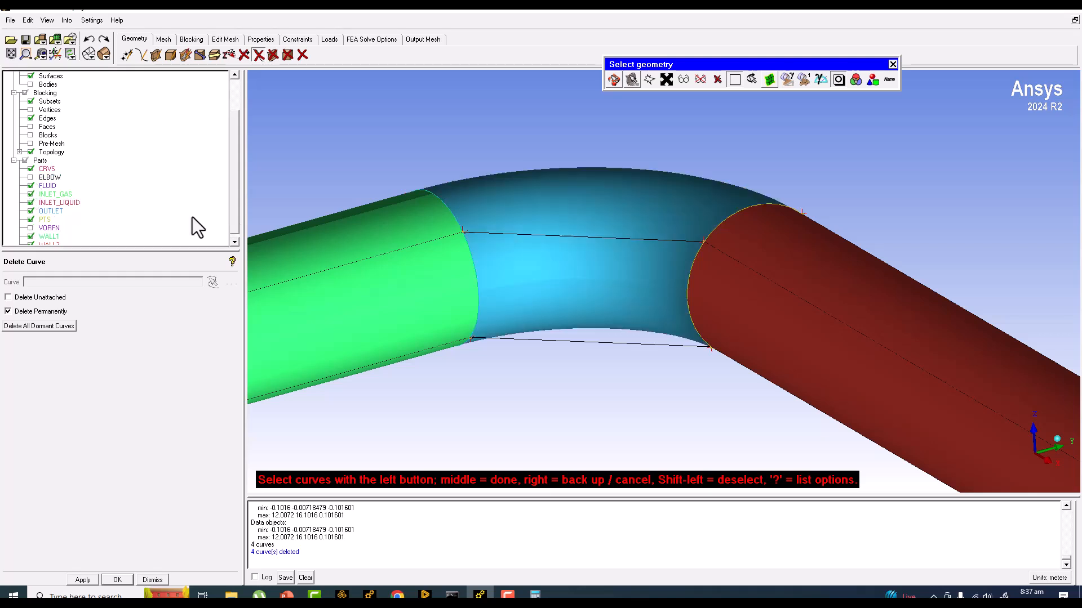
{"action": "middle_click", "coordinate": [468, 196]}
{"action": "right_click_drag", "start_coordinate": [468, 195], "coordinate": [566, 88]}
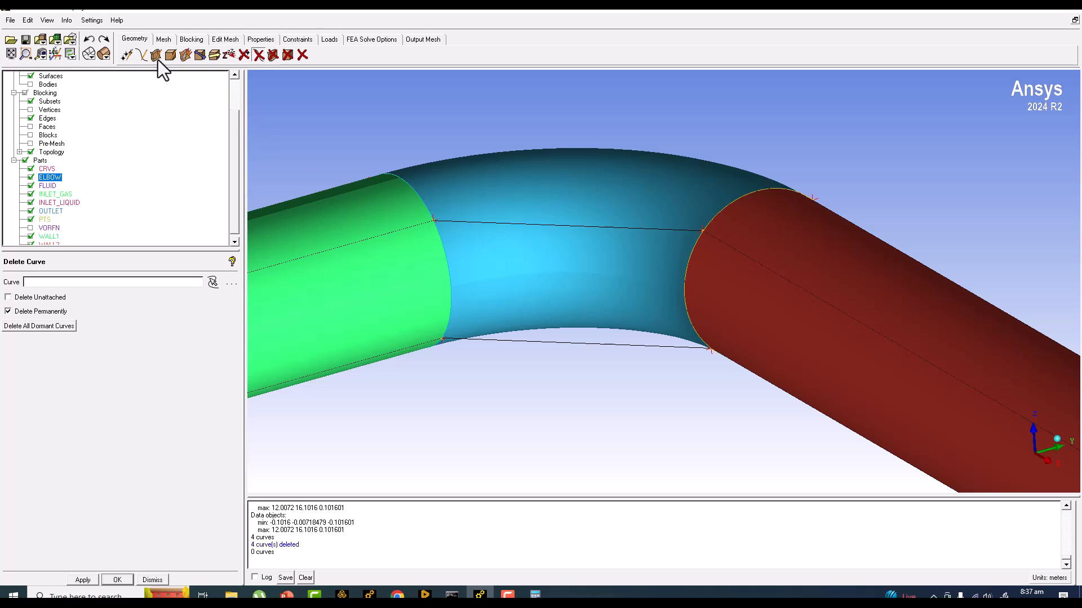
Start editing the blocking associations at the two-inlet end of the pipe and hide the geometry surfaces.
{"action": "left_click", "coordinate": [191, 39]}
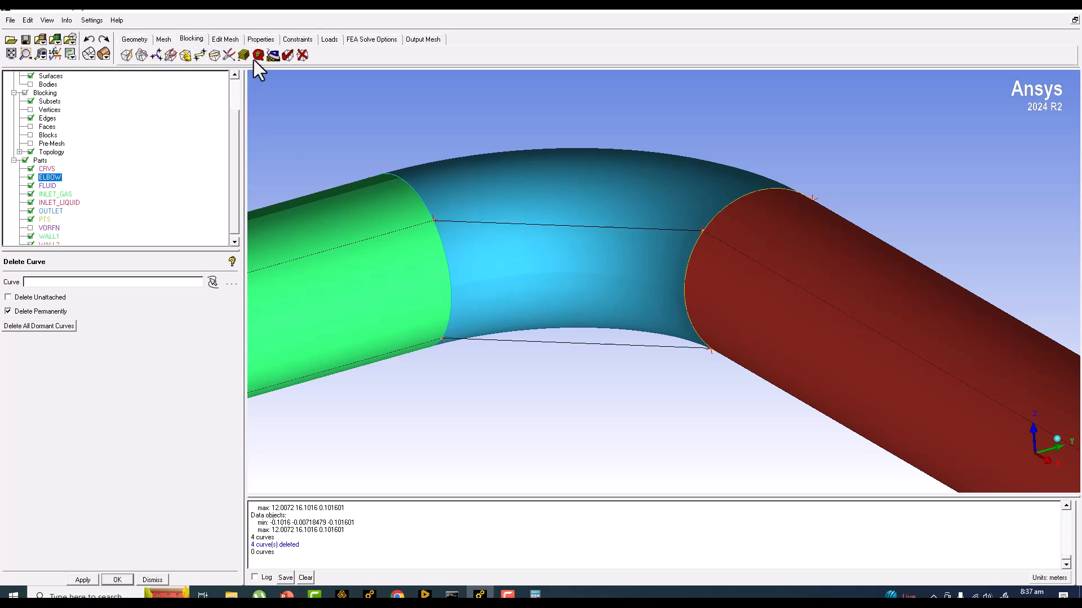
{"action": "right_click_drag", "start_coordinate": [674, 253], "coordinate": [753, 478]}
{"action": "middle_click_drag", "start_coordinate": [718, 371], "coordinate": [538, 170]}
{"action": "right_click_drag", "start_coordinate": [538, 170], "coordinate": [547, 395]}
{"action": "middle_click_drag", "start_coordinate": [294, 322], "coordinate": [643, 355]}
{"action": "left_click_drag", "start_coordinate": [643, 355], "coordinate": [796, 257]}
{"action": "middle_click_drag", "start_coordinate": [766, 331], "coordinate": [1010, 289]}
{"action": "left_click_drag", "start_coordinate": [1010, 289], "coordinate": [803, 345]}
{"action": "middle_click_drag", "start_coordinate": [514, 345], "coordinate": [737, 310]}
{"action": "right_click_drag", "start_coordinate": [741, 85], "coordinate": [764, 316]}
{"action": "middle_click_drag", "start_coordinate": [799, 444], "coordinate": [500, 300]}
{"action": "right_click_drag", "start_coordinate": [499, 300], "coordinate": [496, 361]}
{"action": "middle_click_drag", "start_coordinate": [474, 320], "coordinate": [582, 314]}
{"action": "right_click_drag", "start_coordinate": [494, 107], "coordinate": [497, 214]}
{"action": "middle_click_drag", "start_coordinate": [547, 355], "coordinate": [735, 422]}
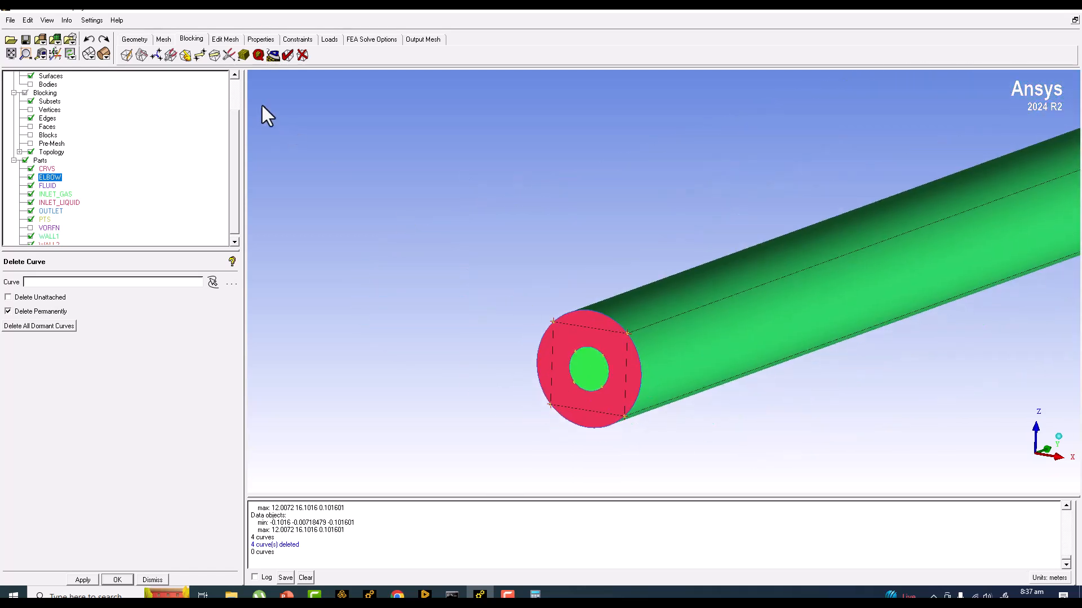
{"action": "left_click", "coordinate": [185, 54]}
{"action": "left_click", "coordinate": [30, 75]}
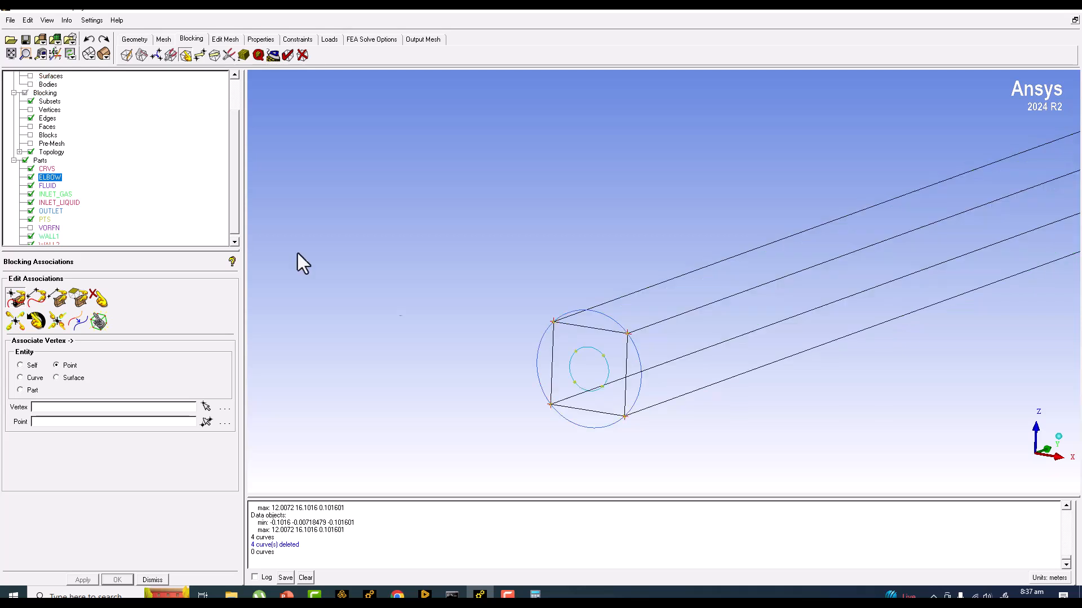
Try to associate the inlet face's four block edges with both inlet circles at once, and undo the association.
{"action": "left_click", "coordinate": [33, 301]}
{"action": "left_click", "coordinate": [554, 341]}
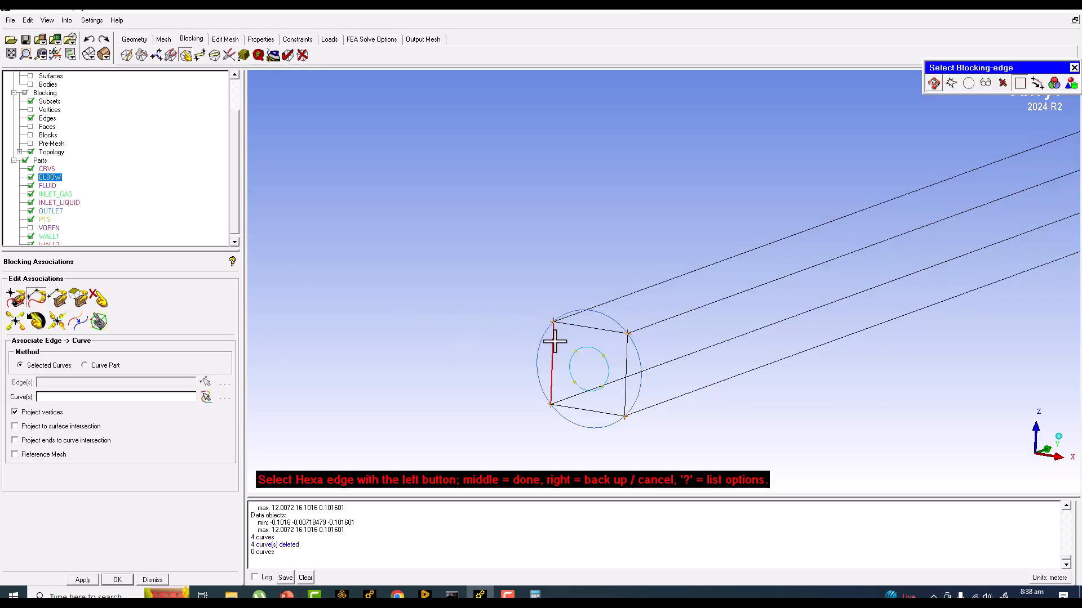
{"action": "left_click", "coordinate": [627, 356]}
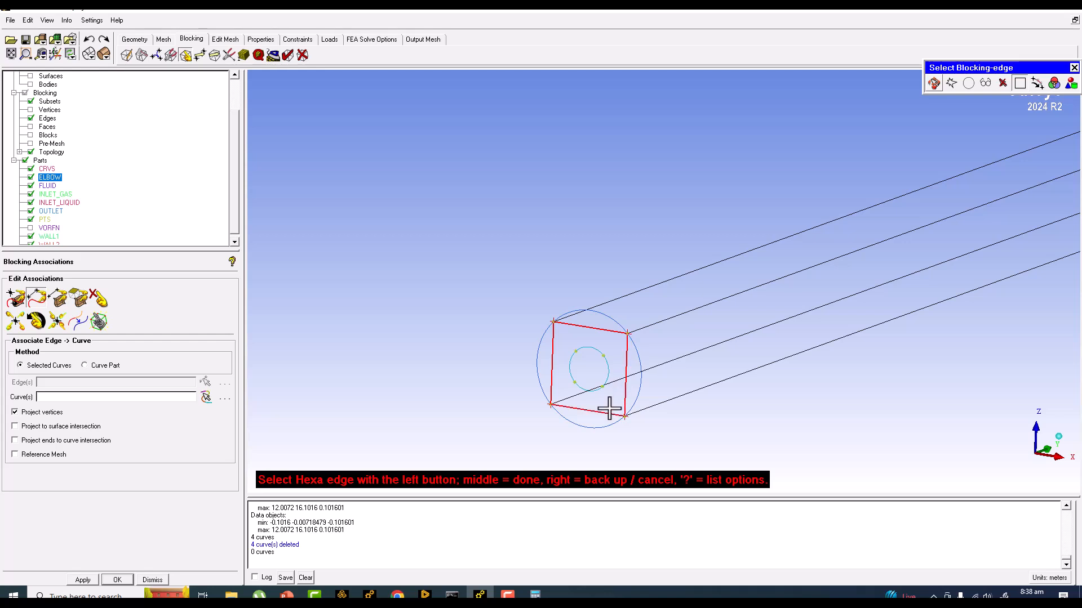
{"action": "middle_click", "coordinate": [609, 407]}
{"action": "left_click_drag", "start_coordinate": [475, 285], "coordinate": [697, 462]}
{"action": "middle_click", "coordinate": [695, 461]}
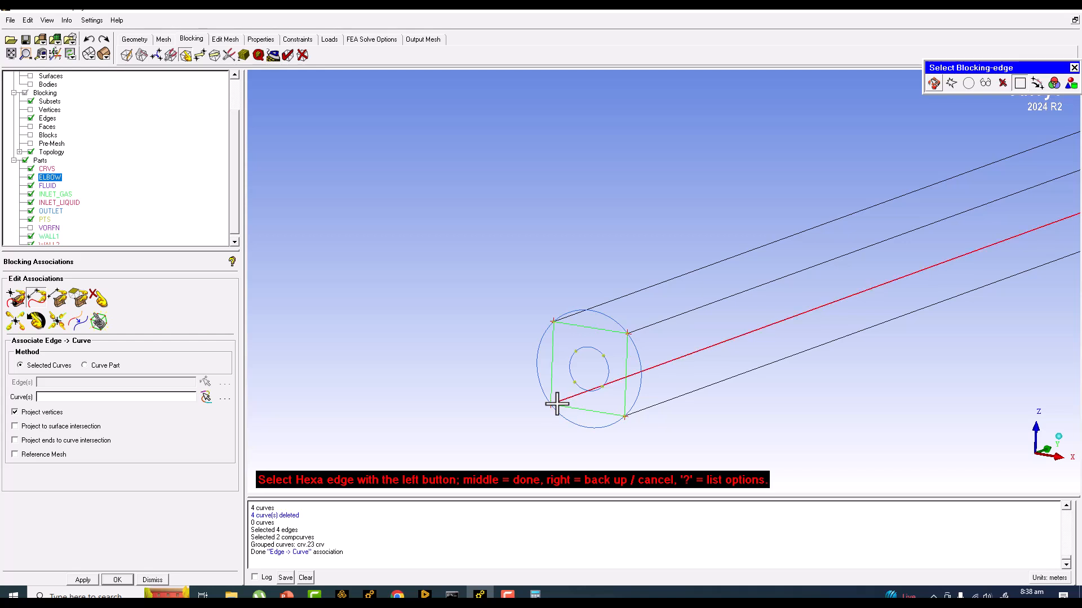
{"action": "left_click", "coordinate": [551, 366]}
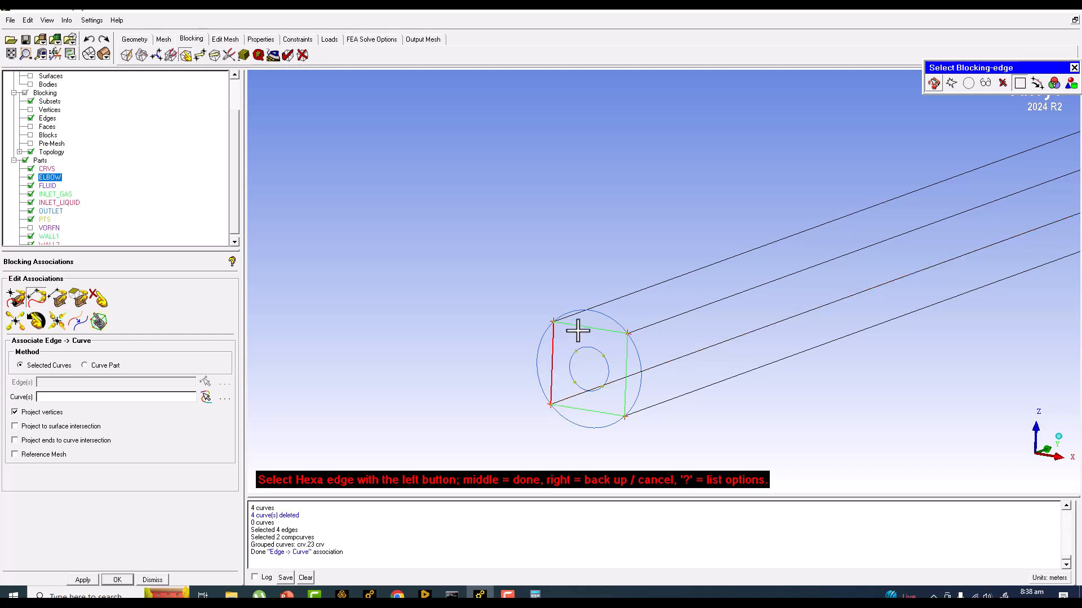
{"action": "left_click", "coordinate": [89, 40]}
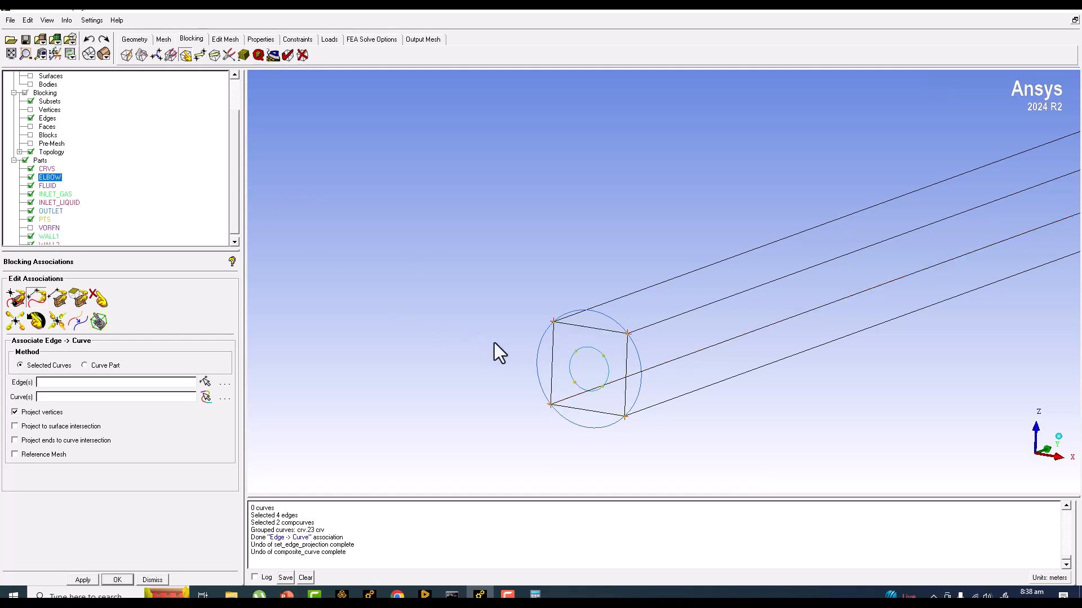
Associate the inlet face's four block edges with only the outer circle curve, keeping vertex projection enabled.
{"action": "left_click", "coordinate": [36, 297]}
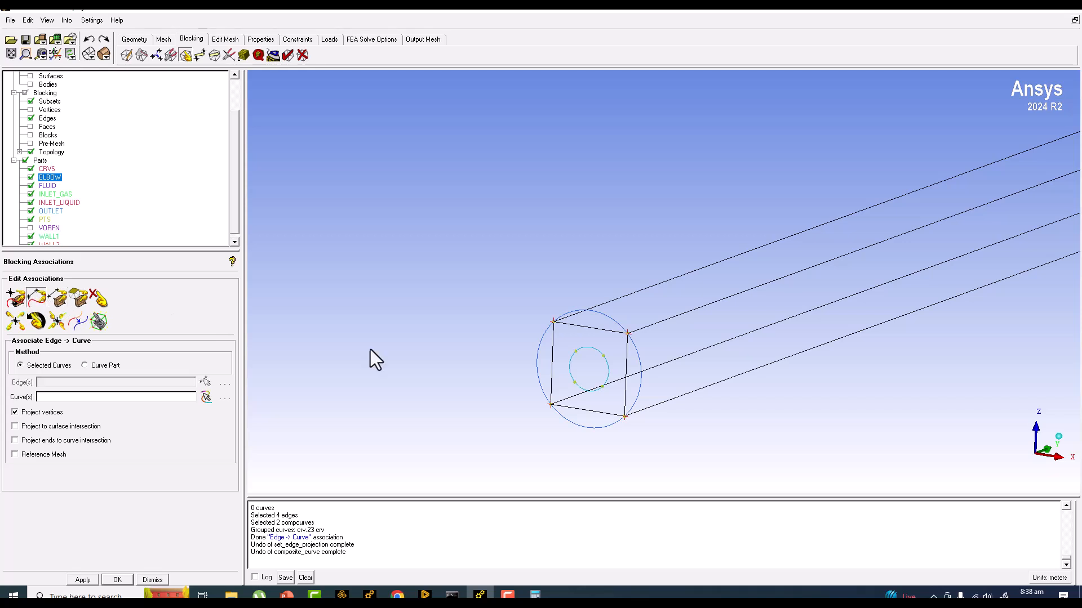
{"action": "left_click", "coordinate": [553, 365]}
{"action": "left_click", "coordinate": [586, 328]}
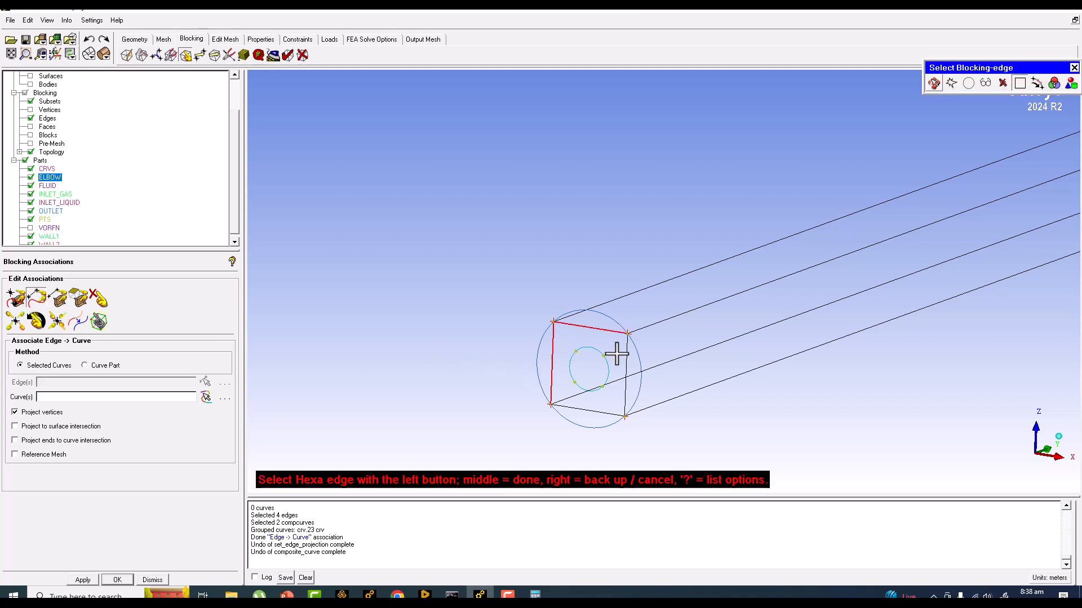
{"action": "left_click", "coordinate": [625, 375]}
{"action": "left_click", "coordinate": [607, 413]}
{"action": "middle_click", "coordinate": [609, 401]}
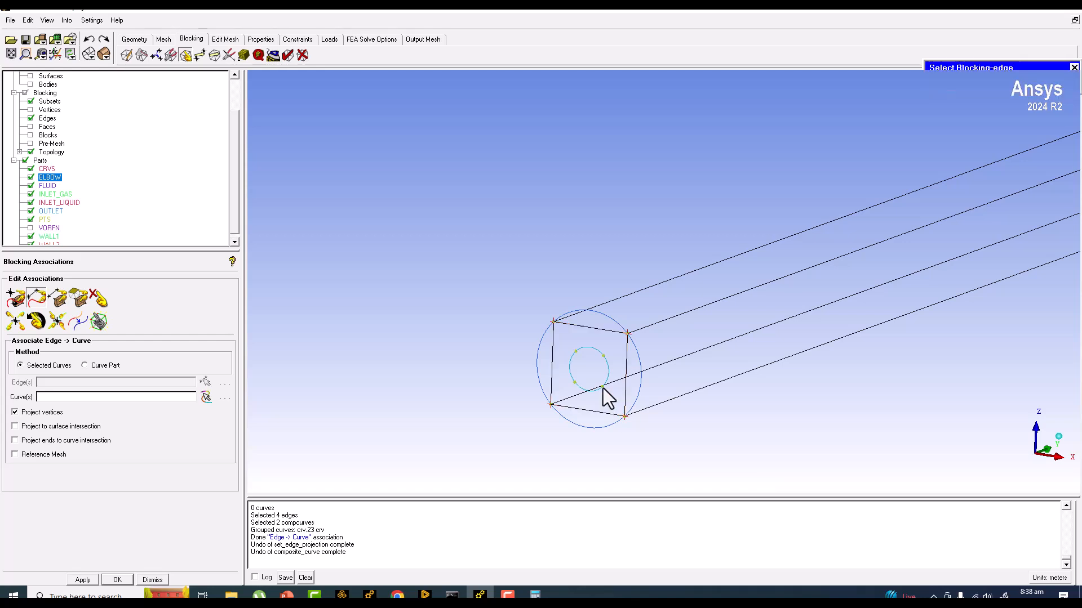
{"action": "left_click", "coordinate": [614, 323]}
{"action": "middle_click", "coordinate": [616, 321]}
{"action": "middle_click", "coordinate": [678, 389]}
Associate the four block edges of the end face on the pipe's opposite end with the four arcs of its outer circle.
{"action": "scroll", "coordinate": [672, 379], "scroll_direction": "down", "scroll_amount": 6}
{"action": "middle_click_drag", "start_coordinate": [645, 285], "coordinate": [255, 289]}
{"action": "middle_click_drag", "start_coordinate": [840, 237], "coordinate": [315, 285]}
{"action": "middle_click_drag", "start_coordinate": [824, 372], "coordinate": [496, 333]}
{"action": "scroll", "coordinate": [644, 144], "scroll_direction": "up", "scroll_amount": 6}
{"action": "middle_click_drag", "start_coordinate": [543, 242], "coordinate": [621, 336]}
{"action": "scroll", "coordinate": [579, 326], "scroll_direction": "up", "scroll_amount": 4}
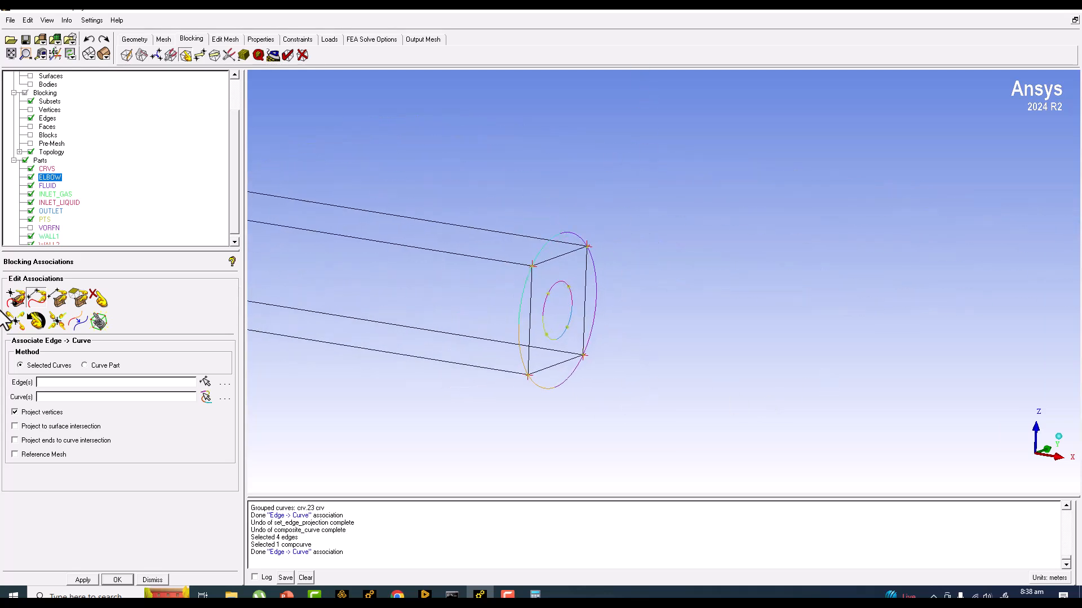
{"action": "left_click", "coordinate": [35, 297]}
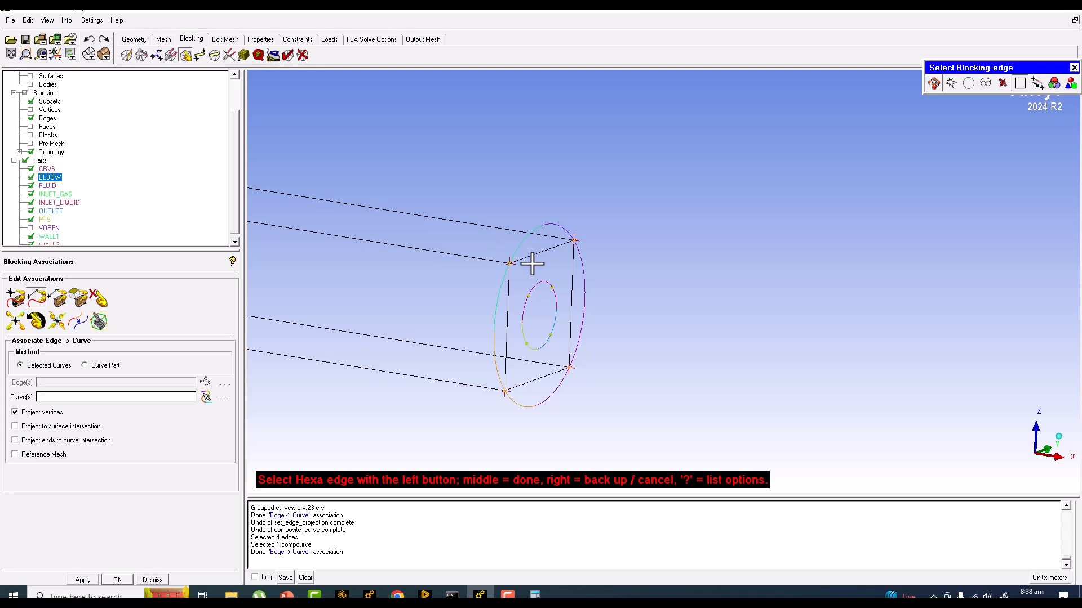
{"action": "left_click", "coordinate": [519, 279]}
{"action": "left_click", "coordinate": [571, 302]}
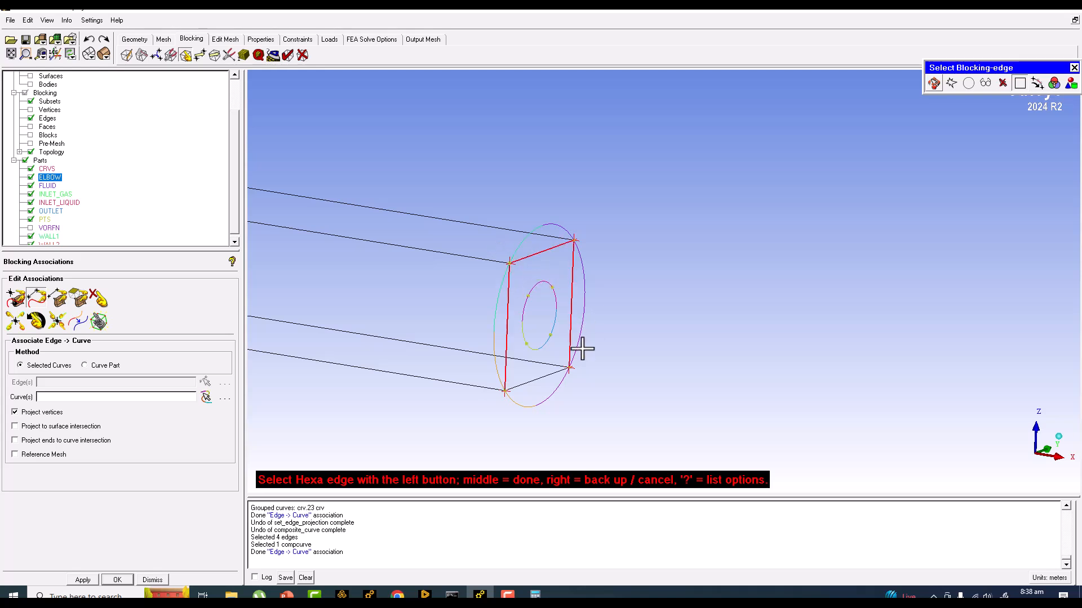
{"action": "left_click", "coordinate": [548, 382]}
{"action": "middle_click", "coordinate": [546, 374]}
{"action": "left_click", "coordinate": [549, 224]}
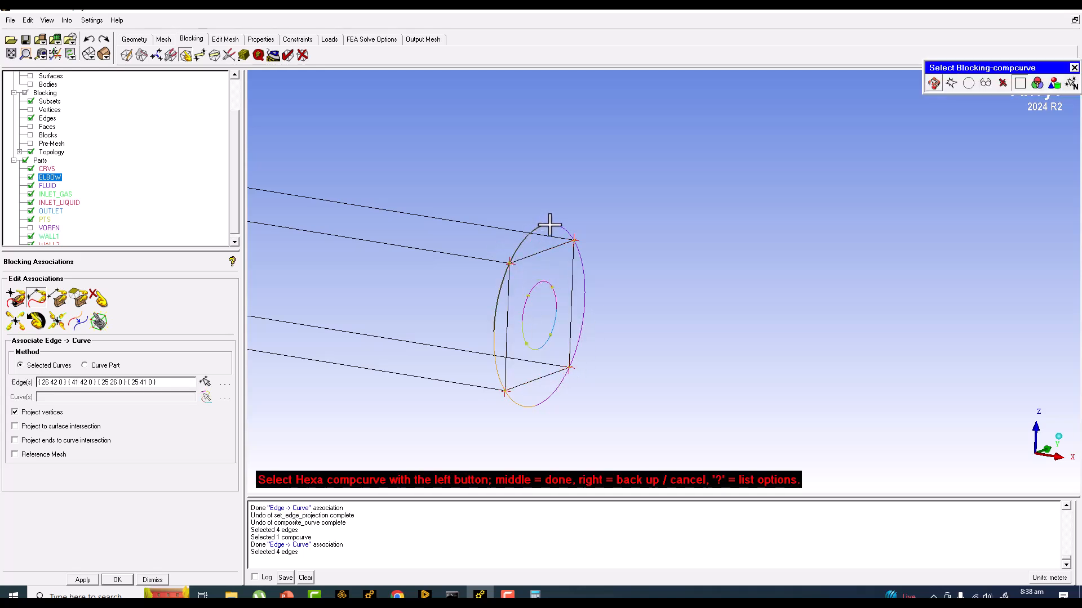
{"action": "left_click", "coordinate": [564, 371]}
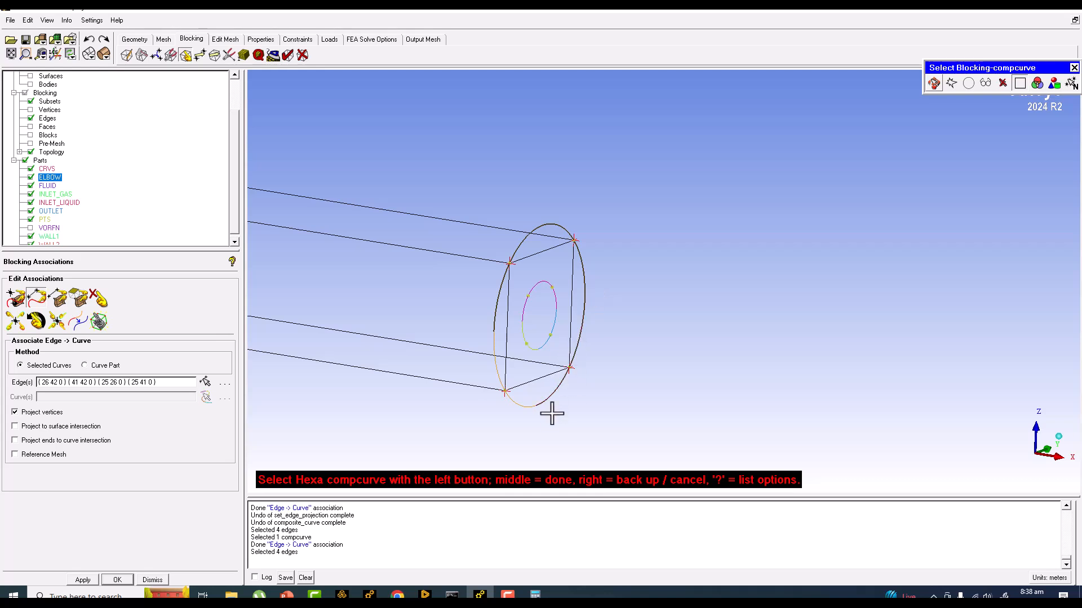
{"action": "left_click", "coordinate": [514, 396]}
{"action": "middle_click", "coordinate": [519, 401]}
{"action": "middle_click", "coordinate": [519, 401]}
{"action": "middle_click", "coordinate": [491, 305]}
{"action": "right_click_drag", "start_coordinate": [478, 263], "coordinate": [468, 293]}
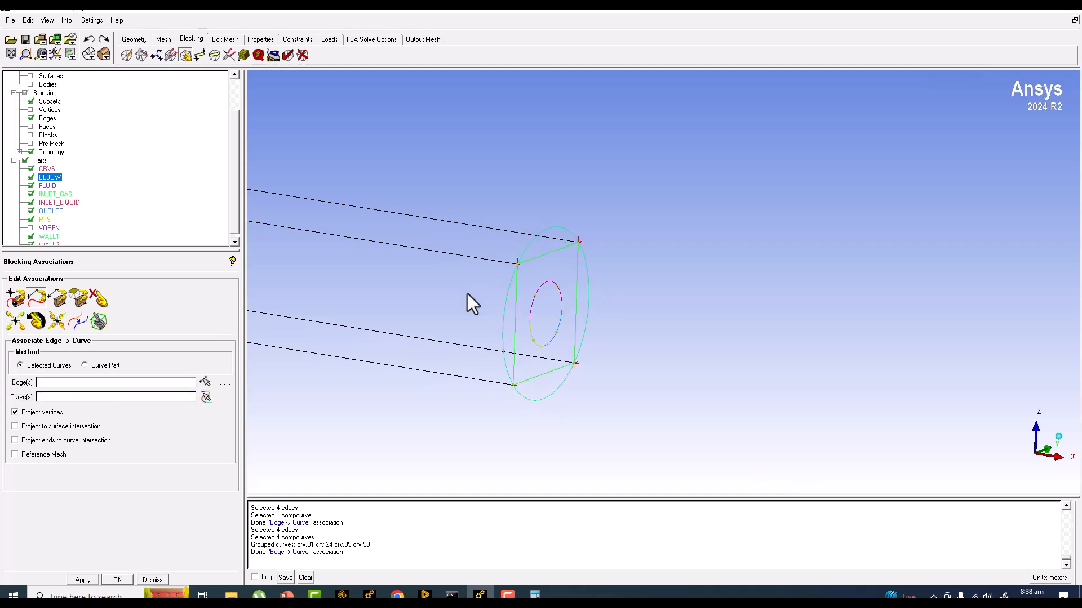
Set 20 nodes with the BiGeometric law on the end face's upper and lower block edges.
{"action": "left_click", "coordinate": [245, 55]}
{"action": "left_click", "coordinate": [56, 303]}
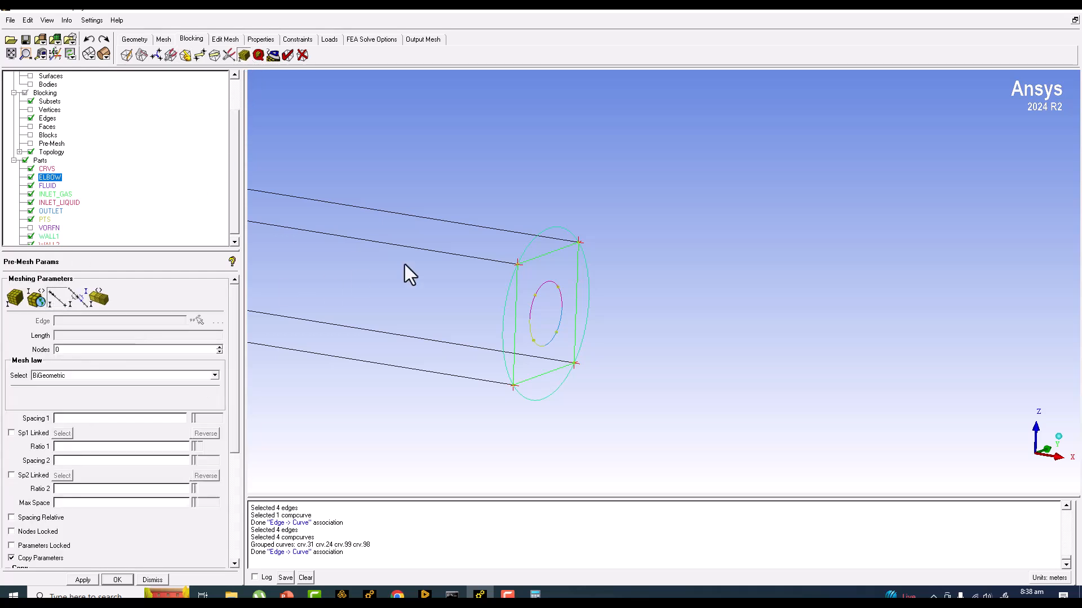
{"action": "left_click", "coordinate": [534, 258]}
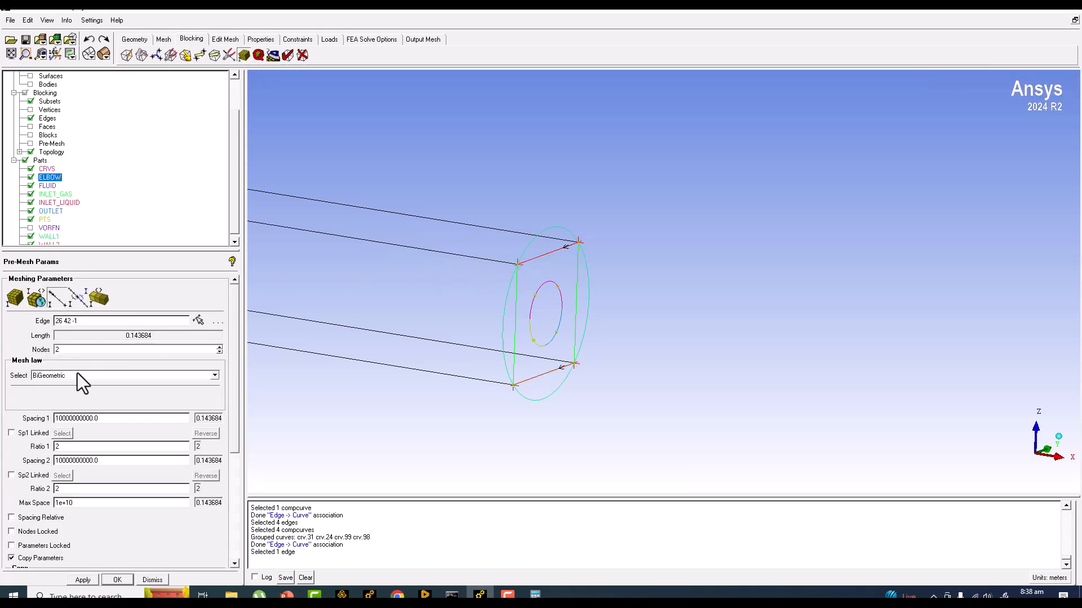
{"action": "left_click", "coordinate": [76, 349]}
{"action": "type", "text": "0"}
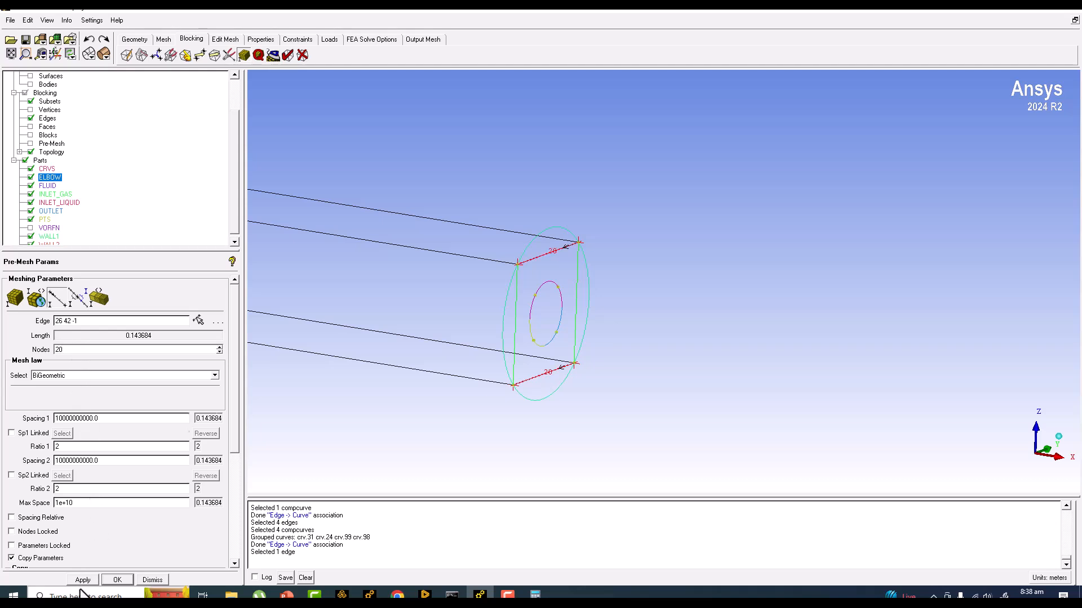
{"action": "left_click", "coordinate": [80, 590]}
{"action": "left_click", "coordinate": [140, 184]}
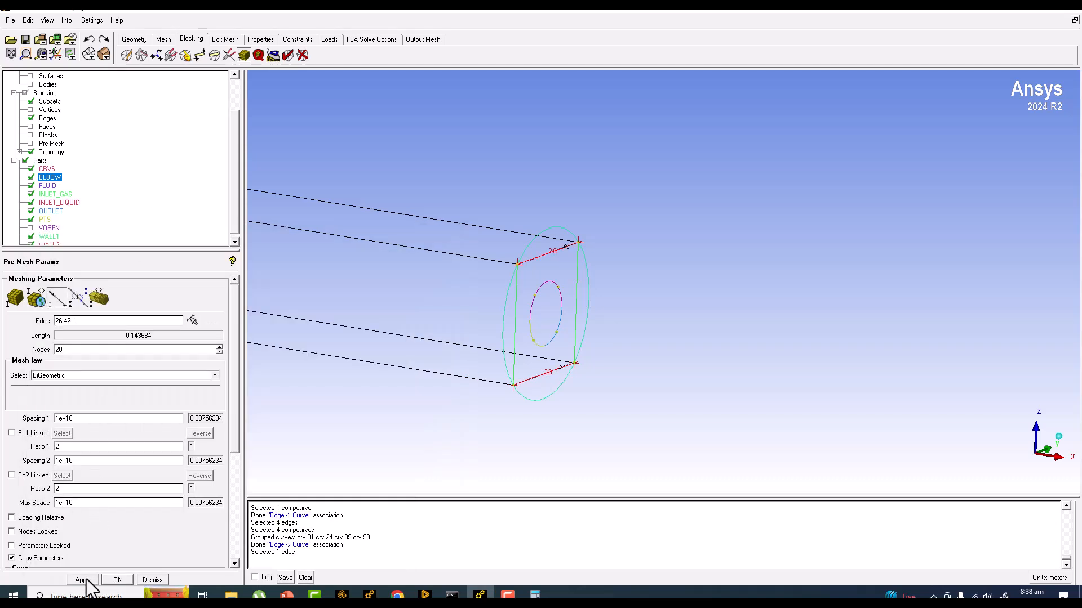
Set 20 nodes on the end face's vertical block edges, copying the parameters to all parallel edges.
{"action": "left_click", "coordinate": [57, 300]}
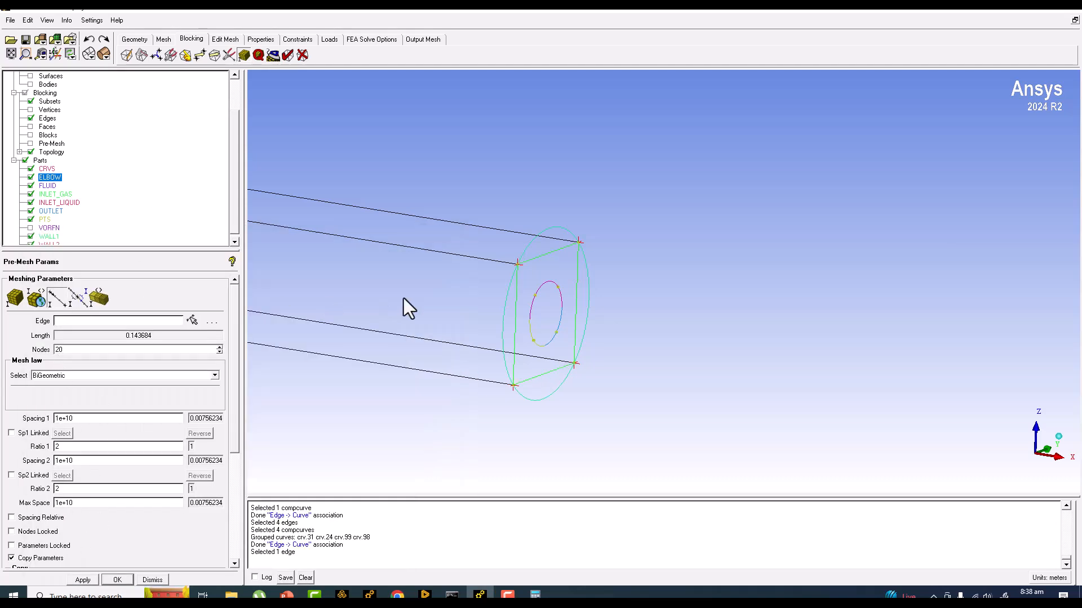
{"action": "left_click", "coordinate": [515, 316]}
{"action": "left_click", "coordinate": [72, 350]}
{"action": "key", "text": "Return"}
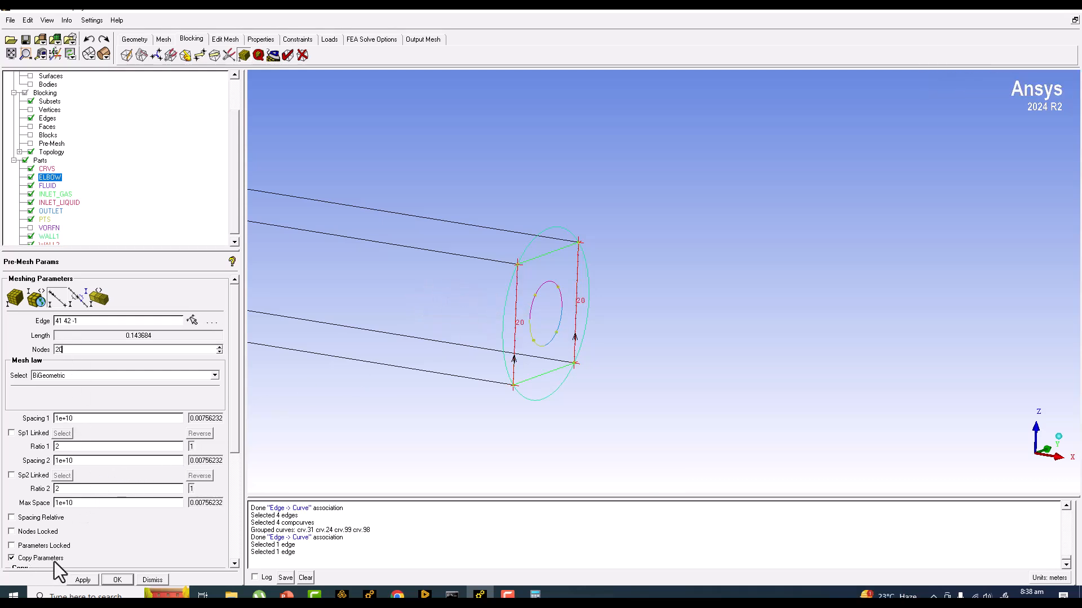
{"action": "left_click_drag", "start_coordinate": [238, 434], "coordinate": [239, 474]}
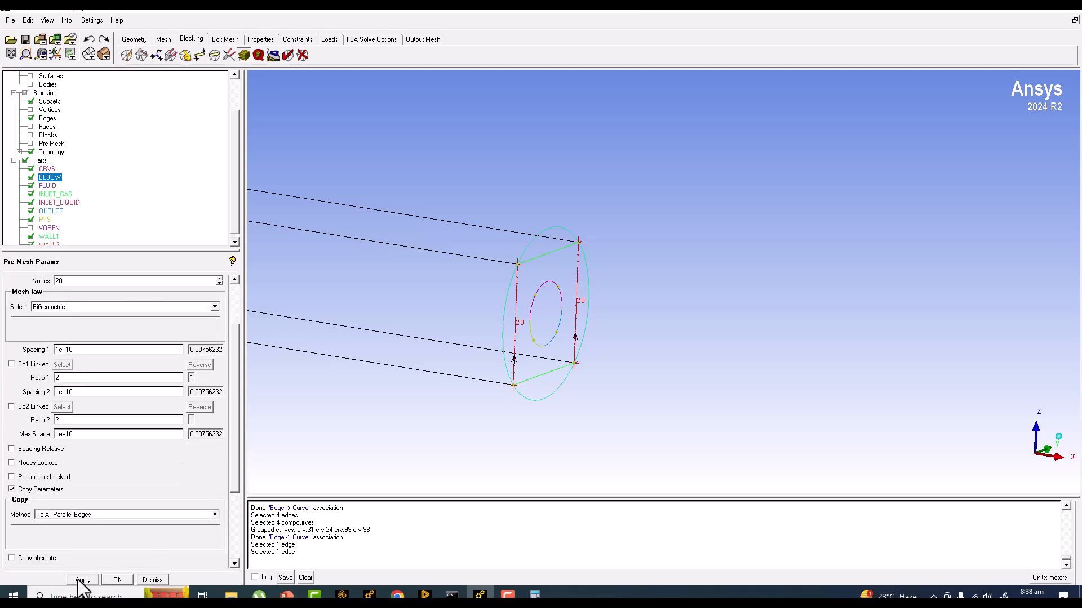
Set 80 nodes on the lengthwise block edges of the shorter straight leg between the elbow and this end face.
{"action": "left_click_drag", "start_coordinate": [462, 222], "coordinate": [326, 337]}
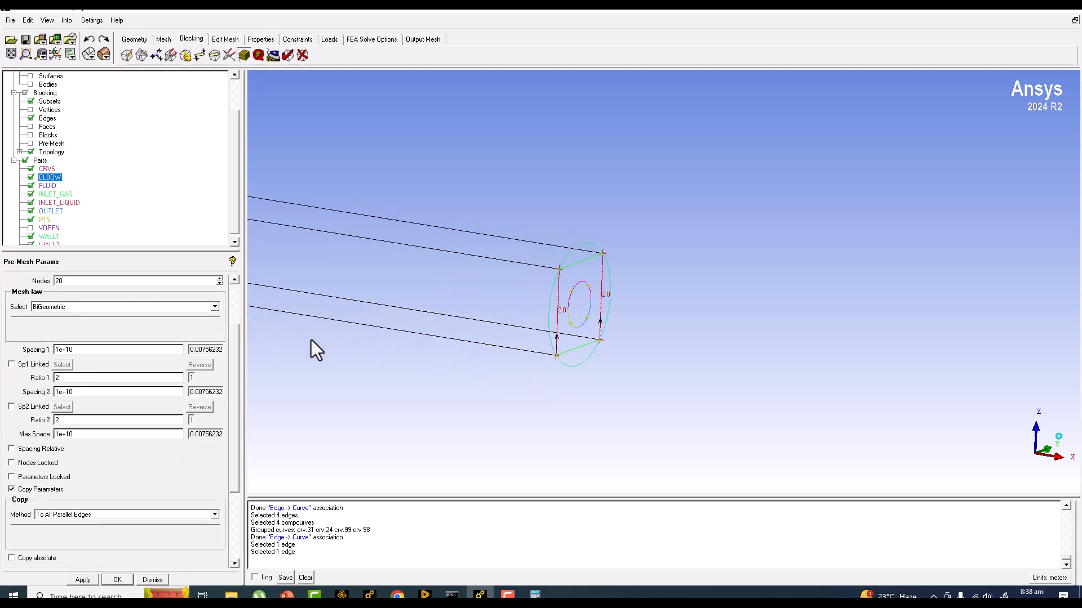
{"action": "scroll", "coordinate": [235, 384], "scroll_direction": "up", "scroll_amount": 3}
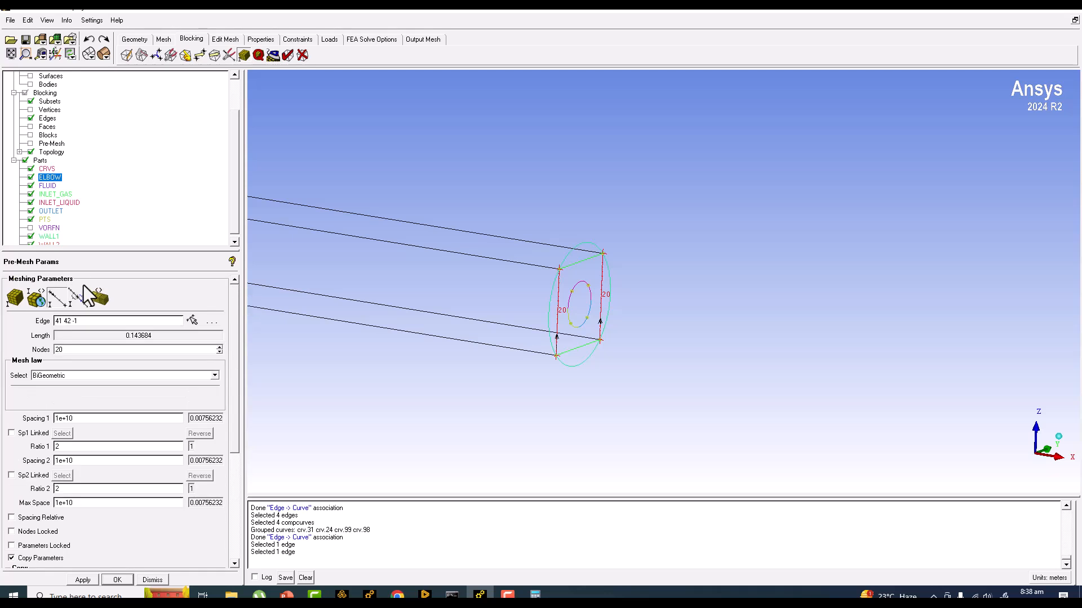
{"action": "left_click", "coordinate": [56, 297]}
{"action": "left_click", "coordinate": [346, 208]}
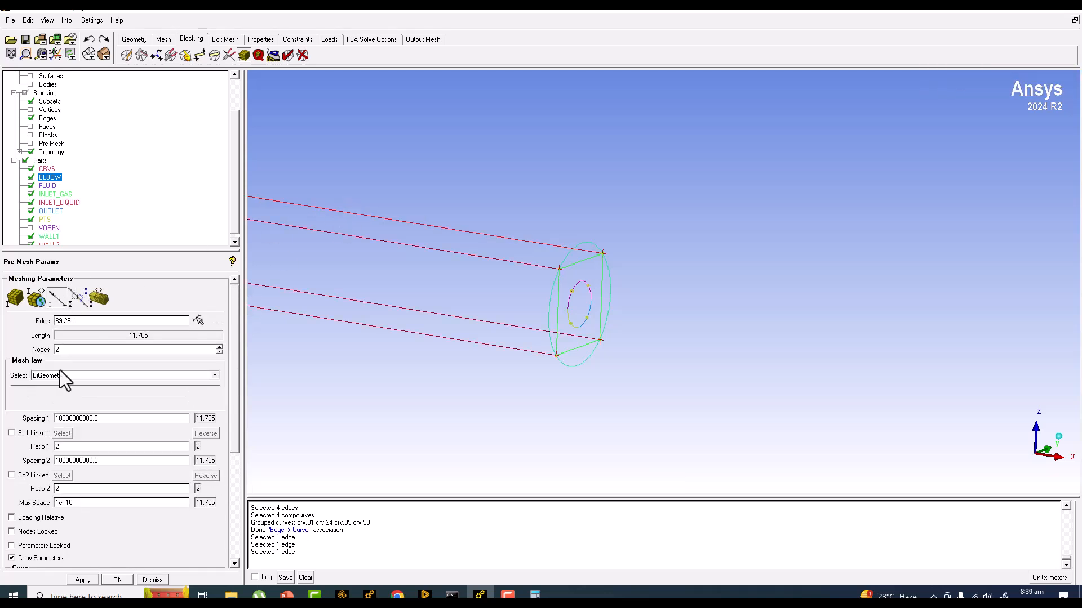
{"action": "left_click_drag", "start_coordinate": [68, 351], "coordinate": [19, 350]}
{"action": "left_click", "coordinate": [83, 580]}
Set 120 nodes on the lengthwise block edges of the longer straight leg.
{"action": "left_click_drag", "start_coordinate": [268, 432], "coordinate": [527, 179]}
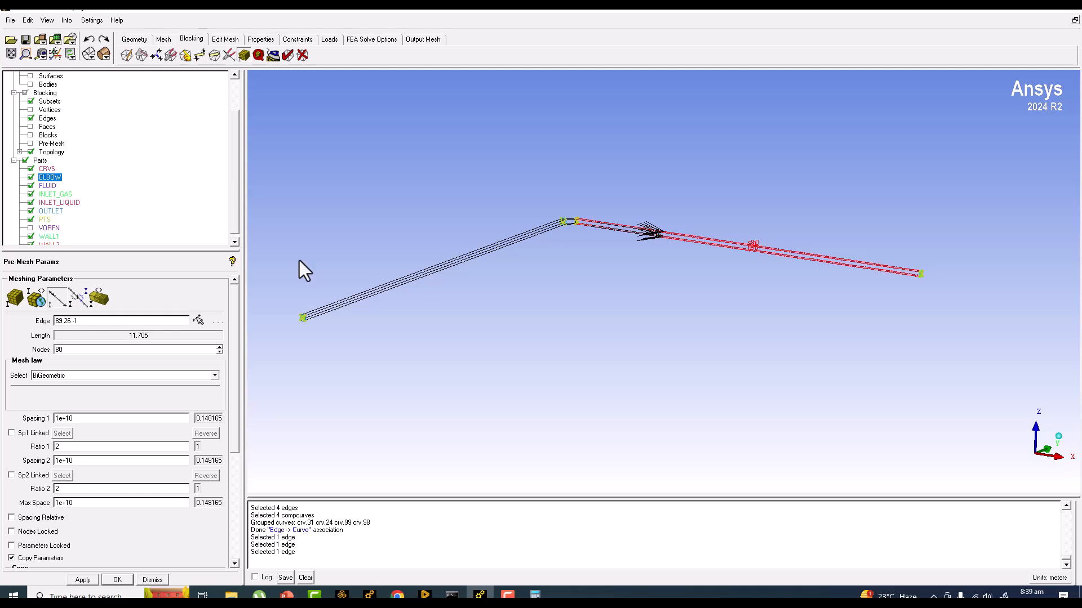
{"action": "left_click", "coordinate": [361, 294]}
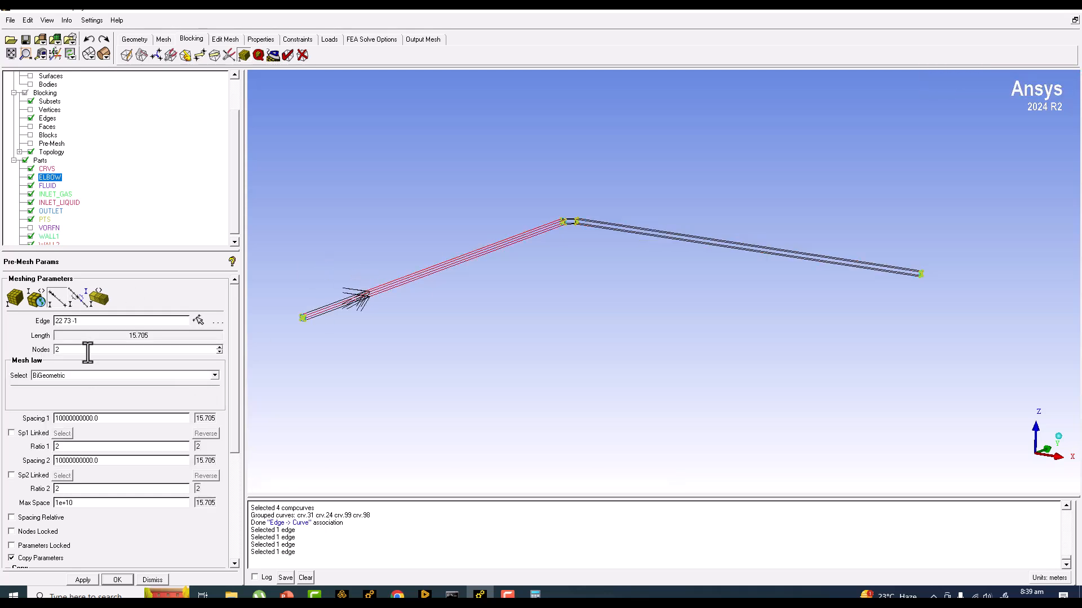
{"action": "type", "text": "120"}
{"action": "left_click", "coordinate": [83, 580]}
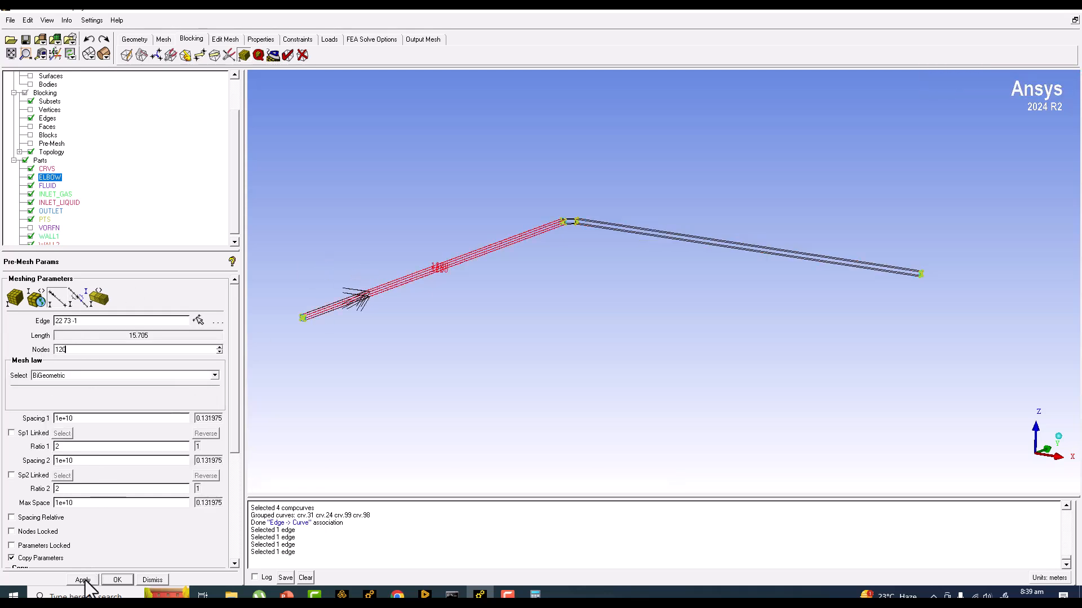
{"action": "left_click", "coordinate": [196, 320]}
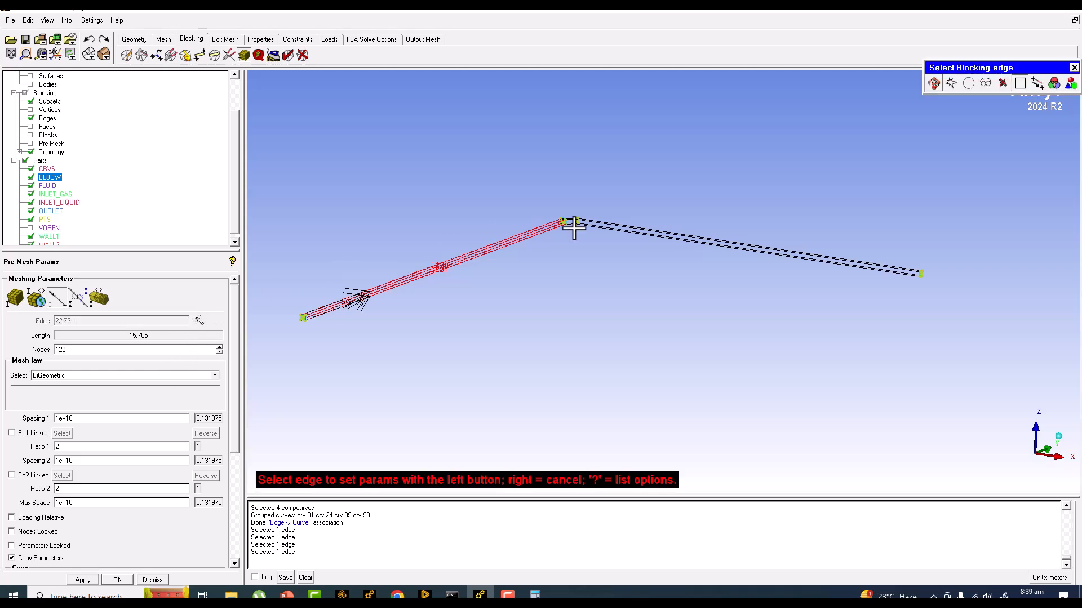
{"action": "left_click", "coordinate": [668, 222]}
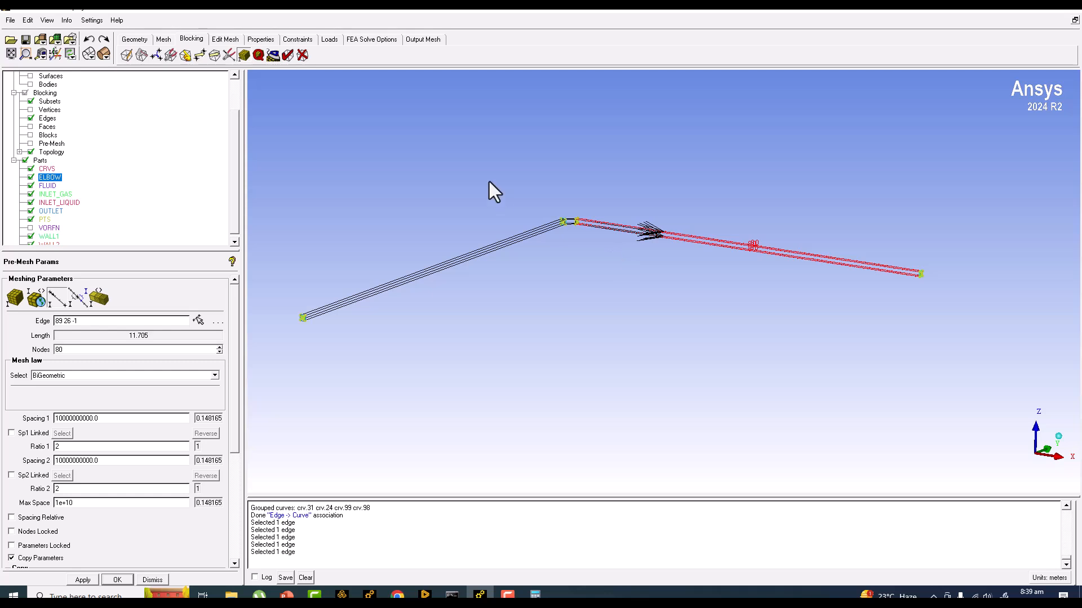
Compute and display the pre-mesh of the whole pipe blocking.
{"action": "left_click", "coordinate": [30, 143]}
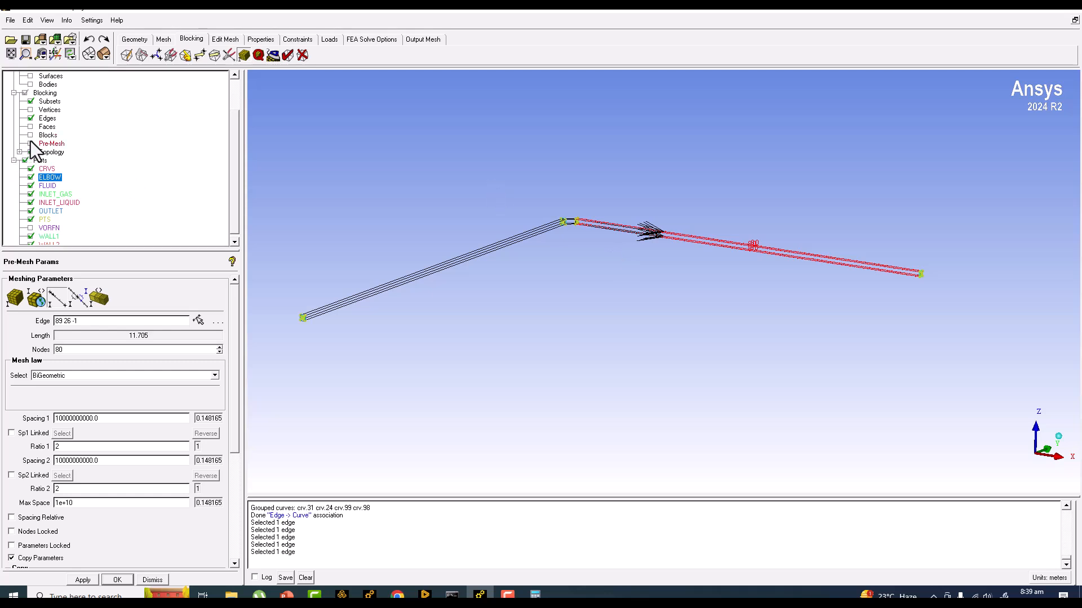
{"action": "left_click", "coordinate": [441, 369]}
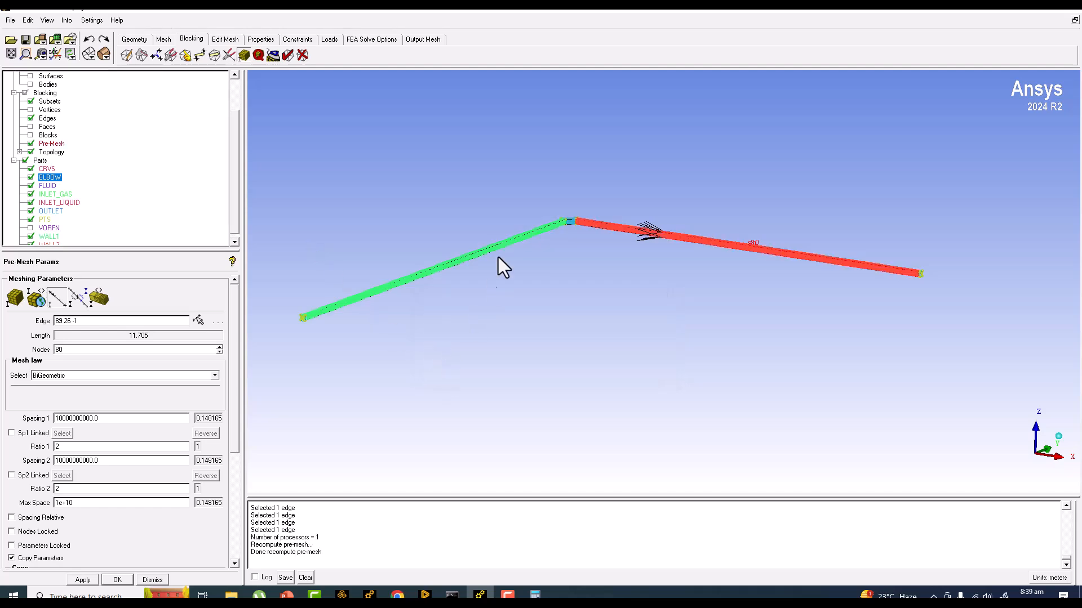
{"action": "scroll", "coordinate": [512, 241], "scroll_direction": "up", "scroll_amount": 5}
{"action": "middle_click_drag", "start_coordinate": [496, 222], "coordinate": [628, 333]}
{"action": "scroll", "coordinate": [614, 321], "scroll_direction": "up", "scroll_amount": 3}
{"action": "middle_click_drag", "start_coordinate": [417, 135], "coordinate": [692, 289]}
{"action": "scroll", "coordinate": [656, 198], "scroll_direction": "up", "scroll_amount": 4}
{"action": "scroll", "coordinate": [637, 344], "scroll_direction": "up", "scroll_amount": 2}
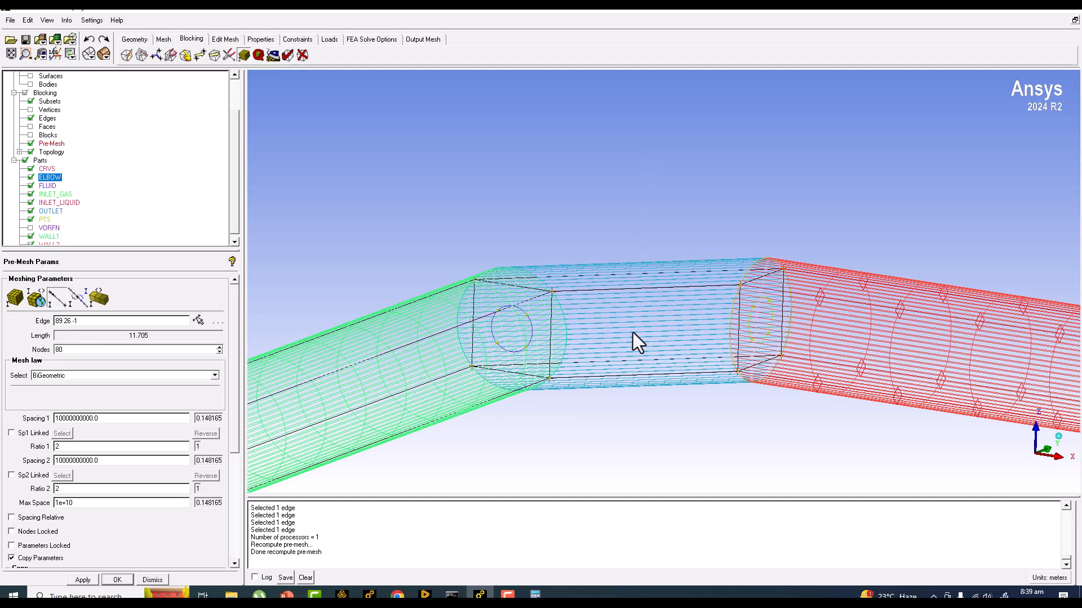
Set 30 nodes on the lengthwise block edges of the elbow section.
{"action": "left_click", "coordinate": [198, 320]}
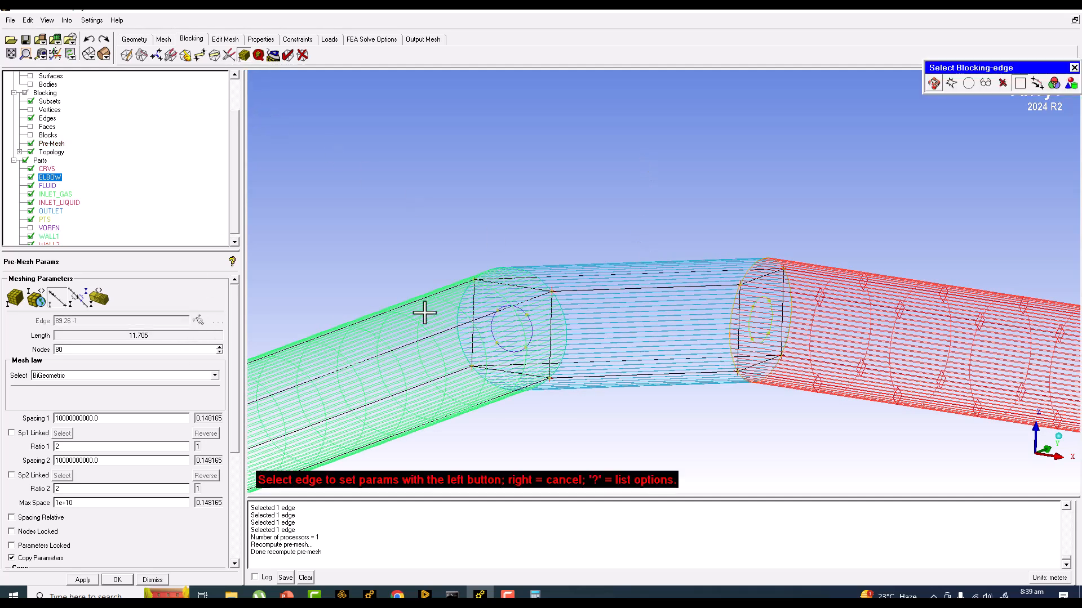
{"action": "left_click", "coordinate": [589, 291]}
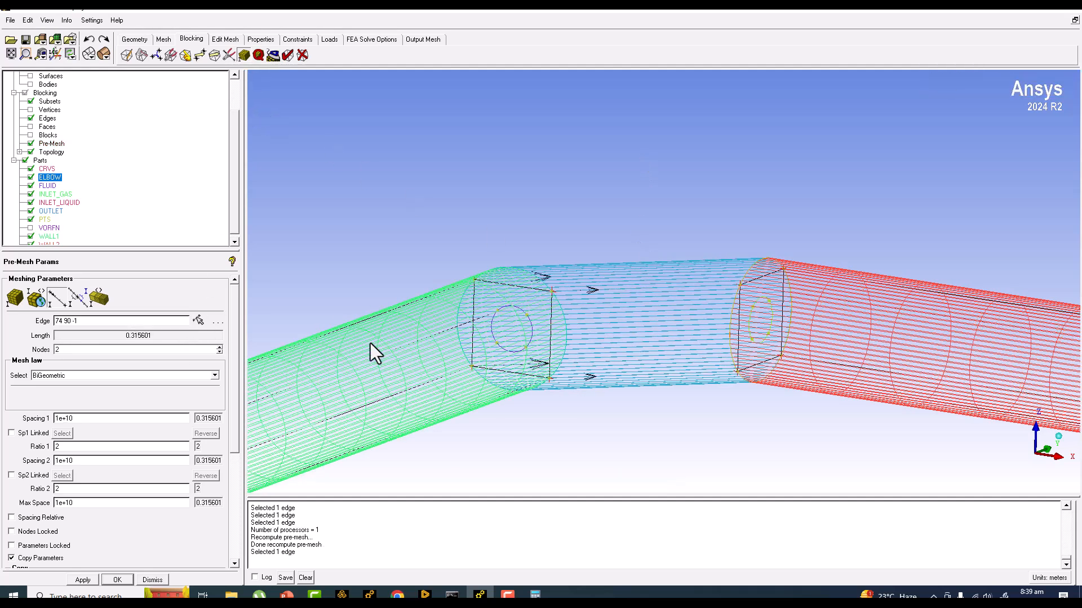
{"action": "double_click", "coordinate": [73, 349]}
{"action": "type", "text": "30"}
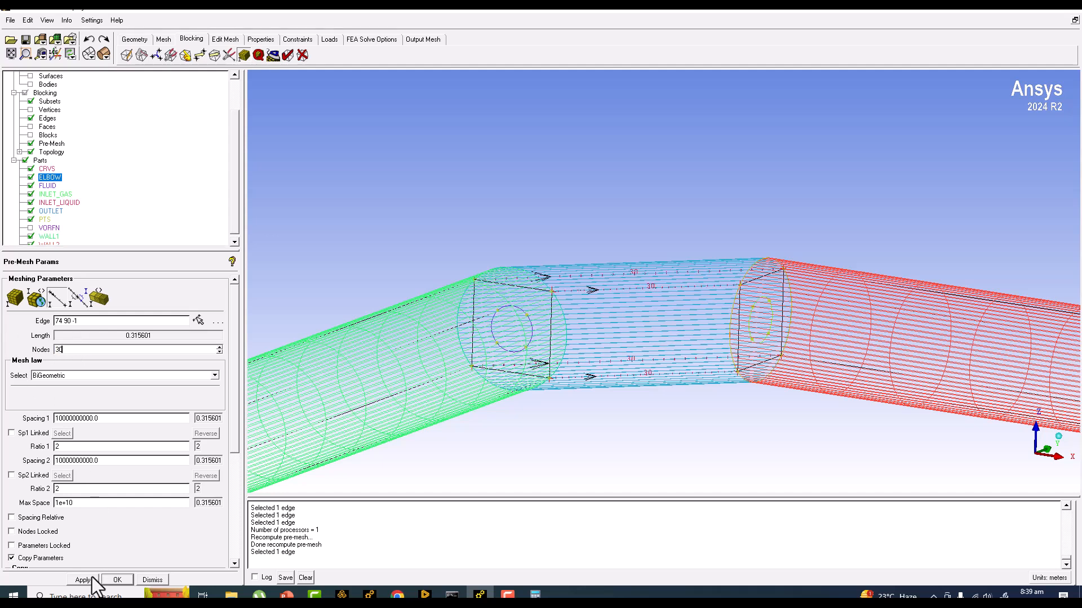
{"action": "left_click", "coordinate": [90, 580]}
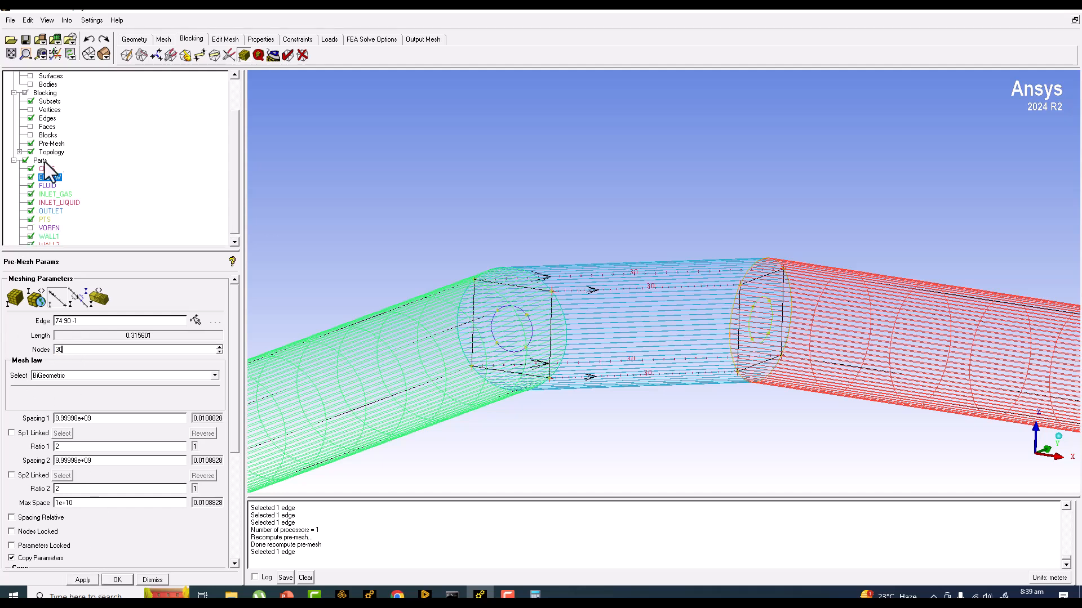
Recompute the pre-mesh with the elbow's new node distribution.
{"action": "right_click", "coordinate": [65, 144]}
{"action": "left_click", "coordinate": [102, 231]}
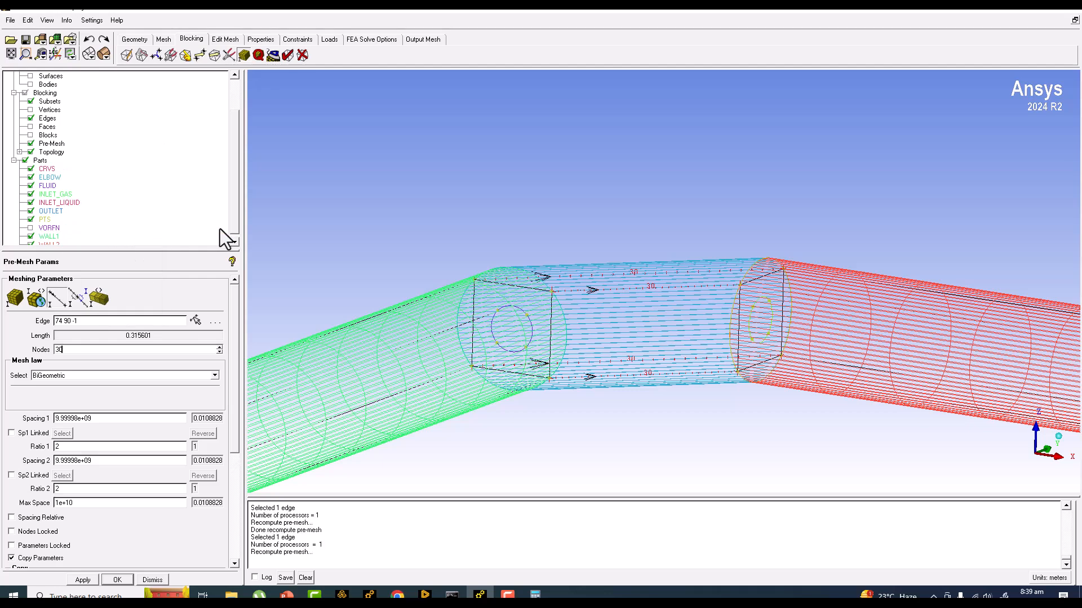
{"action": "scroll", "coordinate": [522, 220], "scroll_direction": "up", "scroll_amount": 8}
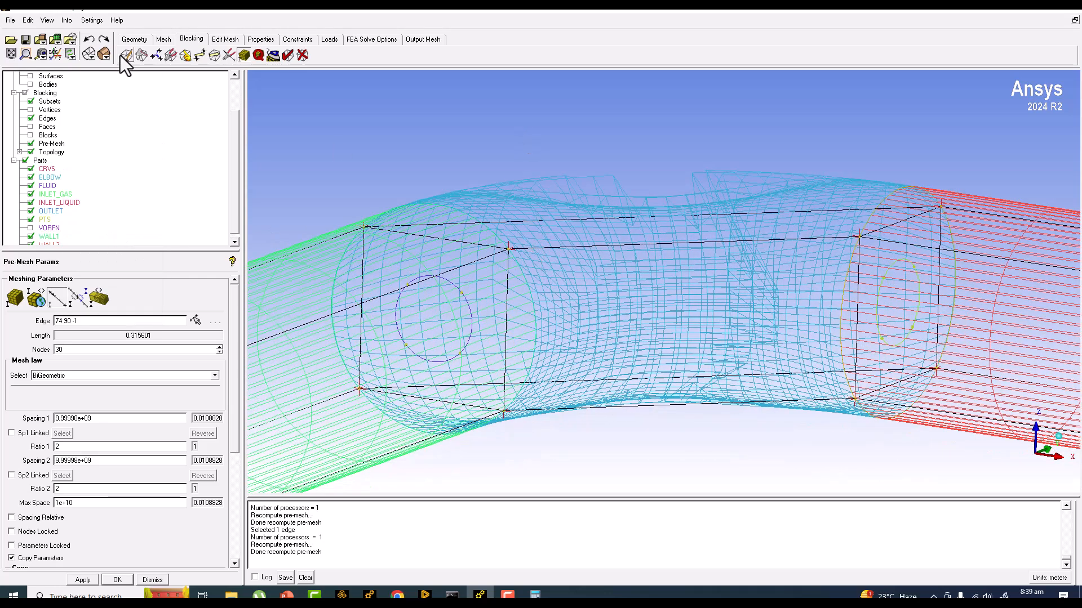
Hide the pre-mesh and show the geometry surfaces in wireframe.
{"action": "left_click", "coordinate": [30, 144]}
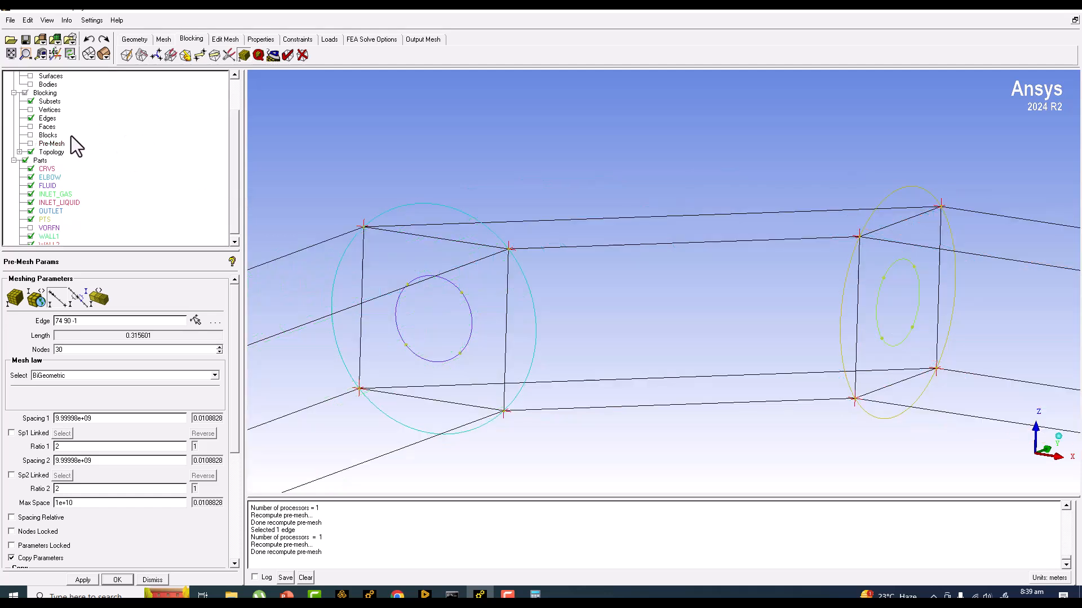
{"action": "left_click", "coordinate": [30, 76]}
{"action": "left_click", "coordinate": [89, 54]}
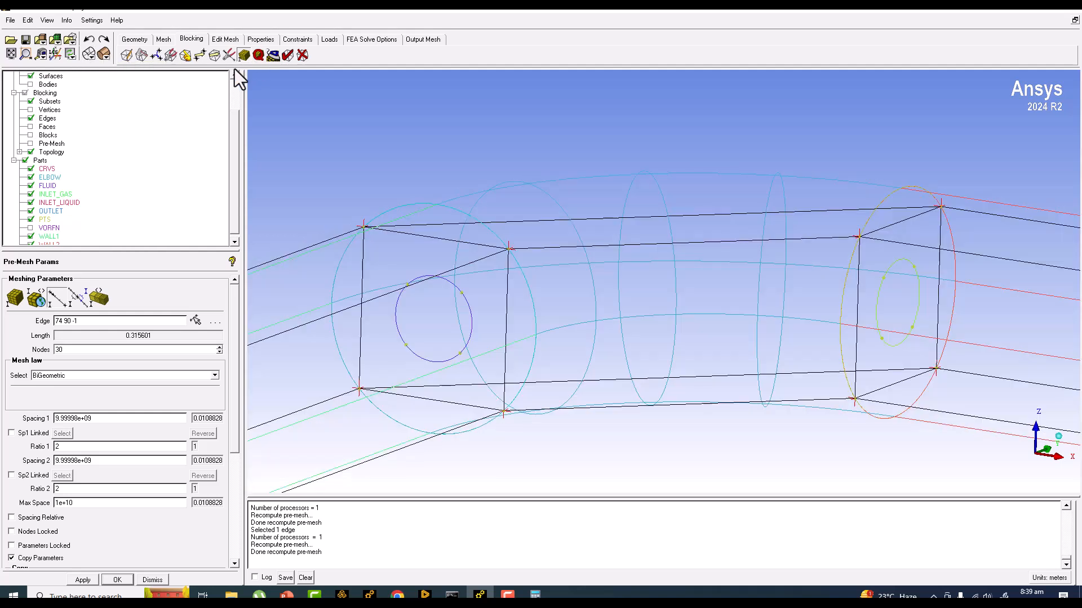
Select the four lengthwise outer faces of the elbow block for a face-to-surface association by part.
{"action": "left_click", "coordinate": [185, 55]}
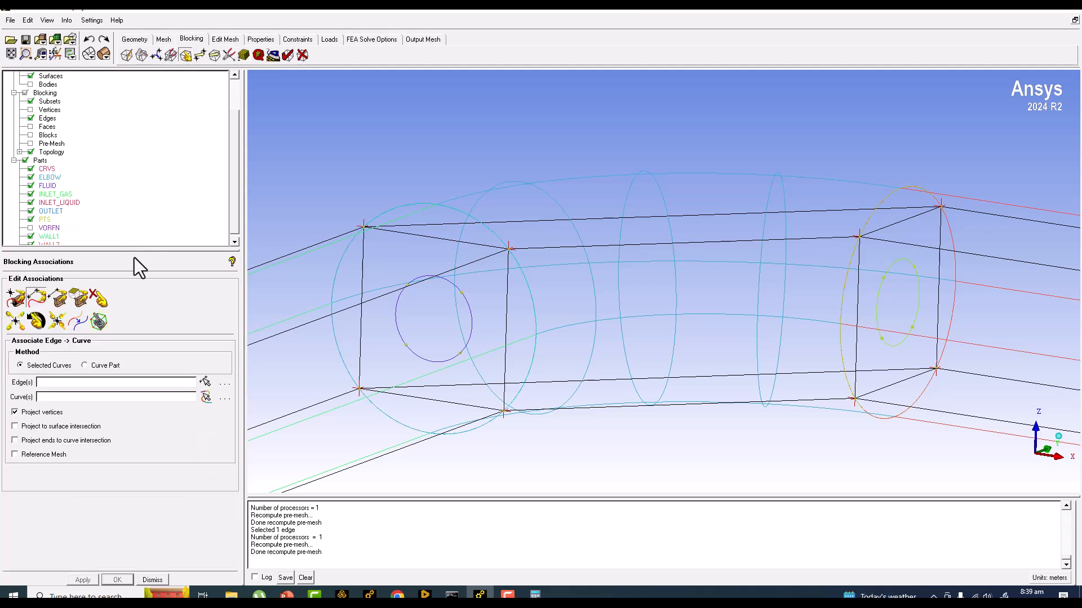
{"action": "left_click", "coordinate": [85, 298]}
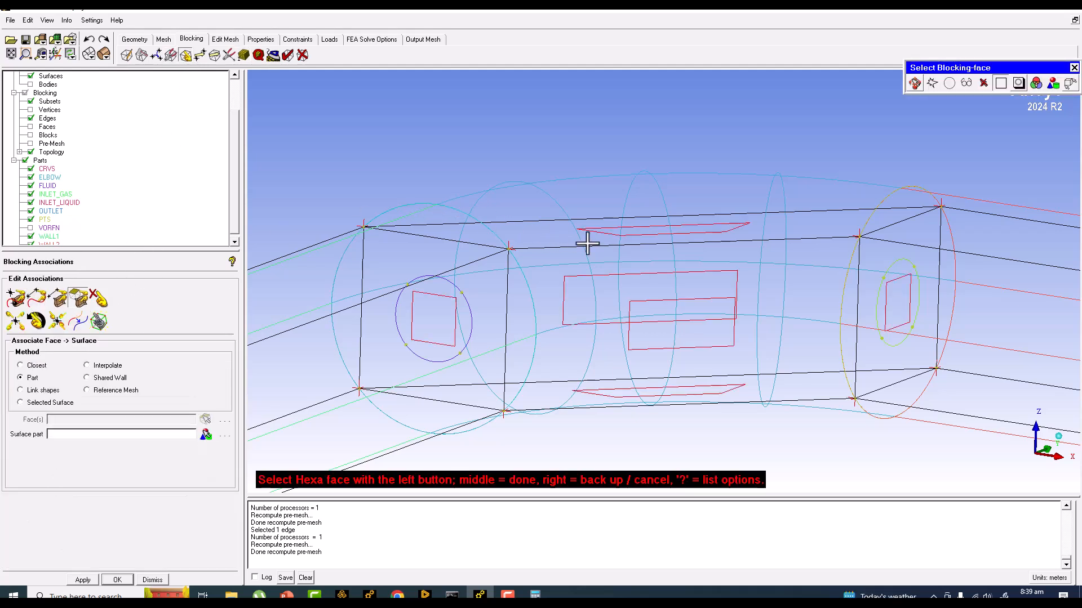
{"action": "left_click", "coordinate": [602, 273]}
{"action": "left_click", "coordinate": [624, 233]}
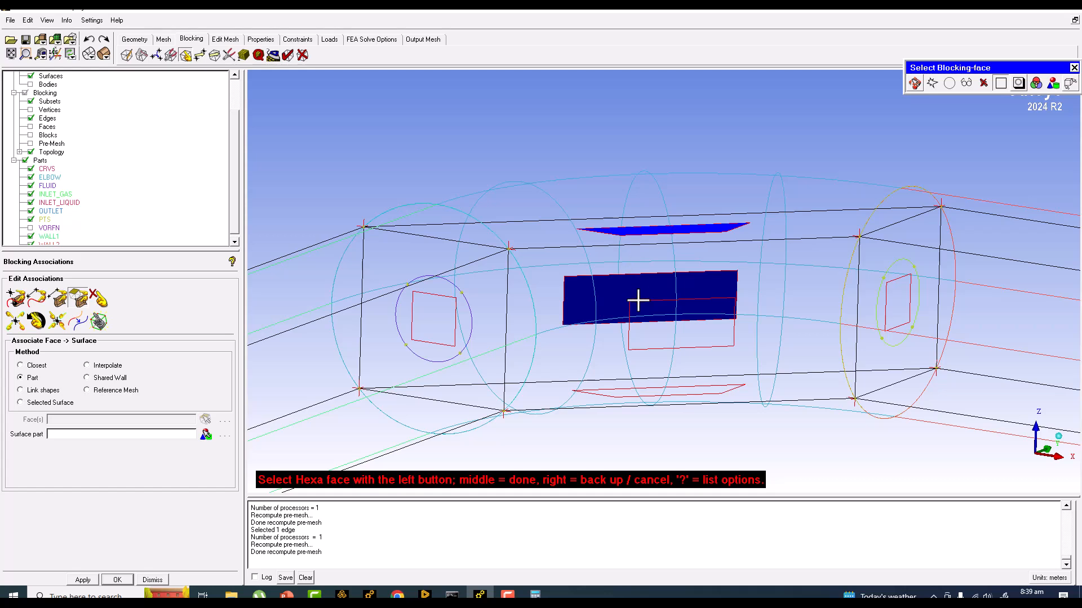
{"action": "left_click", "coordinate": [640, 304]}
{"action": "left_click", "coordinate": [629, 390]}
{"action": "middle_click", "coordinate": [631, 398]}
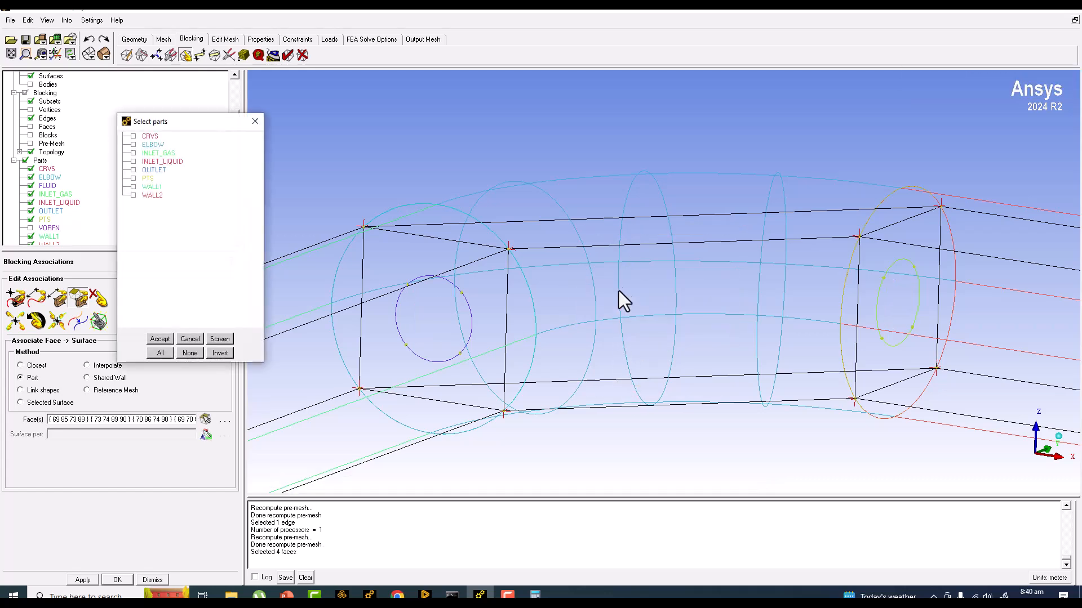
{"action": "left_click", "coordinate": [220, 339]}
{"action": "left_click", "coordinate": [581, 257]}
{"action": "middle_click", "coordinate": [581, 258]}
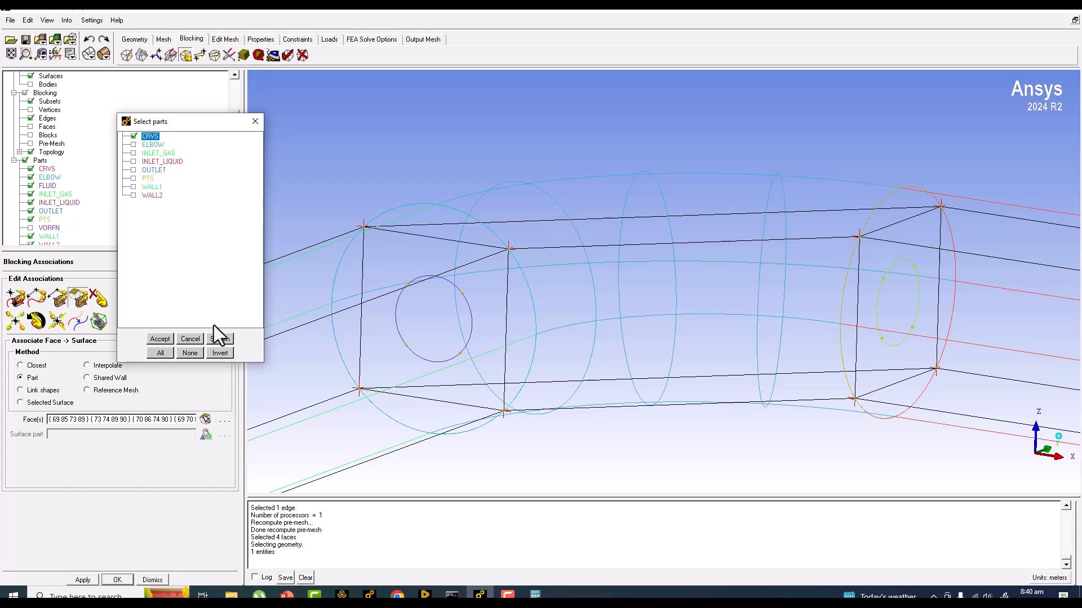
Associate the four selected block faces with the ELBOW part, picking the part from its surface in the model.
{"action": "left_click", "coordinate": [219, 340]}
{"action": "left_click", "coordinate": [1035, 84]}
{"action": "left_click", "coordinate": [683, 233]}
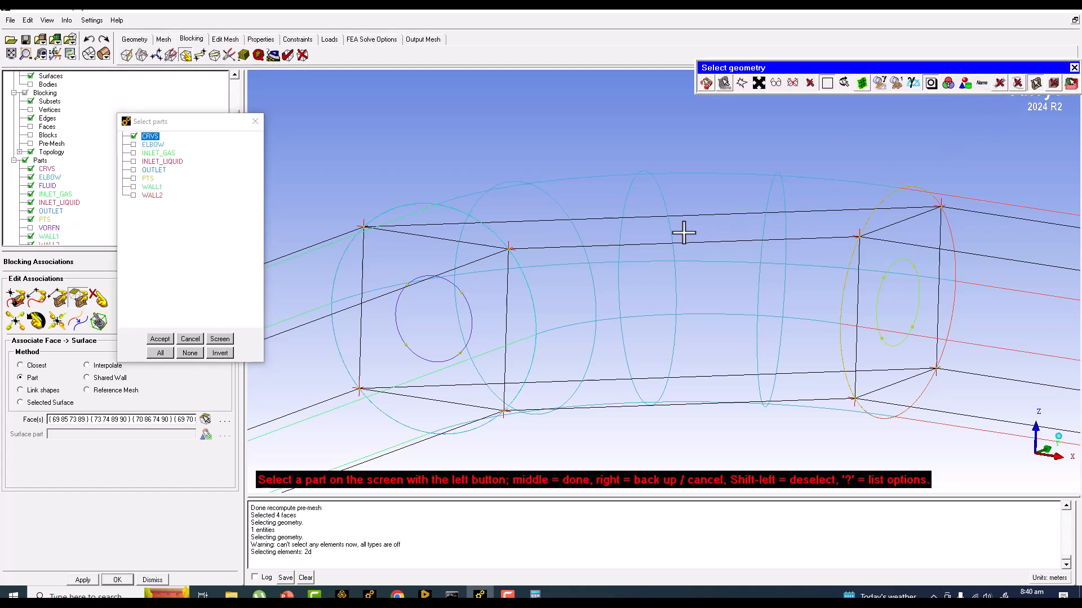
{"action": "middle_click", "coordinate": [683, 233]}
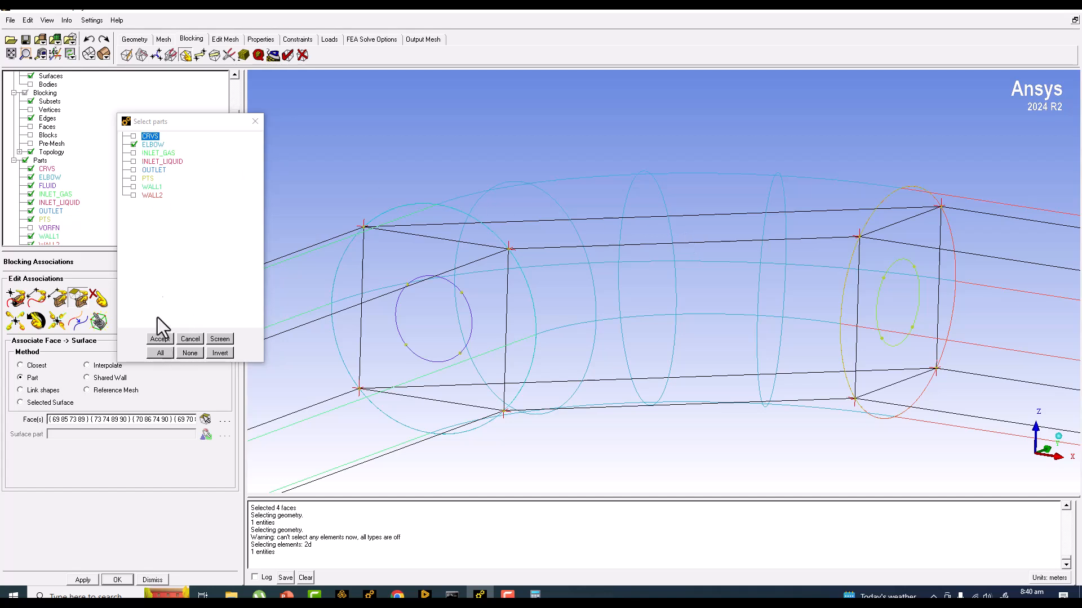
{"action": "left_click", "coordinate": [165, 338]}
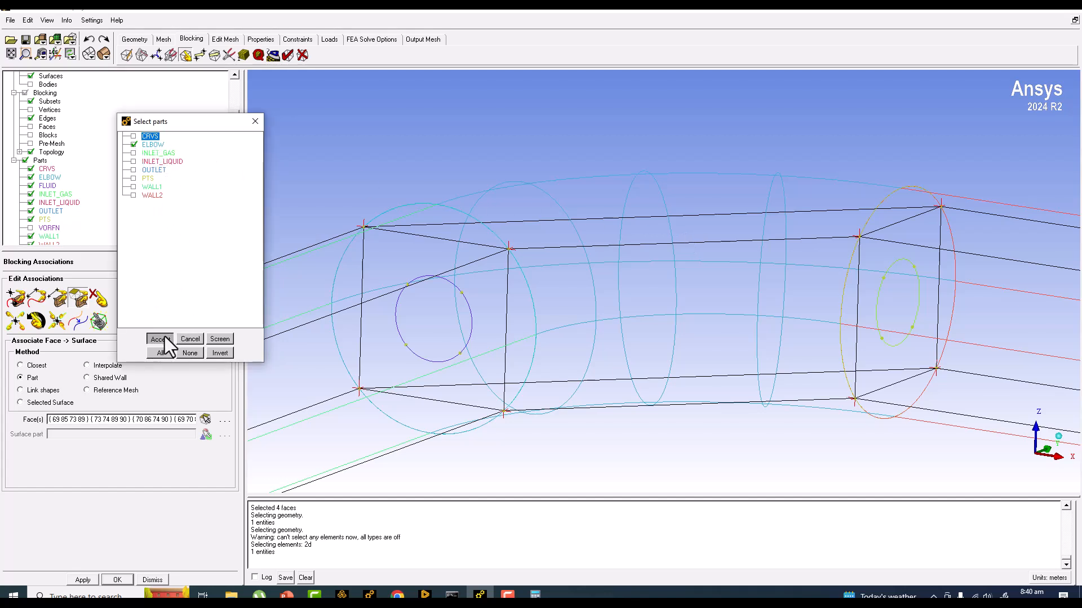
{"action": "middle_click", "coordinate": [532, 255]}
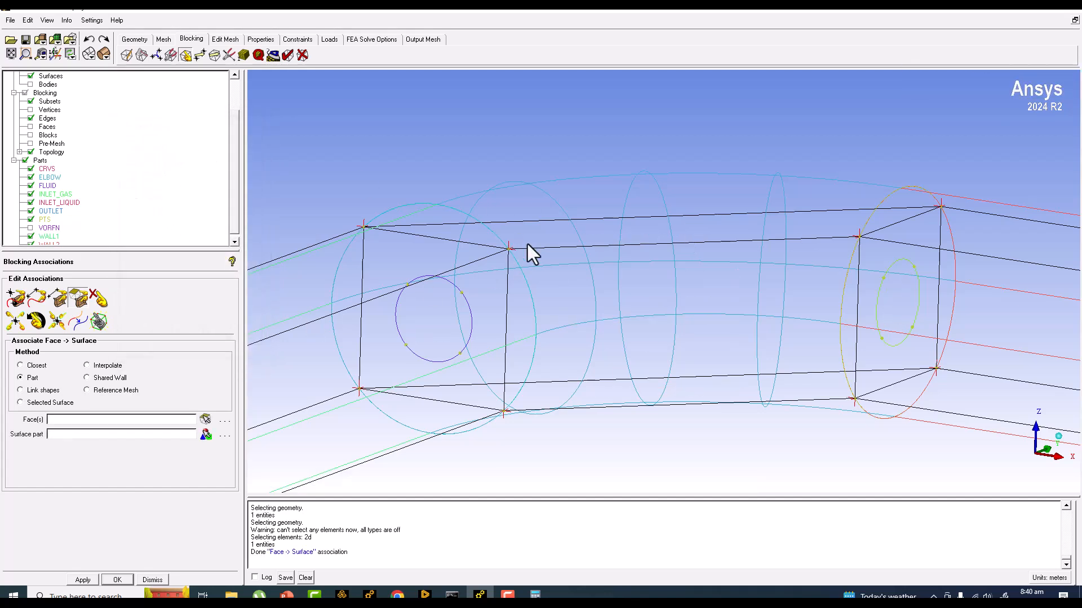
Recompute the pre-mesh to check the elbow section with its new face associations, and hide it again.
{"action": "left_click", "coordinate": [31, 143]}
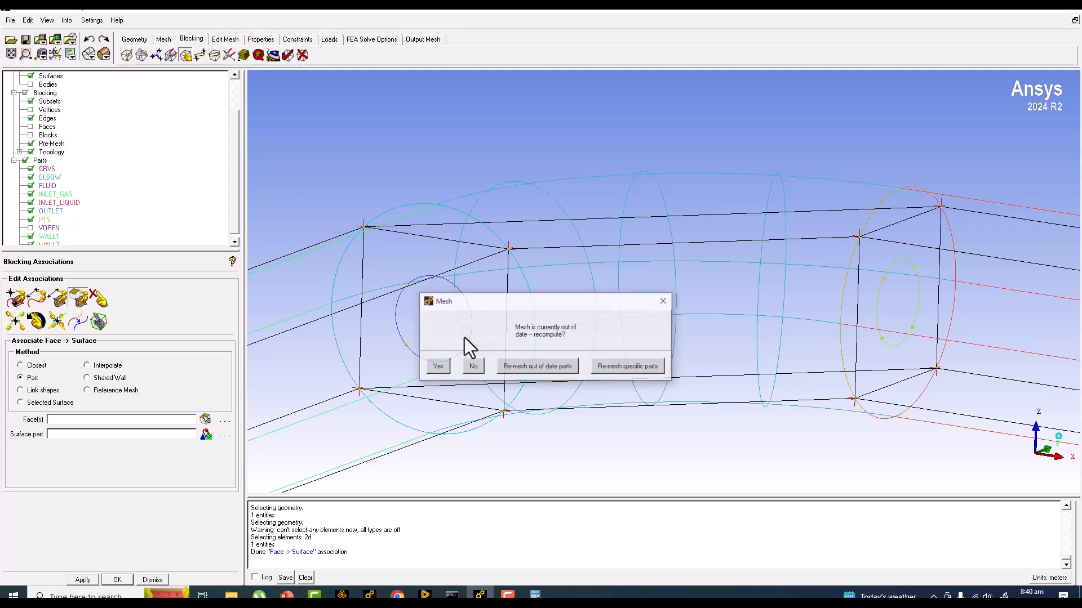
{"action": "left_click", "coordinate": [439, 367]}
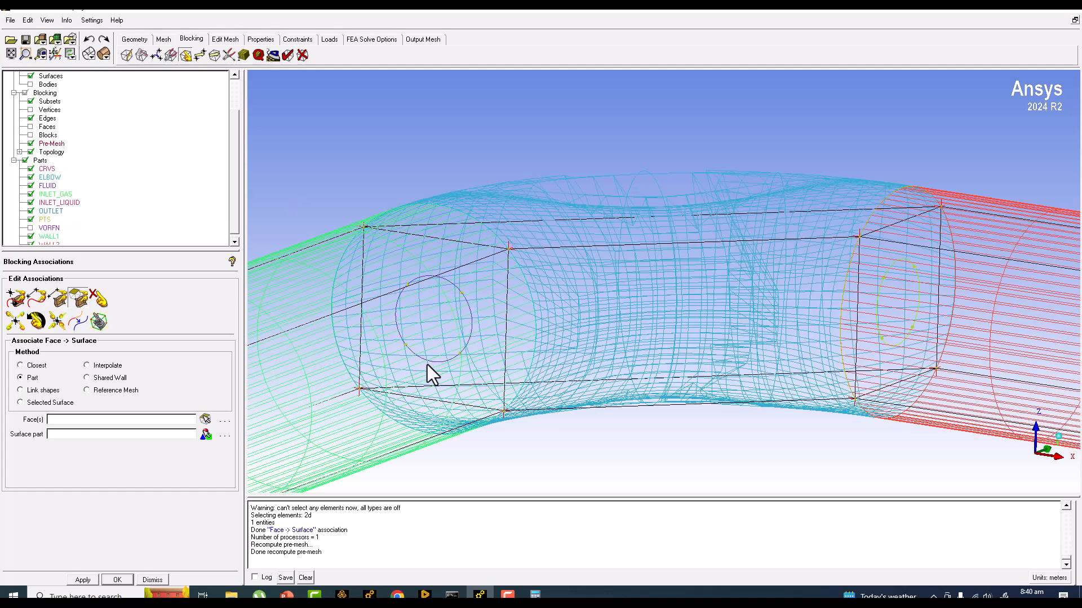
{"action": "left_click", "coordinate": [31, 144]}
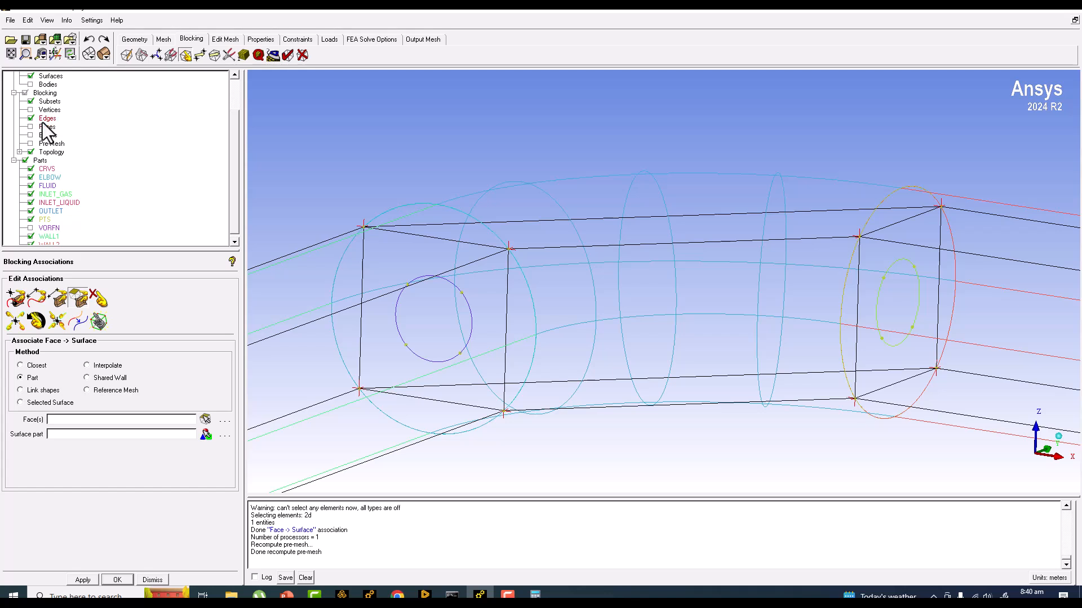
Display the block faces with their face projection, examine the elbow block's associations from several angles, and hide the faces again.
{"action": "left_click", "coordinate": [31, 127]}
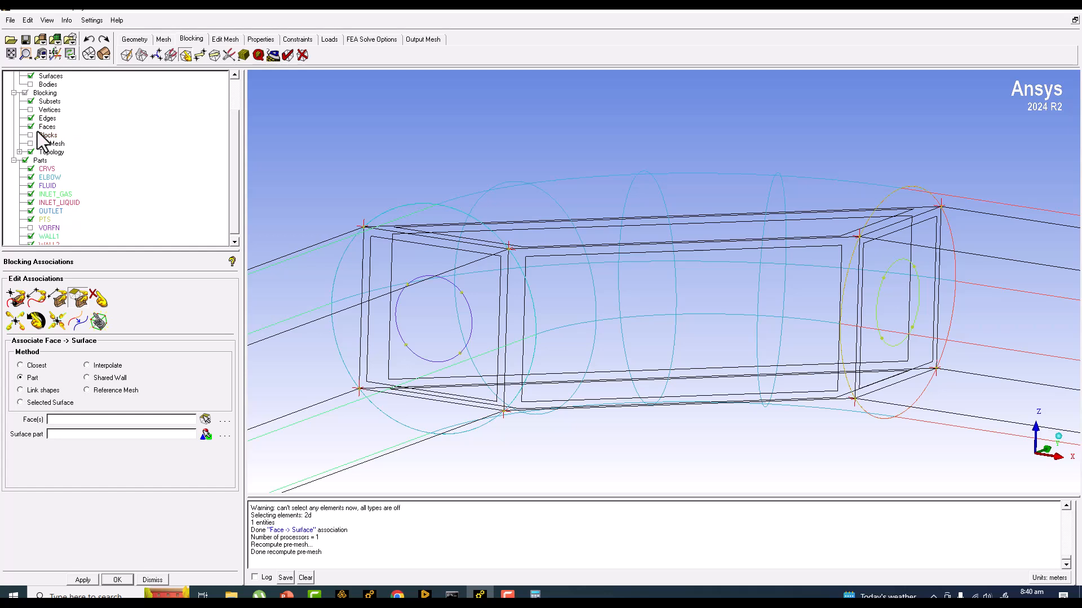
{"action": "right_click", "coordinate": [46, 125]}
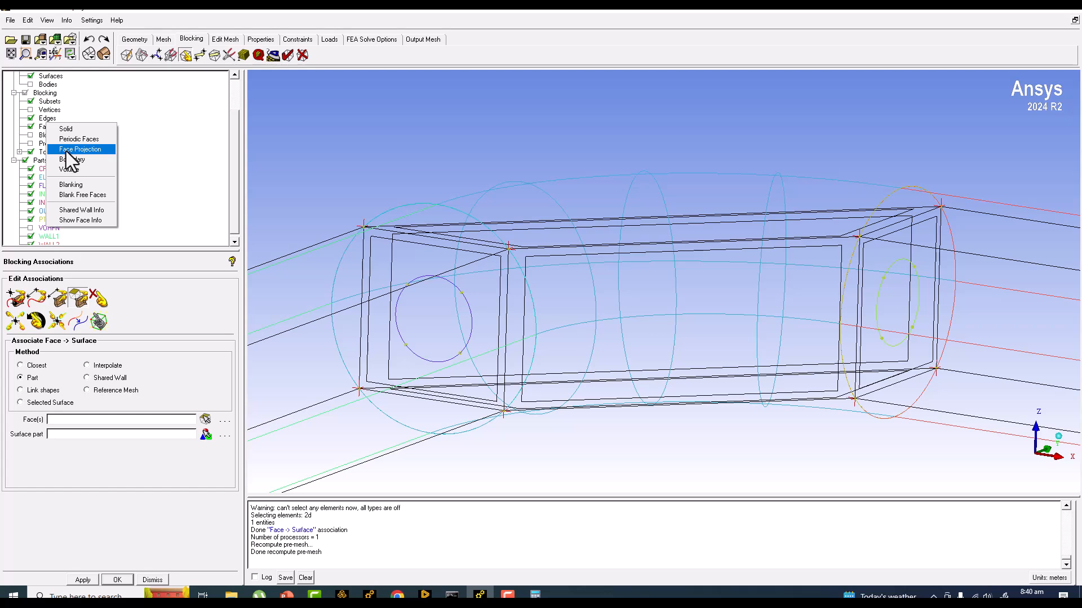
{"action": "left_click", "coordinate": [83, 149]}
{"action": "right_click_drag", "start_coordinate": [478, 271], "coordinate": [597, 445]}
{"action": "right_click_drag", "start_coordinate": [701, 265], "coordinate": [723, 303]}
{"action": "middle_click_drag", "start_coordinate": [724, 303], "coordinate": [746, 217]}
{"action": "left_click_drag", "start_coordinate": [746, 216], "coordinate": [643, 306]}
{"action": "right_click_drag", "start_coordinate": [656, 386], "coordinate": [658, 176]}
{"action": "middle_click_drag", "start_coordinate": [659, 189], "coordinate": [621, 323]}
{"action": "right_click_drag", "start_coordinate": [616, 400], "coordinate": [610, 343]}
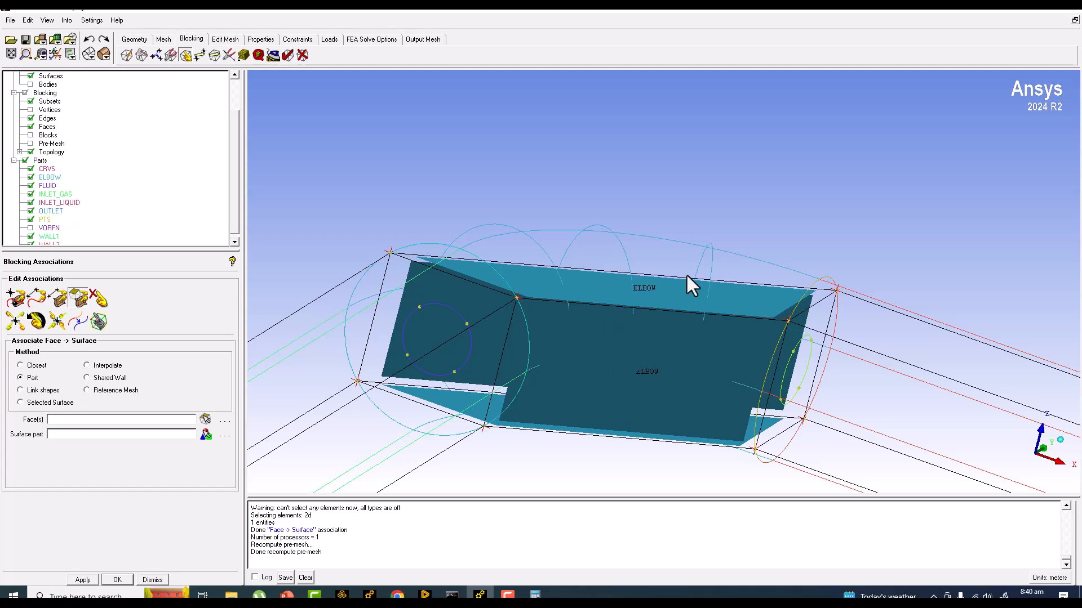
{"action": "right_click", "coordinate": [48, 128]}
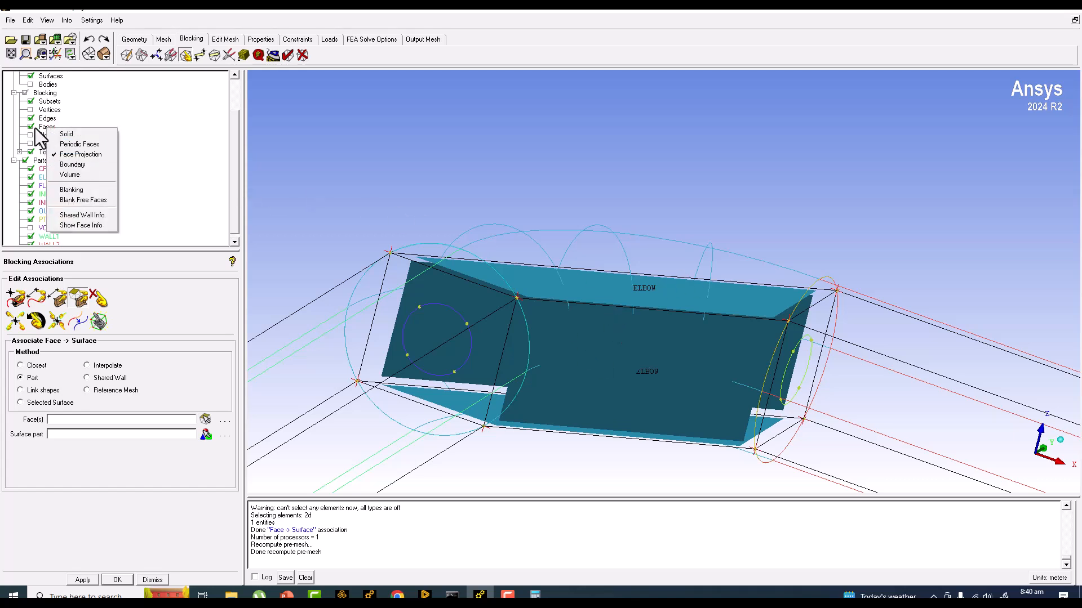
{"action": "left_click", "coordinate": [31, 126]}
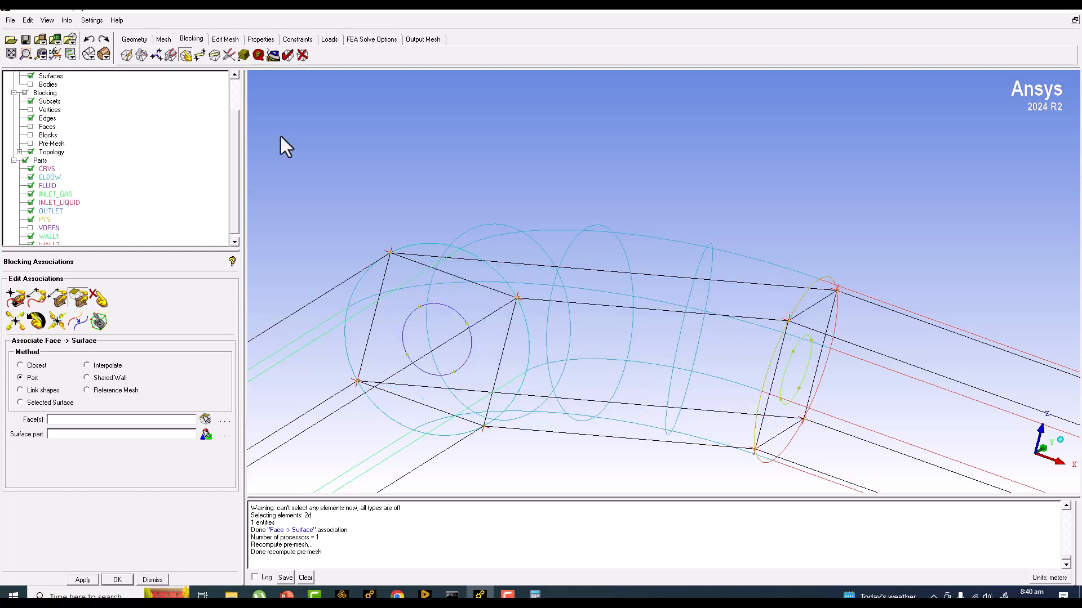
Save the project.
{"action": "left_click", "coordinate": [27, 40]}
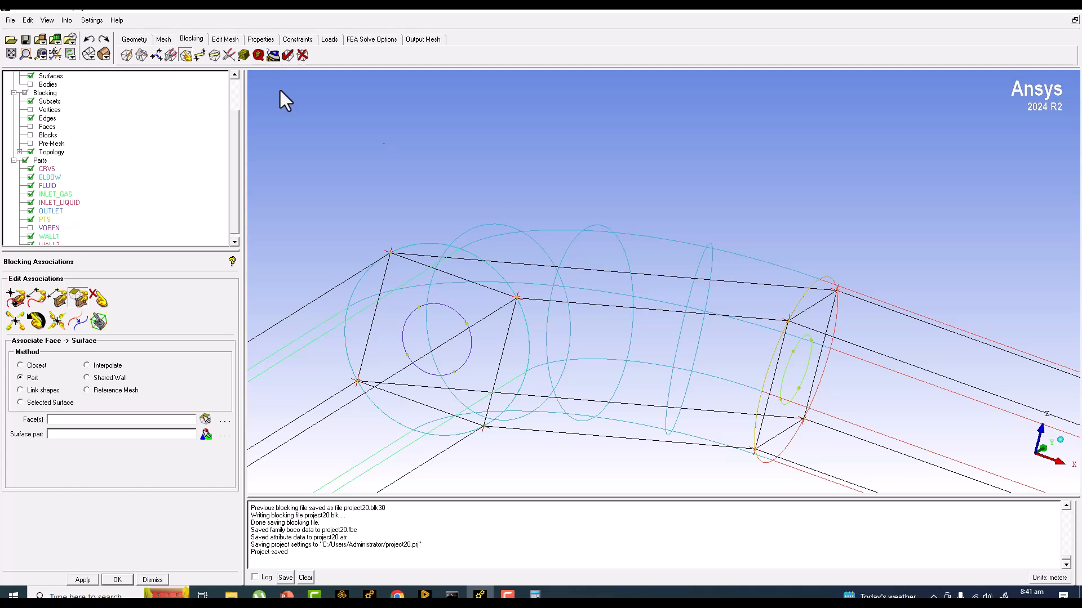
{"action": "left_click", "coordinate": [228, 54]}
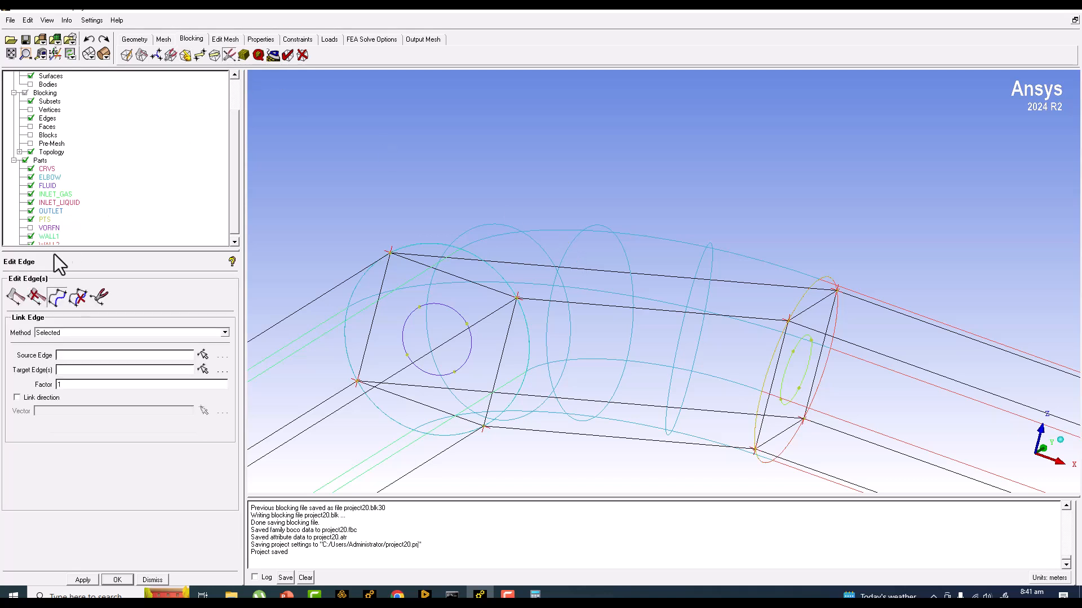
{"action": "left_click", "coordinate": [16, 297]}
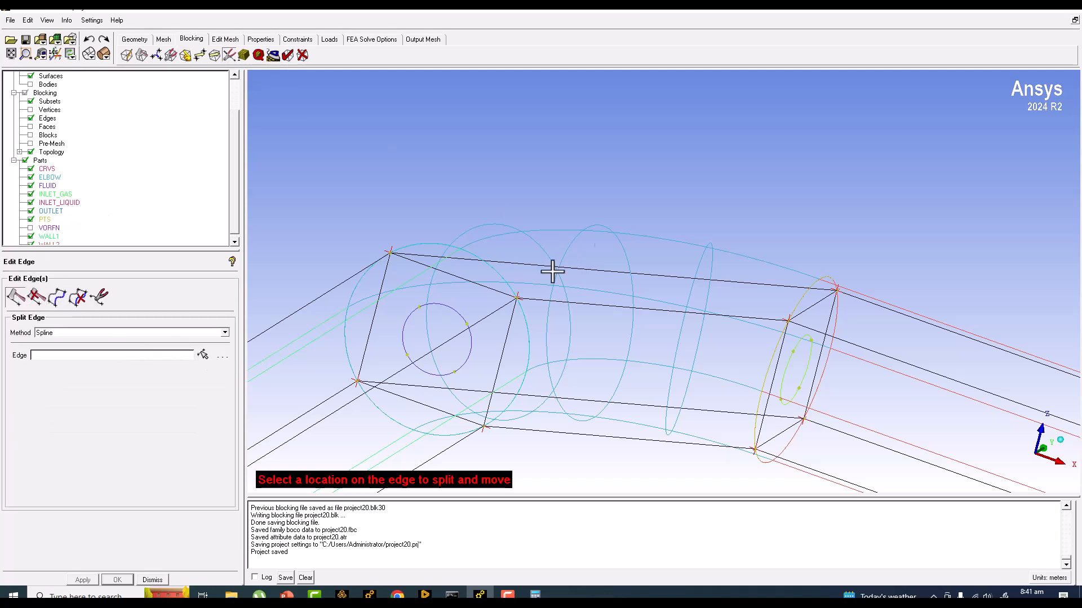
{"action": "middle_click", "coordinate": [597, 228]}
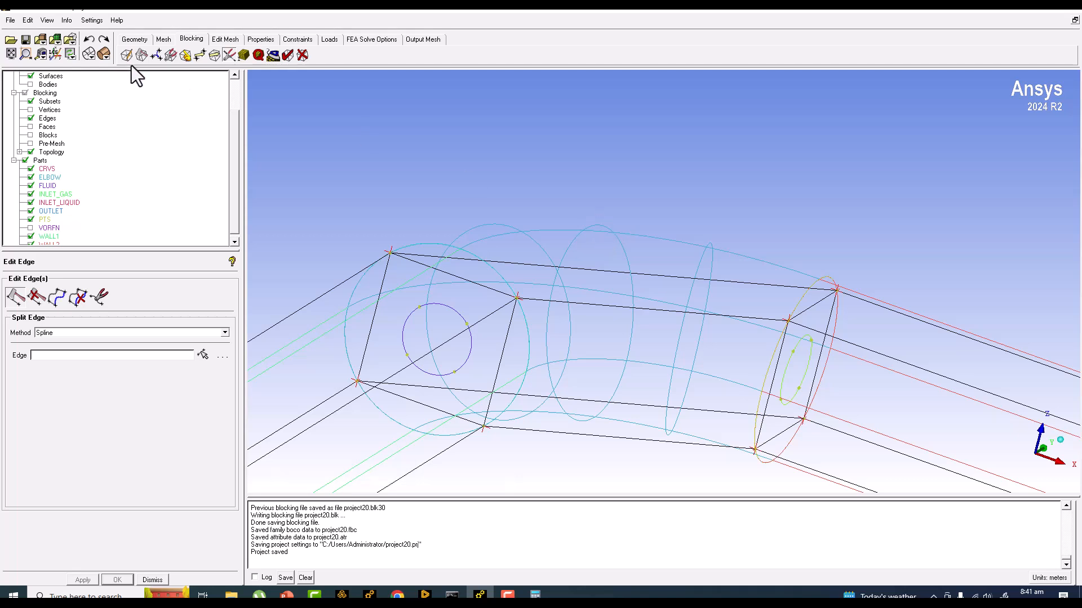
Set up an isocurve by parameter in the V direction with a parameter of 0.125.
{"action": "left_click", "coordinate": [134, 39]}
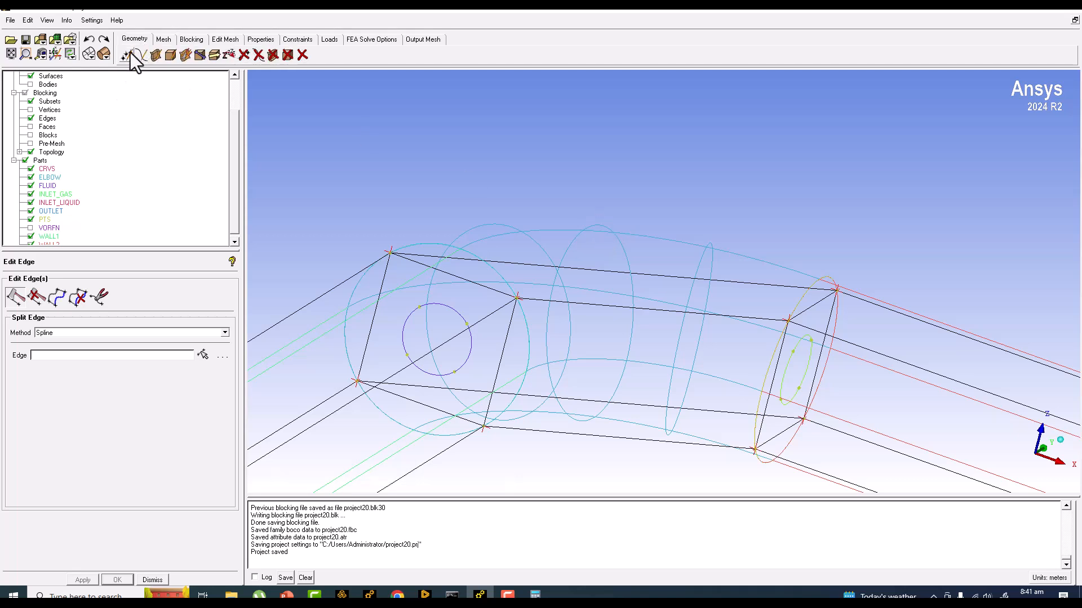
{"action": "left_click", "coordinate": [141, 55]}
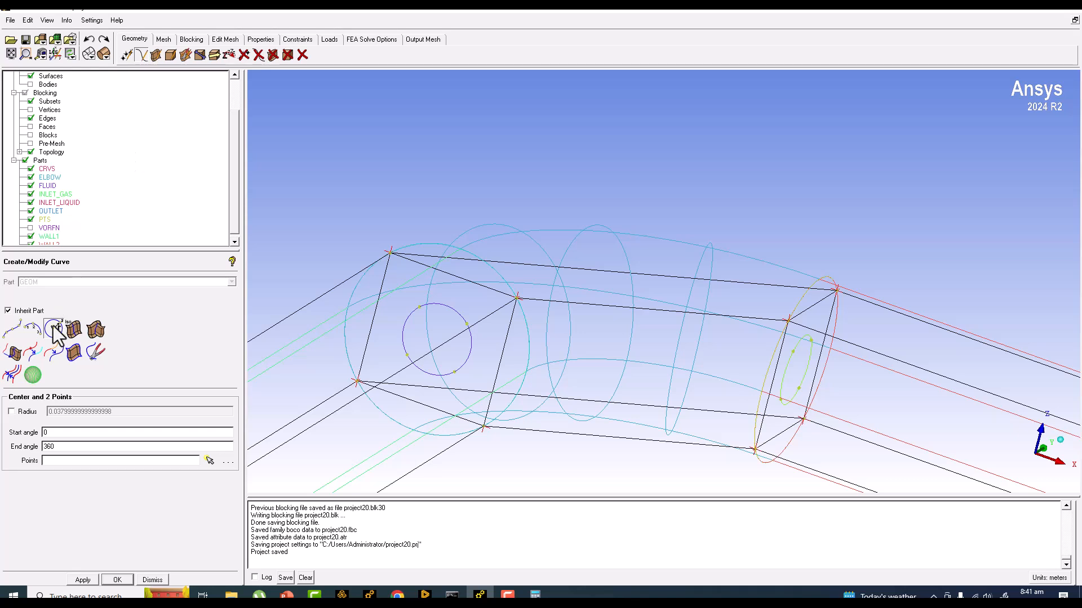
{"action": "left_click", "coordinate": [71, 330]}
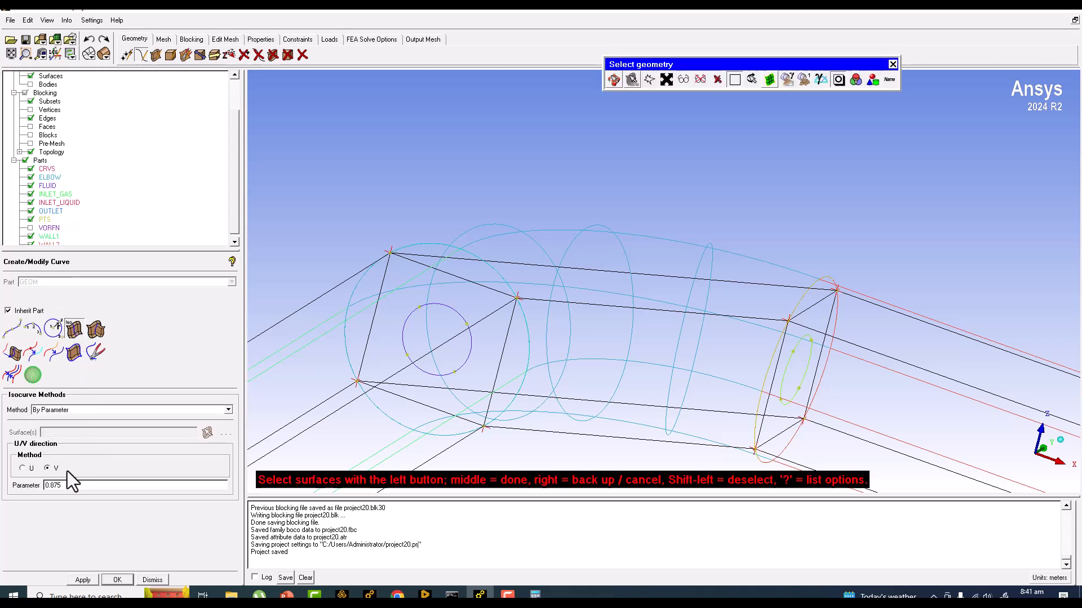
{"action": "left_click_drag", "start_coordinate": [73, 485], "coordinate": [2, 489]}
{"action": "type", "text": "0.125"}
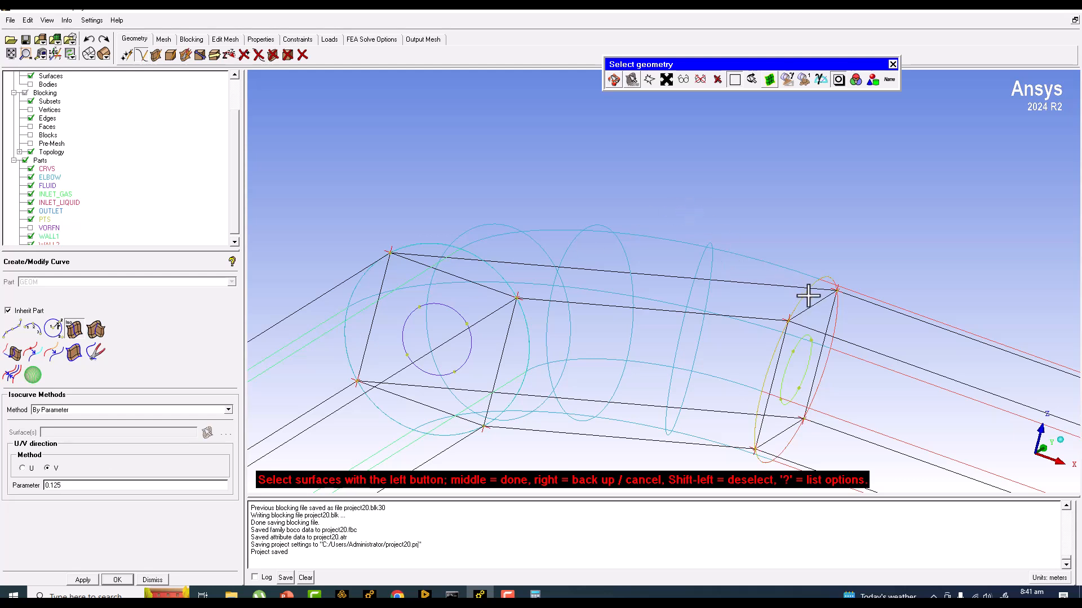
Switch to Calculator and divide 0.025 by 2.
{"action": "mouse_move", "coordinate": [536, 594]}
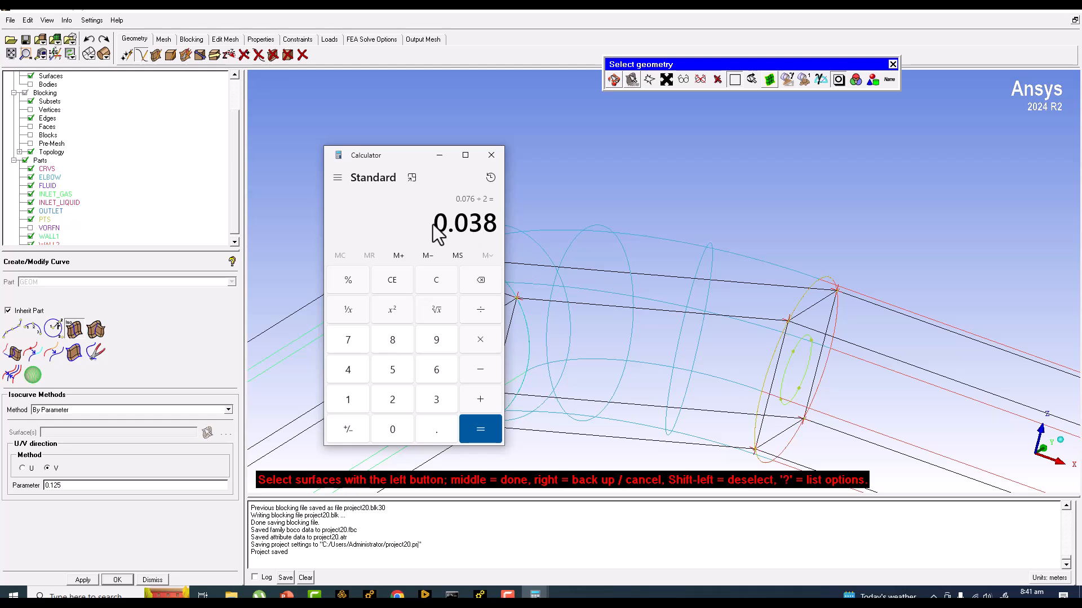
{"action": "type", "text": "0.025"}
{"action": "key", "text": "slash"}
{"action": "type", "text": "2"}
{"action": "key", "text": "Return"}
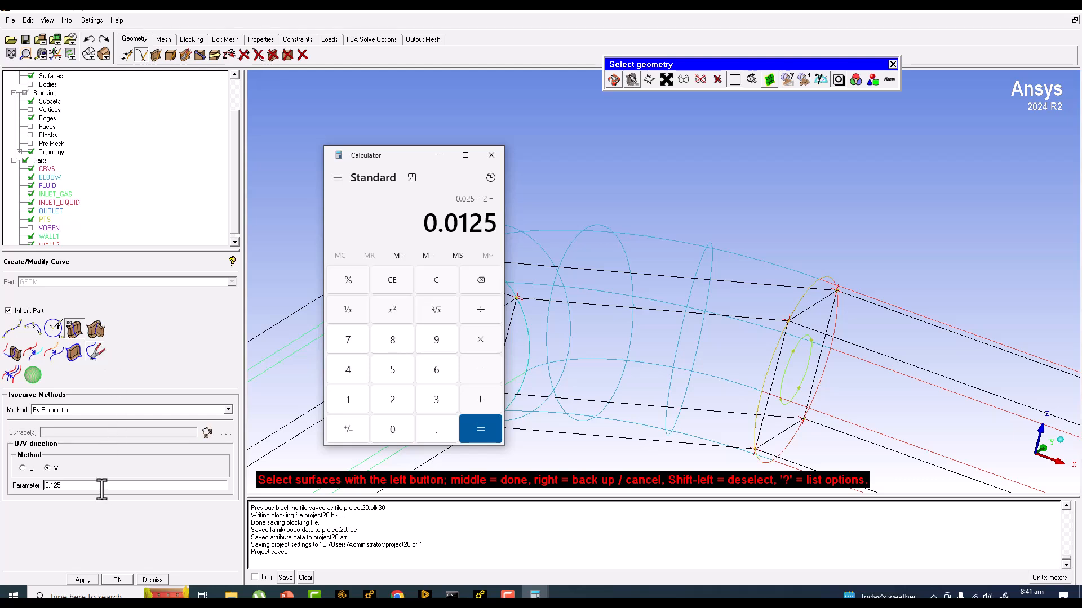
Create the isocurve on the elbow's surface and check it with the surfaces briefly hidden.
{"action": "left_click", "coordinate": [519, 309]}
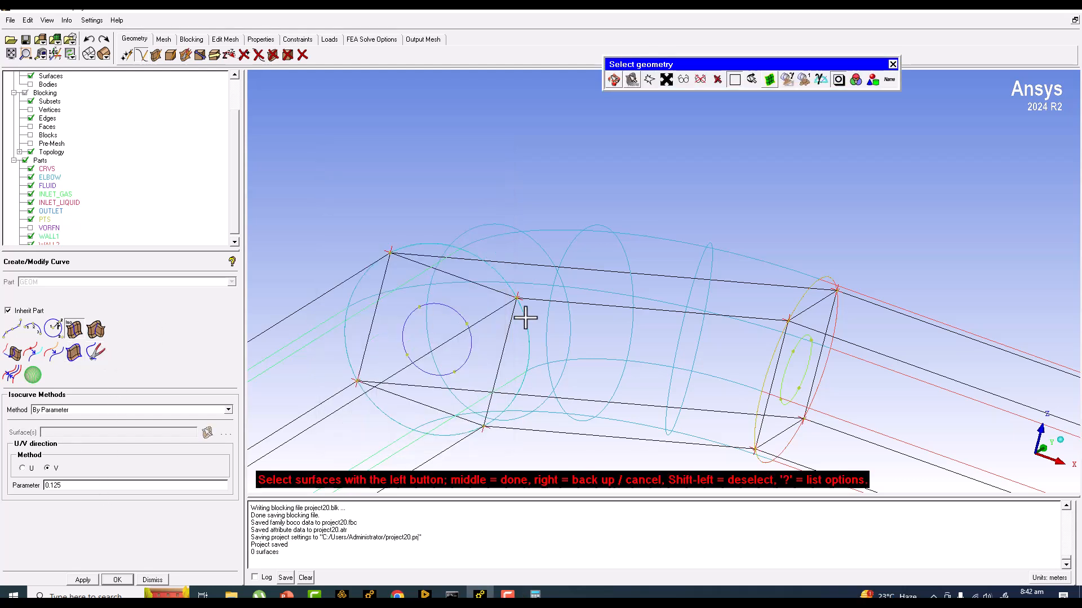
{"action": "left_click", "coordinate": [562, 285]}
{"action": "middle_click", "coordinate": [563, 284]}
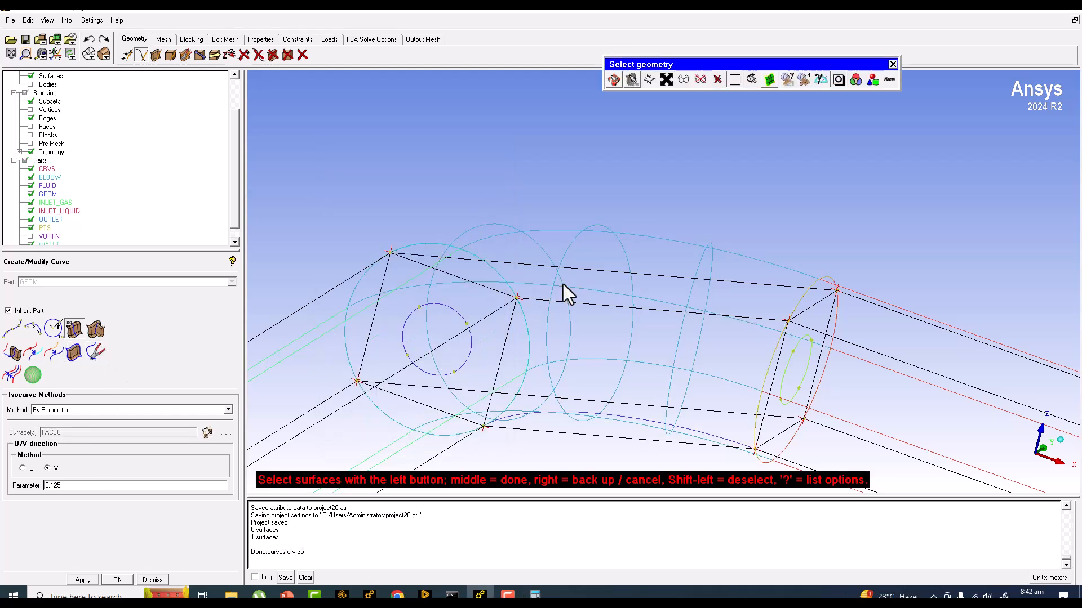
{"action": "middle_click", "coordinate": [563, 284]}
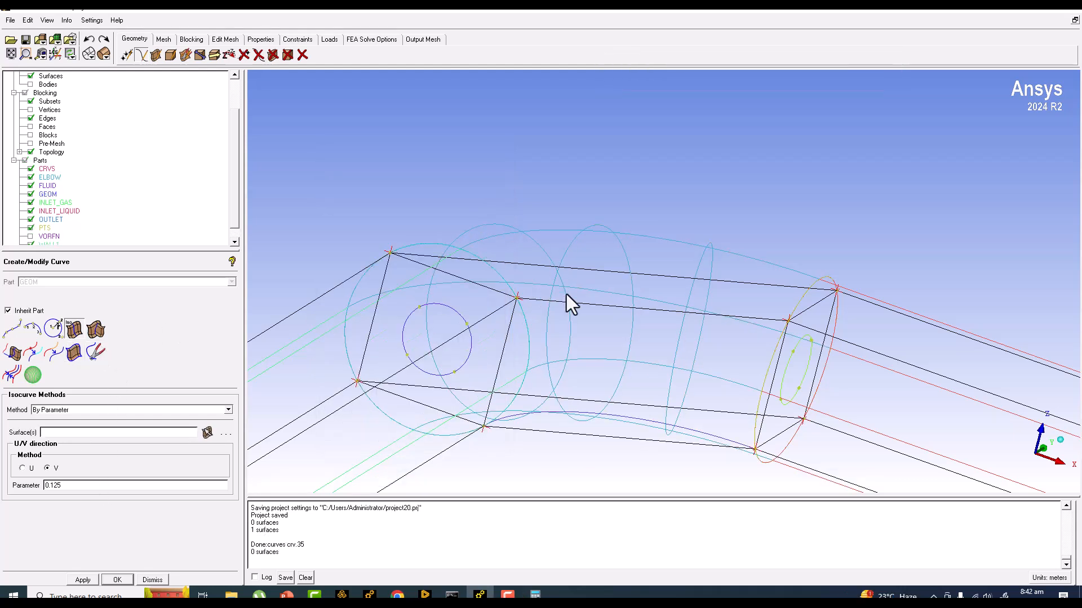
{"action": "left_click", "coordinate": [31, 76]}
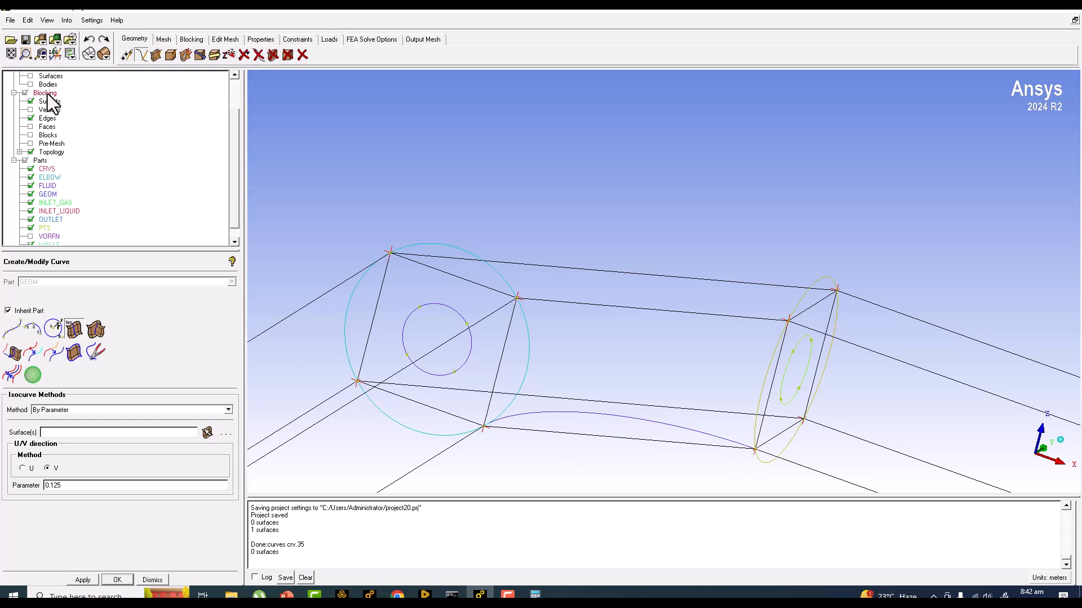
{"action": "left_click", "coordinate": [31, 76]}
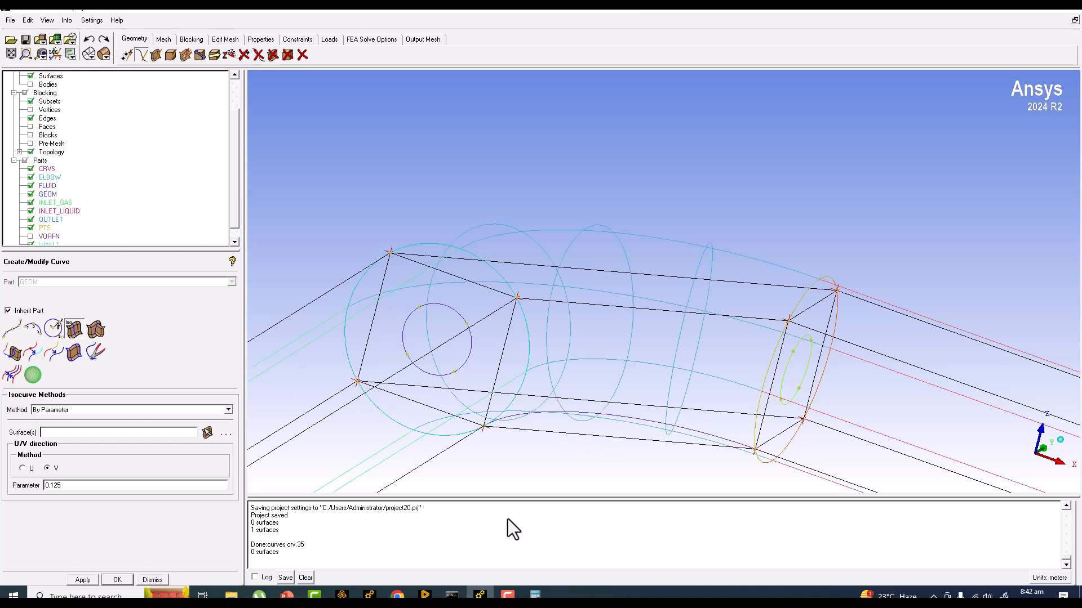
Switch to Calculator and add 0.25 to 0.125 for the next isocurve parameter.
{"action": "mouse_move", "coordinate": [538, 594]}
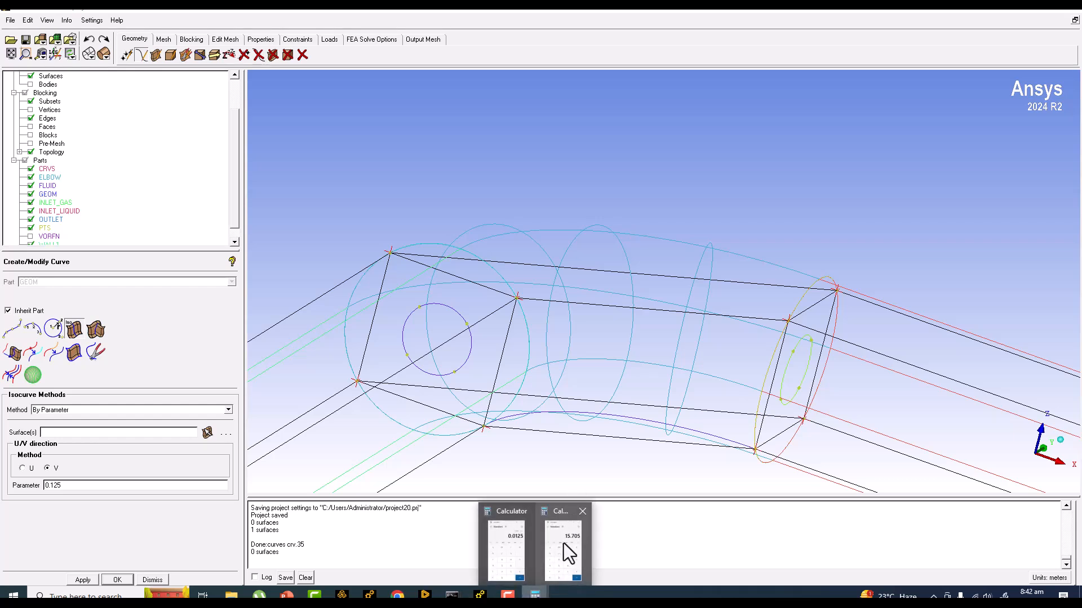
{"action": "mouse_move", "coordinate": [562, 543]}
{"action": "left_click", "coordinate": [495, 552]}
{"action": "key", "text": "Escape"}
{"action": "type", "text": ".12"}
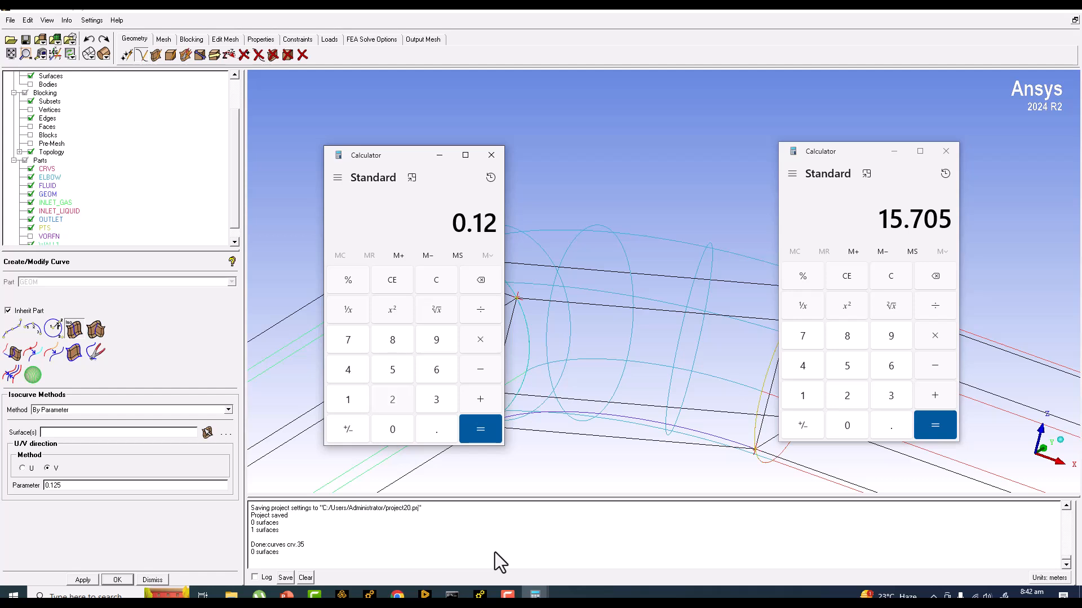
{"action": "type", "text": "5 + 0.25 ="}
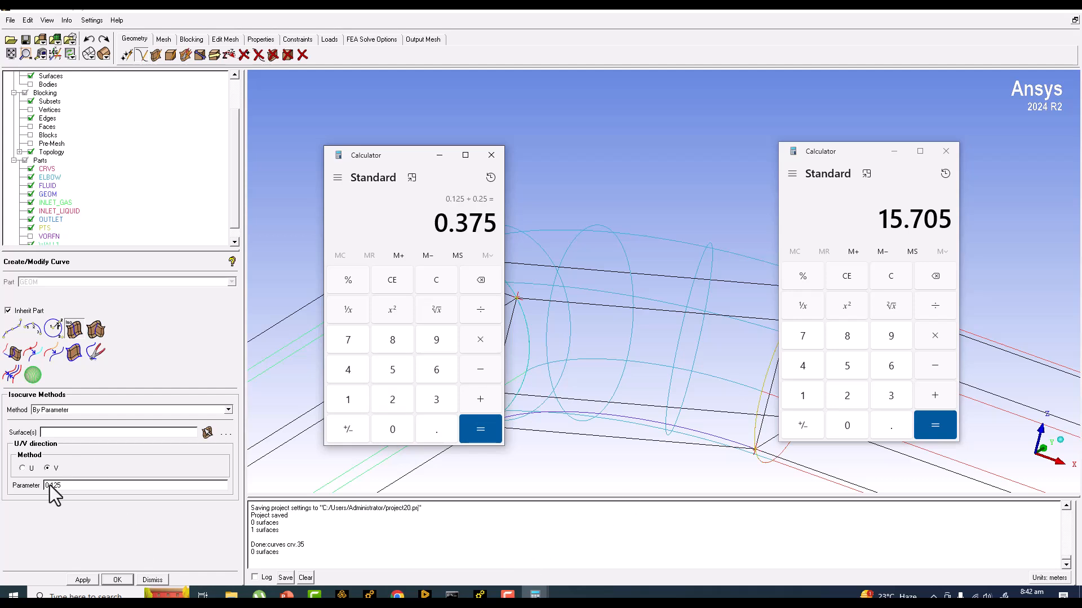
Create an isocurve by parameter at V parameter 0.375 on the elbow's surface.
{"action": "left_click_drag", "start_coordinate": [77, 488], "coordinate": [22, 483]}
{"action": "type", "text": "0.375"}
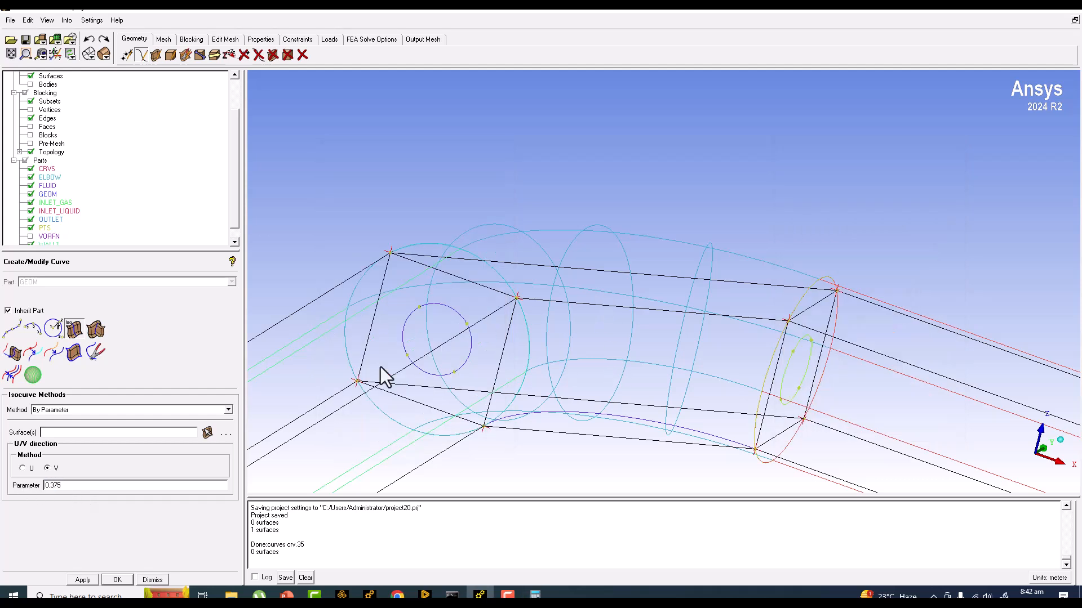
{"action": "left_click", "coordinate": [208, 432]}
{"action": "left_click", "coordinate": [579, 294]}
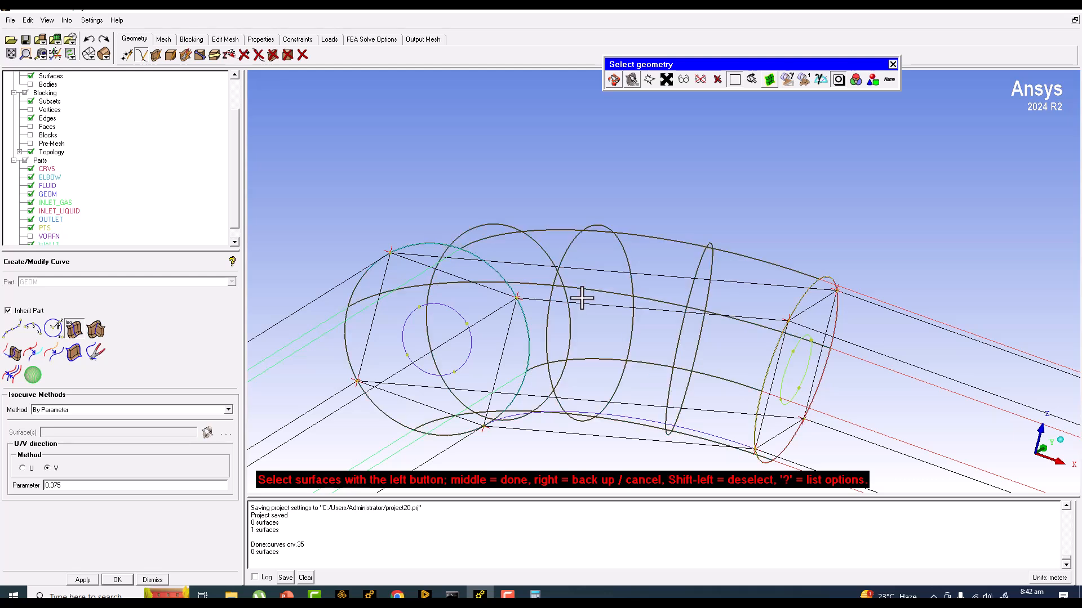
{"action": "middle_click", "coordinate": [579, 295]}
Switch to Calculator, close the spare calculator window, and add 0.25 to 0.375 for the next isocurve parameter.
{"action": "mouse_move", "coordinate": [534, 591]}
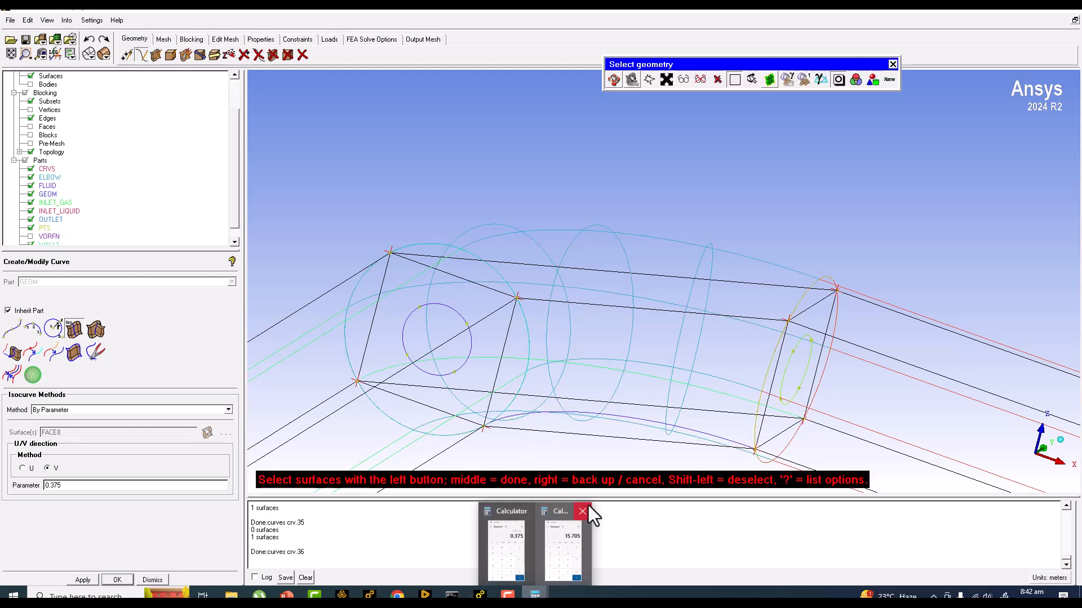
{"action": "left_click", "coordinate": [580, 510]}
{"action": "left_click", "coordinate": [514, 552]}
{"action": "type", "text": "+0.25="}
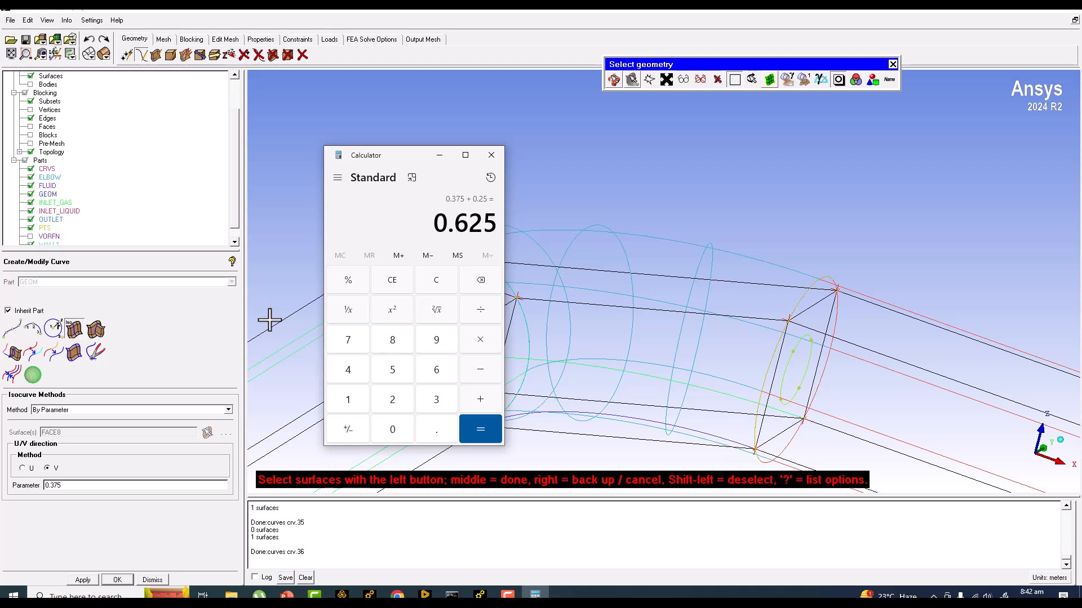
Create an isocurve on the elbow's surface at V parameter 0.625.
{"action": "left_click_drag", "start_coordinate": [84, 486], "coordinate": [10, 487]}
{"action": "type", "text": "1"}
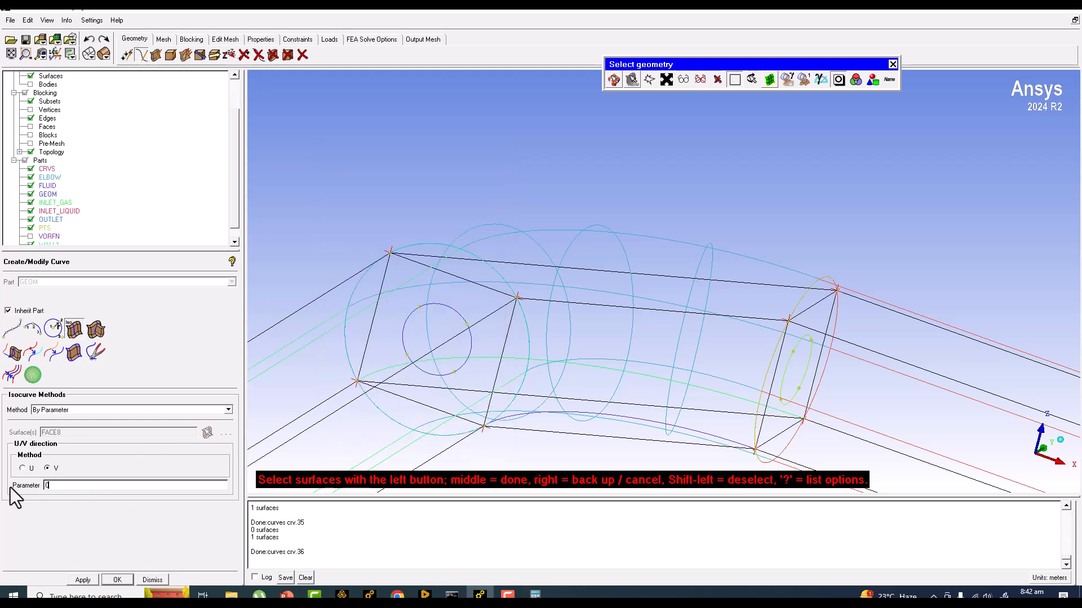
{"action": "type", "text": "0.625"}
{"action": "left_click", "coordinate": [541, 304]}
{"action": "middle_click", "coordinate": [541, 305]}
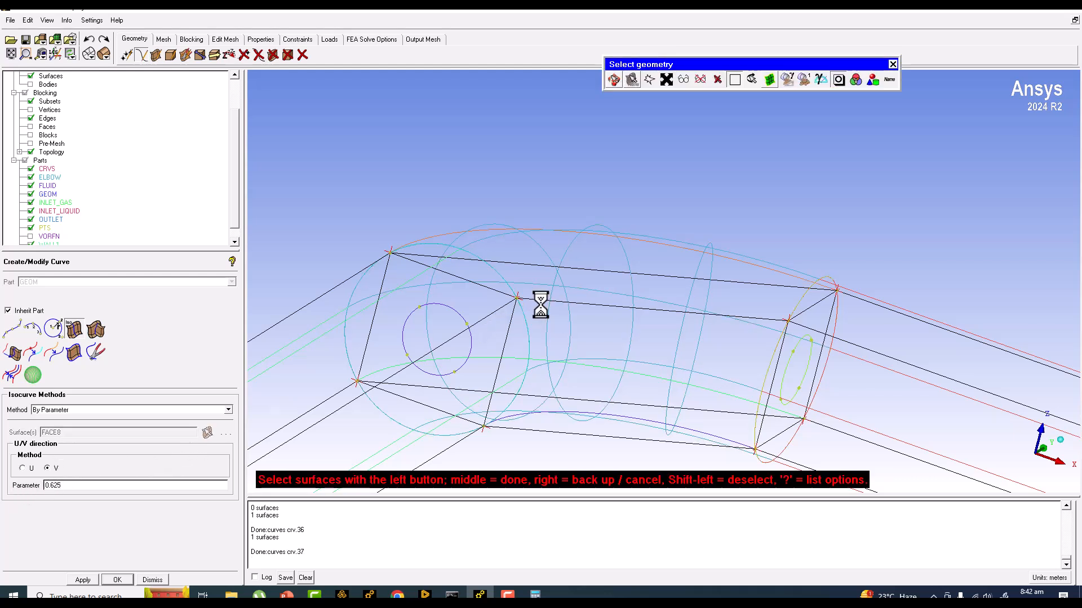
Switch to Calculator and add 0.25 to 0.625 for the last isocurve parameter.
{"action": "left_click", "coordinate": [535, 594]}
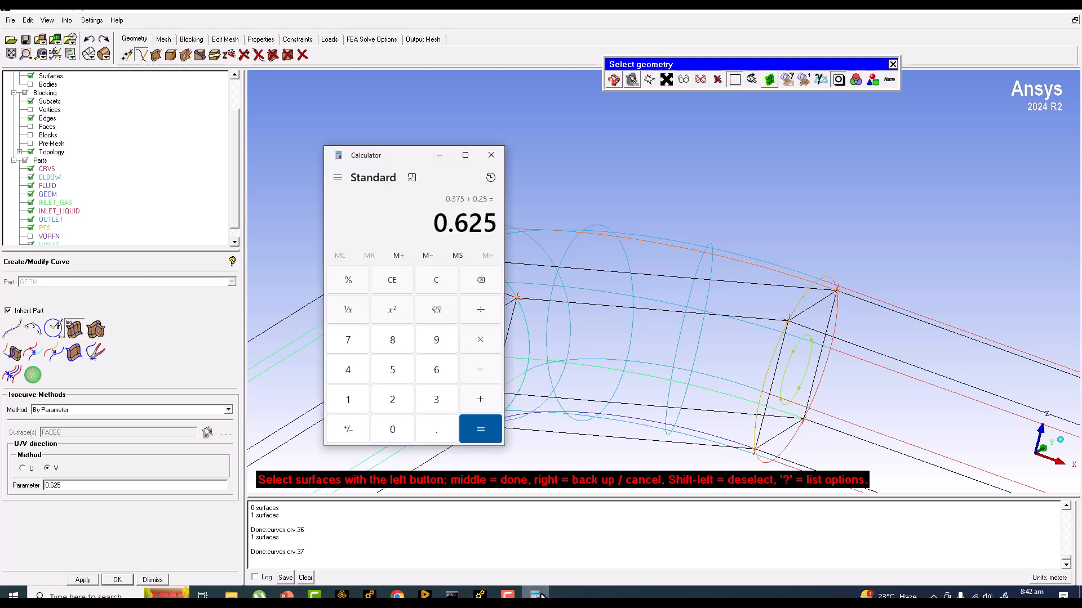
{"action": "key", "text": "plus"}
{"action": "type", "text": "0"}
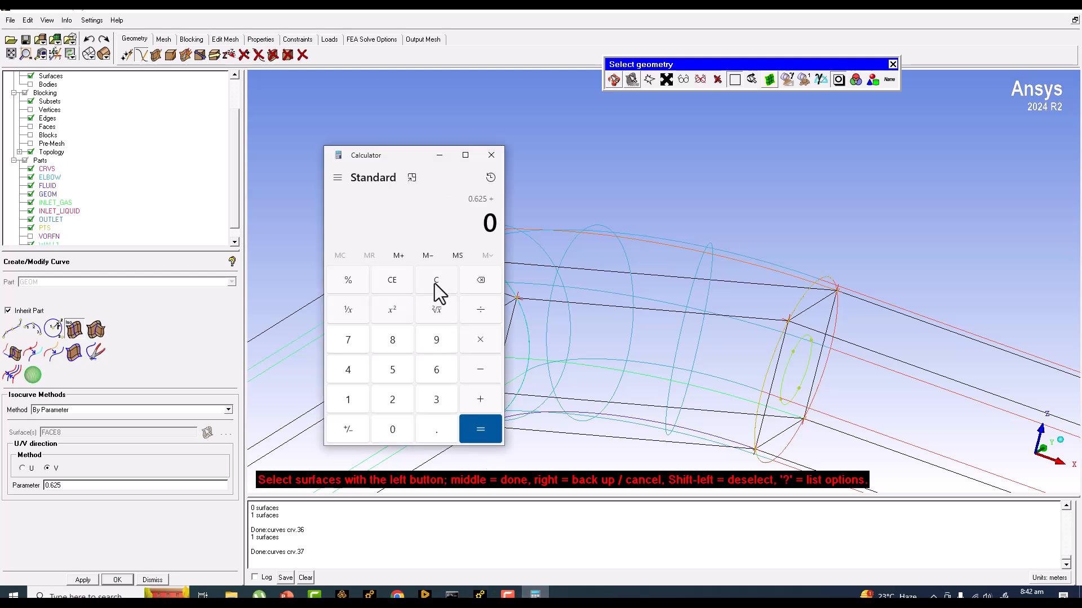
{"action": "type", "text": ".25"}
{"action": "key", "text": "Return"}
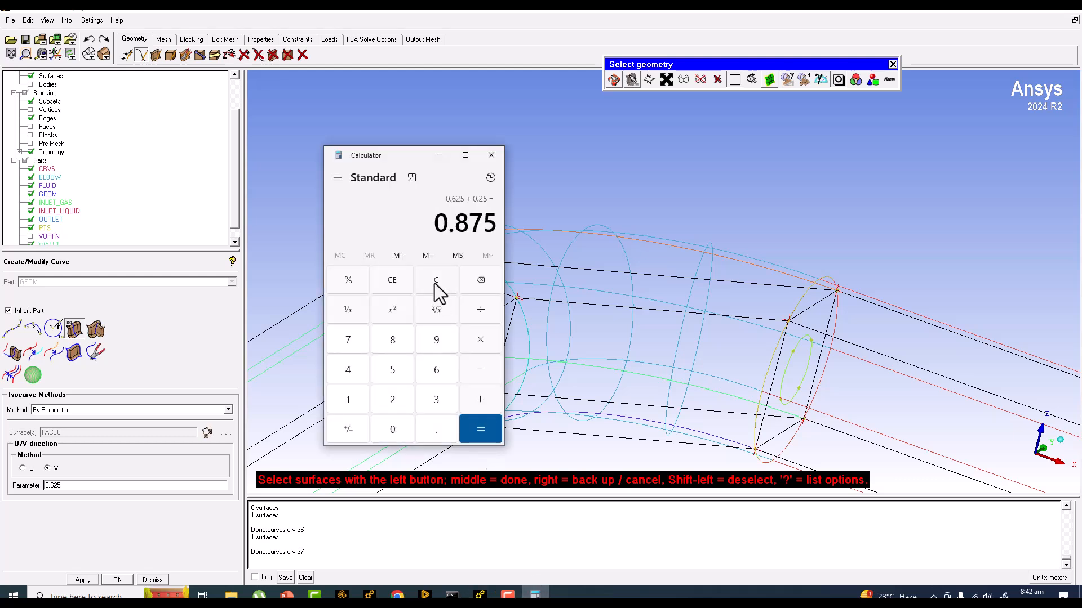
Create the last isocurve on the elbow's surface at V parameter 0.875.
{"action": "left_click_drag", "start_coordinate": [83, 488], "coordinate": [5, 485]}
{"action": "type", "text": "0.875"}
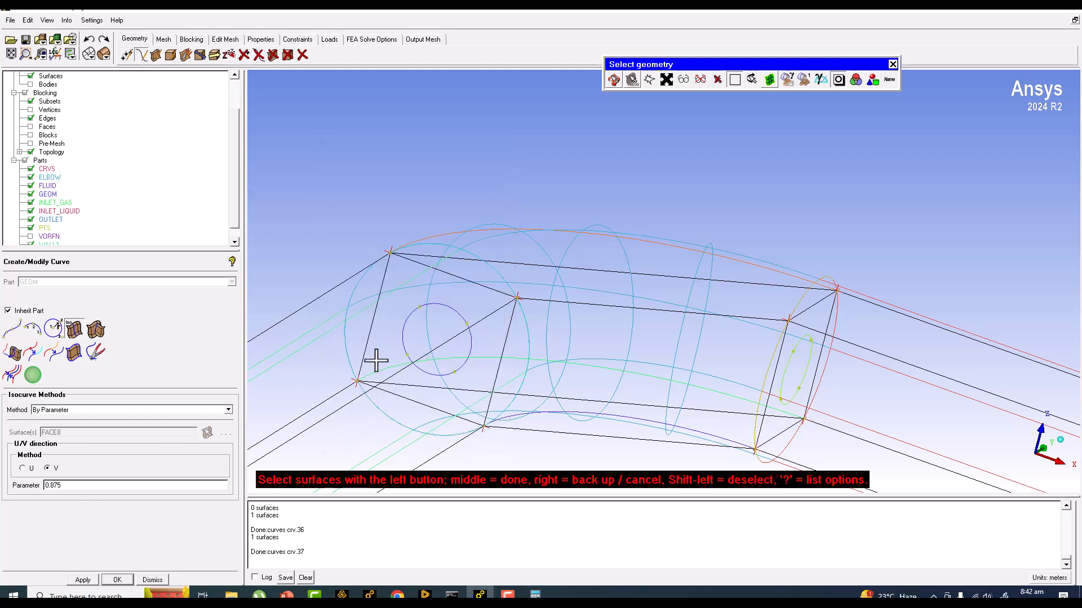
{"action": "left_click", "coordinate": [522, 341]}
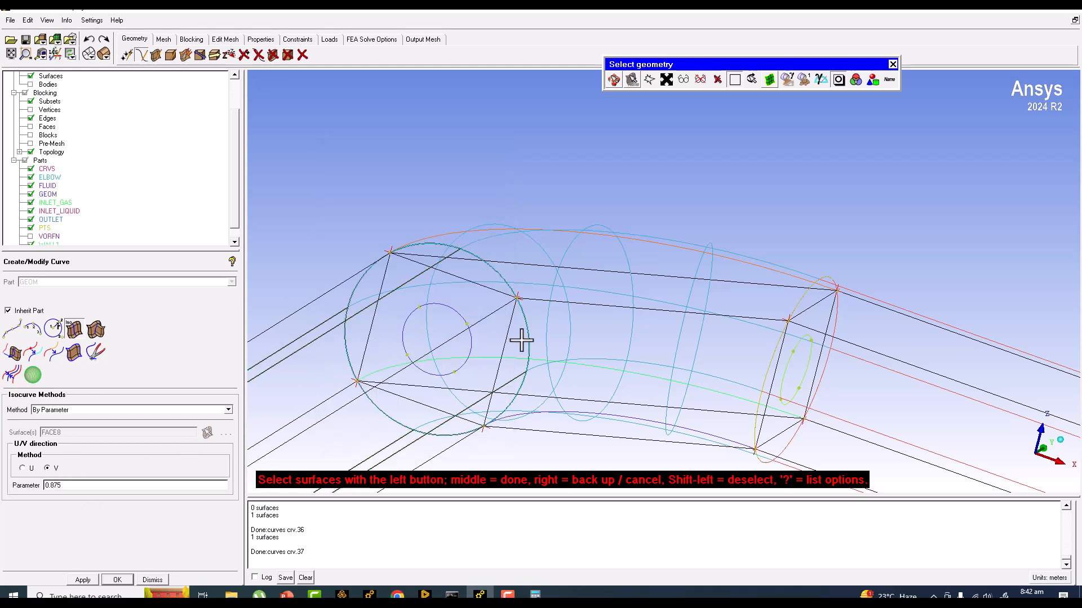
{"action": "middle_click", "coordinate": [556, 334]}
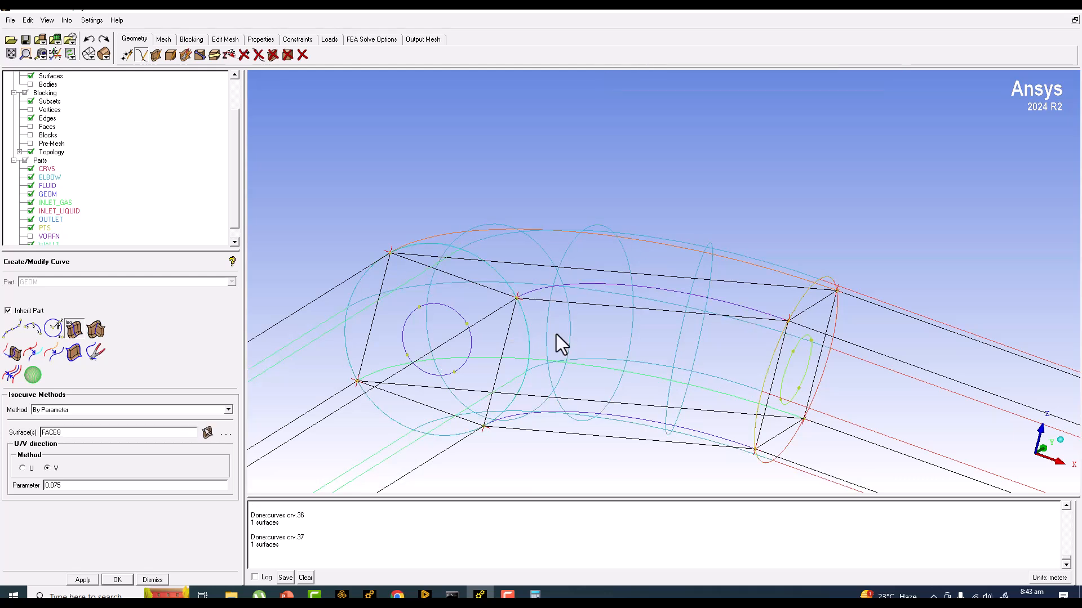
Hide the surfaces, save the project, and display the curves with the block edges.
{"action": "left_click", "coordinate": [29, 72]}
{"action": "left_click", "coordinate": [29, 75]}
{"action": "left_click", "coordinate": [26, 45]}
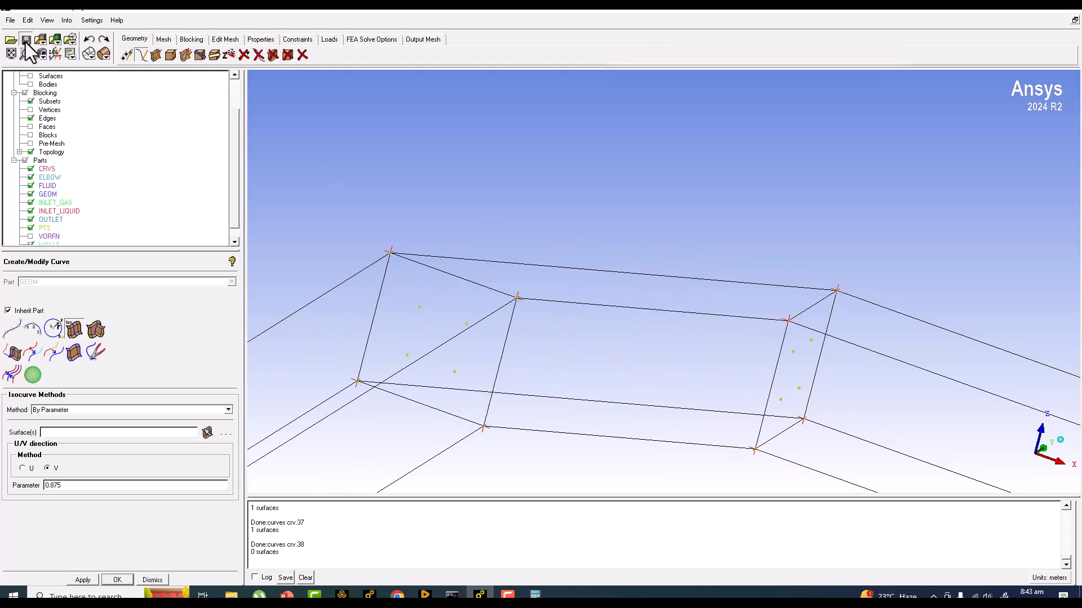
{"action": "scroll", "coordinate": [237, 100], "scroll_direction": "up", "scroll_amount": 2}
{"action": "left_click", "coordinate": [31, 109]}
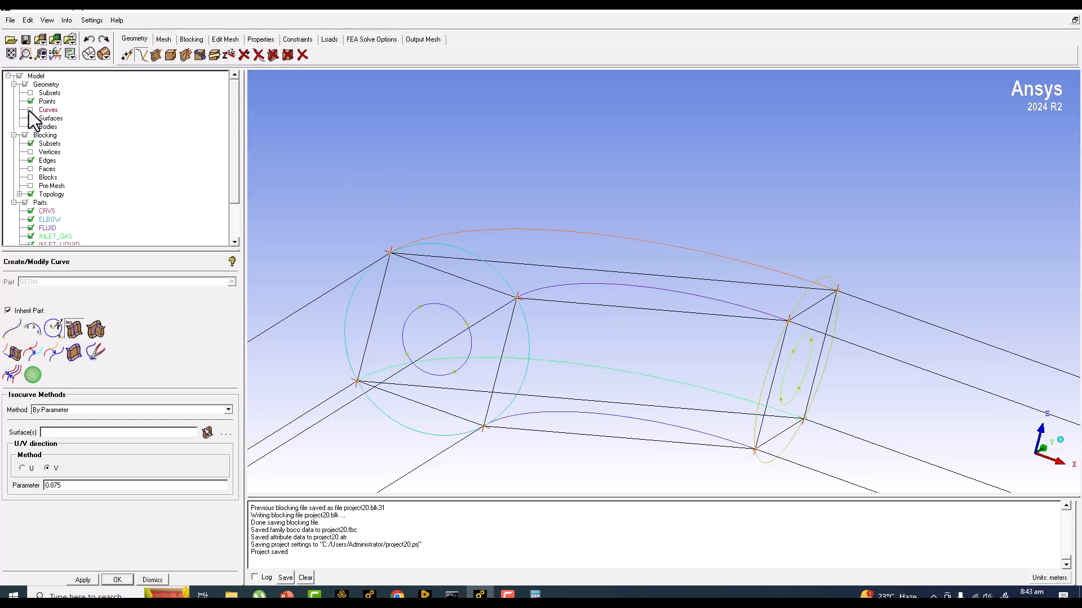
Associate the two upper lengthwise block edges of the elbow with their corresponding isocurves.
{"action": "left_click", "coordinate": [190, 40]}
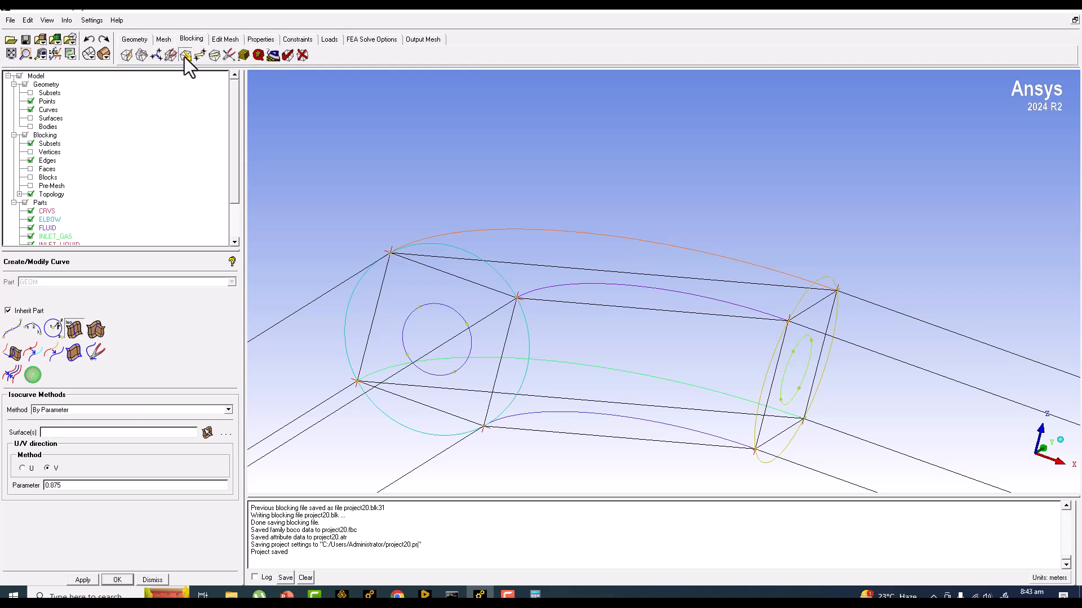
{"action": "left_click", "coordinate": [184, 55]}
{"action": "left_click", "coordinate": [36, 297]}
{"action": "left_click", "coordinate": [551, 302]}
{"action": "middle_click", "coordinate": [552, 291]}
{"action": "left_click", "coordinate": [552, 283]}
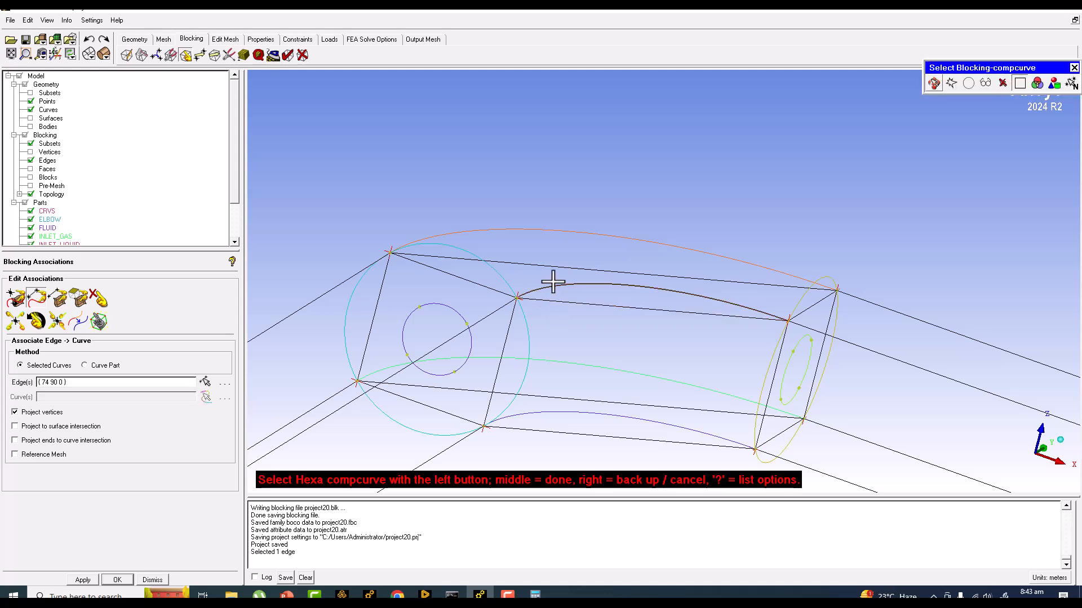
{"action": "middle_click", "coordinate": [552, 282]}
{"action": "left_click", "coordinate": [519, 255]}
{"action": "middle_click", "coordinate": [520, 255]}
{"action": "left_click", "coordinate": [524, 229]}
{"action": "middle_click", "coordinate": [524, 230]}
Associate the two lower lengthwise block edges of the elbow with their corresponding isocurves.
{"action": "left_click", "coordinate": [563, 398]}
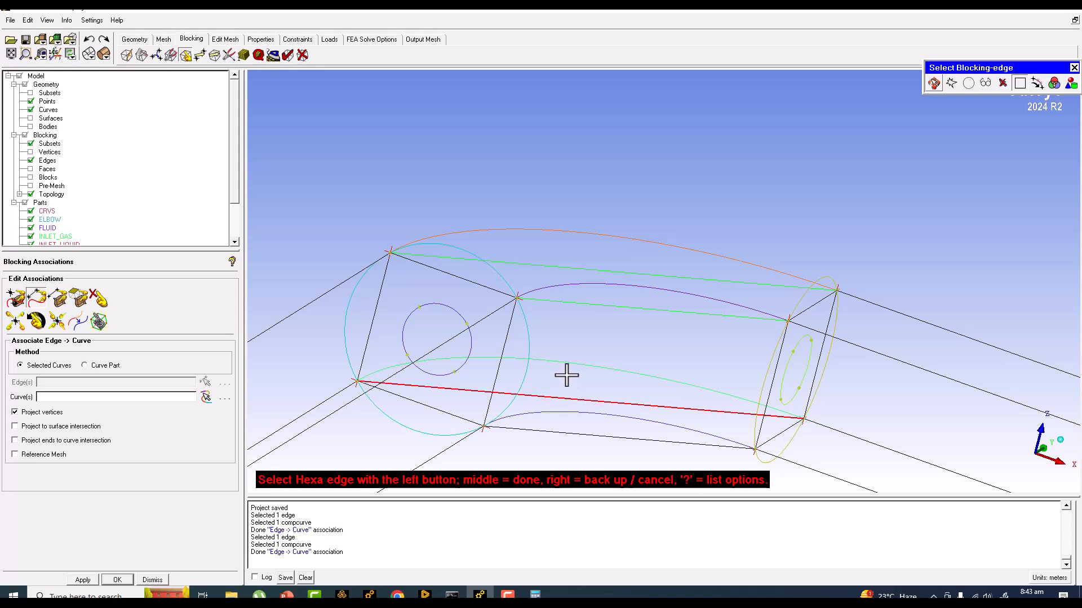
{"action": "middle_click", "coordinate": [565, 374]}
{"action": "left_click", "coordinate": [569, 359]}
{"action": "middle_click", "coordinate": [570, 360]}
{"action": "left_click", "coordinate": [567, 431]}
{"action": "left_click", "coordinate": [561, 410]}
{"action": "left_click", "coordinate": [561, 412]}
{"action": "left_click", "coordinate": [561, 412]}
{"action": "left_click", "coordinate": [561, 412]}
{"action": "middle_click", "coordinate": [561, 420]}
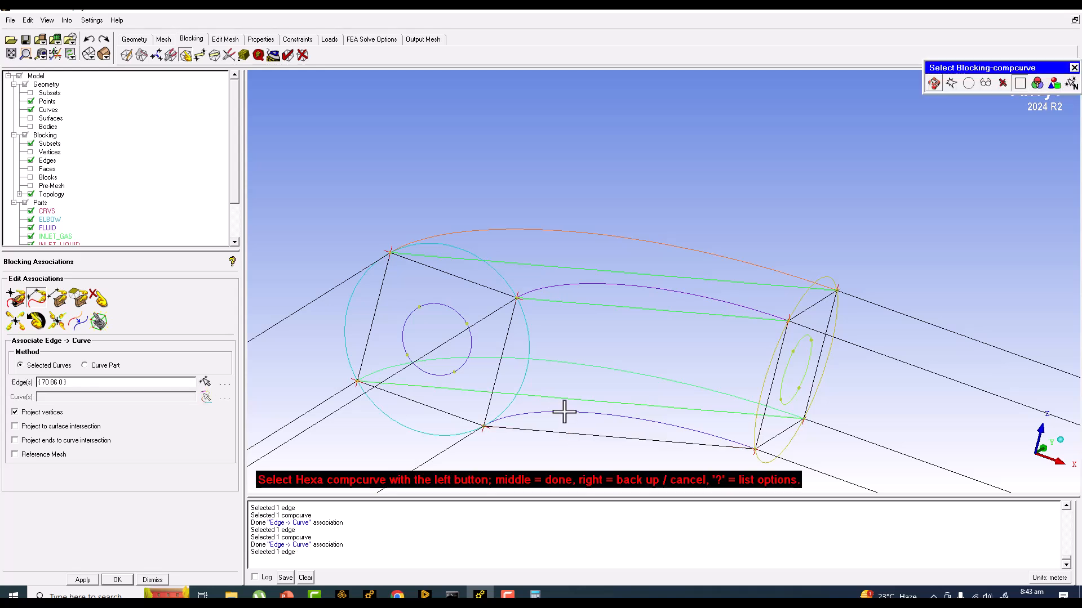
{"action": "left_click", "coordinate": [565, 412]}
{"action": "middle_click", "coordinate": [565, 412]}
Split the four lengthwise elbow edges near their middles using the Spline method so they follow the isocurves.
{"action": "left_click", "coordinate": [229, 60]}
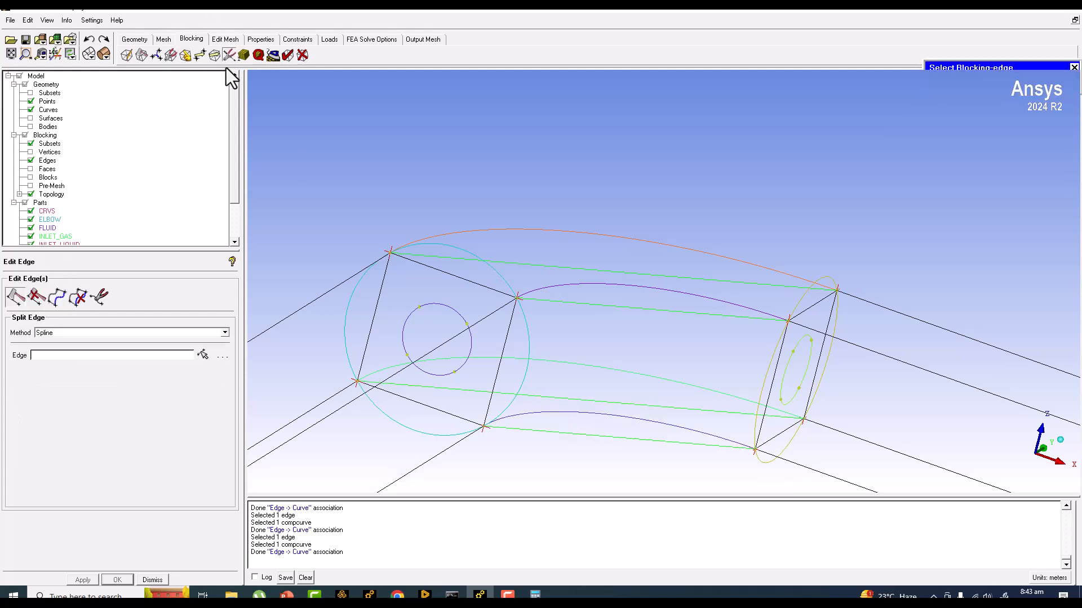
{"action": "left_click", "coordinate": [203, 355]}
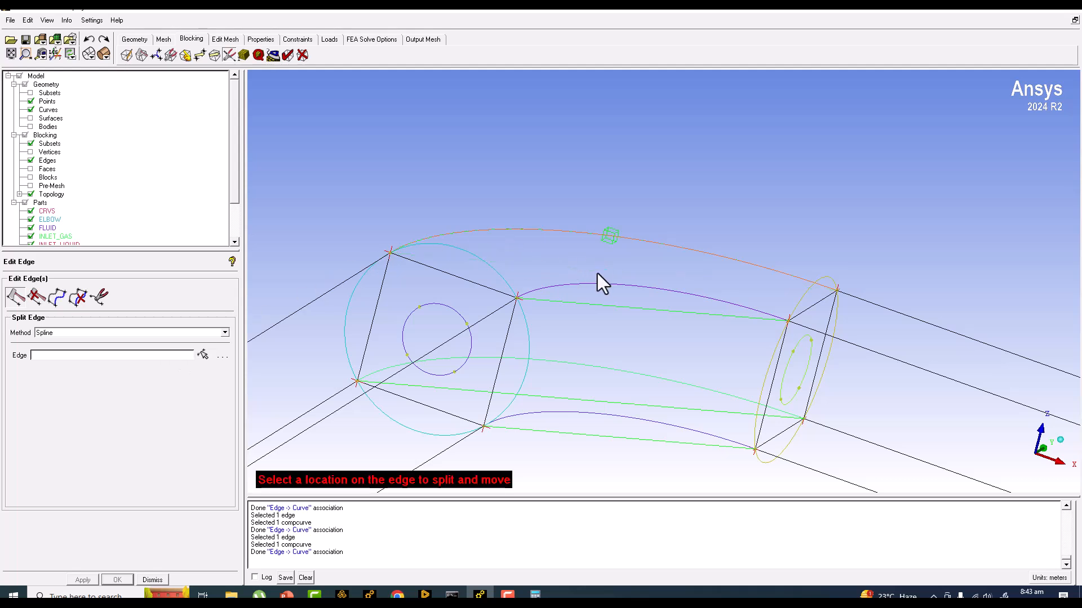
{"action": "left_click", "coordinate": [638, 309]}
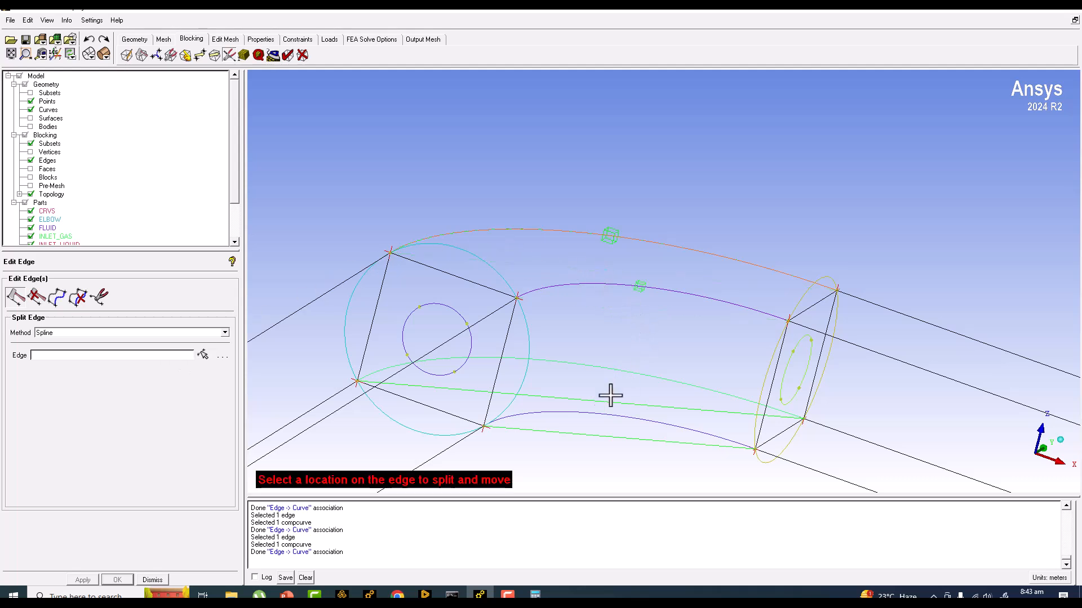
{"action": "left_click", "coordinate": [618, 439]}
{"action": "left_click", "coordinate": [592, 402]}
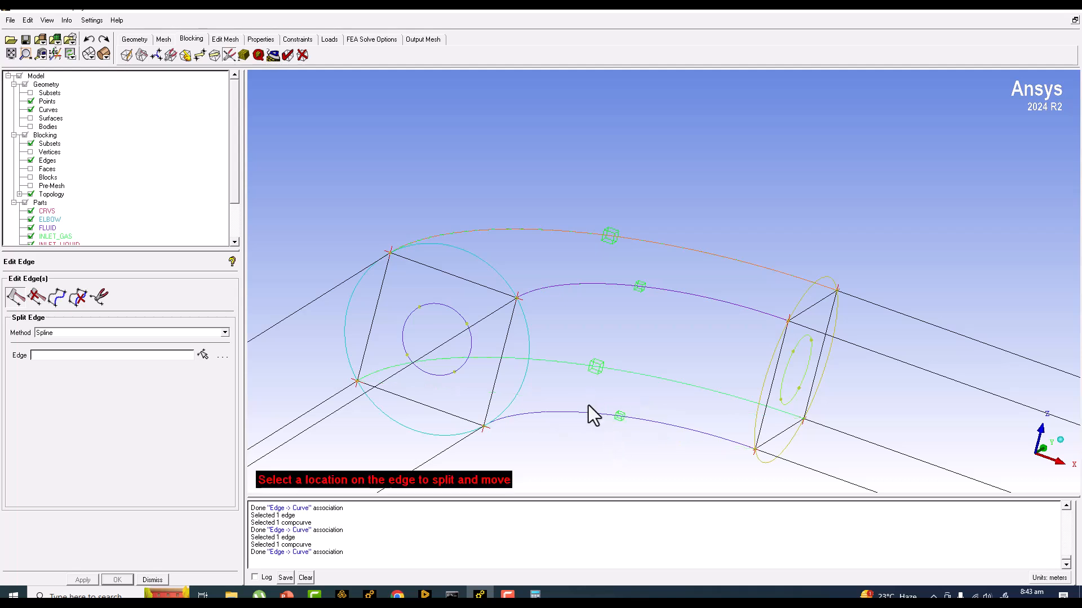
{"action": "middle_click", "coordinate": [614, 333]}
{"action": "scroll", "coordinate": [614, 334], "scroll_direction": "down", "scroll_amount": 2}
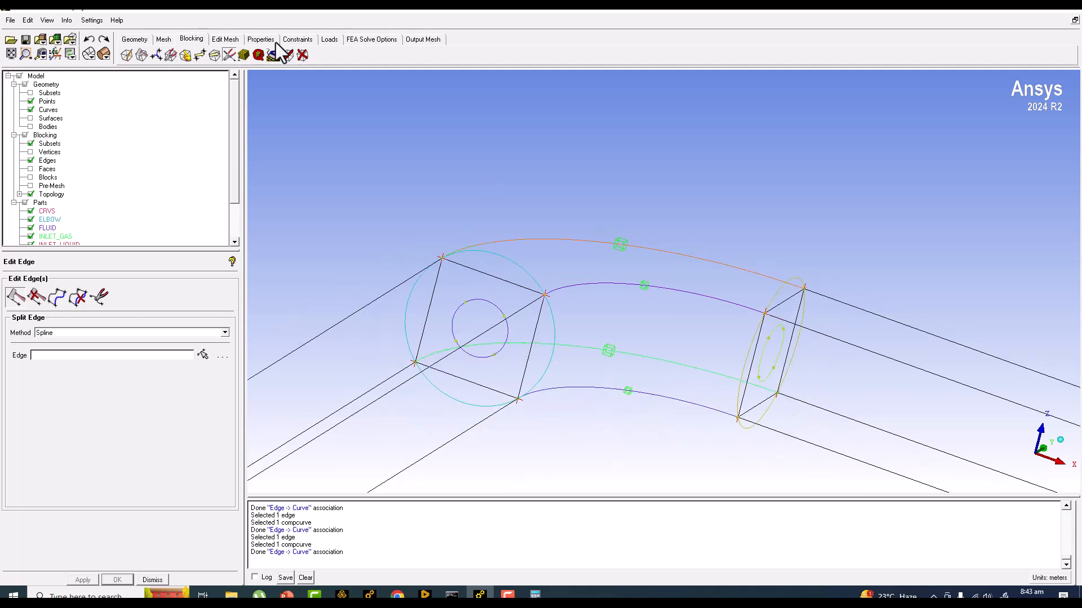
Create a point at parameter 0.5 on each of the four elbow isocurves.
{"action": "left_click", "coordinate": [136, 39]}
{"action": "left_click", "coordinate": [124, 56]}
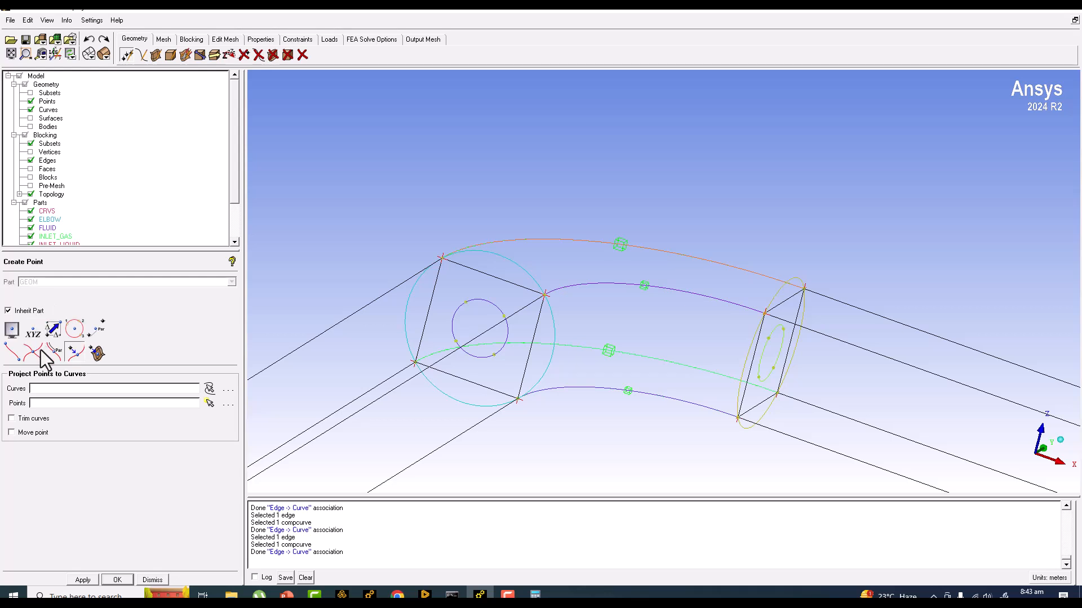
{"action": "left_click", "coordinate": [51, 351]}
{"action": "left_click", "coordinate": [611, 244]}
{"action": "left_click", "coordinate": [610, 351]}
{"action": "left_click", "coordinate": [620, 388]}
{"action": "middle_click", "coordinate": [587, 315]}
Move the four edge split vertices onto the isocurve midpoints using the Single move vertex method.
{"action": "left_click_drag", "start_coordinate": [587, 304], "coordinate": [519, 287]}
{"action": "middle_click_drag", "start_coordinate": [782, 287], "coordinate": [328, 237]}
{"action": "middle_click_drag", "start_coordinate": [841, 290], "coordinate": [200, 313]}
{"action": "middle_click_drag", "start_coordinate": [780, 293], "coordinate": [478, 416]}
{"action": "middle_click_drag", "start_coordinate": [576, 272], "coordinate": [611, 296]}
{"action": "scroll", "coordinate": [610, 288], "scroll_direction": "up", "scroll_amount": 2}
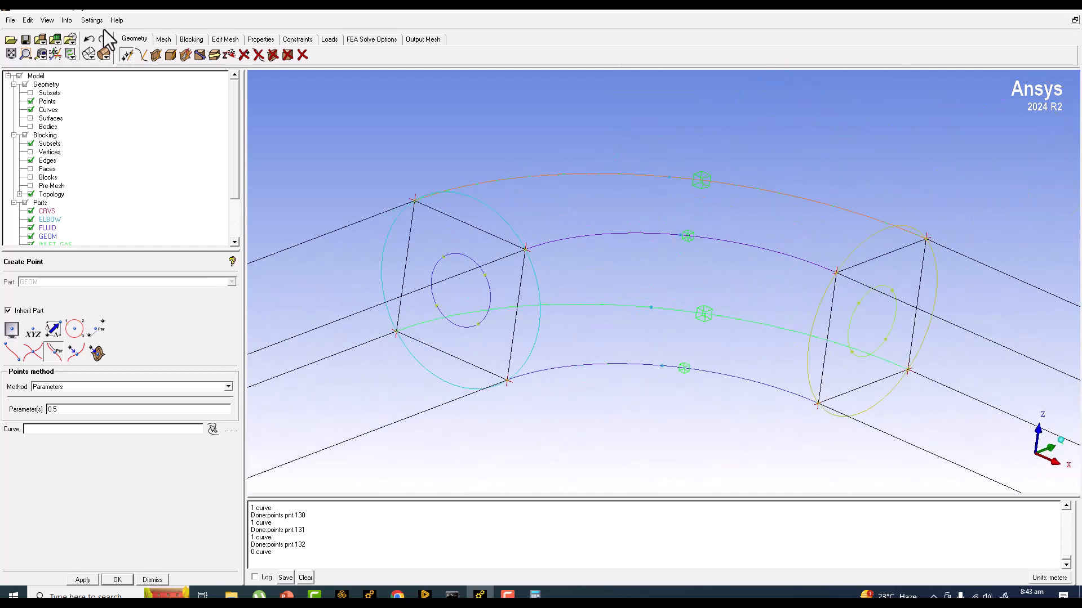
{"action": "left_click", "coordinate": [191, 39]}
{"action": "left_click", "coordinate": [199, 54]}
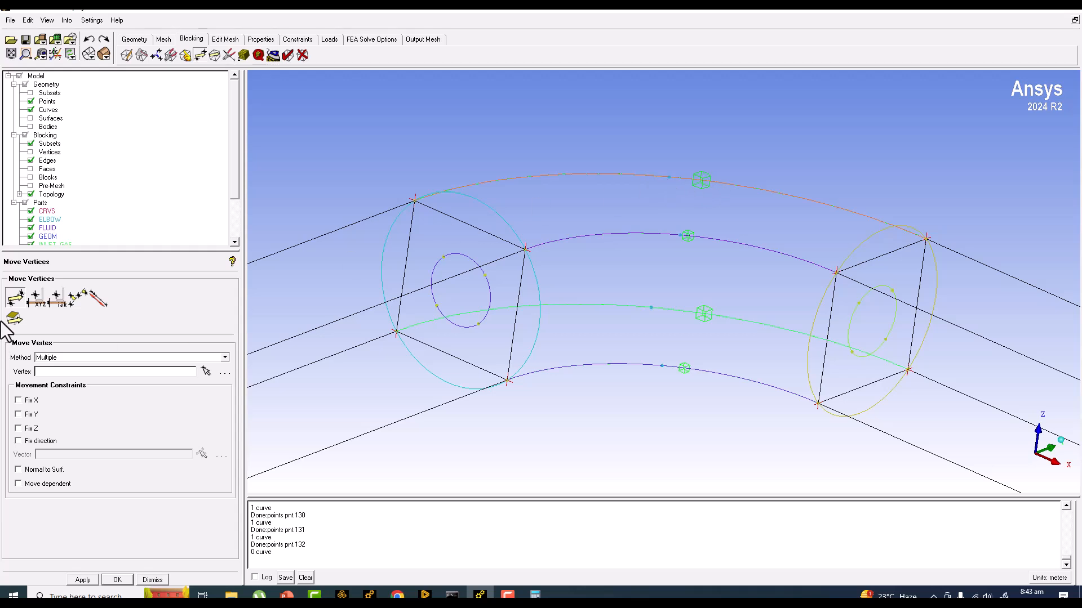
{"action": "double_click", "coordinate": [56, 357]}
{"action": "left_click", "coordinate": [225, 358]}
{"action": "left_click", "coordinate": [57, 367]}
{"action": "left_click", "coordinate": [206, 371]}
{"action": "left_click_drag", "start_coordinate": [702, 180], "coordinate": [671, 184]}
{"action": "left_click_drag", "start_coordinate": [683, 238], "coordinate": [681, 237]}
{"action": "mouse_move", "coordinate": [701, 310]}
{"action": "left_mouse_down"}
{"action": "mouse_move", "coordinate": [633, 310]}
{"action": "mouse_move", "coordinate": [651, 309]}
{"action": "left_mouse_up"}
{"action": "left_click_drag", "start_coordinate": [684, 368], "coordinate": [664, 368]}
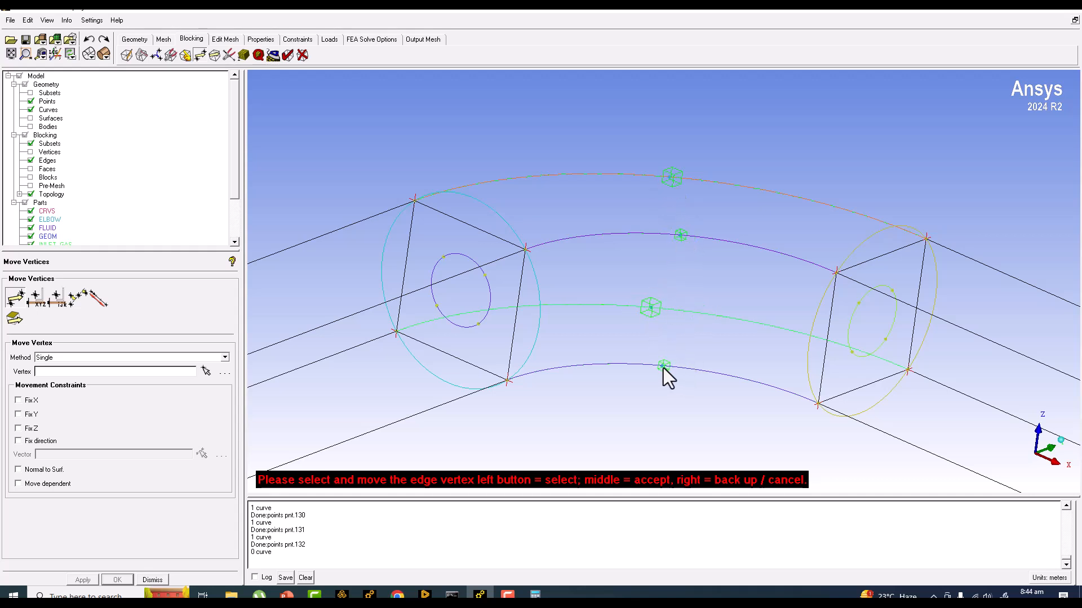
{"action": "middle_click", "coordinate": [580, 408]}
Save the project and recompute the pre-mesh, displaying it as a solid.
{"action": "left_click", "coordinate": [26, 39]}
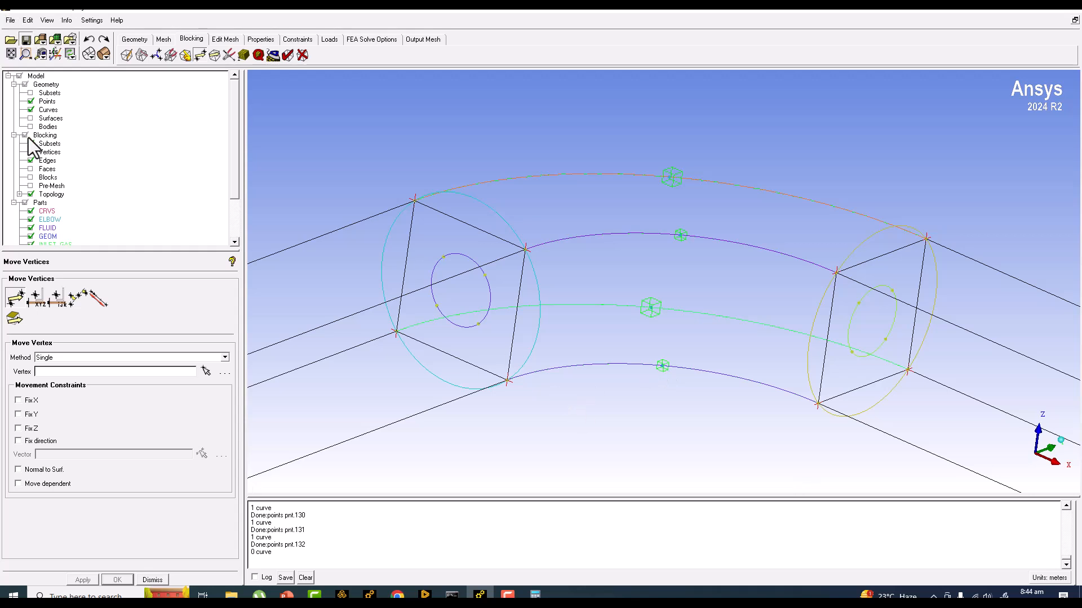
{"action": "left_click", "coordinate": [30, 186]}
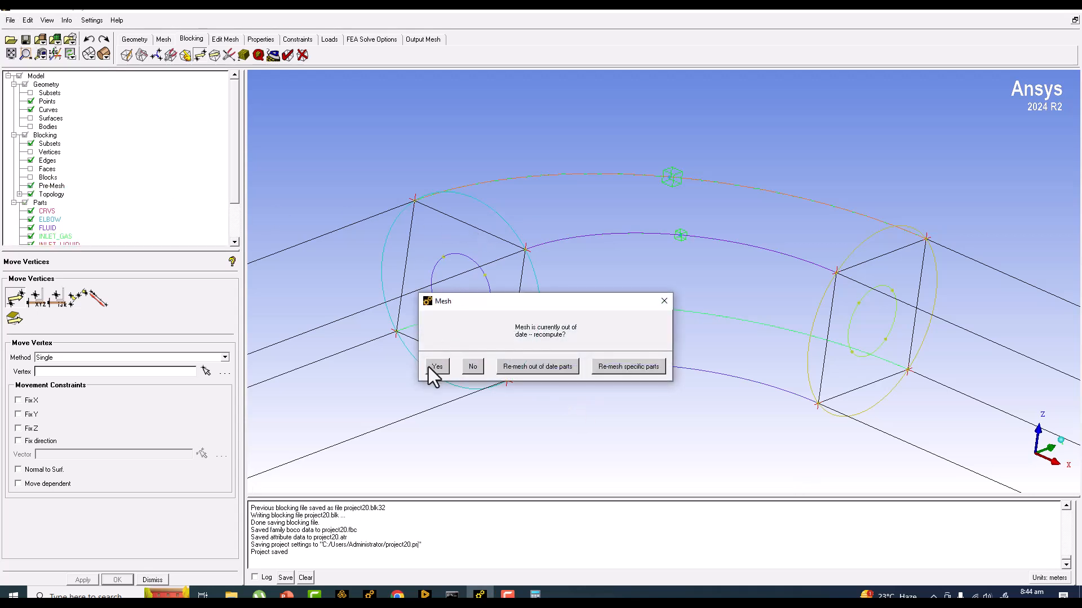
{"action": "left_click", "coordinate": [435, 367]}
{"action": "left_click", "coordinate": [104, 54]}
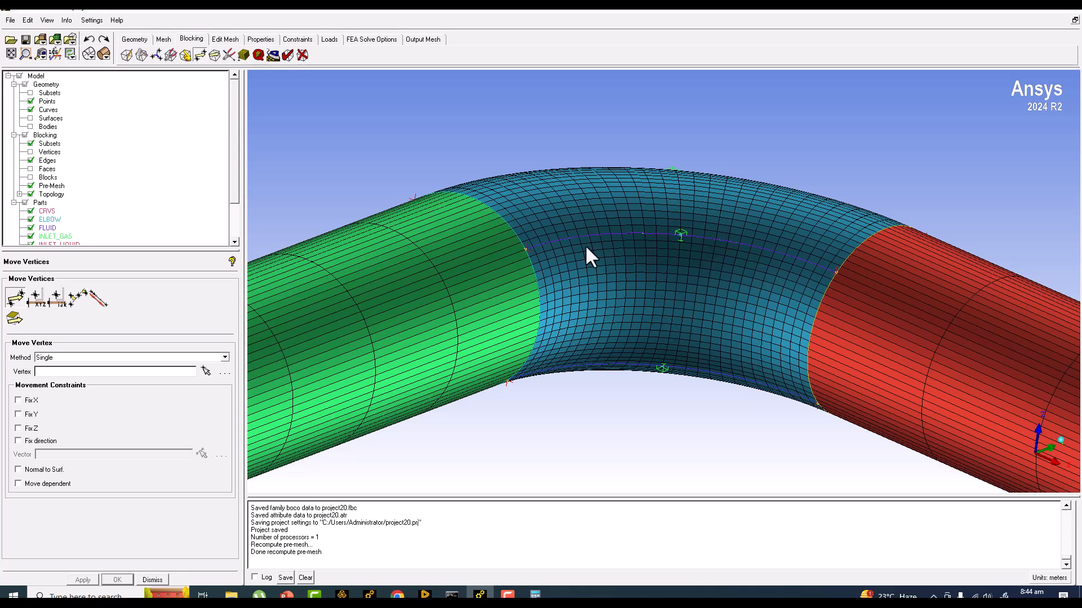
Examine the recomputed mesh from the elbow along the gas inlet pipe to its circular end face.
{"action": "scroll", "coordinate": [584, 221], "scroll_direction": "down", "scroll_amount": 10}
{"action": "left_click_drag", "start_coordinate": [620, 336], "coordinate": [732, 353]}
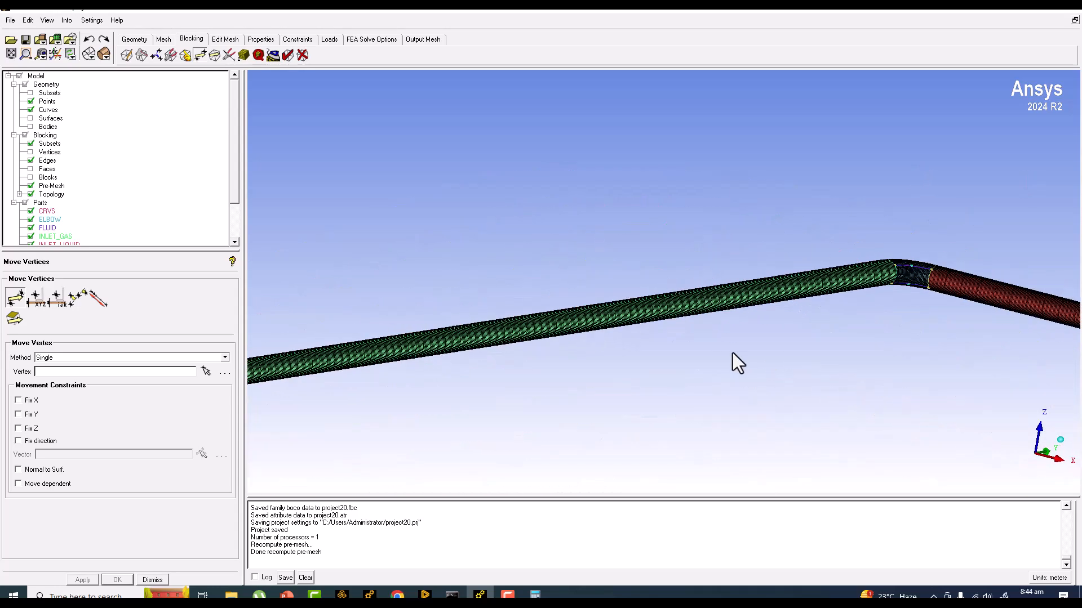
{"action": "left_click_drag", "start_coordinate": [715, 272], "coordinate": [763, 303]}
{"action": "middle_click_drag", "start_coordinate": [383, 402], "coordinate": [674, 313]}
{"action": "scroll", "coordinate": [587, 193], "scroll_direction": "up", "scroll_amount": 6}
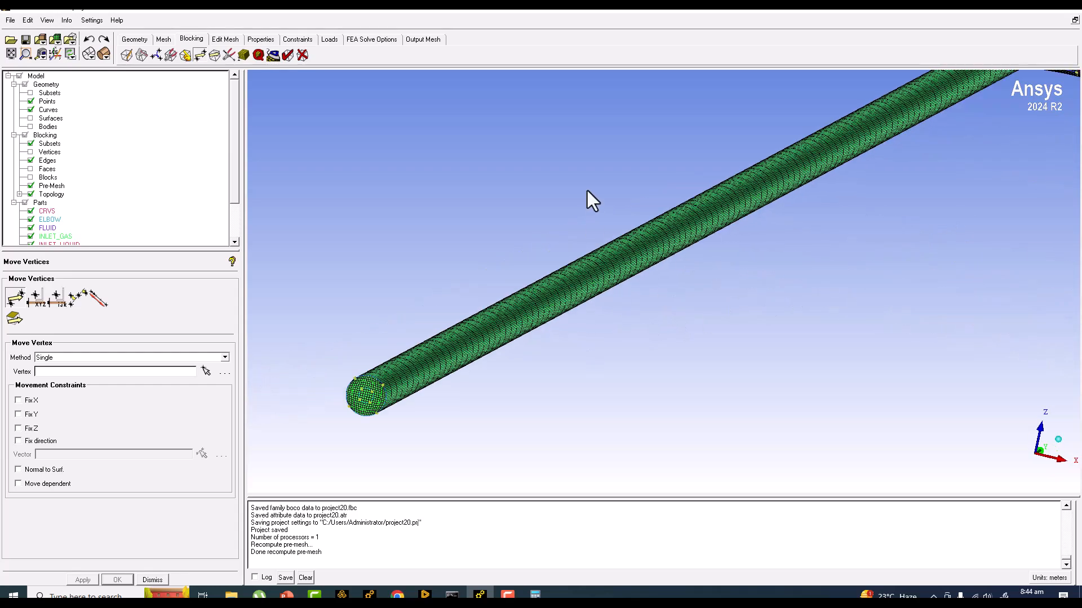
{"action": "middle_click_drag", "start_coordinate": [338, 458], "coordinate": [620, 390]}
{"action": "scroll", "coordinate": [545, 270], "scroll_direction": "up", "scroll_amount": 5}
{"action": "middle_click_drag", "start_coordinate": [462, 463], "coordinate": [628, 382]}
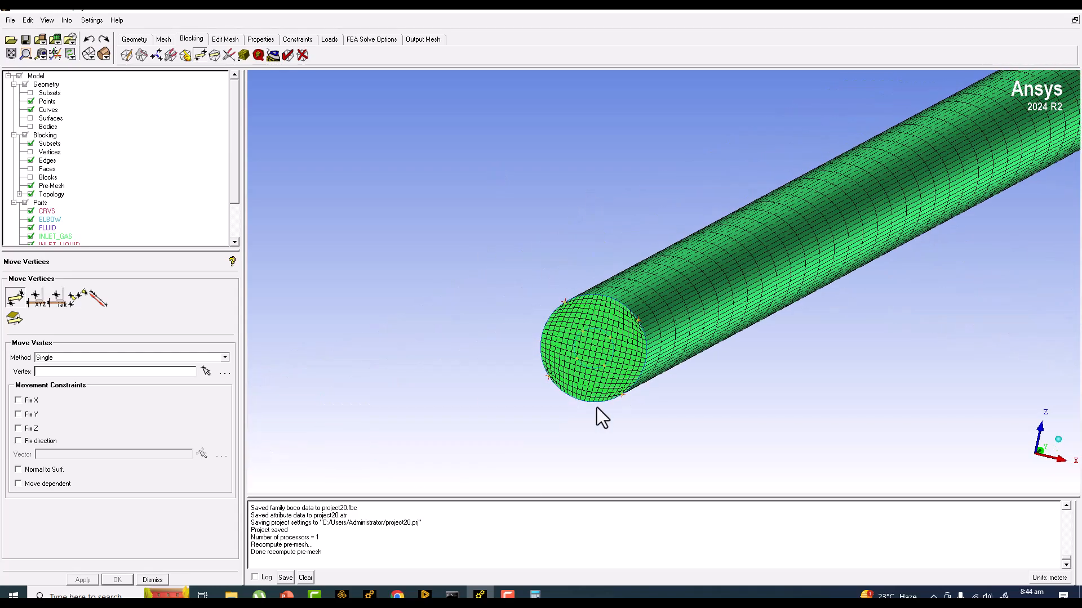
{"action": "scroll", "coordinate": [634, 389], "scroll_direction": "up", "scroll_amount": 3}
{"action": "scroll", "coordinate": [634, 388], "scroll_direction": "up", "scroll_amount": 3}
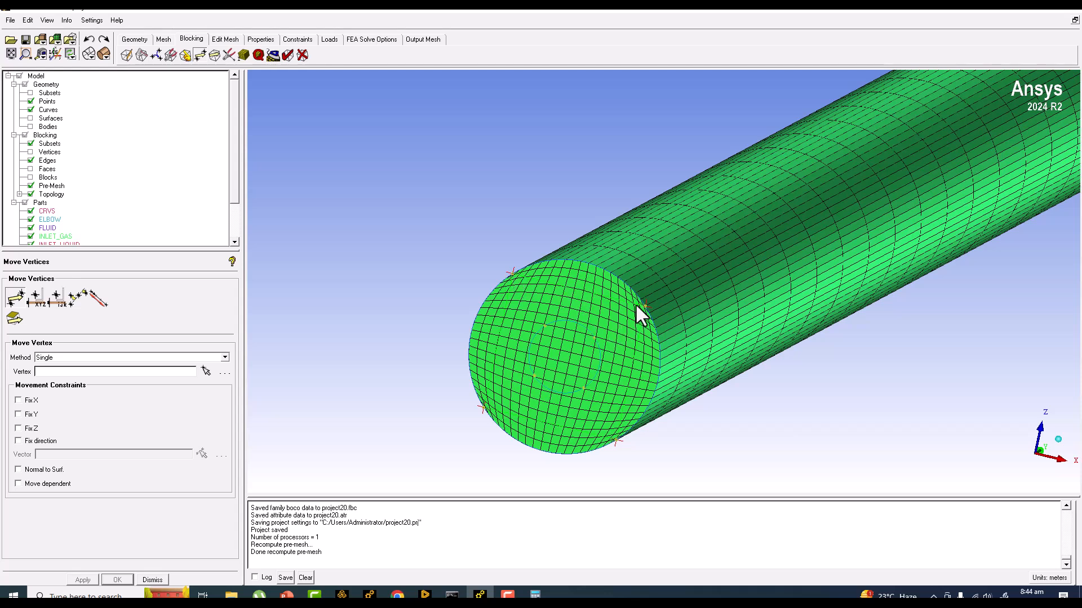
Hide the pre-mesh and select all visible pipe blocks for an O-grid block split.
{"action": "left_click", "coordinate": [143, 53]}
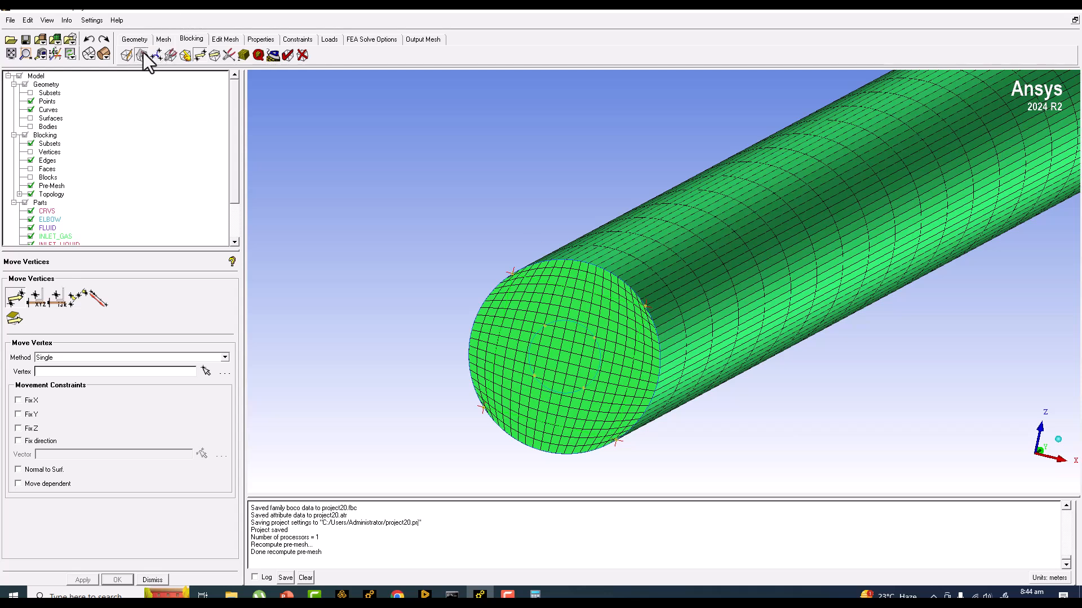
{"action": "left_click", "coordinate": [32, 186]}
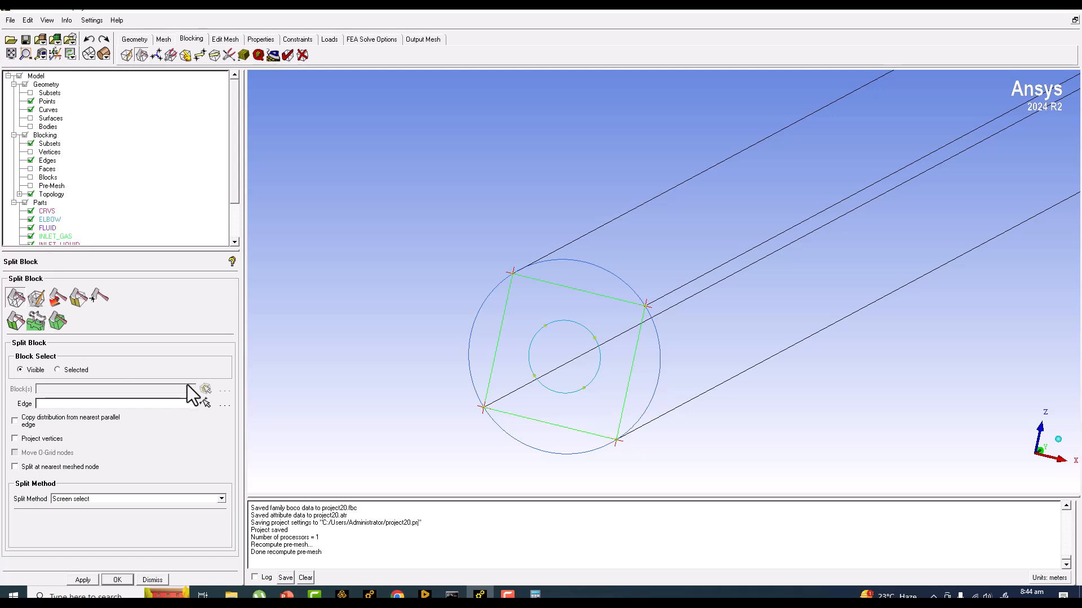
{"action": "left_click", "coordinate": [36, 298]}
{"action": "left_click", "coordinate": [66, 358]}
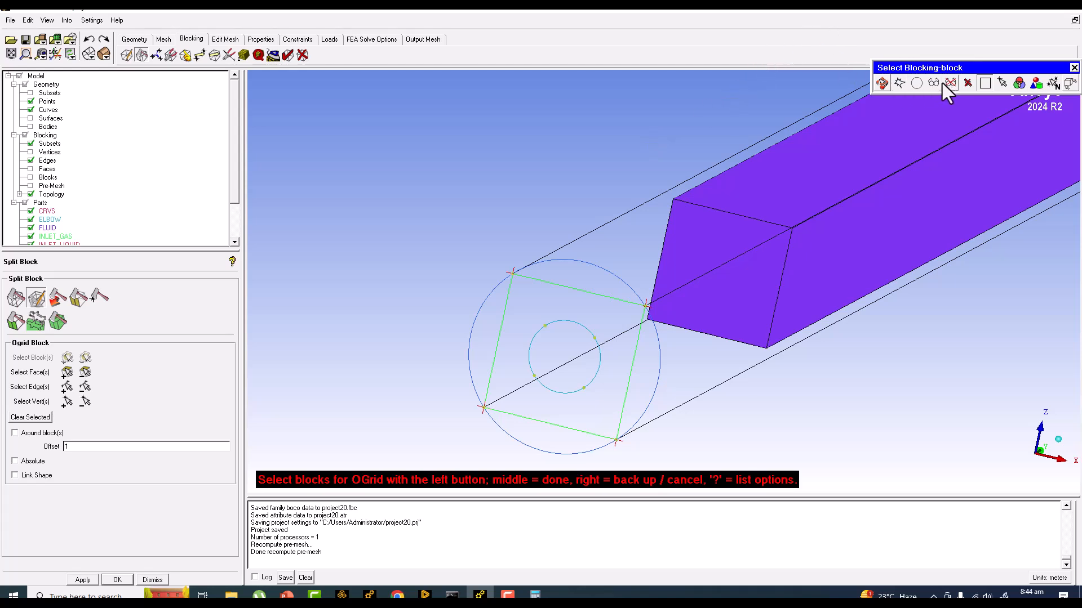
{"action": "left_click", "coordinate": [935, 83]}
{"action": "scroll", "coordinate": [712, 323], "scroll_direction": "down", "scroll_amount": 5}
{"action": "scroll", "coordinate": [836, 332], "scroll_direction": "down", "scroll_amount": 5}
{"action": "middle_click_drag", "start_coordinate": [887, 339], "coordinate": [723, 393]}
{"action": "left_click_drag", "start_coordinate": [704, 272], "coordinate": [662, 302]}
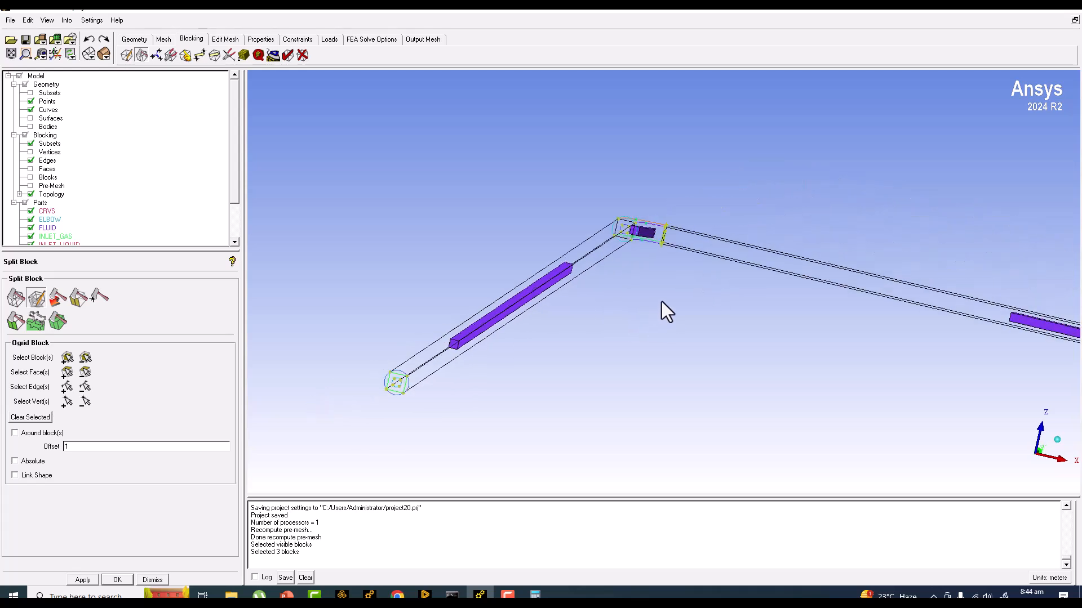
Add the blocking faces at both pipe ends to the selection and create the O-grid with offset 1.
{"action": "left_click", "coordinate": [67, 372]}
{"action": "scroll", "coordinate": [857, 347], "scroll_direction": "down", "scroll_amount": 2}
{"action": "left_click_drag", "start_coordinate": [857, 347], "coordinate": [992, 325]}
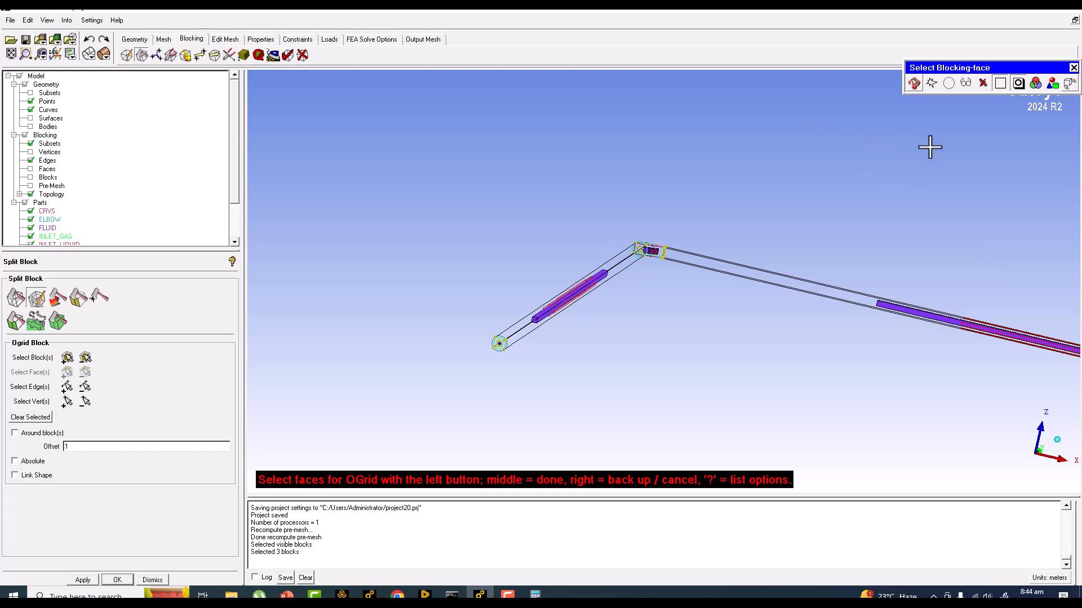
{"action": "left_click", "coordinate": [912, 83]}
{"action": "left_click_drag", "start_coordinate": [909, 146], "coordinate": [670, 220]}
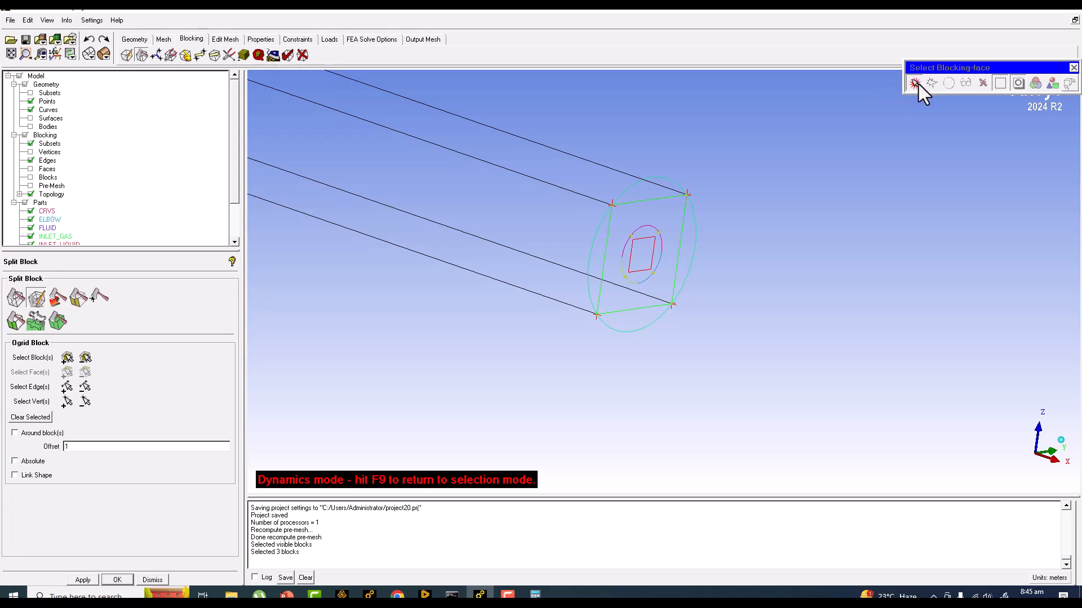
{"action": "left_click", "coordinate": [916, 84]}
{"action": "left_click", "coordinate": [636, 249]}
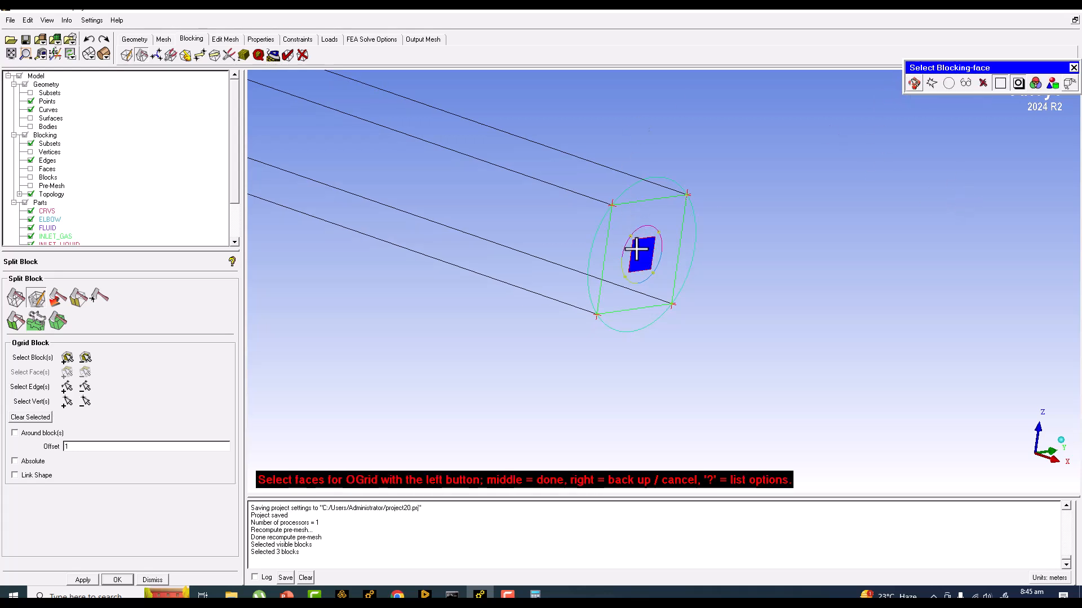
{"action": "middle_click", "coordinate": [636, 249]}
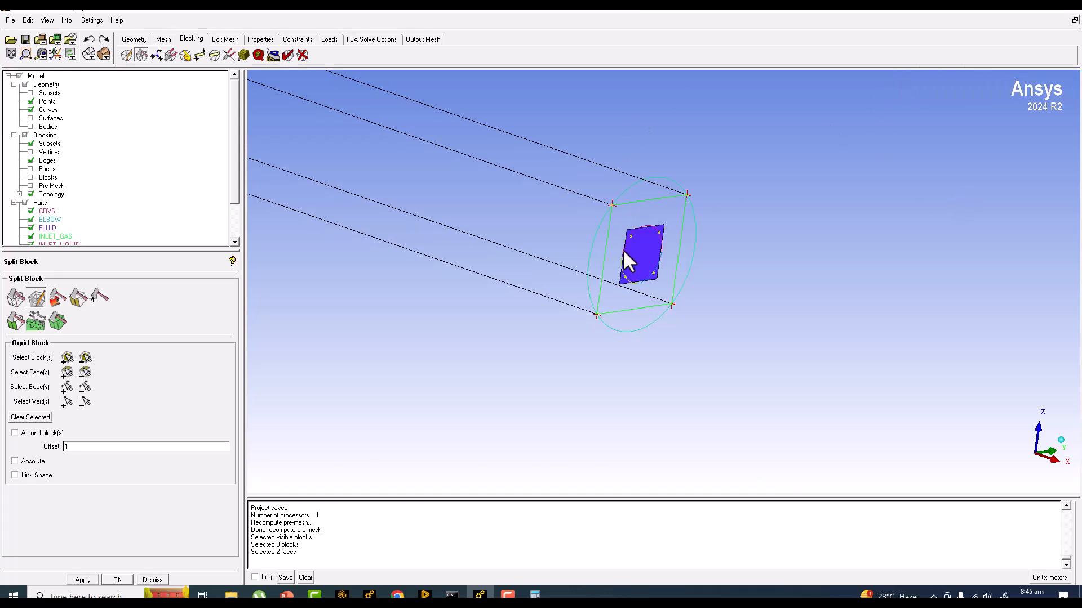
{"action": "left_click", "coordinate": [83, 579]}
Associate the four inner O-grid edges at the end face opposite the gas inlet with the inner circle's curves.
{"action": "scroll", "coordinate": [484, 255], "scroll_direction": "up", "scroll_amount": 2}
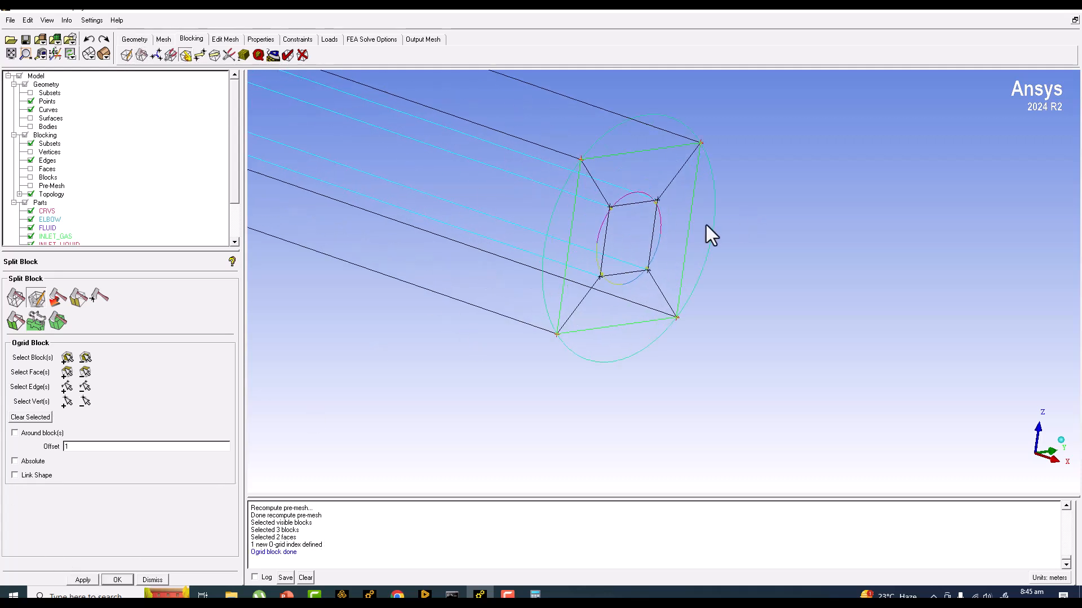
{"action": "left_click", "coordinate": [184, 54]}
{"action": "left_click", "coordinate": [36, 297]}
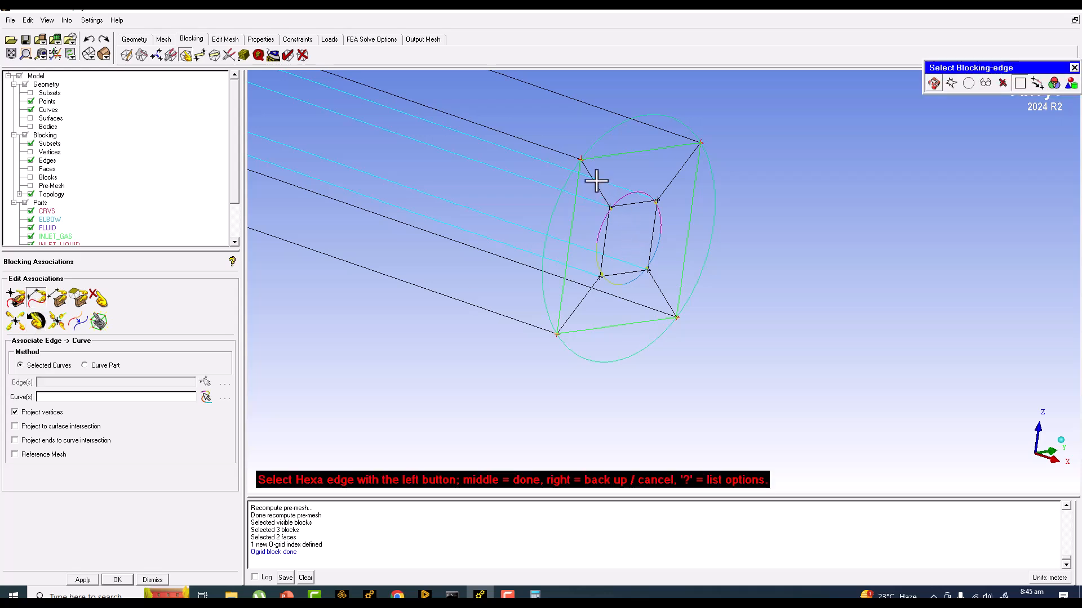
{"action": "left_click_drag", "start_coordinate": [601, 187], "coordinate": [664, 300]}
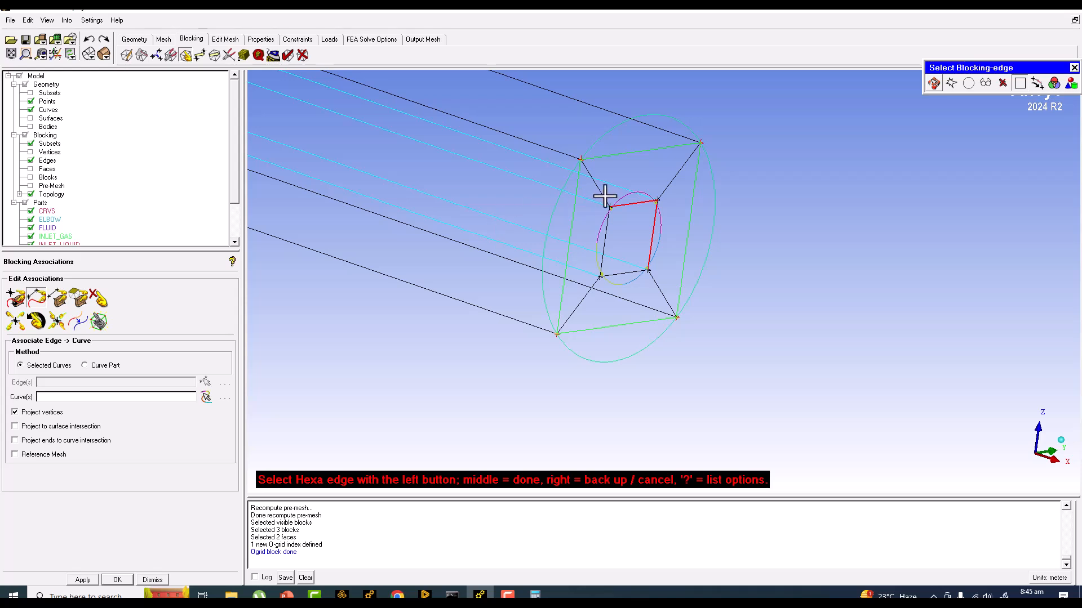
{"action": "left_click_drag", "start_coordinate": [598, 198], "coordinate": [667, 296]}
{"action": "middle_click", "coordinate": [667, 297]}
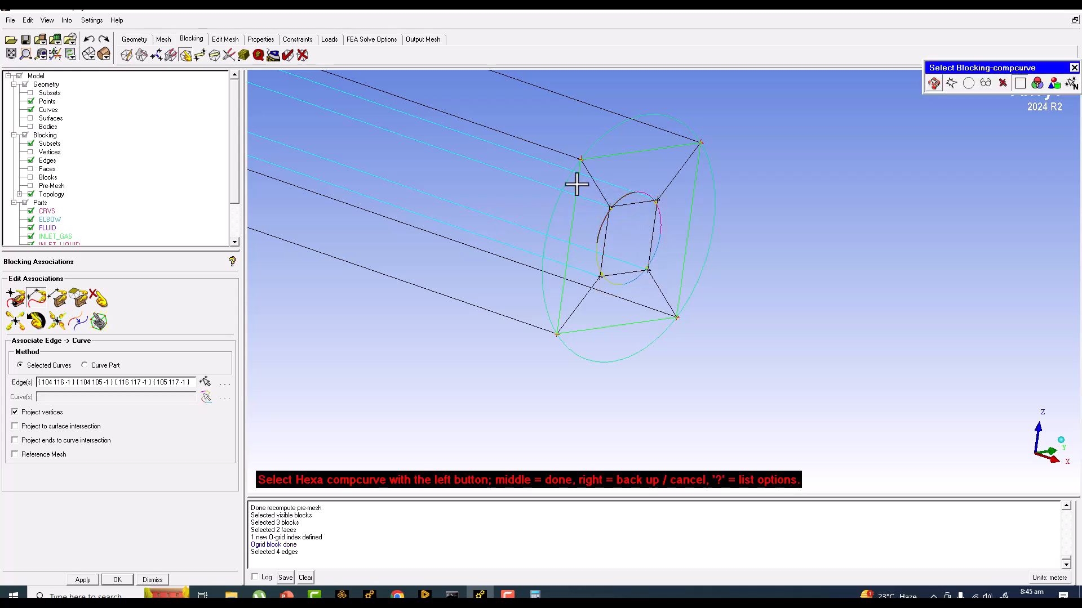
{"action": "left_click", "coordinate": [667, 287]}
{"action": "middle_click", "coordinate": [667, 287]}
Associate the four inner O-grid vertices at the end face opposite the gas inlet with the inner circle's points.
{"action": "scroll", "coordinate": [666, 285], "scroll_direction": "up", "scroll_amount": 3}
{"action": "scroll", "coordinate": [607, 231], "scroll_direction": "up", "scroll_amount": 3}
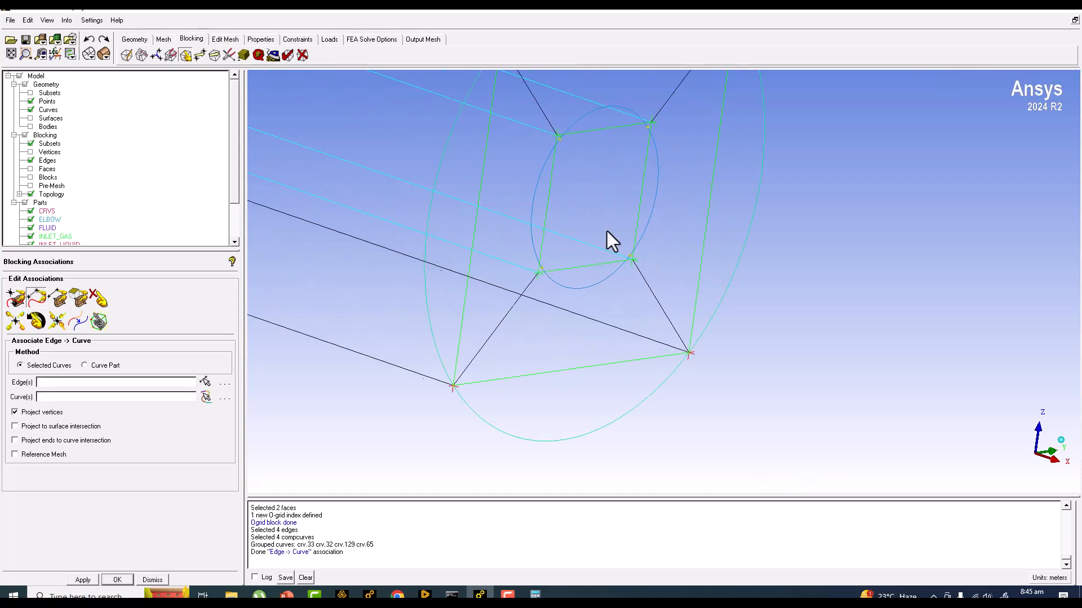
{"action": "left_click", "coordinate": [20, 293]}
{"action": "left_click", "coordinate": [619, 195]}
{"action": "left_click", "coordinate": [617, 196]}
{"action": "left_click", "coordinate": [529, 279]}
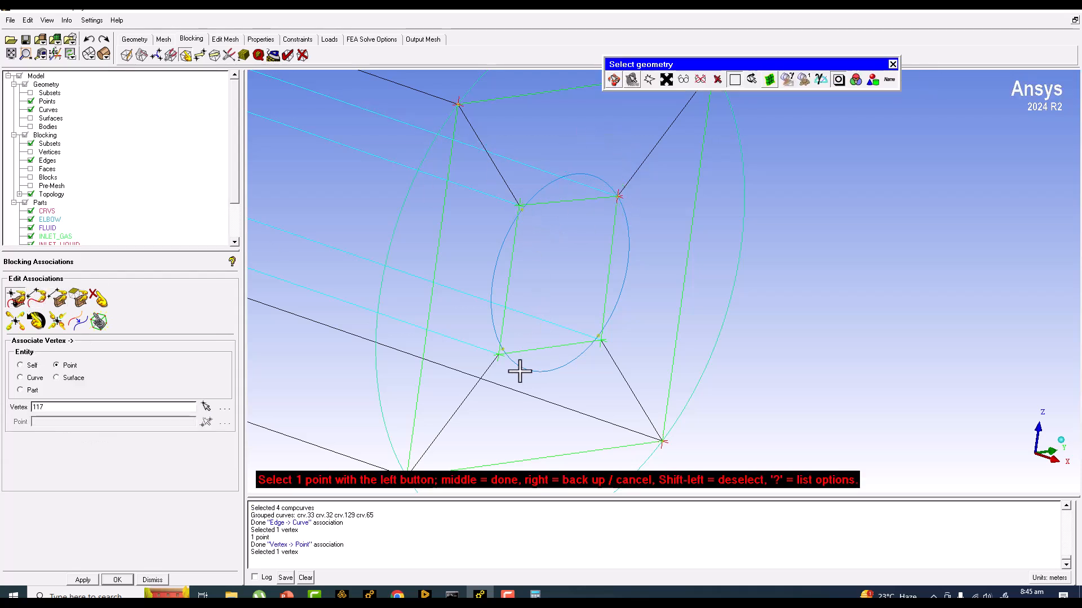
{"action": "left_click", "coordinate": [521, 208]}
{"action": "left_click", "coordinate": [501, 354]}
{"action": "left_click", "coordinate": [502, 350]}
{"action": "left_click", "coordinate": [602, 341]}
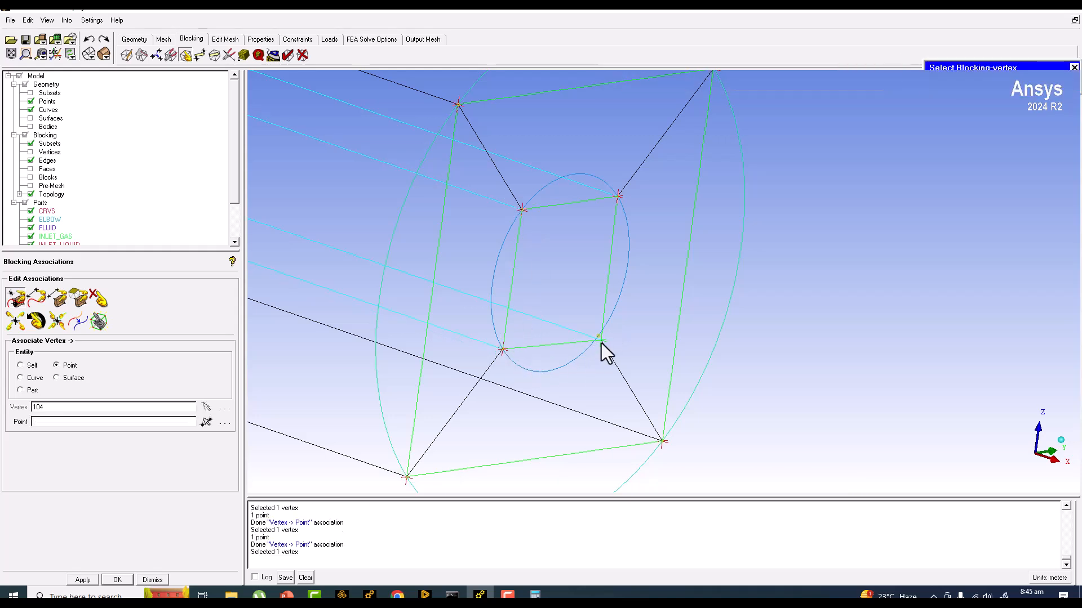
{"action": "left_click", "coordinate": [600, 338]}
{"action": "right_click", "coordinate": [612, 237]}
Associate the four inner O-grid edges with the inner circle where the elbow meets the pipe opposite the gas inlet.
{"action": "right_click_drag", "start_coordinate": [598, 394], "coordinate": [557, 147]}
{"action": "left_click_drag", "start_coordinate": [483, 247], "coordinate": [676, 242]}
{"action": "right_click_drag", "start_coordinate": [676, 242], "coordinate": [542, 296]}
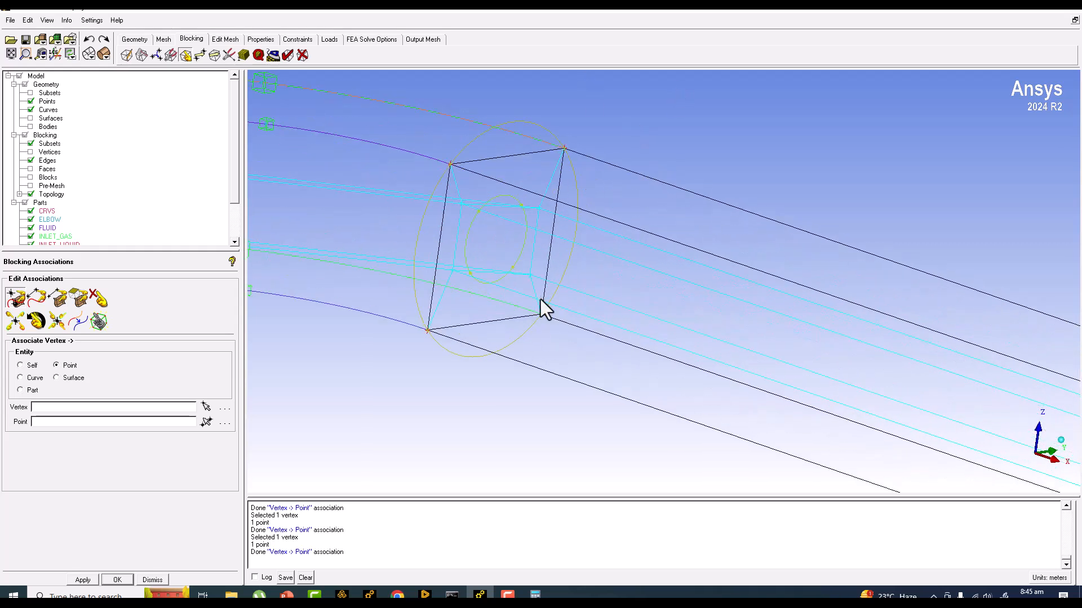
{"action": "left_click", "coordinate": [36, 298]}
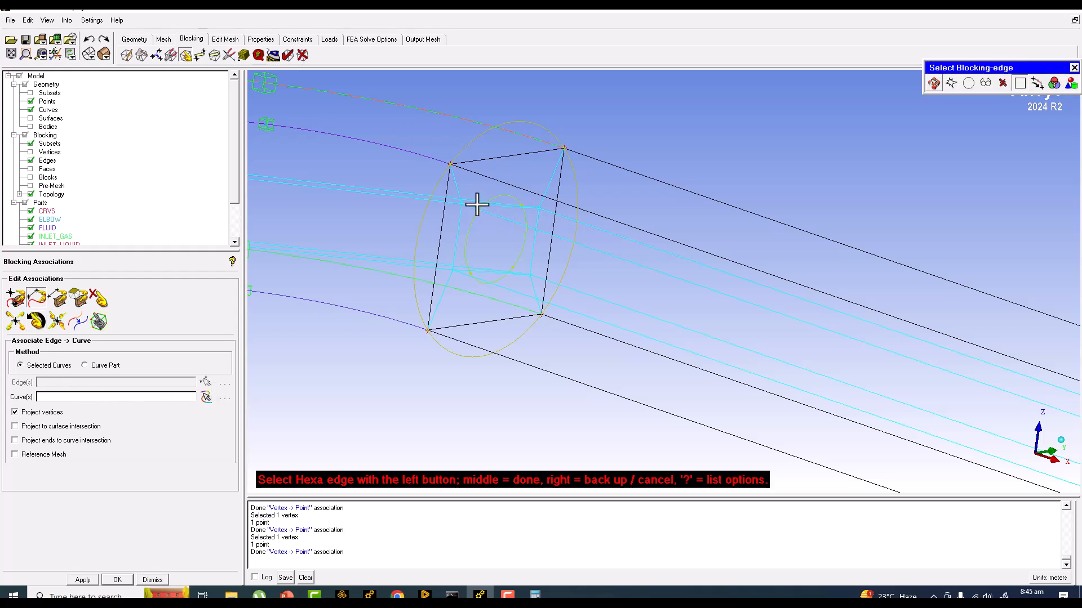
{"action": "left_click_drag", "start_coordinate": [389, 185], "coordinate": [569, 297]}
{"action": "middle_click", "coordinate": [516, 245]}
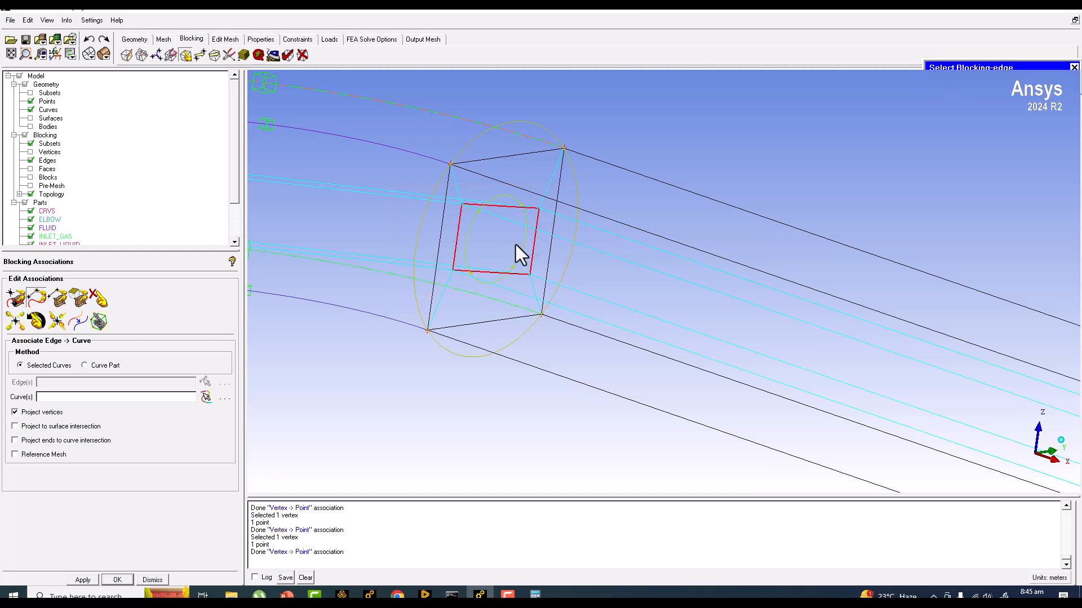
{"action": "left_click", "coordinate": [492, 200]}
{"action": "middle_click", "coordinate": [491, 200]}
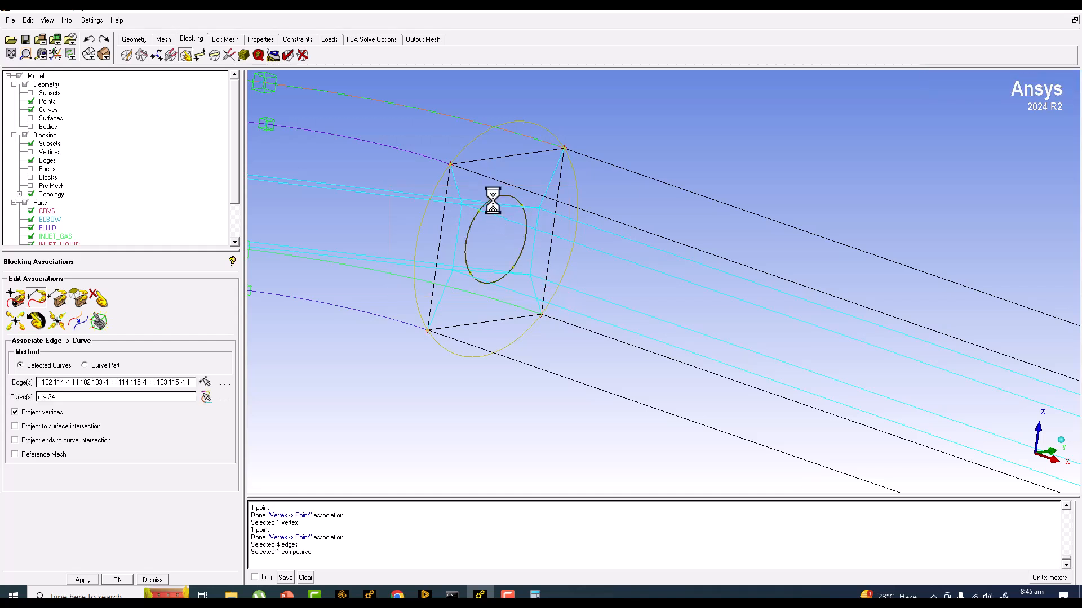
{"action": "middle_click", "coordinate": [492, 212]}
Associate the four inner O-grid vertices with the inner circle's points where the elbow meets the pipe opposite the gas inlet.
{"action": "right_click_drag", "start_coordinate": [492, 212], "coordinate": [496, 240]}
{"action": "middle_click_drag", "start_coordinate": [578, 248], "coordinate": [686, 296]}
{"action": "right_click_drag", "start_coordinate": [590, 158], "coordinate": [588, 182]}
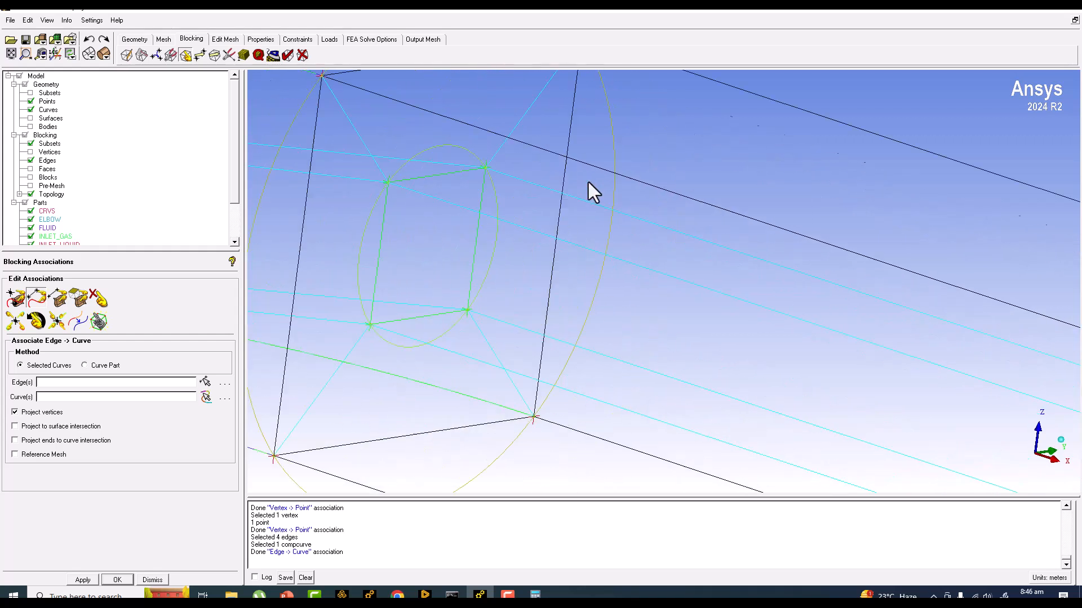
{"action": "left_click", "coordinate": [15, 297]}
{"action": "left_click", "coordinate": [489, 179]}
{"action": "left_click", "coordinate": [488, 175]}
{"action": "left_click", "coordinate": [381, 187]}
{"action": "left_click", "coordinate": [381, 194]}
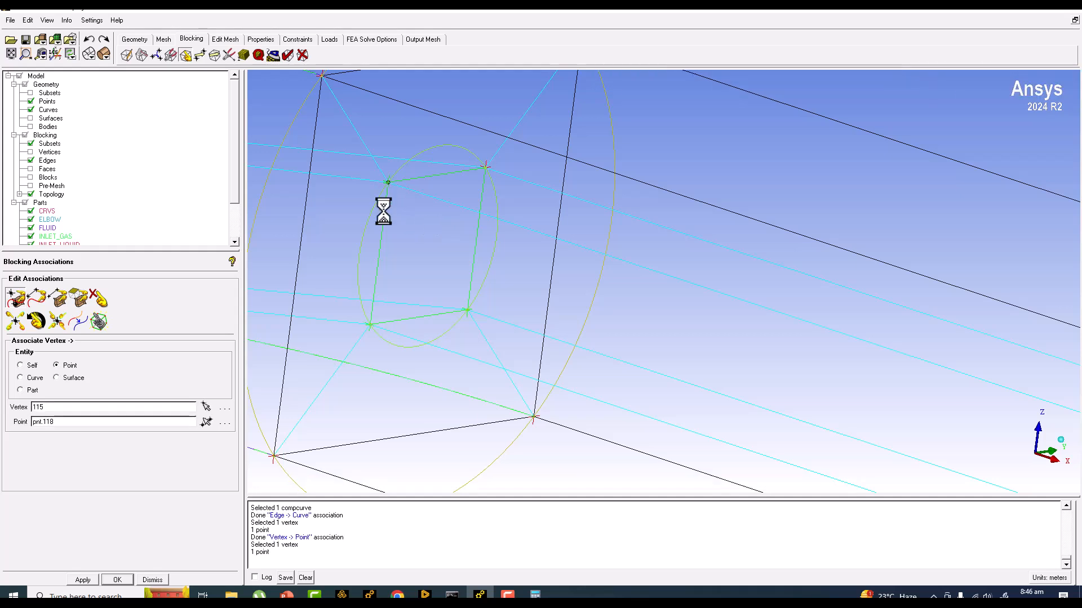
{"action": "left_click", "coordinate": [366, 325]}
{"action": "left_click", "coordinate": [366, 332]}
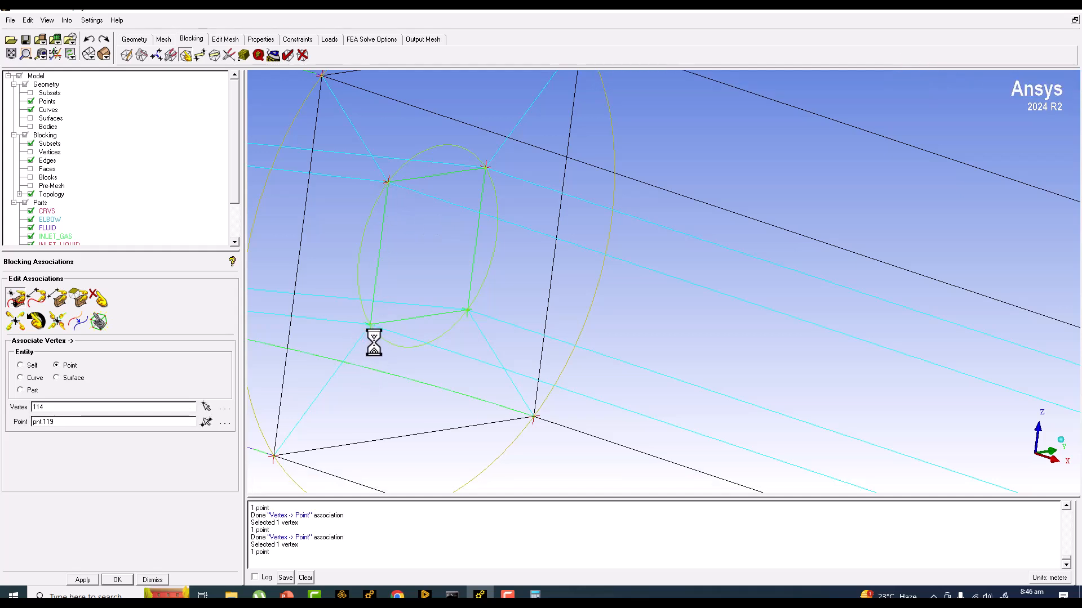
{"action": "left_click", "coordinate": [467, 311]}
{"action": "left_click", "coordinate": [469, 311]}
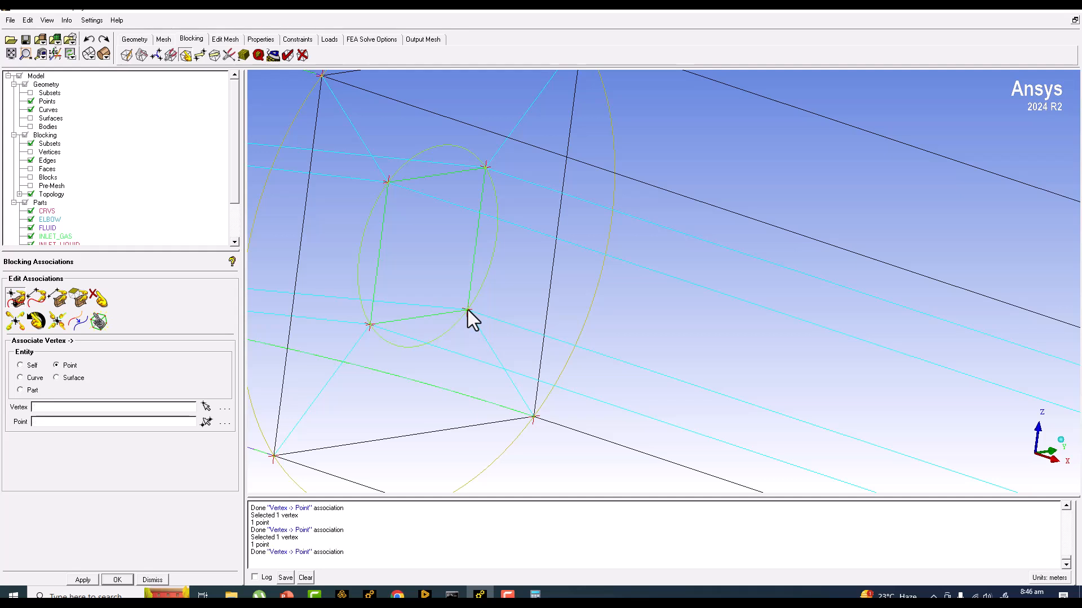
{"action": "right_click", "coordinate": [484, 346]}
Associate only the four inner O-grid edges at the elbow's junction with the gas inlet pipe with the inner circle.
{"action": "right_click_drag", "start_coordinate": [485, 355], "coordinate": [508, 530]}
{"action": "right_click_drag", "start_coordinate": [395, 271], "coordinate": [382, 348]}
{"action": "middle_click_drag", "start_coordinate": [290, 293], "coordinate": [515, 308]}
{"action": "right_click_drag", "start_coordinate": [515, 282], "coordinate": [508, 119]}
{"action": "middle_click_drag", "start_coordinate": [427, 278], "coordinate": [524, 301]}
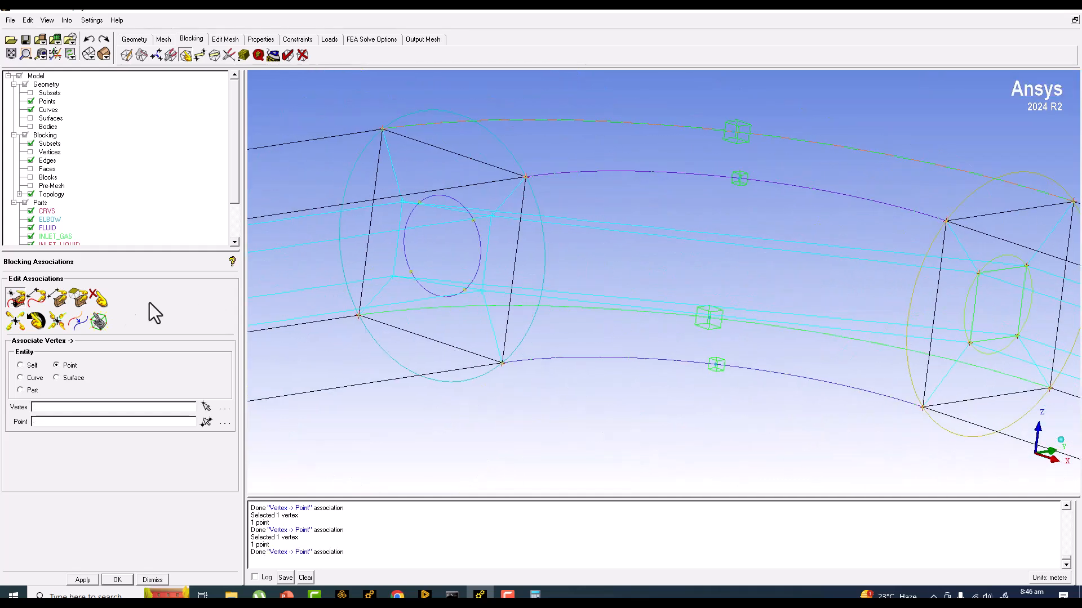
{"action": "left_click", "coordinate": [36, 296]}
{"action": "left_click_drag", "start_coordinate": [517, 310], "coordinate": [515, 320]}
{"action": "middle_click", "coordinate": [515, 319]}
{"action": "right_click", "coordinate": [515, 318]}
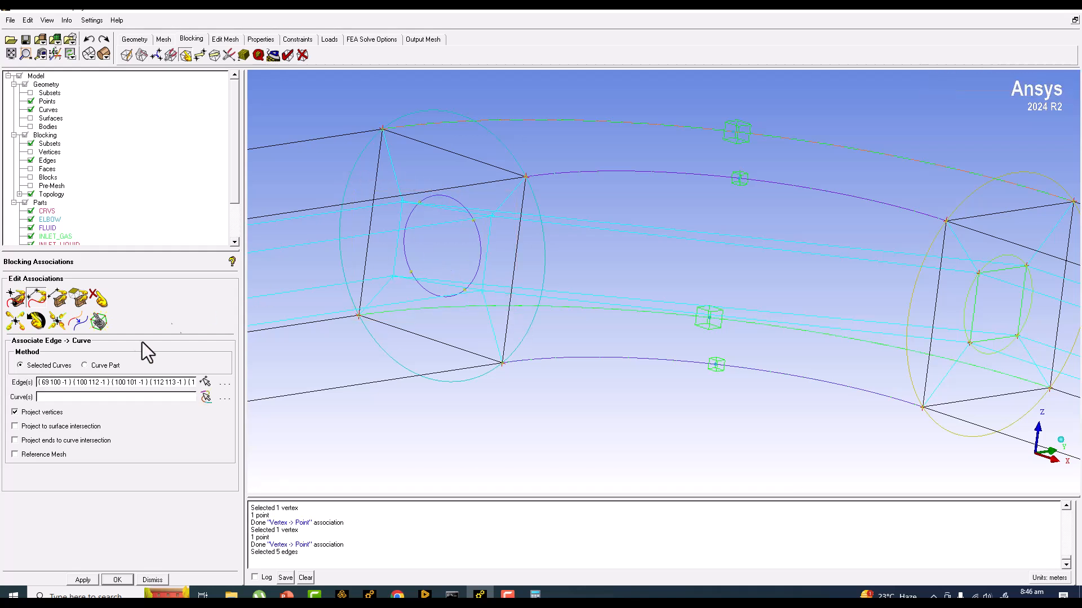
{"action": "left_click", "coordinate": [206, 397]}
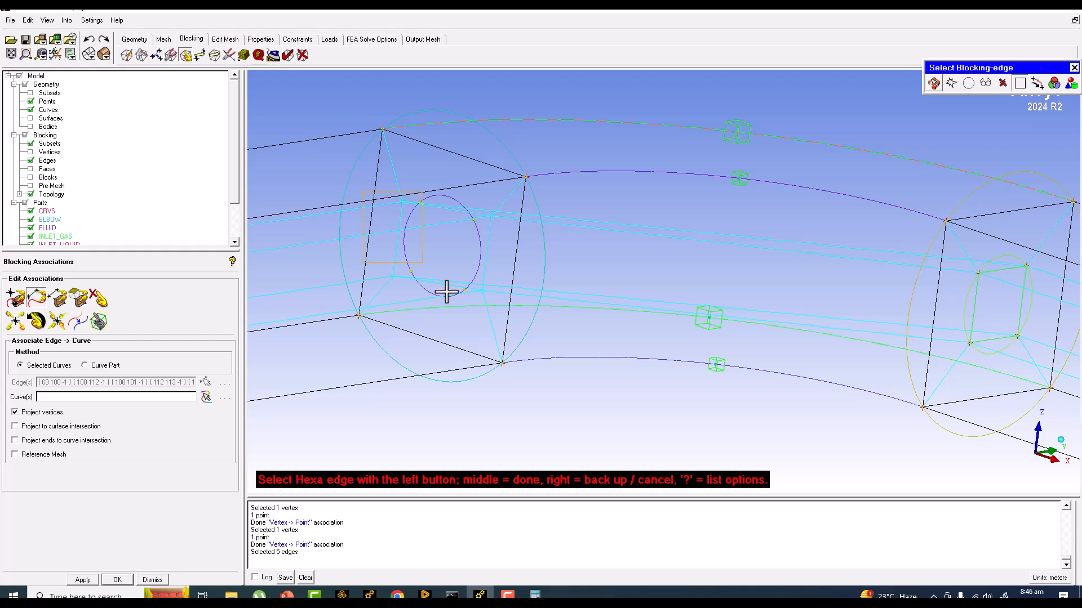
{"action": "left_click_drag", "start_coordinate": [489, 307], "coordinate": [491, 300]}
{"action": "left_click_drag", "start_coordinate": [507, 304], "coordinate": [505, 302]}
{"action": "middle_click", "coordinate": [505, 302]}
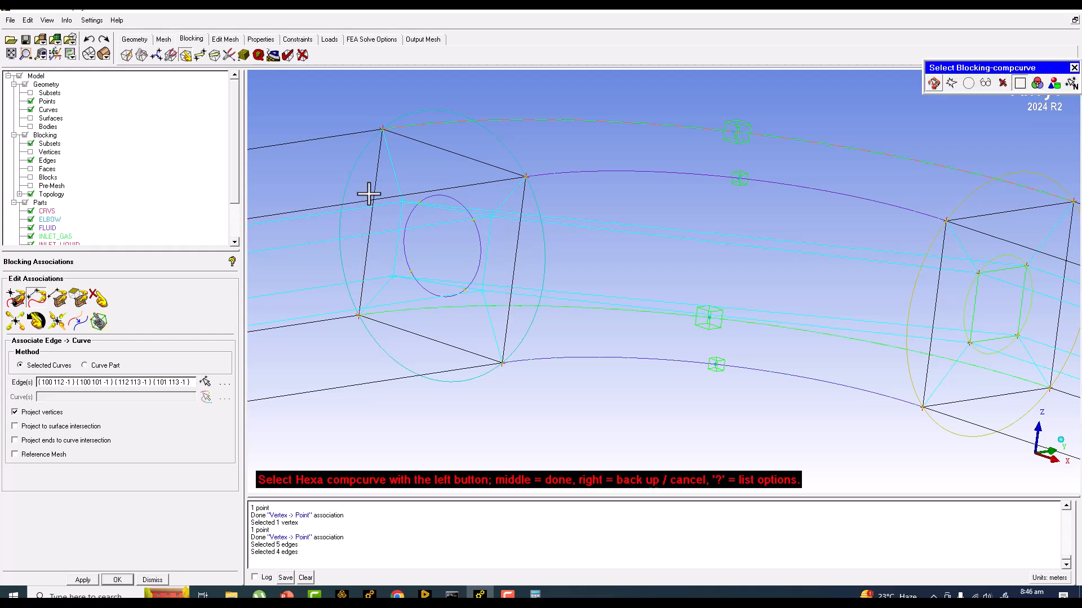
{"action": "left_click", "coordinate": [439, 201]}
{"action": "middle_click", "coordinate": [417, 234]}
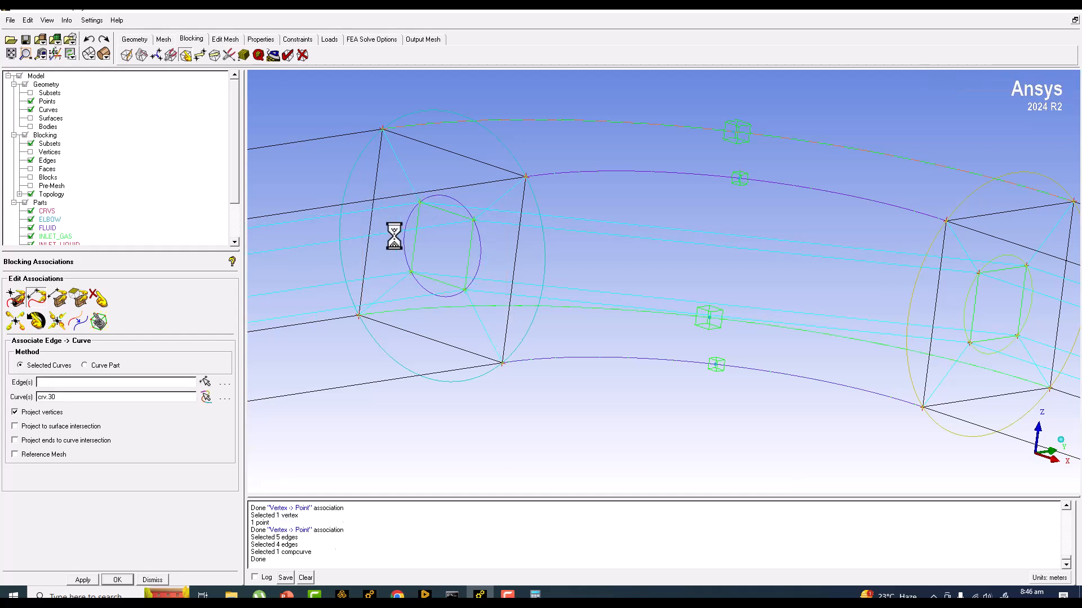
{"action": "middle_click", "coordinate": [395, 241]}
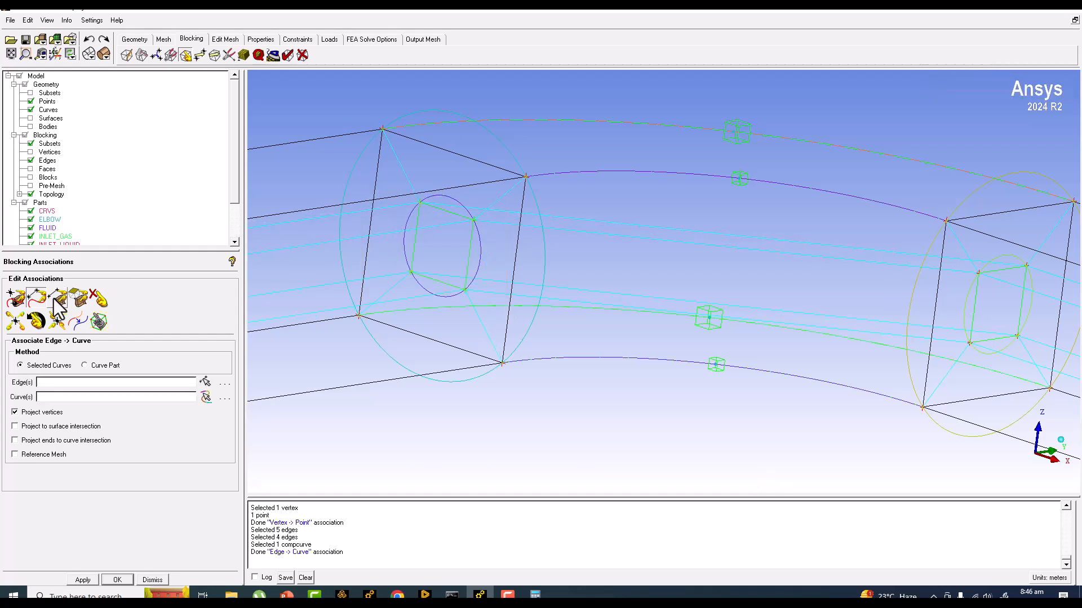
Associate the four inner O-grid vertices at the elbow's junction with the gas inlet pipe with the inner circle's points.
{"action": "left_click", "coordinate": [17, 300]}
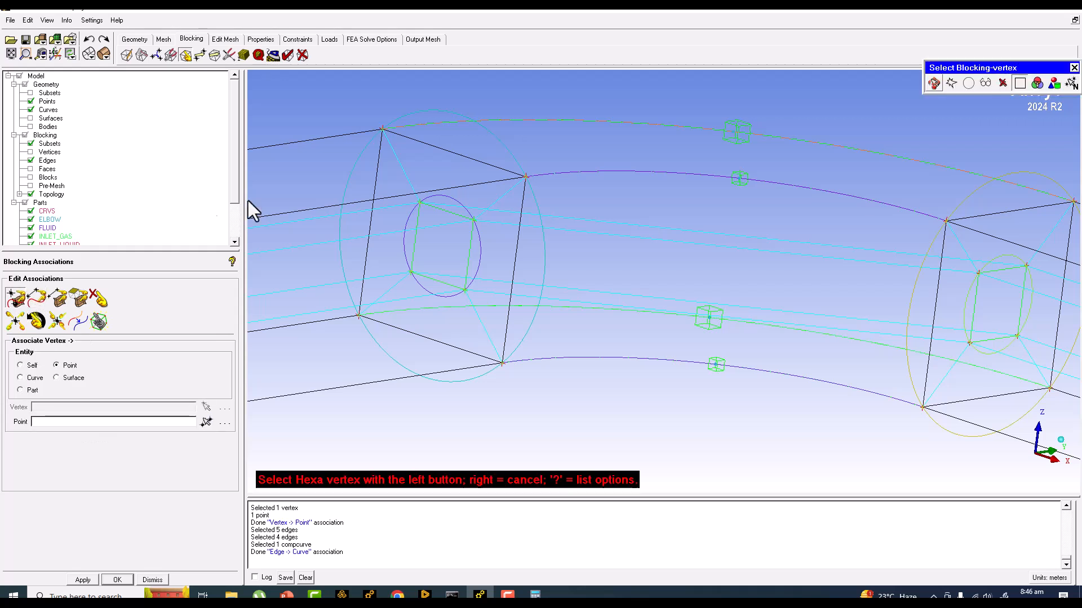
{"action": "left_click", "coordinate": [418, 209]}
{"action": "left_click", "coordinate": [418, 211]}
{"action": "left_click", "coordinate": [474, 219]}
{"action": "left_click", "coordinate": [473, 222]}
{"action": "left_click", "coordinate": [410, 272]}
{"action": "left_click", "coordinate": [411, 274]}
{"action": "left_click", "coordinate": [463, 290]}
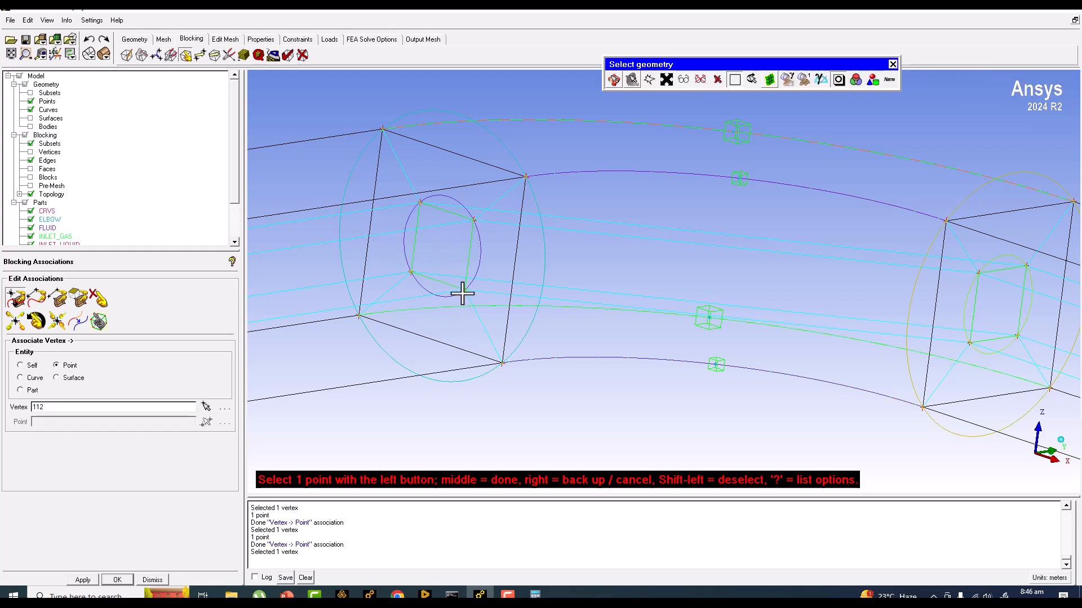
{"action": "left_click", "coordinate": [464, 291]}
Save the project and recompute the pre-mesh with the new O-grid, bringing the gas inlet's end face into view.
{"action": "left_click", "coordinate": [22, 40]}
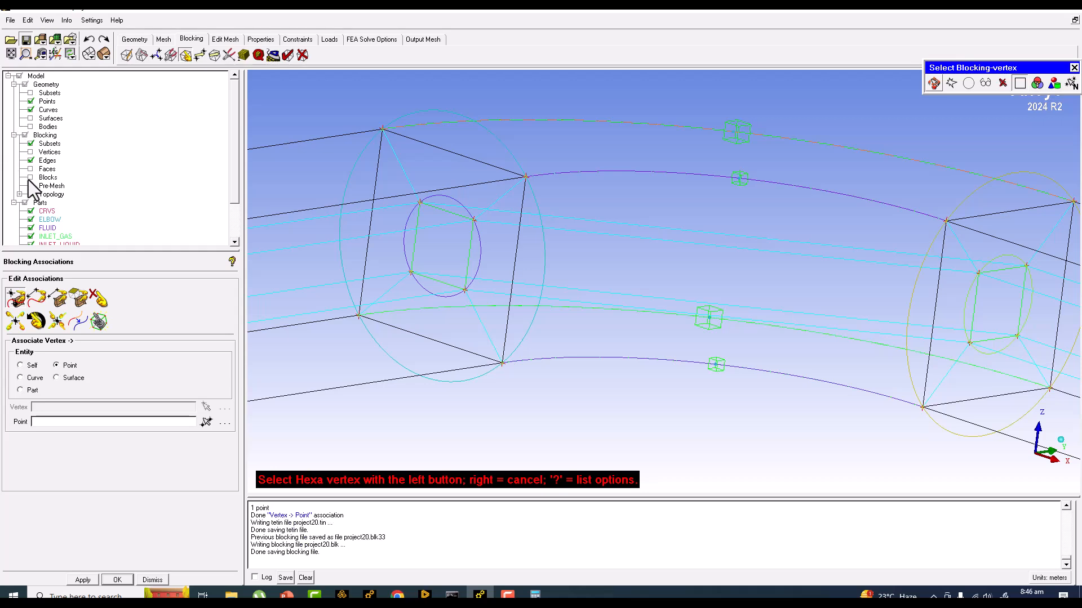
{"action": "left_click", "coordinate": [425, 361]}
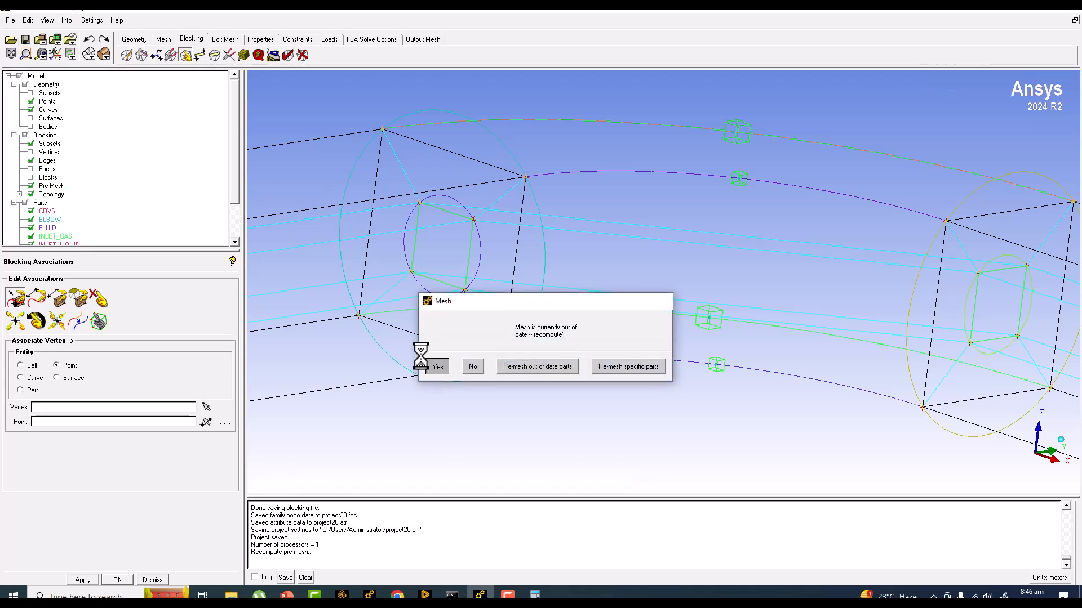
{"action": "scroll", "coordinate": [479, 275], "scroll_direction": "down", "scroll_amount": 10}
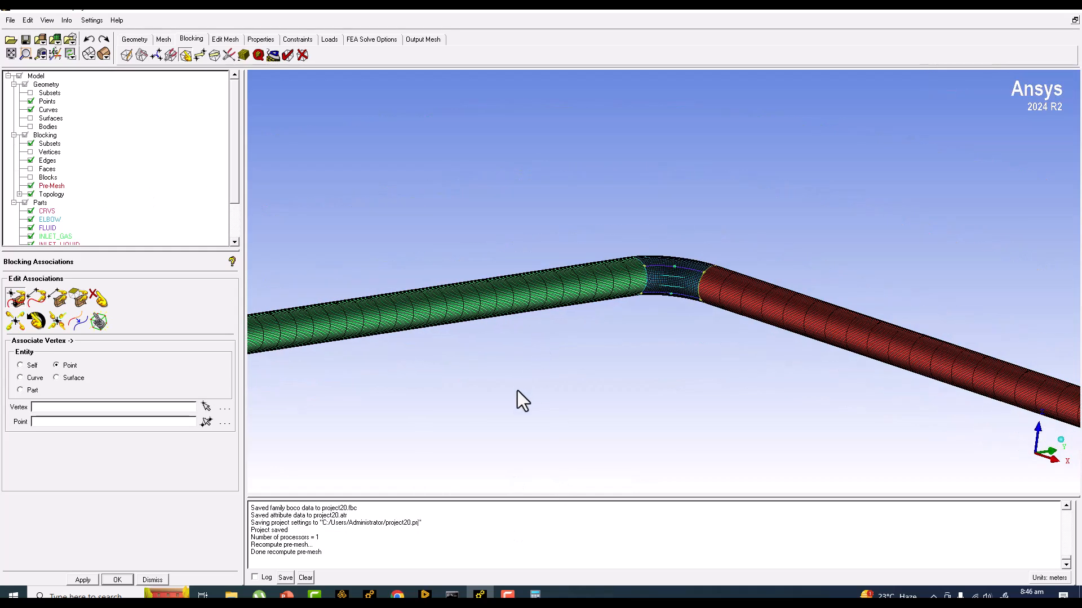
{"action": "left_click_drag", "start_coordinate": [593, 308], "coordinate": [444, 276]}
{"action": "scroll", "coordinate": [392, 343], "scroll_direction": "up", "scroll_amount": 4}
{"action": "middle_click_drag", "start_coordinate": [392, 343], "coordinate": [655, 301]}
{"action": "scroll", "coordinate": [486, 203], "scroll_direction": "up", "scroll_amount": 8}
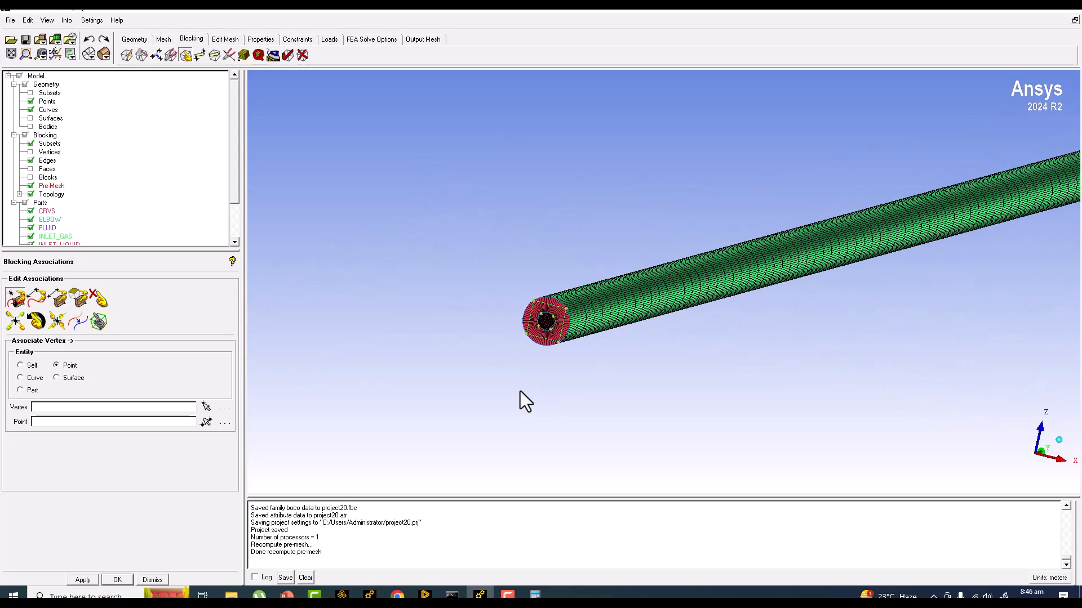
Hide the pre-mesh and try to associate the inner O-grid edges on the gas inlet's end face with the inner circle.
{"action": "scroll", "coordinate": [527, 311], "scroll_direction": "up", "scroll_amount": 8}
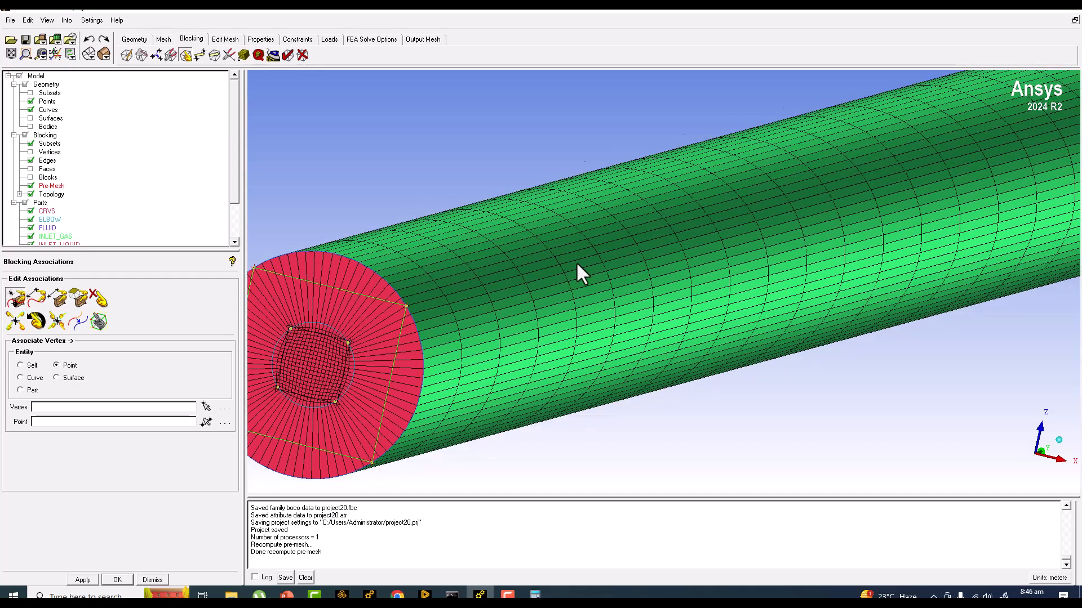
{"action": "middle_click_drag", "start_coordinate": [475, 241], "coordinate": [530, 249]}
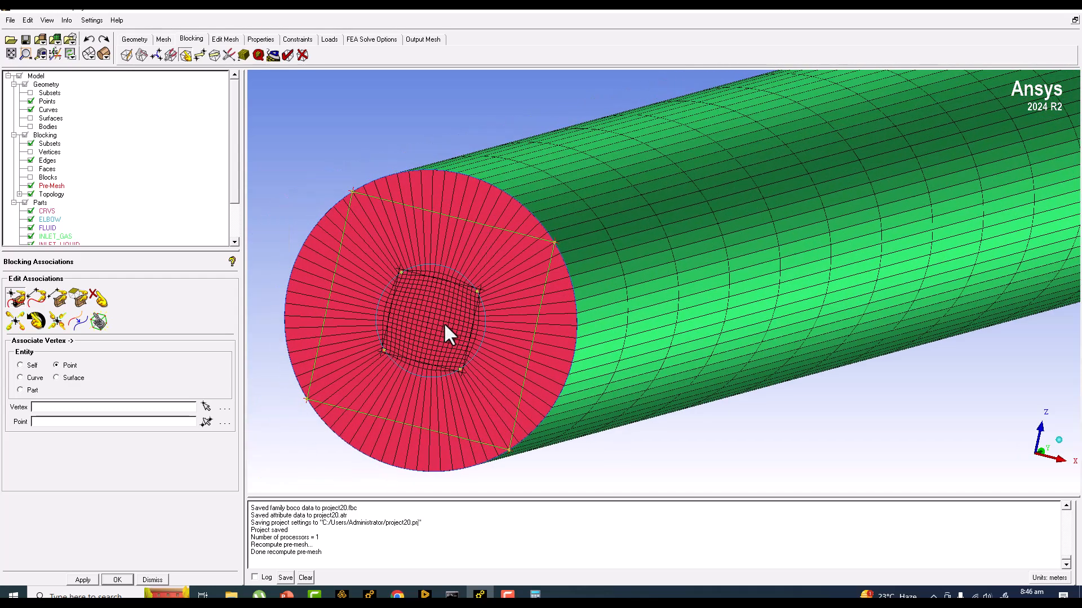
{"action": "scroll", "coordinate": [441, 346], "scroll_direction": "up", "scroll_amount": 1}
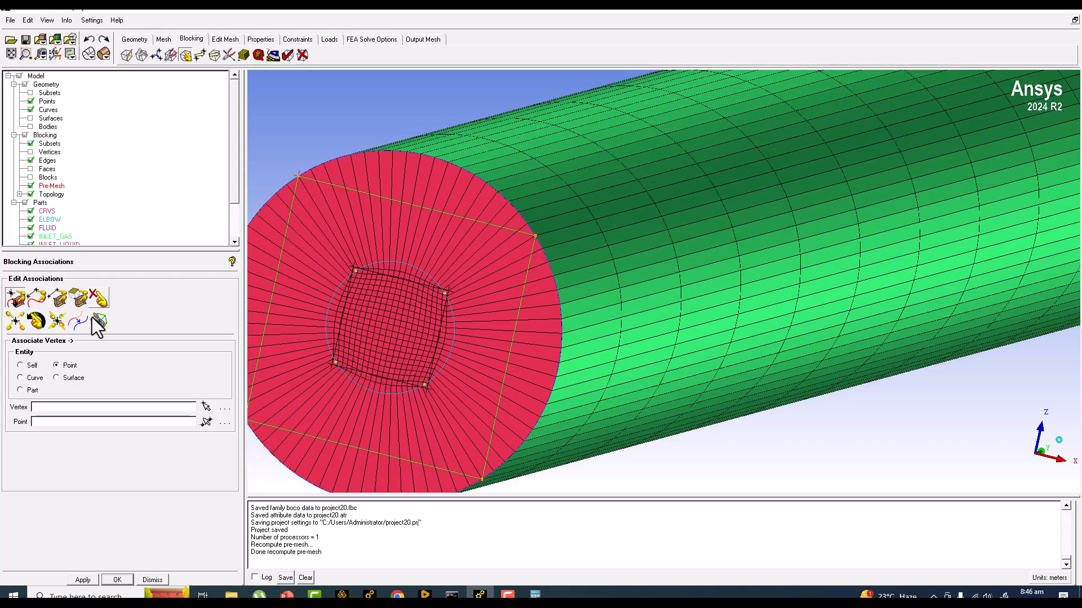
{"action": "left_click", "coordinate": [35, 297]}
{"action": "left_click", "coordinate": [342, 297]}
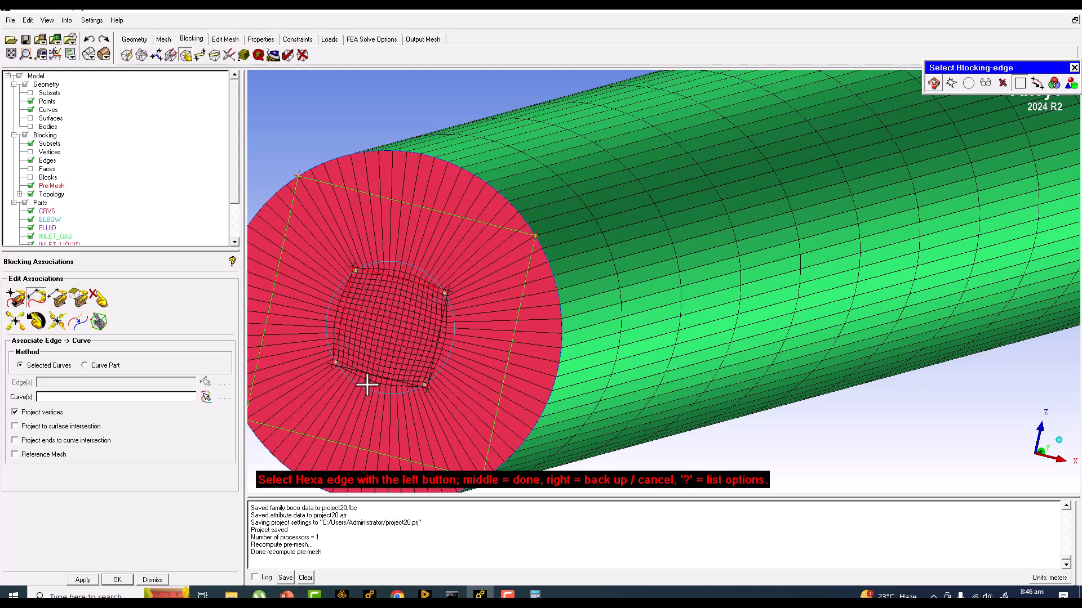
{"action": "left_click", "coordinate": [31, 185]}
{"action": "middle_click", "coordinate": [415, 276]}
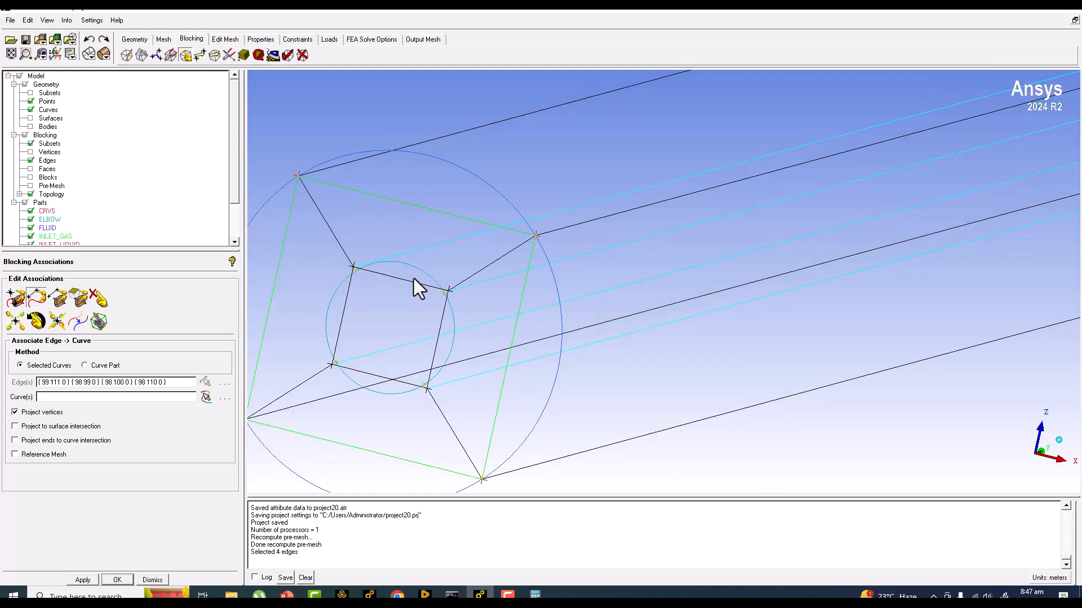
{"action": "left_click", "coordinate": [416, 273]}
{"action": "middle_click", "coordinate": [415, 273]}
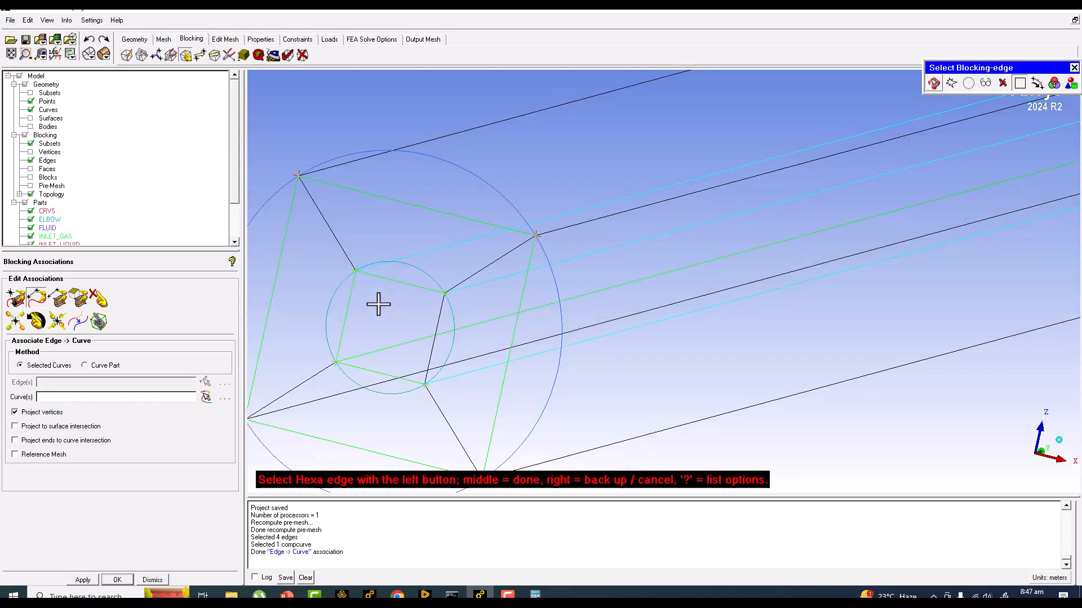
Try associating the gas inlet's inner edges with the inner circle again, including the missed edge, and undo both edge associations.
{"action": "left_click", "coordinate": [433, 305]}
{"action": "left_click", "coordinate": [396, 293]}
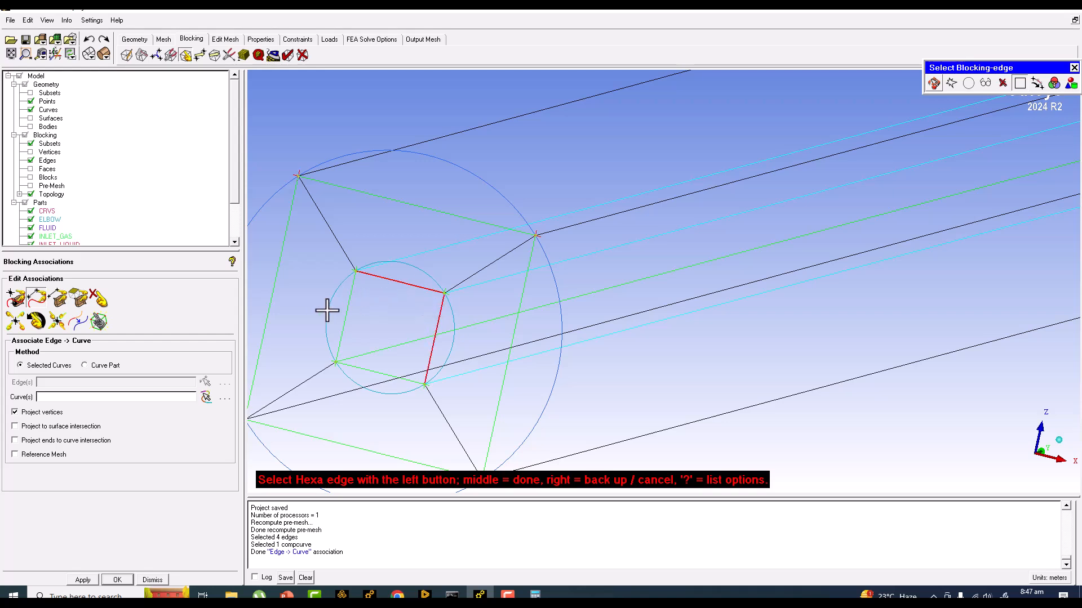
{"action": "left_click", "coordinate": [345, 314]}
{"action": "middle_click", "coordinate": [371, 371]}
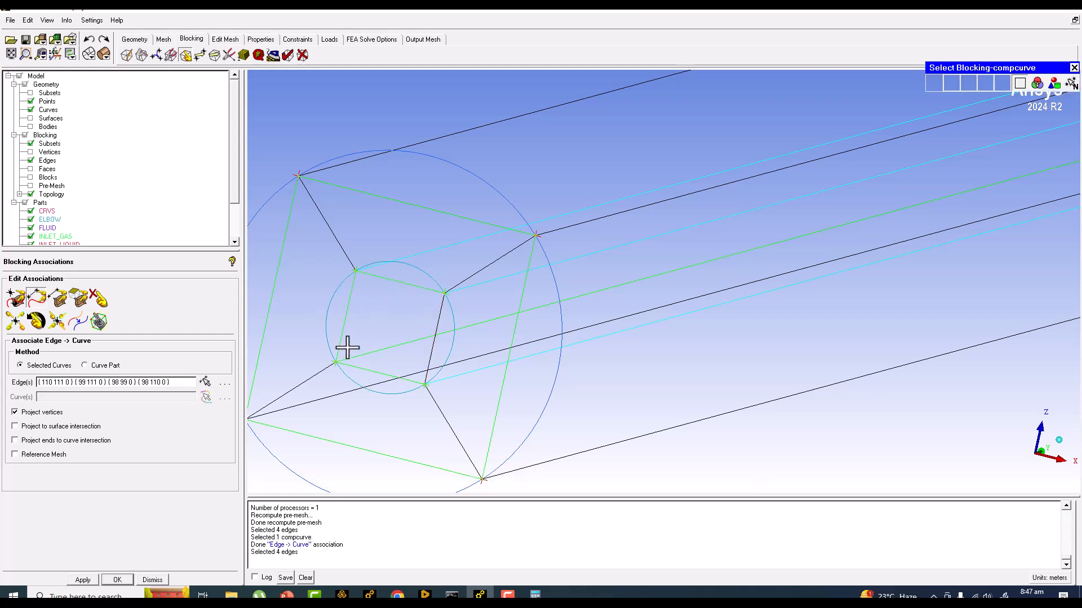
{"action": "left_click", "coordinate": [327, 311]}
{"action": "middle_click", "coordinate": [303, 315]}
{"action": "middle_click", "coordinate": [300, 318]}
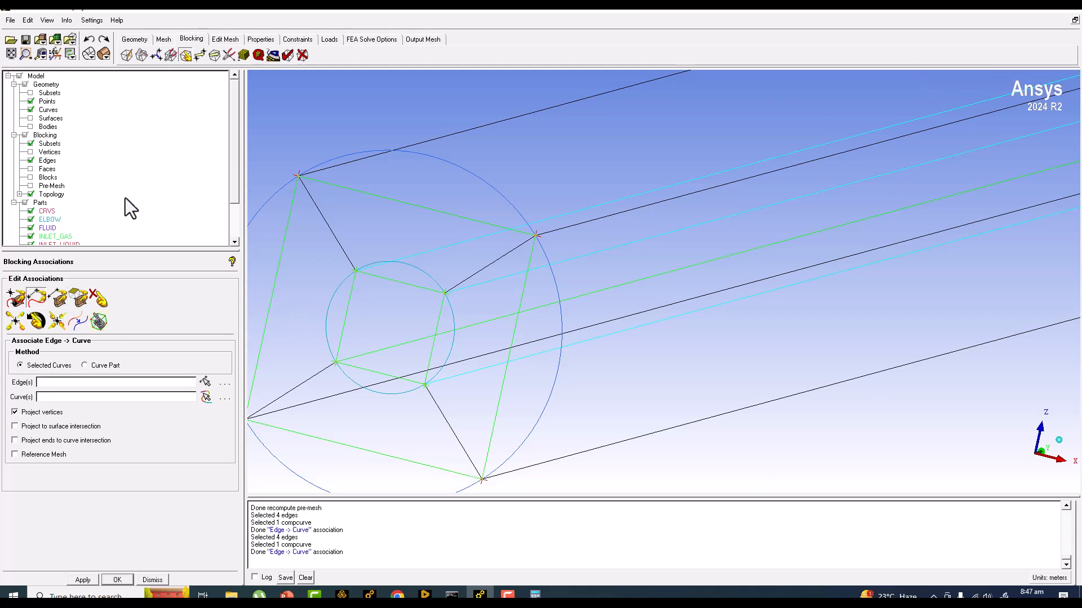
{"action": "left_click", "coordinate": [89, 43]}
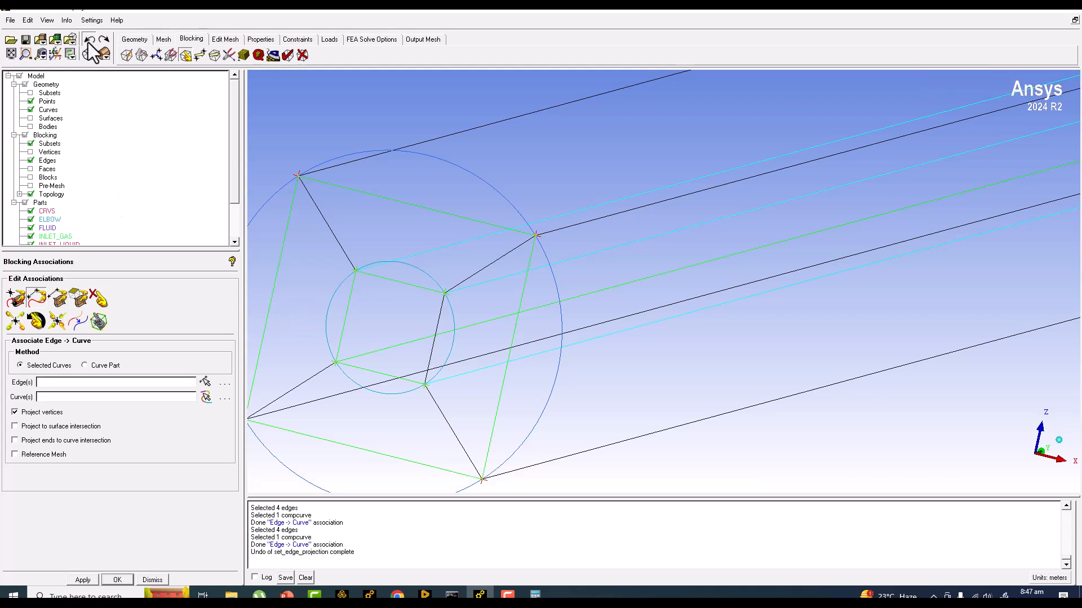
{"action": "left_click", "coordinate": [89, 43]}
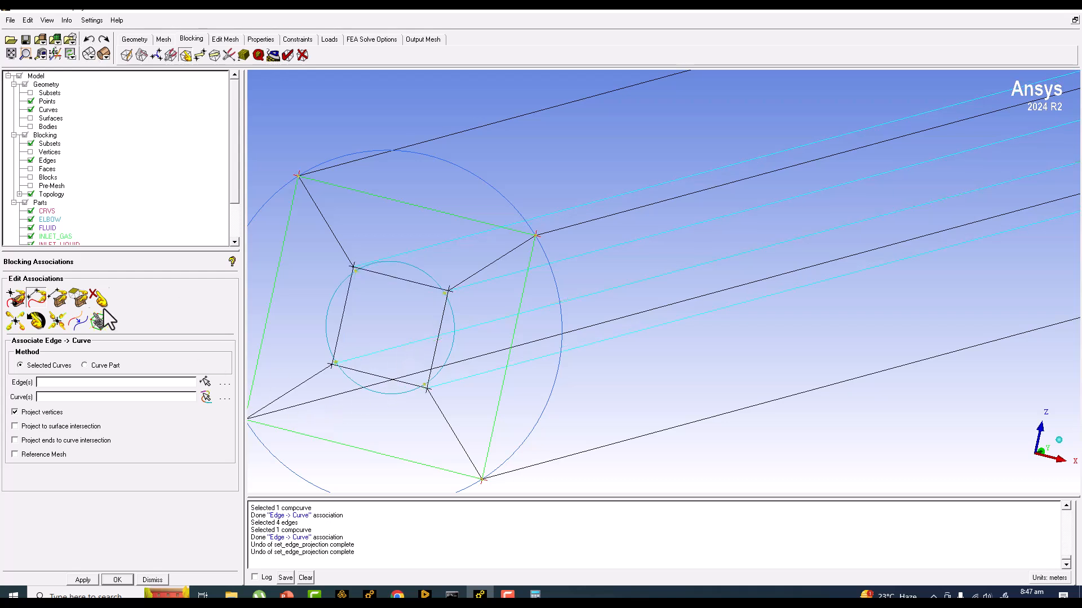
Associate only the four inner O-grid edges on the gas inlet's end face with the inner circle.
{"action": "left_click", "coordinate": [43, 302]}
{"action": "left_click_drag", "start_coordinate": [318, 257], "coordinate": [473, 411]}
{"action": "middle_click", "coordinate": [447, 362]}
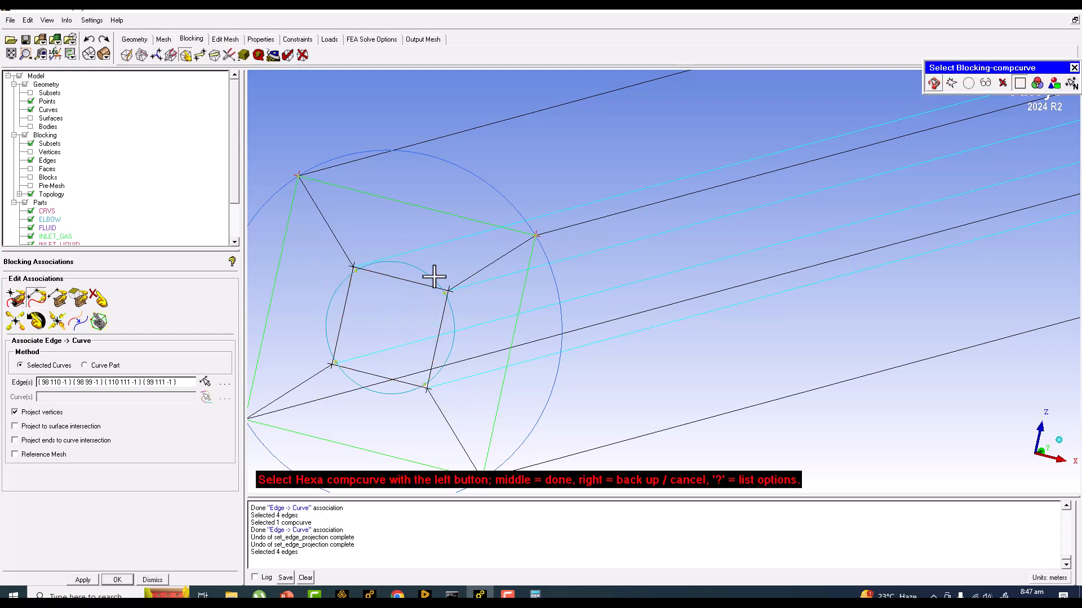
{"action": "left_click", "coordinate": [418, 280]}
{"action": "middle_click", "coordinate": [416, 282]}
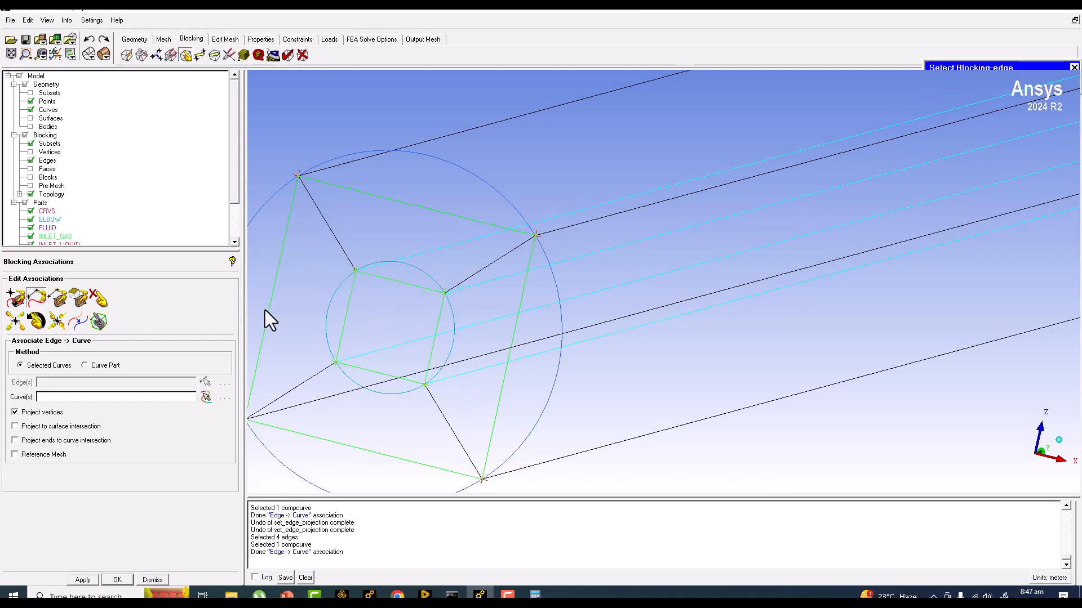
Associate the four inner O-grid vertices on the gas inlet's end face with the inner circle's points.
{"action": "left_click", "coordinate": [15, 299]}
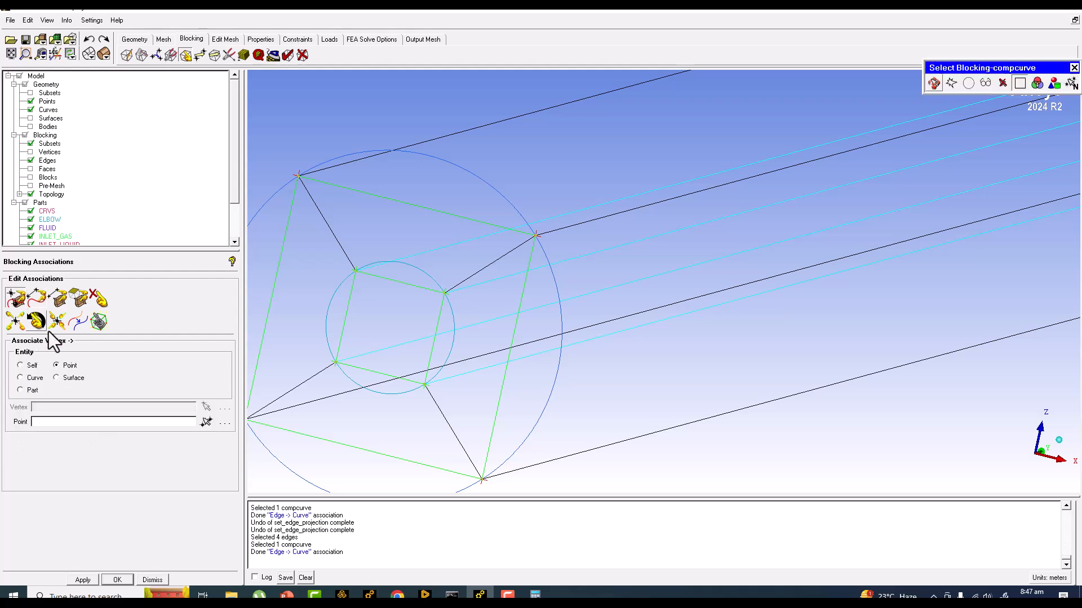
{"action": "left_click", "coordinate": [350, 280]}
{"action": "left_click", "coordinate": [349, 282]}
{"action": "left_click", "coordinate": [443, 294]}
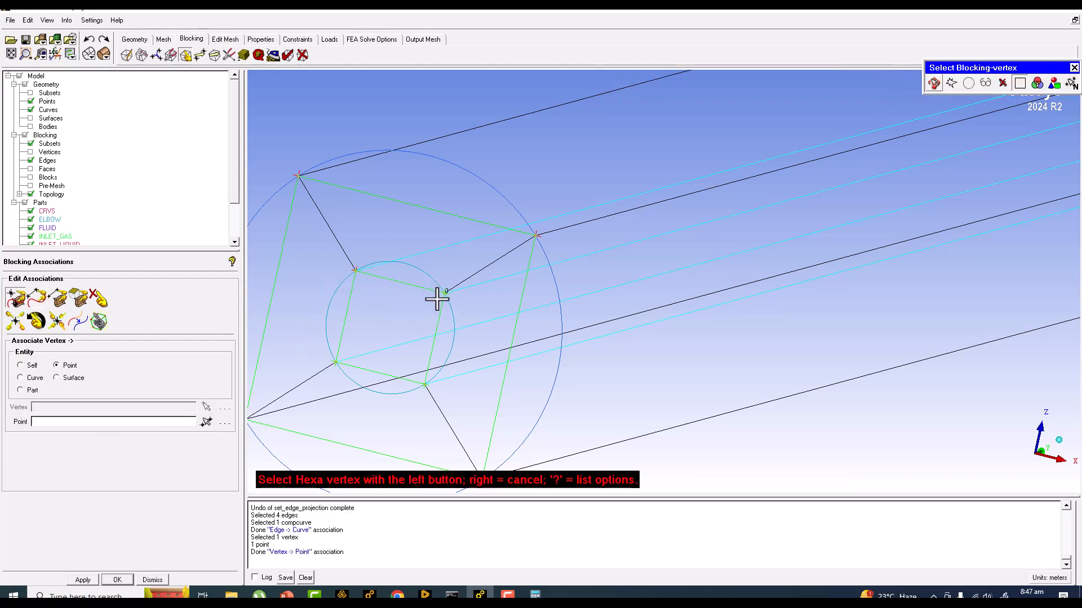
{"action": "left_click", "coordinate": [446, 294]}
{"action": "left_click", "coordinate": [337, 363]}
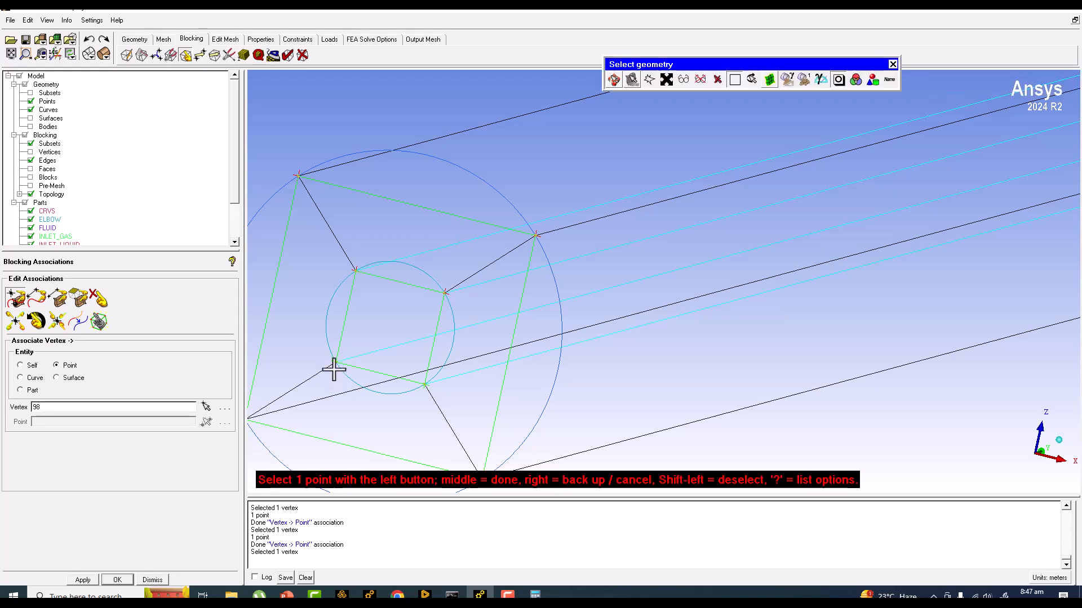
{"action": "left_click", "coordinate": [337, 364]}
{"action": "left_click", "coordinate": [426, 384]}
{"action": "middle_click", "coordinate": [422, 381]}
Open the edge meshing parameters for a radial O-grid edge on the gas inlet's end face and start editing its node count.
{"action": "left_click", "coordinate": [242, 55]}
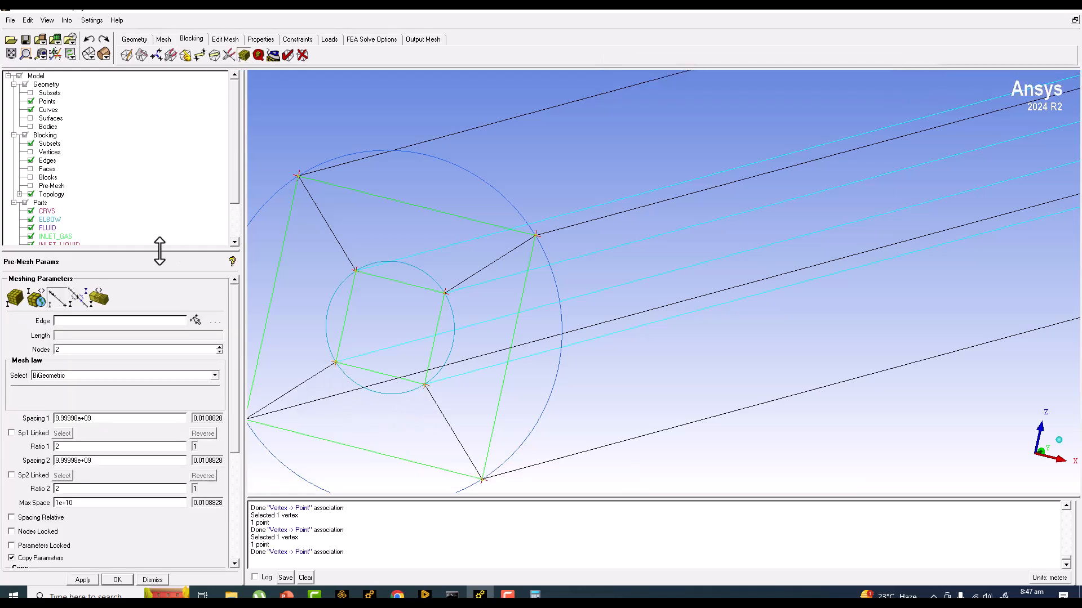
{"action": "left_click", "coordinate": [55, 296]}
{"action": "left_click", "coordinate": [335, 234]}
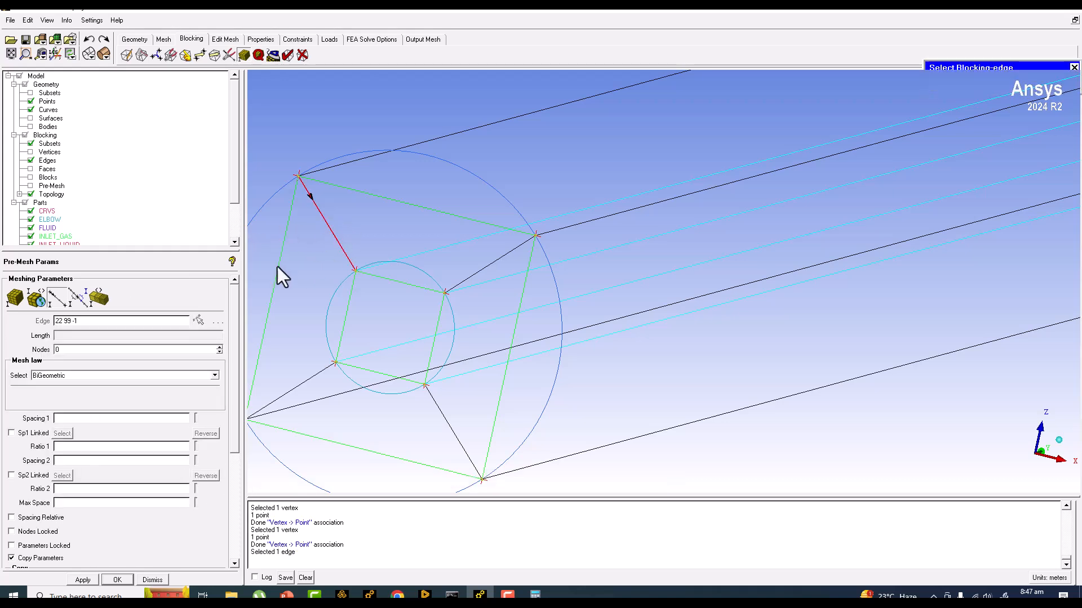
{"action": "left_click_drag", "start_coordinate": [84, 349], "coordinate": [12, 350]}
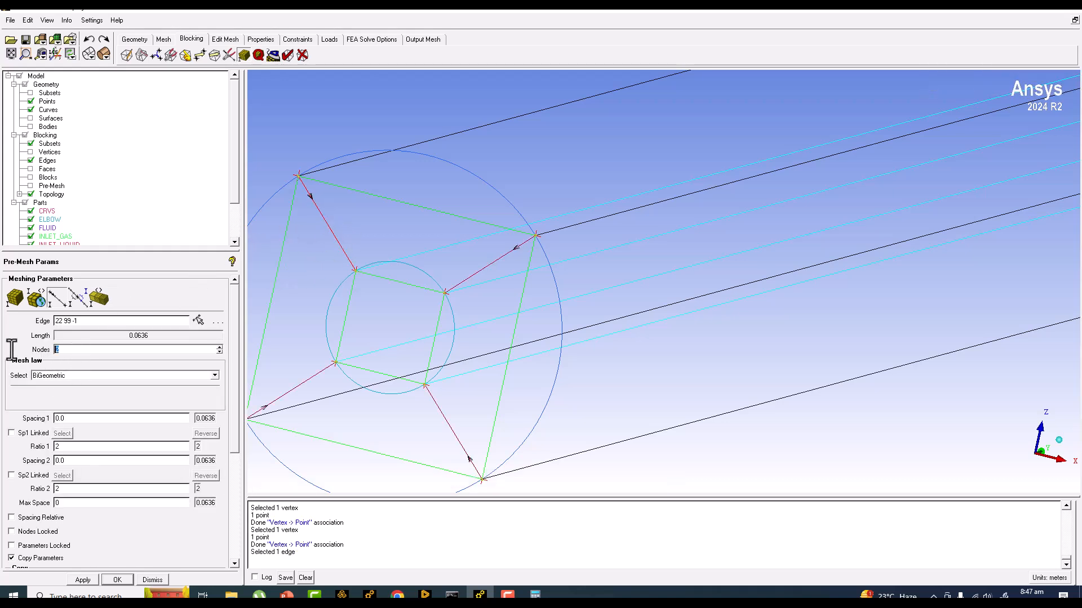
Set the selected radial O-grid edge to 30 nodes, with both spacings 0.005 and both ratios 1.1.
{"action": "type", "text": "30"}
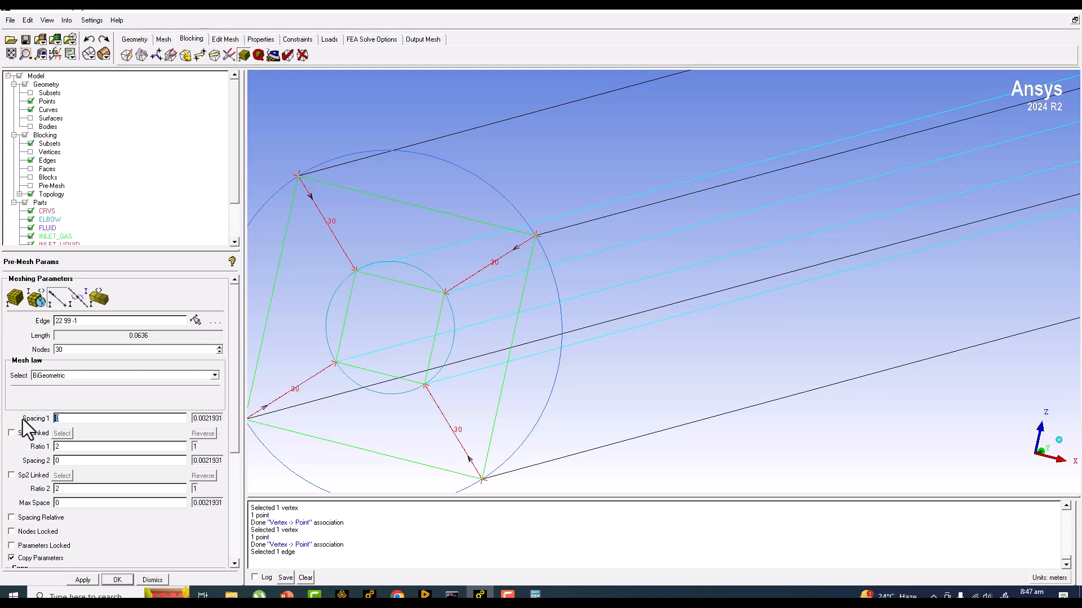
{"action": "left_click_drag", "start_coordinate": [78, 444], "coordinate": [11, 444]}
{"action": "type", "text": "1.1"}
{"action": "left_click_drag", "start_coordinate": [79, 462], "coordinate": [18, 461]}
{"action": "type", "text": "0.005"}
{"action": "left_click", "coordinate": [91, 581]}
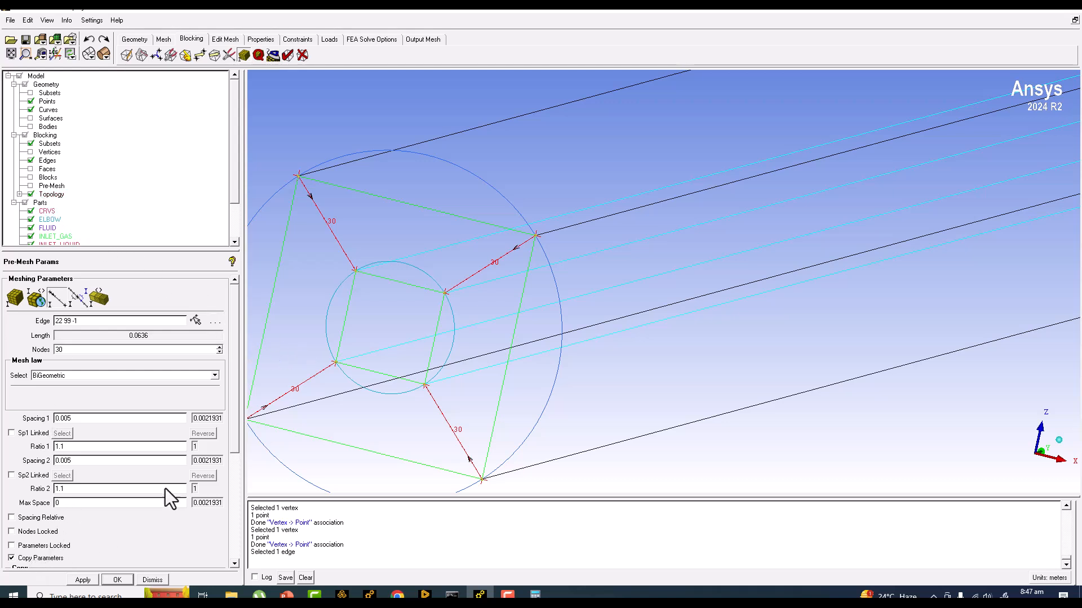
Display the recomputed pre-mesh on the pipe and save the project.
{"action": "scroll", "coordinate": [231, 445], "scroll_direction": "down", "scroll_amount": 2}
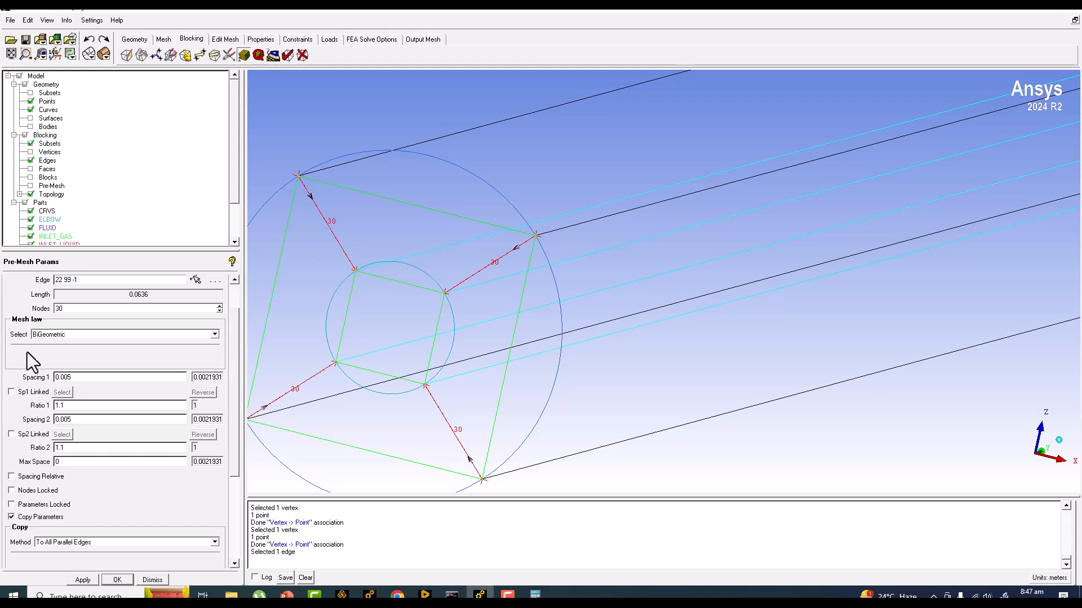
{"action": "left_click", "coordinate": [31, 186]}
{"action": "left_click", "coordinate": [434, 367]}
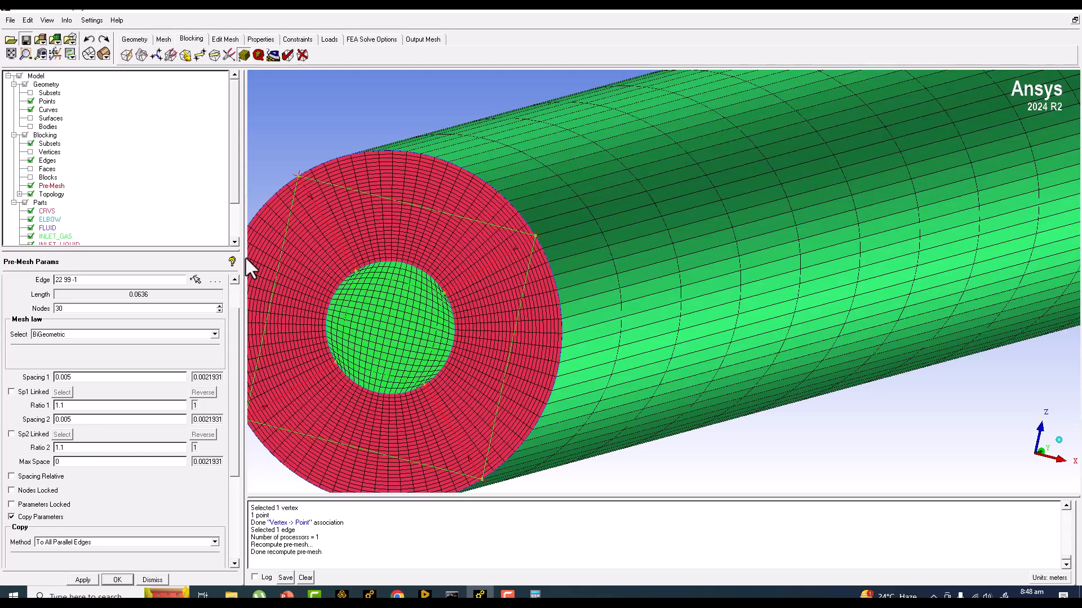
{"action": "key", "text": "ctrl+s"}
Change the radial edge to 40 nodes with both spacings set to 0.0005 and apply it.
{"action": "scroll", "coordinate": [382, 269], "scroll_direction": "up", "scroll_amount": 4}
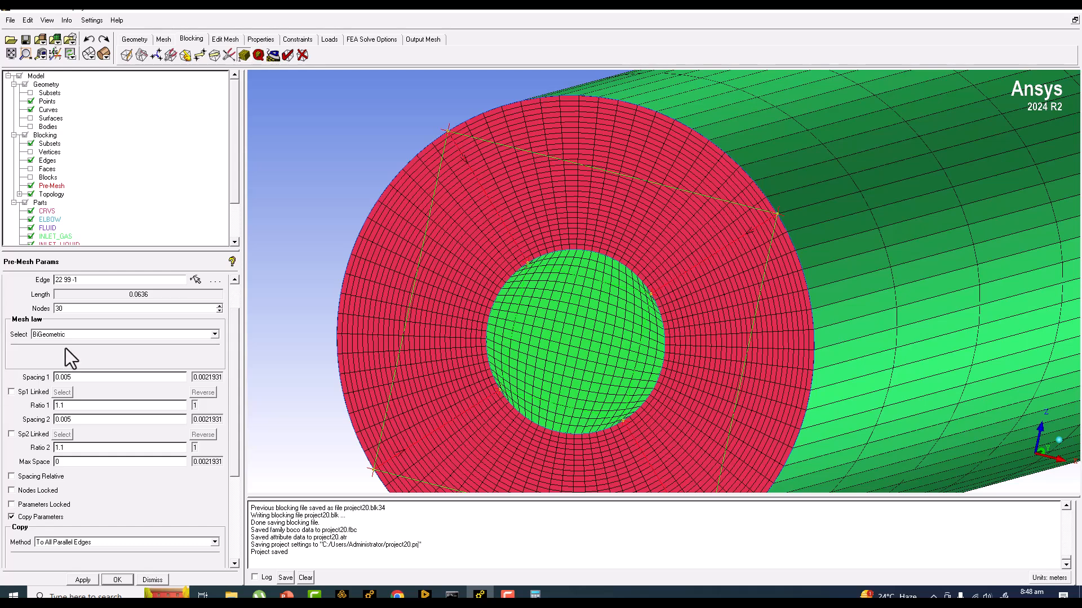
{"action": "scroll", "coordinate": [235, 391], "scroll_direction": "up", "scroll_amount": 2}
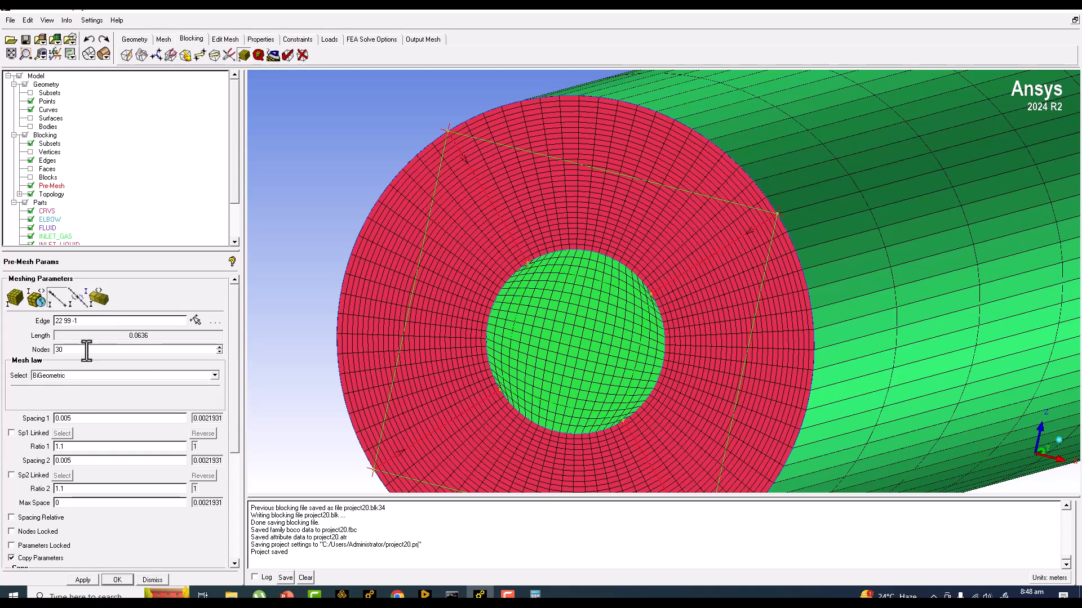
{"action": "left_click", "coordinate": [62, 418]}
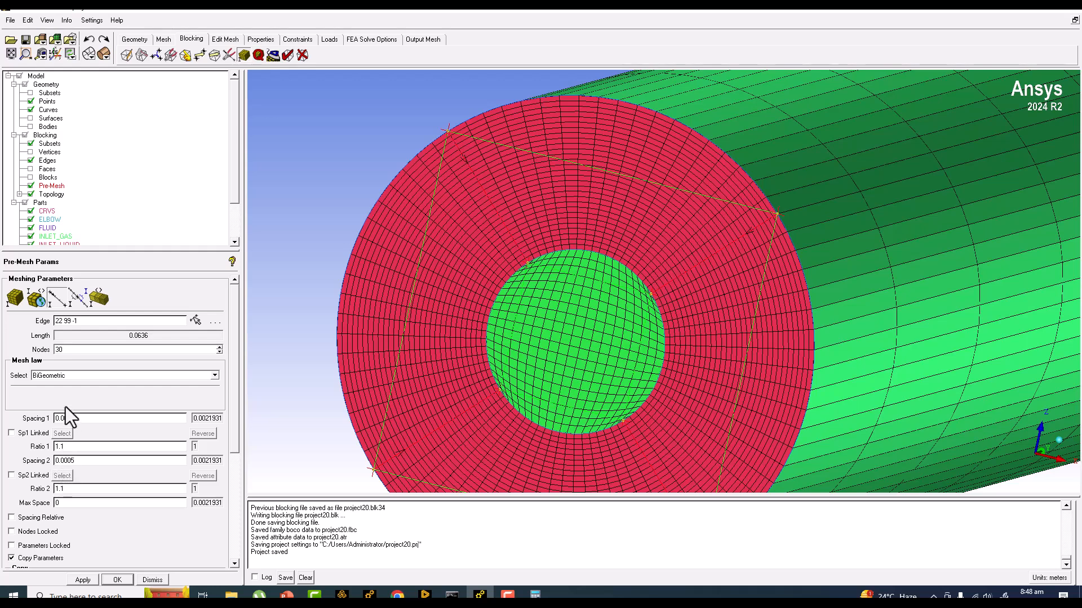
{"action": "left_click_drag", "start_coordinate": [65, 349], "coordinate": [27, 349]}
{"action": "type", "text": "40"}
{"action": "left_click", "coordinate": [83, 580]}
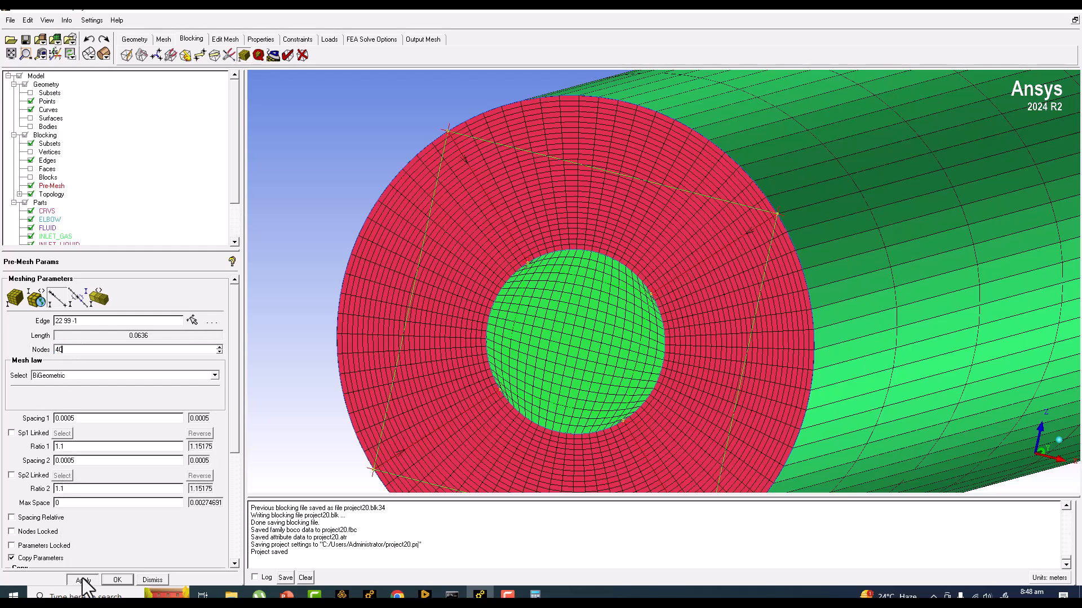
Recompute the pre-mesh and inspect the cell spacing around the inner core at the inlet face.
{"action": "right_click", "coordinate": [45, 181]}
{"action": "right_click", "coordinate": [40, 188]}
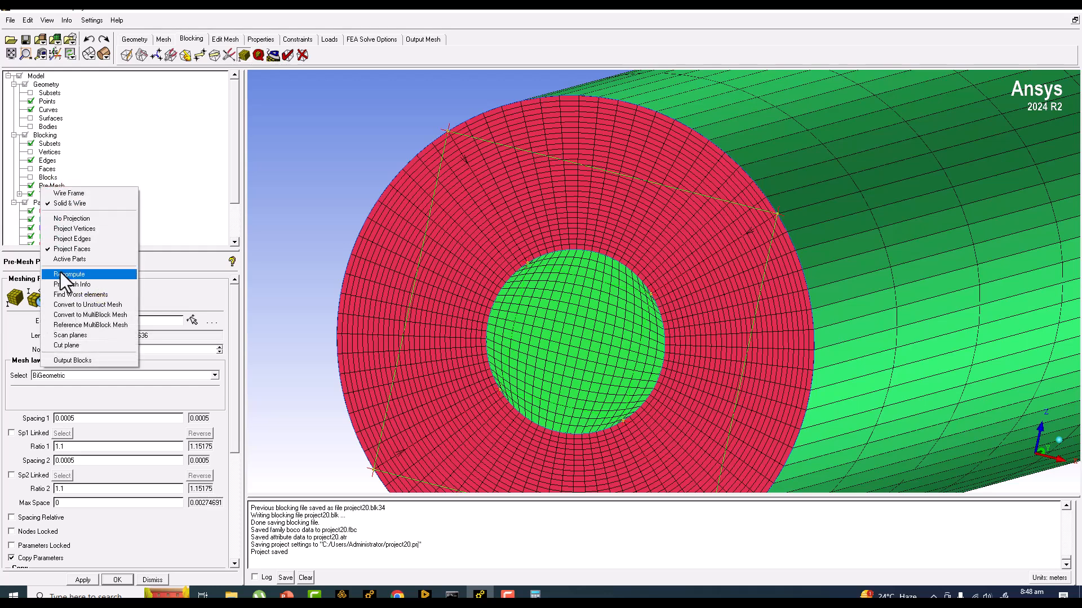
{"action": "left_click", "coordinate": [62, 274]}
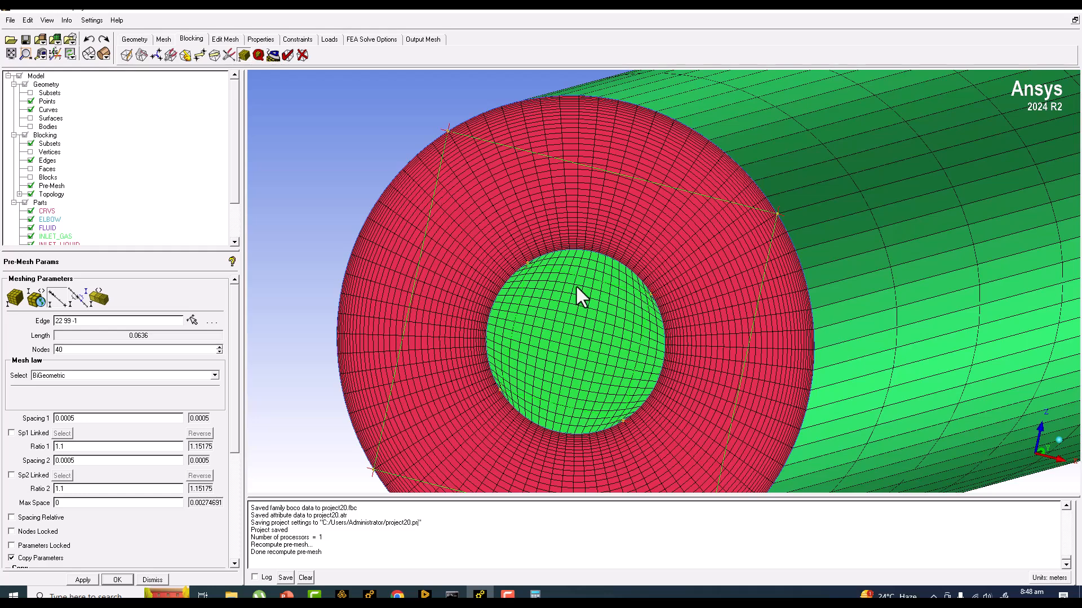
{"action": "scroll", "coordinate": [445, 265], "scroll_direction": "up", "scroll_amount": 5}
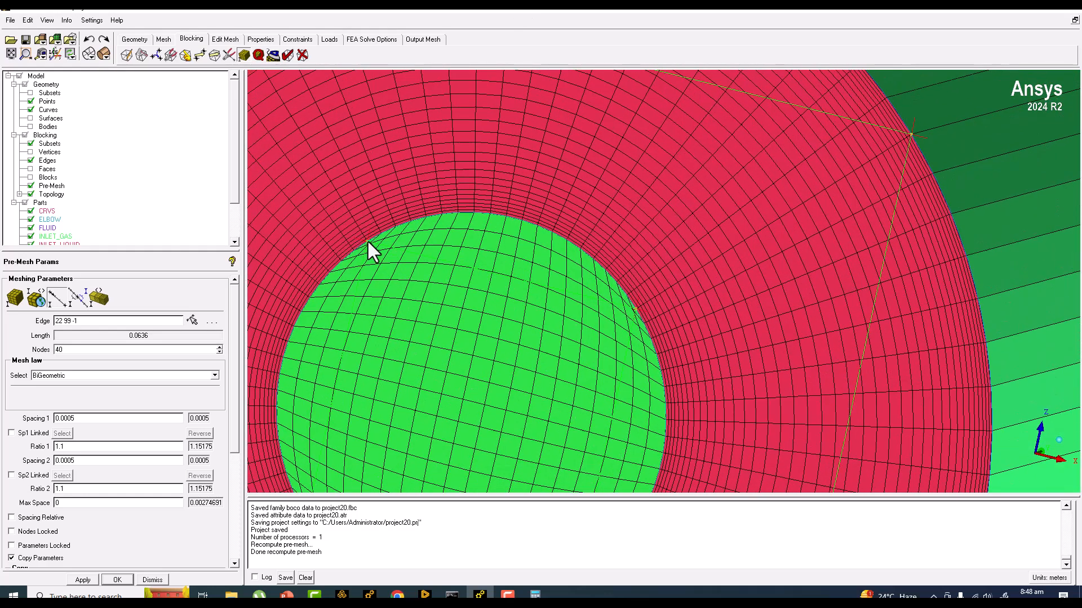
{"action": "scroll", "coordinate": [452, 225], "scroll_direction": "down", "scroll_amount": 5}
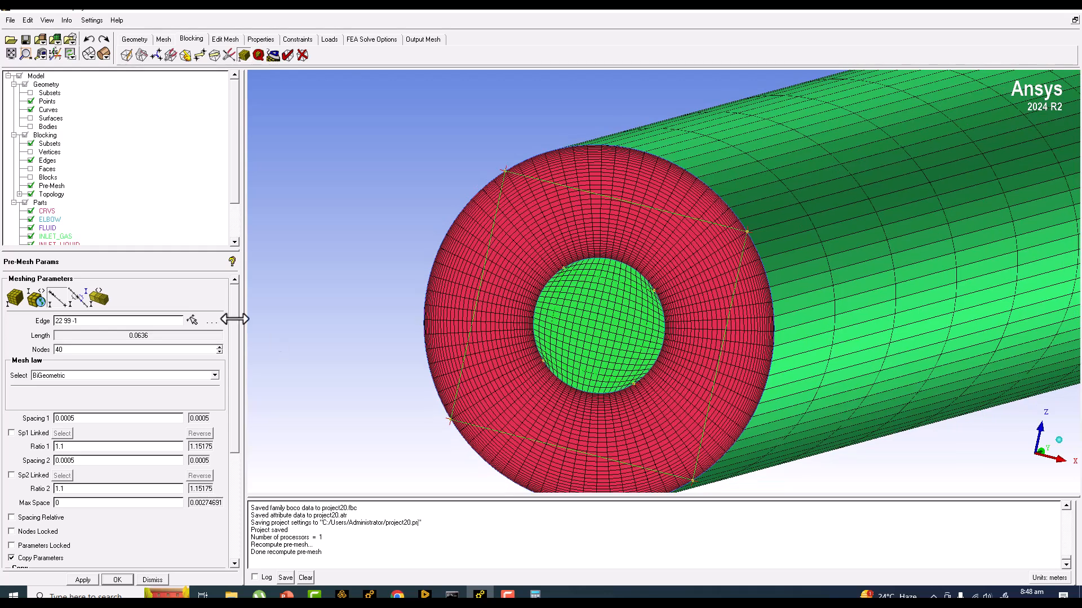
Hide the pre-mesh and examine the blocking edges around the elbow.
{"action": "left_click", "coordinate": [30, 186]}
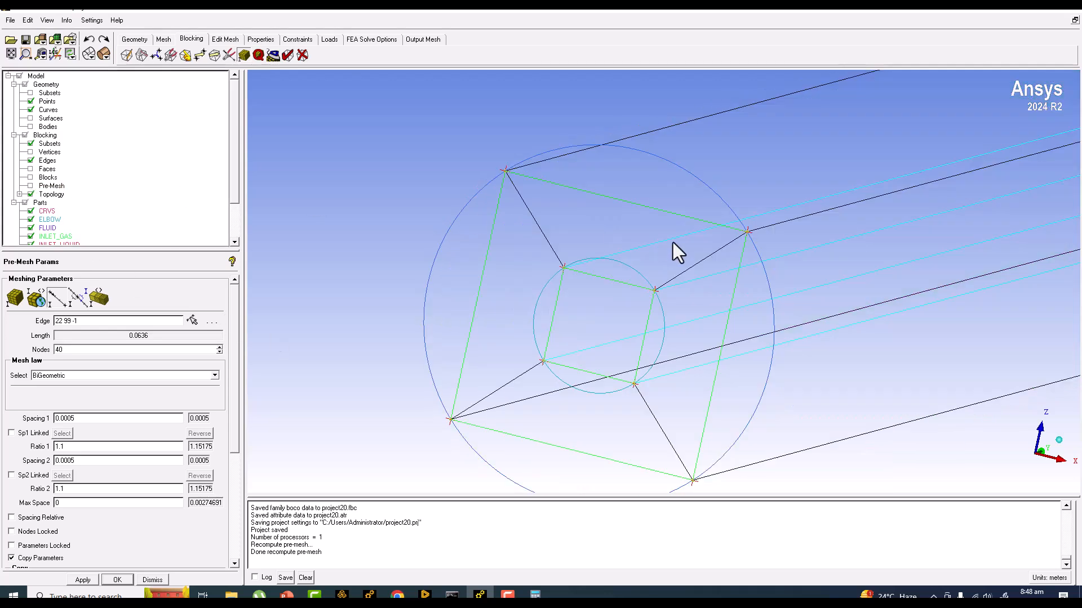
{"action": "scroll", "coordinate": [736, 400], "scroll_direction": "down", "scroll_amount": 8}
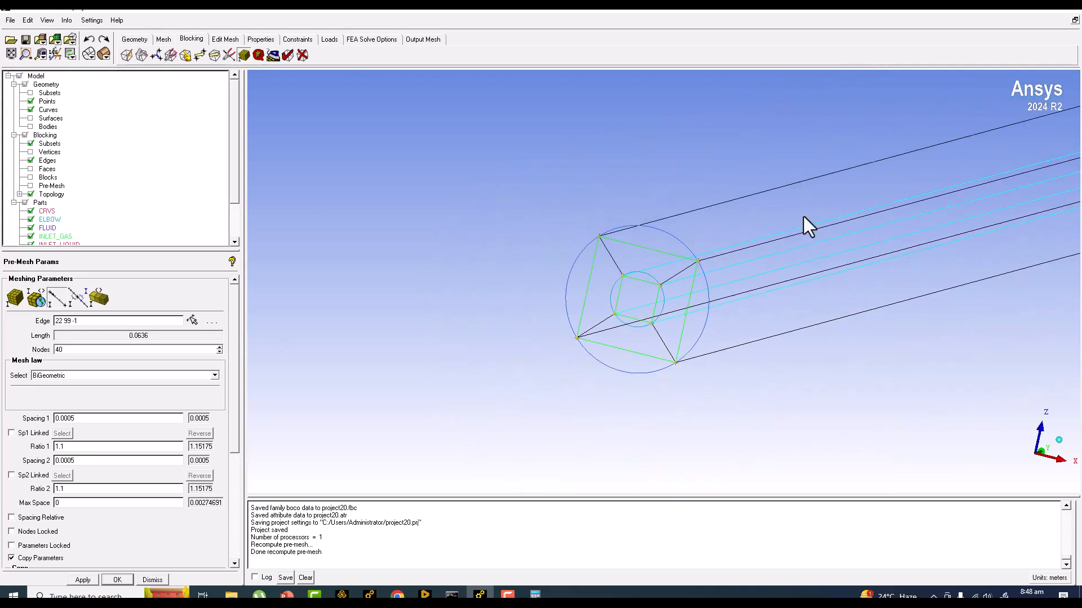
{"action": "middle_click_drag", "start_coordinate": [907, 299], "coordinate": [691, 313]}
{"action": "mouse_move", "coordinate": [913, 242]}
{"action": "middle_mouse_down"}
{"action": "mouse_move", "coordinate": [772, 267]}
{"action": "mouse_move", "coordinate": [624, 359]}
{"action": "middle_mouse_up"}
{"action": "middle_click_drag", "start_coordinate": [901, 172], "coordinate": [661, 239]}
{"action": "scroll", "coordinate": [662, 239], "scroll_direction": "up", "scroll_amount": 3}
{"action": "middle_click_drag", "start_coordinate": [629, 317], "coordinate": [391, 354]}
{"action": "scroll", "coordinate": [623, 217], "scroll_direction": "up", "scroll_amount": 5}
{"action": "middle_click_drag", "start_coordinate": [559, 269], "coordinate": [560, 215]}
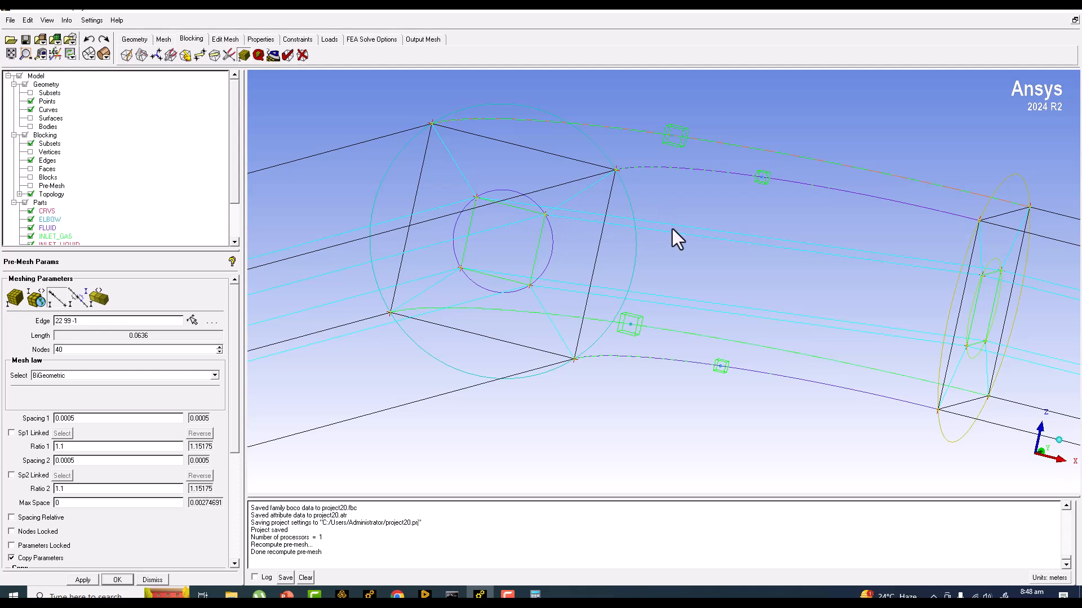
Try splitting an inner O-grid edge in the elbow using the Spline method.
{"action": "left_click", "coordinate": [229, 55]}
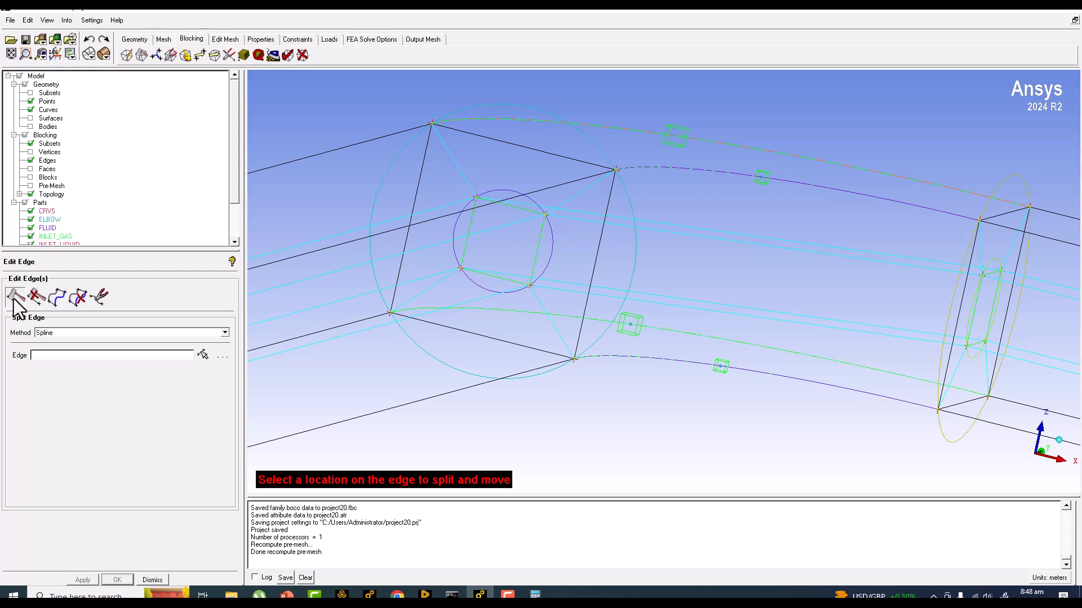
{"action": "middle_click", "coordinate": [704, 193]}
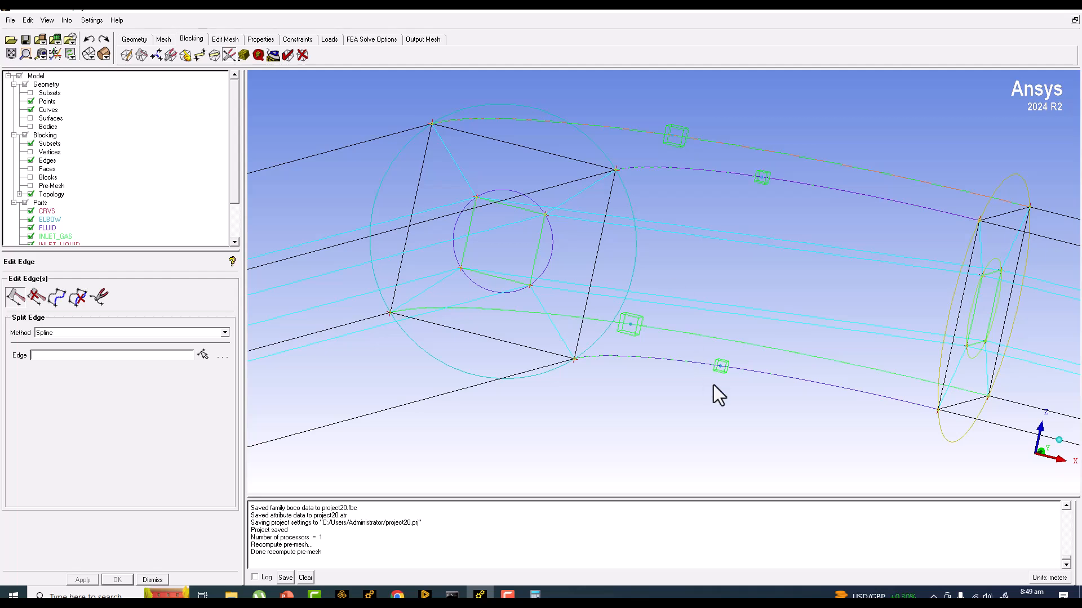
{"action": "left_click", "coordinate": [212, 356]}
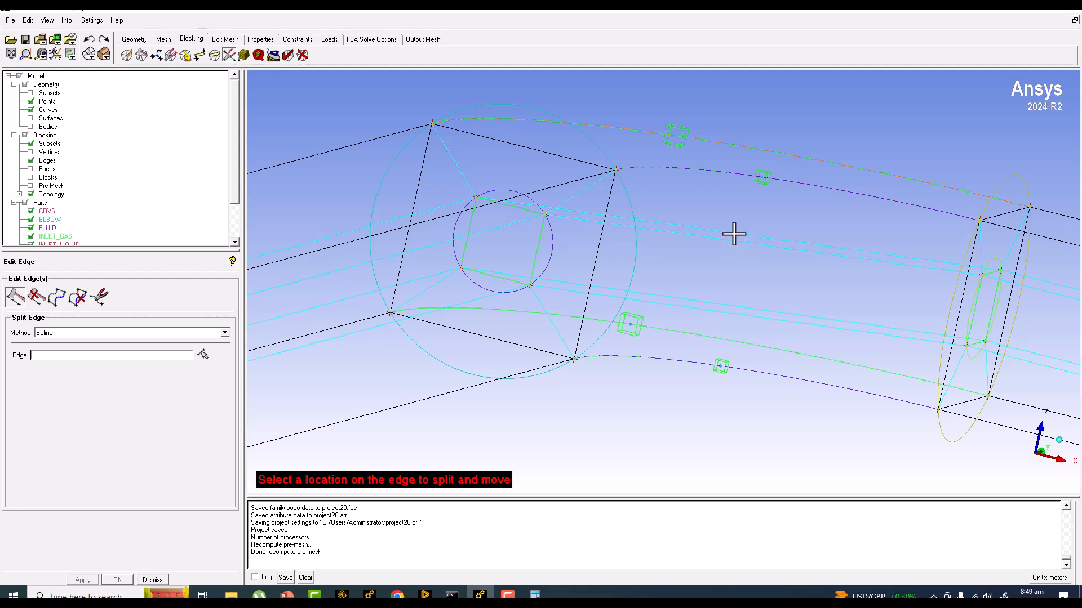
{"action": "middle_click", "coordinate": [679, 272]}
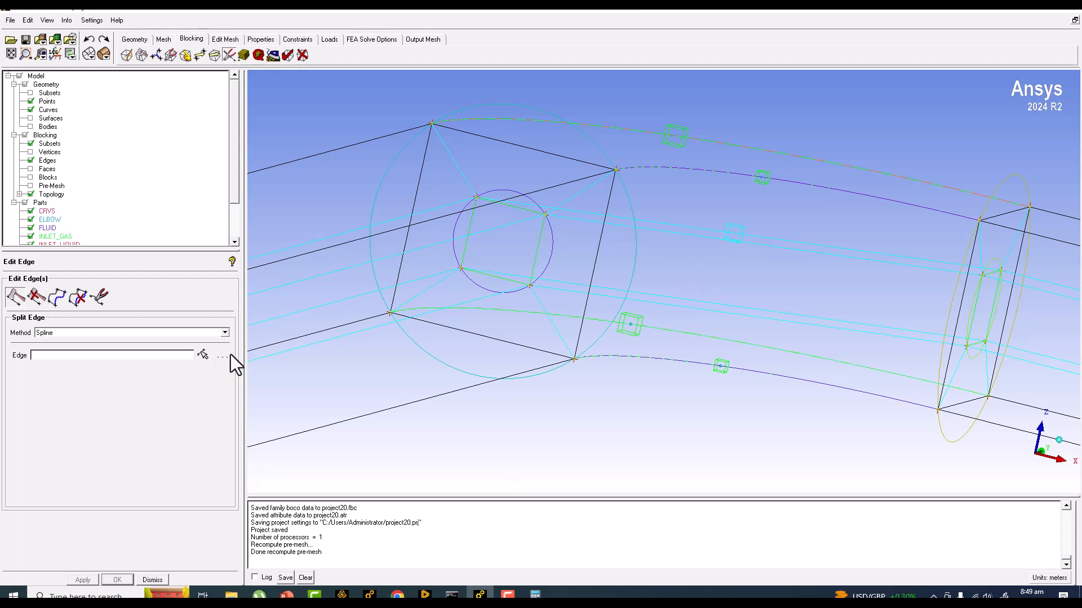
Remove all splits from the two upper inner edges in the elbow.
{"action": "left_click", "coordinate": [224, 334]}
{"action": "left_click", "coordinate": [34, 296]}
{"action": "left_click", "coordinate": [36, 296]}
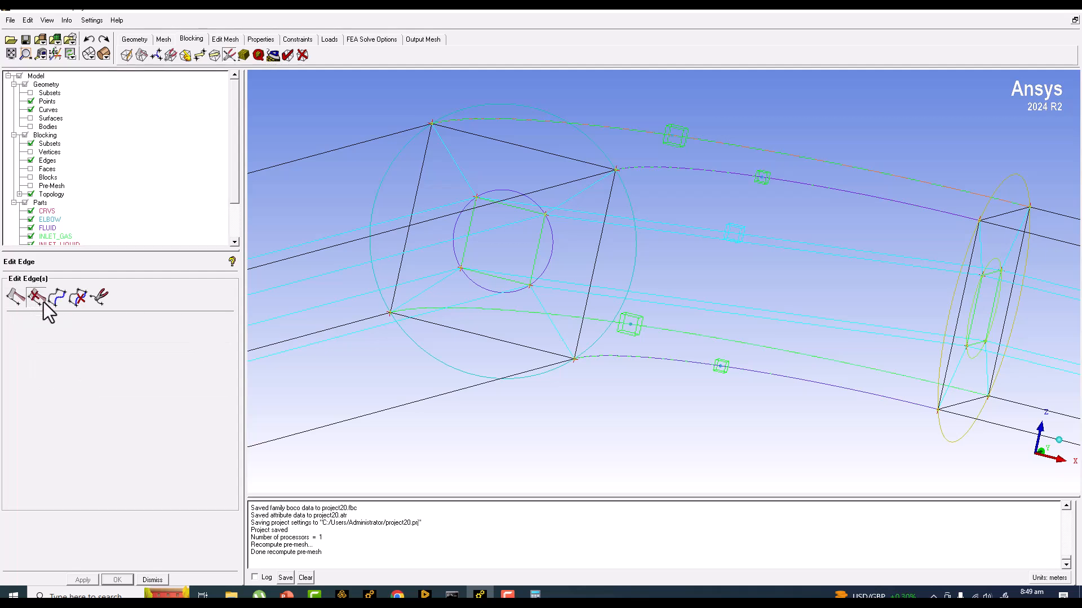
{"action": "left_click", "coordinate": [724, 238]}
{"action": "left_click", "coordinate": [712, 235]}
{"action": "middle_click", "coordinate": [693, 253]}
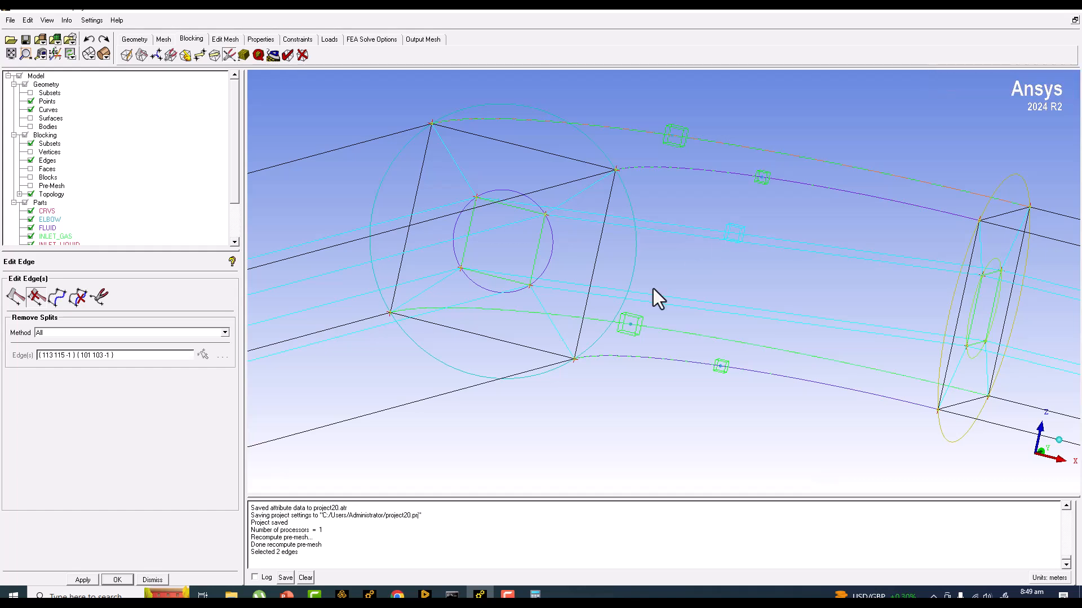
Link the shapes of the two upper inner elbow edges to their matching outer curved edges with factor 1.
{"action": "left_click", "coordinate": [59, 300]}
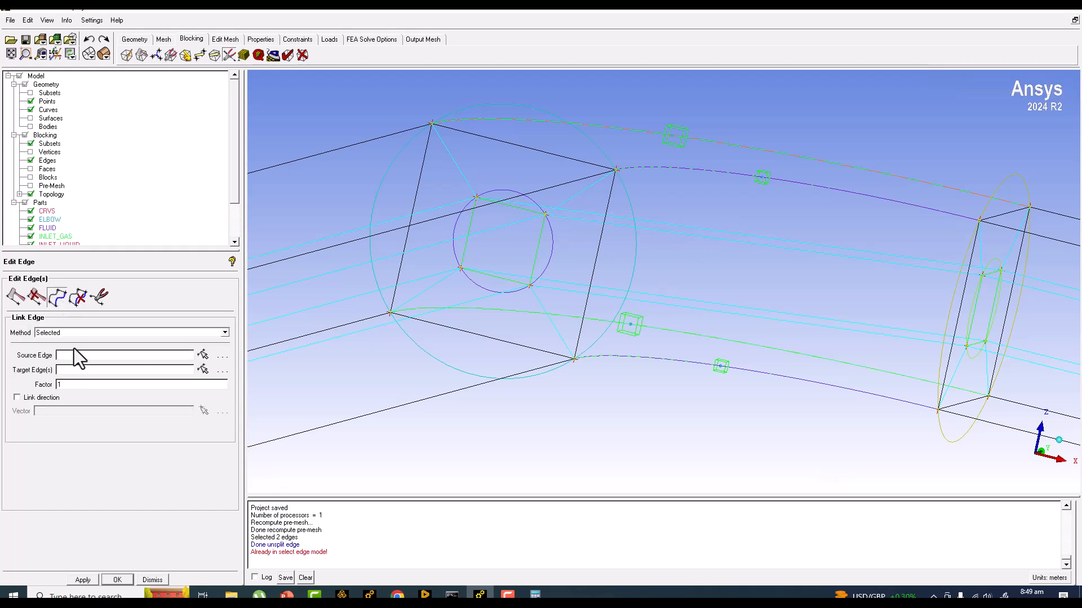
{"action": "left_click_drag", "start_coordinate": [84, 386], "coordinate": [49, 389]}
{"action": "left_click", "coordinate": [203, 355]}
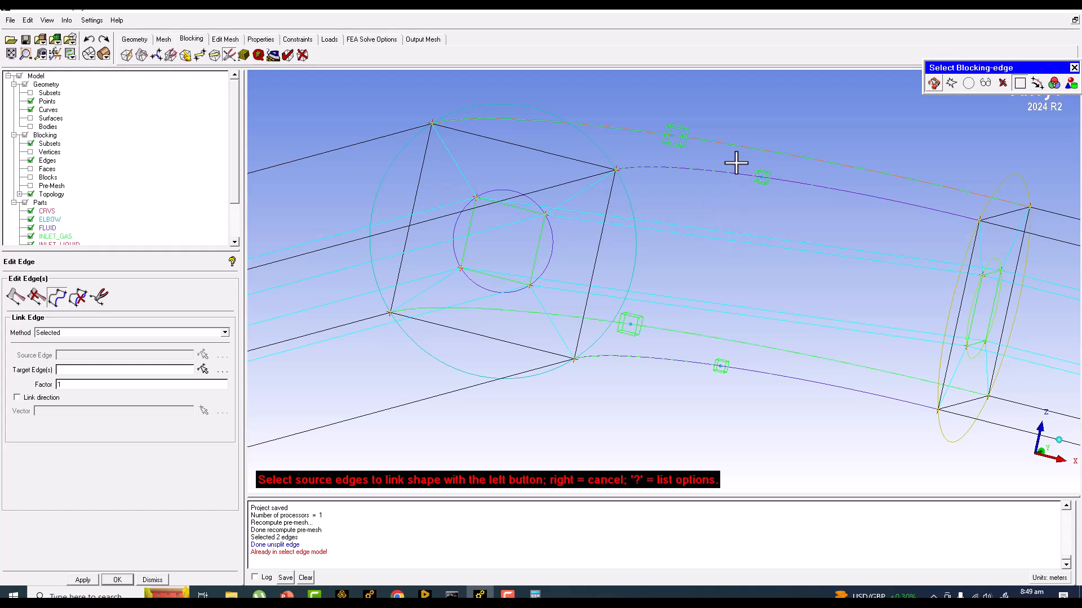
{"action": "left_click", "coordinate": [733, 146]}
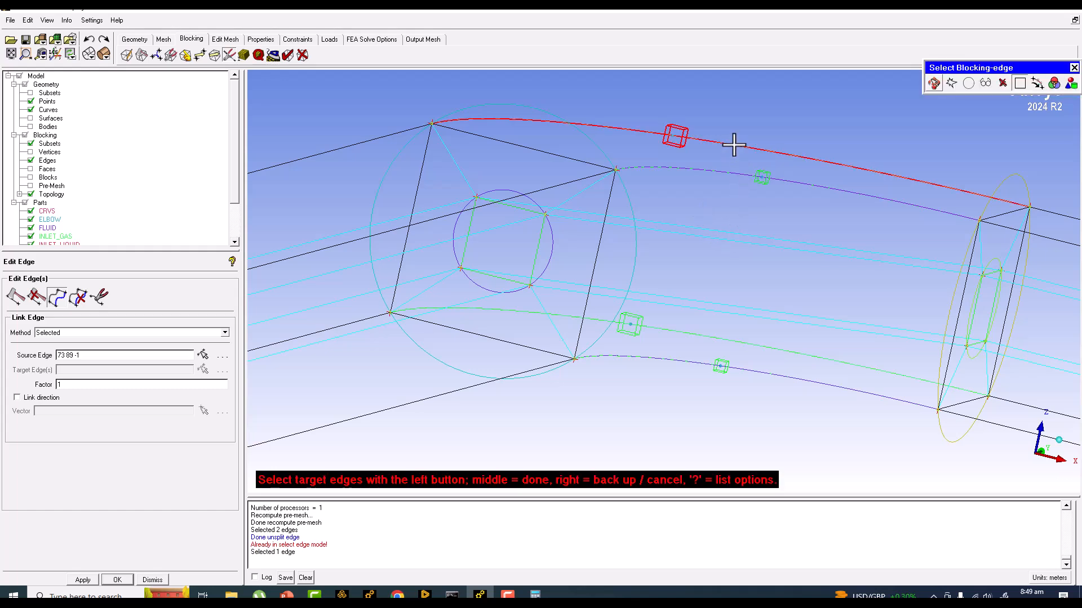
{"action": "left_click", "coordinate": [664, 222]}
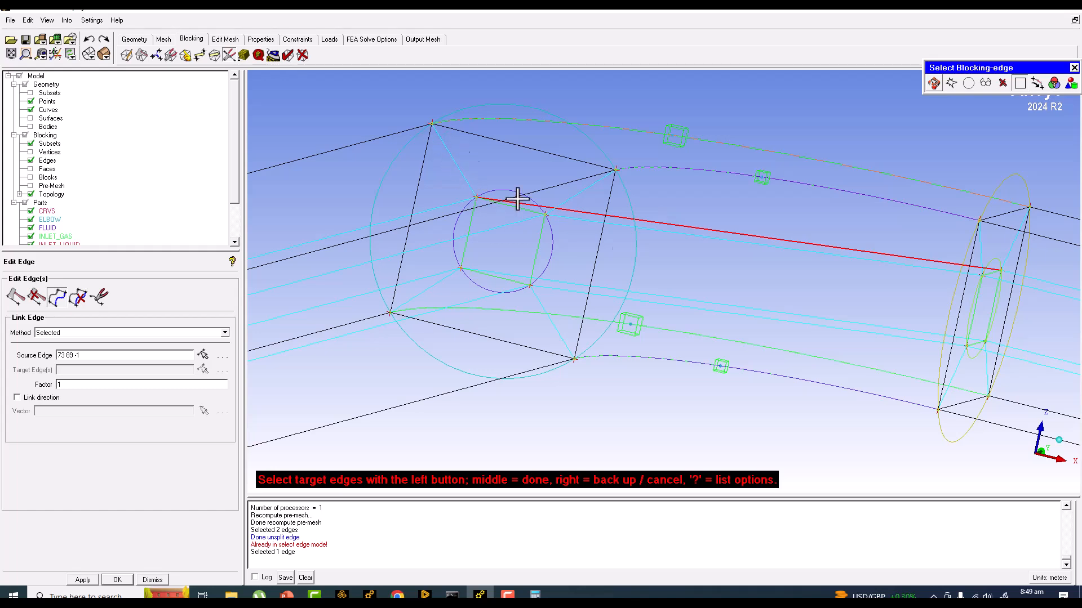
{"action": "middle_click", "coordinate": [775, 287]}
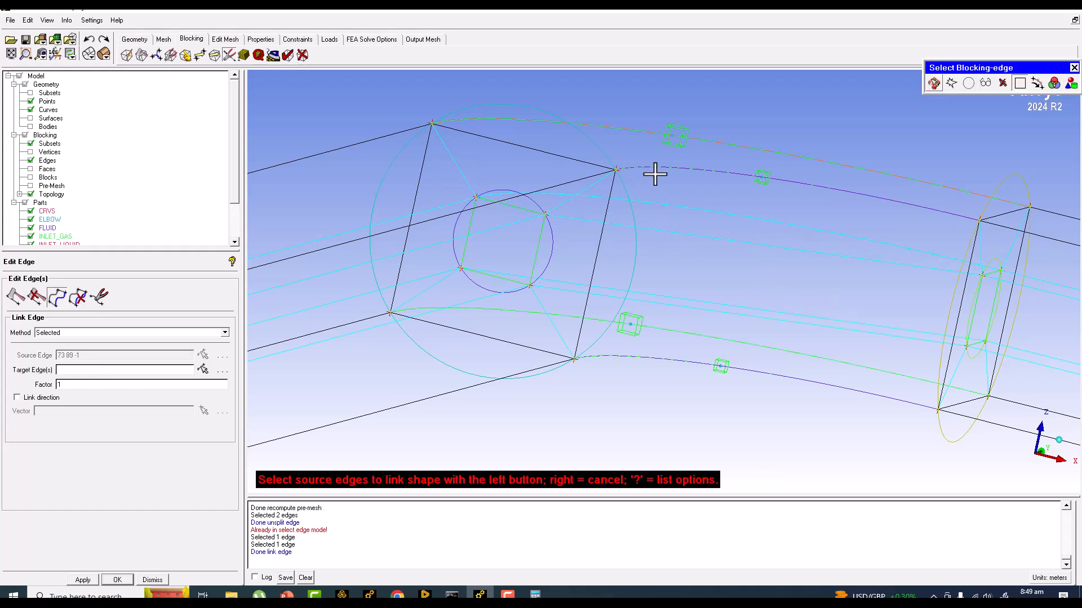
{"action": "left_click", "coordinate": [672, 169]}
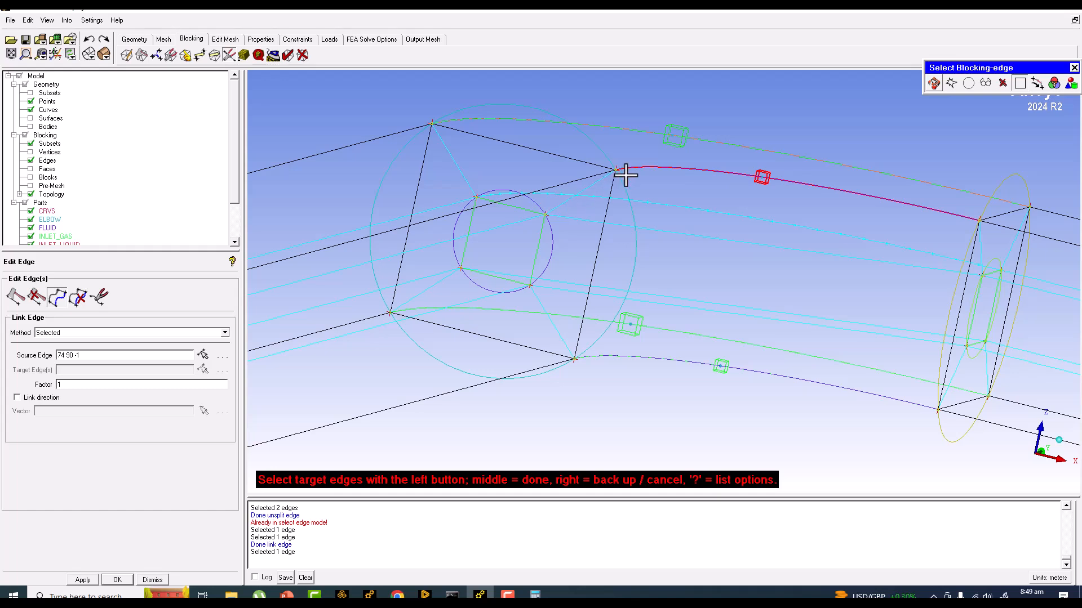
{"action": "left_click", "coordinate": [665, 234]}
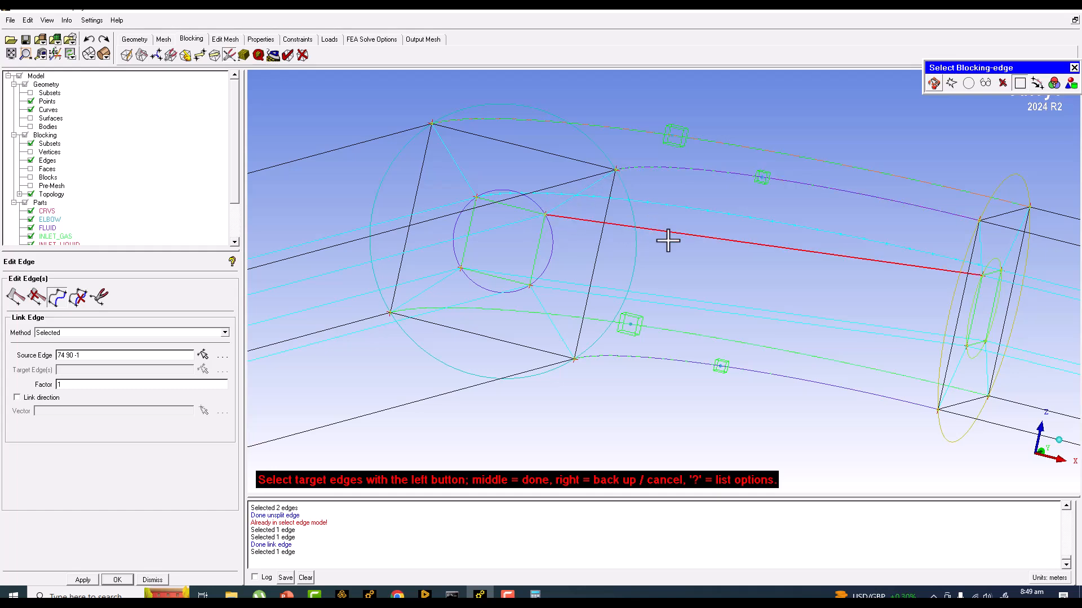
{"action": "middle_click", "coordinate": [659, 244]}
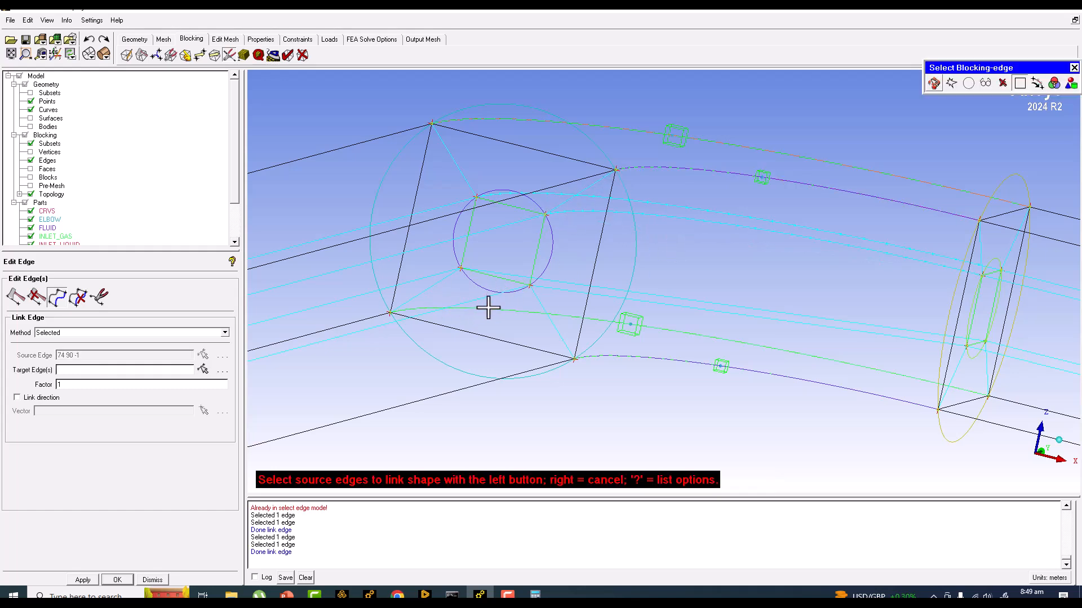
Link the shapes of the two lower inner elbow edges to their matching outer curved edges with factor 1.
{"action": "left_click", "coordinate": [507, 270]}
{"action": "middle_click", "coordinate": [508, 272]}
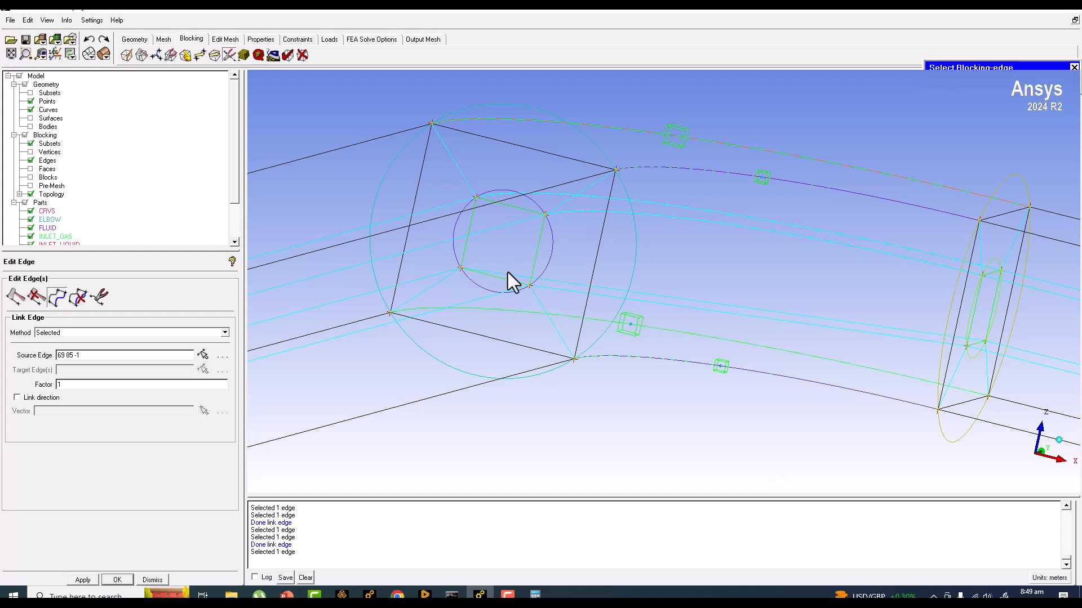
{"action": "left_click", "coordinate": [645, 361]}
{"action": "left_click", "coordinate": [656, 310]}
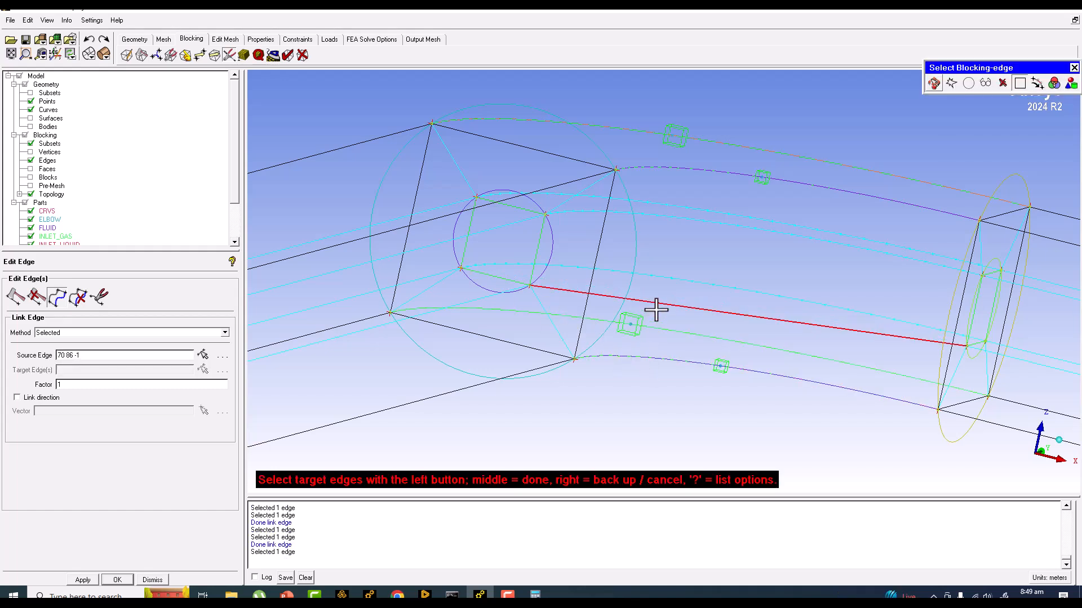
{"action": "middle_click", "coordinate": [656, 310]}
{"action": "middle_click", "coordinate": [657, 315]}
Examine the curvature of the linked inner edges through the elbow from several angles.
{"action": "right_click_drag", "start_coordinate": [709, 485], "coordinate": [716, 329]}
{"action": "mouse_move", "coordinate": [715, 329]}
{"action": "left_mouse_down"}
{"action": "mouse_move", "coordinate": [571, 334]}
{"action": "mouse_move", "coordinate": [874, 345]}
{"action": "mouse_move", "coordinate": [754, 292]}
{"action": "mouse_move", "coordinate": [720, 323]}
{"action": "left_mouse_up"}
{"action": "middle_click_drag", "start_coordinate": [929, 325], "coordinate": [479, 385]}
{"action": "scroll", "coordinate": [608, 227], "scroll_direction": "up", "scroll_amount": 5}
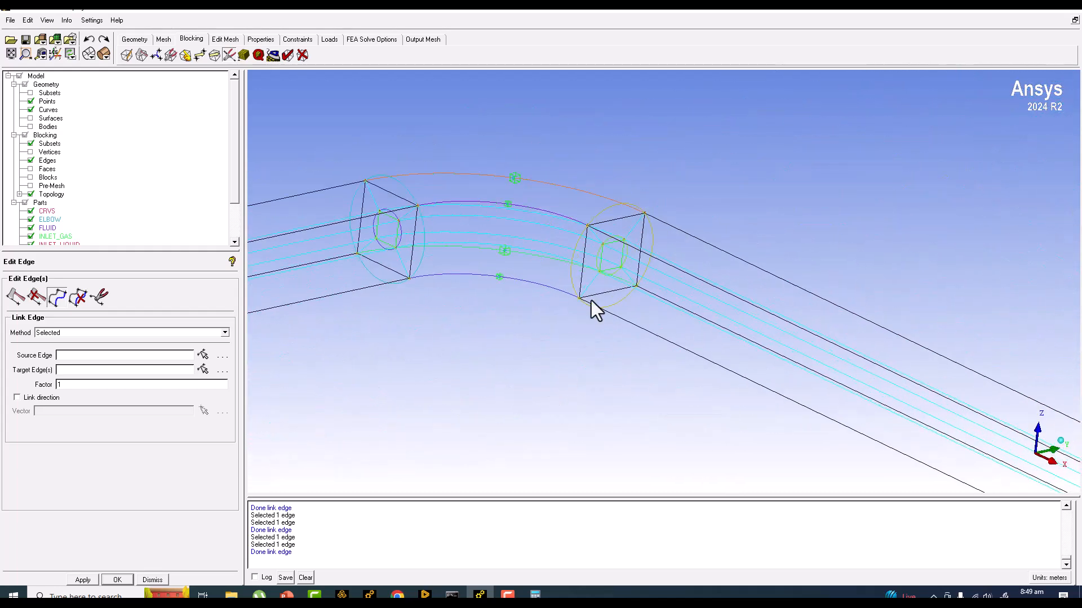
{"action": "middle_click_drag", "start_coordinate": [486, 221], "coordinate": [634, 257]}
{"action": "scroll", "coordinate": [614, 254], "scroll_direction": "up", "scroll_amount": 3}
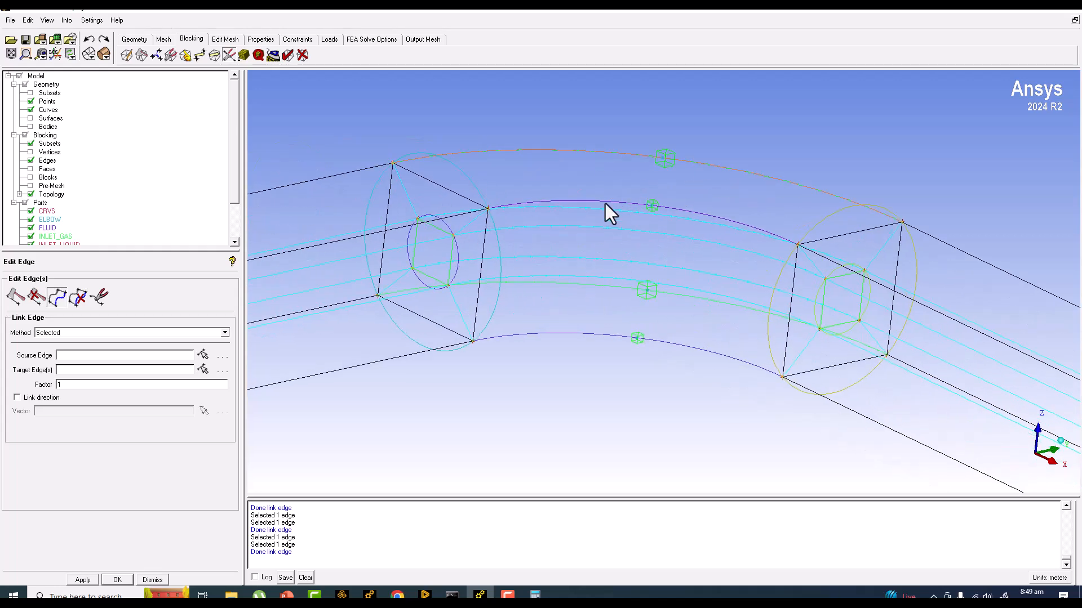
{"action": "scroll", "coordinate": [634, 418], "scroll_direction": "down", "scroll_amount": 15}
{"action": "left_click_drag", "start_coordinate": [671, 287], "coordinate": [699, 315]}
{"action": "middle_click_drag", "start_coordinate": [699, 316], "coordinate": [578, 574]}
{"action": "left_click_drag", "start_coordinate": [631, 291], "coordinate": [619, 404]}
{"action": "middle_click_drag", "start_coordinate": [652, 346], "coordinate": [570, 574]}
{"action": "middle_click_drag", "start_coordinate": [639, 243], "coordinate": [647, 381]}
{"action": "left_click_drag", "start_coordinate": [615, 214], "coordinate": [644, 220]}
{"action": "scroll", "coordinate": [660, 121], "scroll_direction": "up", "scroll_amount": 3}
{"action": "right_click_drag", "start_coordinate": [660, 121], "coordinate": [660, 87]}
{"action": "middle_click_drag", "start_coordinate": [607, 250], "coordinate": [684, 445]}
{"action": "right_click_drag", "start_coordinate": [641, 262], "coordinate": [644, 205]}
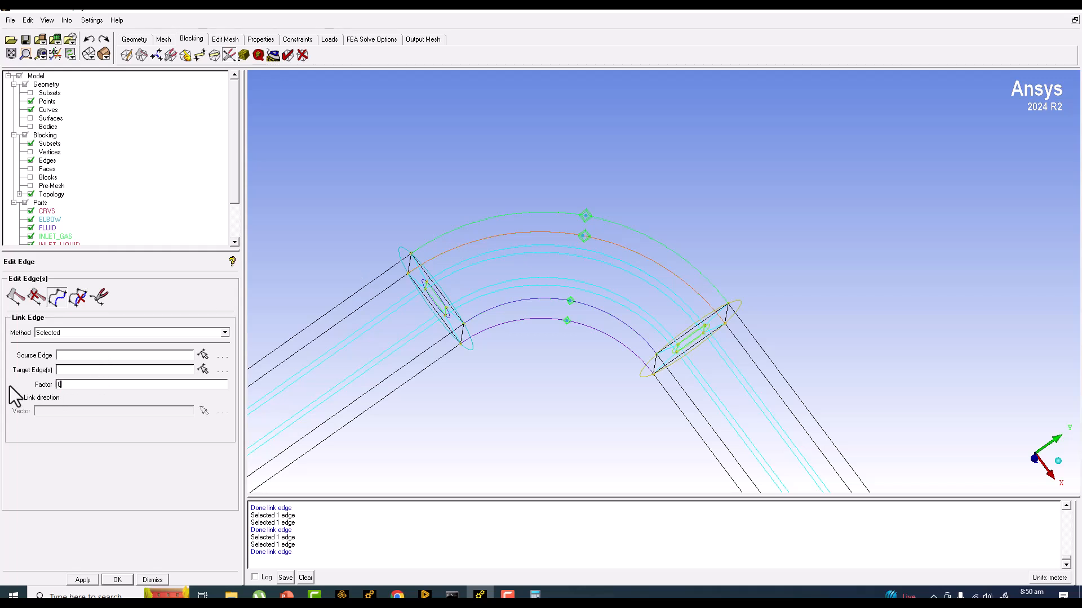
Try linking an upper inner elbow edge to its matching outer curved edge with factor 2, and undo the link.
{"action": "left_click_drag", "start_coordinate": [69, 386], "coordinate": [19, 388]}
{"action": "type", "text": "2"}
{"action": "left_click_drag", "start_coordinate": [418, 218], "coordinate": [587, 193]}
{"action": "middle_click_drag", "start_coordinate": [432, 306], "coordinate": [569, 201]}
{"action": "right_click_drag", "start_coordinate": [508, 239], "coordinate": [485, 231]}
{"action": "right_click_drag", "start_coordinate": [472, 319], "coordinate": [352, 269]}
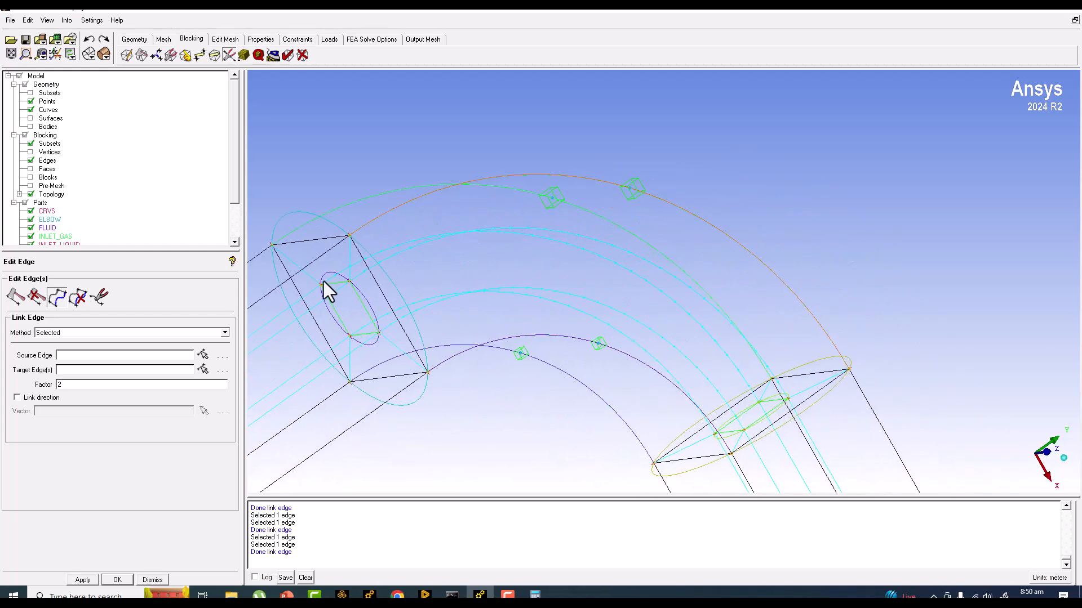
{"action": "left_click", "coordinate": [53, 300]}
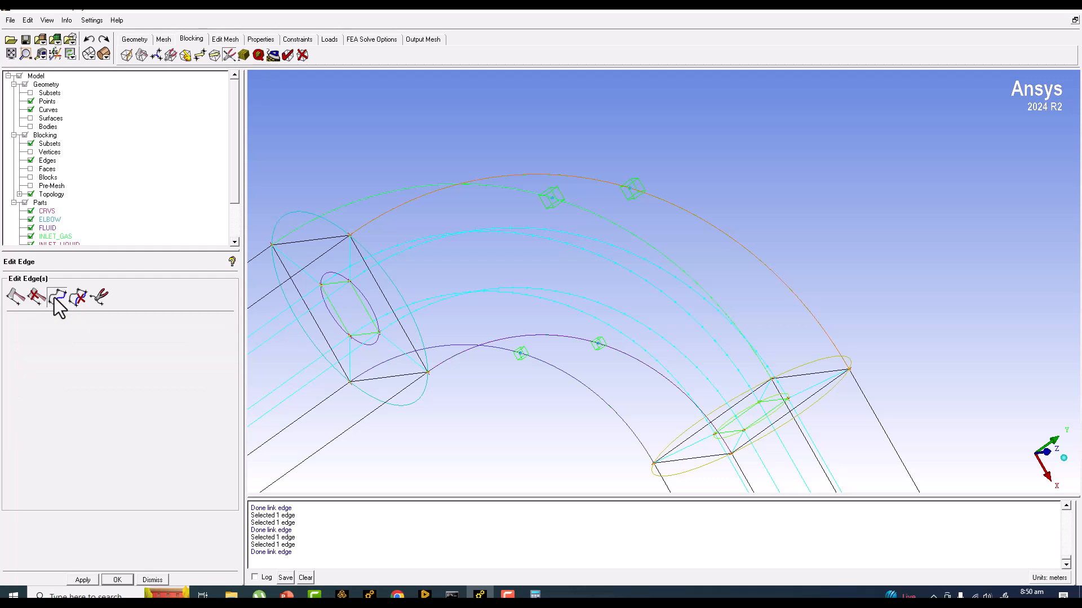
{"action": "left_click", "coordinate": [375, 221]}
{"action": "left_click", "coordinate": [386, 262]}
{"action": "middle_click", "coordinate": [418, 282]}
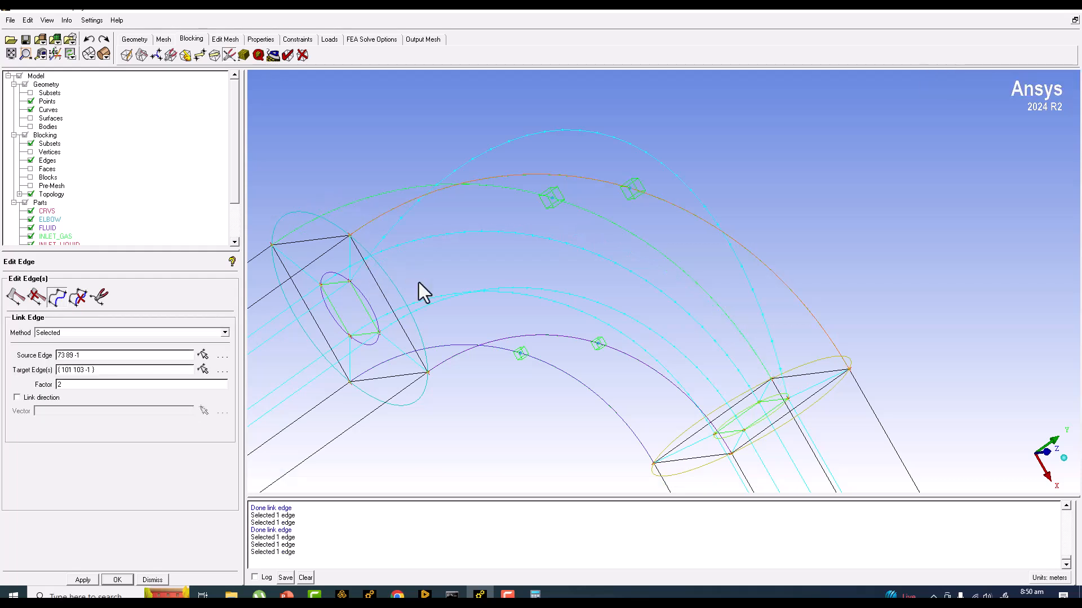
{"action": "right_click", "coordinate": [560, 267]}
{"action": "scroll", "coordinate": [551, 234], "scroll_direction": "down", "scroll_amount": 5}
{"action": "left_click_drag", "start_coordinate": [592, 354], "coordinate": [557, 211]}
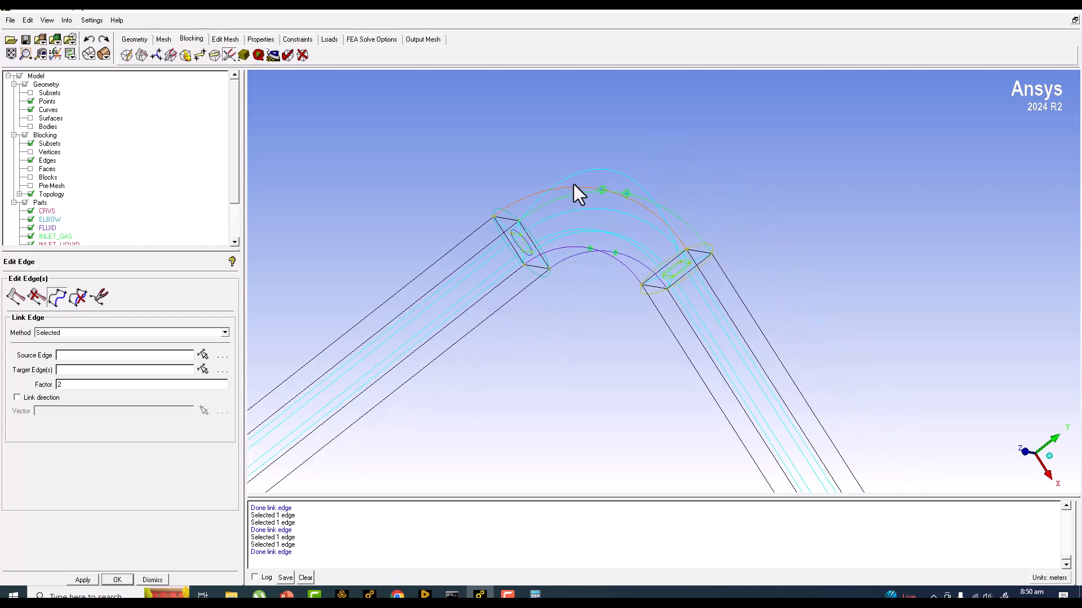
{"action": "left_click", "coordinate": [89, 39]}
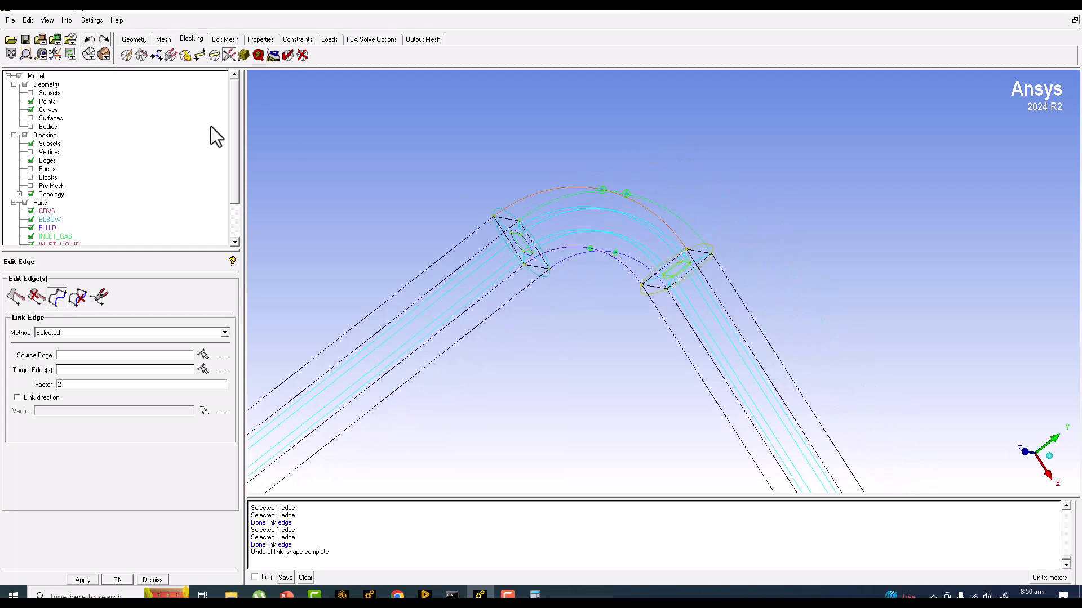
{"action": "left_click_drag", "start_coordinate": [432, 171], "coordinate": [483, 310]}
Save the project and recompute the pre-mesh for display.
{"action": "left_click", "coordinate": [22, 36]}
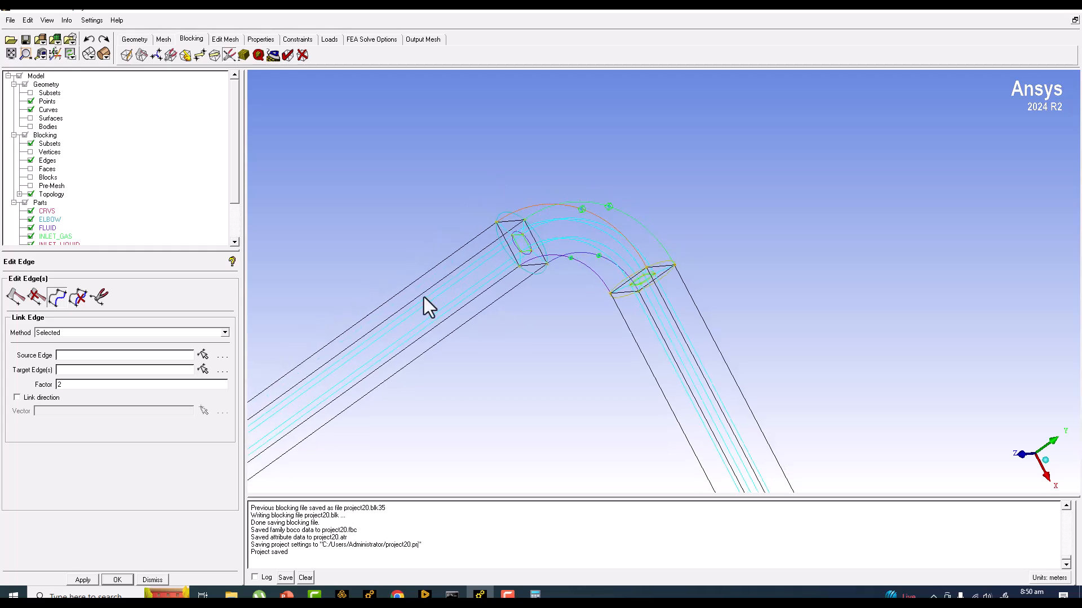
{"action": "left_click", "coordinate": [31, 186]}
{"action": "left_click", "coordinate": [441, 365]}
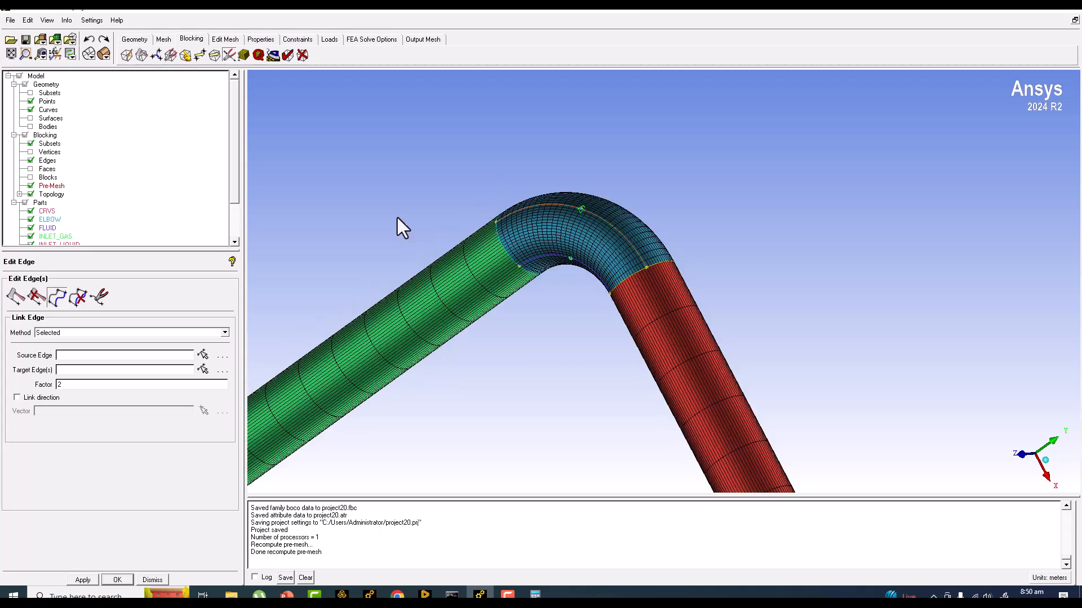
Hide the pre-mesh to show the blocking wireframe and save the project again.
{"action": "left_click", "coordinate": [30, 186]}
{"action": "scroll", "coordinate": [543, 256], "scroll_direction": "down", "scroll_amount": 10}
{"action": "left_click_drag", "start_coordinate": [571, 373], "coordinate": [543, 399]}
{"action": "scroll", "coordinate": [543, 398], "scroll_direction": "up", "scroll_amount": 4}
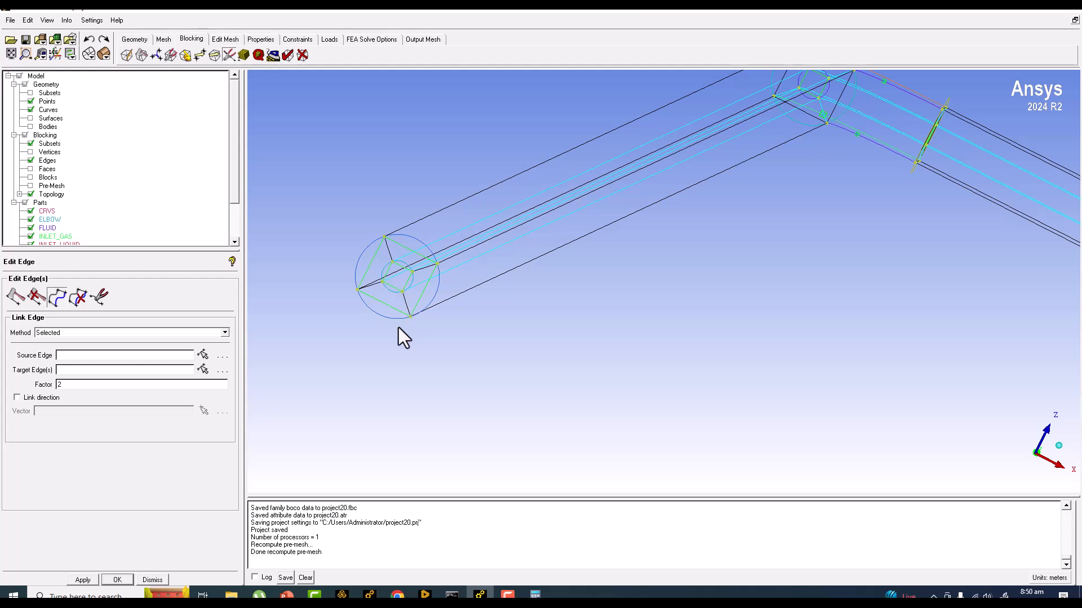
{"action": "scroll", "coordinate": [409, 333], "scroll_direction": "down", "scroll_amount": 2}
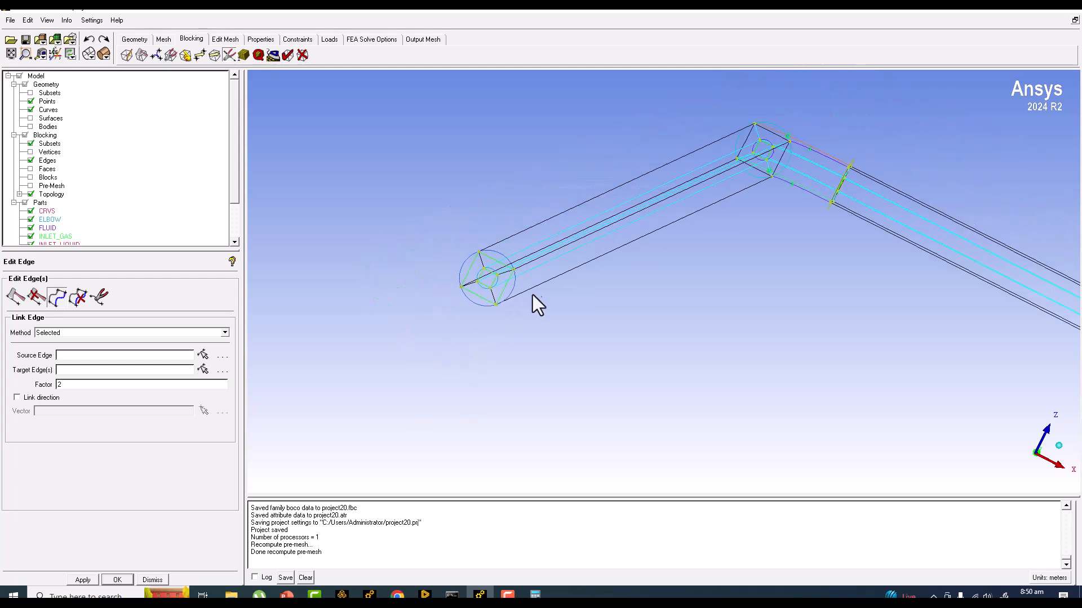
{"action": "left_click_drag", "start_coordinate": [542, 297], "coordinate": [458, 300]}
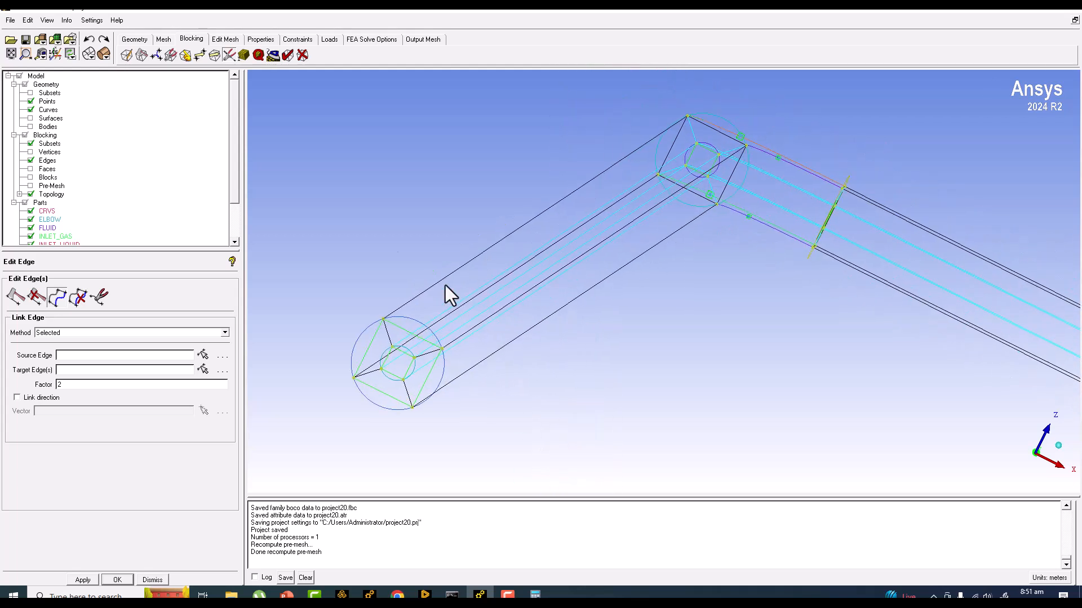
{"action": "left_click", "coordinate": [27, 42]}
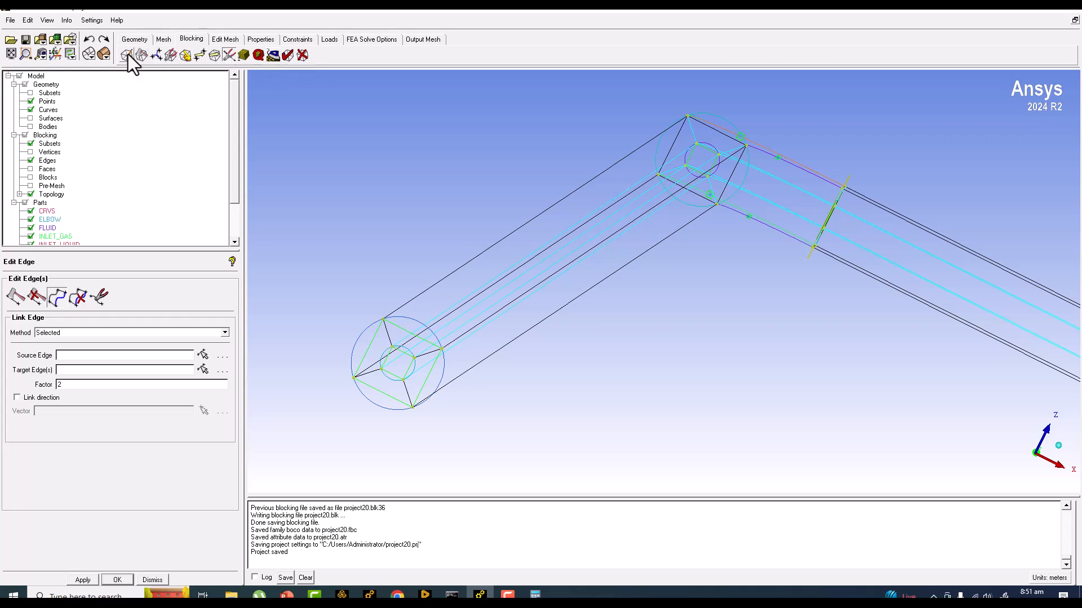
Use index control to restrict the displayed blocking to the inner core by setting the O3 minimum to 1.
{"action": "right_click", "coordinate": [46, 134]}
{"action": "left_click", "coordinate": [73, 140]}
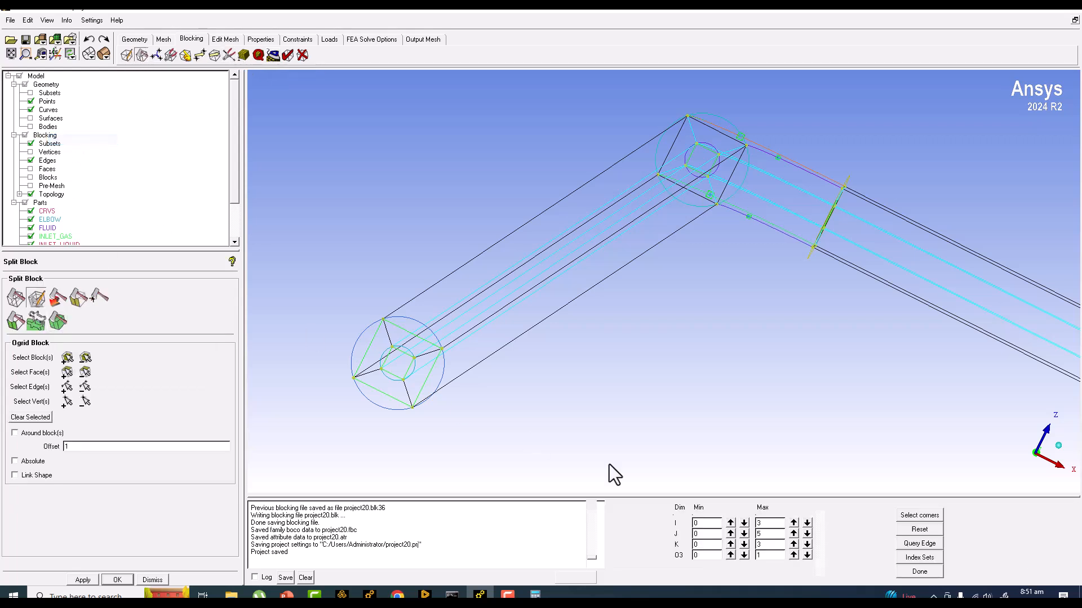
{"action": "left_click", "coordinate": [730, 554]}
{"action": "left_click_drag", "start_coordinate": [571, 249], "coordinate": [590, 370]}
{"action": "scroll", "coordinate": [590, 371], "scroll_direction": "down", "scroll_amount": 2}
{"action": "middle_click_drag", "start_coordinate": [638, 331], "coordinate": [522, 227]}
Create an O-grid in all visible inner core blocks, including the faces at both pipe ends, with offset 1.
{"action": "left_click", "coordinate": [68, 363]}
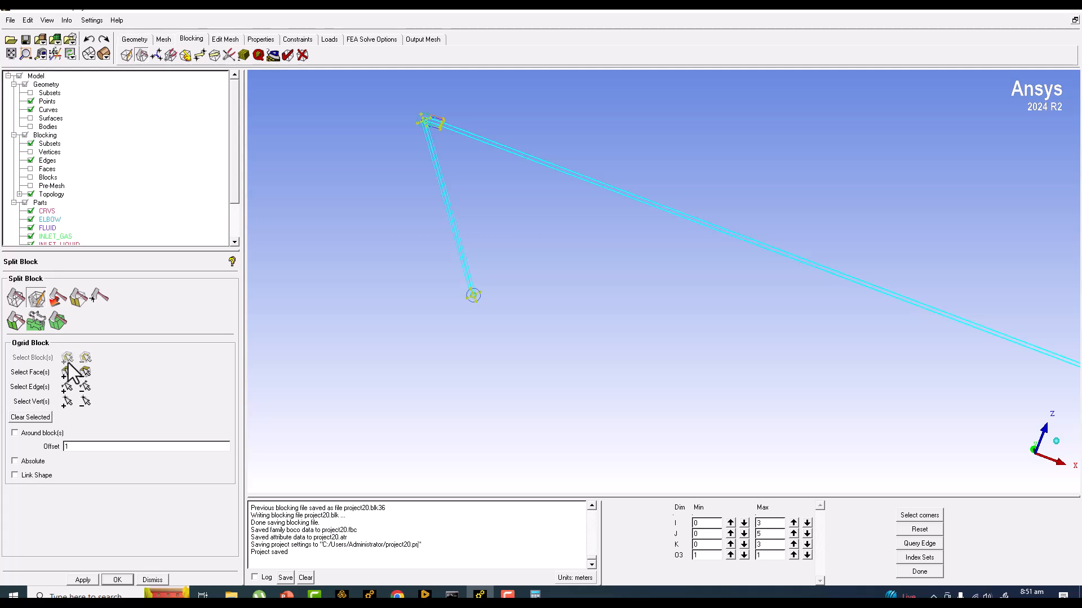
{"action": "left_click", "coordinate": [928, 88]}
{"action": "left_click_drag", "start_coordinate": [520, 262], "coordinate": [315, 264]}
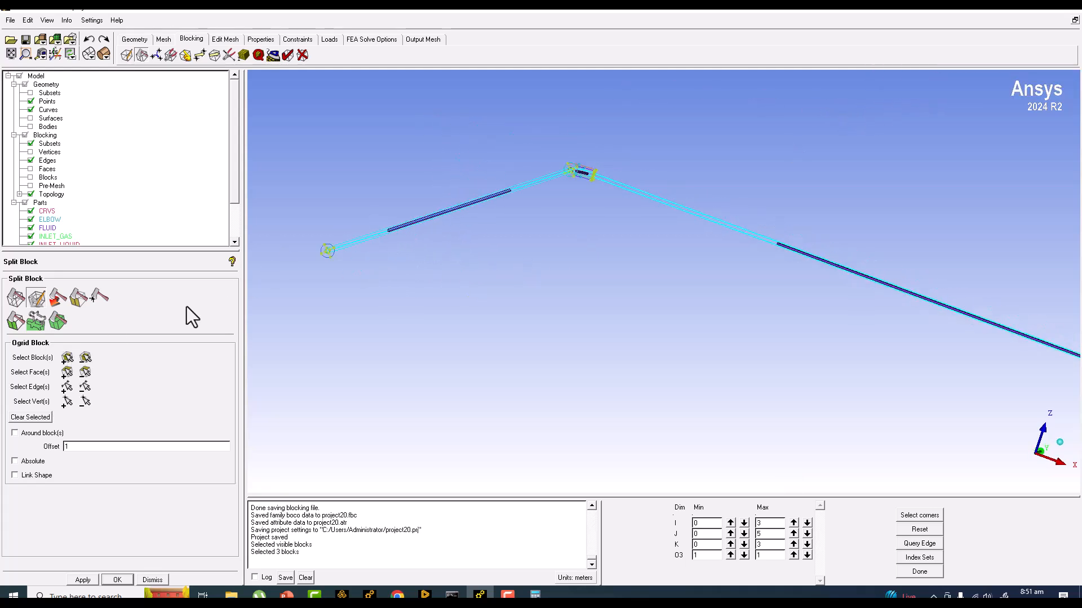
{"action": "left_click", "coordinate": [67, 372]}
{"action": "scroll", "coordinate": [372, 311], "scroll_direction": "down", "scroll_amount": 4}
{"action": "scroll", "coordinate": [1004, 362], "scroll_direction": "down", "scroll_amount": 1}
{"action": "left_click_drag", "start_coordinate": [996, 346], "coordinate": [1035, 411]}
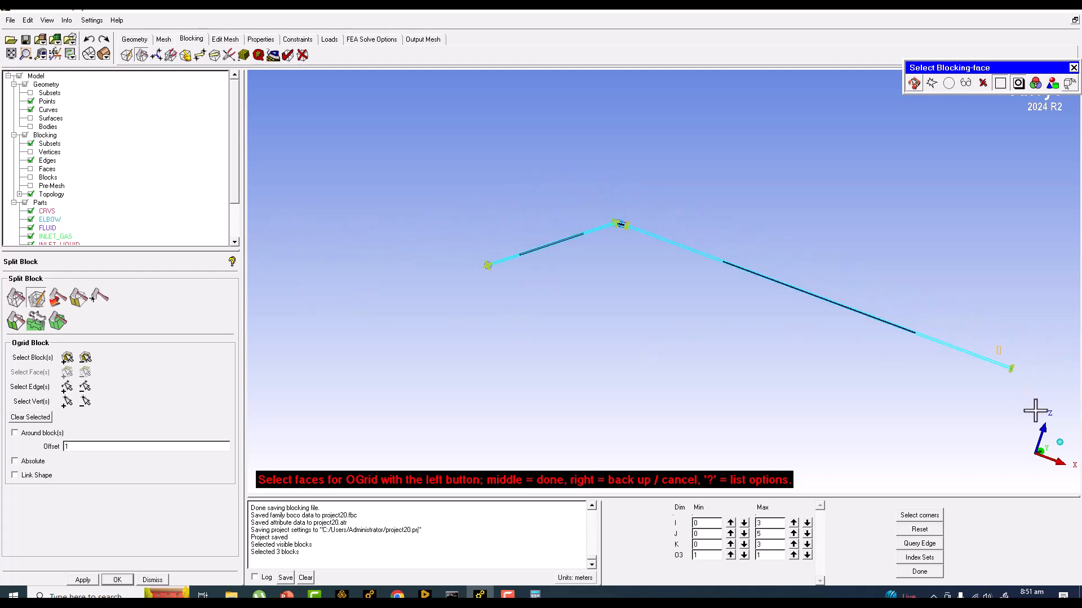
{"action": "middle_click", "coordinate": [1013, 404]}
{"action": "left_click", "coordinate": [81, 580]}
Recompute the pre-mesh and display it at the inlet end of the pipe.
{"action": "scroll", "coordinate": [462, 318], "scroll_direction": "up", "scroll_amount": 6}
{"action": "middle_click_drag", "start_coordinate": [495, 266], "coordinate": [952, 304]}
{"action": "scroll", "coordinate": [579, 85], "scroll_direction": "up", "scroll_amount": 9}
{"action": "middle_click_drag", "start_coordinate": [377, 431], "coordinate": [519, 366]}
{"action": "scroll", "coordinate": [465, 162], "scroll_direction": "up", "scroll_amount": 5}
{"action": "middle_click_drag", "start_coordinate": [465, 162], "coordinate": [646, 320]}
{"action": "scroll", "coordinate": [611, 235], "scroll_direction": "up", "scroll_amount": 3}
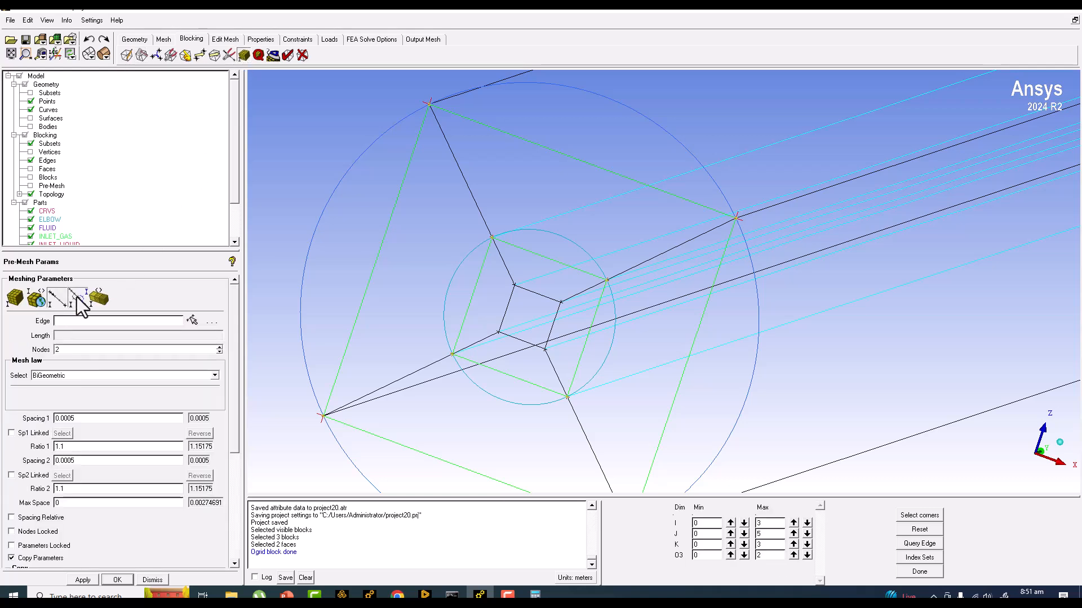
{"action": "left_click", "coordinate": [78, 298]}
{"action": "left_click", "coordinate": [30, 185]}
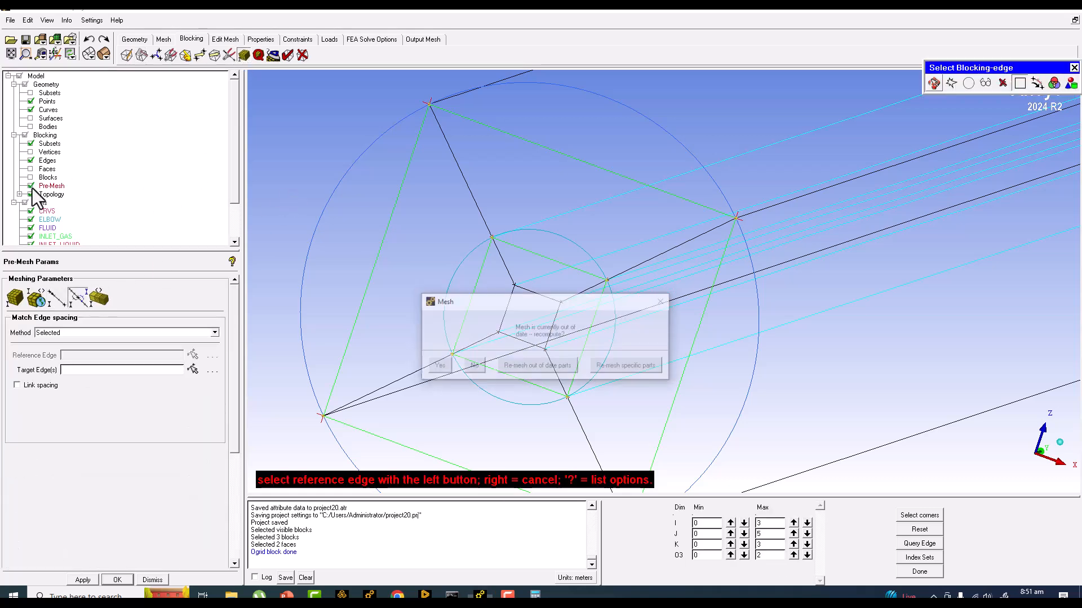
{"action": "left_click", "coordinate": [425, 371]}
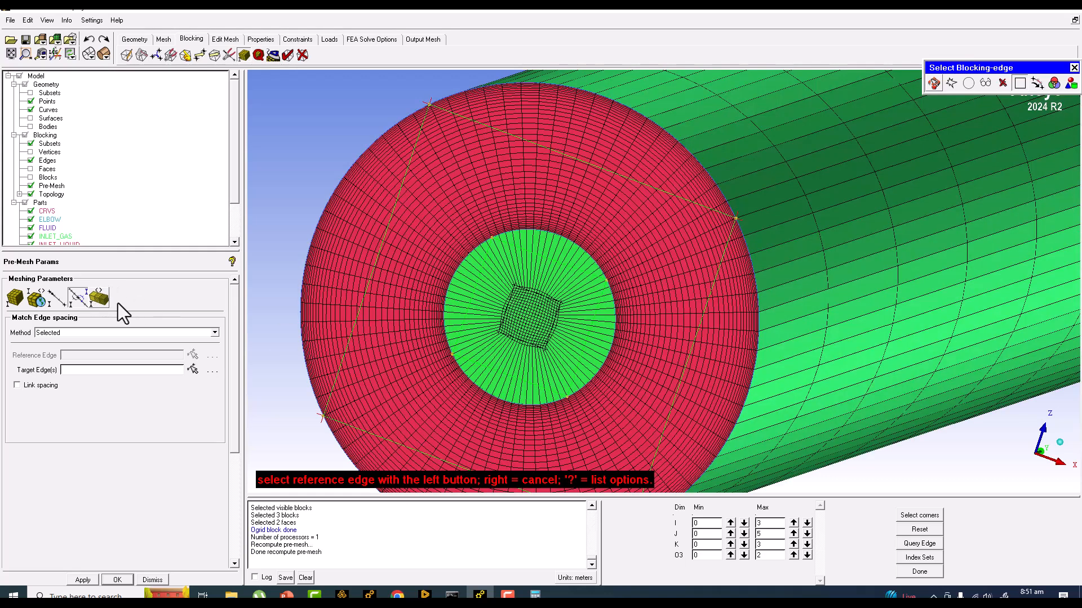
{"action": "right_click", "coordinate": [413, 233]}
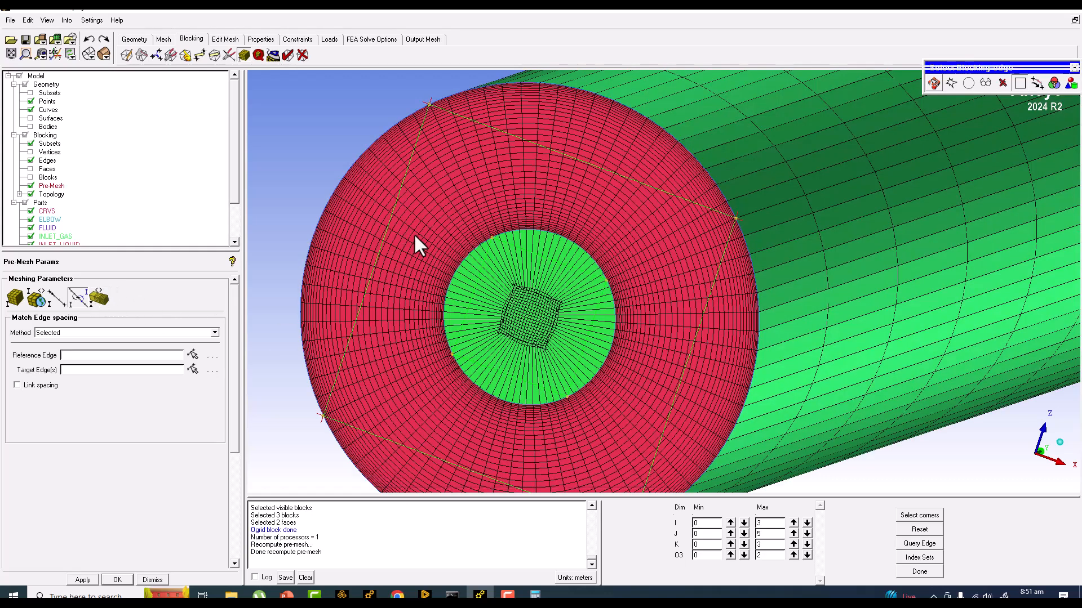
Match the spacing of the new inner radial O-grid edge to the adjoining outer radial edge.
{"action": "left_click", "coordinate": [83, 299]}
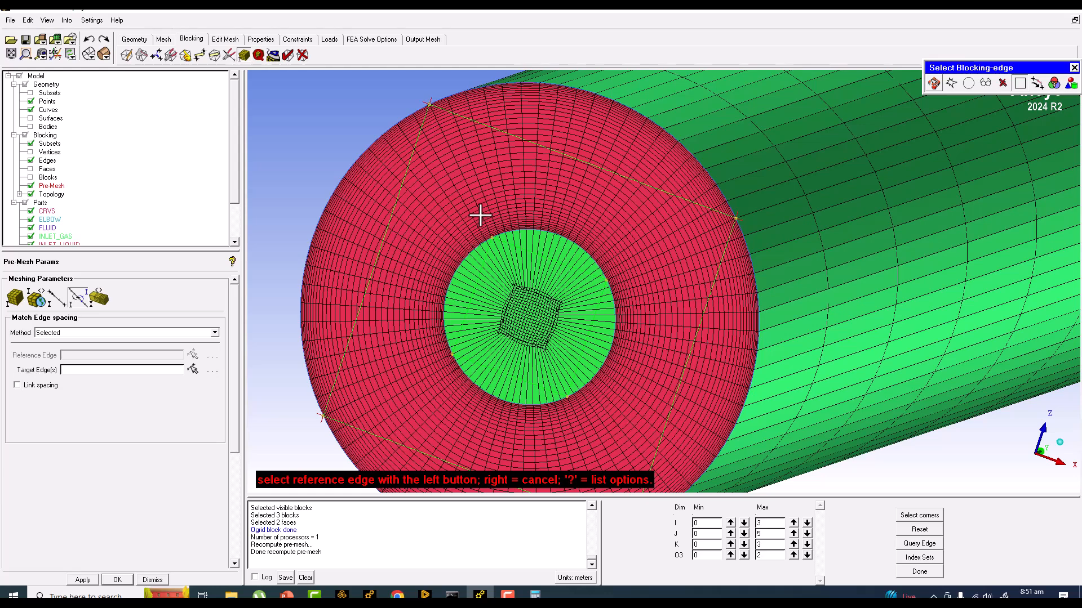
{"action": "left_click", "coordinate": [489, 247]}
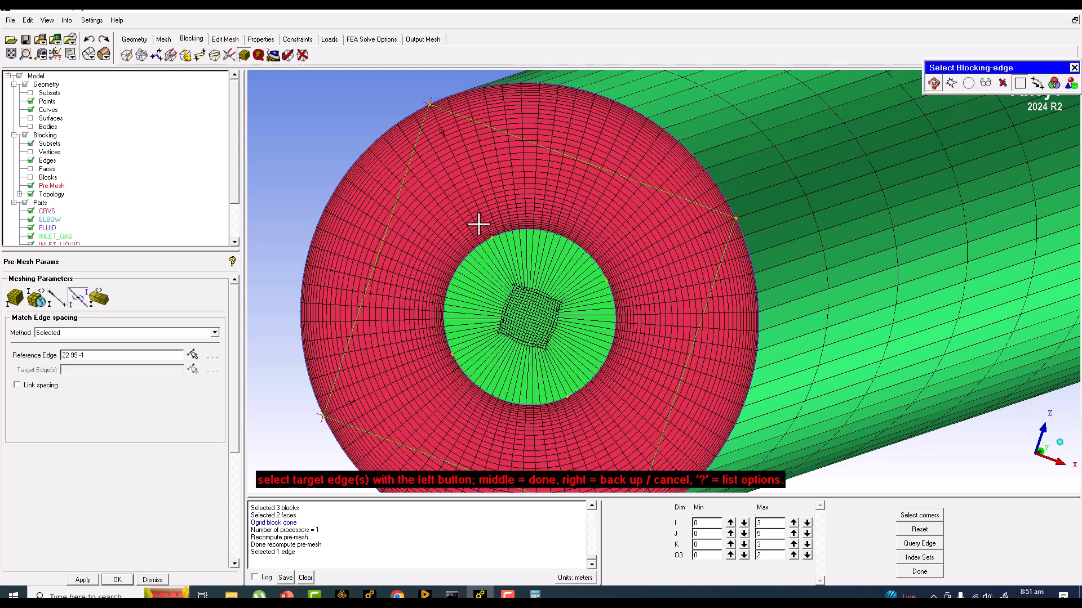
{"action": "left_click", "coordinate": [499, 257]}
{"action": "middle_click", "coordinate": [499, 256]}
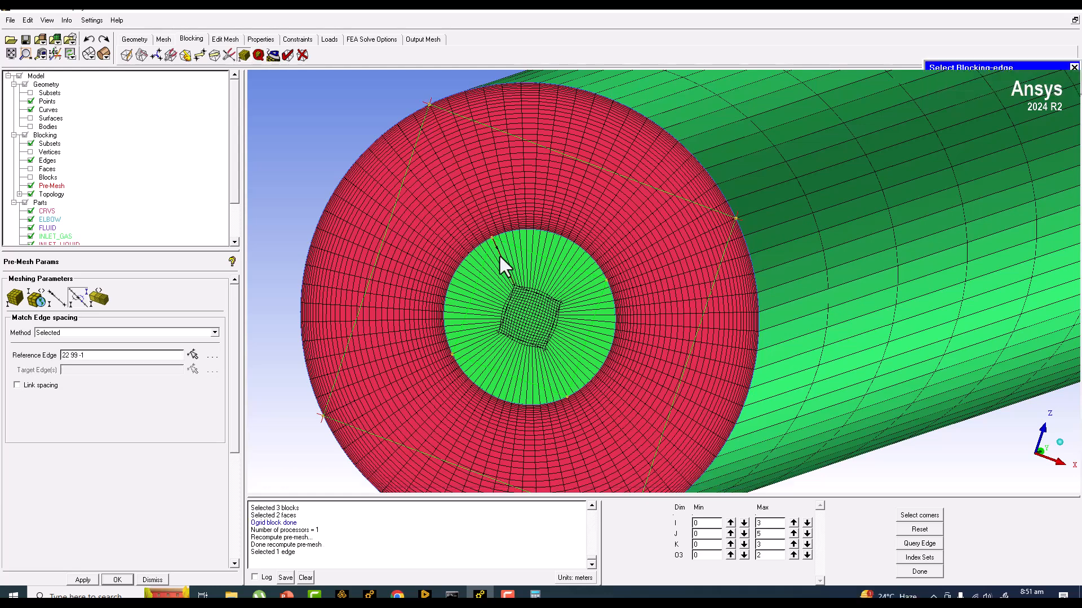
{"action": "right_click", "coordinate": [402, 318]}
{"action": "scroll", "coordinate": [402, 253], "scroll_direction": "up", "scroll_amount": 3}
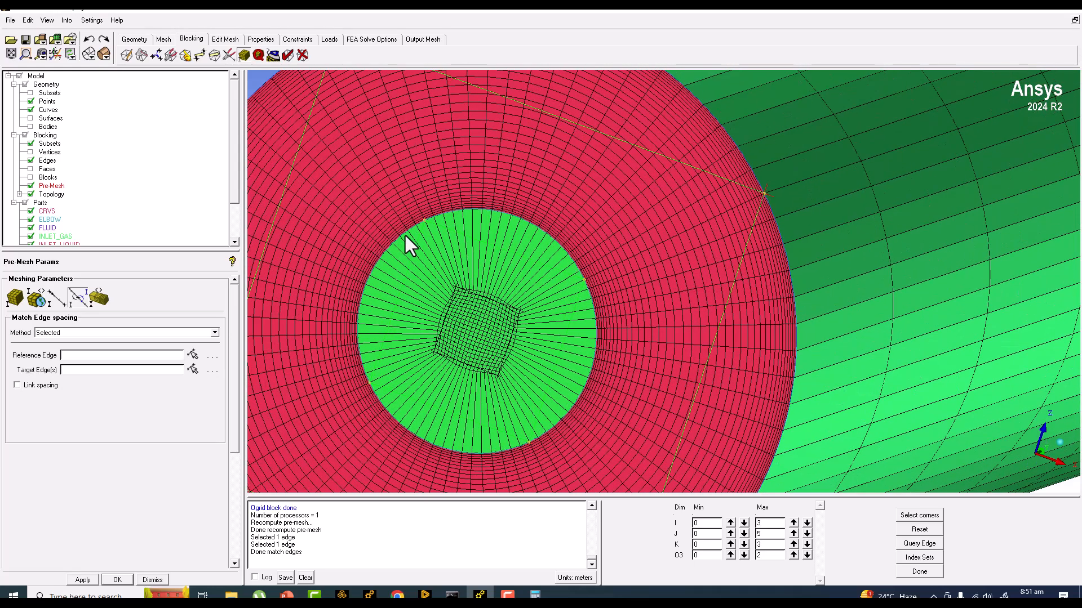
{"action": "middle_click_drag", "start_coordinate": [430, 283], "coordinate": [484, 320]}
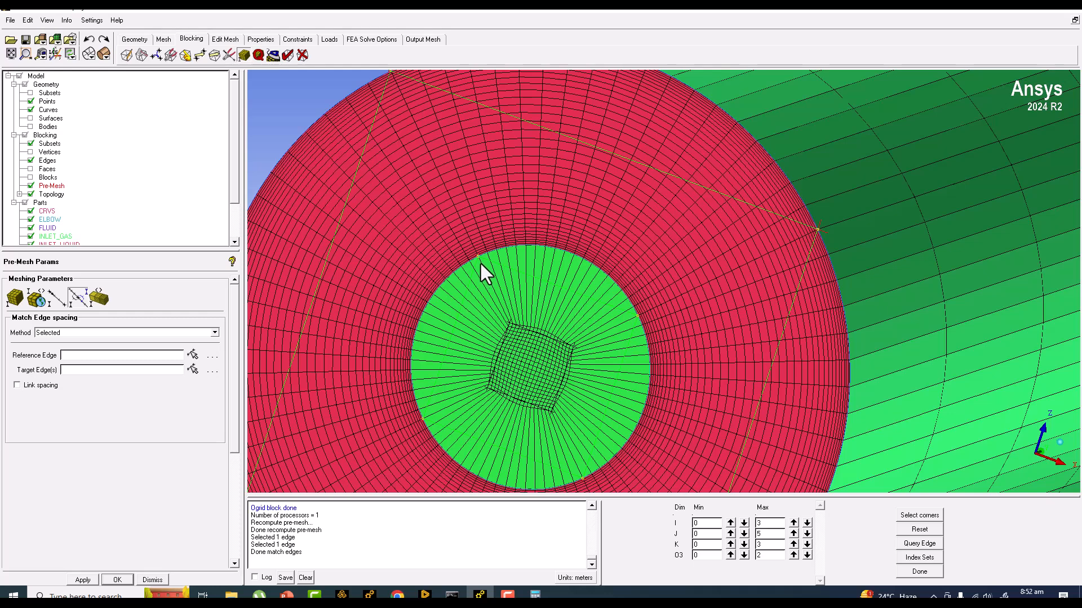
Set the inner radial O-grid edge to 20 nodes with Ratio 1 of 1.05 and apply the parameters.
{"action": "left_click", "coordinate": [59, 298]}
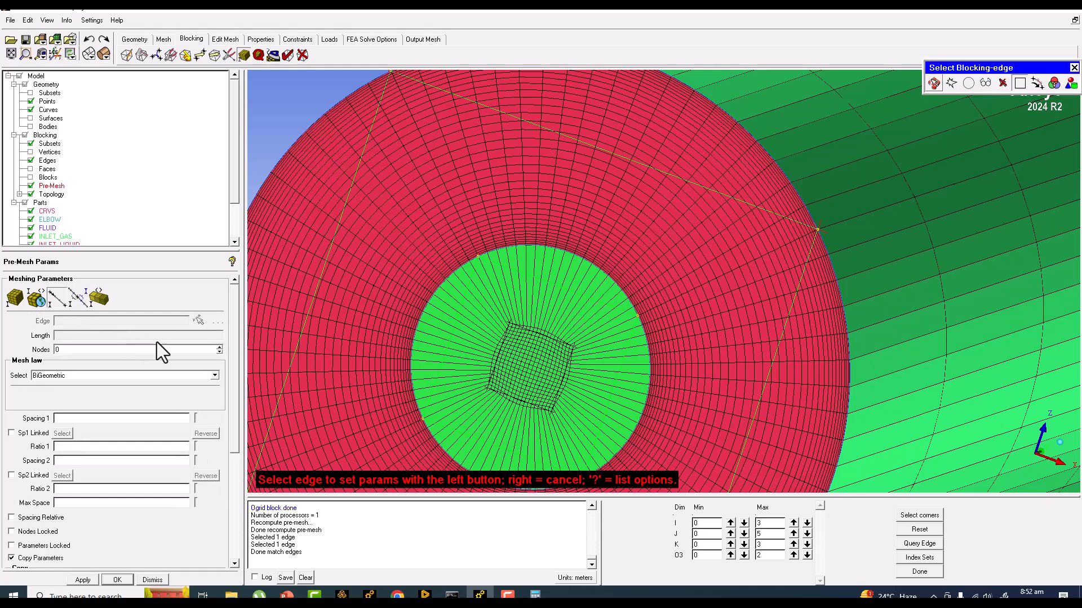
{"action": "left_click", "coordinate": [488, 280]}
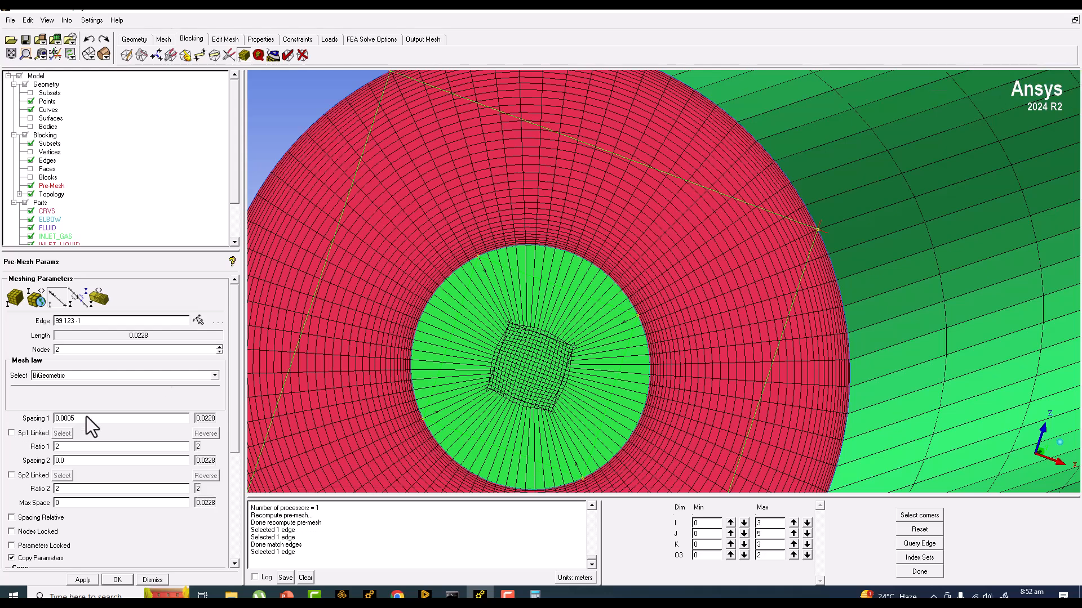
{"action": "left_click_drag", "start_coordinate": [79, 445], "coordinate": [11, 445]}
{"action": "type", "text": "1.05"}
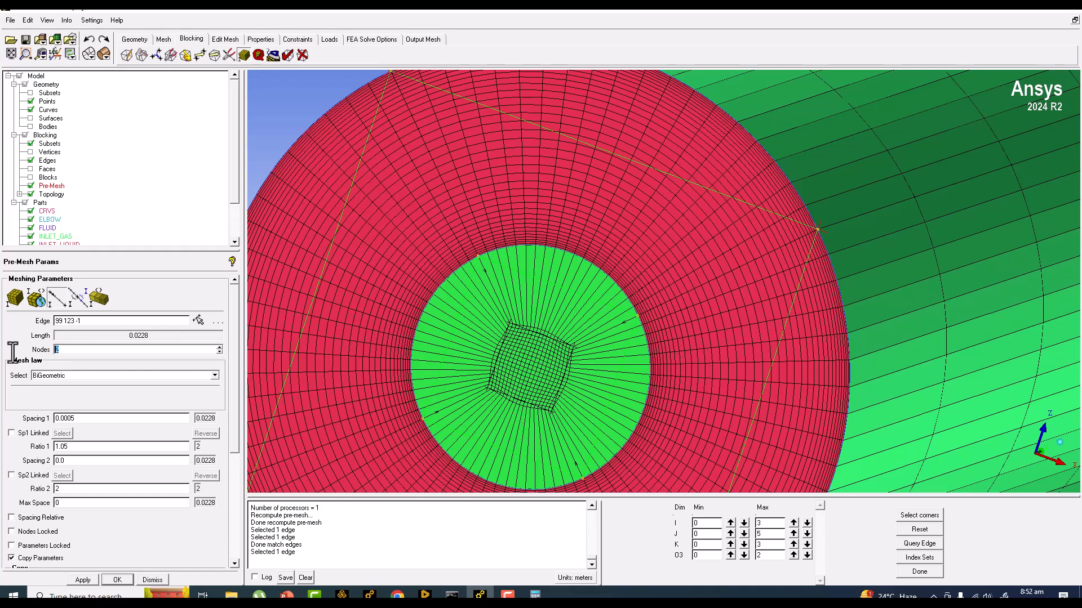
{"action": "left_click_drag", "start_coordinate": [66, 353], "coordinate": [5, 355]}
{"action": "type", "text": "20"}
{"action": "left_click", "coordinate": [83, 579]}
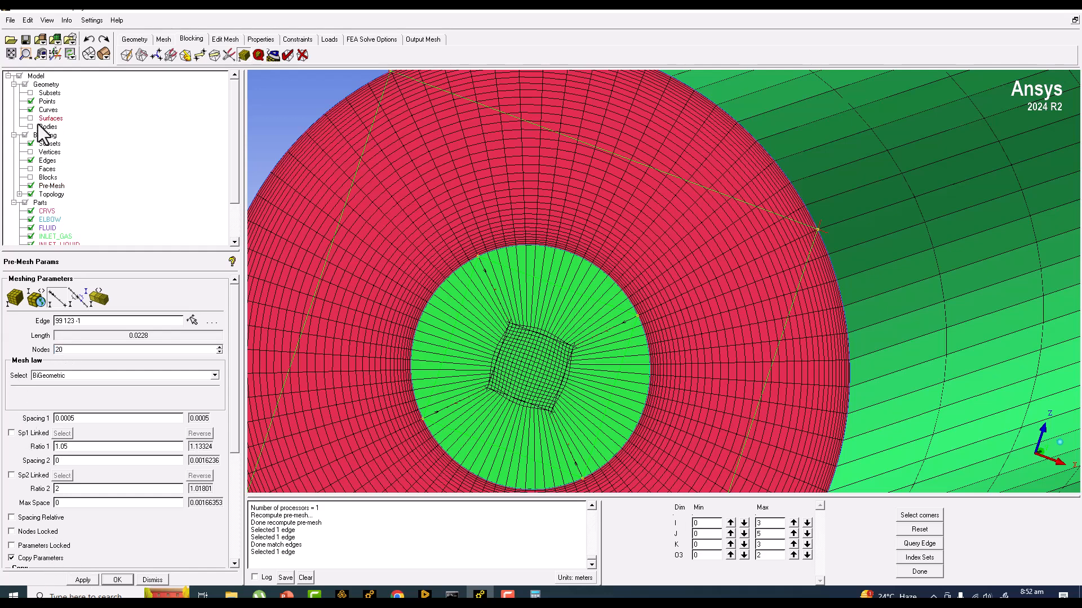
Recompute the pre-mesh with the updated radial edge parameters.
{"action": "right_click", "coordinate": [47, 186]}
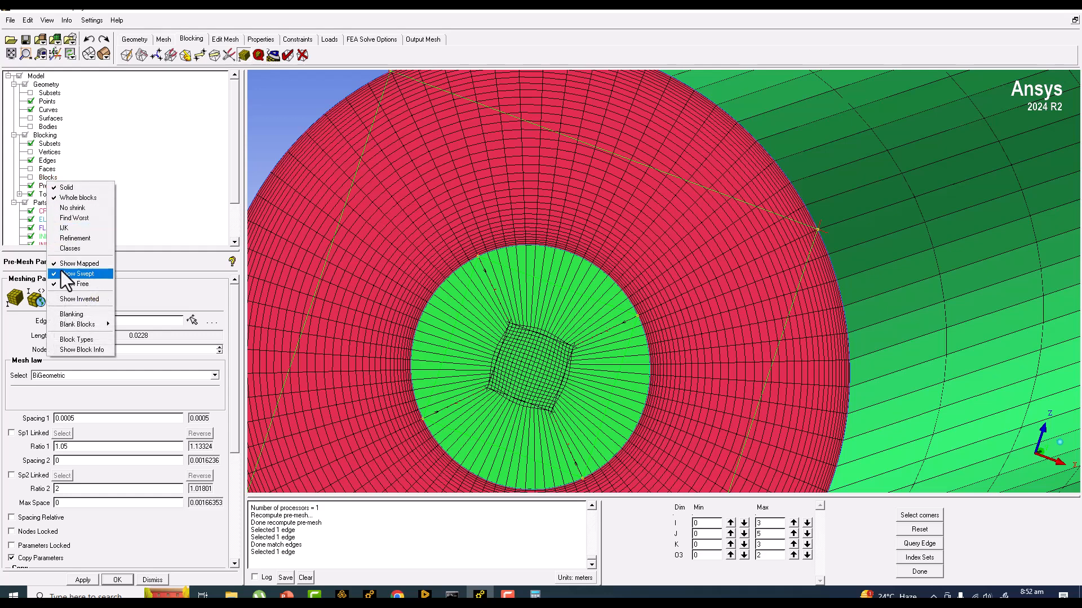
{"action": "right_click", "coordinate": [40, 187]}
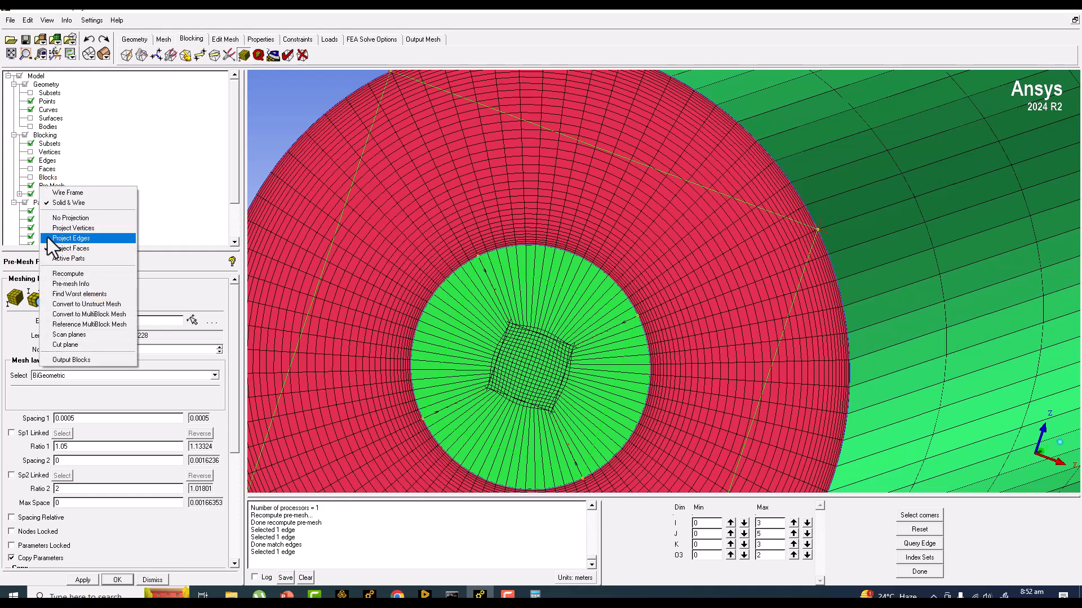
{"action": "left_click", "coordinate": [56, 273]}
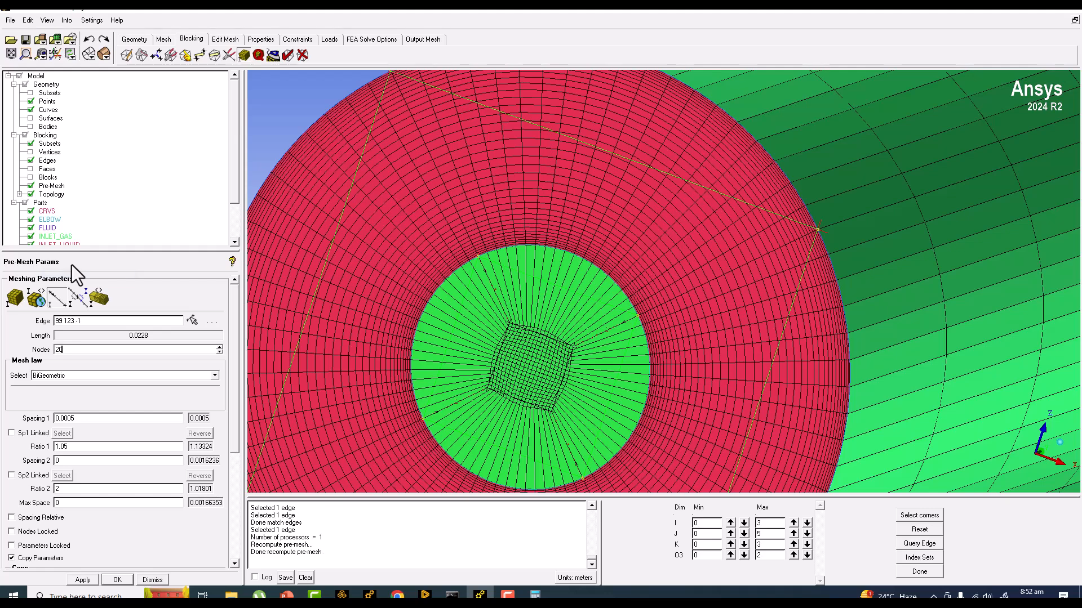
{"action": "middle_click_drag", "start_coordinate": [485, 351], "coordinate": [508, 277]}
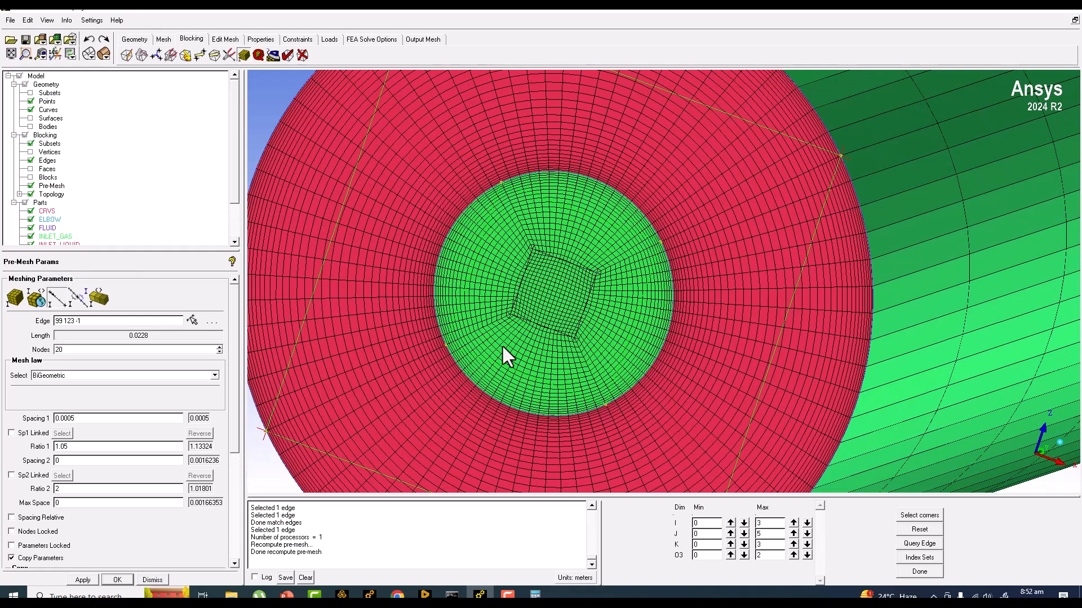
Hide the blocking edges and examine the inner and outer inlet mesh.
{"action": "scroll", "coordinate": [503, 347], "scroll_direction": "up", "scroll_amount": 4}
{"action": "left_click", "coordinate": [31, 160]}
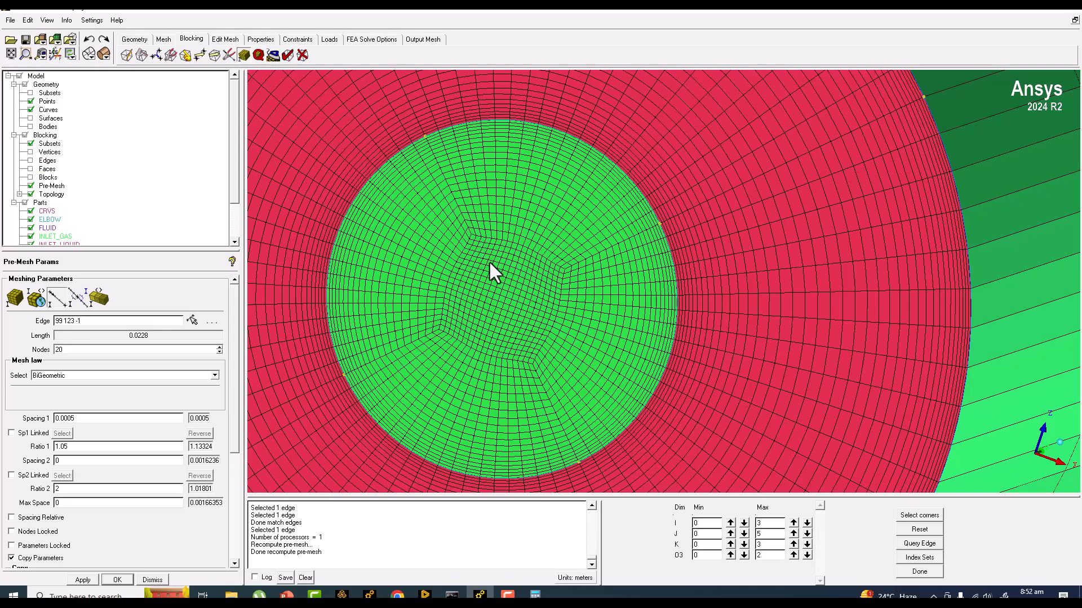
{"action": "right_click_drag", "start_coordinate": [510, 224], "coordinate": [560, 353]}
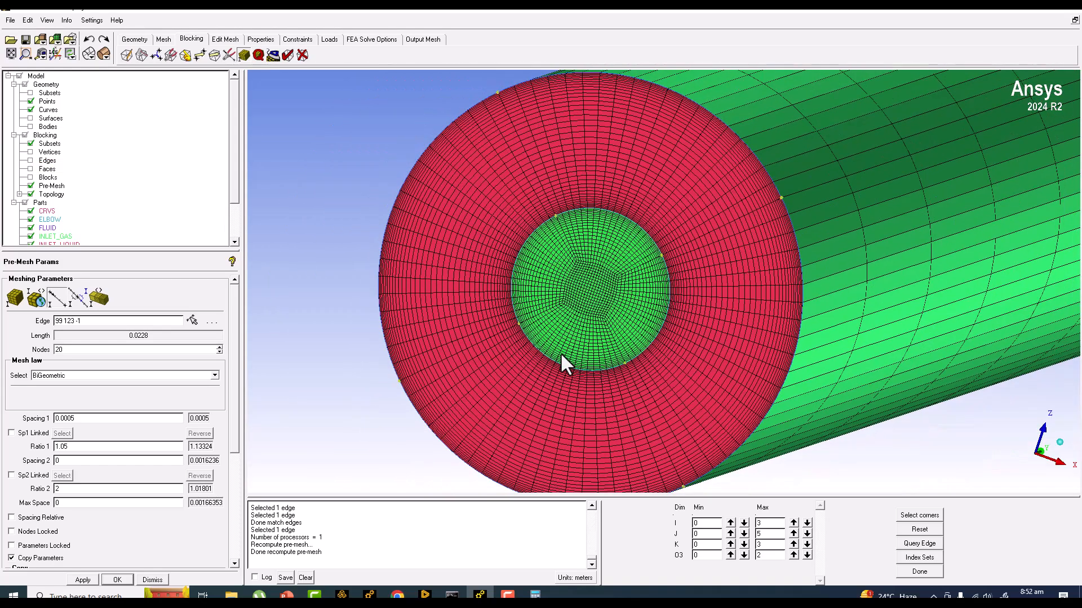
{"action": "right_click_drag", "start_coordinate": [568, 228], "coordinate": [537, 201]}
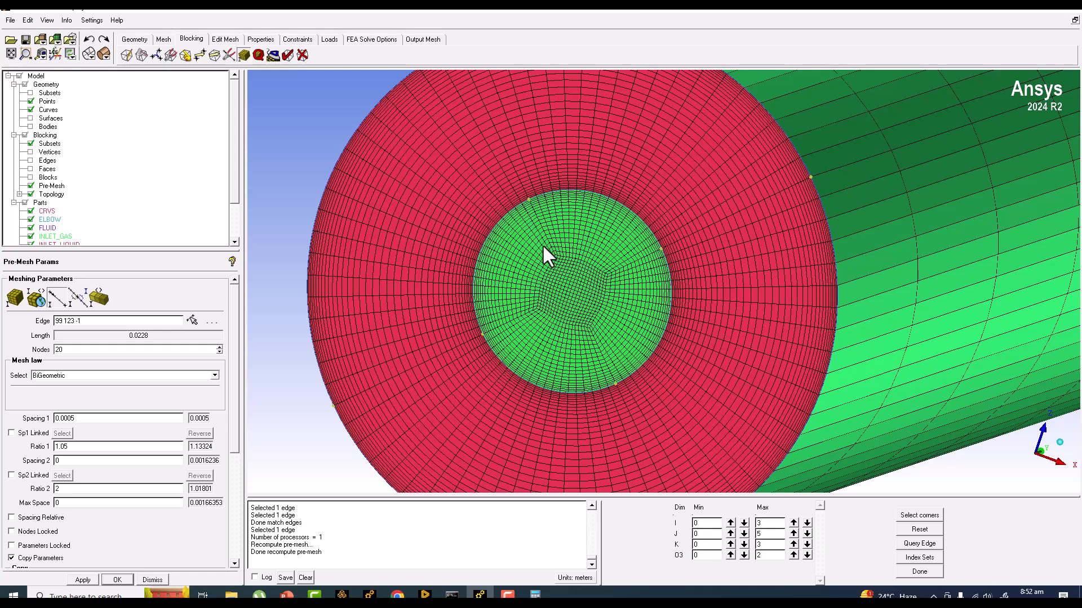
Rescale the inner core O-grid along its radial edge with offset 0.75 and recompute the pre-mesh, displaying all blocks.
{"action": "left_click", "coordinate": [171, 55]}
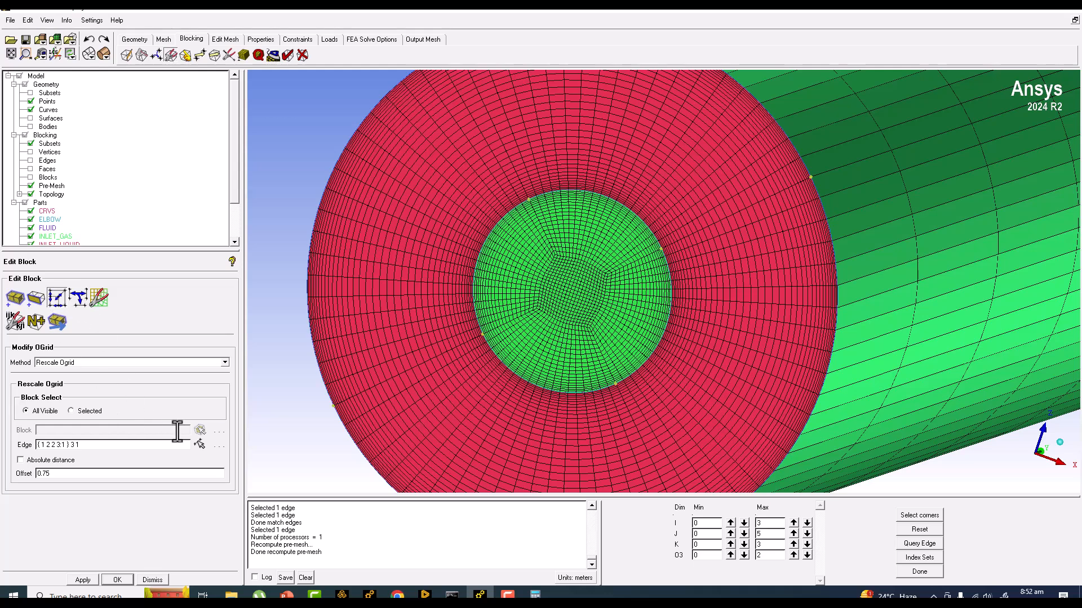
{"action": "left_click", "coordinate": [199, 444]}
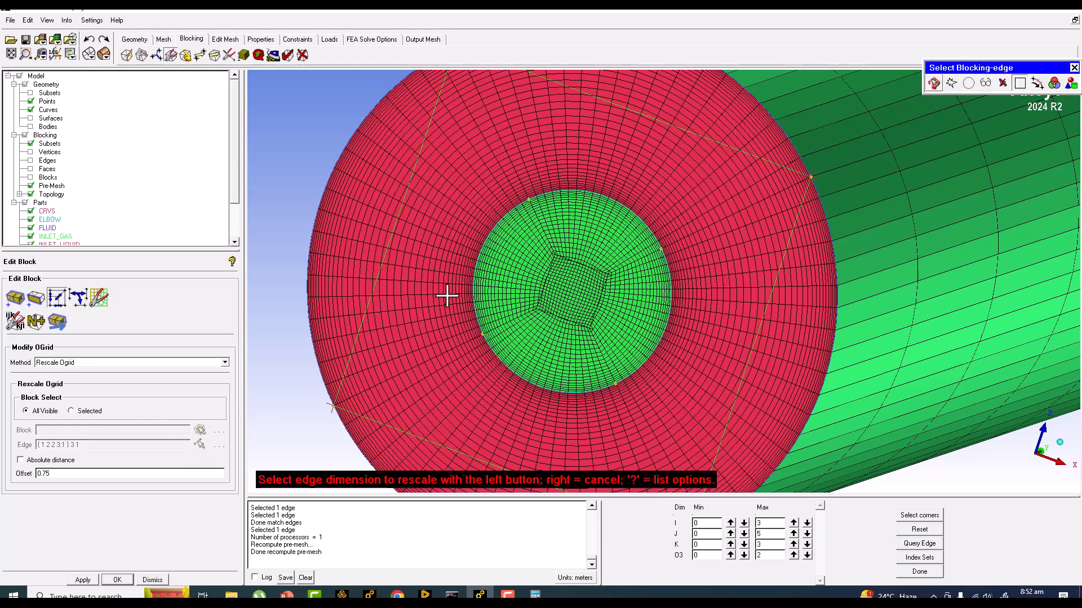
{"action": "left_click", "coordinate": [532, 247]}
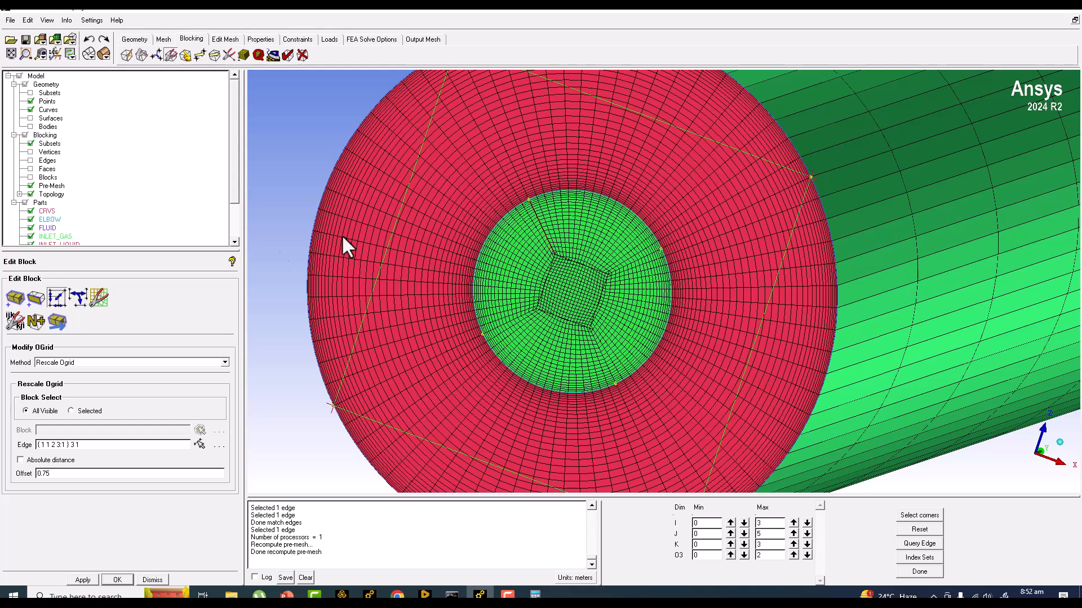
{"action": "left_click", "coordinate": [81, 580]}
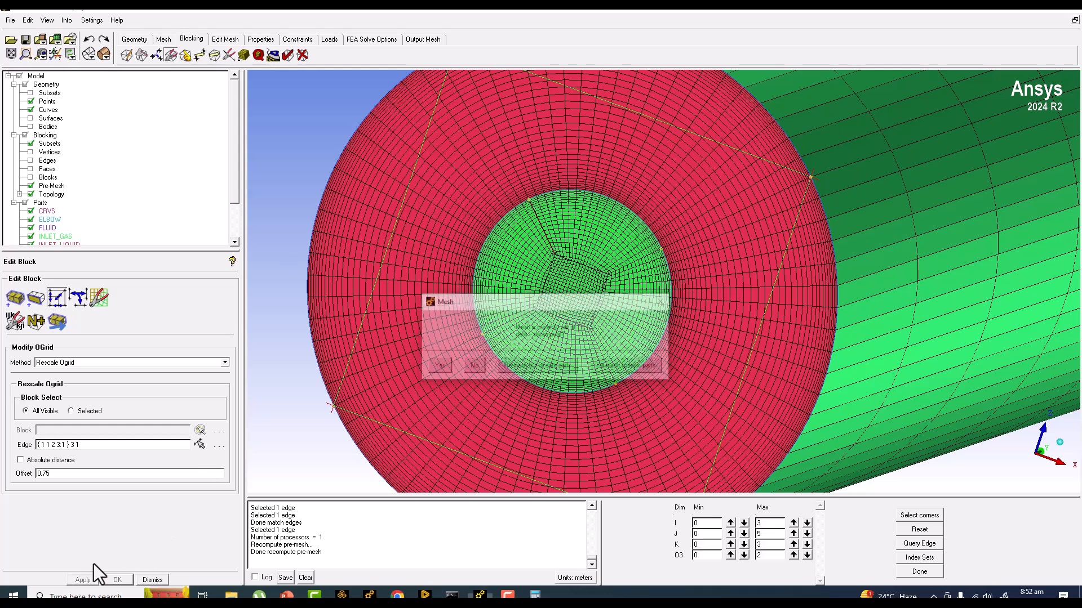
{"action": "left_click", "coordinate": [439, 370]}
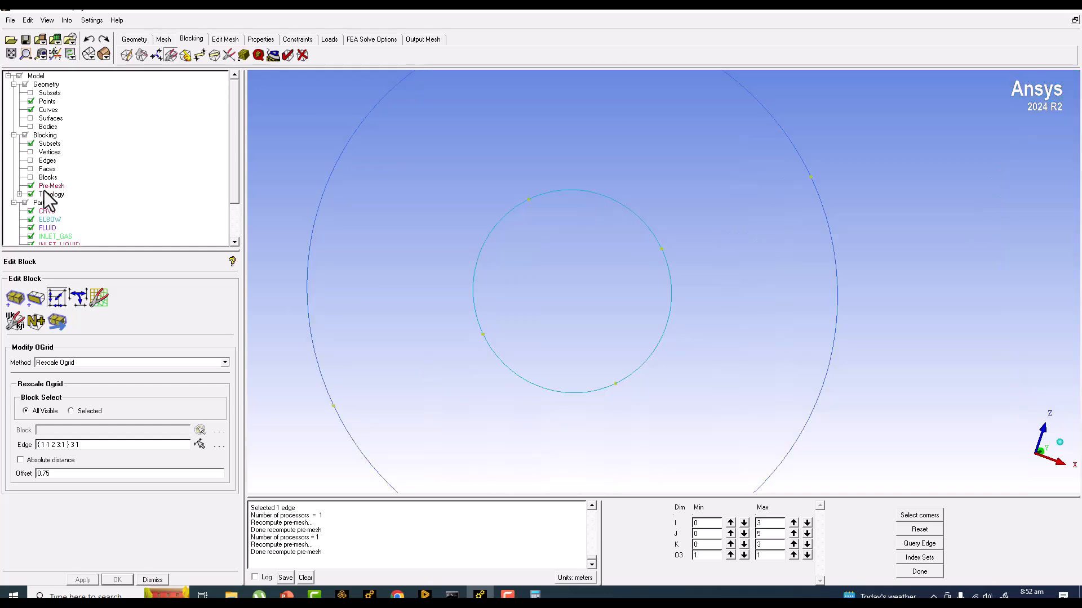
{"action": "left_click", "coordinate": [30, 161]}
{"action": "left_click", "coordinate": [938, 532]}
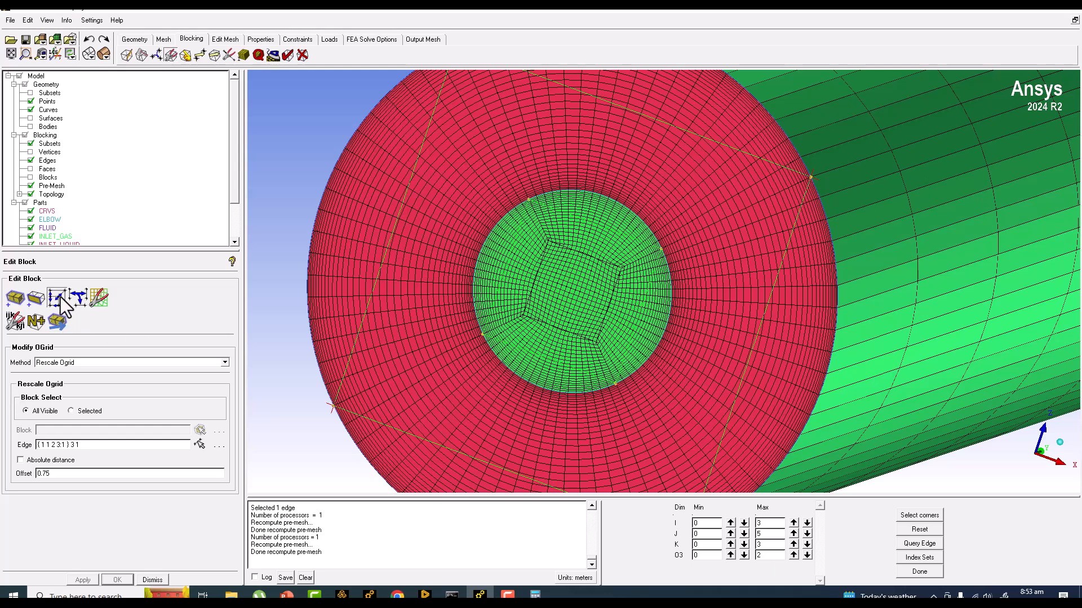
{"action": "left_click", "coordinate": [200, 55]}
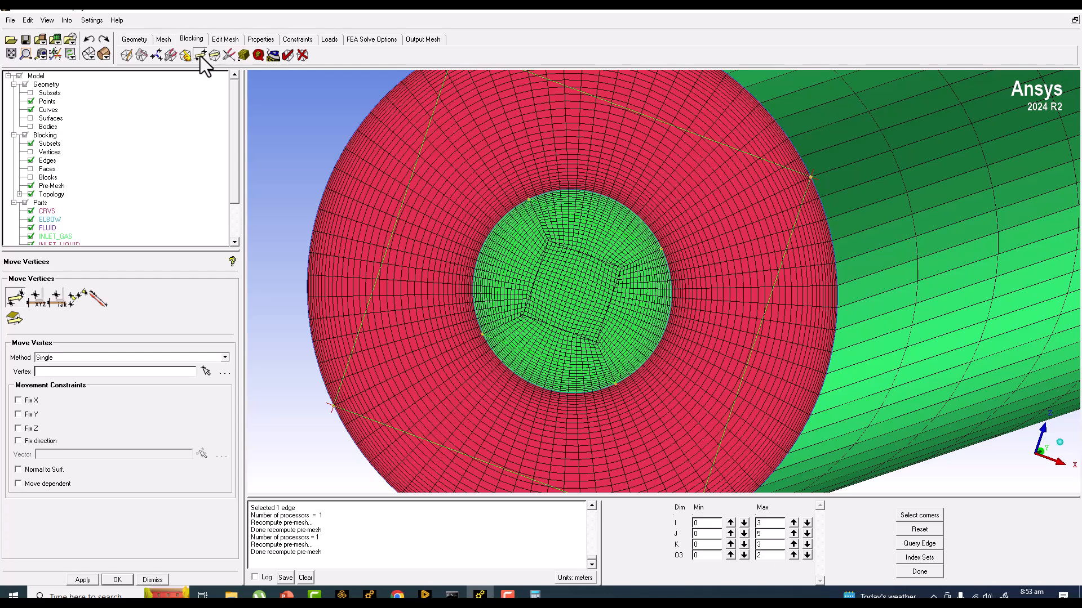
{"action": "left_click", "coordinate": [98, 298]}
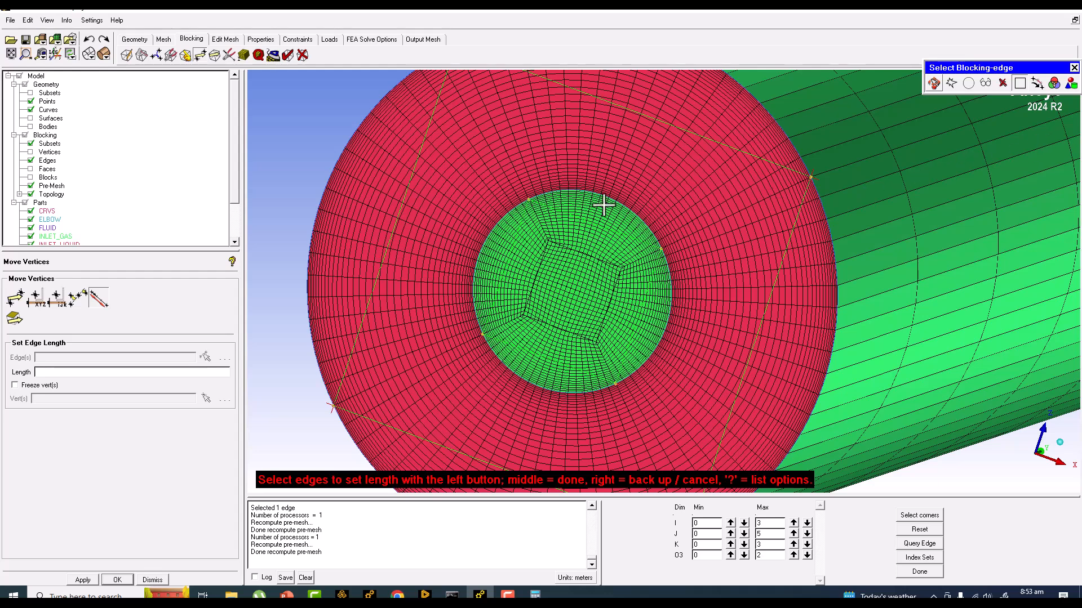
{"action": "right_click", "coordinate": [587, 195]}
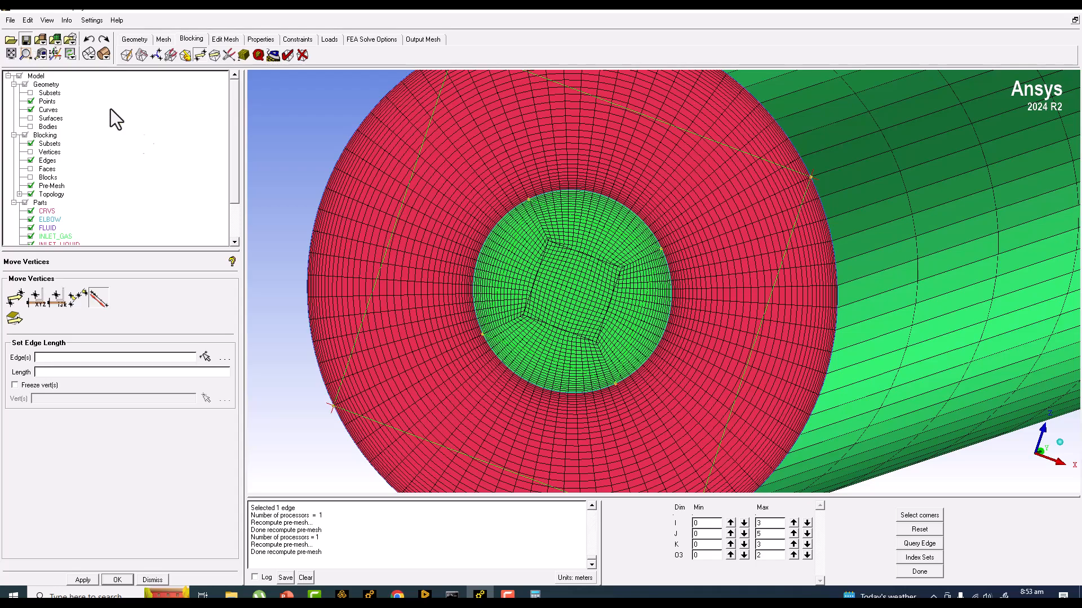
Hide the blocking edges and examine the rescaled core mesh at the inlet.
{"action": "left_click", "coordinate": [31, 161]}
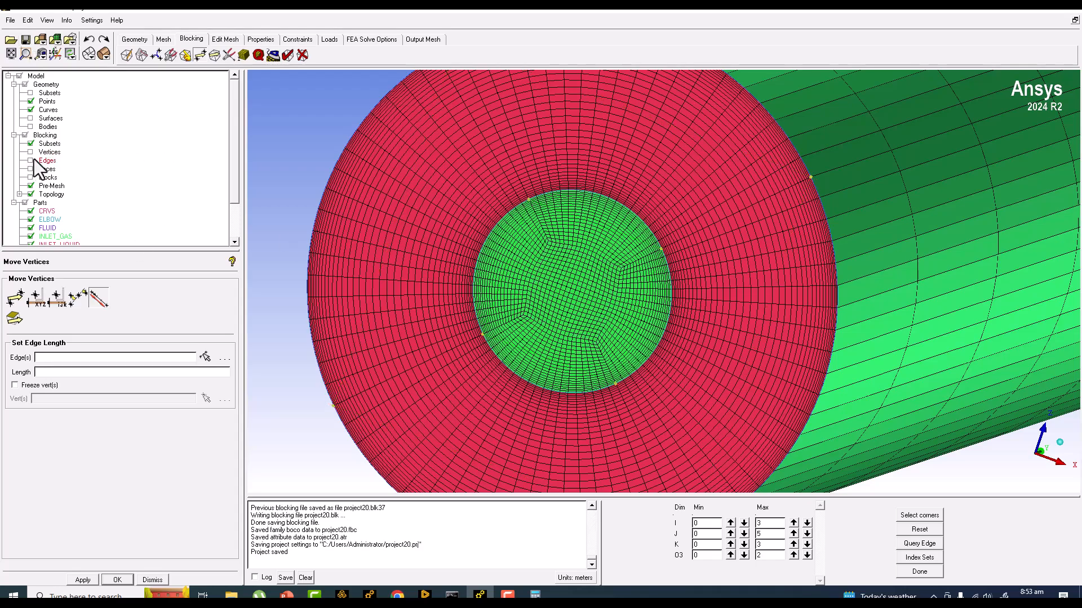
{"action": "scroll", "coordinate": [645, 363], "scroll_direction": "down", "scroll_amount": 4}
{"action": "scroll", "coordinate": [653, 338], "scroll_direction": "up", "scroll_amount": 5}
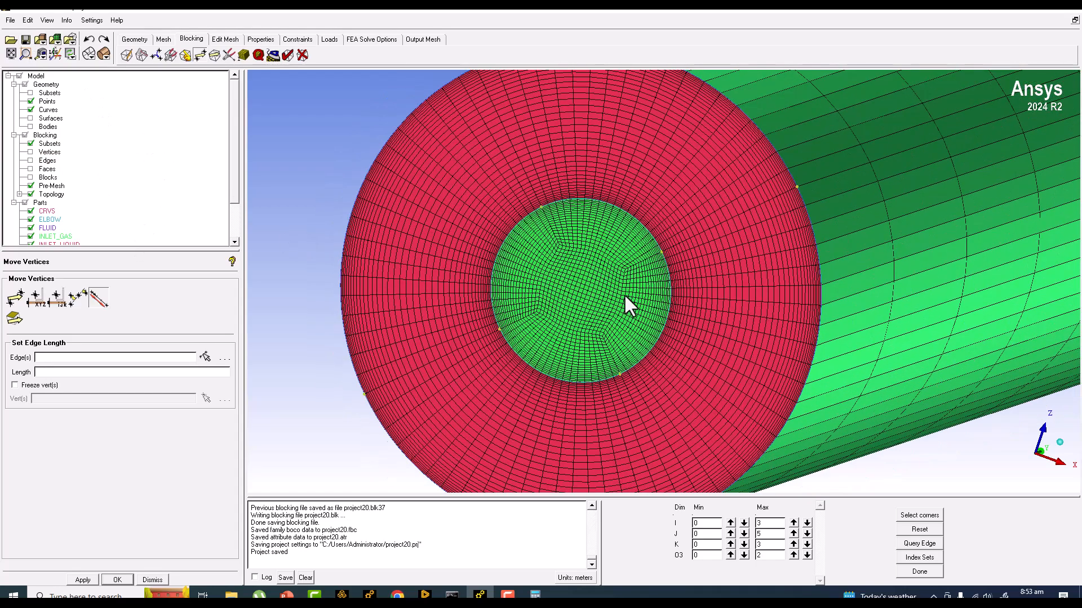
{"action": "scroll", "coordinate": [671, 329], "scroll_direction": "down", "scroll_amount": 6}
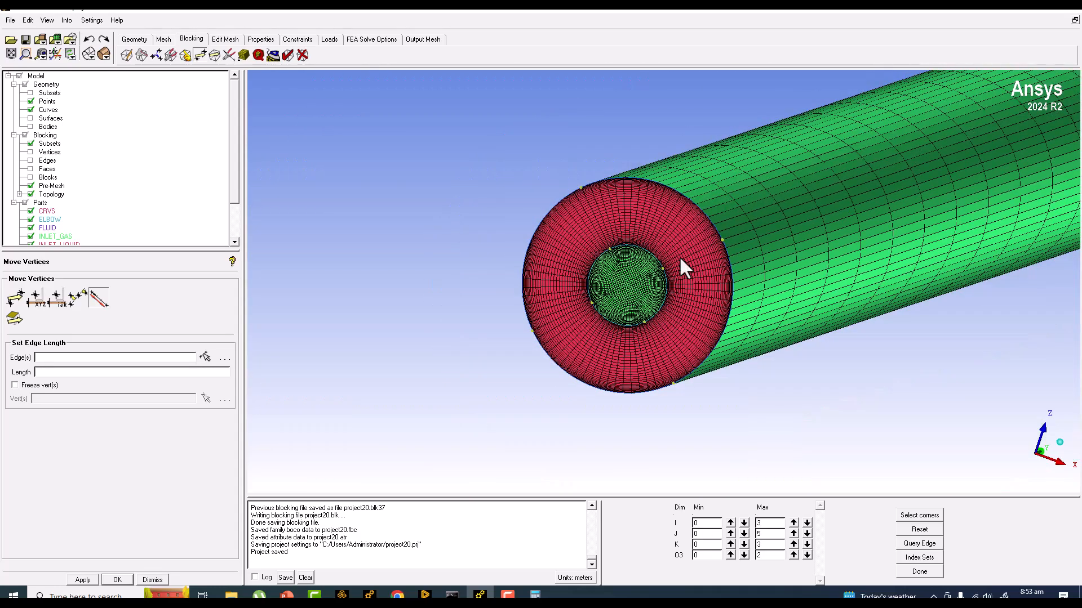
{"action": "scroll", "coordinate": [667, 309], "scroll_direction": "up", "scroll_amount": 5}
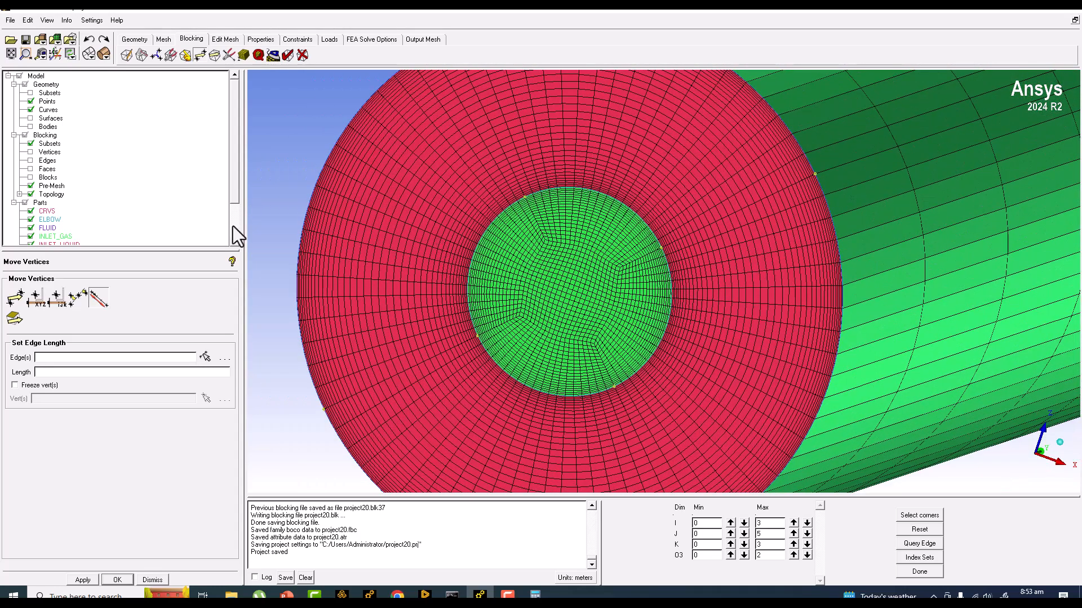
Show the blocking edges instead of the pre-mesh and associate the five inner inlet faces with the INLET_GAS part.
{"action": "left_click", "coordinate": [31, 186]}
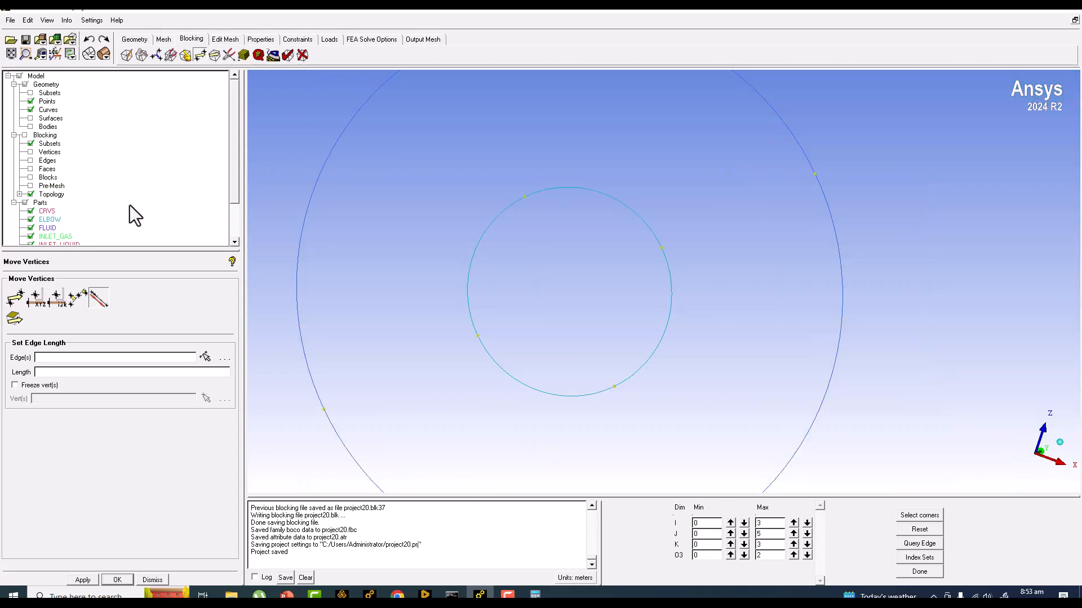
{"action": "left_click", "coordinate": [31, 162]}
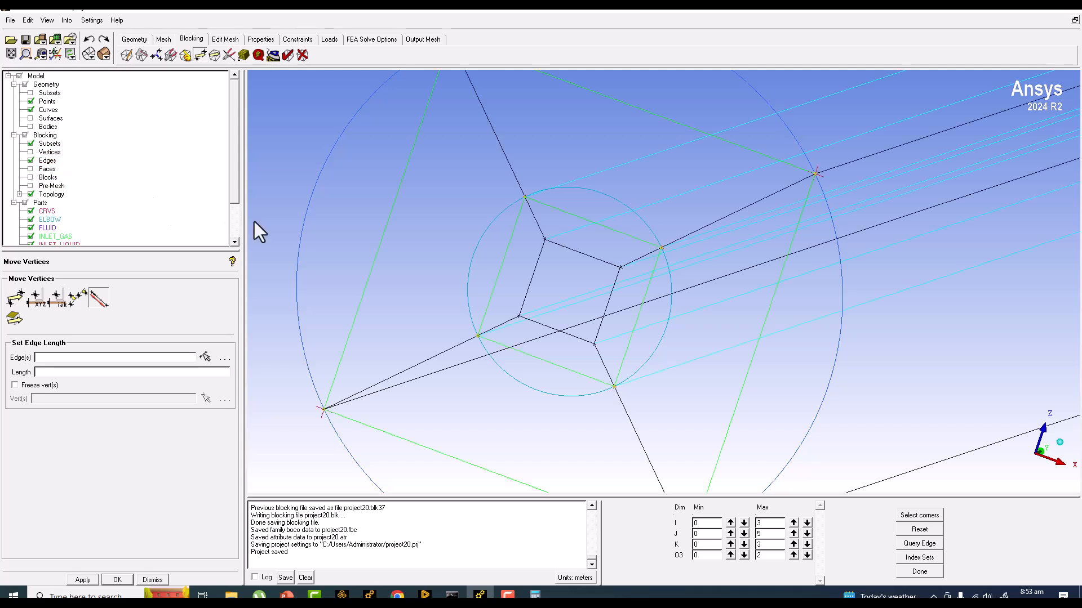
{"action": "left_click", "coordinate": [185, 54]}
{"action": "left_click", "coordinate": [76, 296]}
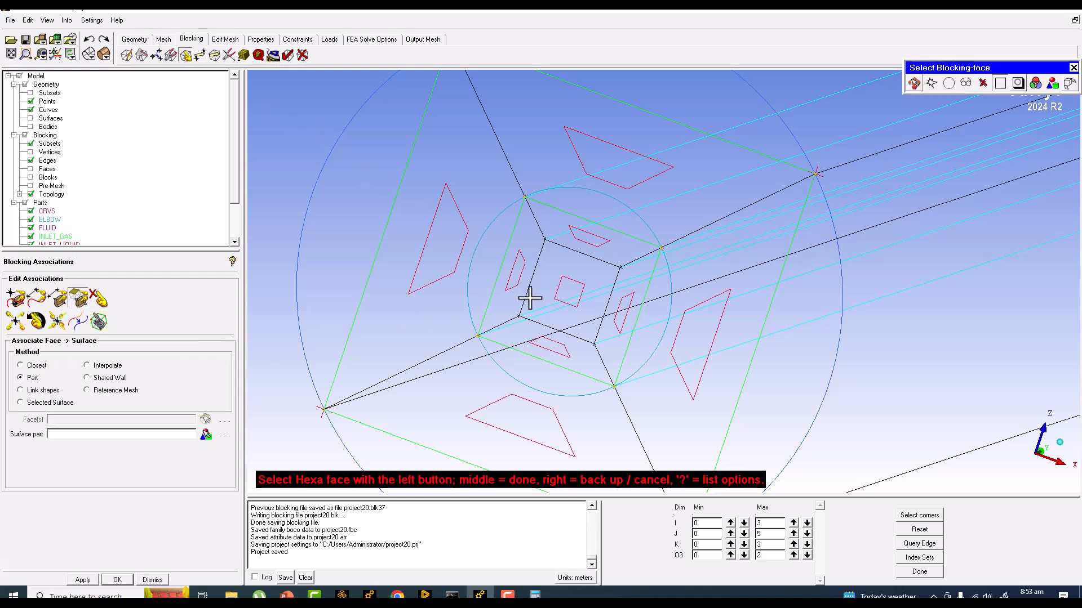
{"action": "left_click", "coordinate": [567, 288]}
{"action": "left_click", "coordinate": [576, 244]}
{"action": "left_click", "coordinate": [515, 272]}
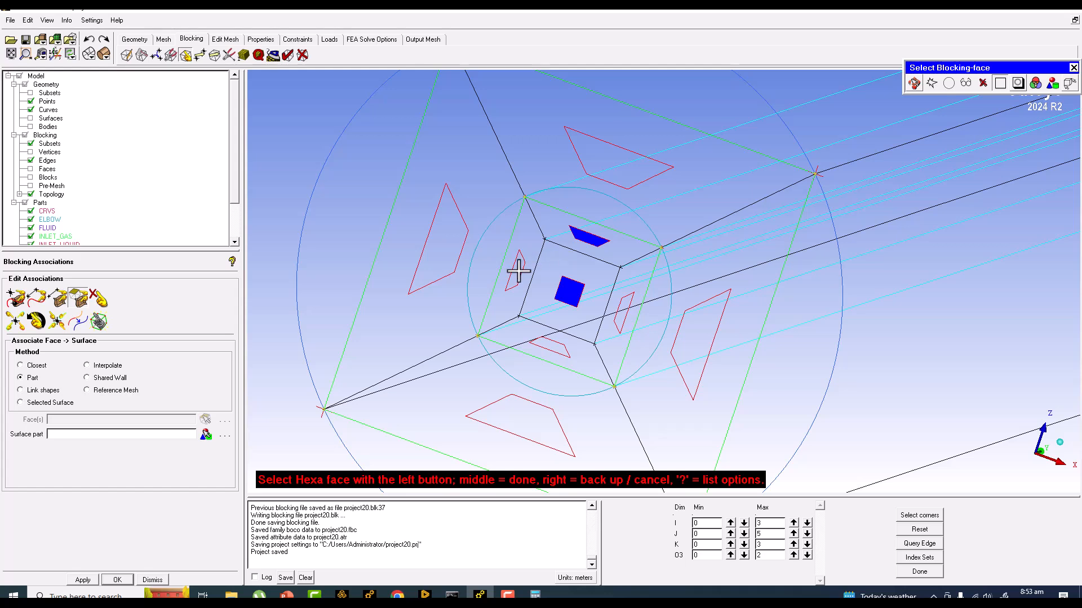
{"action": "left_click", "coordinate": [622, 309]}
{"action": "left_click", "coordinate": [553, 350]}
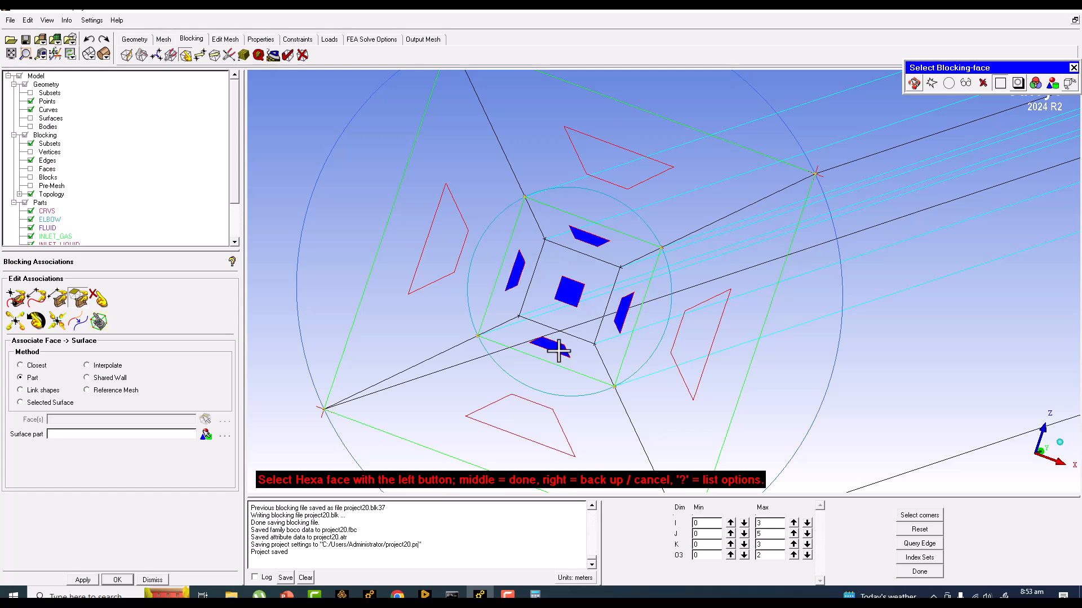
{"action": "middle_click", "coordinate": [560, 363]}
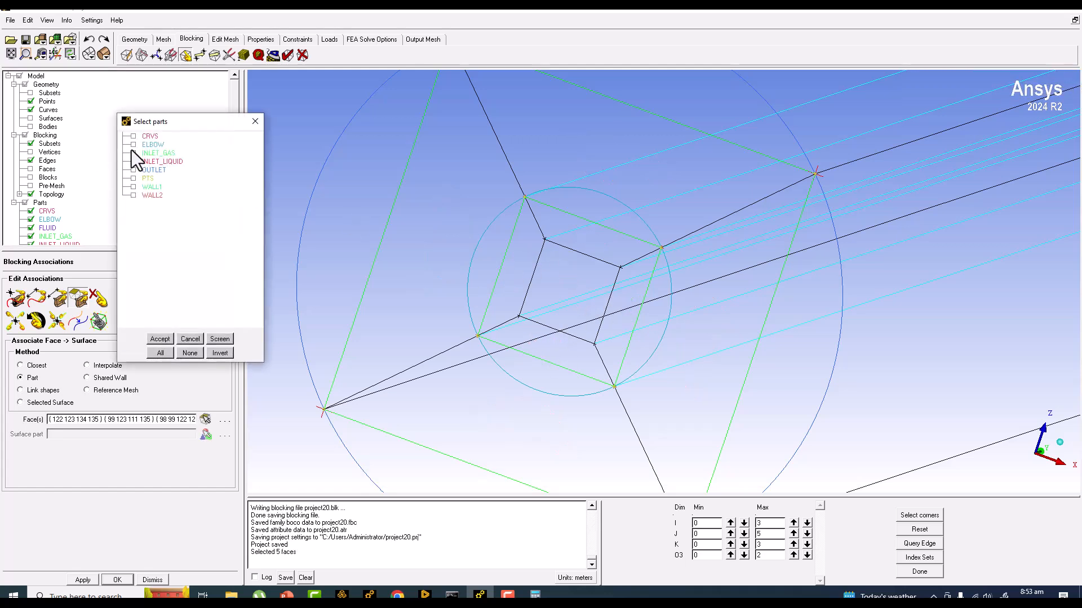
{"action": "left_click", "coordinate": [133, 154]}
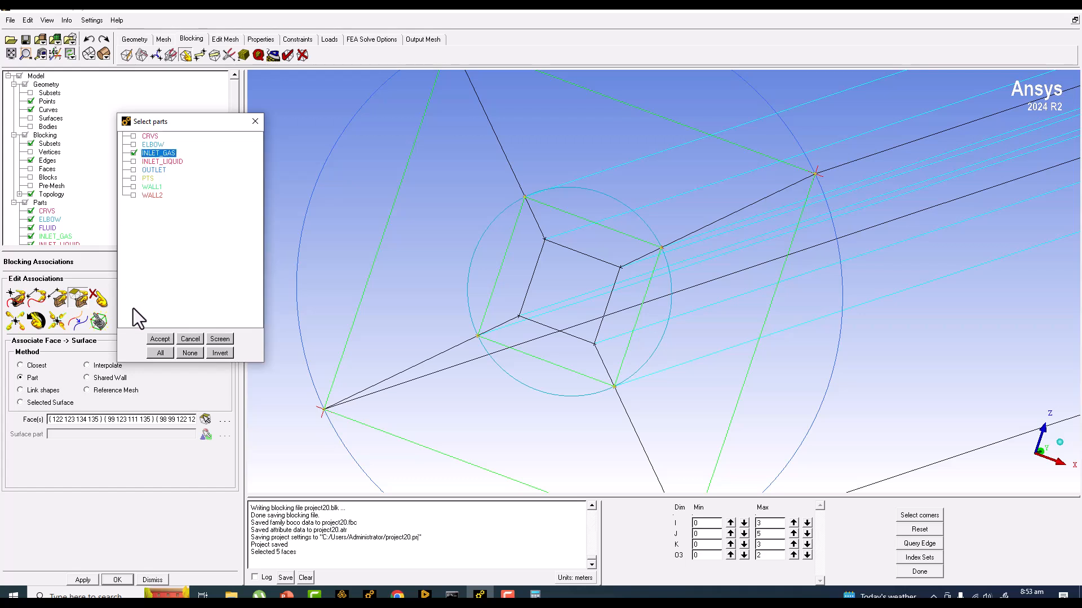
{"action": "left_click", "coordinate": [147, 335]}
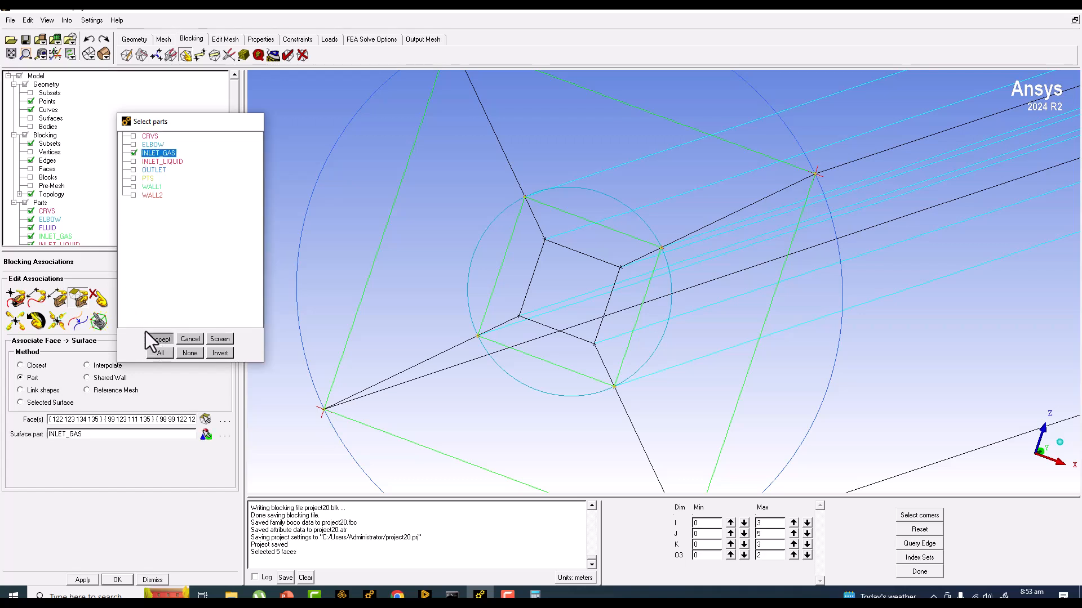
{"action": "middle_click", "coordinate": [275, 315]}
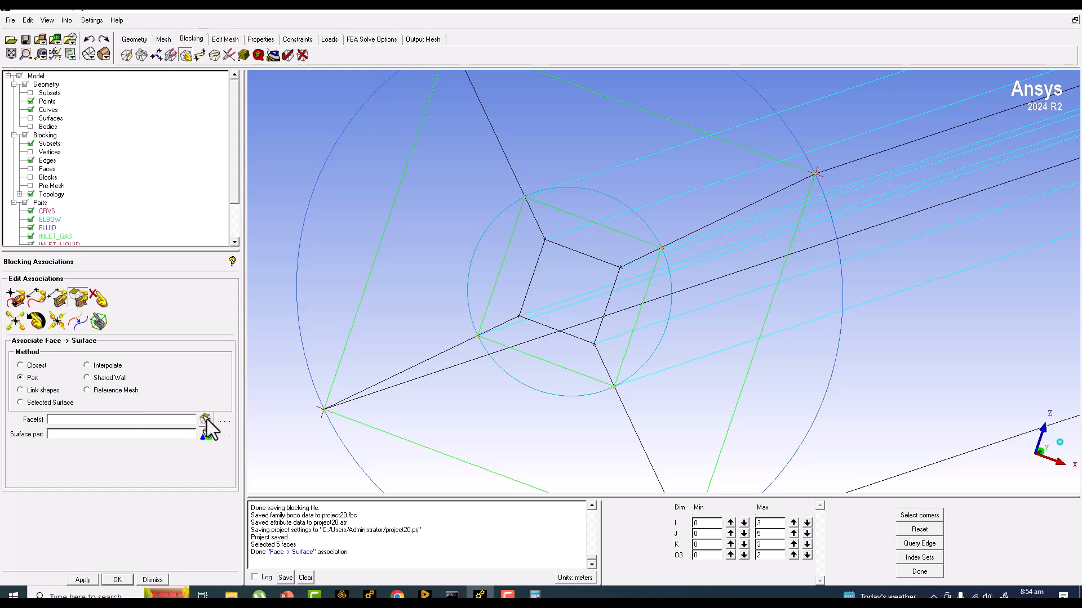
Associate the four outer inlet block faces with the INLET_LIQUID surface part.
{"action": "left_click", "coordinate": [206, 419]}
{"action": "left_click", "coordinate": [457, 228]}
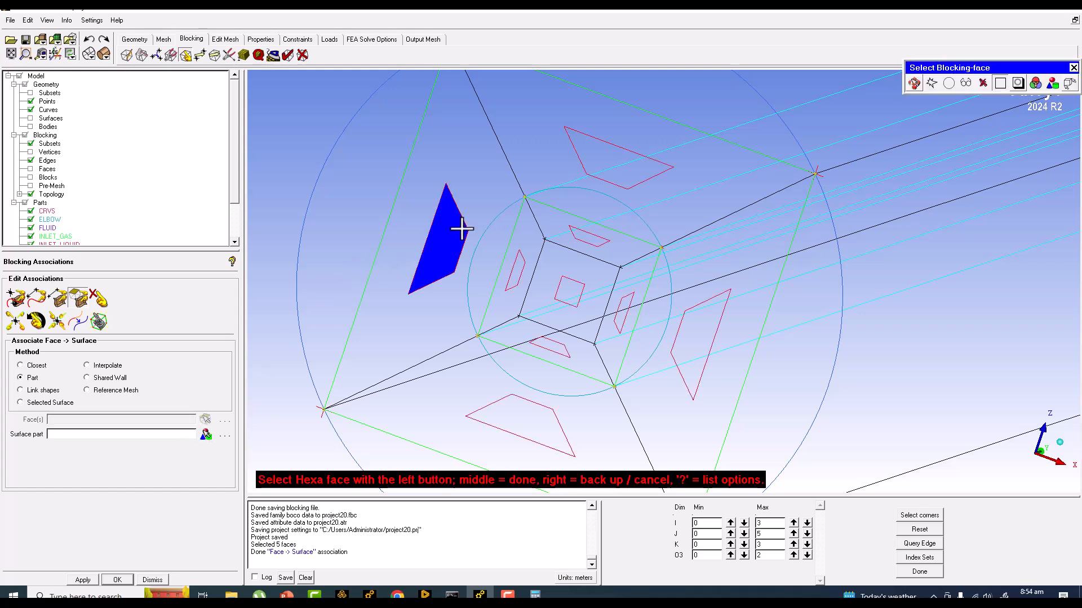
{"action": "left_click", "coordinate": [580, 149]}
{"action": "left_click", "coordinate": [688, 357]}
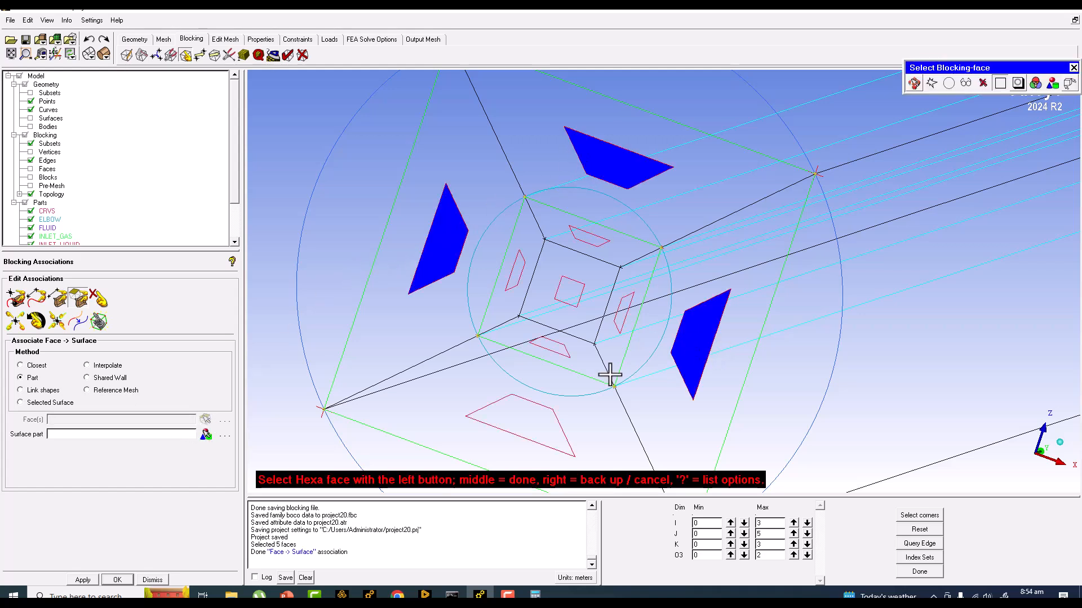
{"action": "left_click", "coordinate": [490, 410]}
{"action": "middle_click", "coordinate": [491, 410]}
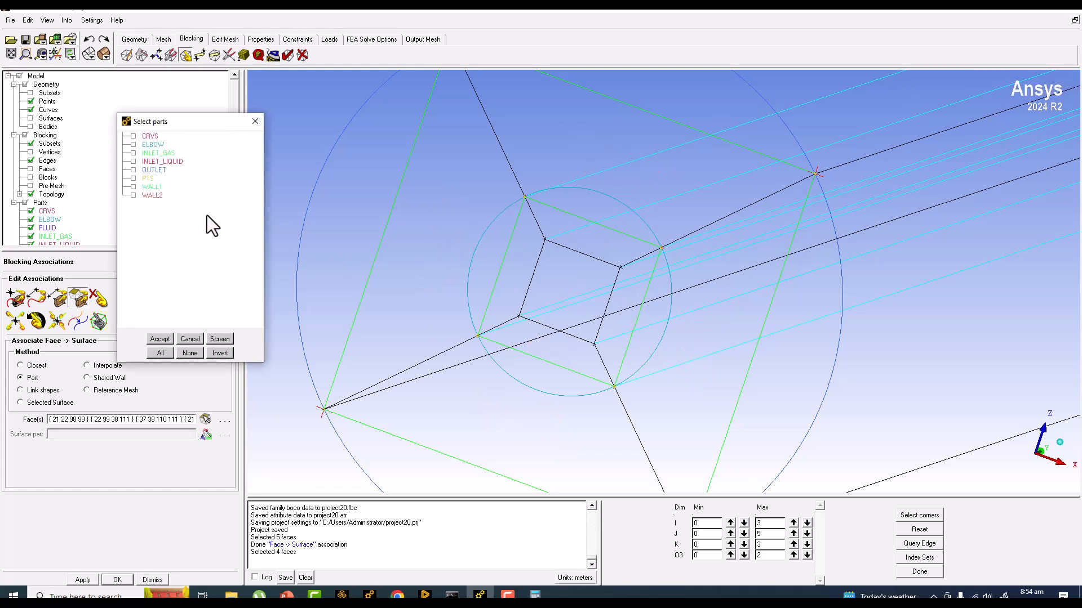
{"action": "left_click", "coordinate": [134, 162]}
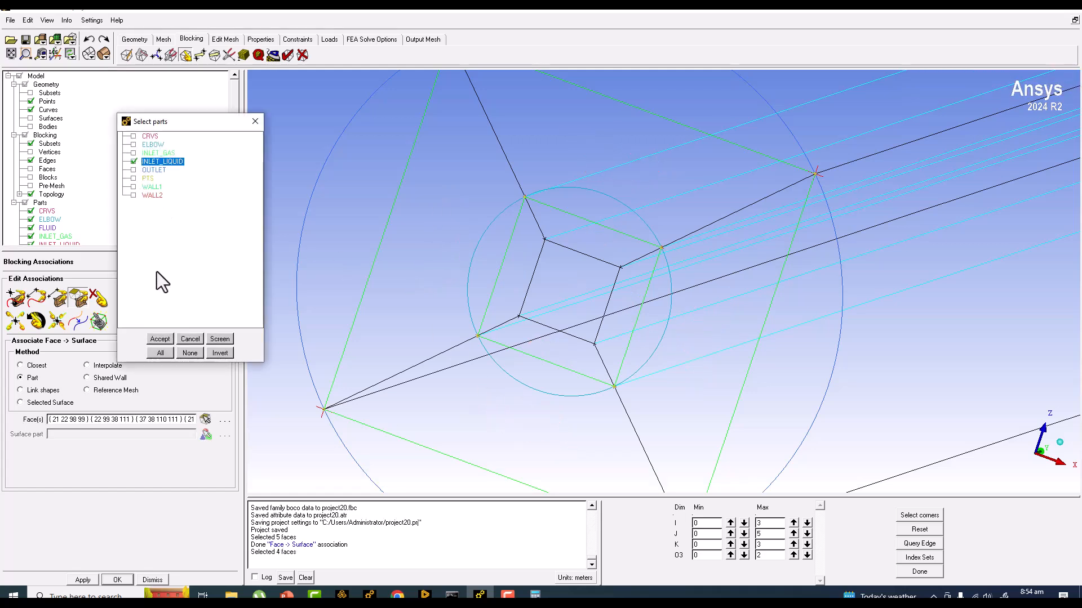
{"action": "left_click", "coordinate": [160, 339]}
Recompute the pre-mesh with the new face associations and save the project.
{"action": "left_click", "coordinate": [31, 186]}
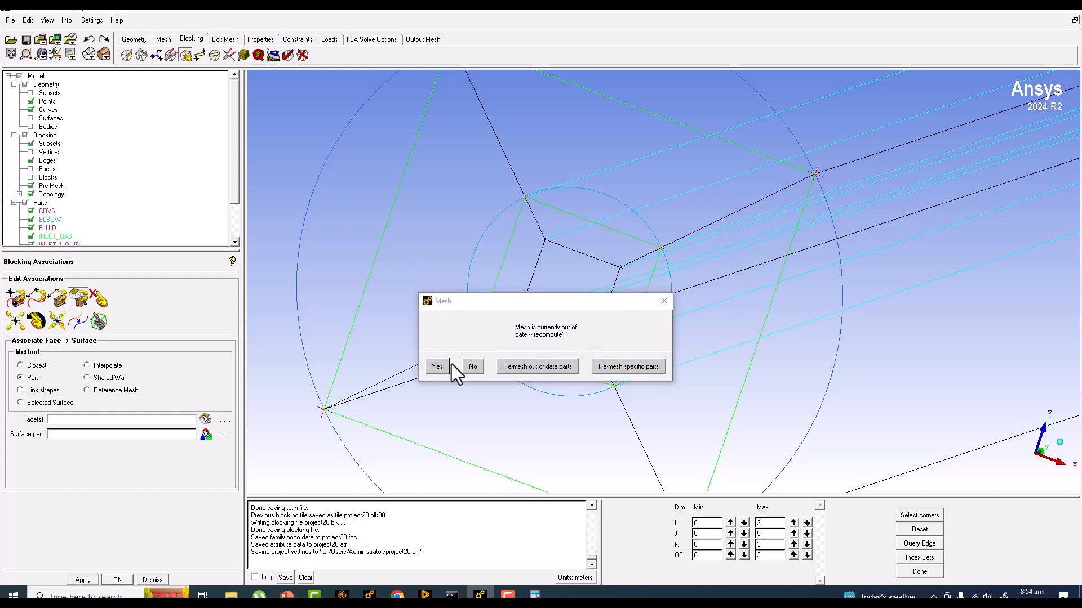
{"action": "left_click", "coordinate": [437, 366]}
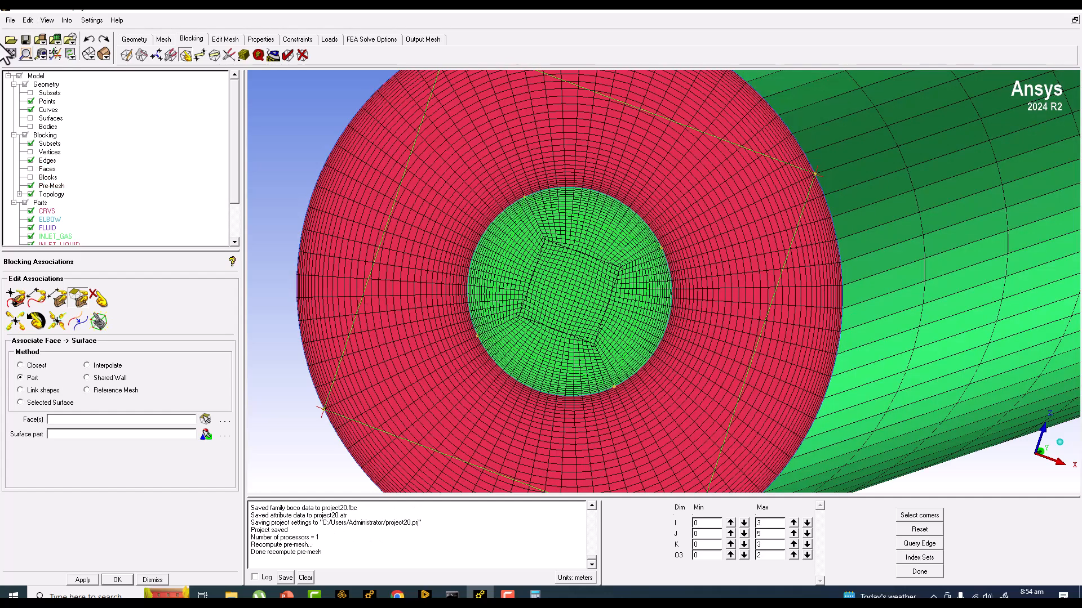
{"action": "left_click", "coordinate": [25, 38]}
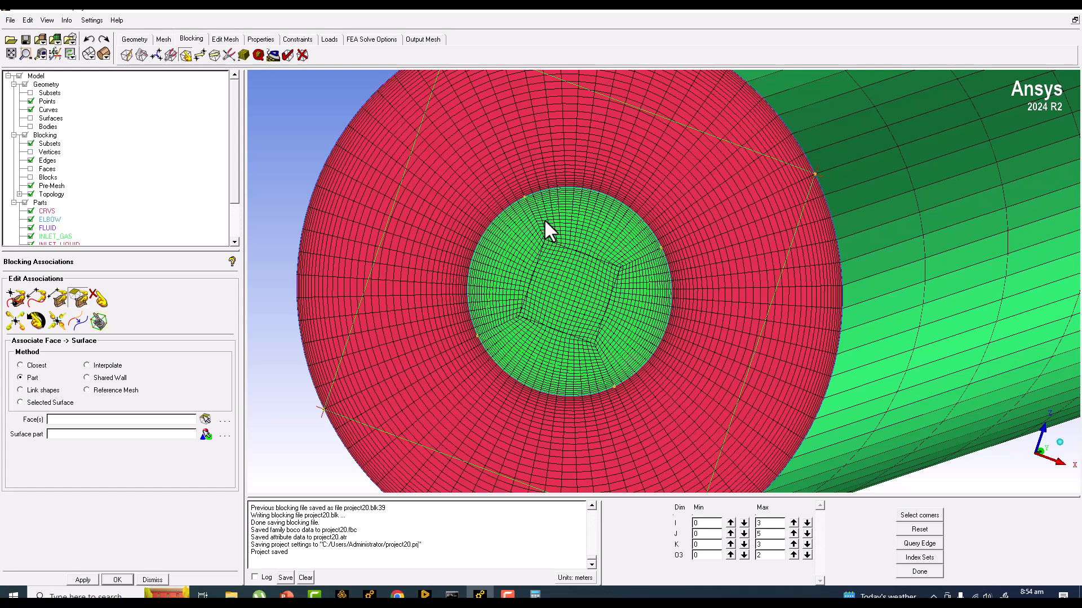
Hide the pre-mesh and examine the inner blocking edges where they pass through the elbow.
{"action": "scroll", "coordinate": [679, 309], "scroll_direction": "down", "scroll_amount": 8}
{"action": "middle_click_drag", "start_coordinate": [775, 310], "coordinate": [506, 333]}
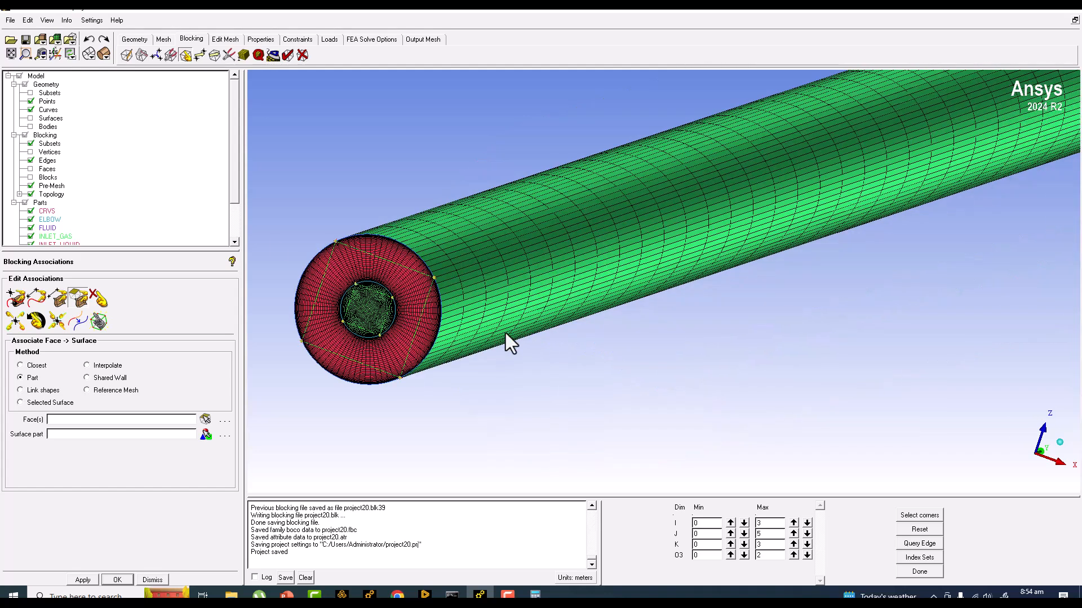
{"action": "left_click", "coordinate": [31, 186]}
{"action": "scroll", "coordinate": [524, 366], "scroll_direction": "up", "scroll_amount": 5}
{"action": "scroll", "coordinate": [454, 314], "scroll_direction": "down", "scroll_amount": 5}
{"action": "scroll", "coordinate": [512, 379], "scroll_direction": "up", "scroll_amount": 2}
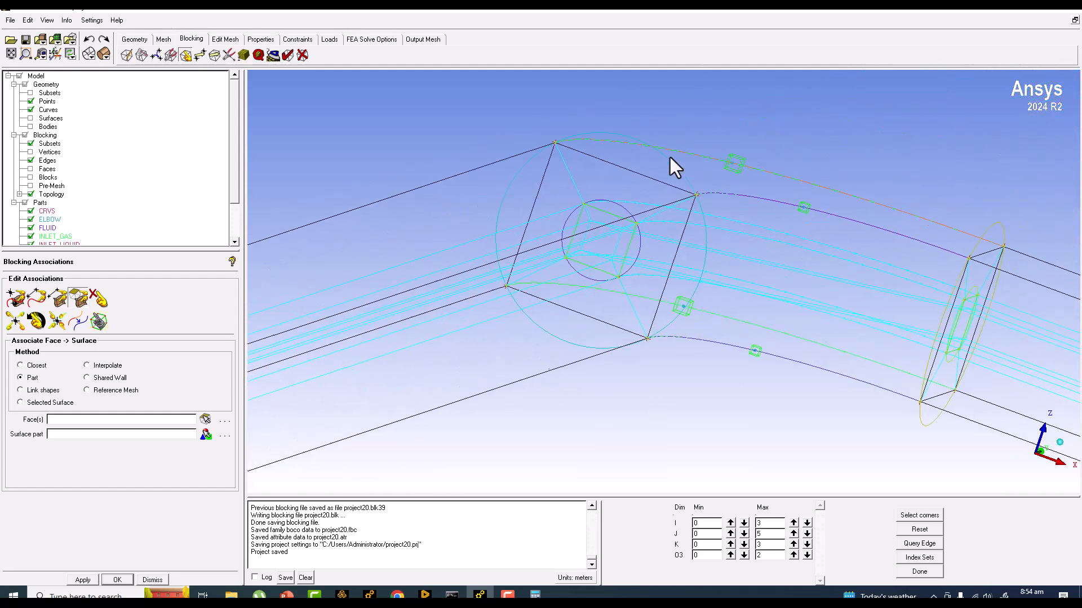
{"action": "scroll", "coordinate": [632, 229], "scroll_direction": "up", "scroll_amount": 3}
{"action": "scroll", "coordinate": [582, 251], "scroll_direction": "up", "scroll_amount": 5}
{"action": "scroll", "coordinate": [381, 302], "scroll_direction": "down", "scroll_amount": 5}
{"action": "scroll", "coordinate": [639, 283], "scroll_direction": "up", "scroll_amount": 1}
{"action": "scroll", "coordinate": [616, 235], "scroll_direction": "up", "scroll_amount": 4}
Start linking edge shapes with the displayed blocking limited to a minimum O3 index of 1.
{"action": "left_click", "coordinate": [214, 55]}
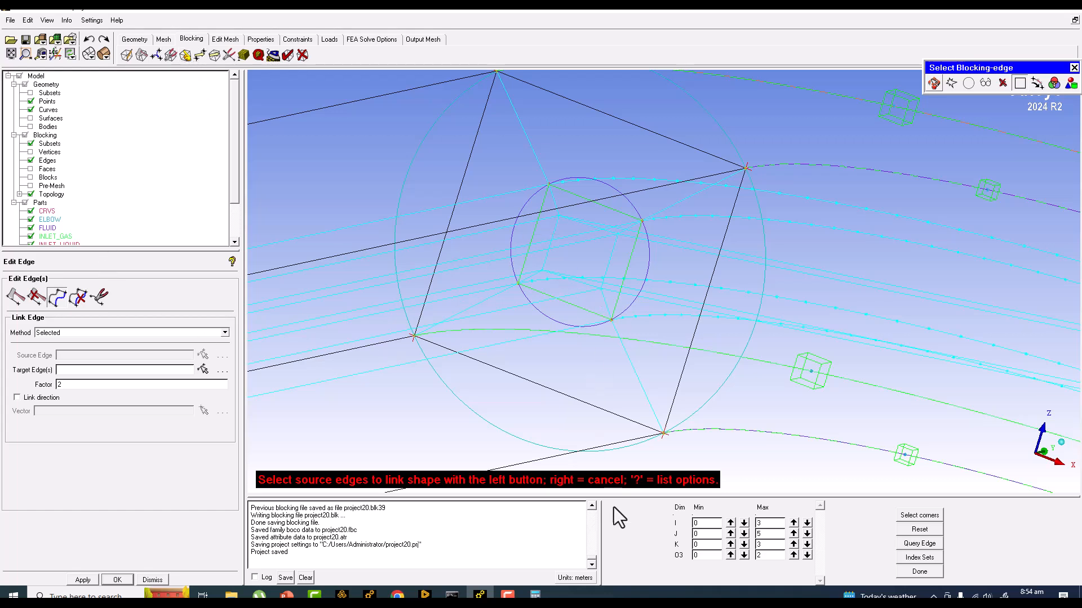
{"action": "left_click", "coordinate": [731, 555]}
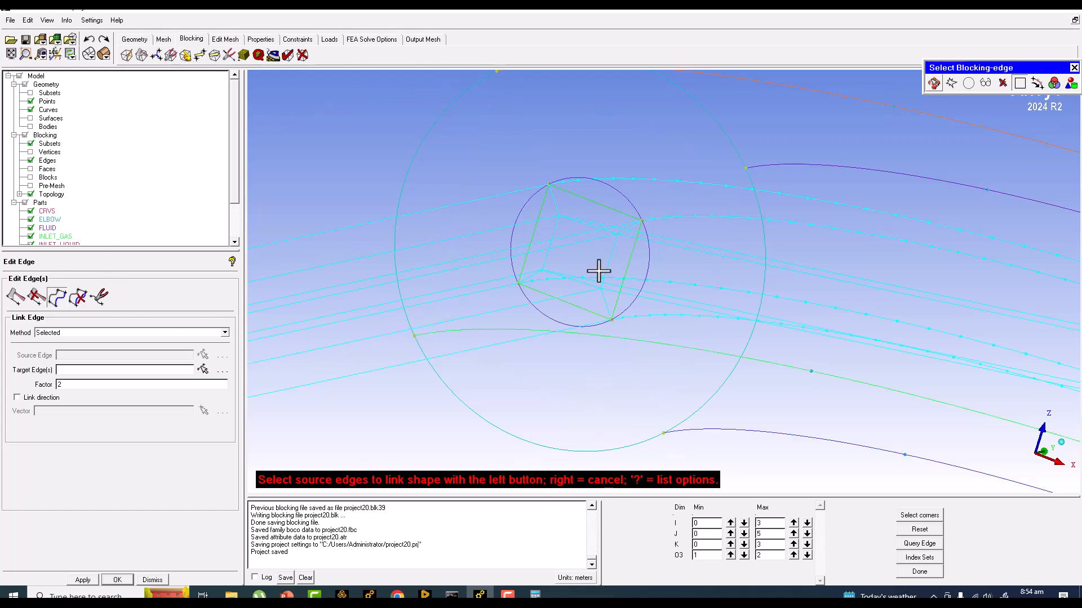
Try to link the upper straight core edge in the elbow to its curved neighbour with factor 2, and undo it.
{"action": "left_click", "coordinate": [637, 178]}
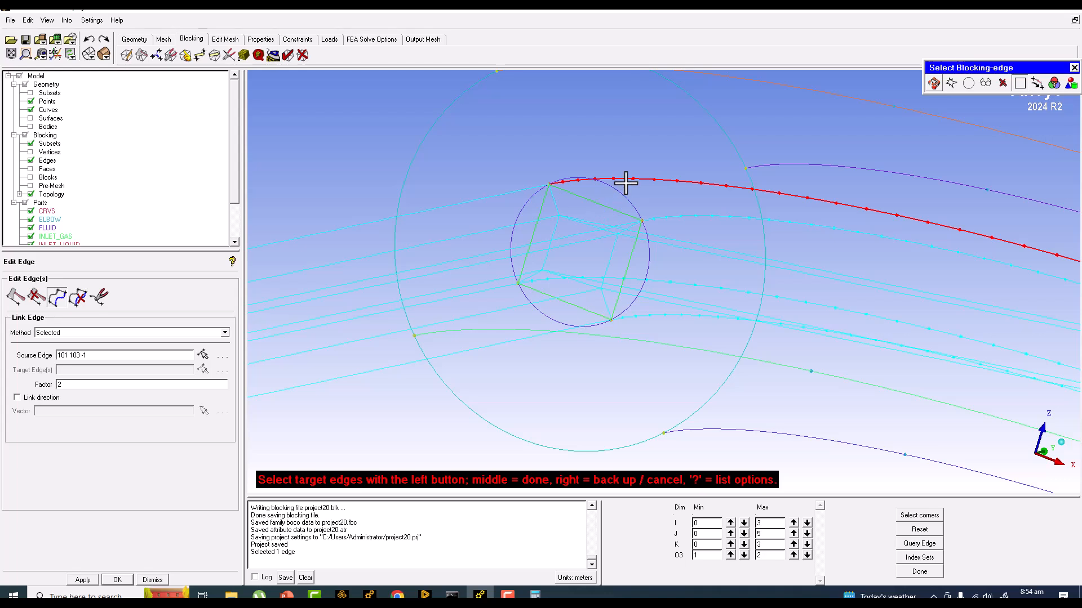
{"action": "left_click", "coordinate": [602, 224]}
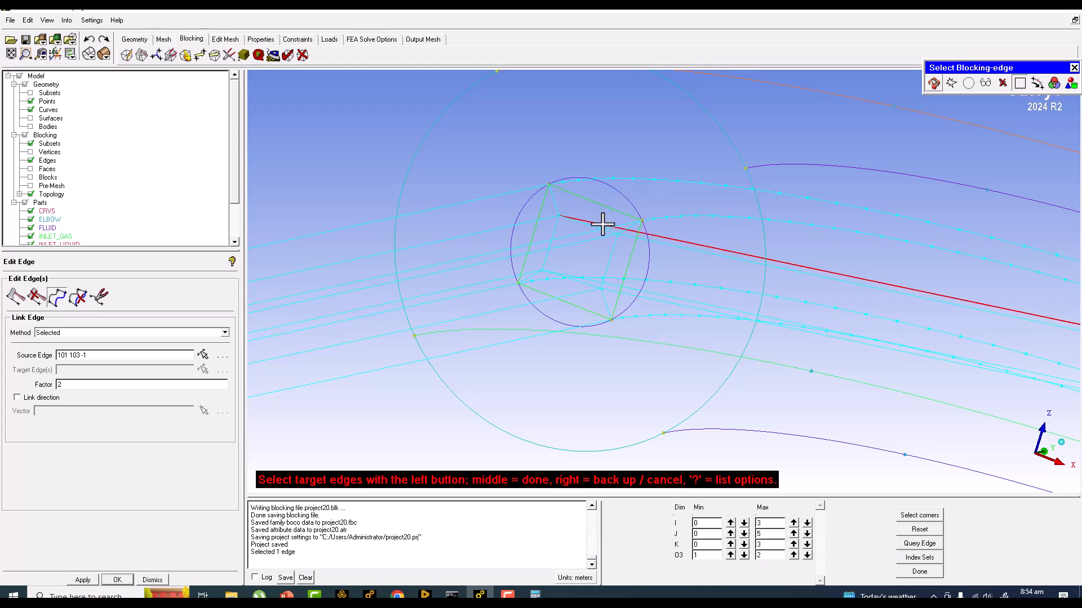
{"action": "middle_click", "coordinate": [602, 224]}
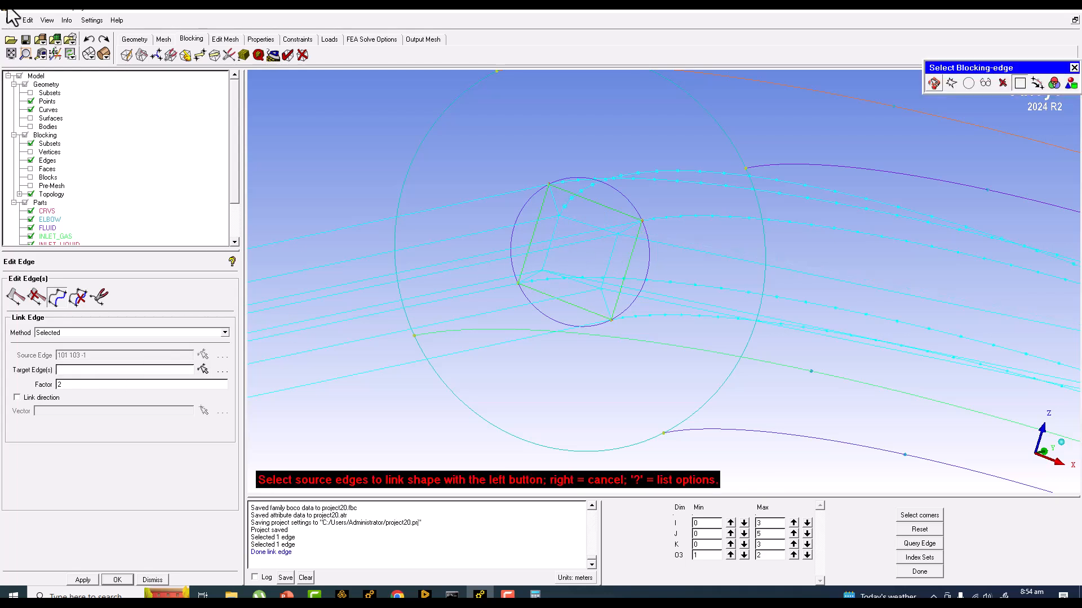
{"action": "left_click", "coordinate": [88, 39]}
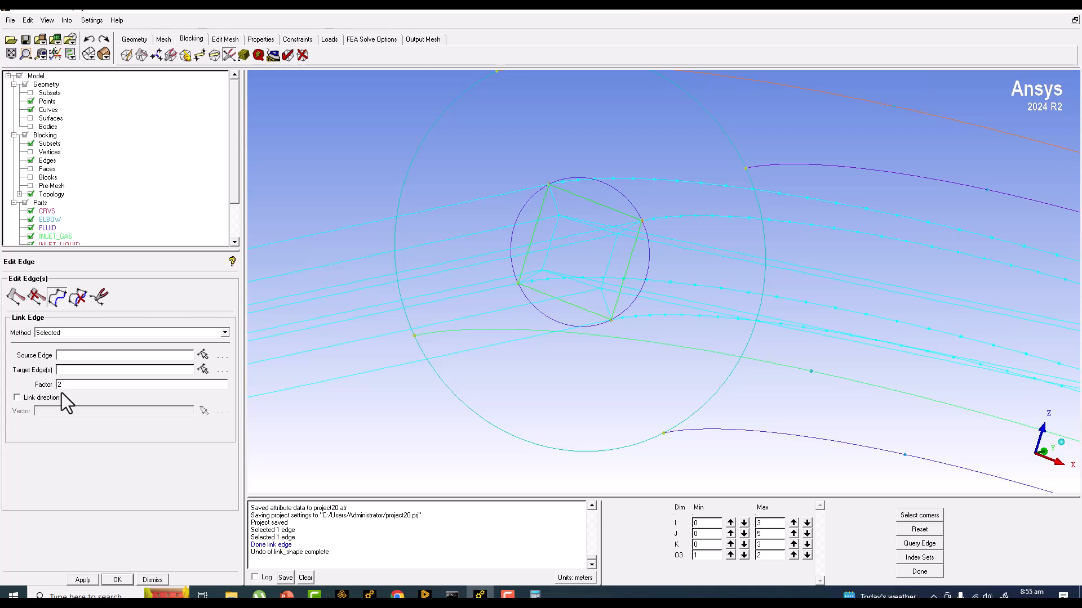
Link the two upper straight core edges in the elbow to their neighbouring curved edges with factor 1.
{"action": "left_click", "coordinate": [203, 355]}
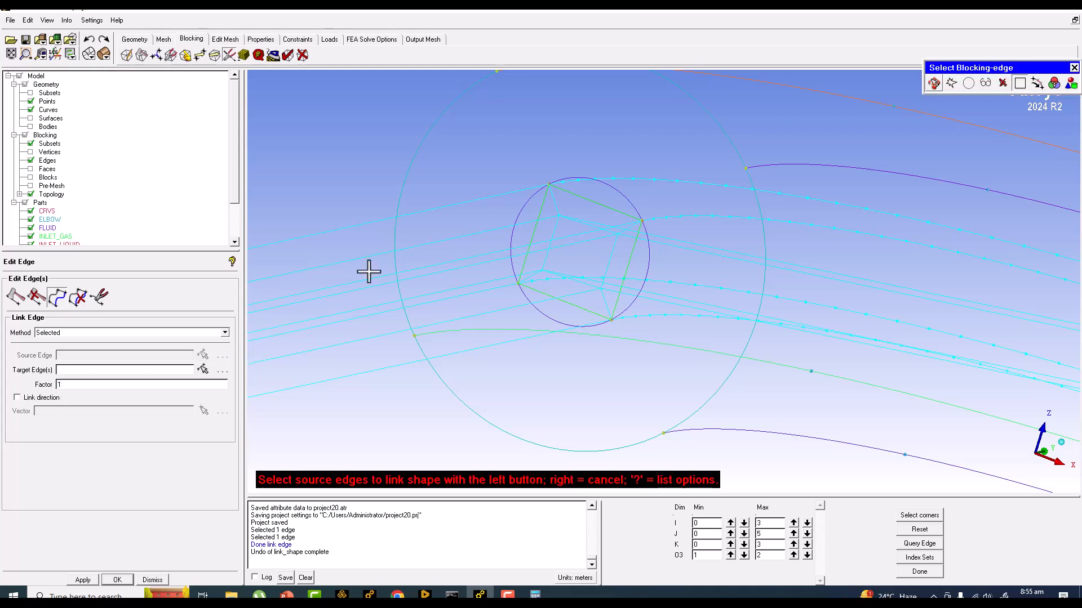
{"action": "left_click", "coordinate": [631, 179]}
{"action": "left_click", "coordinate": [600, 224]}
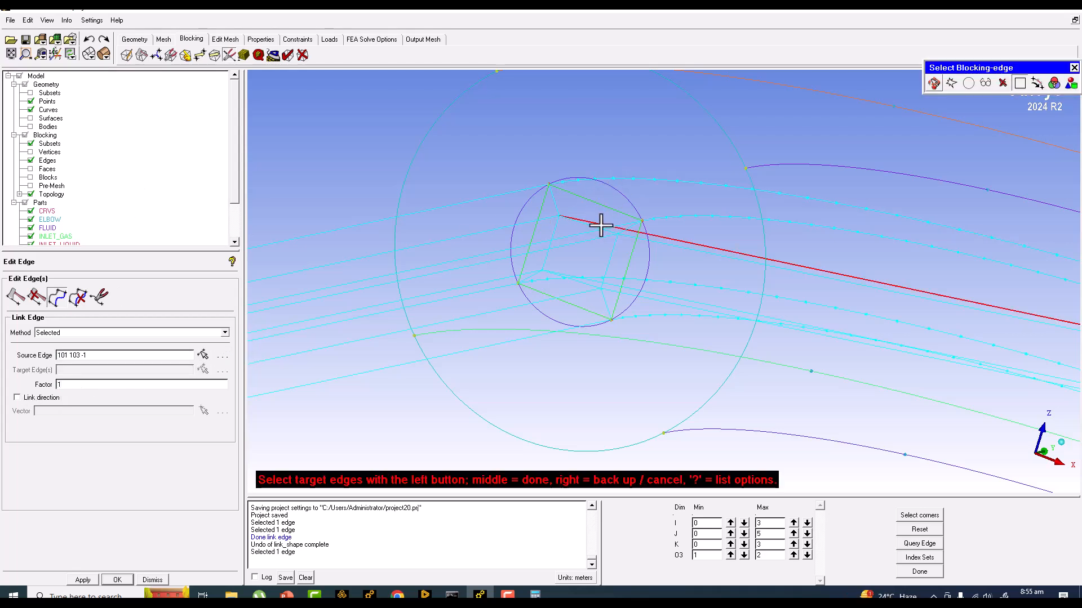
{"action": "middle_click", "coordinate": [613, 231]}
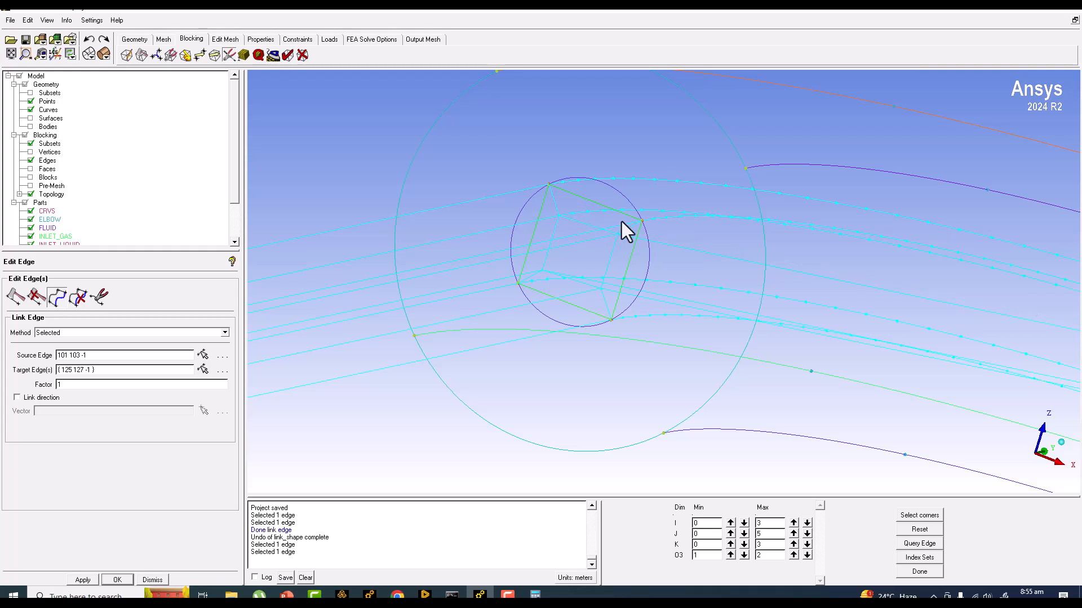
{"action": "left_click", "coordinate": [667, 224]}
{"action": "left_click", "coordinate": [662, 242]}
{"action": "middle_click", "coordinate": [660, 241]}
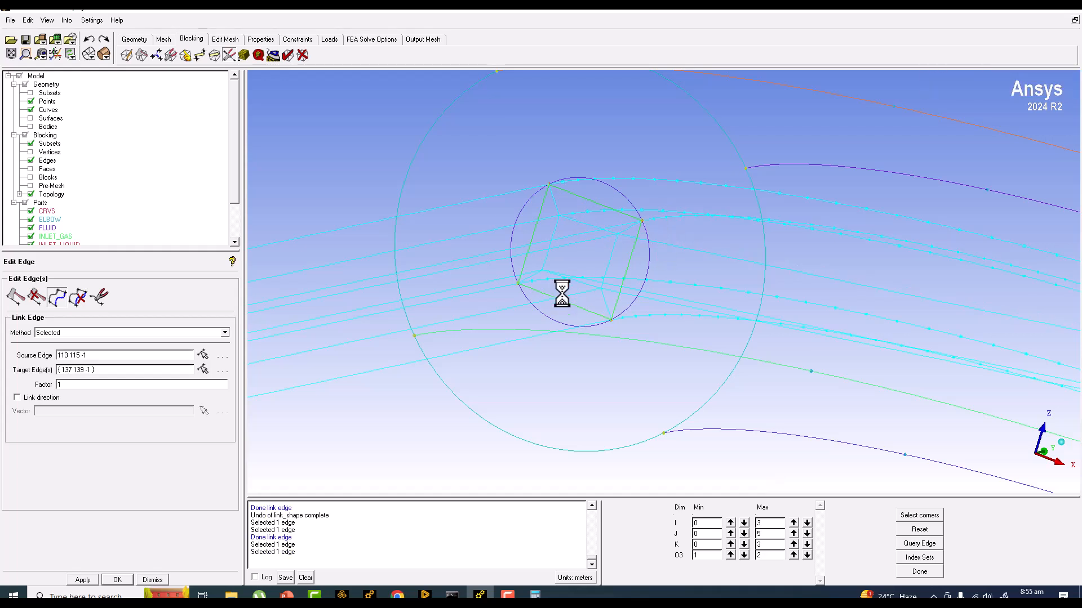
Link the two lower straight core edges in the elbow to their neighbouring curved edges with factor 1 and save the project.
{"action": "left_click", "coordinate": [546, 283]}
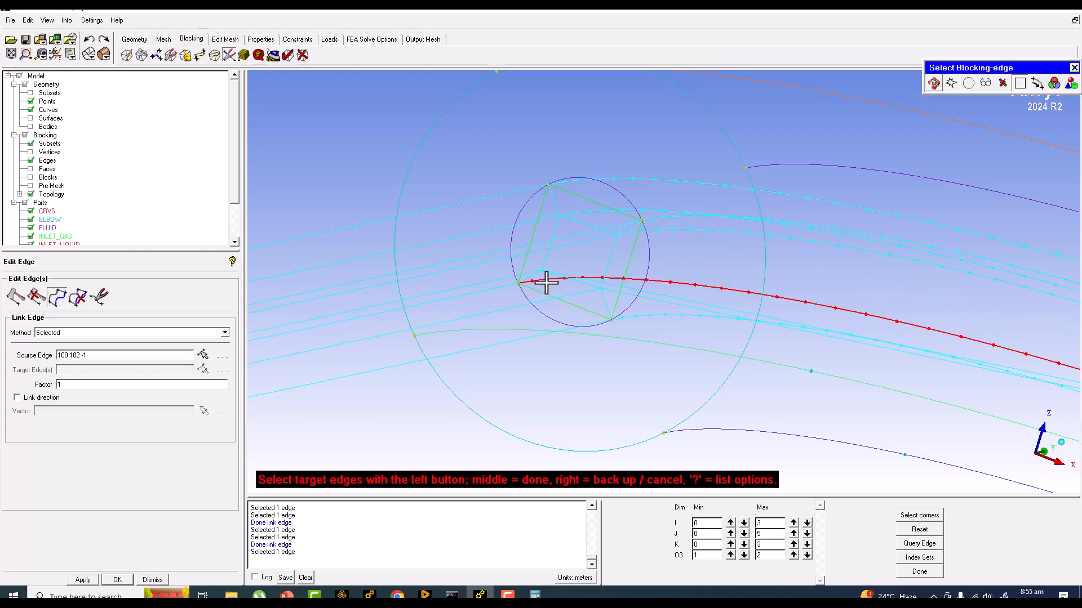
{"action": "scroll", "coordinate": [558, 274], "scroll_direction": "up", "scroll_amount": 1}
{"action": "left_click", "coordinate": [584, 281]}
{"action": "middle_click", "coordinate": [584, 280]}
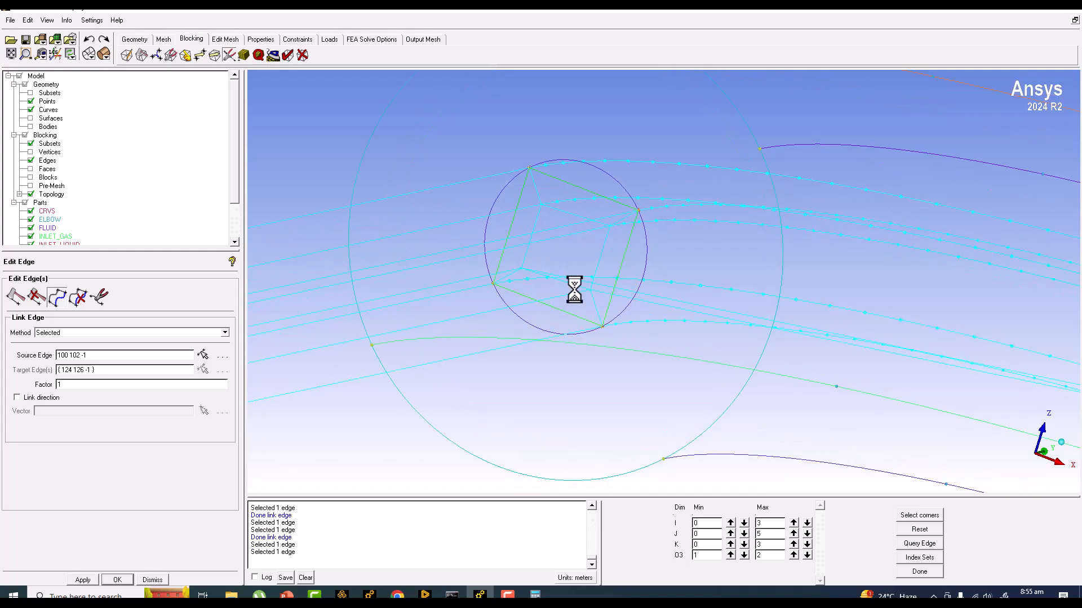
{"action": "left_click", "coordinate": [630, 321]}
{"action": "left_click", "coordinate": [655, 307]}
{"action": "middle_click", "coordinate": [657, 309]}
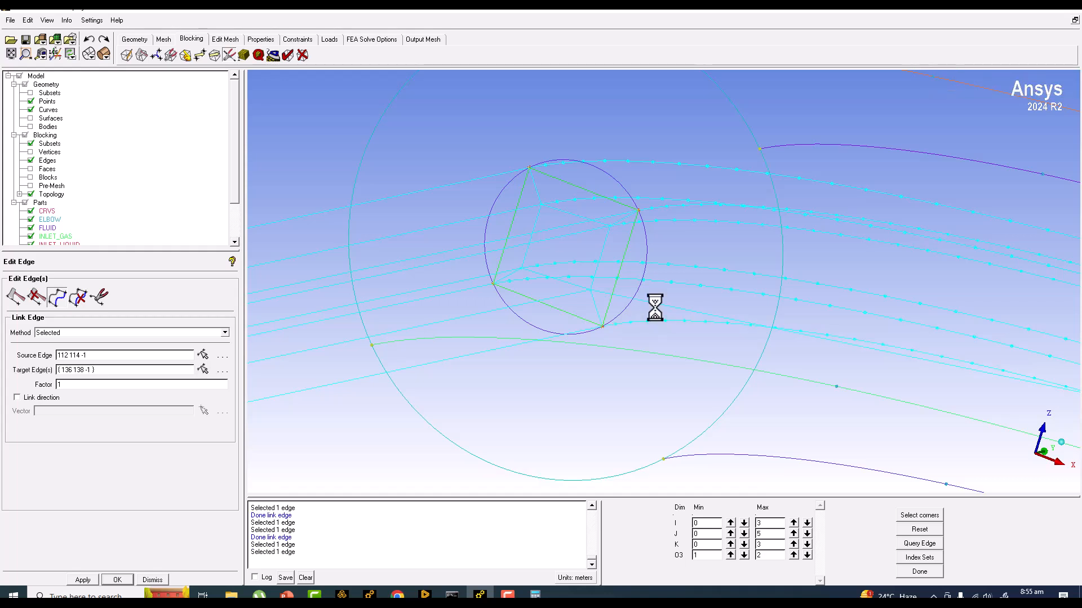
{"action": "right_click", "coordinate": [656, 319]}
{"action": "left_click", "coordinate": [25, 42]}
{"action": "right_click_drag", "start_coordinate": [496, 118], "coordinate": [664, 396]}
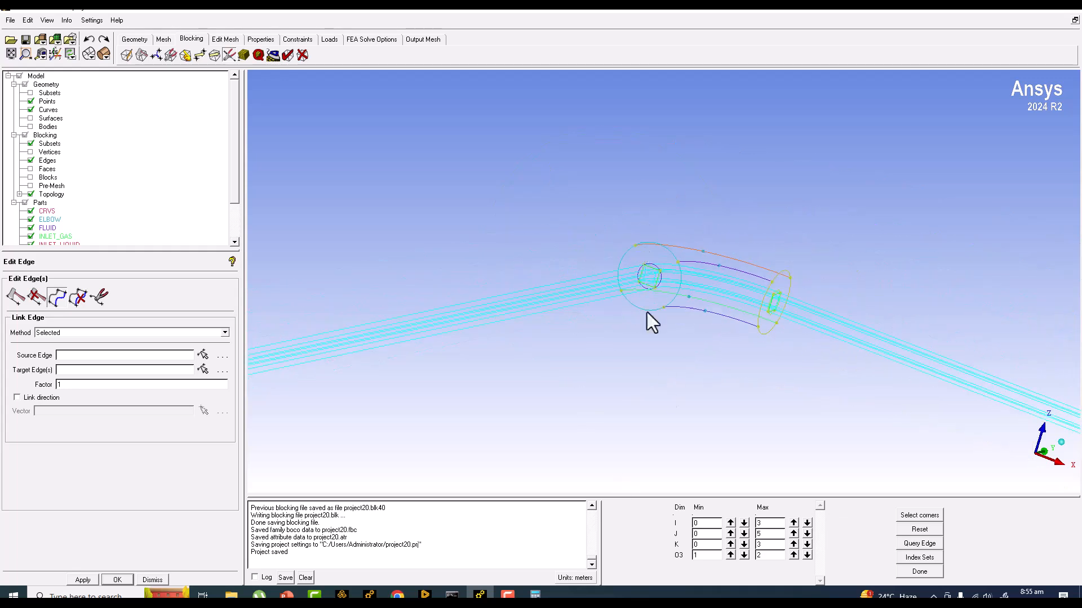
Reset the blocking index range to its full extent and recompute the pre-mesh.
{"action": "left_click", "coordinate": [918, 530]}
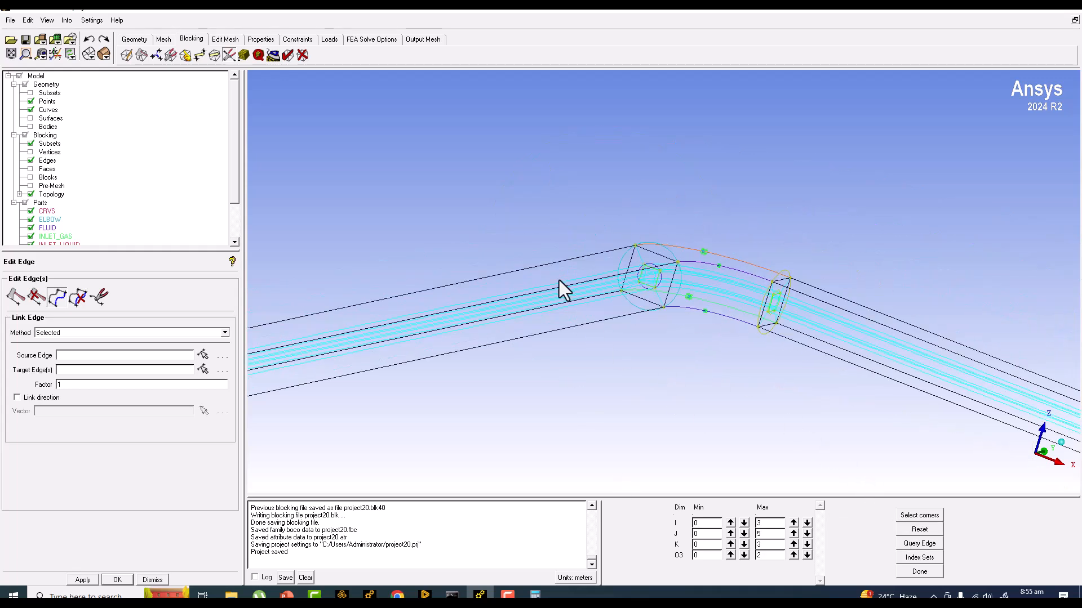
{"action": "left_click", "coordinate": [30, 186]}
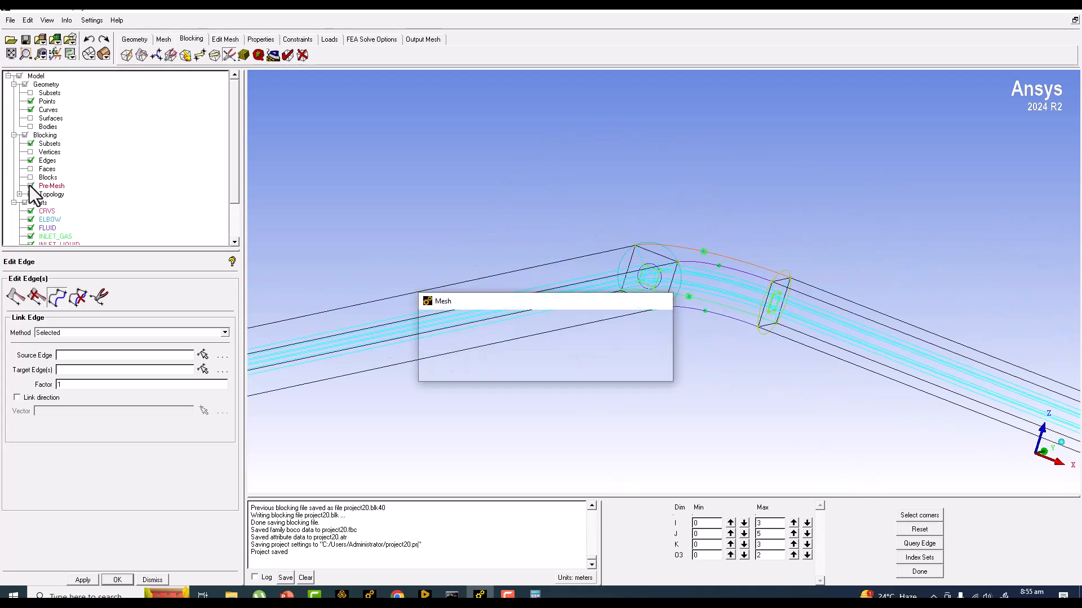
{"action": "left_click", "coordinate": [442, 369]}
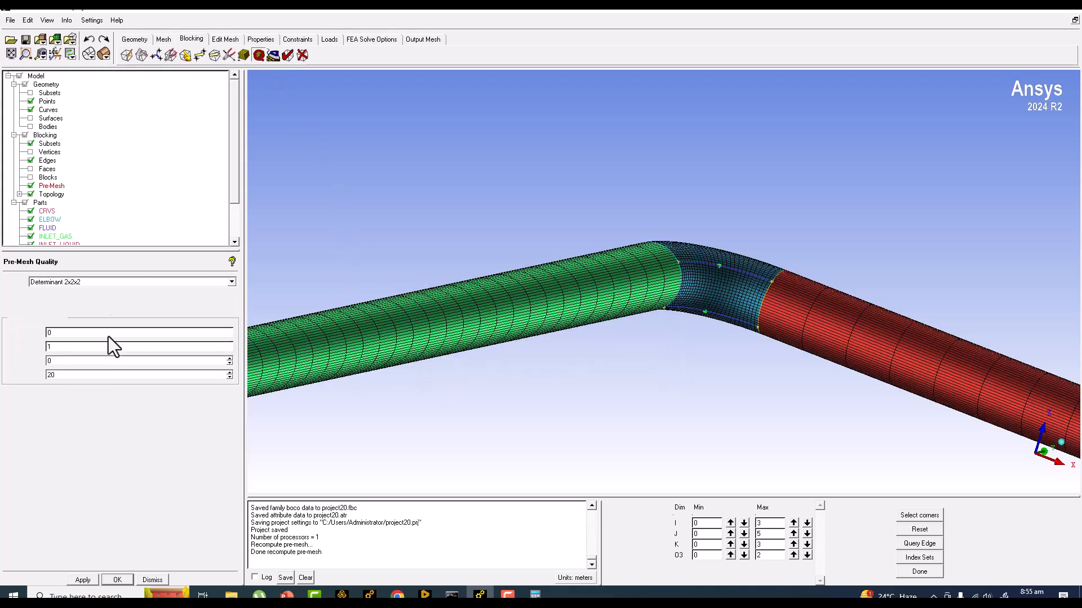
Check the pre-mesh quality with the Determinant 2x2x2 criterion and close the floating index control.
{"action": "left_click", "coordinate": [82, 580]}
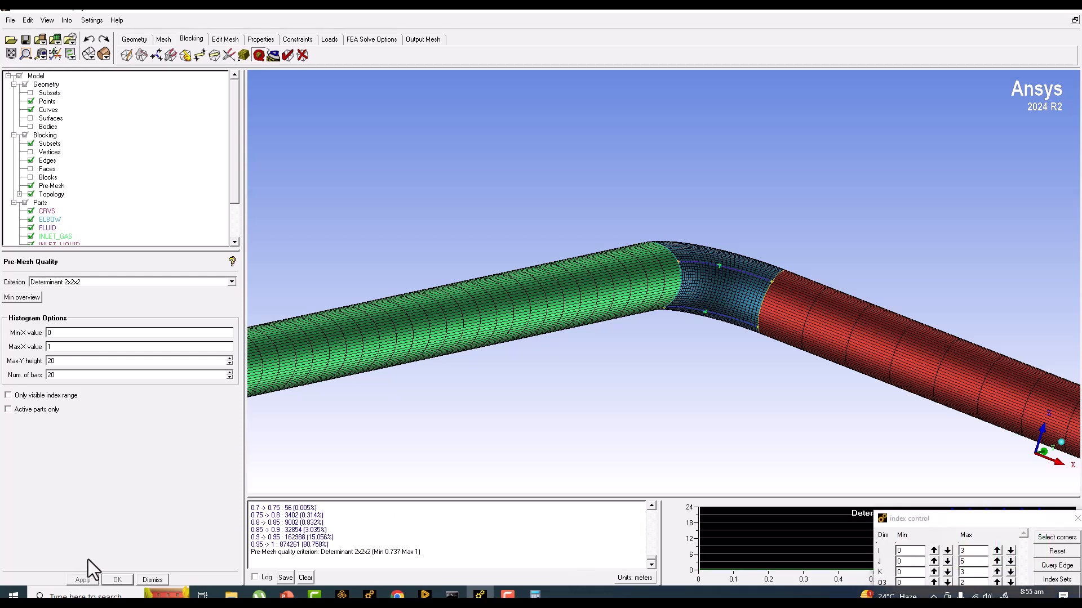
{"action": "left_click_drag", "start_coordinate": [1052, 519], "coordinate": [627, 337]}
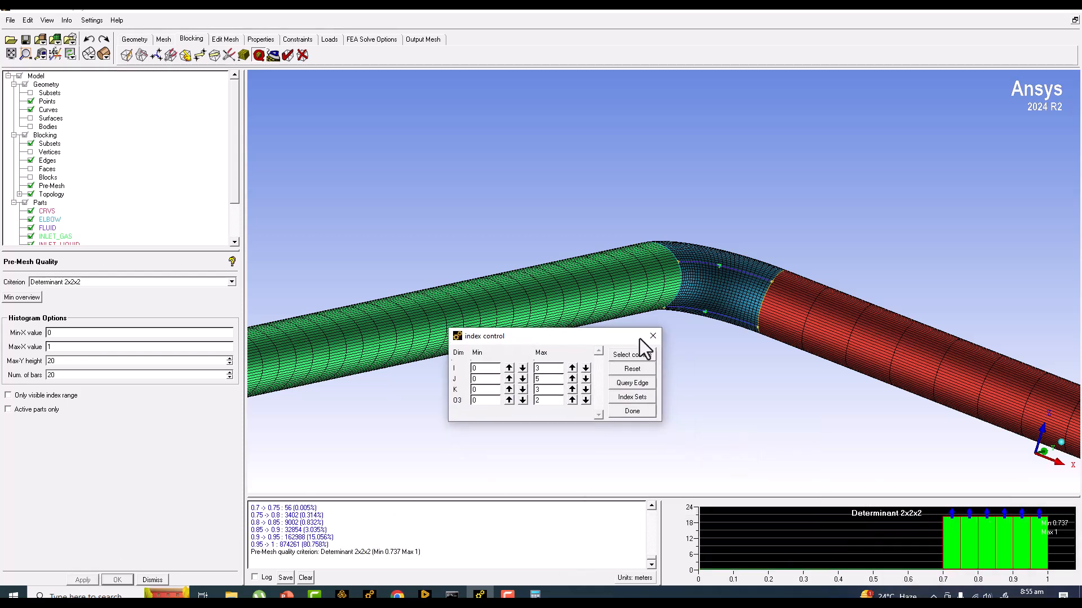
{"action": "left_click", "coordinate": [652, 339]}
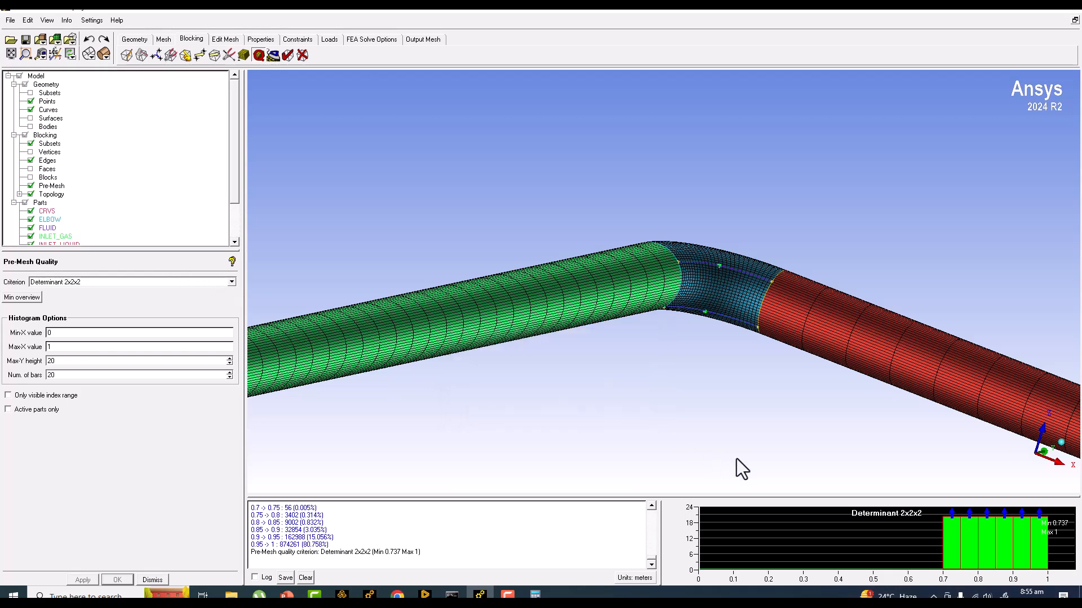
Check the pre-mesh quality with the Angle criterion.
{"action": "left_click", "coordinate": [231, 282]}
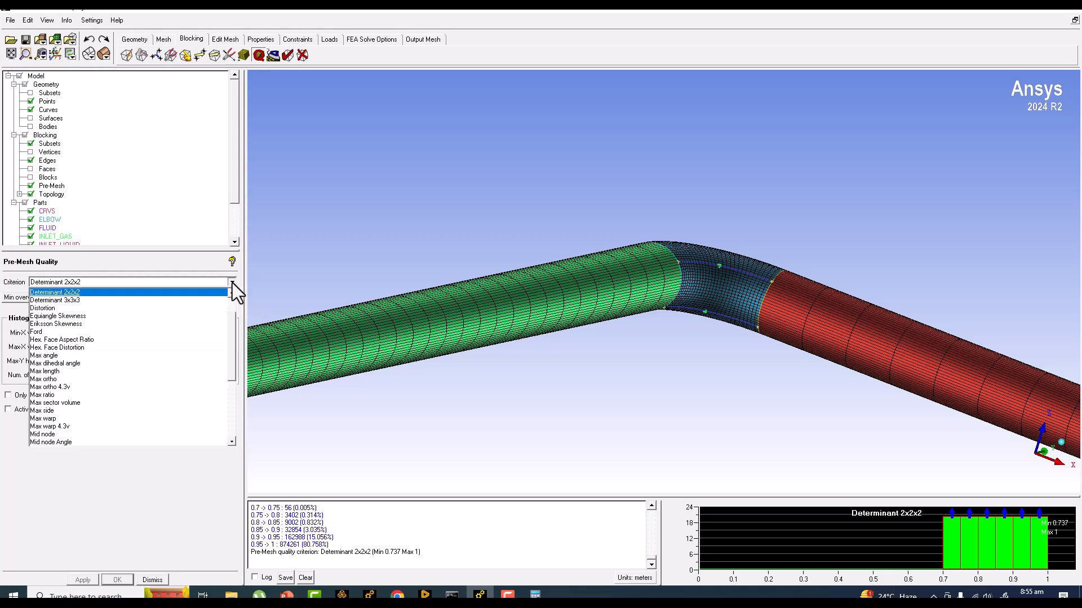
{"action": "scroll", "coordinate": [54, 326], "scroll_direction": "up", "scroll_amount": 2}
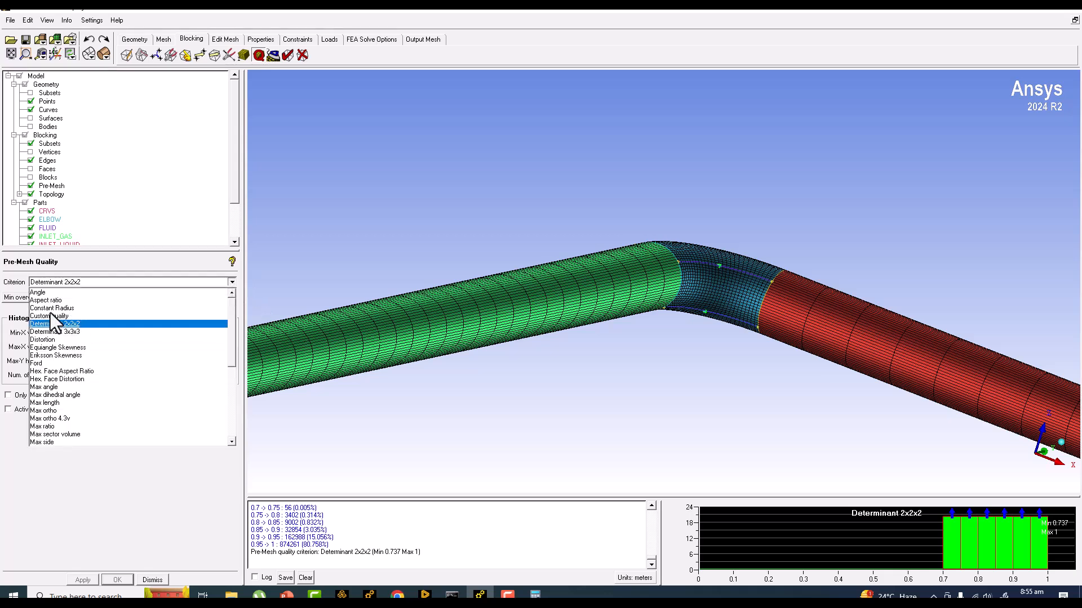
{"action": "left_click", "coordinate": [53, 293]}
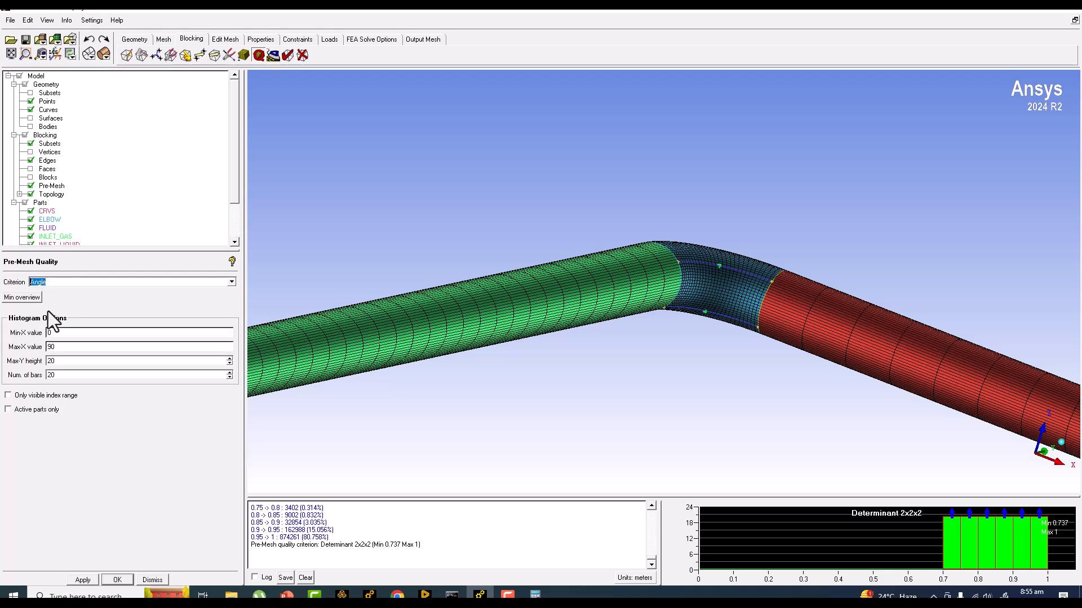
{"action": "left_click", "coordinate": [90, 580]}
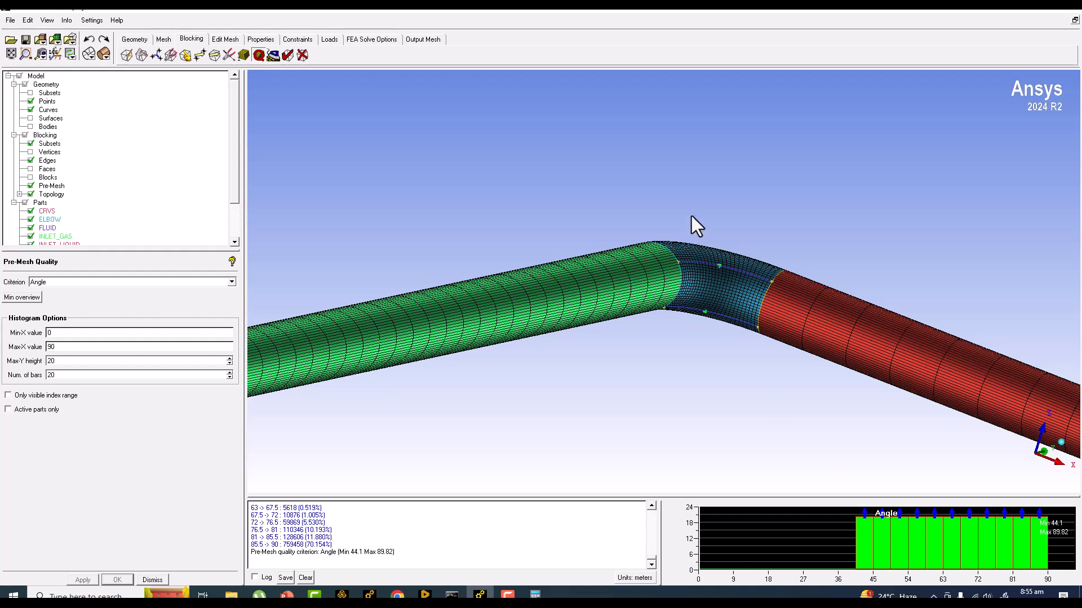
Hide the geometry curves and points and save the project.
{"action": "scroll", "coordinate": [701, 242], "scroll_direction": "down", "scroll_amount": 3}
{"action": "left_click", "coordinate": [30, 109]}
{"action": "left_click", "coordinate": [31, 101]}
{"action": "left_click", "coordinate": [25, 40]}
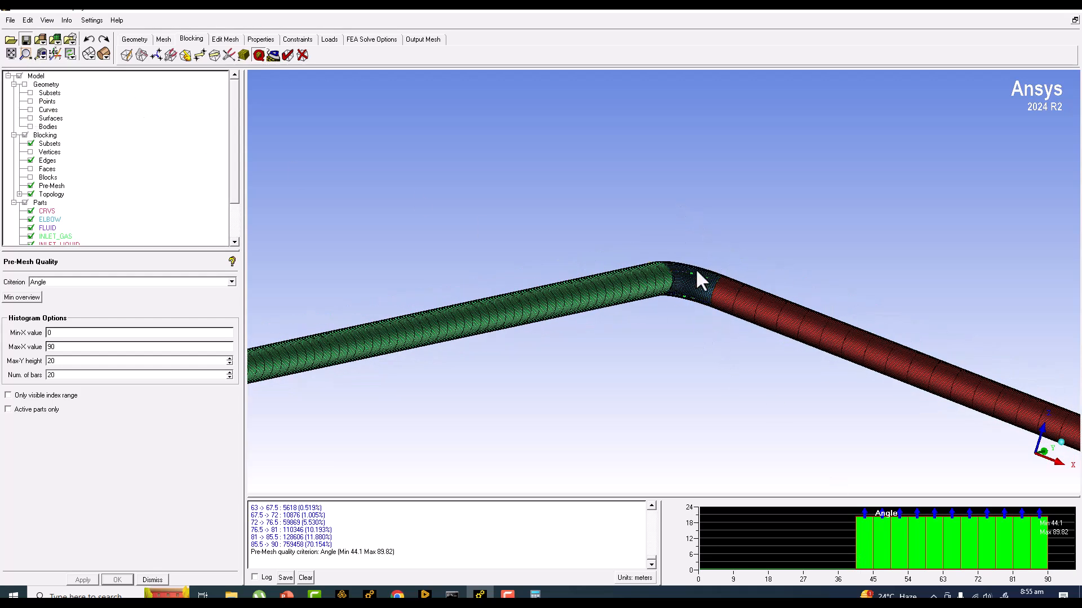
Examine the pre-mesh spacing where the two straight pipe sections meet the elbow.
{"action": "scroll", "coordinate": [635, 282], "scroll_direction": "up", "scroll_amount": 3}
{"action": "left_click", "coordinate": [31, 161]}
{"action": "scroll", "coordinate": [868, 231], "scroll_direction": "down", "scroll_amount": 5}
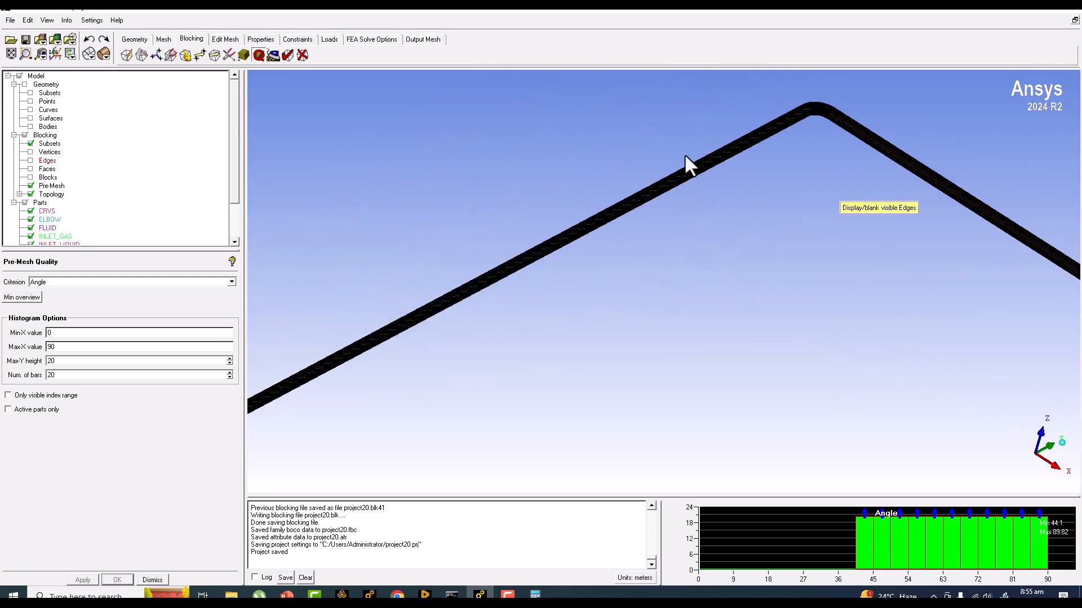
{"action": "scroll", "coordinate": [856, 228], "scroll_direction": "up", "scroll_amount": 5}
{"action": "middle_click_drag", "start_coordinate": [782, 188], "coordinate": [671, 241]}
{"action": "scroll", "coordinate": [671, 241], "scroll_direction": "up", "scroll_amount": 4}
{"action": "middle_click_drag", "start_coordinate": [586, 226], "coordinate": [463, 245]}
{"action": "middle_click_drag", "start_coordinate": [701, 251], "coordinate": [610, 259]}
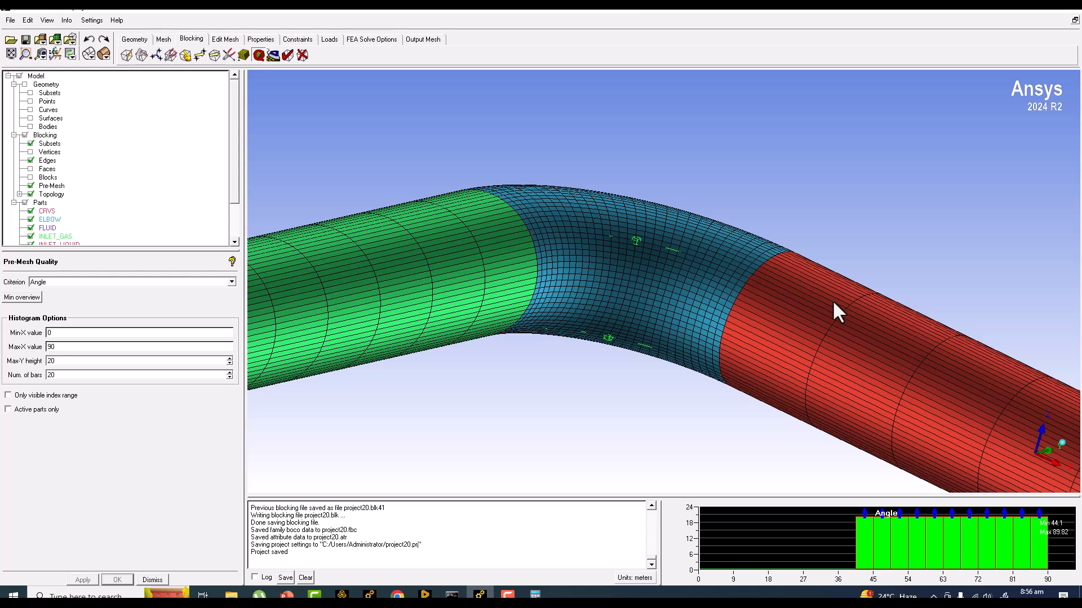
Hide the pre-mesh and match the spacing of the straight pipe edge after the elbow to the outer elbow edge.
{"action": "left_click", "coordinate": [30, 186]}
{"action": "left_click", "coordinate": [243, 55]}
{"action": "left_click", "coordinate": [79, 297]}
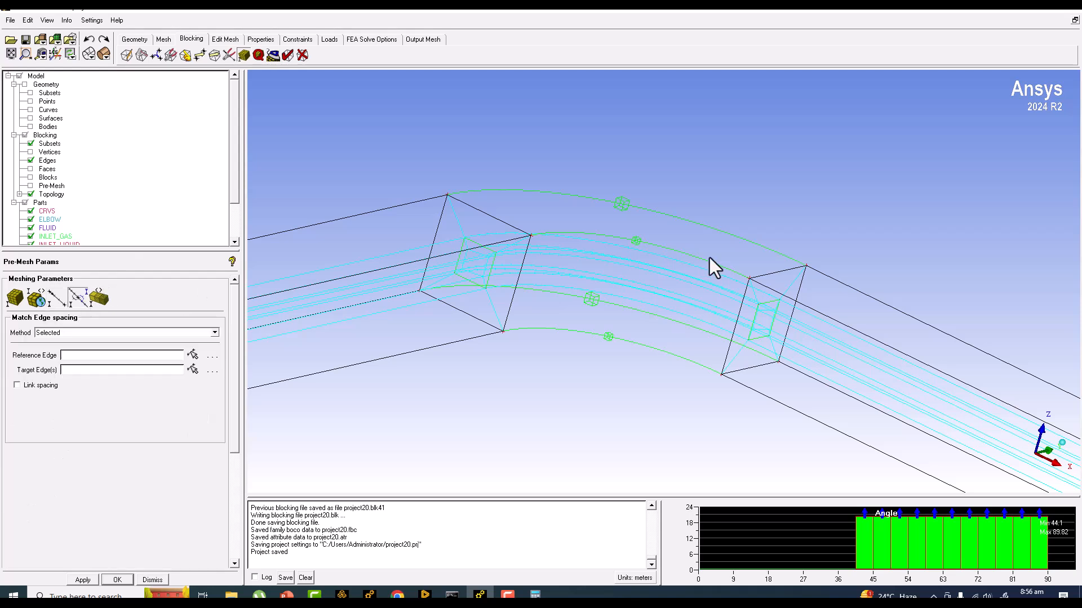
{"action": "left_click", "coordinate": [769, 244]}
{"action": "left_click", "coordinate": [828, 278]}
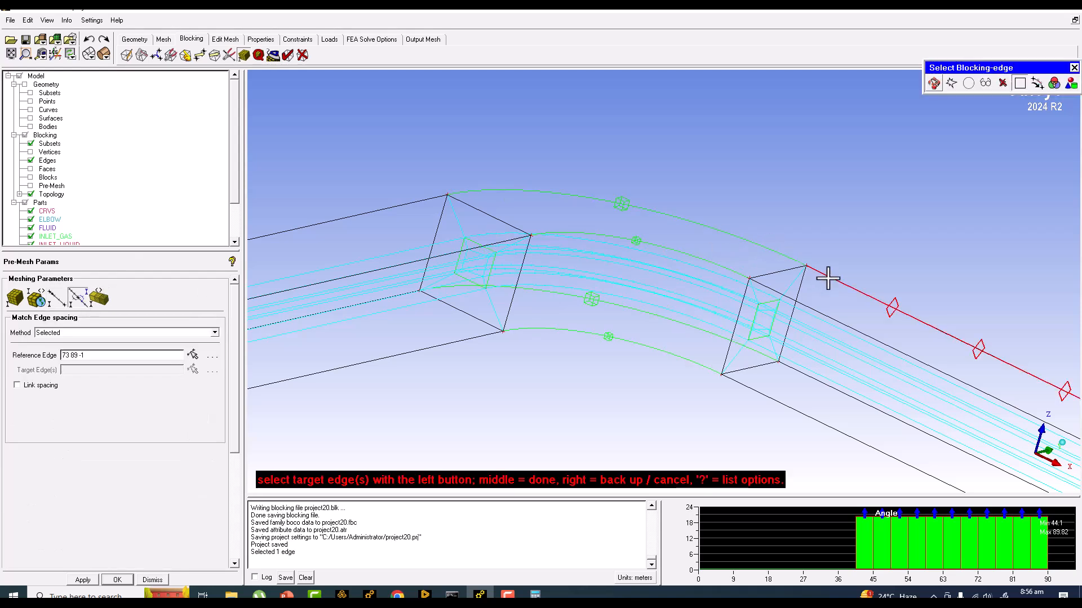
{"action": "scroll", "coordinate": [744, 317], "scroll_direction": "up", "scroll_amount": 3}
{"action": "scroll", "coordinate": [749, 316], "scroll_direction": "down", "scroll_amount": 3}
{"action": "middle_click", "coordinate": [563, 338]}
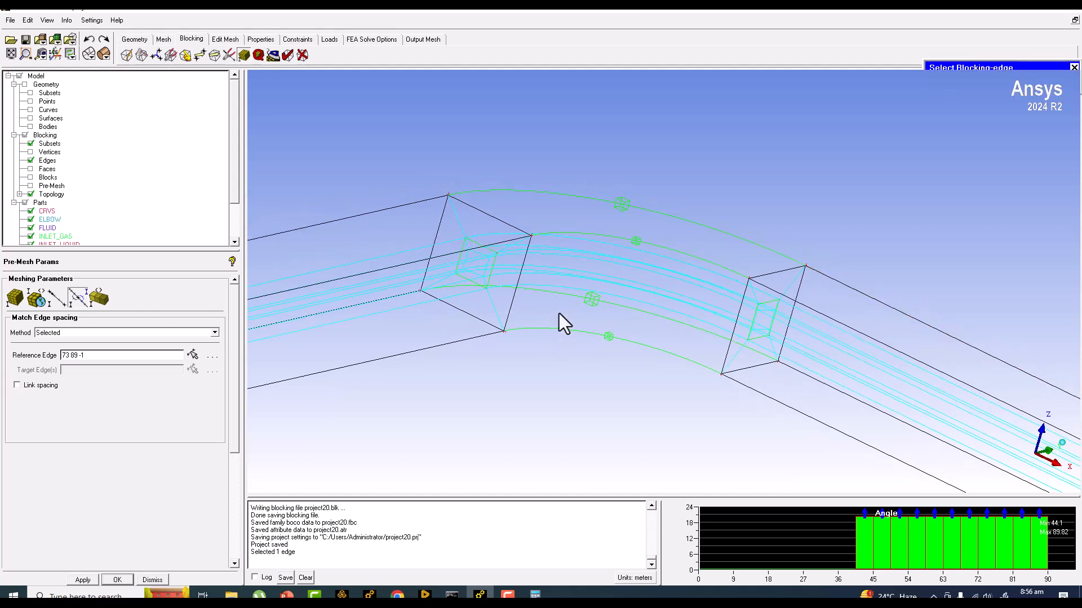
Match the spacing of the straight pipe edge before the elbow to the adjoining outer elbow edge.
{"action": "left_click", "coordinate": [529, 194]}
{"action": "left_click", "coordinate": [418, 204]}
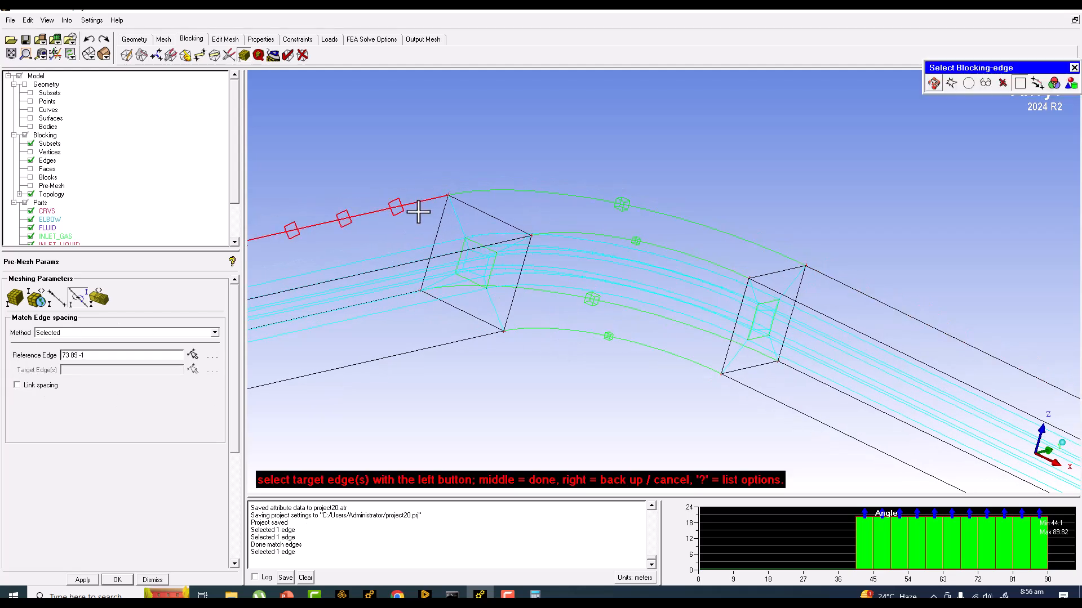
{"action": "middle_click", "coordinate": [417, 209]}
Set Ratio 2 of the straight pipe edge before the elbow to 1.05 and apply it to the parallel edges.
{"action": "left_click", "coordinate": [56, 297]}
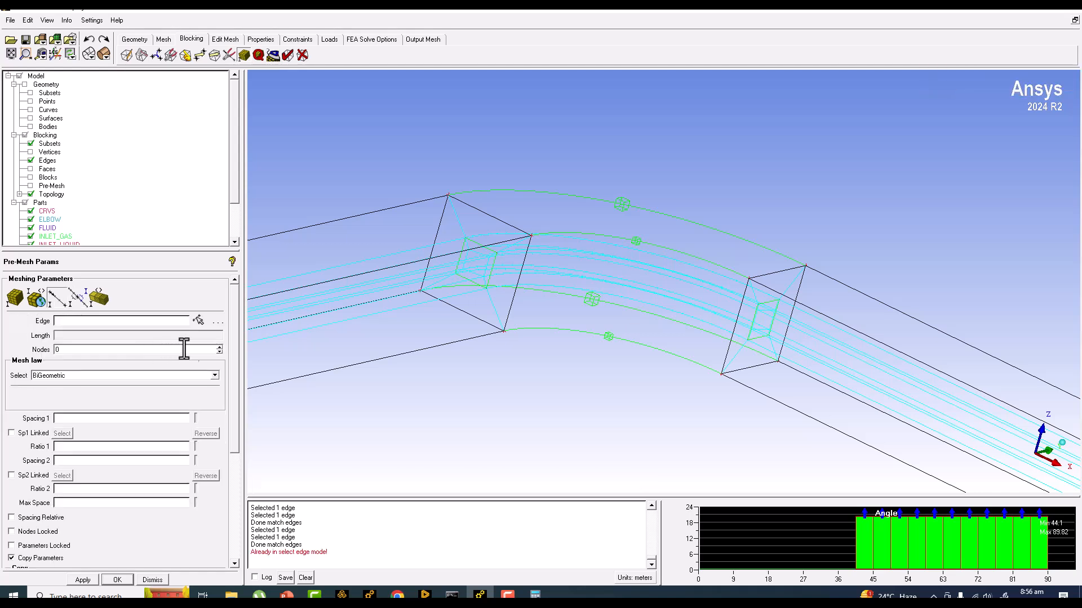
{"action": "left_click", "coordinate": [417, 200]}
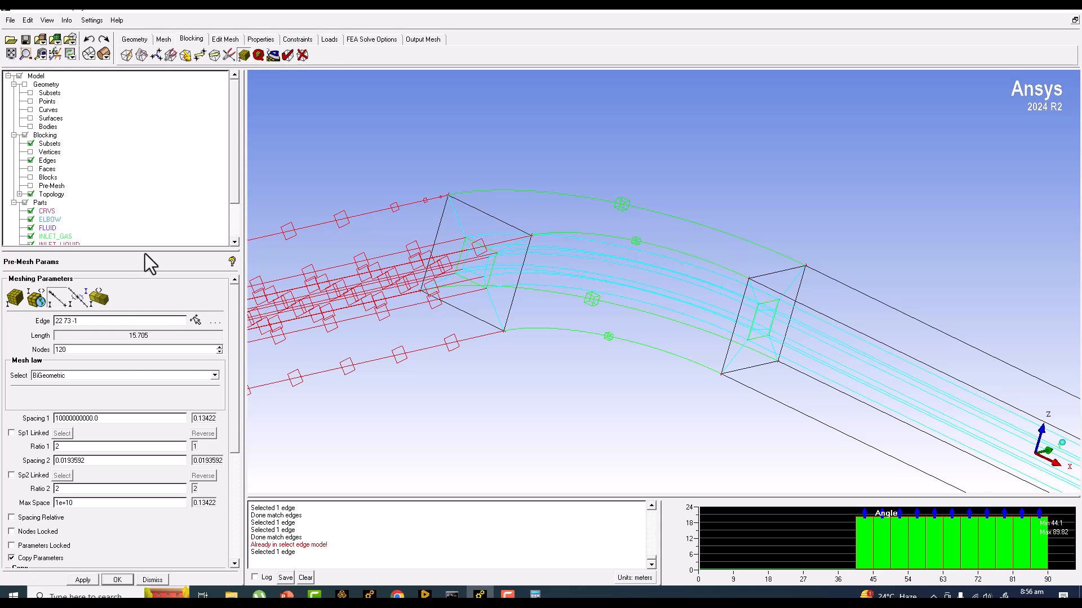
{"action": "left_click_drag", "start_coordinate": [151, 250], "coordinate": [144, 196]}
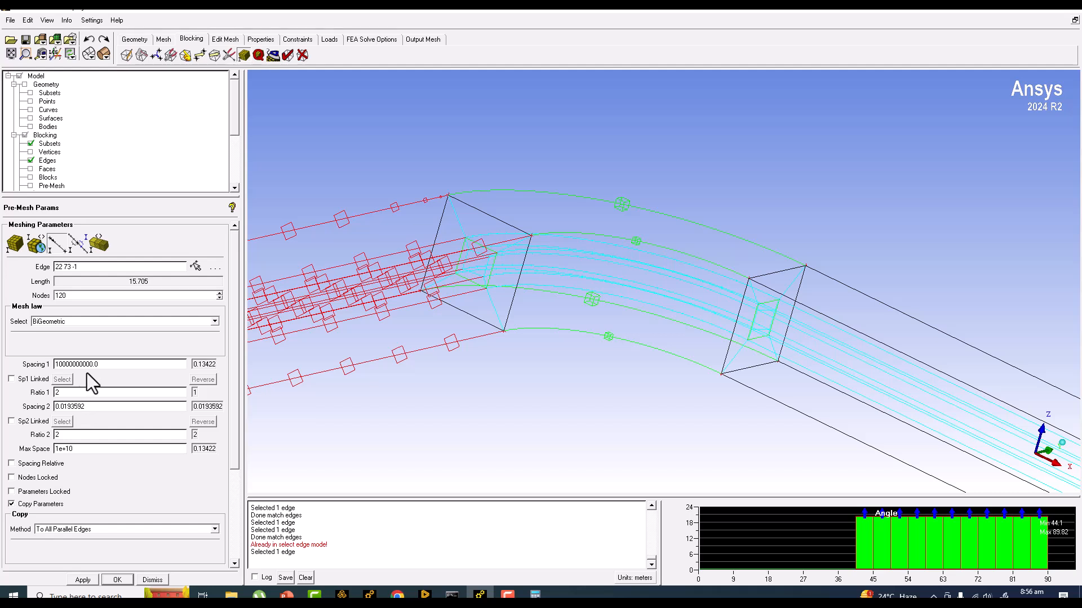
{"action": "left_click_drag", "start_coordinate": [100, 409], "coordinate": [29, 448]}
{"action": "scroll", "coordinate": [481, 357], "scroll_direction": "down", "scroll_amount": 2}
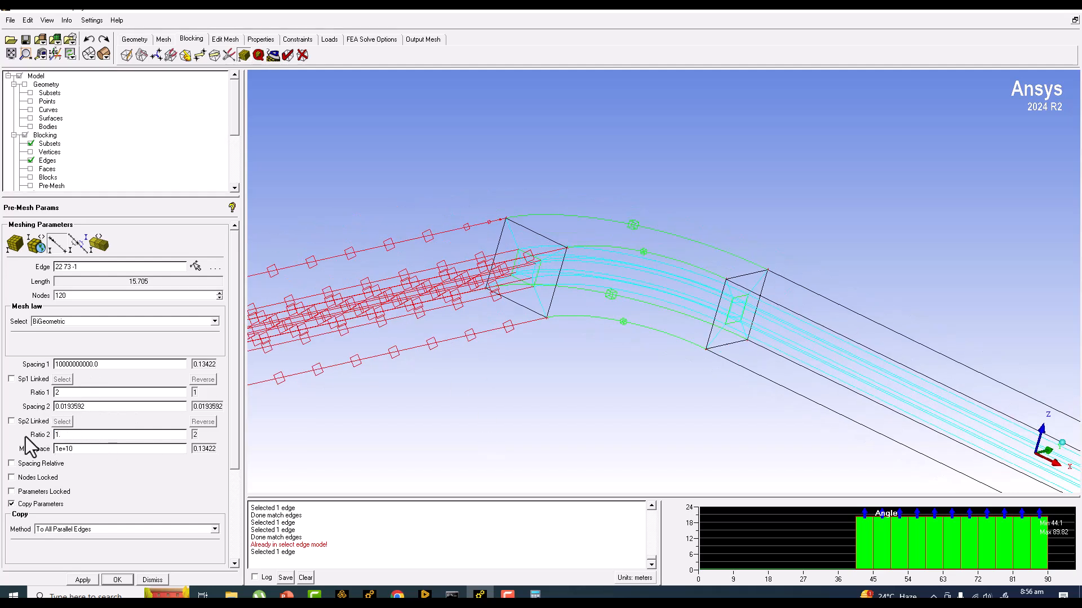
{"action": "left_click", "coordinate": [84, 580]}
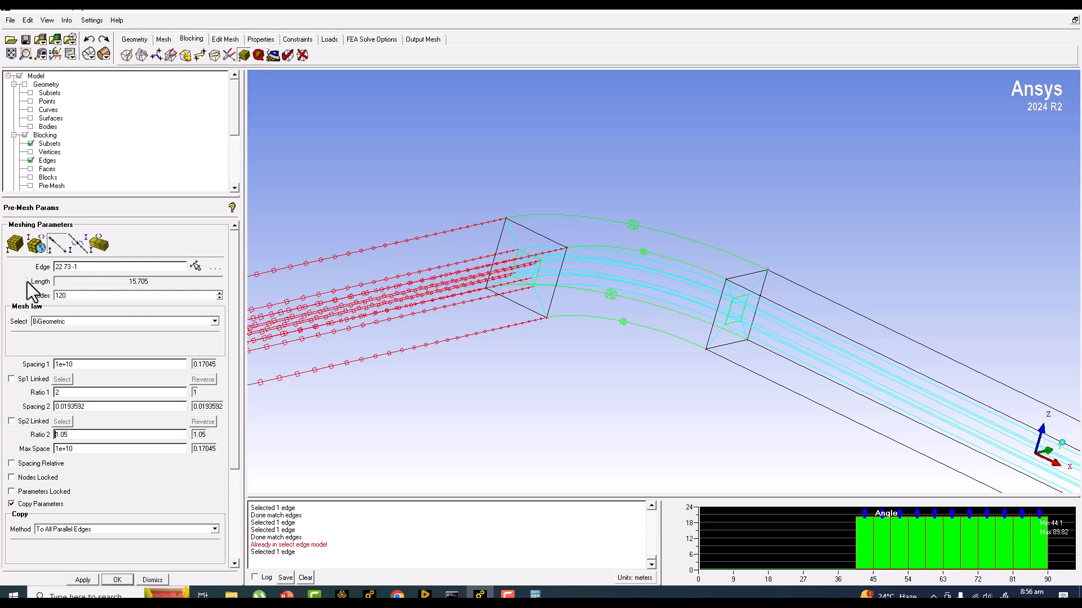
Set Ratio 1 of the straight pipe edge after the elbow to 1.05 and apply it to the parallel edges.
{"action": "left_click", "coordinate": [62, 248]}
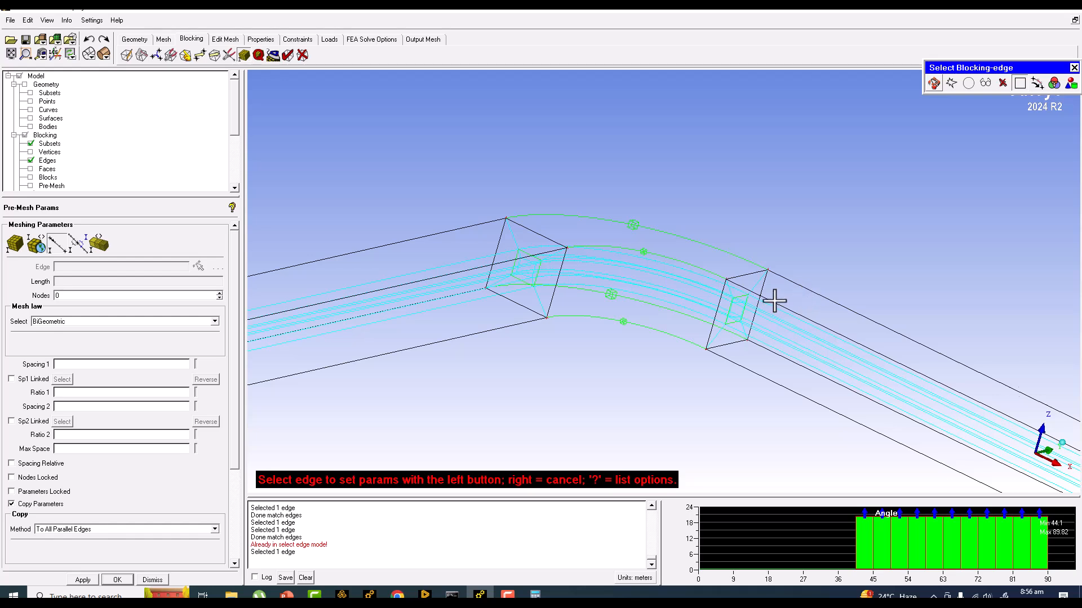
{"action": "left_click", "coordinate": [800, 294]}
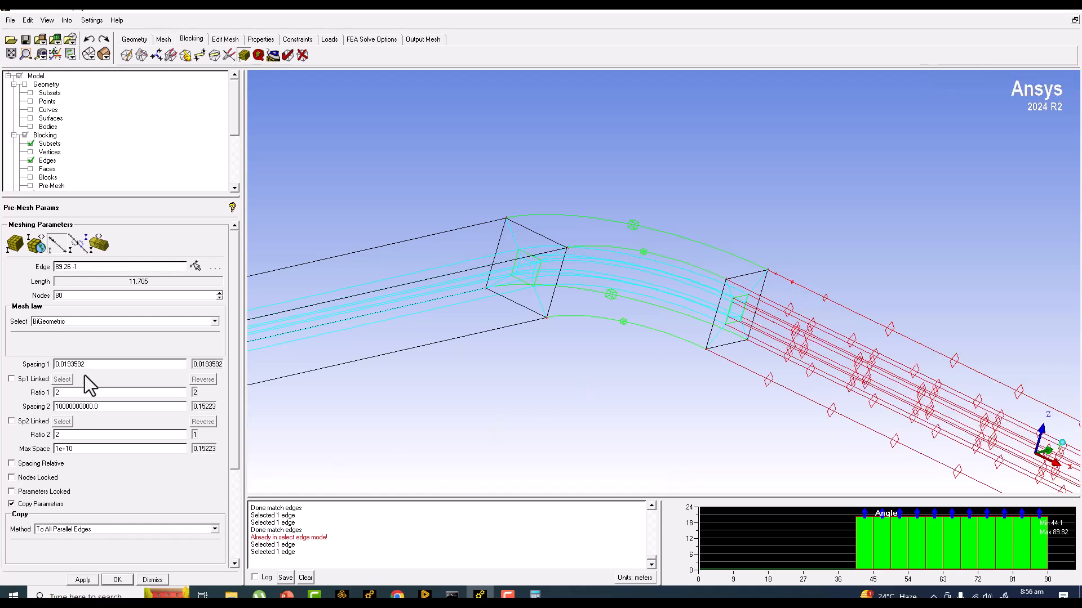
{"action": "left_click_drag", "start_coordinate": [85, 396], "coordinate": [1, 398]}
{"action": "type", "text": "1.05"}
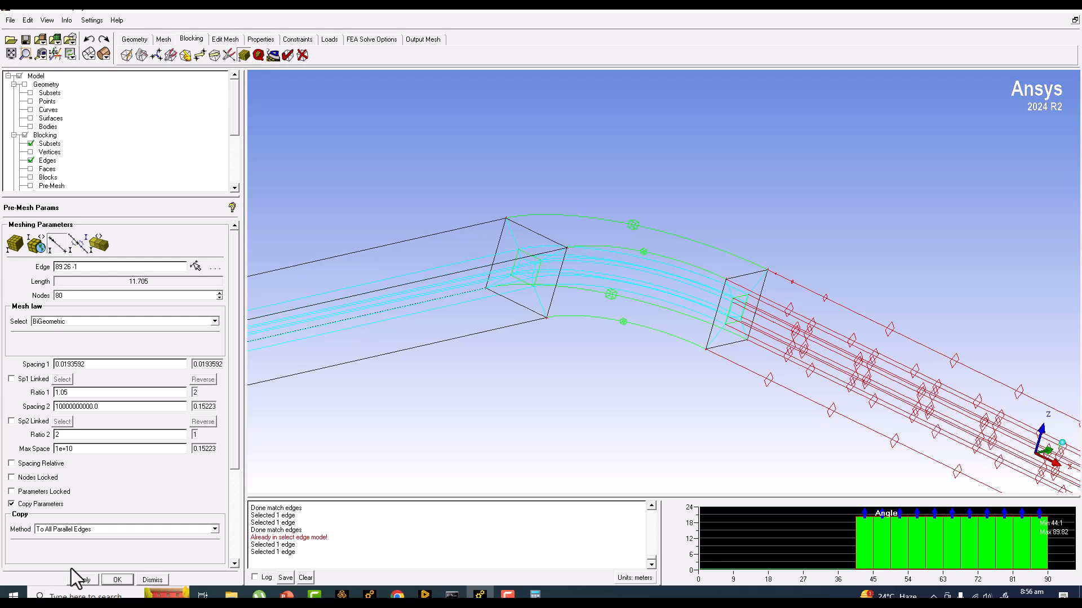
{"action": "left_click", "coordinate": [82, 580]}
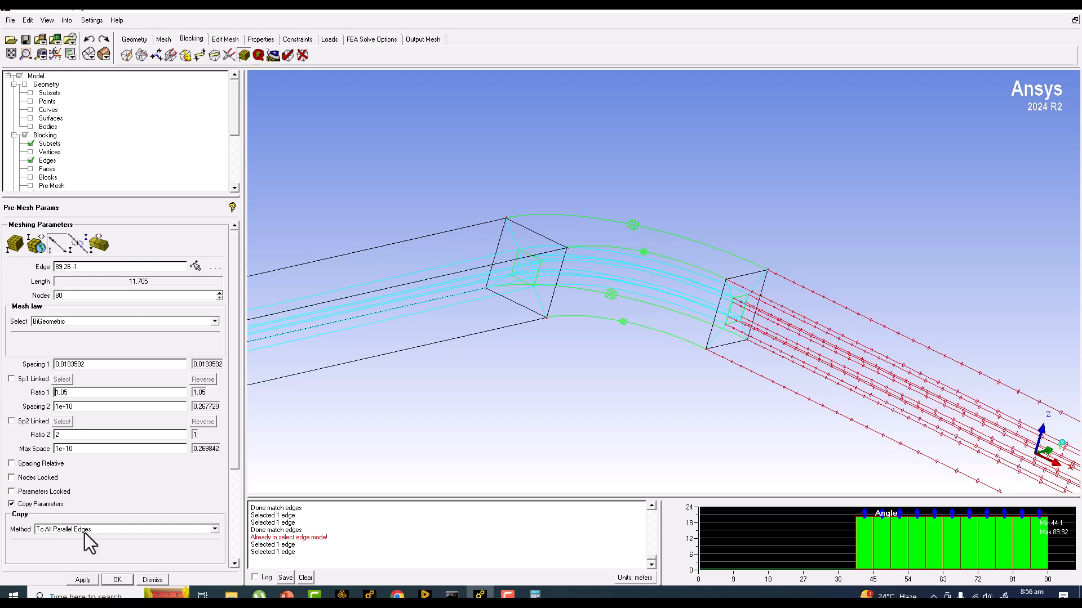
Show the pre-mesh recomputed with the new edge ratios and save the project.
{"action": "left_click", "coordinate": [31, 186]}
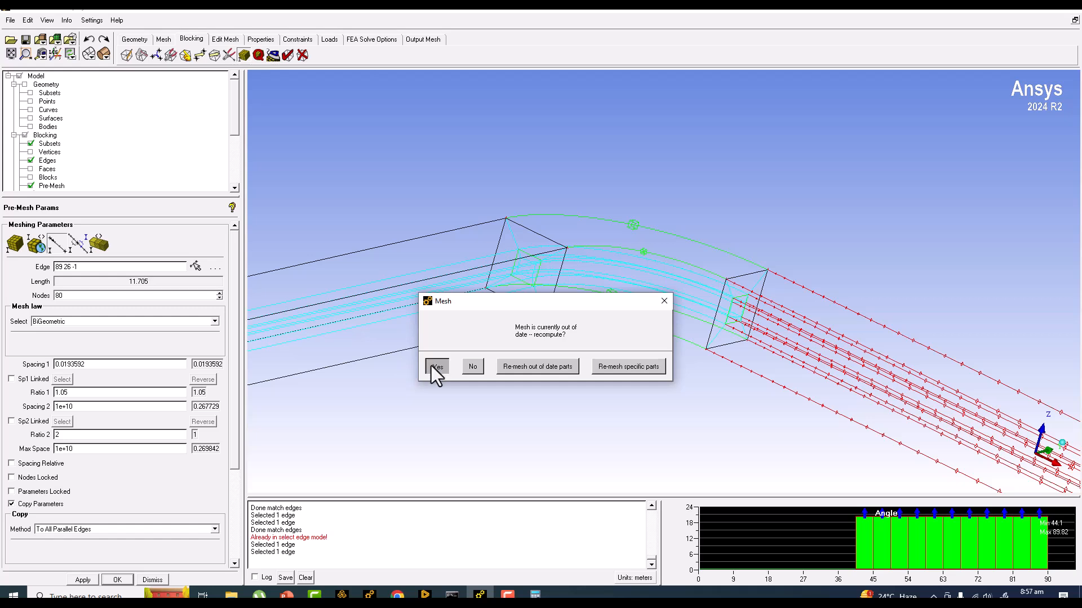
{"action": "left_click", "coordinate": [437, 367]}
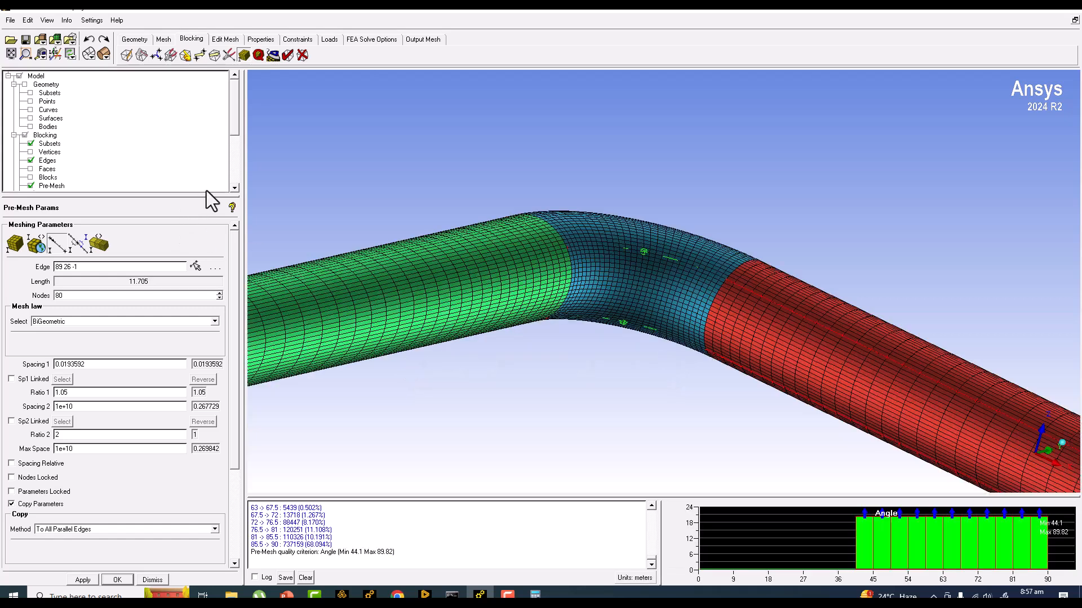
{"action": "left_click_drag", "start_coordinate": [210, 197], "coordinate": [213, 299]}
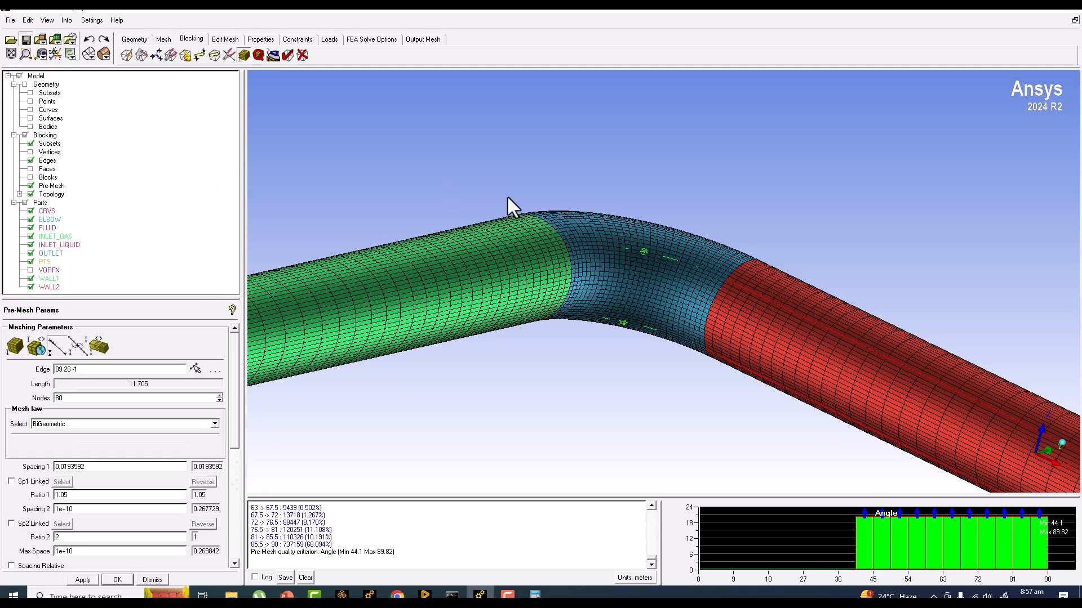
Examine the cell size transitions where both straight pipe sections meet the elbow.
{"action": "middle_click_drag", "start_coordinate": [573, 262], "coordinate": [879, 238]}
{"action": "middle_click_drag", "start_coordinate": [537, 266], "coordinate": [252, 286]}
{"action": "scroll", "coordinate": [654, 167], "scroll_direction": "up", "scroll_amount": 2}
{"action": "middle_click_drag", "start_coordinate": [736, 248], "coordinate": [571, 280]}
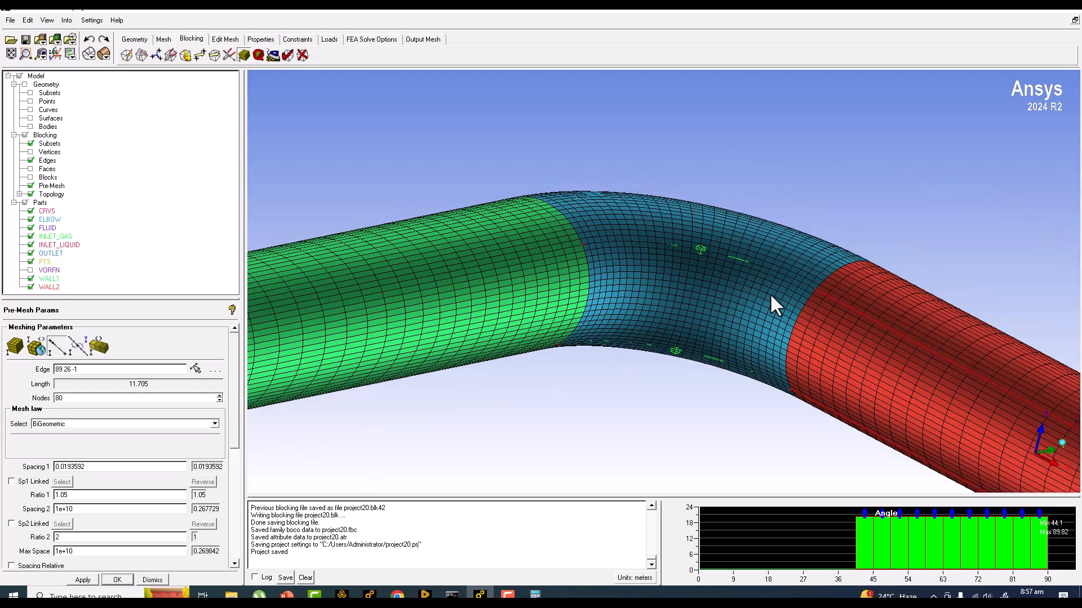
{"action": "scroll", "coordinate": [783, 305], "scroll_direction": "up", "scroll_amount": 2}
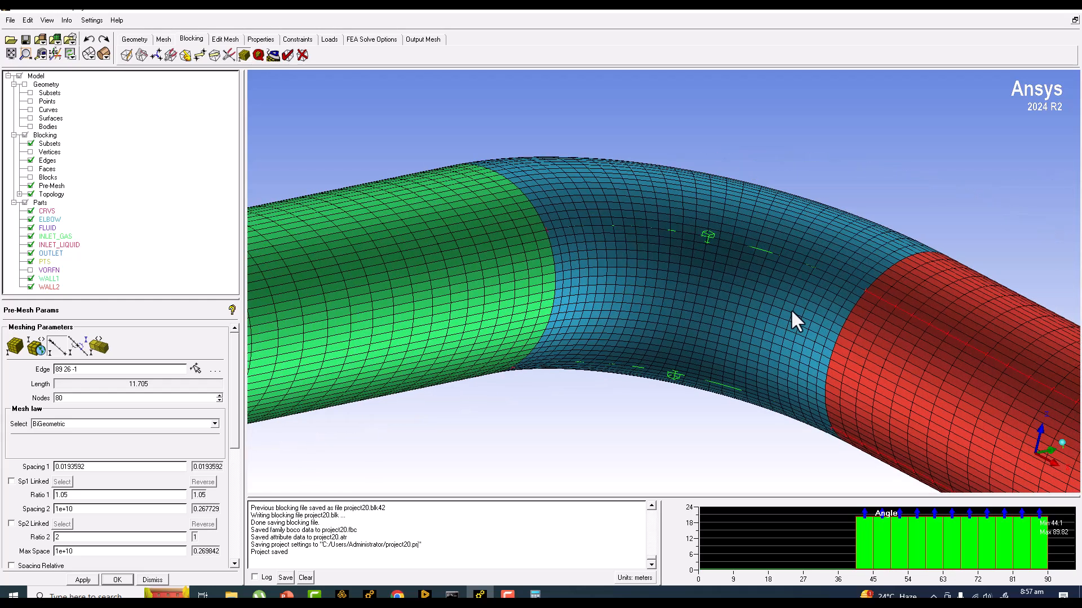
{"action": "middle_click_drag", "start_coordinate": [786, 307], "coordinate": [712, 305]}
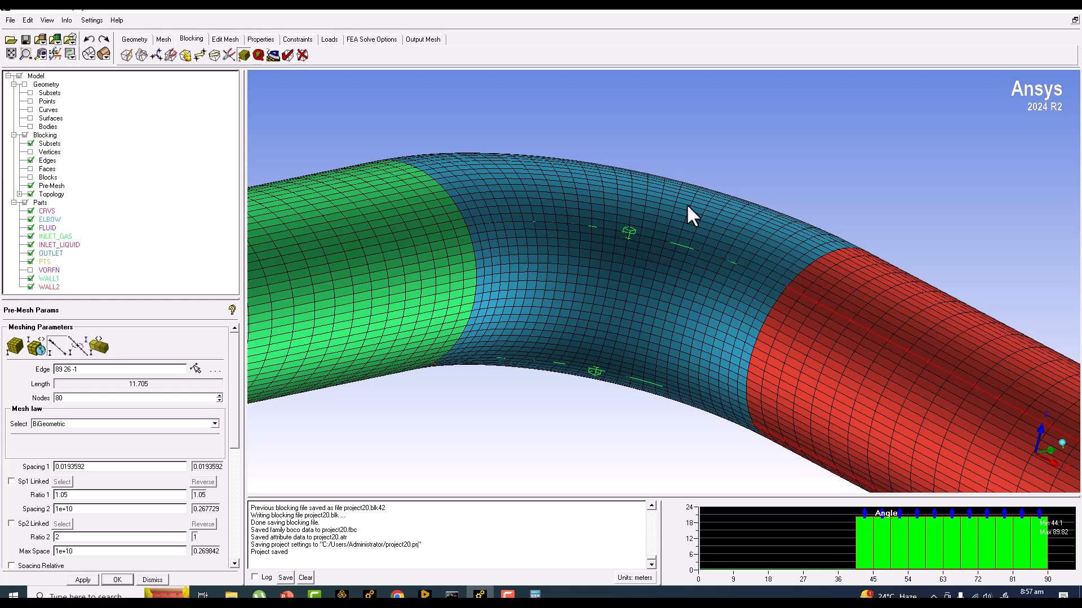
{"action": "scroll", "coordinate": [684, 437], "scroll_direction": "down", "scroll_amount": 5}
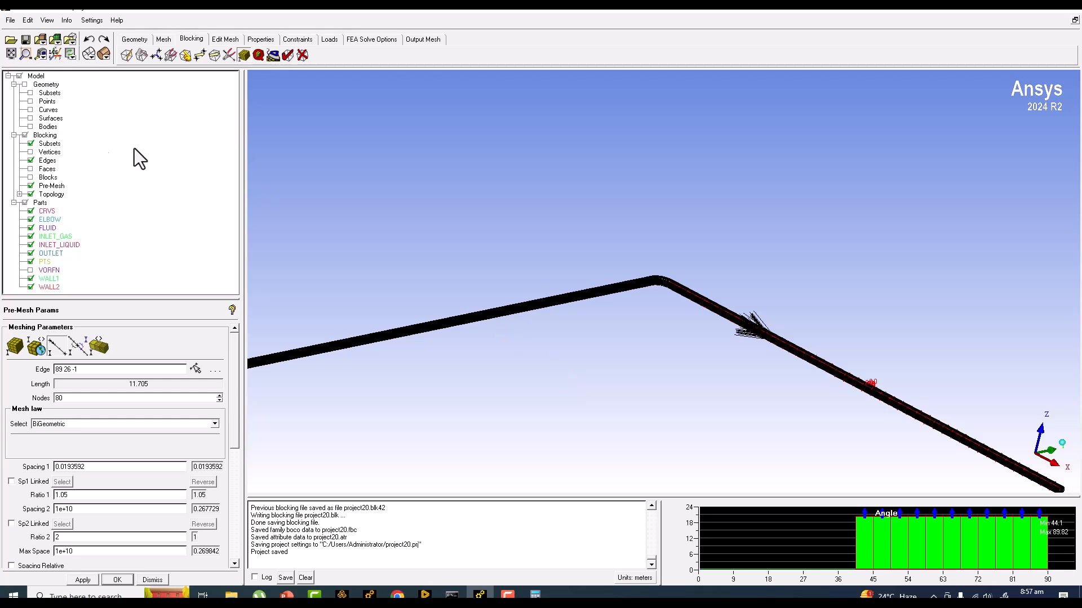
Close the edge parameters and examine the mesh on the pipe's inlet end face.
{"action": "left_click", "coordinate": [148, 578]}
{"action": "left_click_drag", "start_coordinate": [614, 299], "coordinate": [823, 242]}
{"action": "middle_click_drag", "start_coordinate": [449, 415], "coordinate": [617, 347]}
{"action": "scroll", "coordinate": [617, 347], "scroll_direction": "up", "scroll_amount": 5}
{"action": "middle_click_drag", "start_coordinate": [315, 270], "coordinate": [715, 220]}
{"action": "left_click_drag", "start_coordinate": [634, 404], "coordinate": [577, 242]}
{"action": "right_click_drag", "start_coordinate": [577, 242], "coordinate": [615, 305]}
{"action": "right_click", "coordinate": [48, 184]}
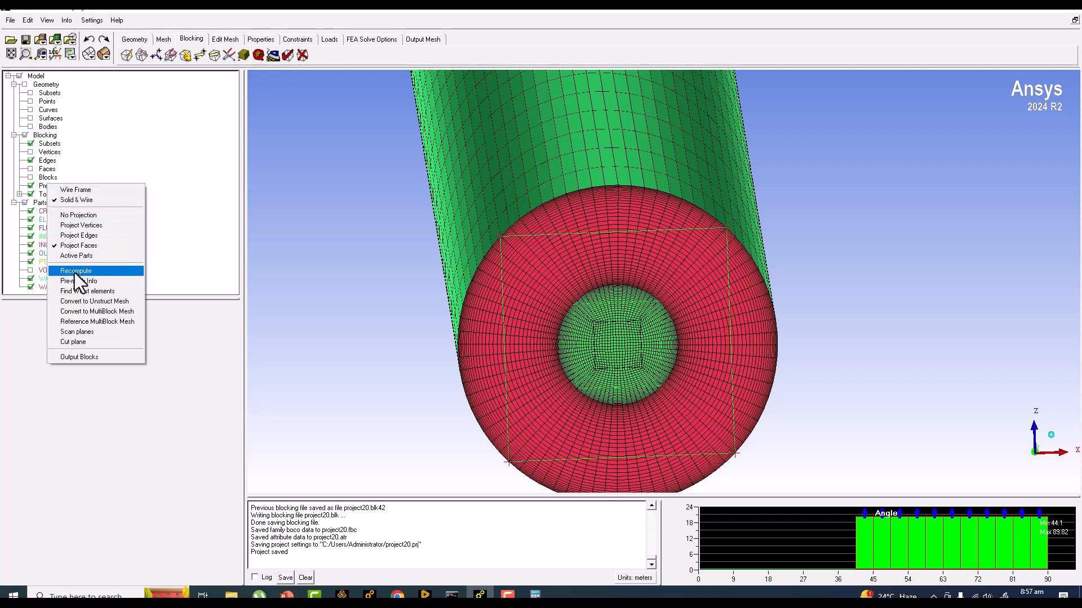
{"action": "left_click", "coordinate": [264, 284]}
{"action": "middle_click_drag", "start_coordinate": [266, 284], "coordinate": [380, 214]}
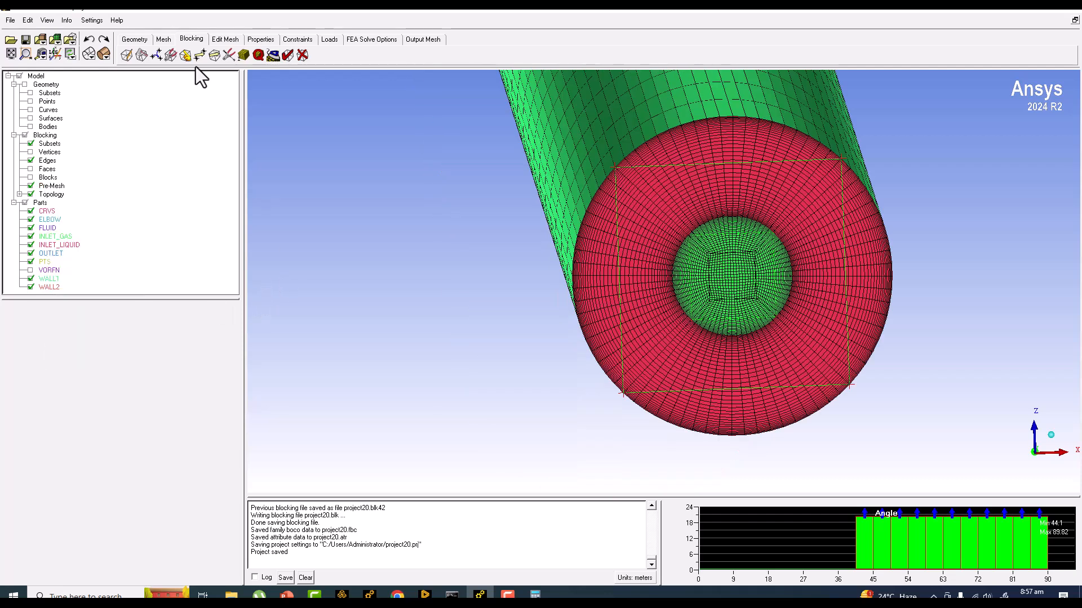
Set Spacing 1 and Spacing 2 of the radial edge across the liquid inlet ring to 0.0001 and recompute the pre-mesh.
{"action": "left_click", "coordinate": [243, 55]}
{"action": "left_click", "coordinate": [60, 345]}
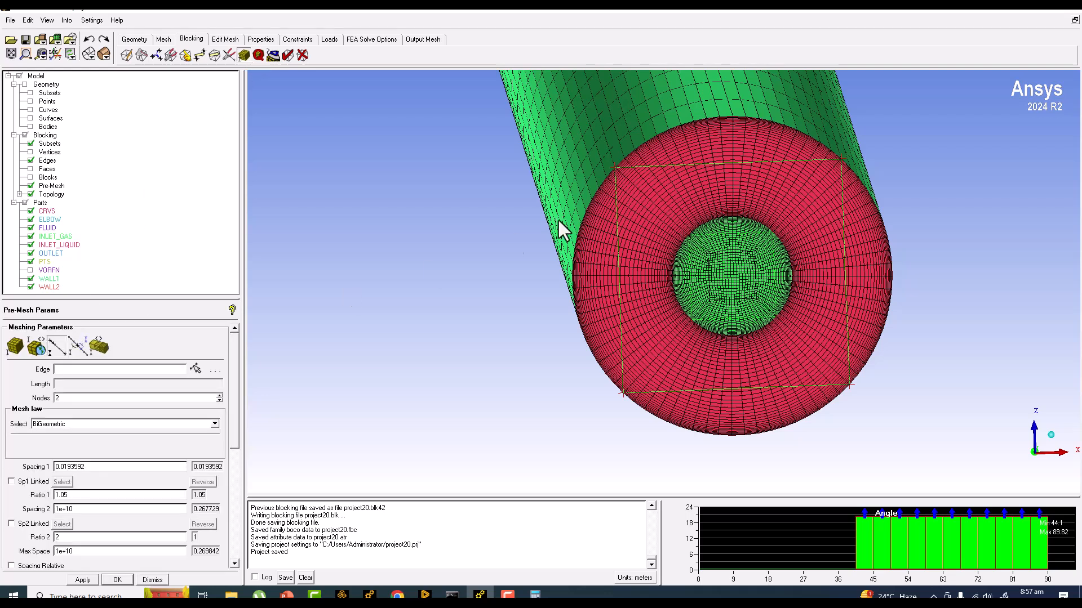
{"action": "left_click", "coordinate": [659, 202]}
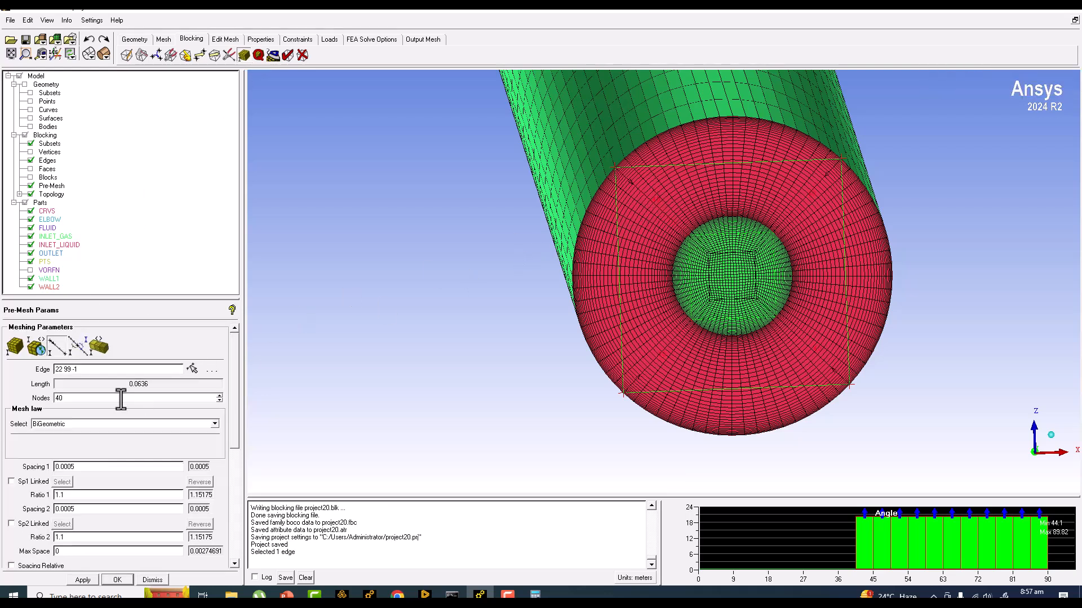
{"action": "left_click", "coordinate": [72, 468]}
{"action": "key", "text": "BackSpace"}
{"action": "type", "text": "1."}
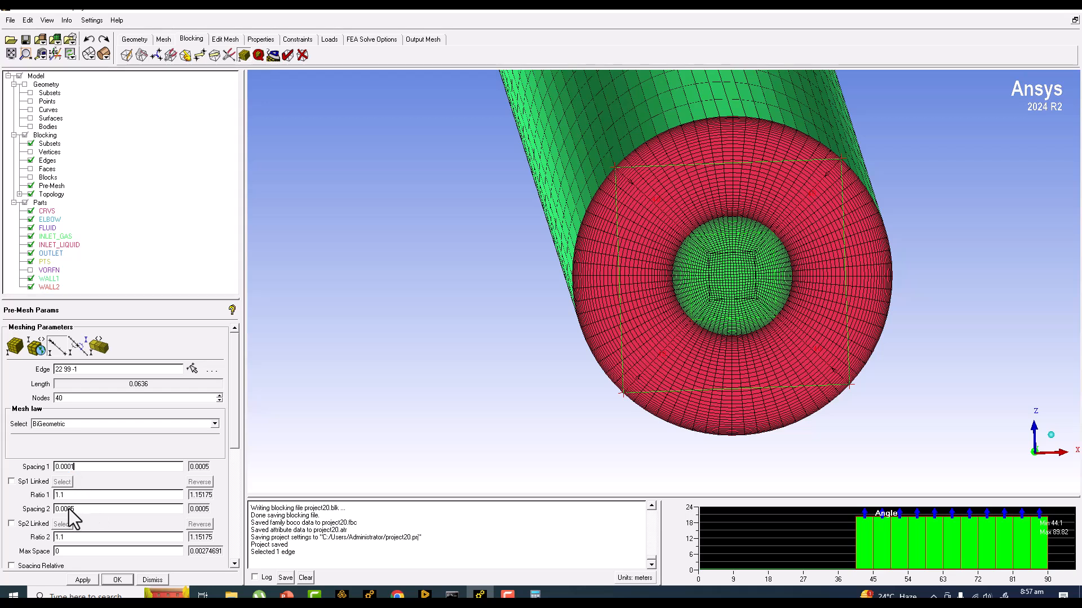
{"action": "type", "text": "1"}
{"action": "left_click", "coordinate": [83, 580]}
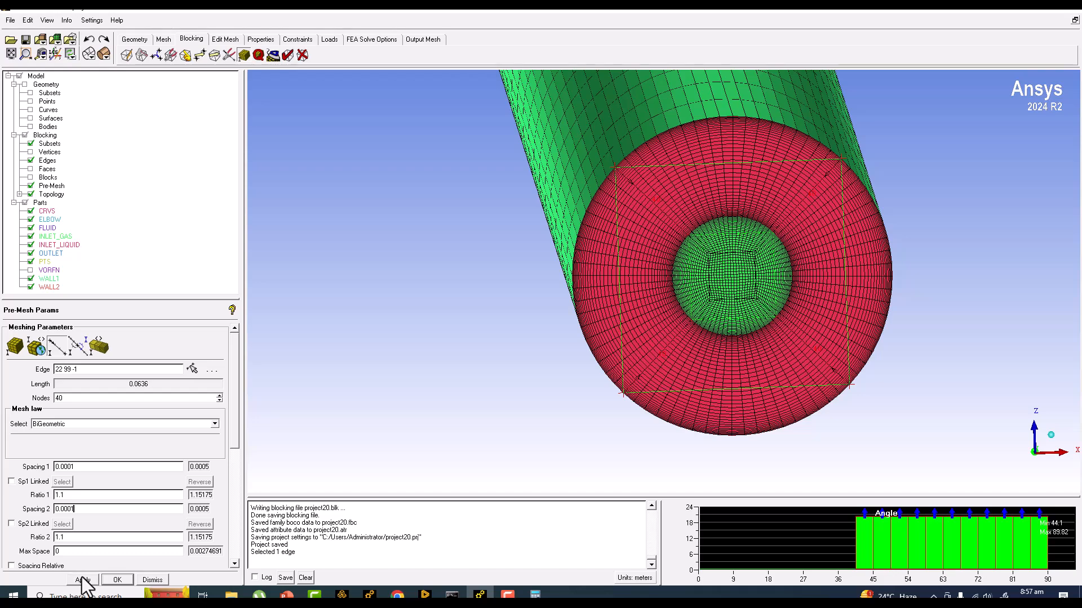
{"action": "right_click", "coordinate": [50, 186]}
{"action": "left_click", "coordinate": [77, 273]}
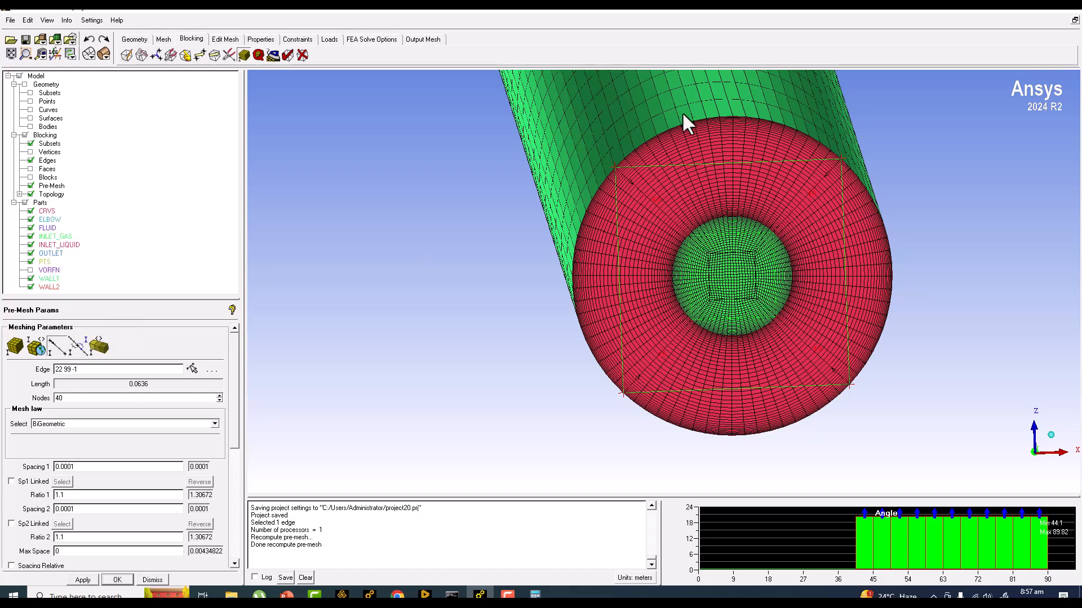
Inspect the refined inlet layers, set both spacings of the ring's radial edge to 0.0002 and recompute the pre-mesh.
{"action": "scroll", "coordinate": [624, 270], "scroll_direction": "up", "scroll_amount": 2}
{"action": "scroll", "coordinate": [624, 270], "scroll_direction": "up", "scroll_amount": 1}
{"action": "middle_click_drag", "start_coordinate": [652, 236], "coordinate": [369, 302]}
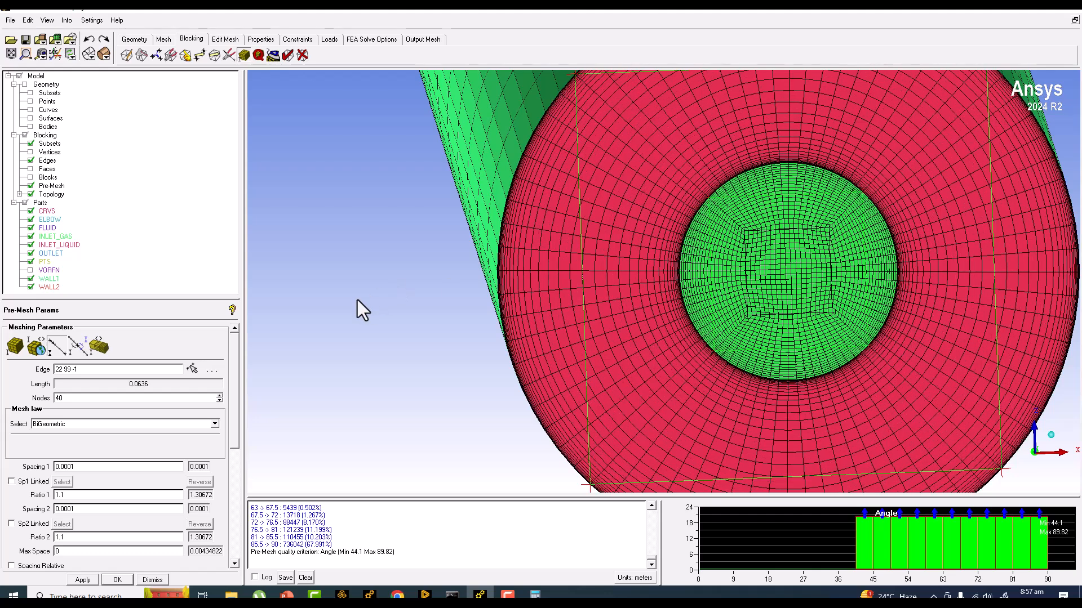
{"action": "mouse_move", "coordinate": [445, 270]}
{"action": "right_mouse_down"}
{"action": "mouse_move", "coordinate": [465, 374]}
{"action": "mouse_move", "coordinate": [455, 265]}
{"action": "right_mouse_up"}
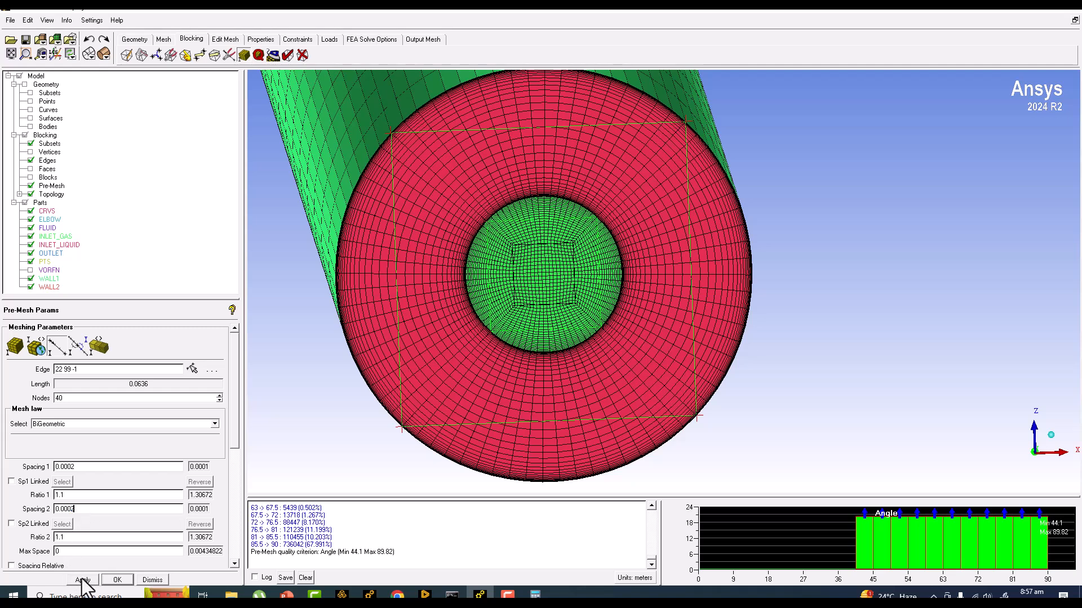
{"action": "right_click", "coordinate": [49, 187]}
{"action": "left_click", "coordinate": [66, 276]}
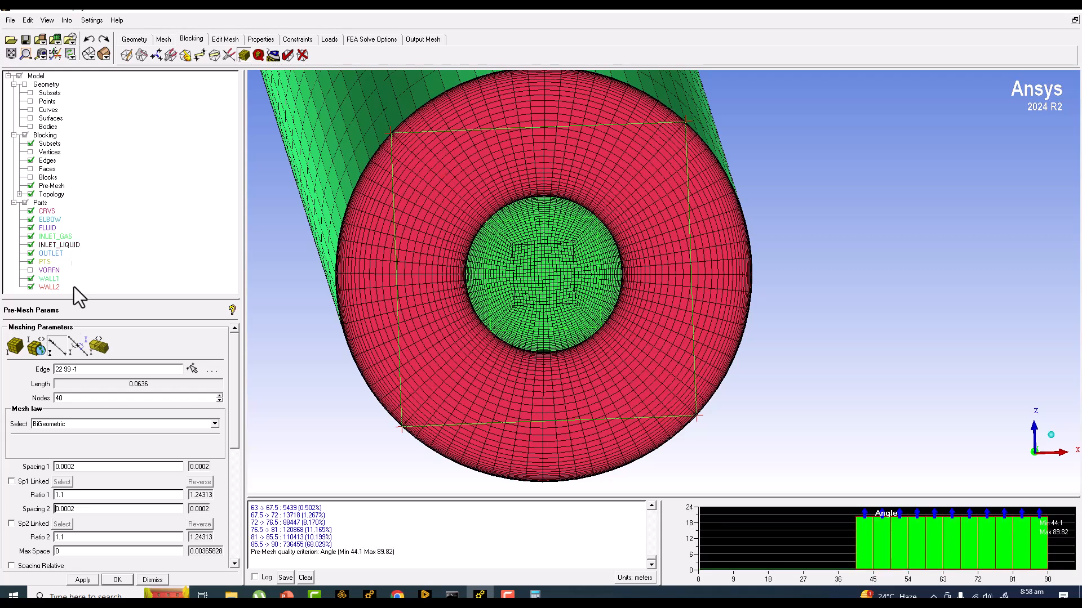
Match the spacing of the radial edge inside the gas inlet to the radial edge across the liquid inlet ring.
{"action": "left_click", "coordinate": [78, 346]}
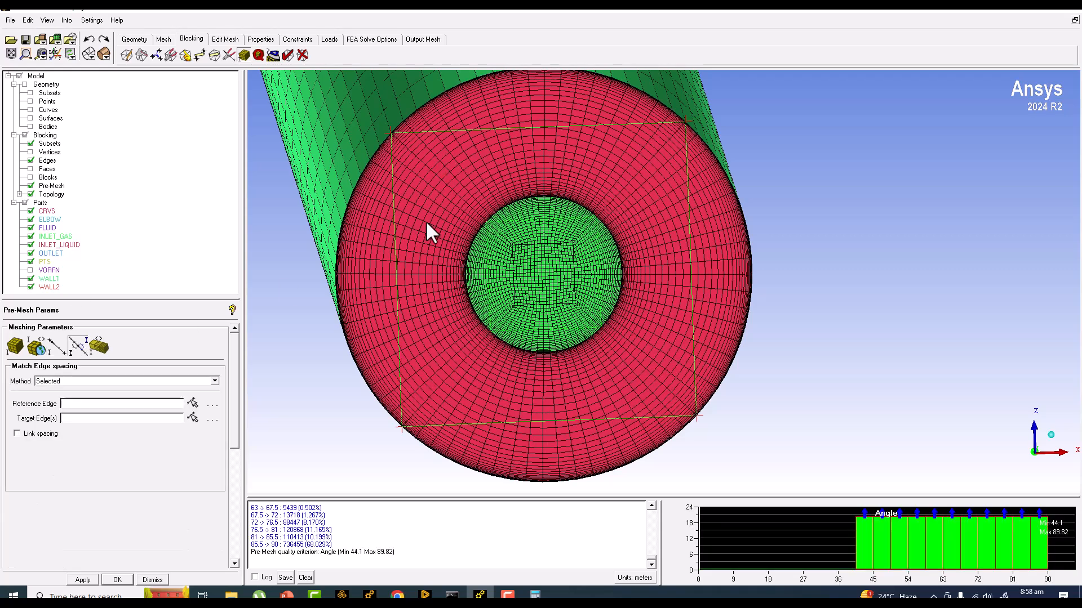
{"action": "left_click", "coordinate": [460, 207]}
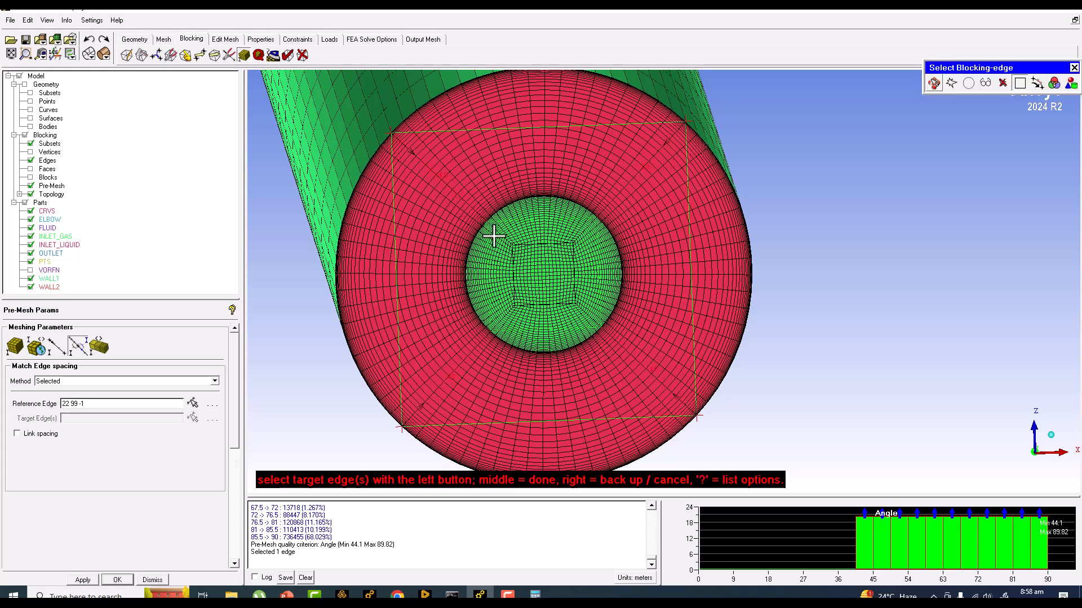
{"action": "left_click", "coordinate": [507, 246]}
{"action": "middle_click", "coordinate": [509, 251]}
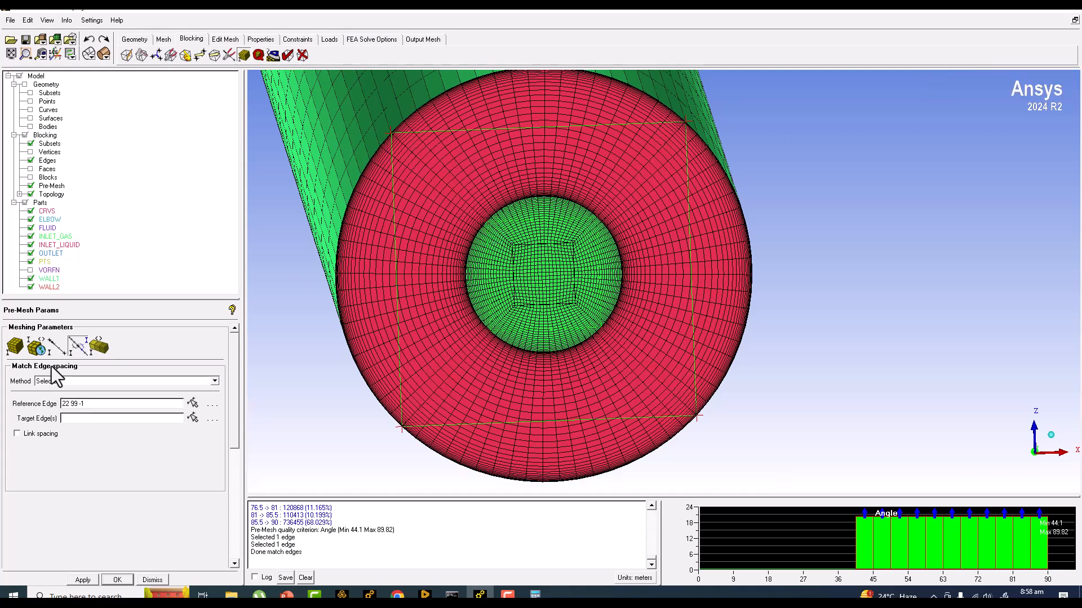
Apply the matched 0.0002 spacing of the gas inlet's radial edge to its parallel edges and recompute the pre-mesh.
{"action": "left_click", "coordinate": [58, 345]}
{"action": "left_click", "coordinate": [198, 369]}
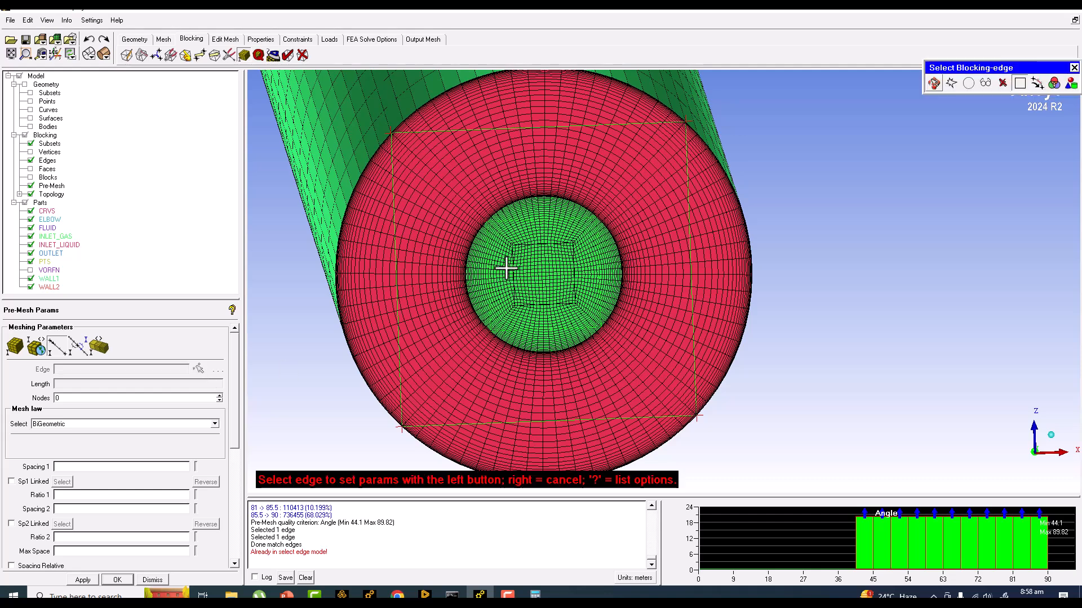
{"action": "left_click", "coordinate": [494, 238]}
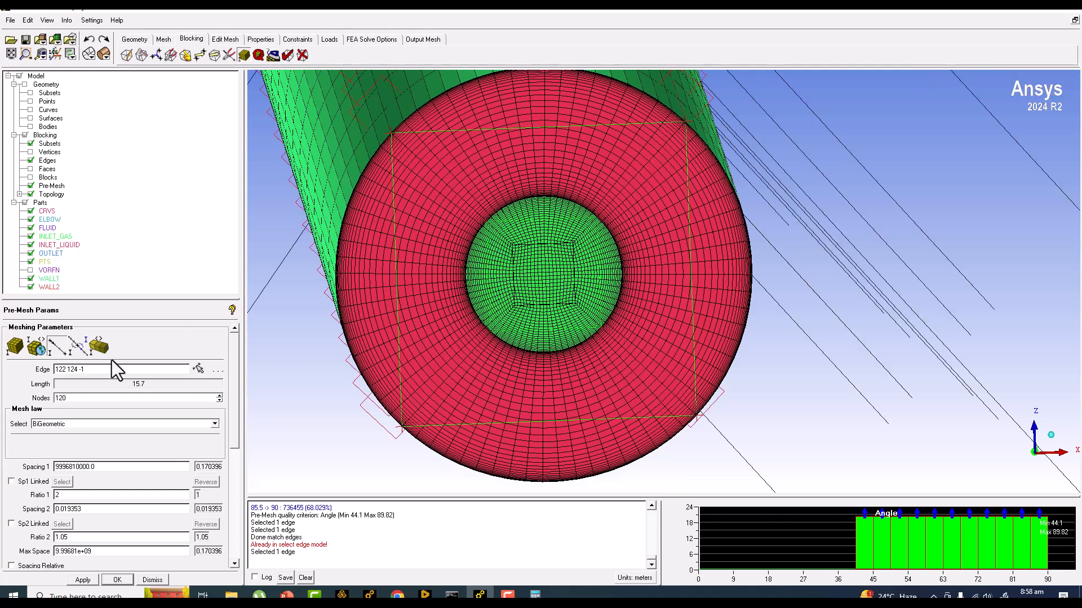
{"action": "left_click", "coordinate": [59, 346]}
{"action": "left_click", "coordinate": [201, 371]}
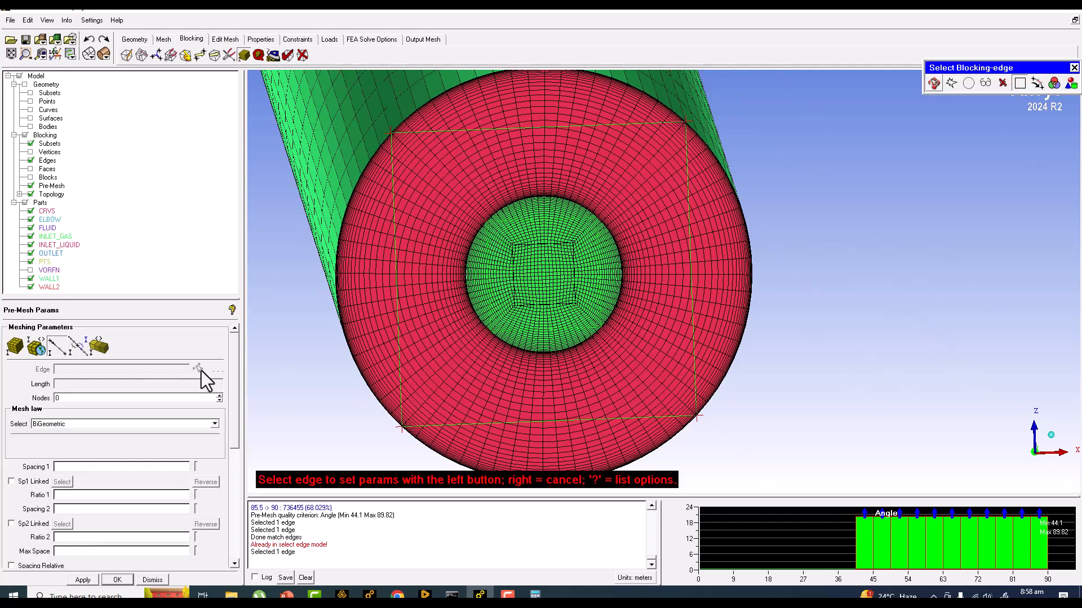
{"action": "left_click", "coordinate": [490, 248]}
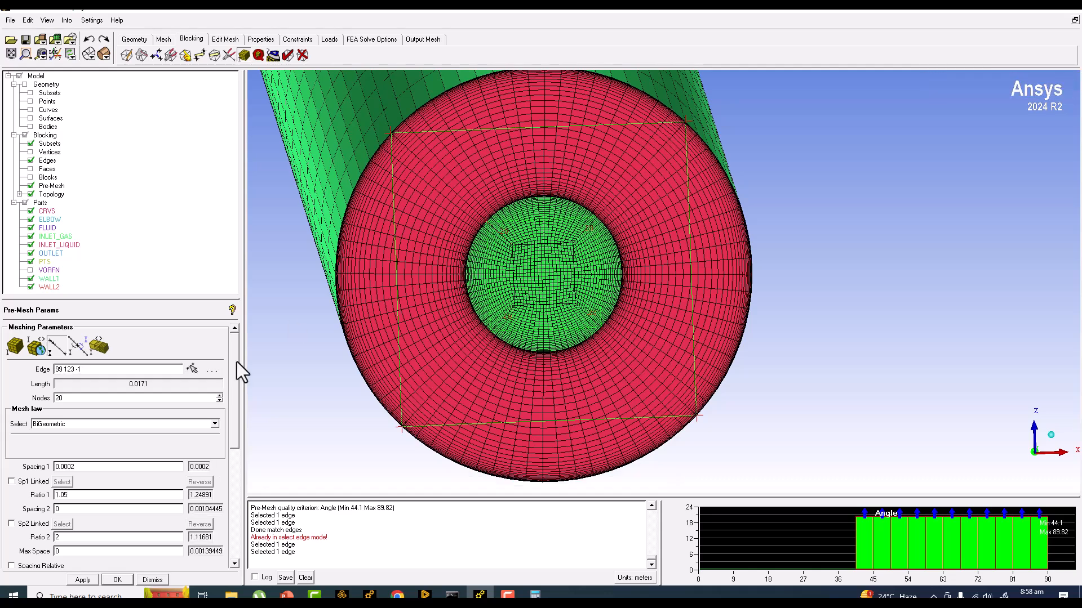
{"action": "left_click", "coordinate": [83, 580]}
{"action": "right_click", "coordinate": [48, 184]}
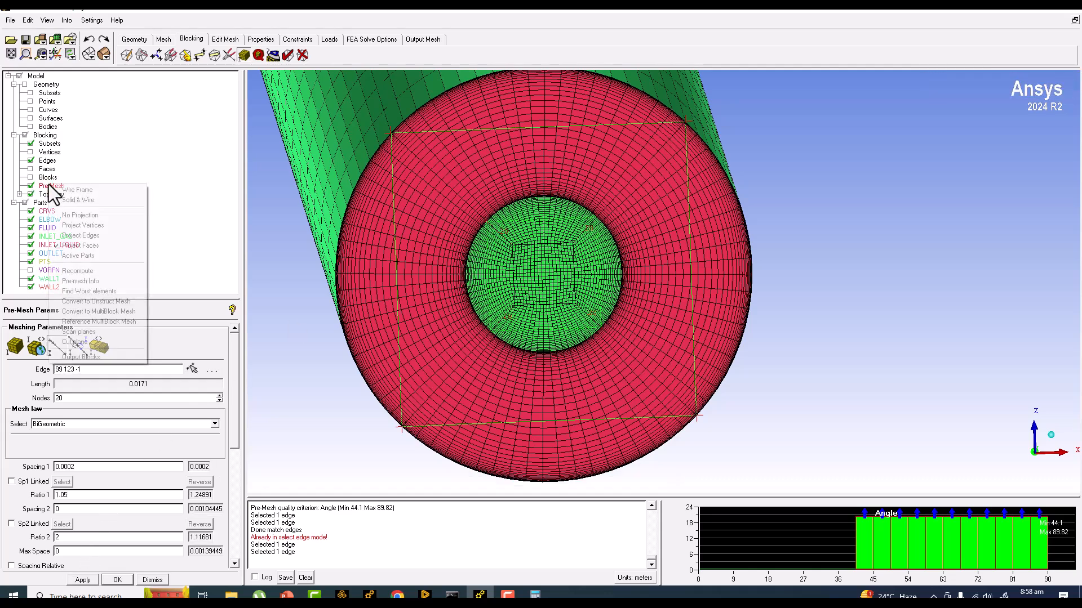
{"action": "left_click", "coordinate": [75, 270]}
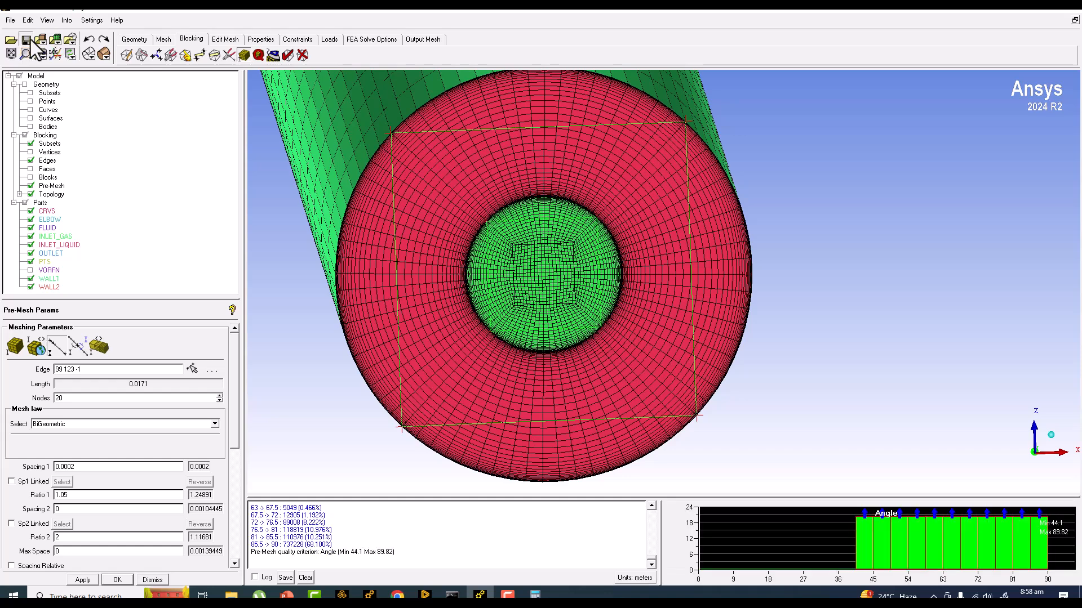
Save the project and hide the blocking edges so only the pre-mesh is displayed at the inlet.
{"action": "key", "text": "ctrl+s"}
{"action": "scroll", "coordinate": [458, 288], "scroll_direction": "up", "scroll_amount": 1}
{"action": "left_click", "coordinate": [31, 160]}
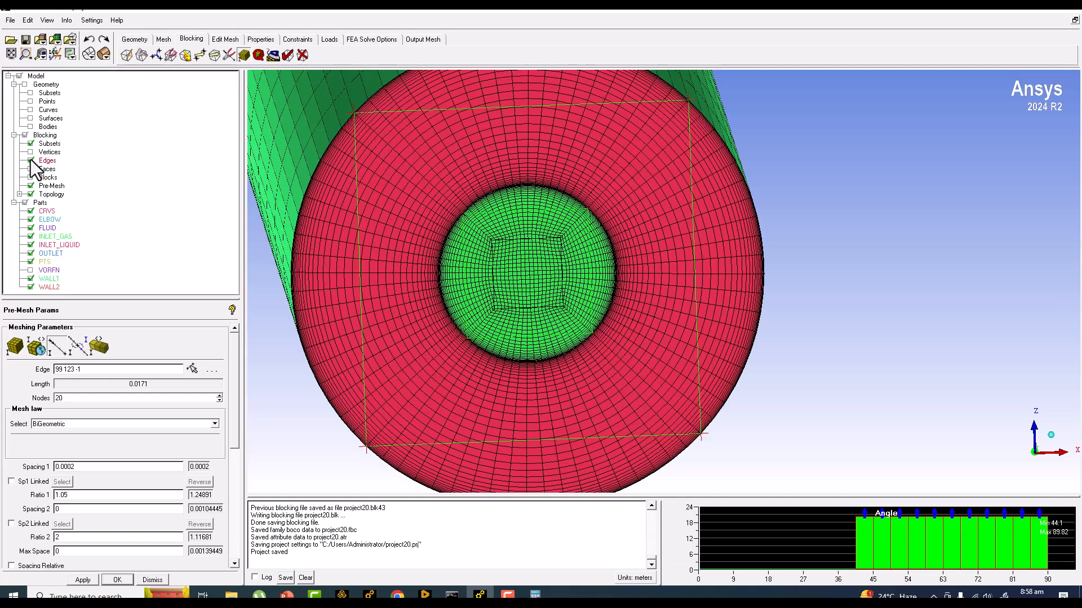
{"action": "key", "text": "ctrl+s"}
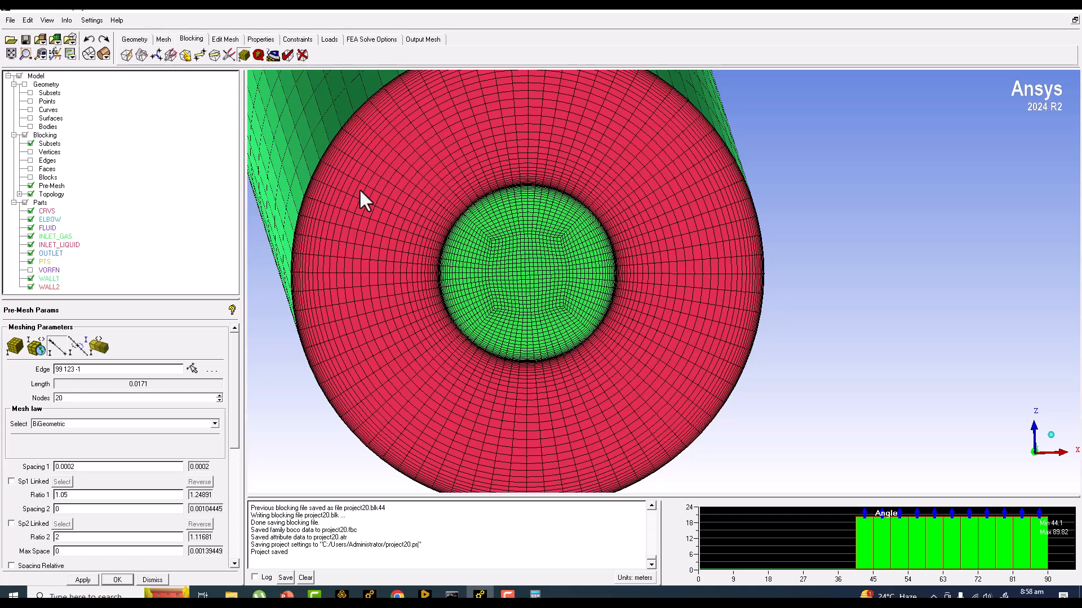
Rescale the inner O-grid of the gas inlet along its radial edge with an offset of 1.1 and recompute the pre-mesh.
{"action": "scroll", "coordinate": [459, 306], "scroll_direction": "up", "scroll_amount": 2}
{"action": "scroll", "coordinate": [420, 286], "scroll_direction": "up", "scroll_amount": 1}
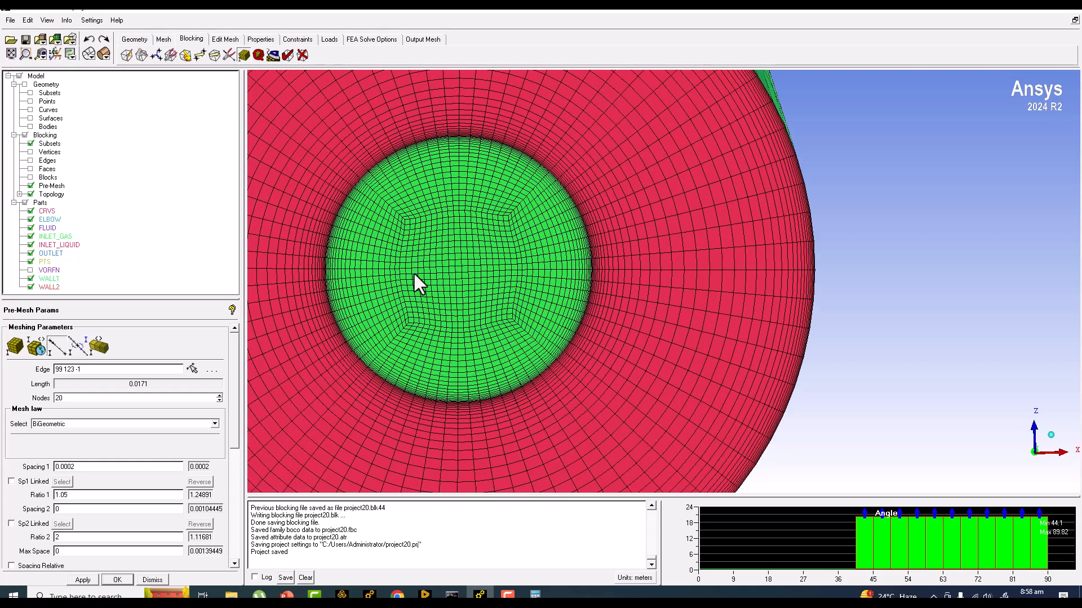
{"action": "scroll", "coordinate": [414, 289], "scroll_direction": "up", "scroll_amount": 1}
{"action": "middle_click_drag", "start_coordinate": [401, 289], "coordinate": [471, 347]}
{"action": "scroll", "coordinate": [471, 347], "scroll_direction": "up", "scroll_amount": 2}
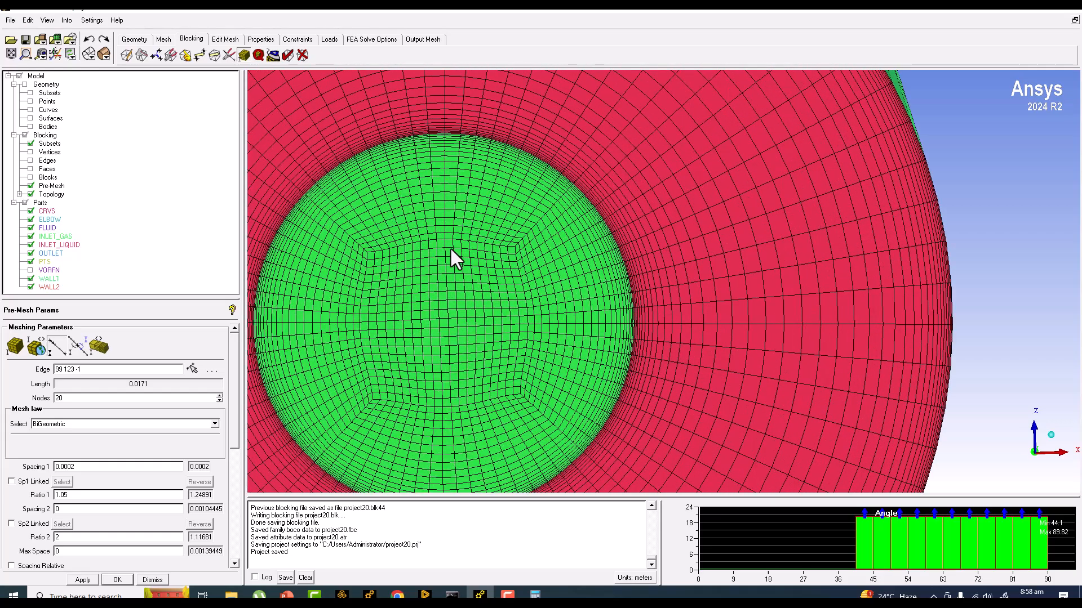
{"action": "middle_click_drag", "start_coordinate": [414, 275], "coordinate": [451, 268]}
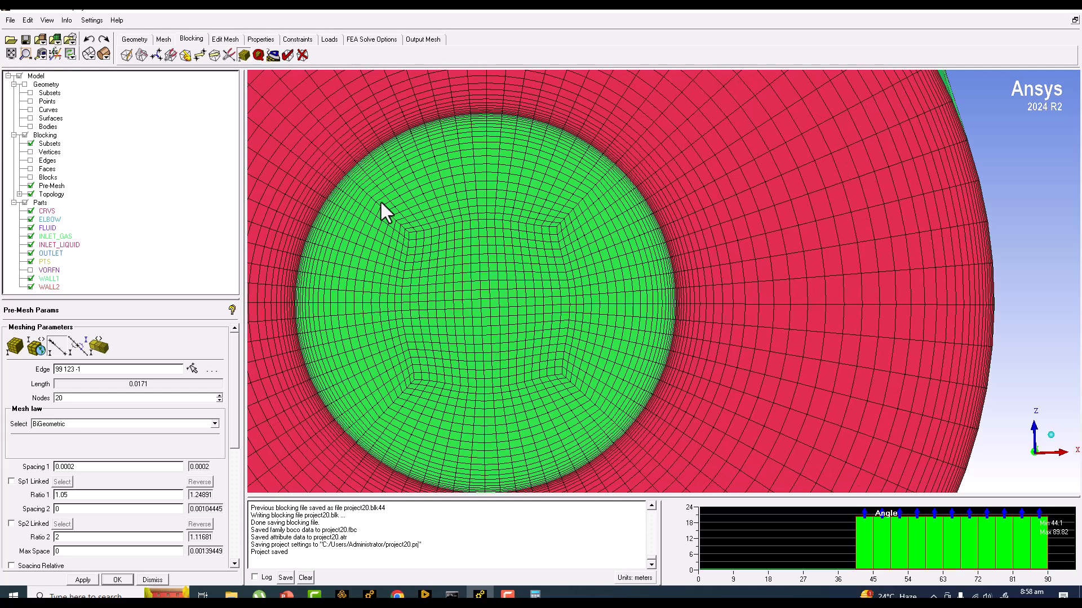
{"action": "left_click", "coordinate": [170, 54]}
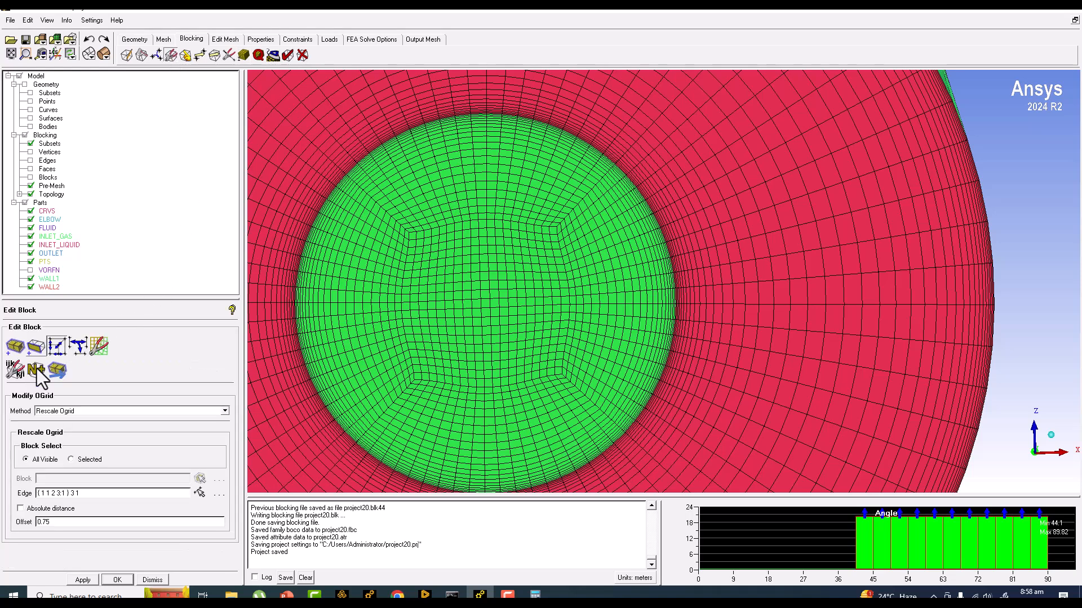
{"action": "left_click", "coordinate": [206, 496]}
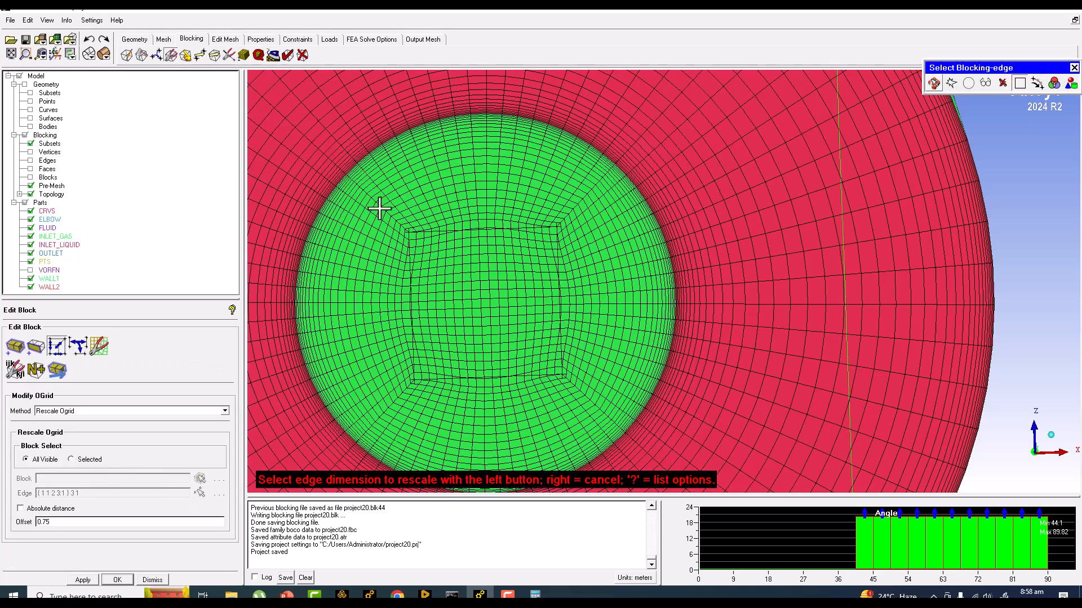
{"action": "left_click", "coordinate": [374, 243]}
{"action": "left_click", "coordinate": [51, 524]}
{"action": "type", "text": "1.1"}
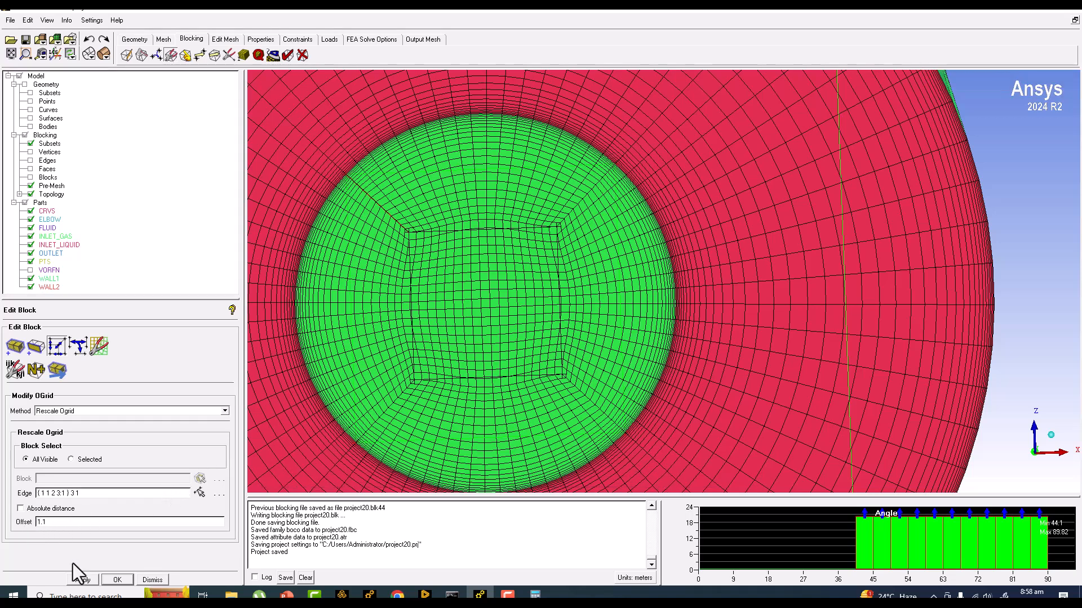
{"action": "left_click", "coordinate": [82, 580]}
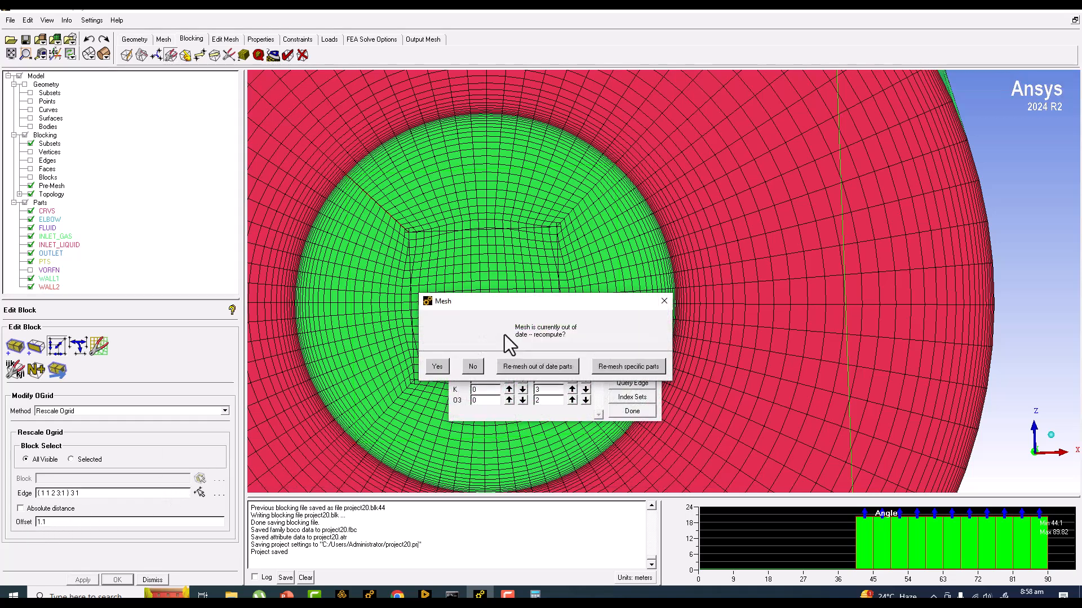
{"action": "left_click", "coordinate": [437, 367]}
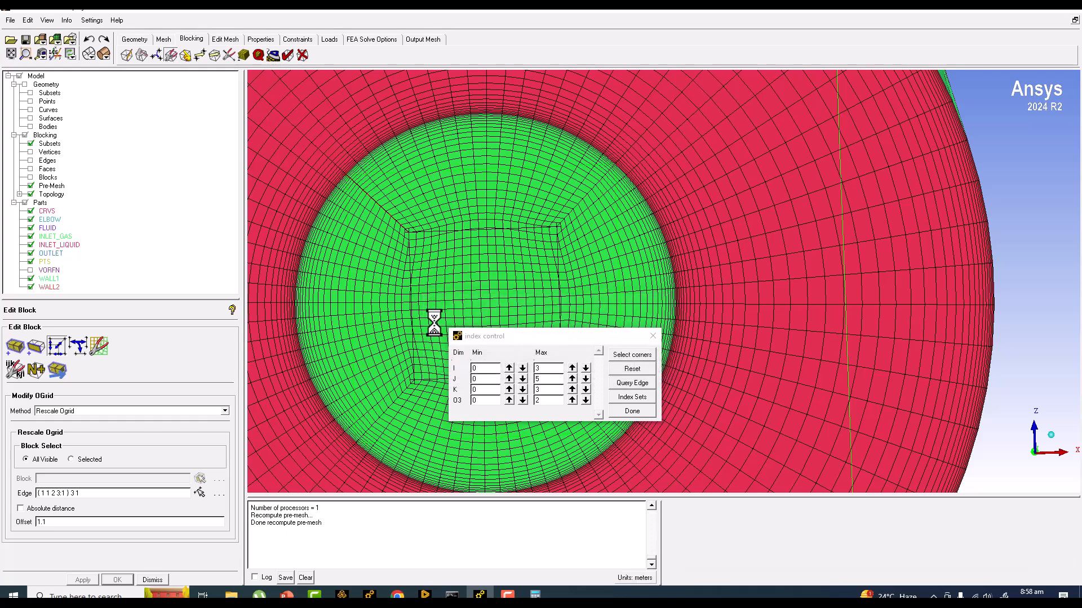
{"action": "left_click", "coordinate": [652, 336]}
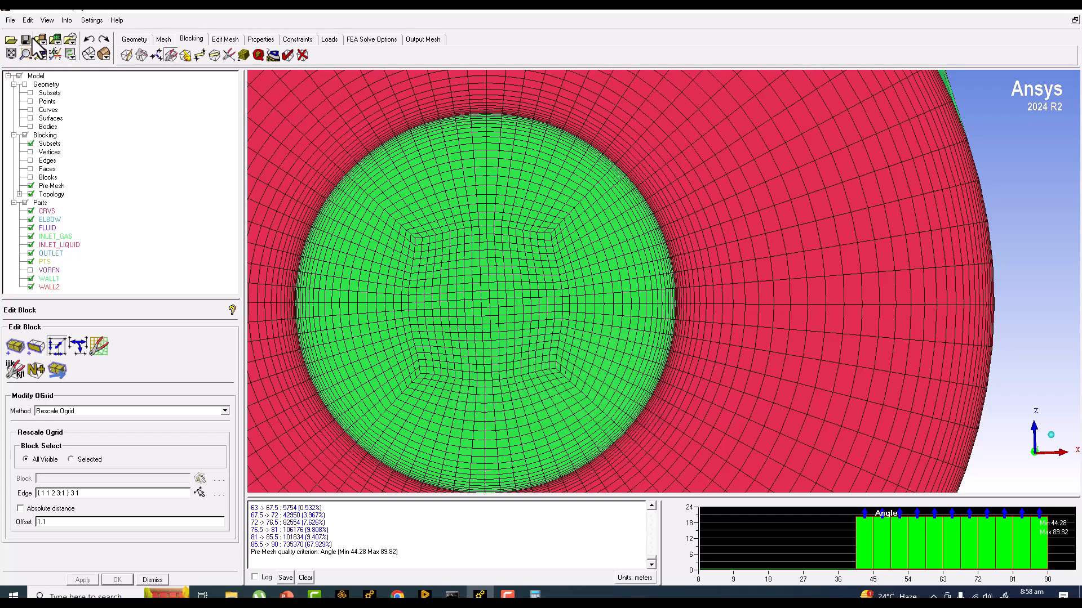
View the whole pipe with its elbow and replot the Angle quality histogram of the pre-mesh.
{"action": "right_click_drag", "start_coordinate": [439, 285], "coordinate": [438, 185]}
{"action": "right_click_drag", "start_coordinate": [555, 401], "coordinate": [607, 339]}
{"action": "left_click_drag", "start_coordinate": [606, 339], "coordinate": [529, 319]}
{"action": "middle_click_drag", "start_coordinate": [529, 319], "coordinate": [616, 507]}
{"action": "right_click_drag", "start_coordinate": [615, 507], "coordinate": [599, 217]}
{"action": "left_click_drag", "start_coordinate": [590, 424], "coordinate": [576, 397]}
{"action": "right_click", "coordinate": [847, 569]}
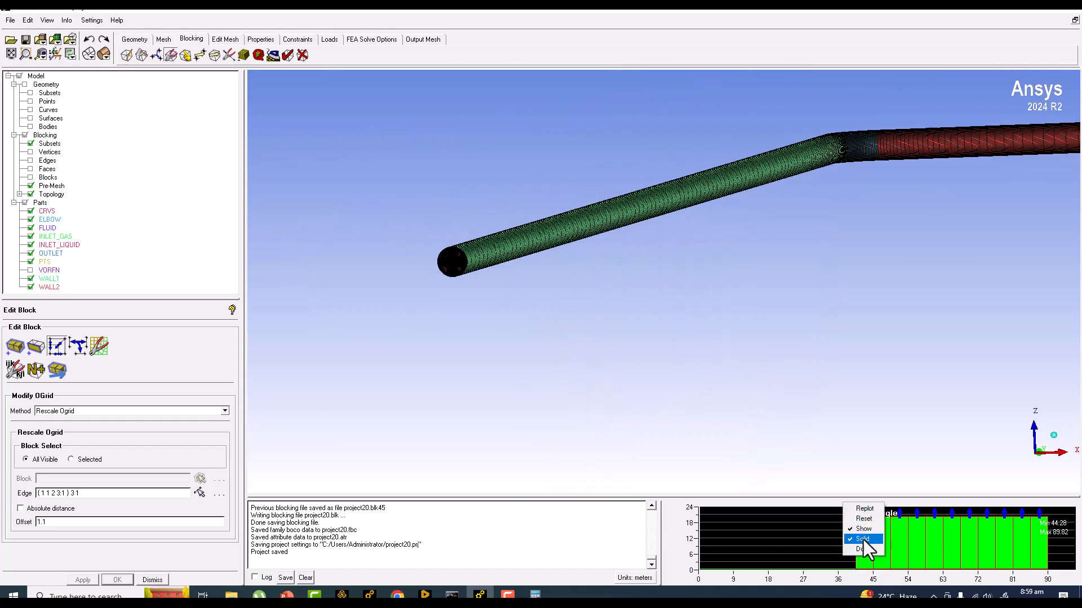
{"action": "left_click", "coordinate": [862, 511]}
{"action": "left_click", "coordinate": [304, 353]}
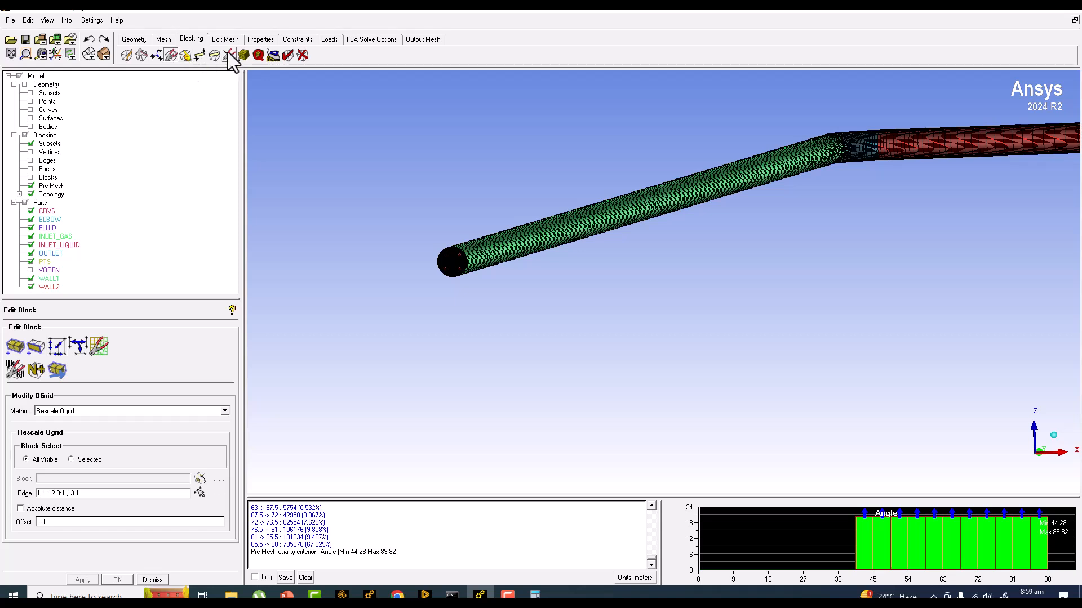
Evaluate the pre-mesh quality with the Determinant 2x2x2 criterion, using a 0 to 1 range and 20 bars.
{"action": "left_click", "coordinate": [258, 55]}
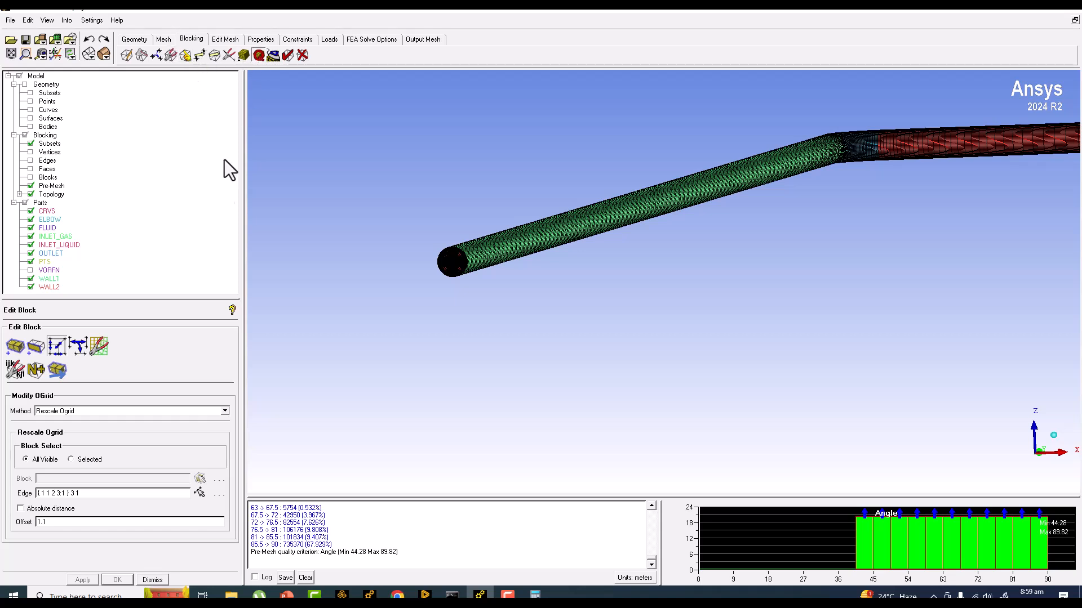
{"action": "left_click", "coordinate": [231, 333]}
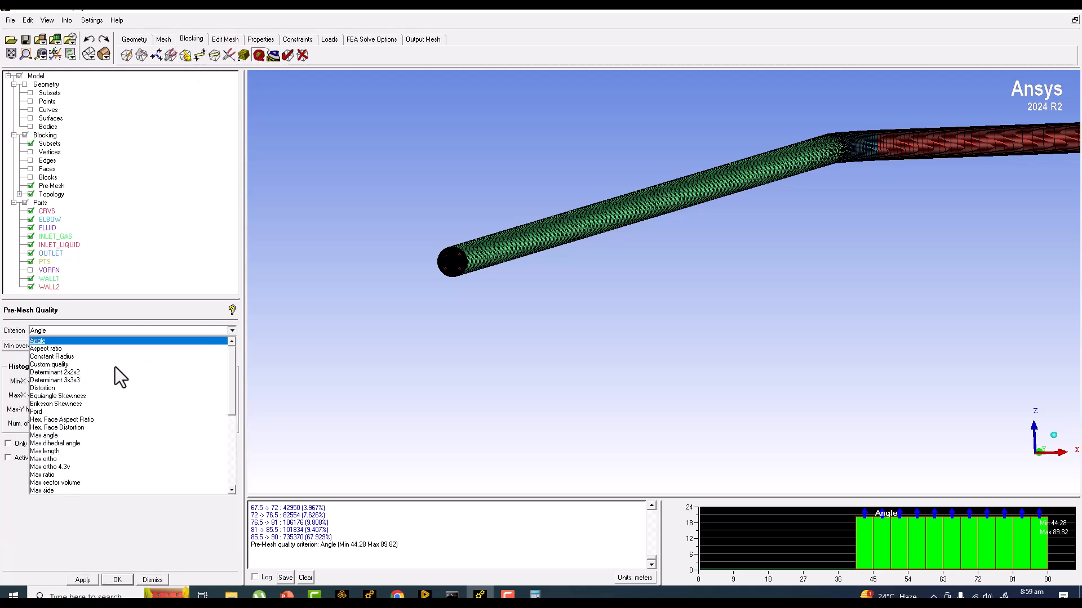
{"action": "left_click", "coordinate": [62, 373]}
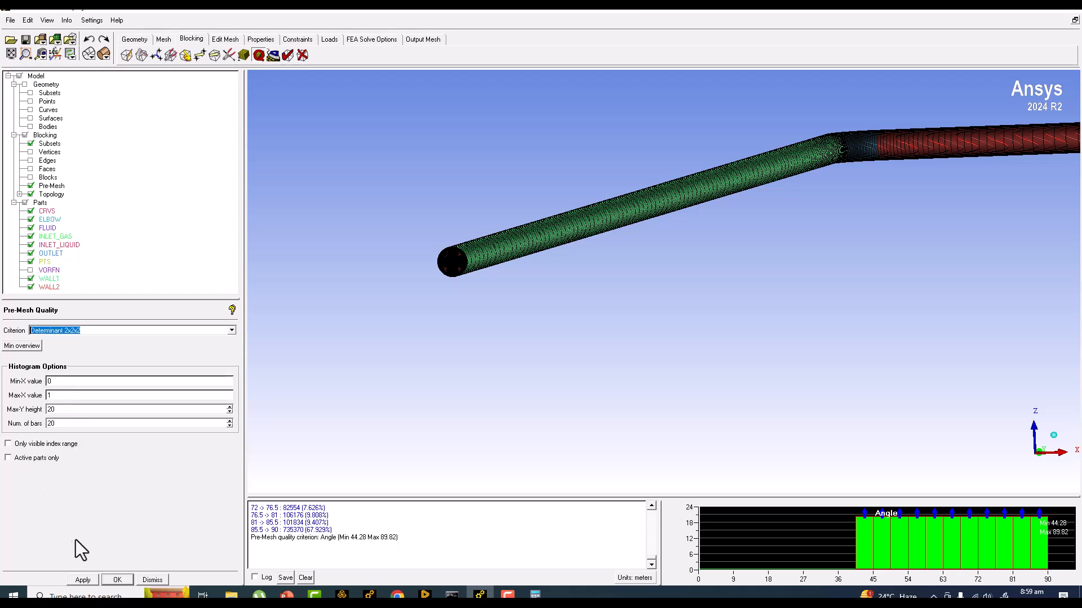
{"action": "left_click", "coordinate": [84, 581]}
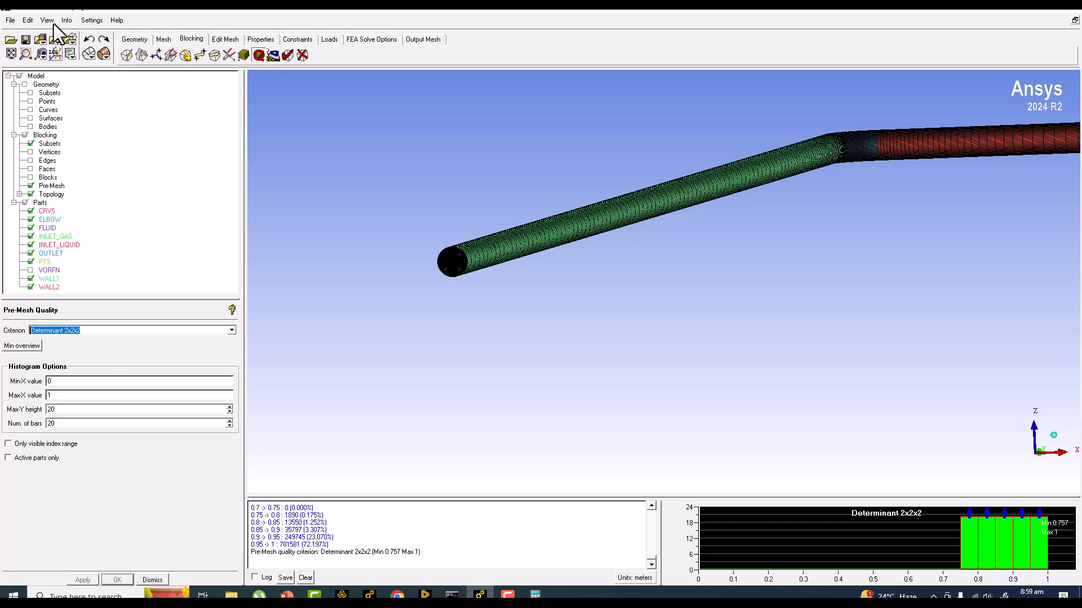
Examine the pre-mesh along the pipe's outer wall and on the liquid and gas inlet faces.
{"action": "left_click_drag", "start_coordinate": [582, 177], "coordinate": [621, 168]}
{"action": "right_click_drag", "start_coordinate": [620, 168], "coordinate": [595, 23]}
{"action": "right_click_drag", "start_coordinate": [555, 276], "coordinate": [531, 169]}
{"action": "middle_click_drag", "start_coordinate": [503, 218], "coordinate": [531, 285]}
{"action": "right_click_drag", "start_coordinate": [531, 285], "coordinate": [426, 168]}
{"action": "middle_click_drag", "start_coordinate": [556, 253], "coordinate": [567, 264]}
{"action": "left_click_drag", "start_coordinate": [566, 264], "coordinate": [577, 274]}
{"action": "right_click_drag", "start_coordinate": [577, 321], "coordinate": [568, 168]}
{"action": "right_click_drag", "start_coordinate": [562, 271], "coordinate": [555, 146]}
{"action": "middle_click_drag", "start_coordinate": [548, 282], "coordinate": [587, 243]}
{"action": "right_click_drag", "start_coordinate": [569, 226], "coordinate": [540, 110]}
Enable a solid scan plane of the pre-mesh perpendicular to the O-grid's side edge across the liquid inlet.
{"action": "right_click", "coordinate": [54, 186]}
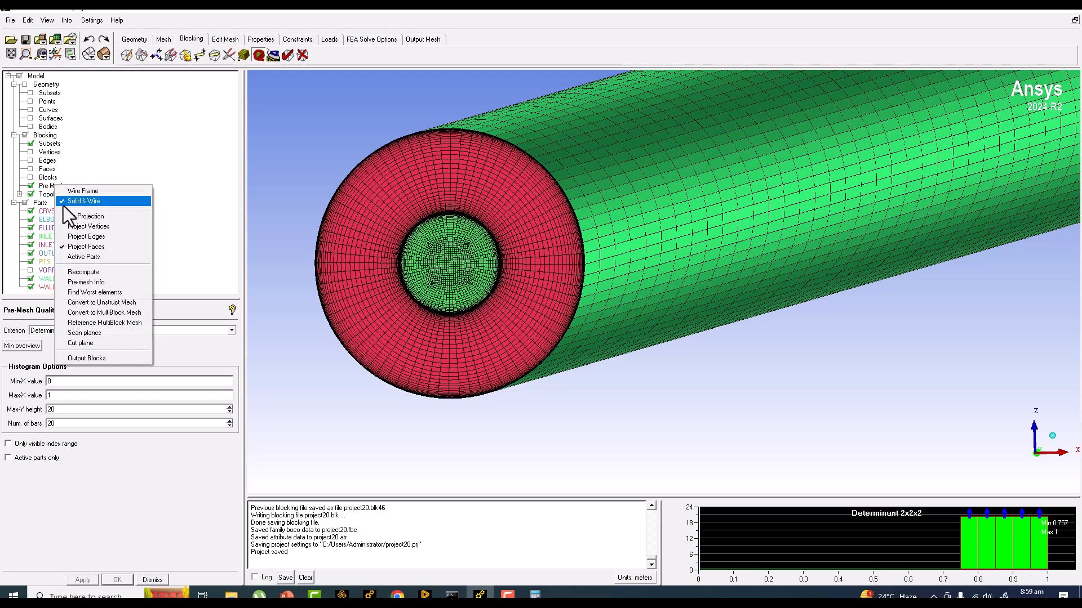
{"action": "left_click", "coordinate": [92, 334]}
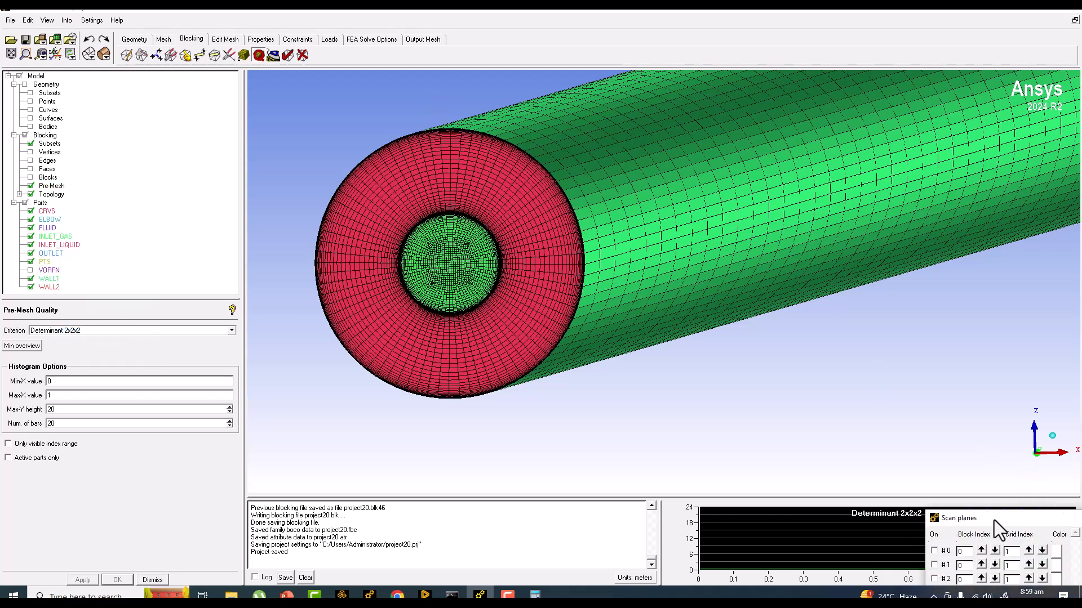
{"action": "left_click_drag", "start_coordinate": [995, 522], "coordinate": [836, 386]}
{"action": "left_click", "coordinate": [935, 413]}
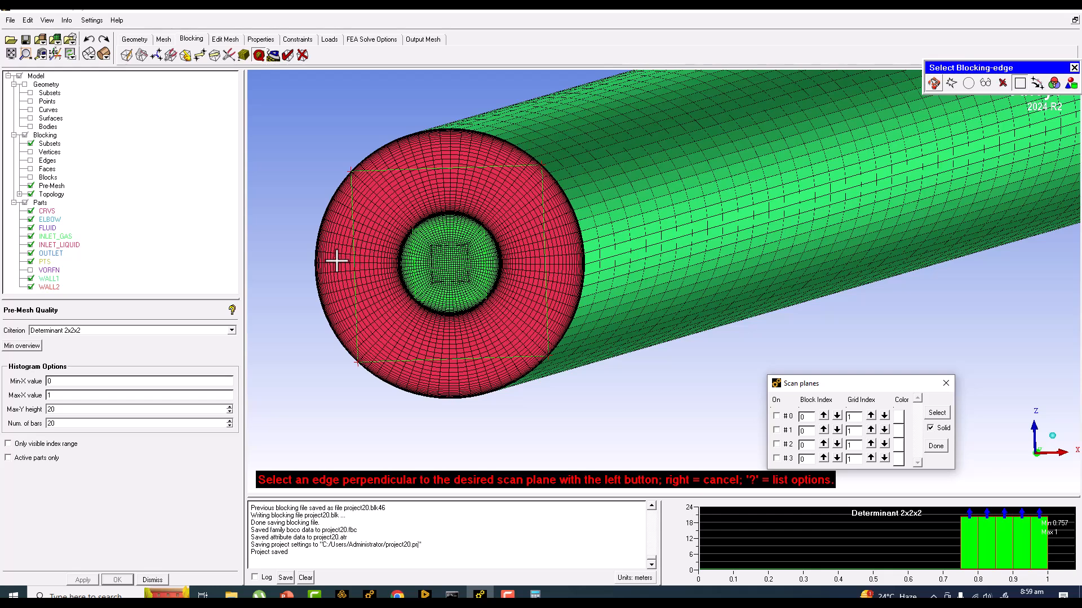
{"action": "left_click", "coordinate": [353, 270]}
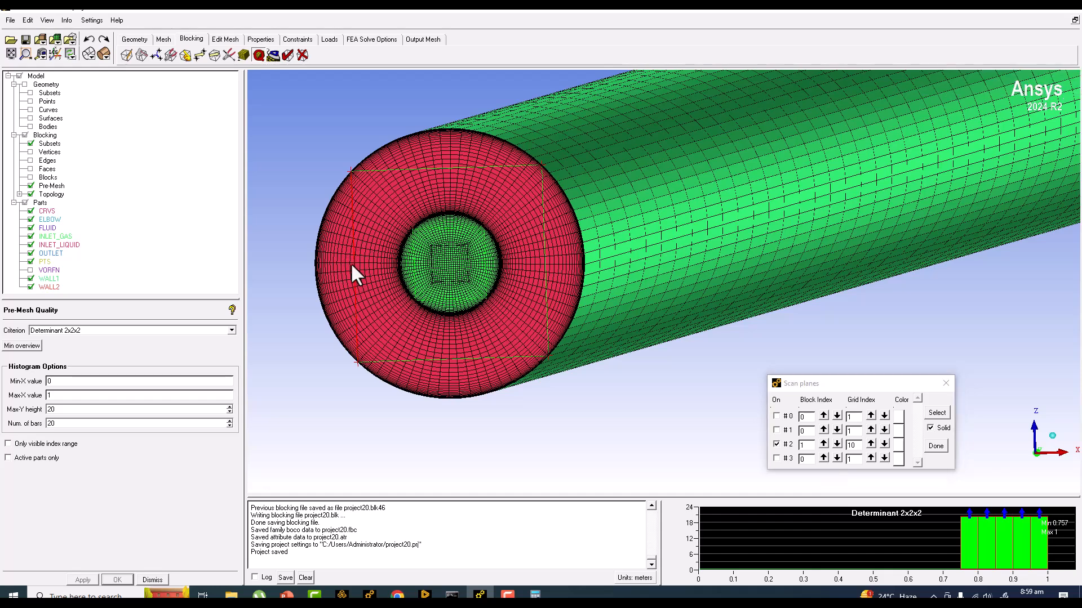
Hide the pre-mesh and the blocking edges to show only the lengthwise scan plane at the elbow.
{"action": "left_click", "coordinate": [28, 185]}
{"action": "left_click_drag", "start_coordinate": [559, 231], "coordinate": [898, 478]}
{"action": "scroll", "coordinate": [927, 262], "scroll_direction": "down", "scroll_amount": 5}
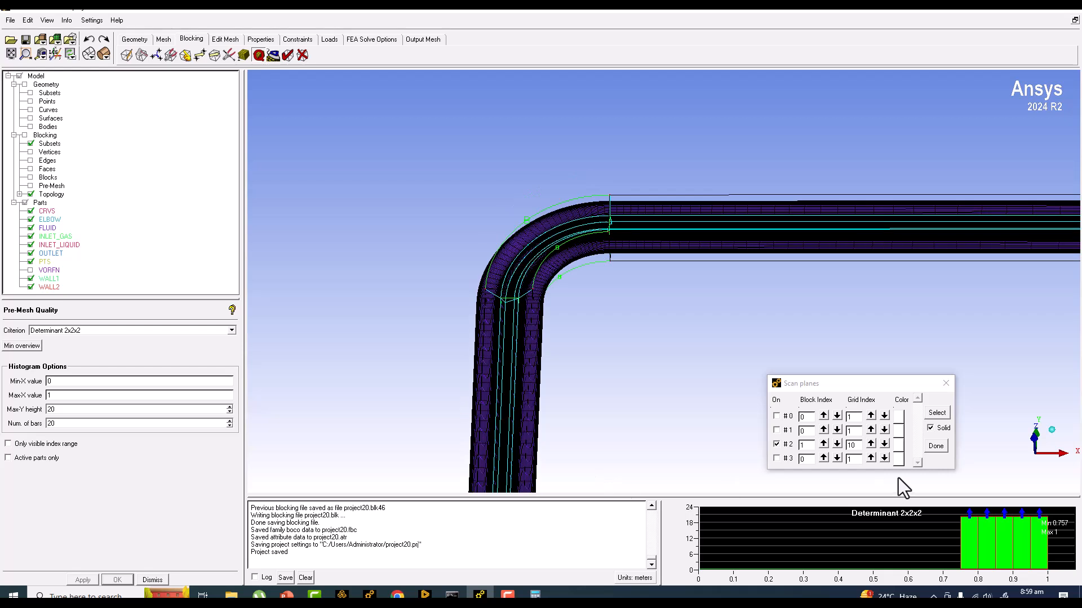
{"action": "left_click", "coordinate": [31, 152]}
{"action": "left_click", "coordinate": [31, 161]}
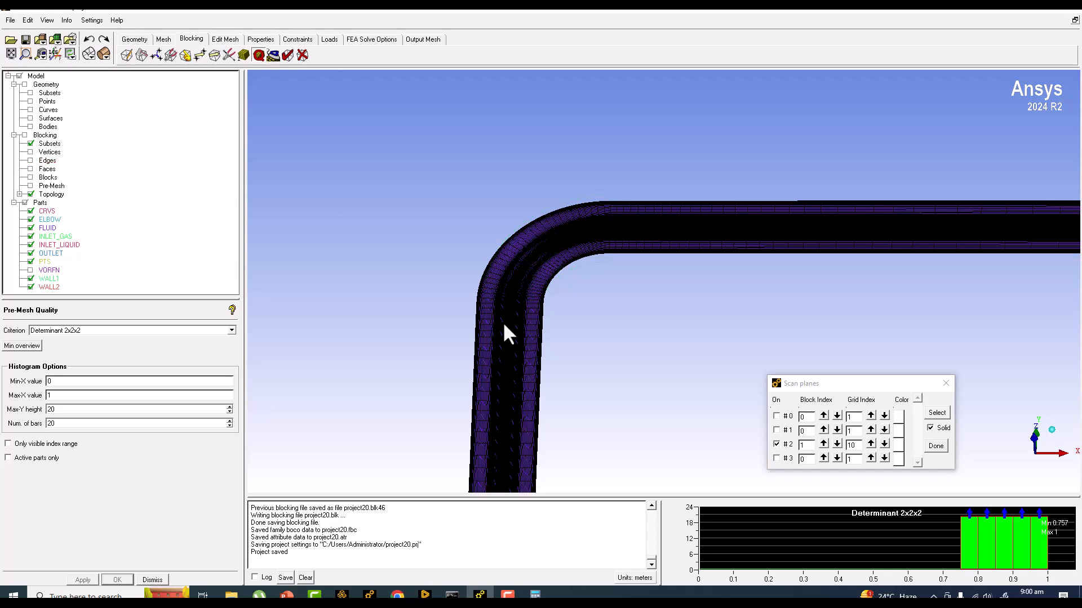
Inspect the scan plane's mesh lines through the elbow, checking the kinks in the central core and the wall layers.
{"action": "scroll", "coordinate": [451, 292], "scroll_direction": "up", "scroll_amount": 10}
{"action": "scroll", "coordinate": [541, 169], "scroll_direction": "up", "scroll_amount": 4}
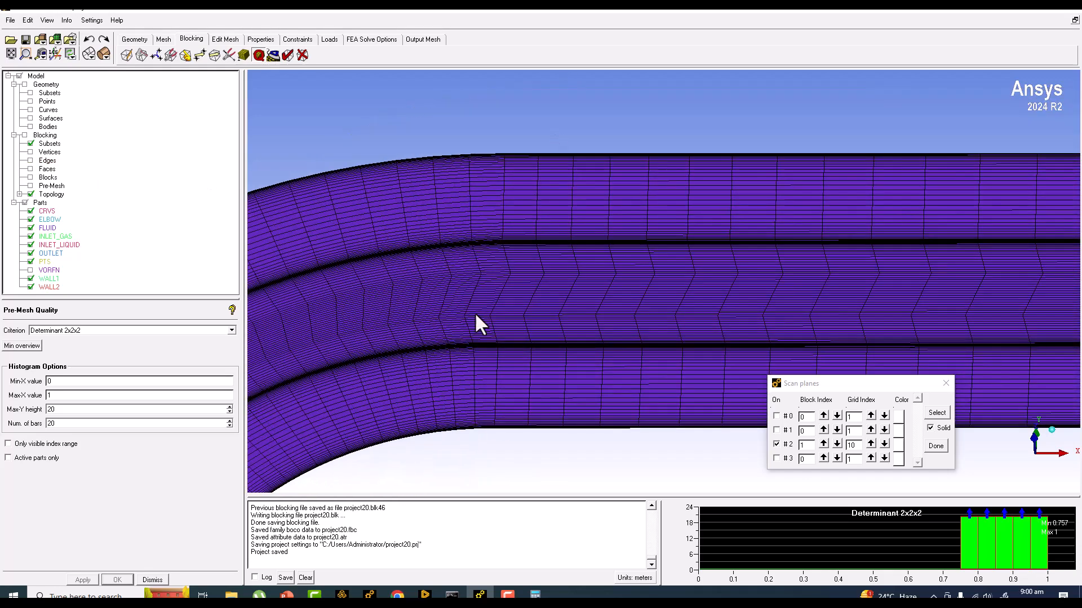
{"action": "middle_click_drag", "start_coordinate": [462, 329], "coordinate": [603, 274]}
{"action": "scroll", "coordinate": [555, 233], "scroll_direction": "up", "scroll_amount": 3}
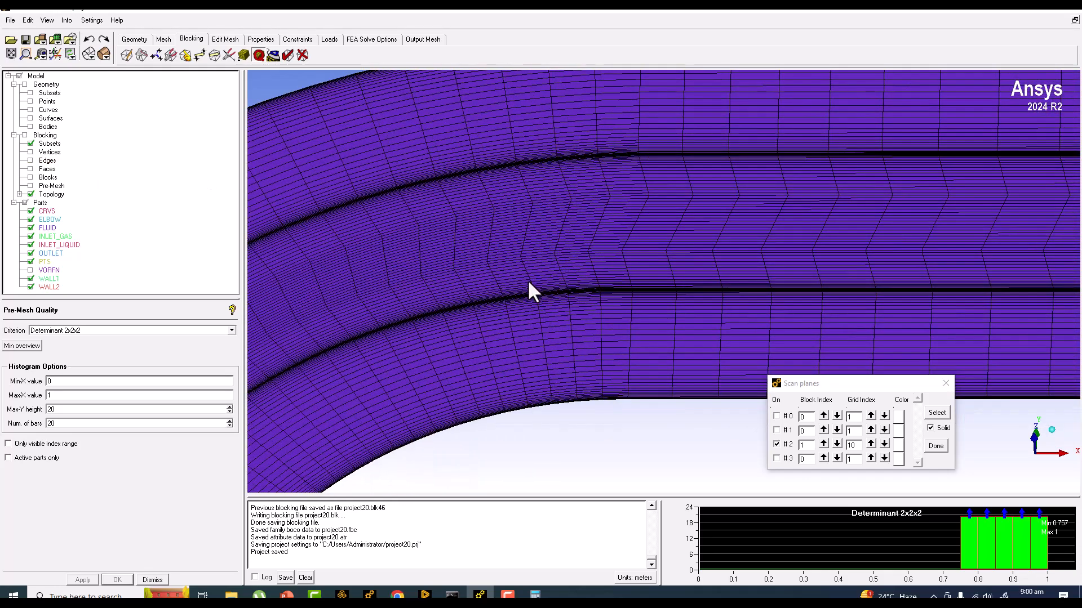
{"action": "left_click_drag", "start_coordinate": [465, 242], "coordinate": [647, 255]}
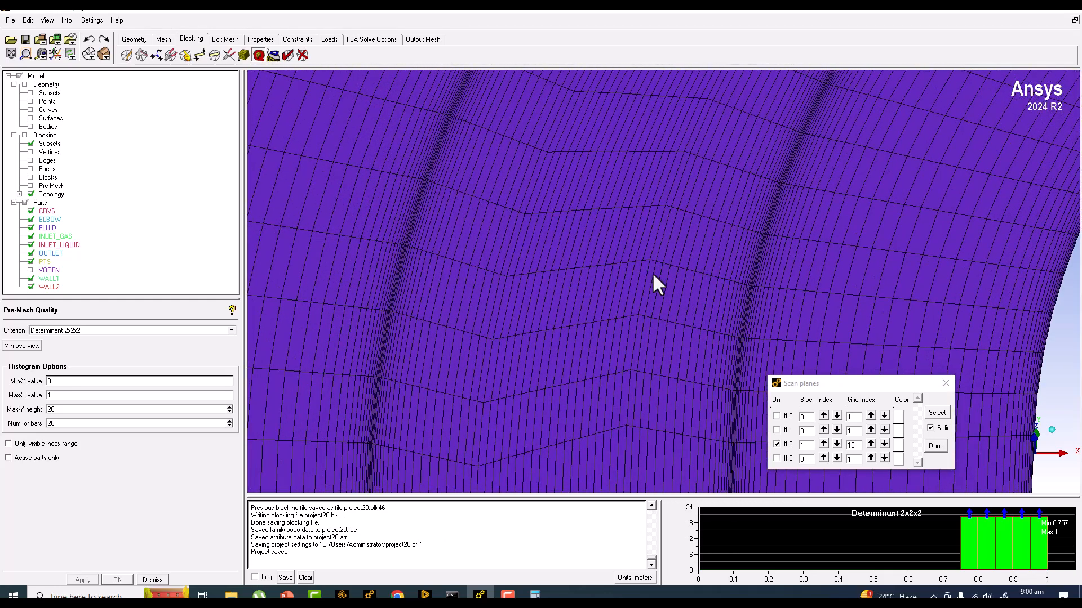
{"action": "left_click_drag", "start_coordinate": [667, 328], "coordinate": [653, 237]}
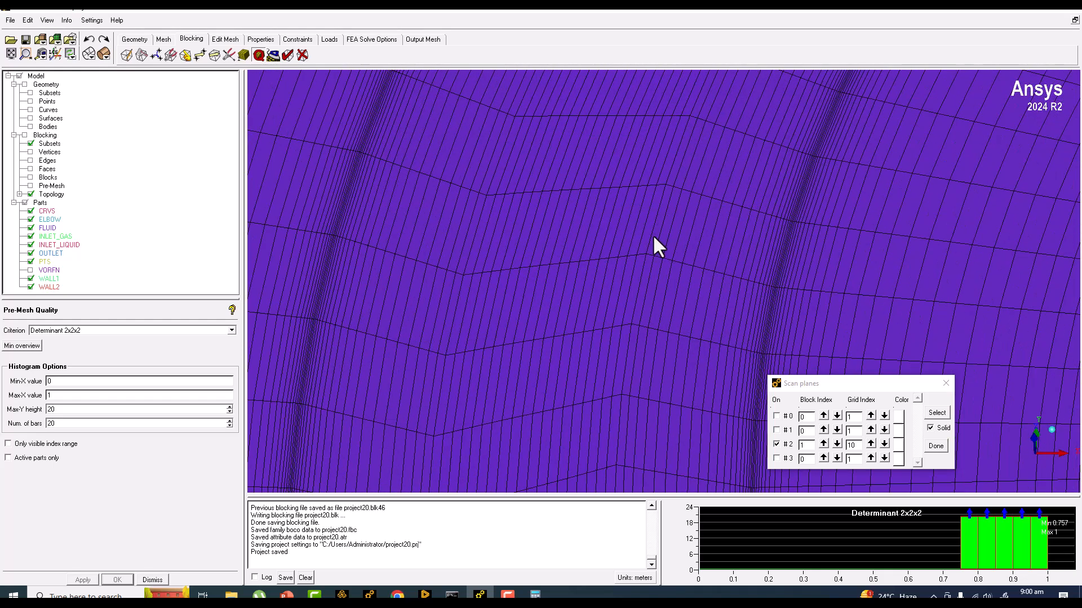
{"action": "right_click_drag", "start_coordinate": [659, 218], "coordinate": [681, 318]}
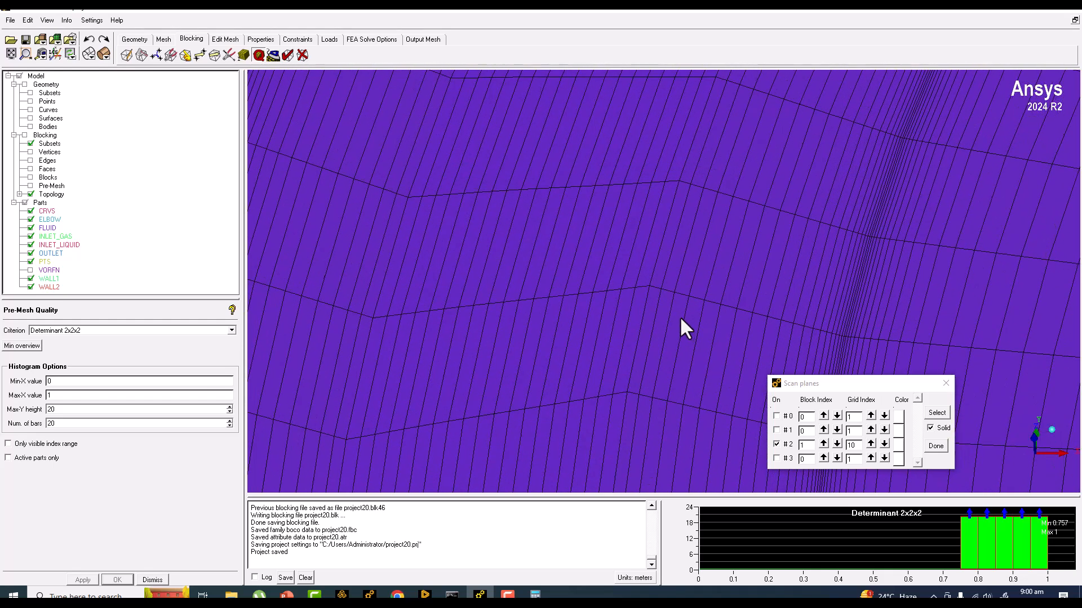
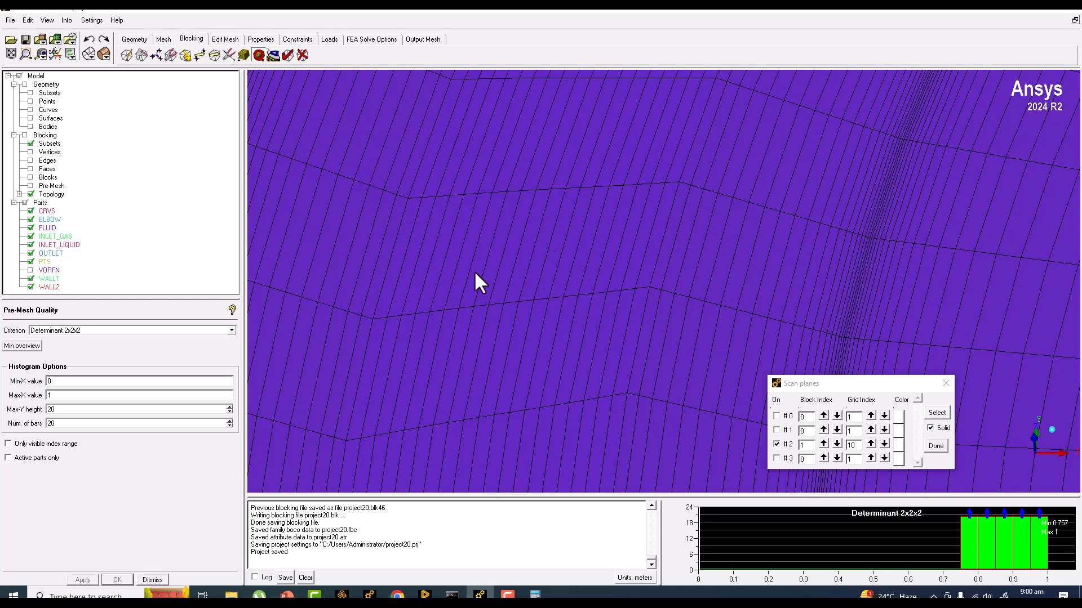
{"action": "right_click_drag", "start_coordinate": [538, 375], "coordinate": [583, 459]}
{"action": "middle_click_drag", "start_coordinate": [749, 286], "coordinate": [564, 378]}
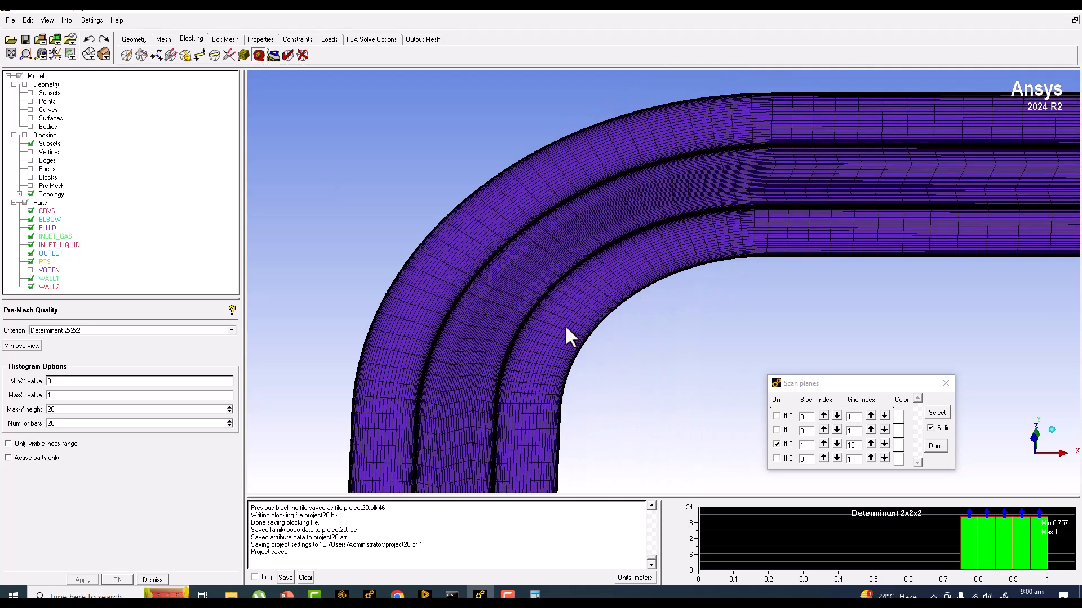
Add a second scan plane crossing the first through the pipe by selecting a perpendicular blocking edge at the elbow's end.
{"action": "left_click", "coordinate": [937, 413]}
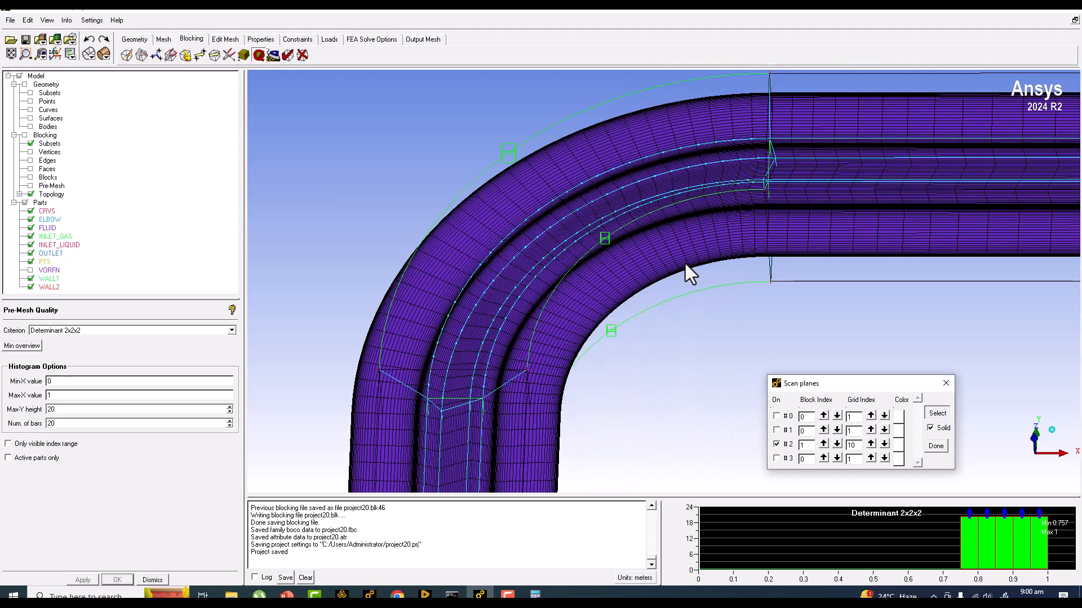
{"action": "left_click", "coordinate": [770, 158]}
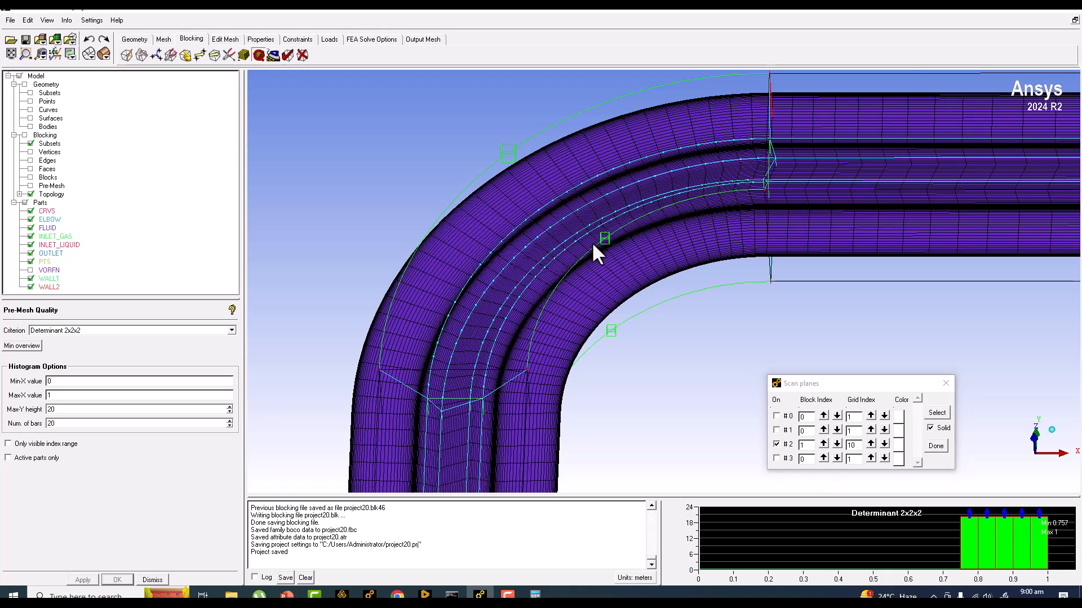
{"action": "left_click_drag", "start_coordinate": [626, 218], "coordinate": [681, 171]}
{"action": "left_click_drag", "start_coordinate": [675, 222], "coordinate": [725, 212]}
{"action": "right_click_drag", "start_coordinate": [726, 212], "coordinate": [770, 316]}
{"action": "left_click", "coordinate": [937, 413]}
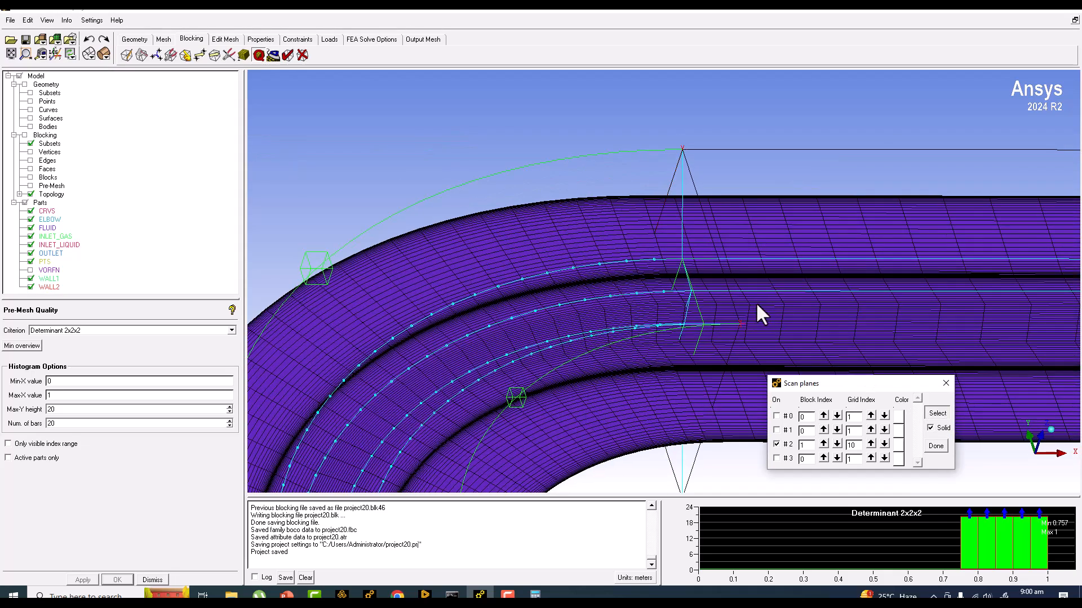
{"action": "left_click", "coordinate": [713, 256]}
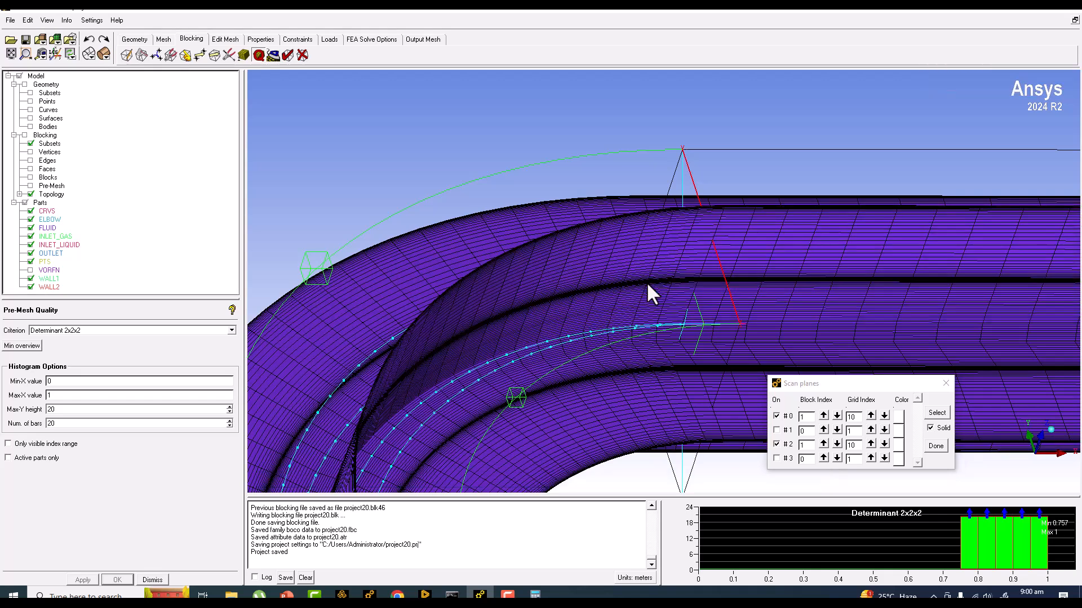
{"action": "left_click_drag", "start_coordinate": [883, 385], "coordinate": [755, 289]}
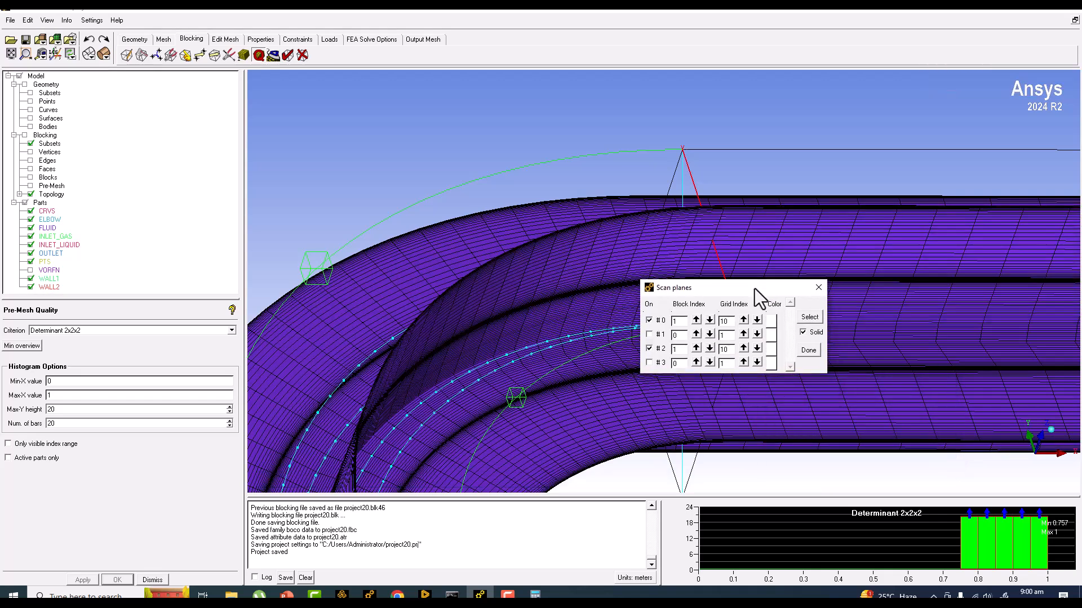
Colour scan plane #0 cyan and scan plane #2 red to tell the two crossing planes apart at the elbow.
{"action": "left_click", "coordinate": [768, 323]}
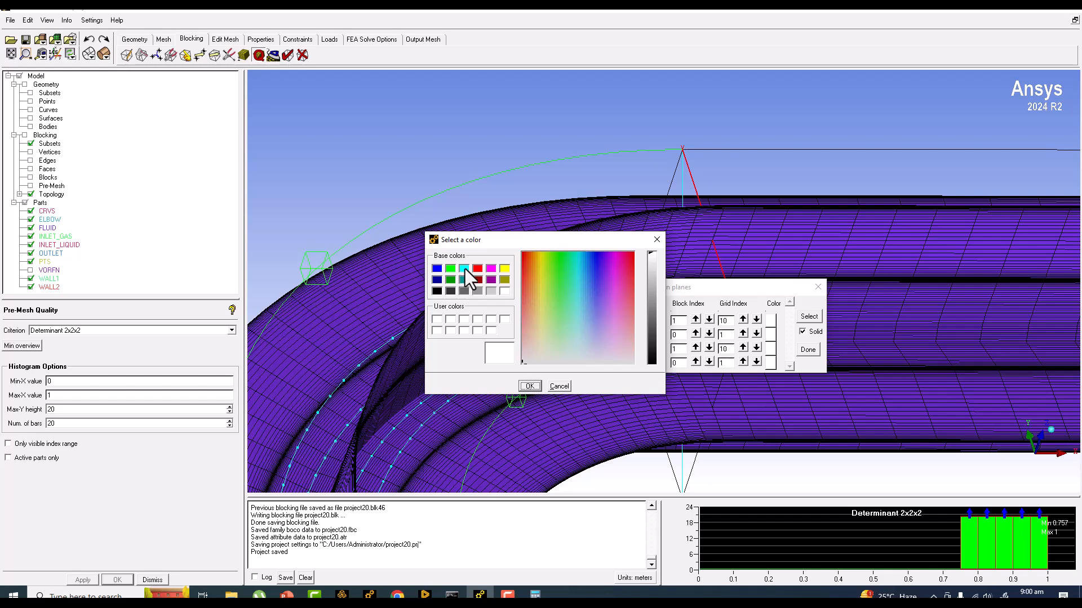
{"action": "left_click", "coordinate": [464, 269]}
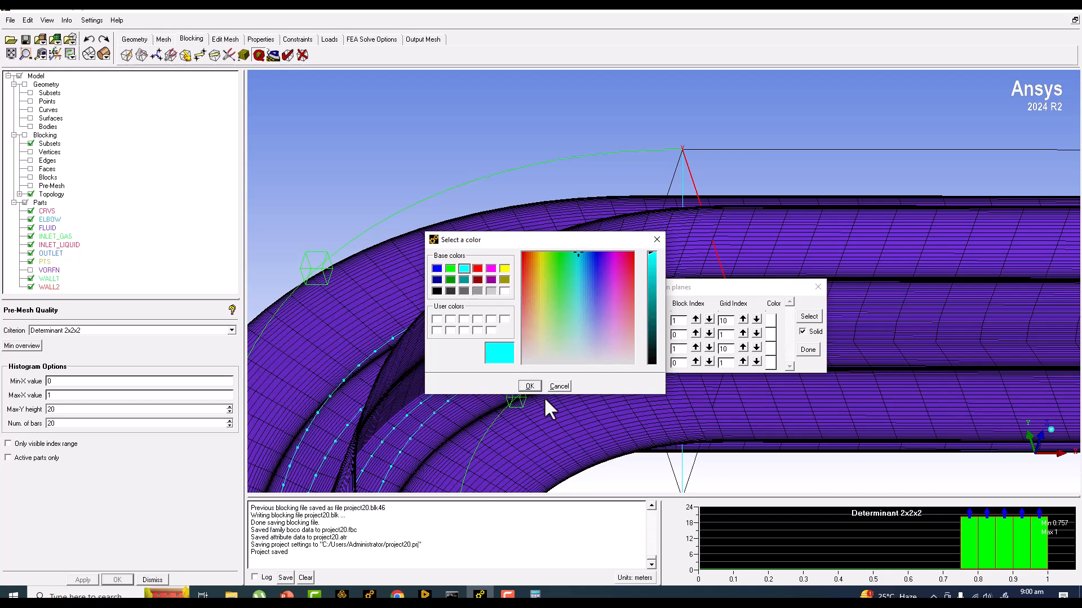
{"action": "left_click", "coordinate": [529, 386]}
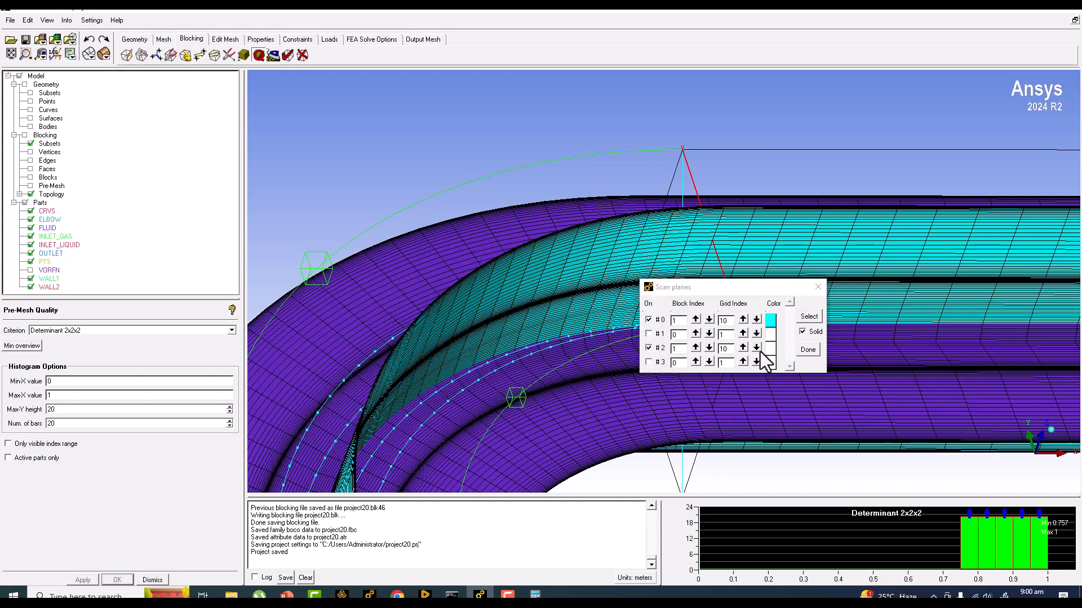
{"action": "left_click", "coordinate": [770, 349]}
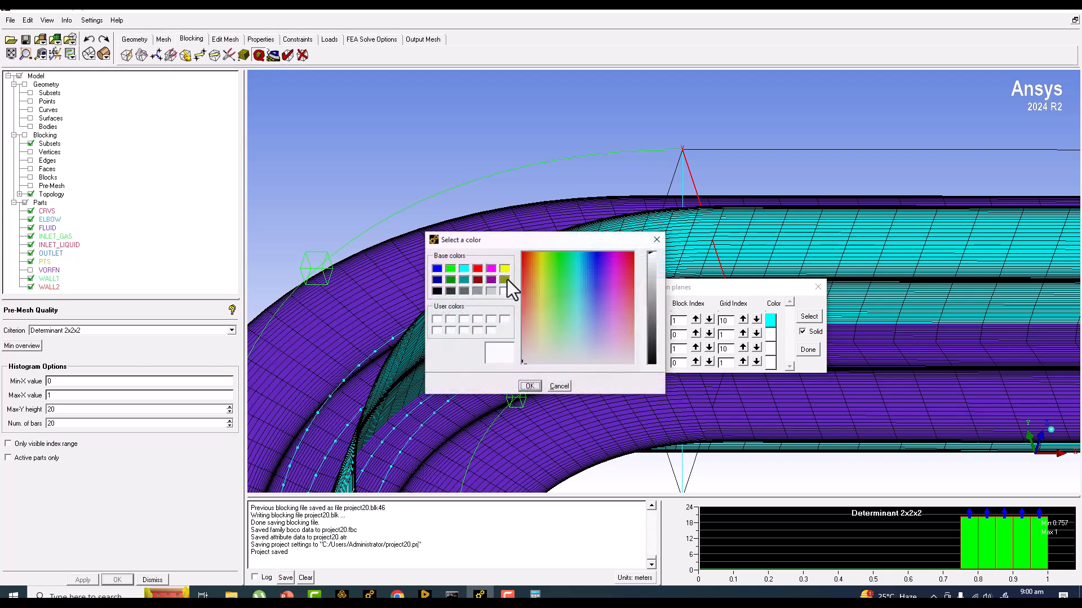
{"action": "left_click", "coordinate": [477, 268]}
{"action": "left_click", "coordinate": [530, 386]}
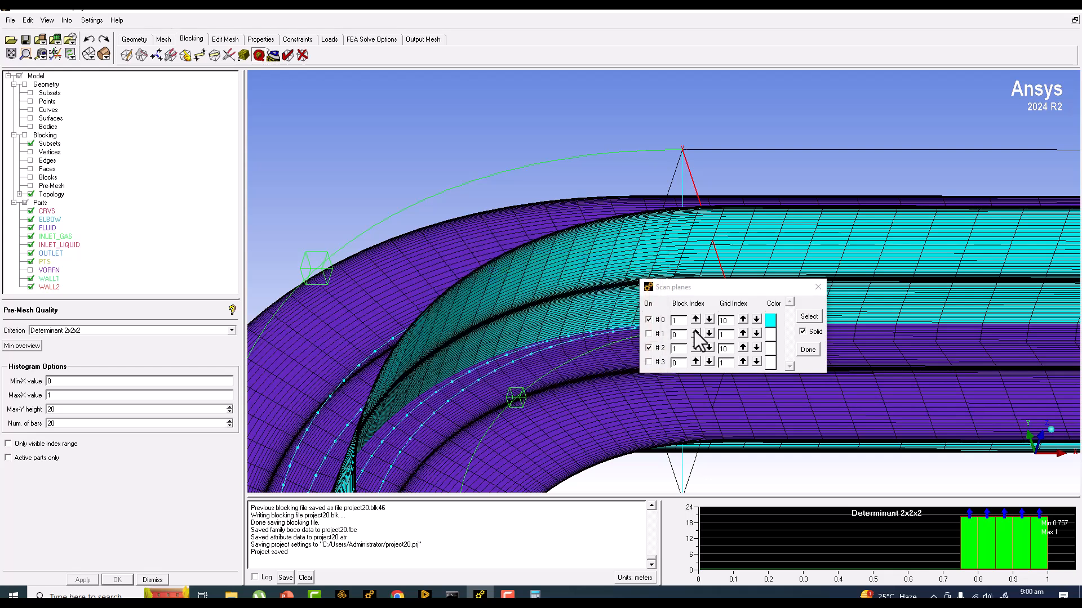
{"action": "middle_click_drag", "start_coordinate": [489, 257], "coordinate": [562, 277]}
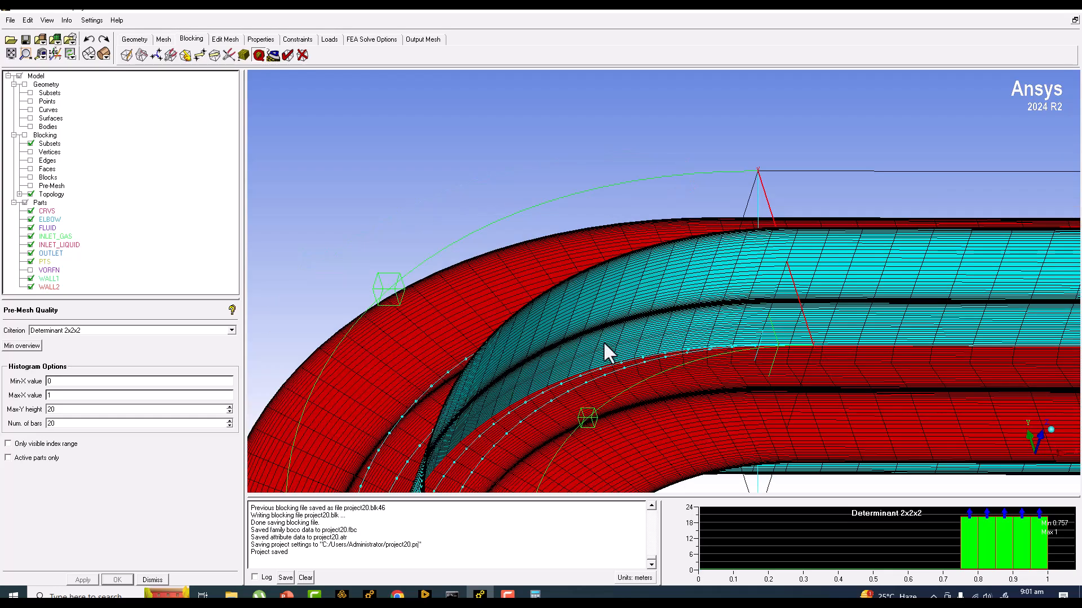
{"action": "scroll", "coordinate": [655, 229], "scroll_direction": "up", "scroll_amount": 4}
{"action": "scroll", "coordinate": [702, 270], "scroll_direction": "down", "scroll_amount": 6}
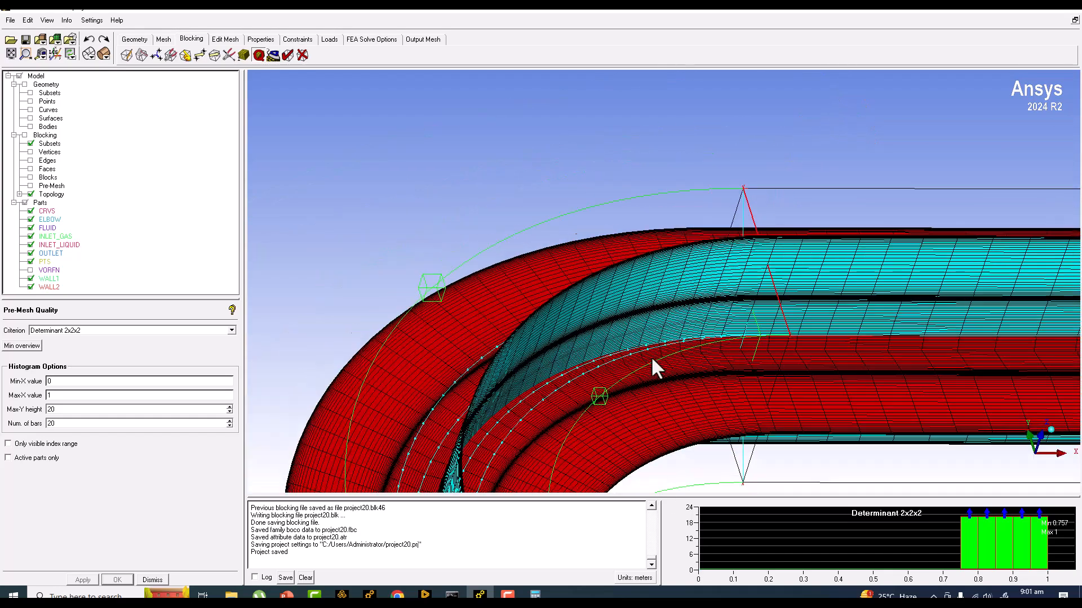
Fit the whole pipe in view and end the scan plane display.
{"action": "left_click_drag", "start_coordinate": [582, 278], "coordinate": [484, 320]}
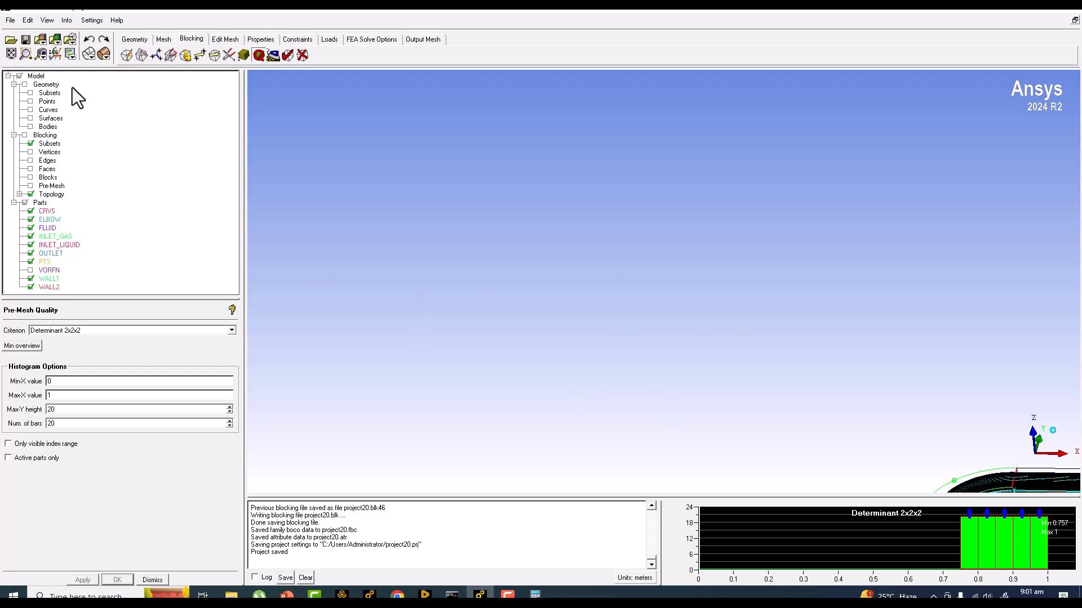
{"action": "left_click", "coordinate": [12, 54]}
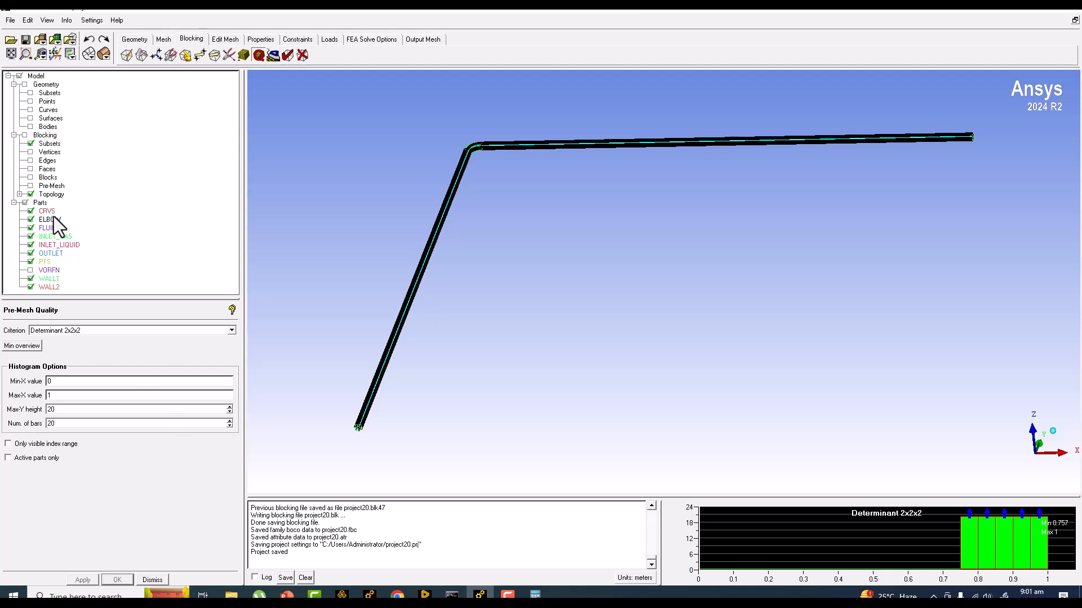
{"action": "right_click", "coordinate": [48, 191]}
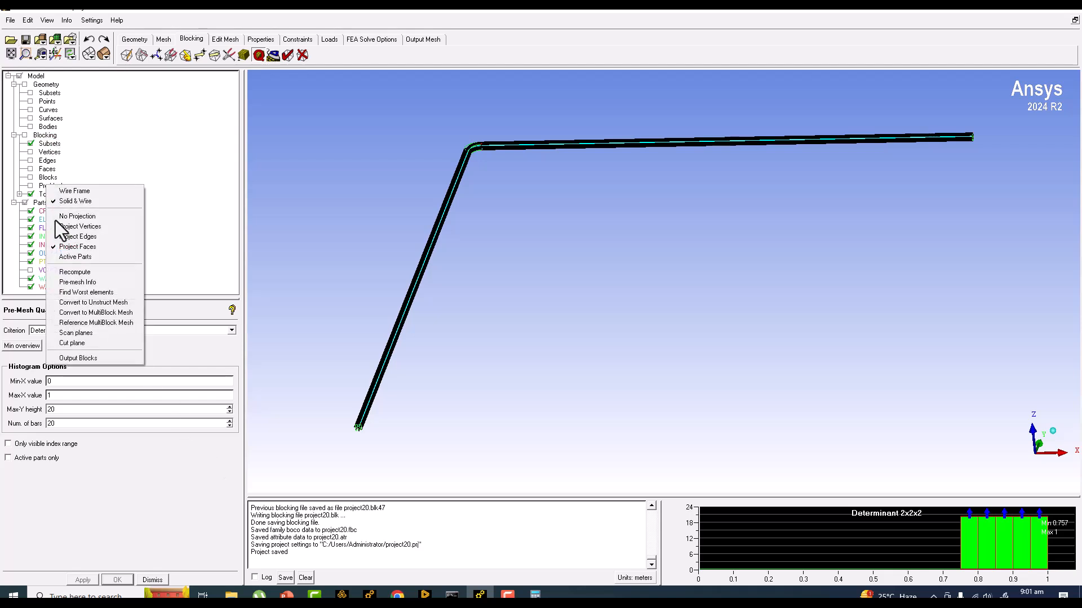
{"action": "left_click", "coordinate": [80, 331]}
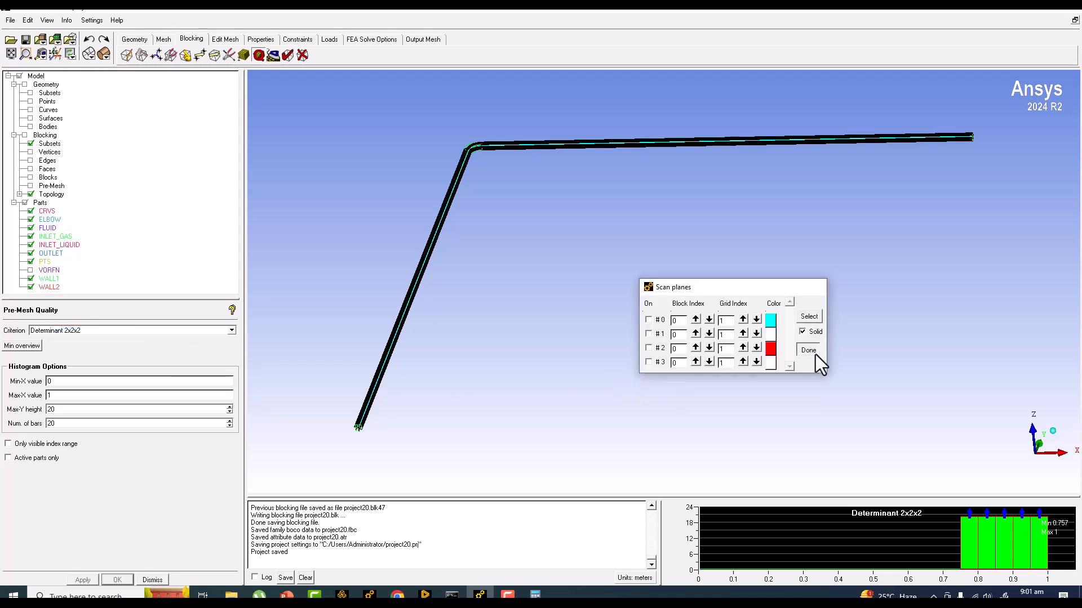
{"action": "left_click", "coordinate": [815, 352]}
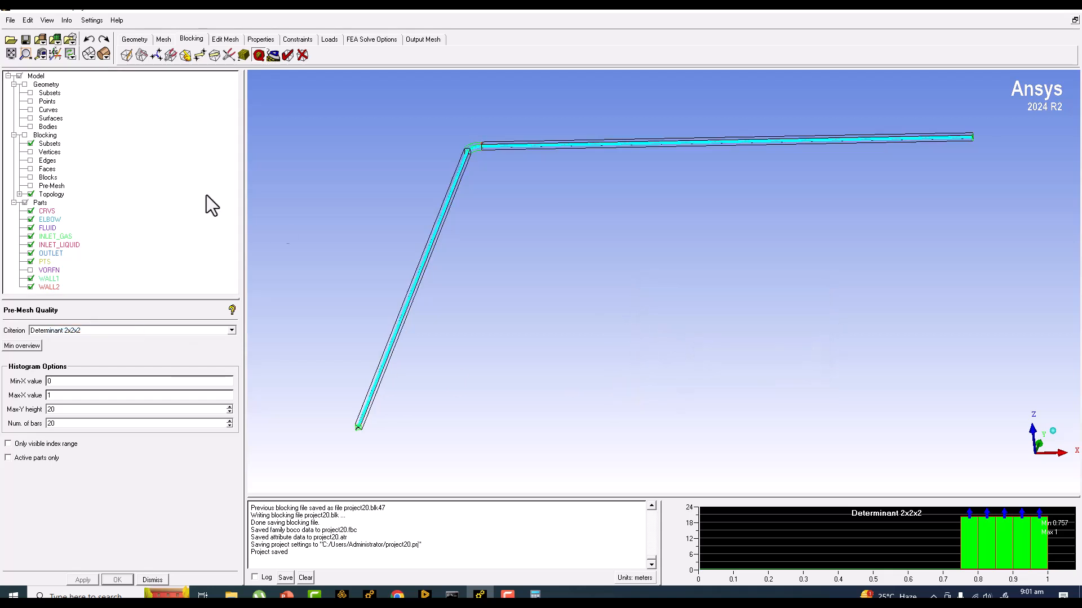
Show the pre-mesh again, close the pre-mesh quality settings, and bring the elbow into close view.
{"action": "left_click", "coordinate": [31, 186]}
{"action": "left_click", "coordinate": [145, 581]}
{"action": "scroll", "coordinate": [443, 226], "scroll_direction": "up", "scroll_amount": 3}
{"action": "middle_click_drag", "start_coordinate": [443, 242], "coordinate": [546, 442]}
{"action": "scroll", "coordinate": [546, 441], "scroll_direction": "up", "scroll_amount": 5}
{"action": "left_click_drag", "start_coordinate": [575, 377], "coordinate": [546, 382]}
{"action": "right_click_drag", "start_coordinate": [545, 382], "coordinate": [475, 147]}
{"action": "middle_click_drag", "start_coordinate": [512, 357], "coordinate": [839, 403]}
{"action": "right_click_drag", "start_coordinate": [665, 473], "coordinate": [625, 148]}
{"action": "middle_click_drag", "start_coordinate": [635, 338], "coordinate": [603, 242]}
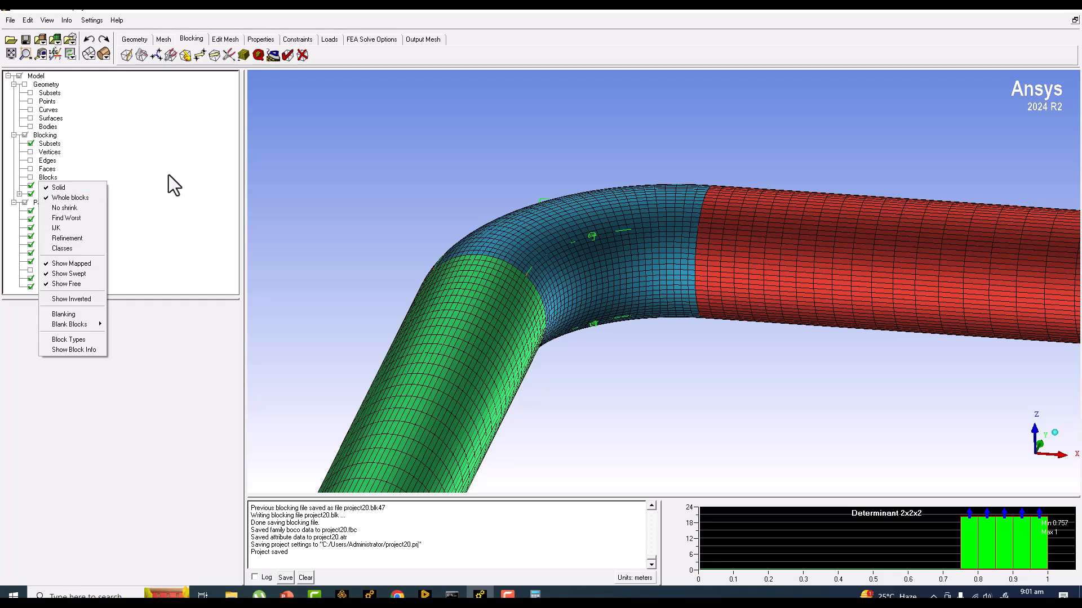
Convert the pre-mesh to an unstructured mesh.
{"action": "left_click", "coordinate": [150, 169]}
{"action": "right_click", "coordinate": [61, 187]}
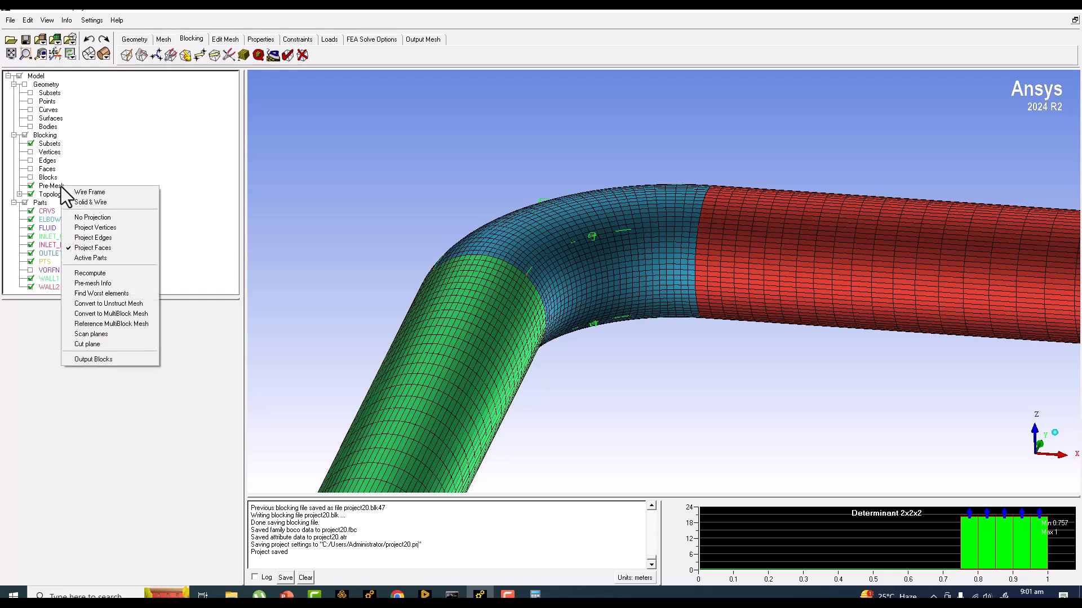
{"action": "left_click", "coordinate": [88, 304]}
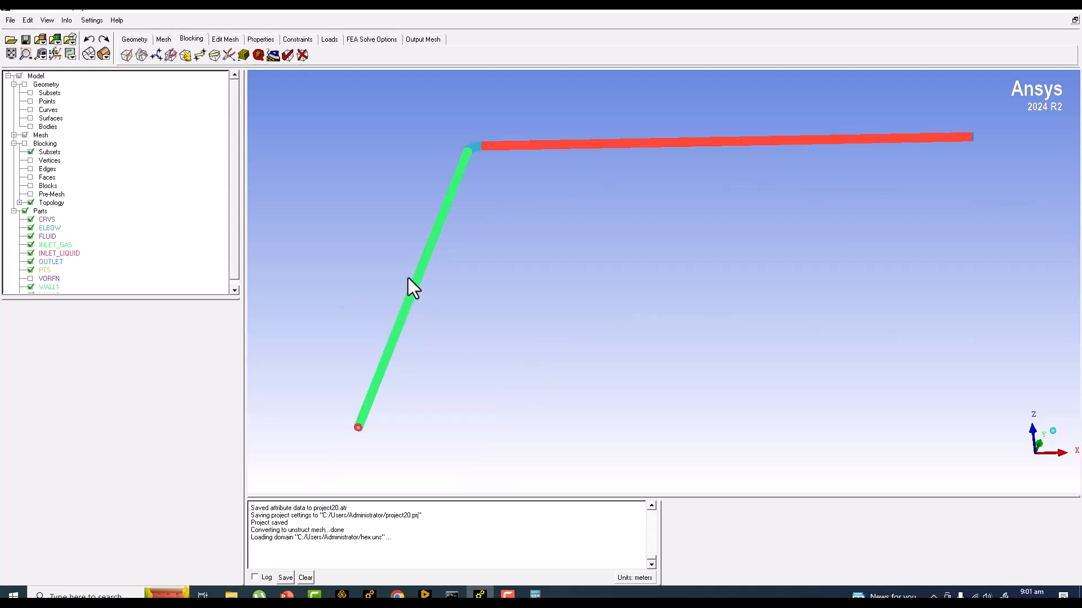
Display the converted mesh as shaded elements with mesh lines and view the elbow up close.
{"action": "scroll", "coordinate": [502, 217], "scroll_direction": "up", "scroll_amount": 5}
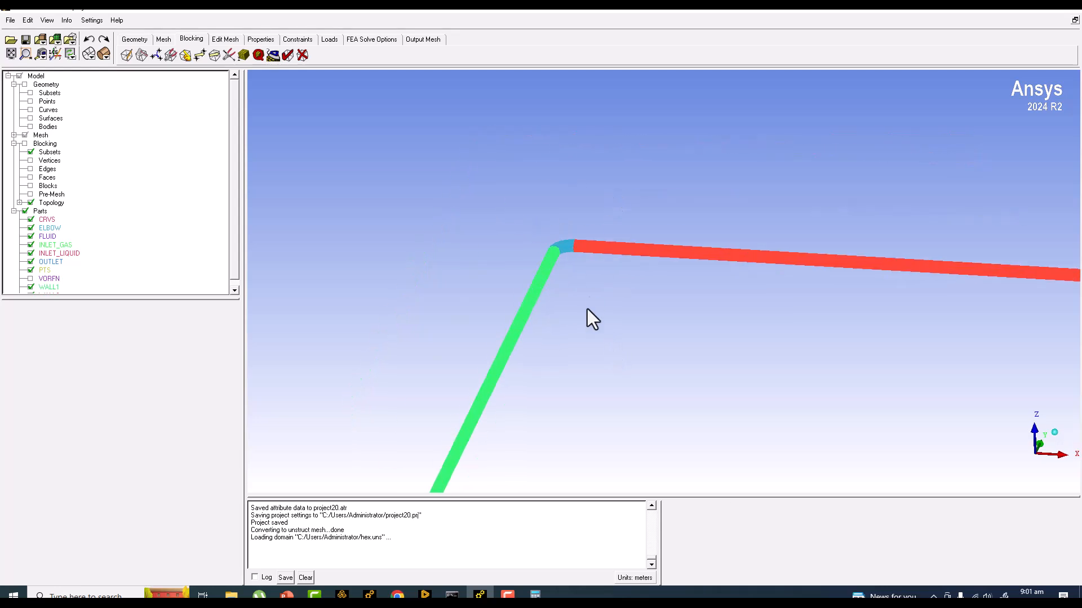
{"action": "middle_click_drag", "start_coordinate": [548, 273], "coordinate": [664, 444]}
{"action": "scroll", "coordinate": [664, 445], "scroll_direction": "up", "scroll_amount": 2}
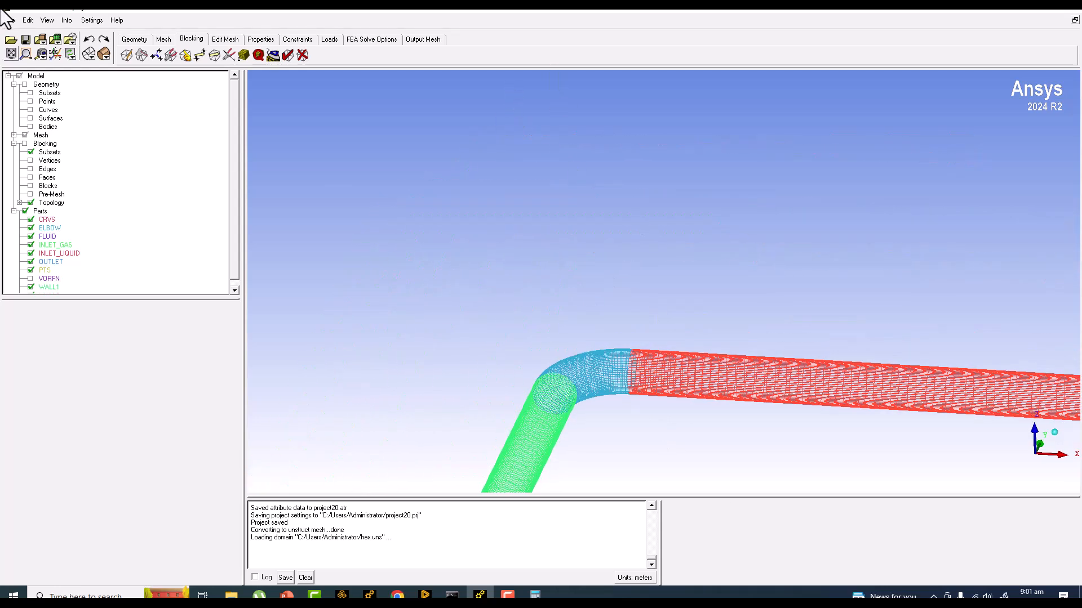
{"action": "left_click", "coordinate": [105, 53]}
{"action": "middle_click_drag", "start_coordinate": [541, 346], "coordinate": [541, 285]}
{"action": "scroll", "coordinate": [546, 406], "scroll_direction": "up", "scroll_amount": 5}
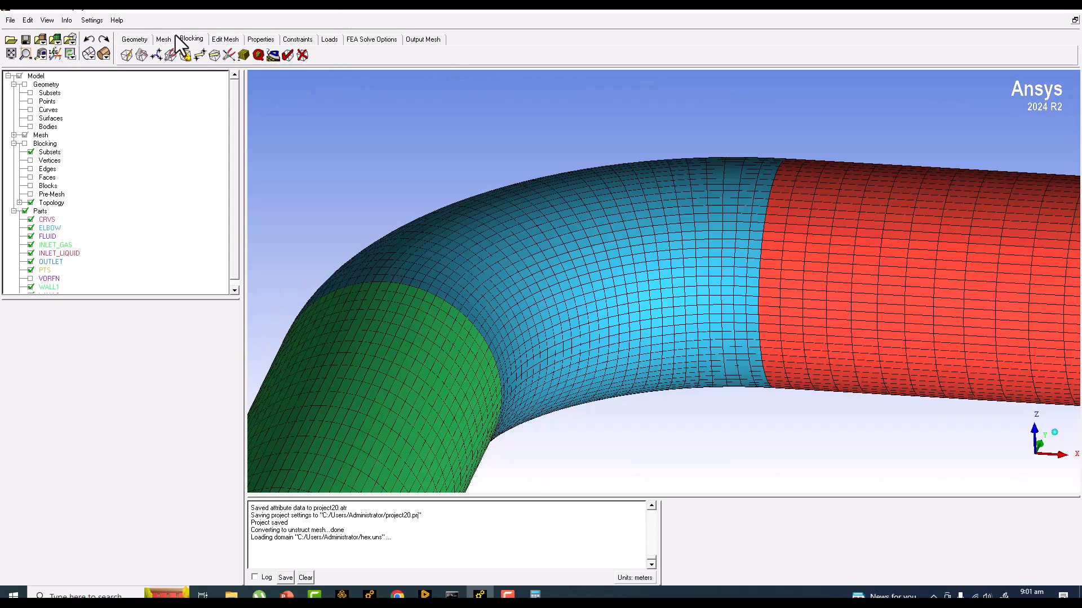
{"action": "left_click", "coordinate": [163, 39]}
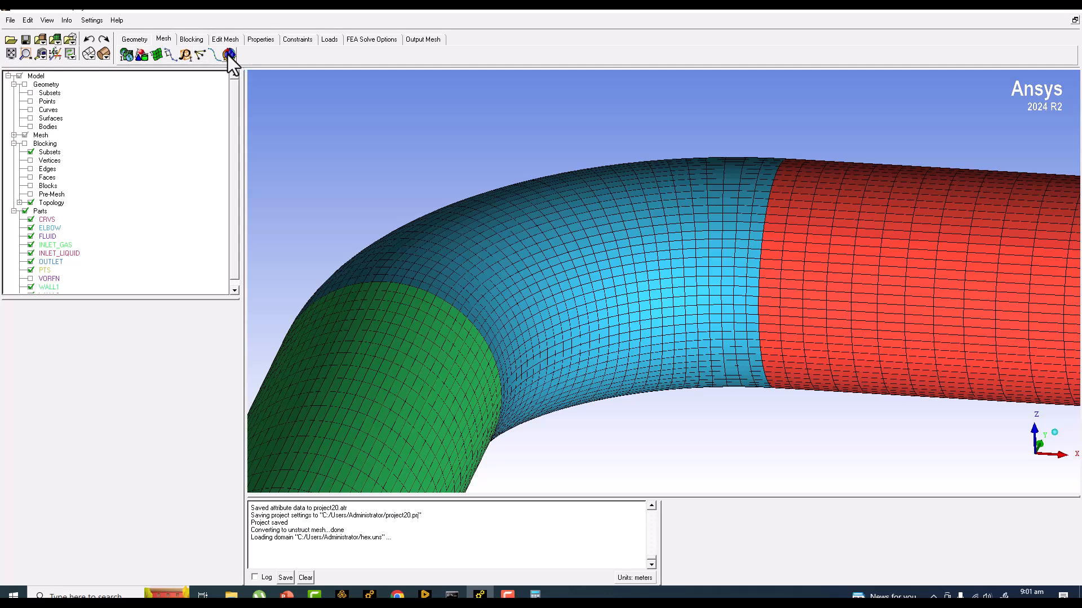
{"action": "left_click", "coordinate": [227, 55]}
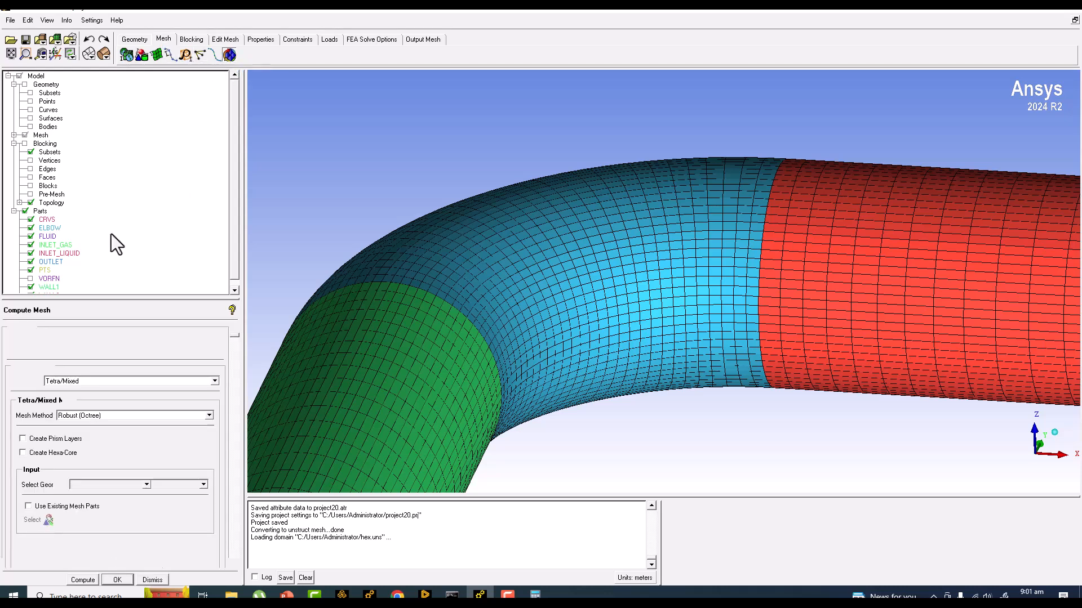
{"action": "left_click", "coordinate": [133, 39]}
{"action": "left_click", "coordinate": [163, 39]}
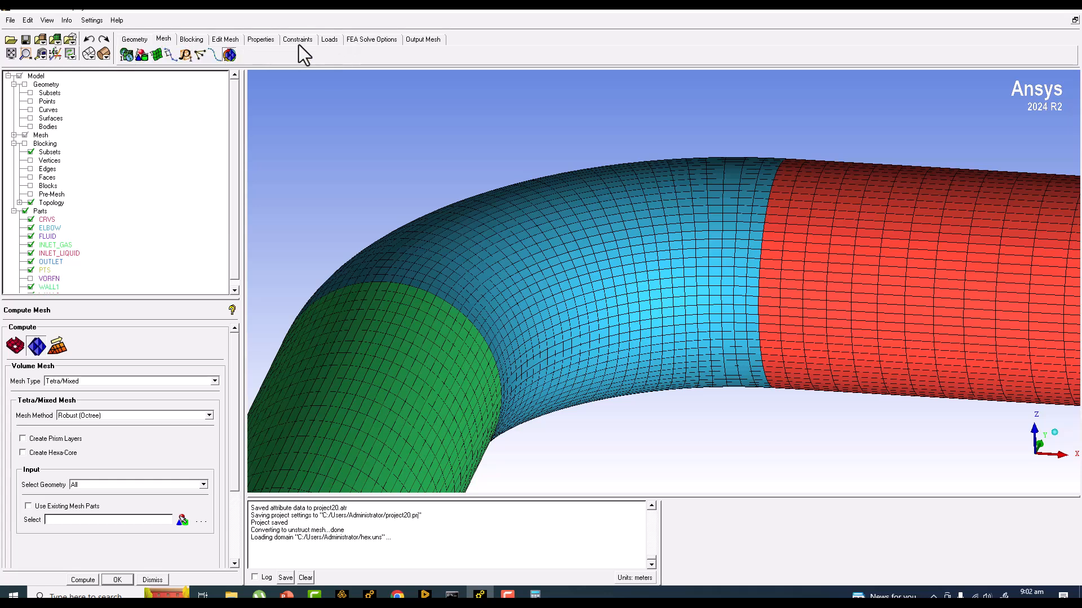
Open the output solver setup for Ansys Fluent and bring up the part boundary conditions.
{"action": "left_click", "coordinate": [423, 39]}
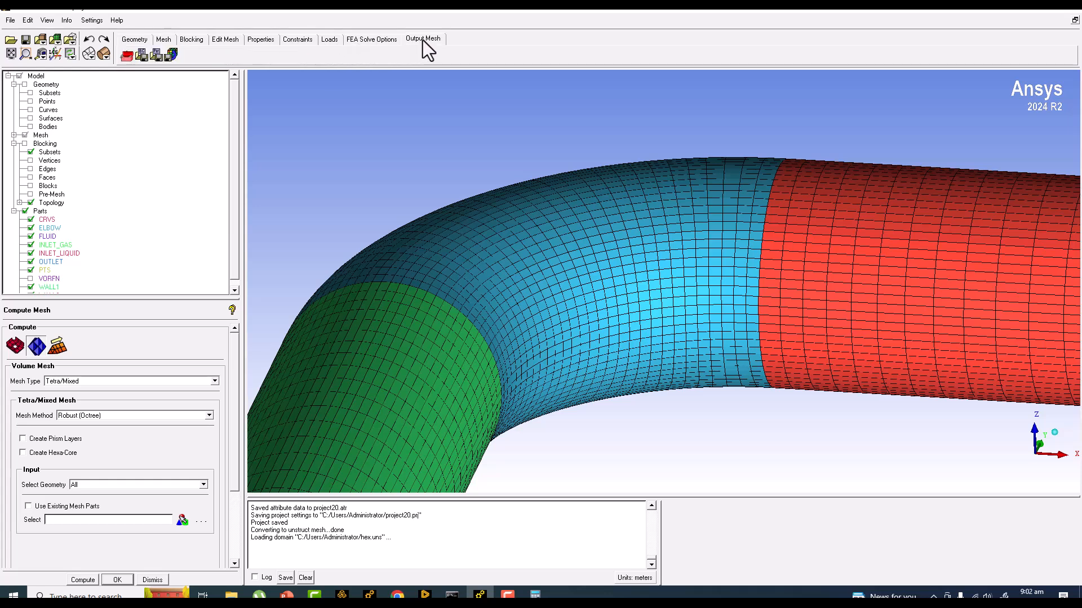
{"action": "left_click", "coordinate": [127, 57]}
{"action": "left_click", "coordinate": [142, 57]}
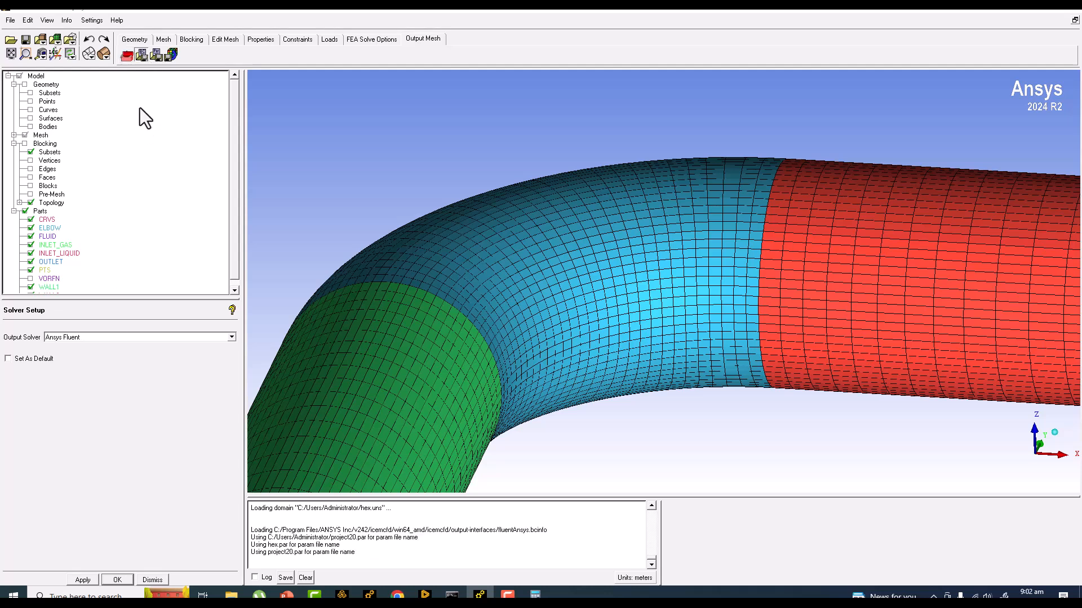
{"action": "left_click_drag", "start_coordinate": [790, 267], "coordinate": [508, 165]}
Create a boundary condition of type fluid for the FLUID volume.
{"action": "left_click", "coordinate": [455, 181]}
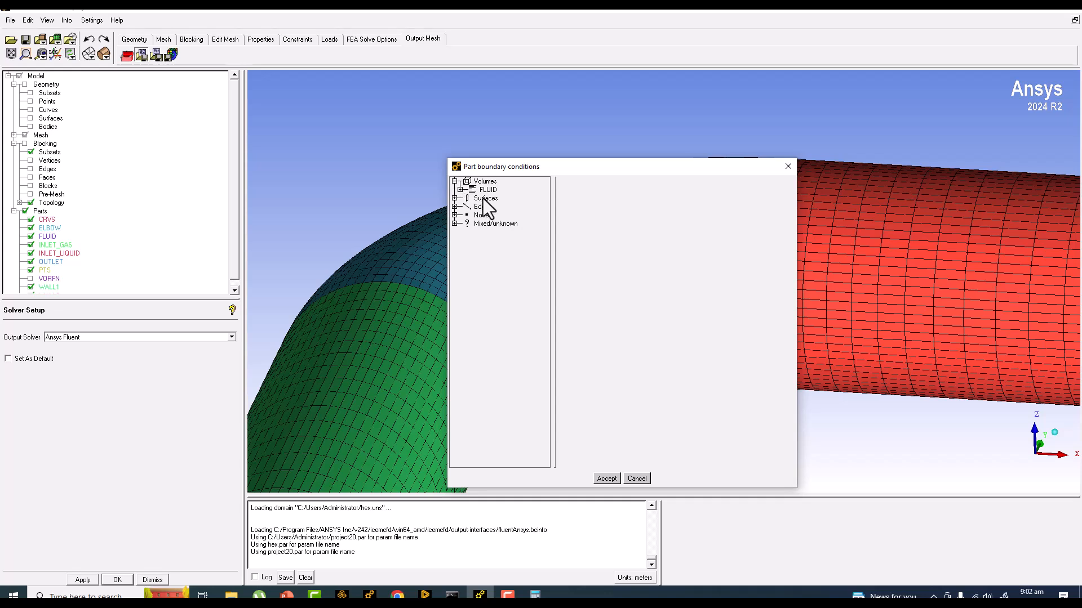
{"action": "left_click", "coordinate": [461, 190]}
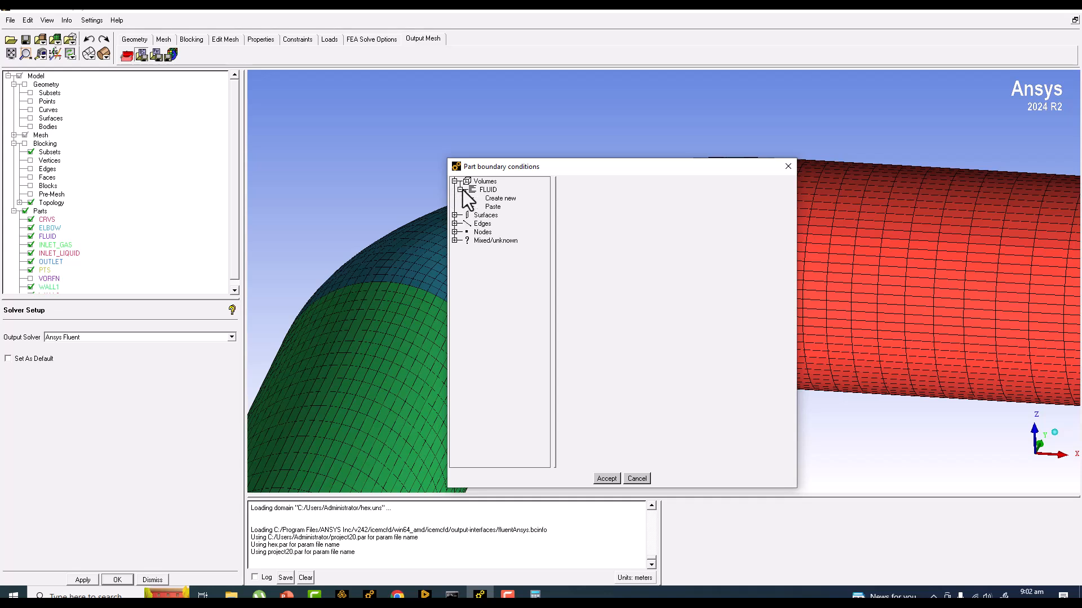
{"action": "left_click", "coordinate": [499, 199]}
{"action": "left_click", "coordinate": [205, 258]}
{"action": "left_click", "coordinate": [210, 289]}
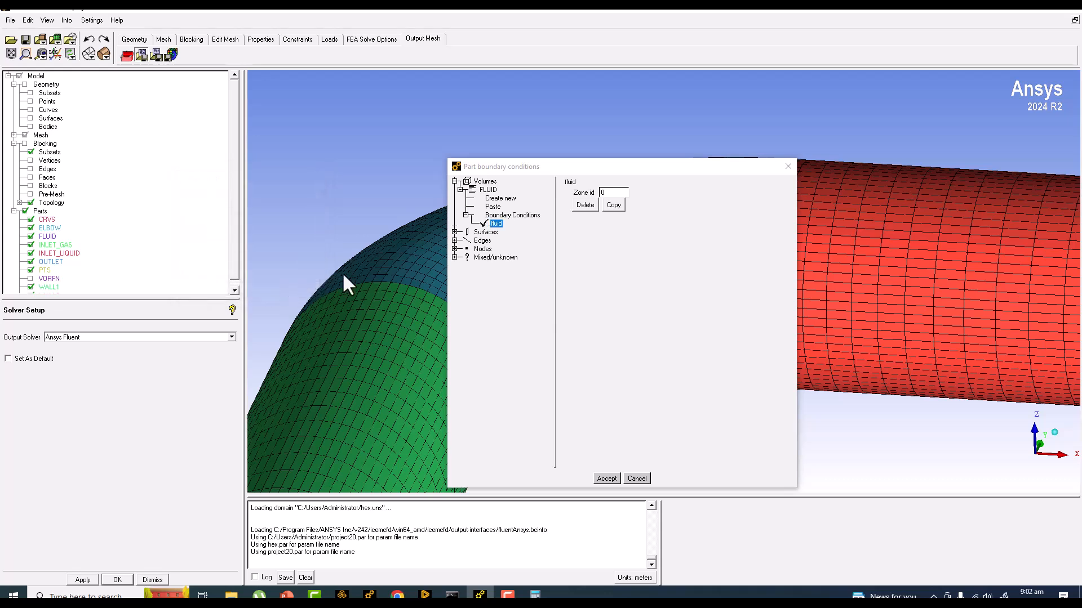
Create a velocity-inlet boundary condition for the one-sided surface INLET_GAS.
{"action": "left_click", "coordinate": [455, 232]}
{"action": "left_click", "coordinate": [460, 240]}
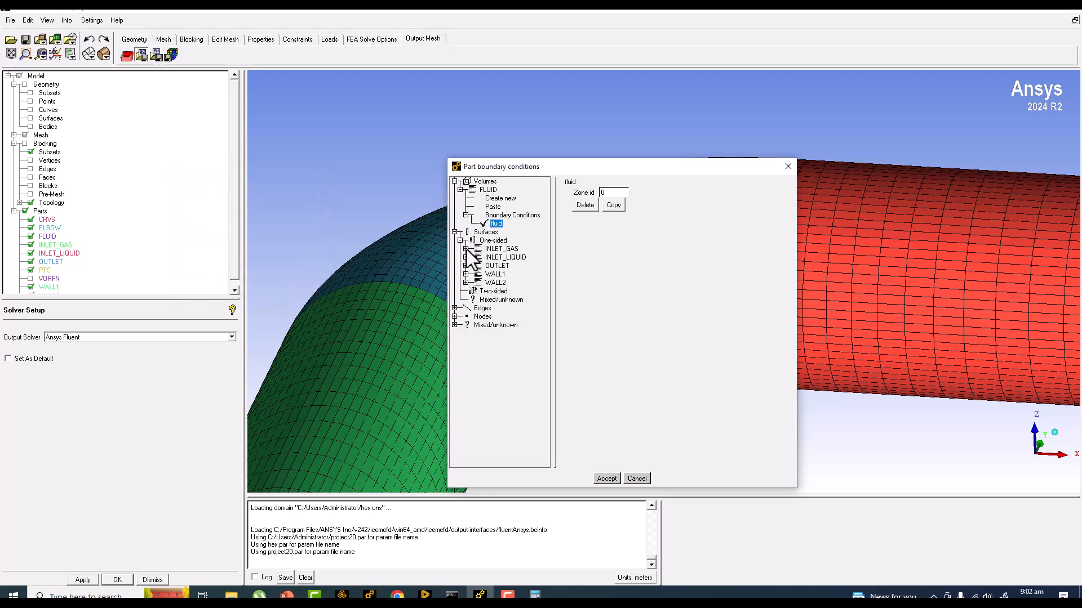
{"action": "left_click", "coordinate": [466, 249]}
{"action": "left_click", "coordinate": [501, 258]}
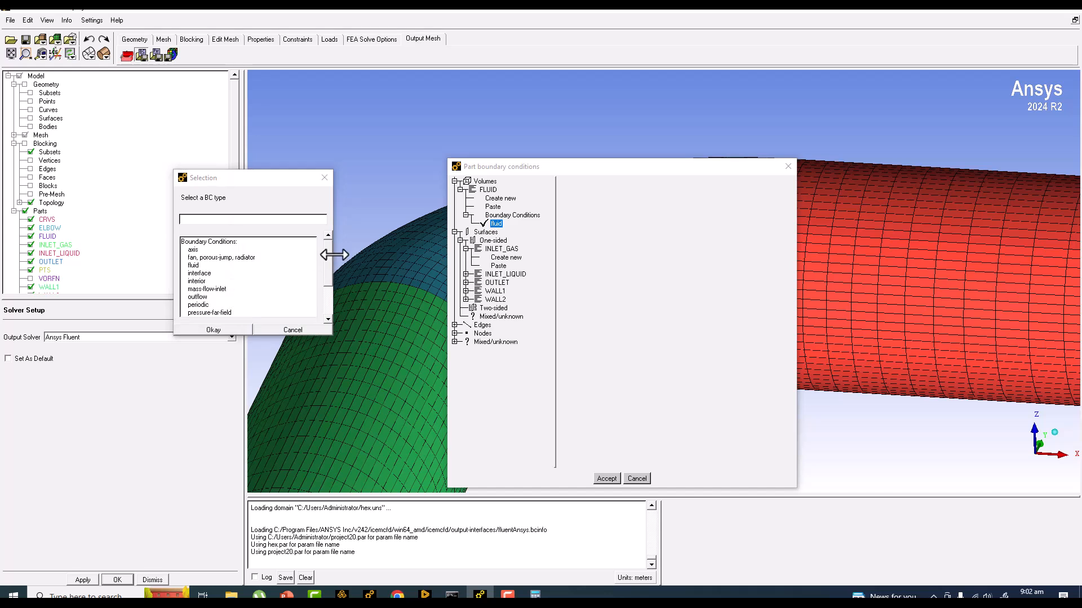
{"action": "left_click_drag", "start_coordinate": [329, 269], "coordinate": [327, 297]}
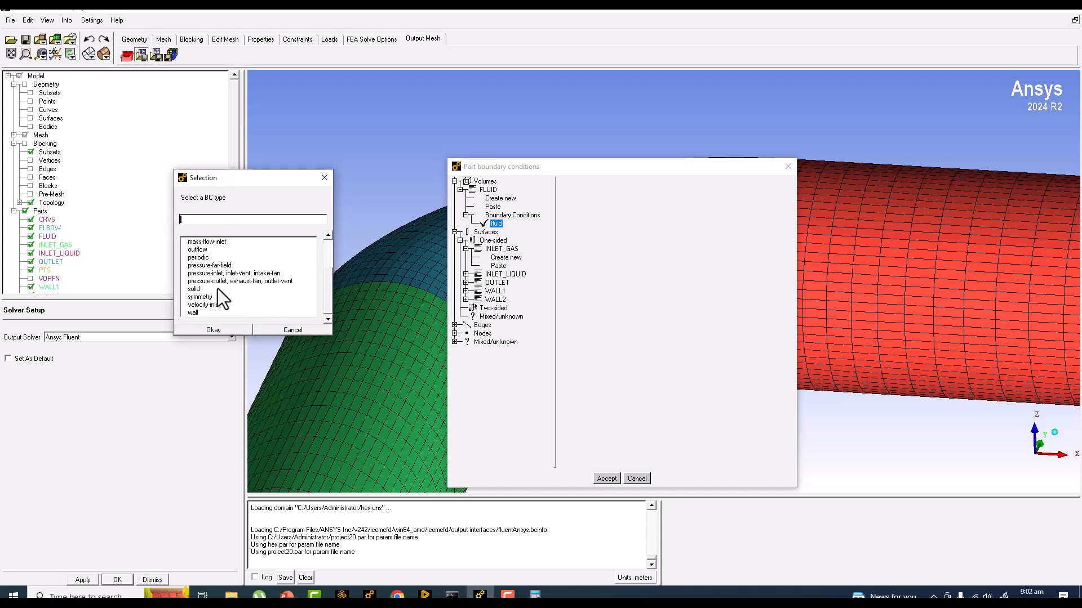
{"action": "left_click", "coordinate": [209, 311]}
{"action": "left_click", "coordinate": [212, 305]}
{"action": "left_click", "coordinate": [217, 329]}
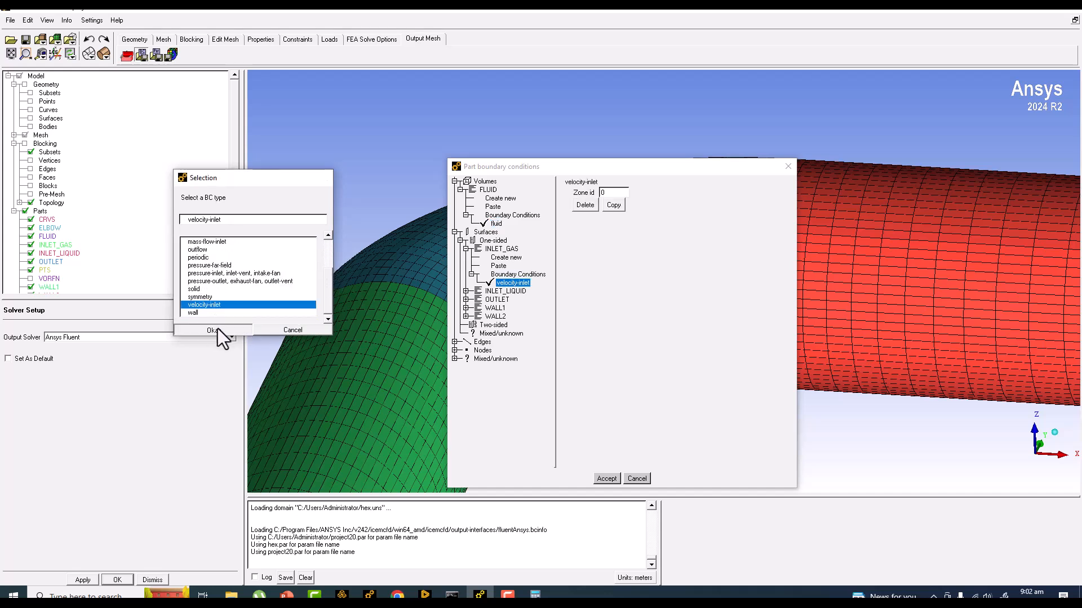
Copy the velocity-inlet condition from INLET_GAS and paste it onto INLET_LIQUID.
{"action": "left_click", "coordinate": [607, 207]}
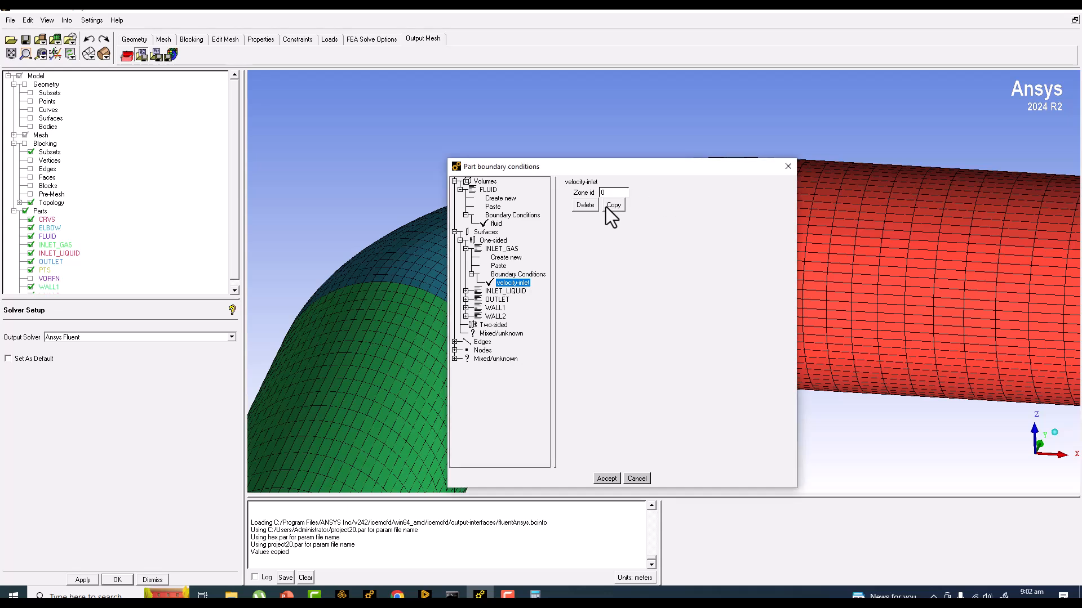
{"action": "left_click", "coordinate": [465, 291]}
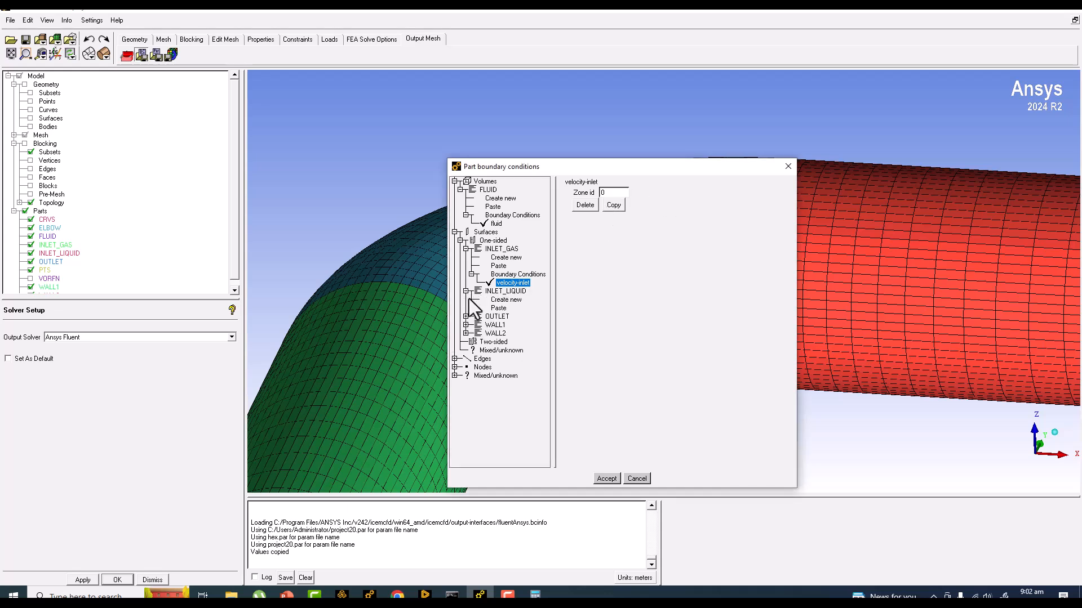
{"action": "left_click", "coordinate": [499, 307]}
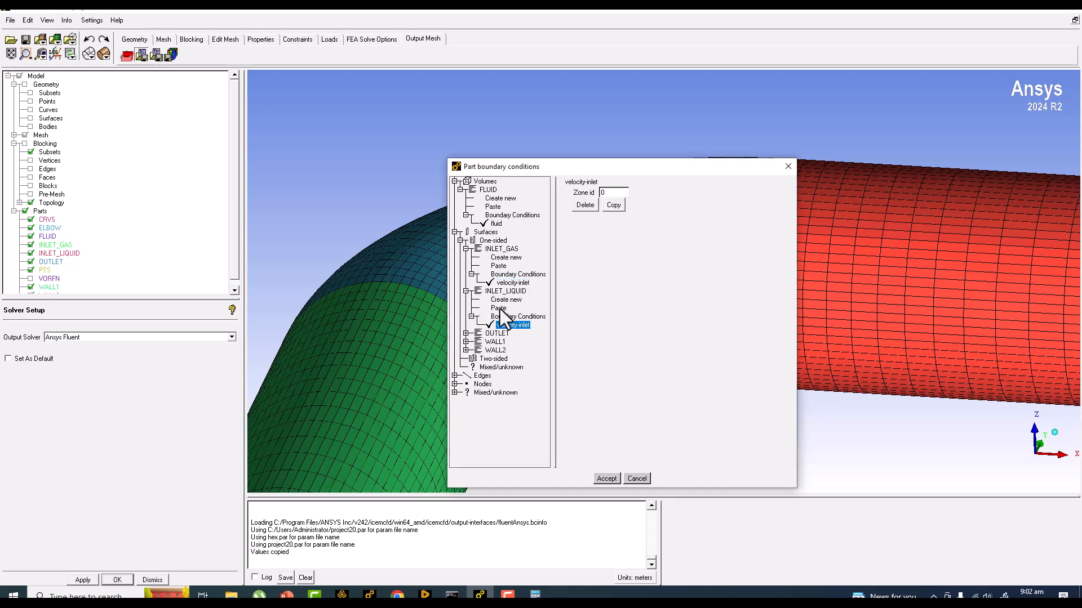
Create a pressure-outlet, exhaust-fan, outlet-vent boundary condition for the OUTLET surface.
{"action": "left_click", "coordinate": [466, 334]}
{"action": "left_click", "coordinate": [505, 342]}
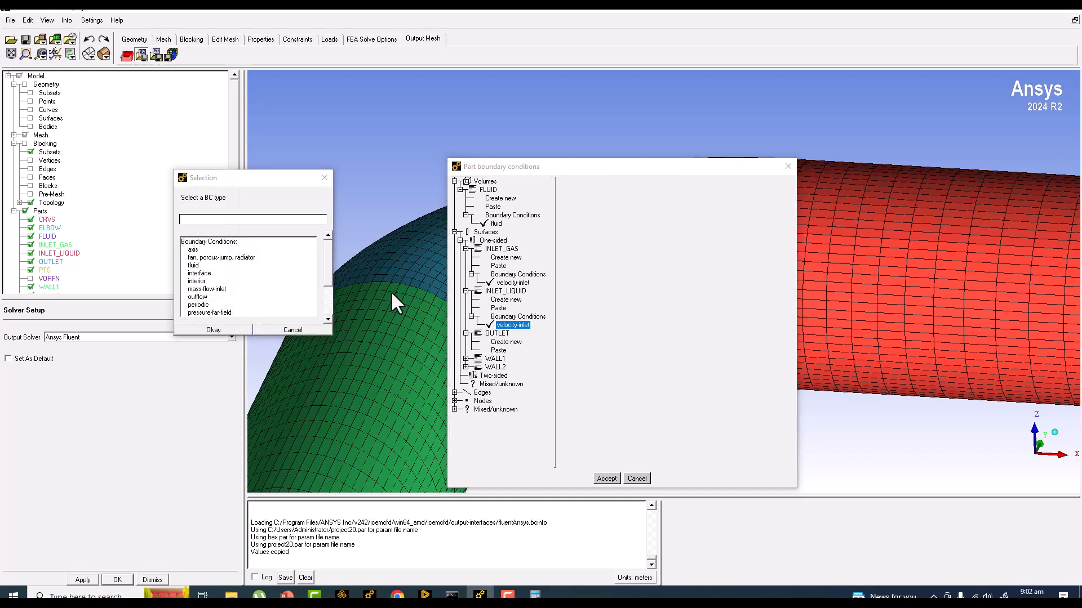
{"action": "left_click", "coordinate": [328, 282]}
{"action": "left_click", "coordinate": [222, 281]}
{"action": "left_click", "coordinate": [225, 330]}
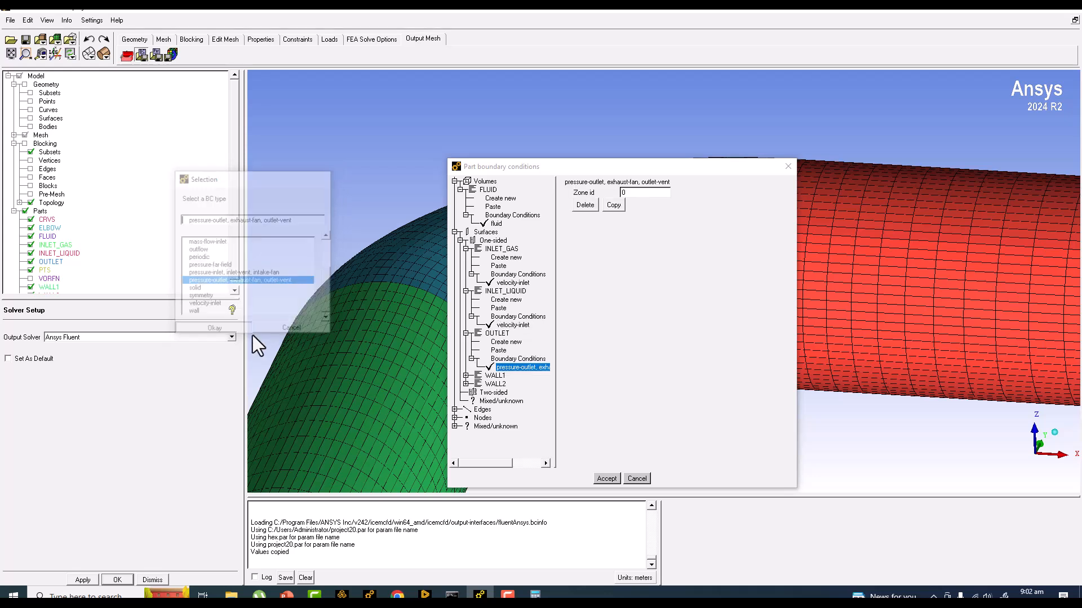
Create a wall boundary condition for the one-sided surface WALL1.
{"action": "left_click", "coordinate": [465, 375]}
{"action": "left_click", "coordinate": [498, 384]}
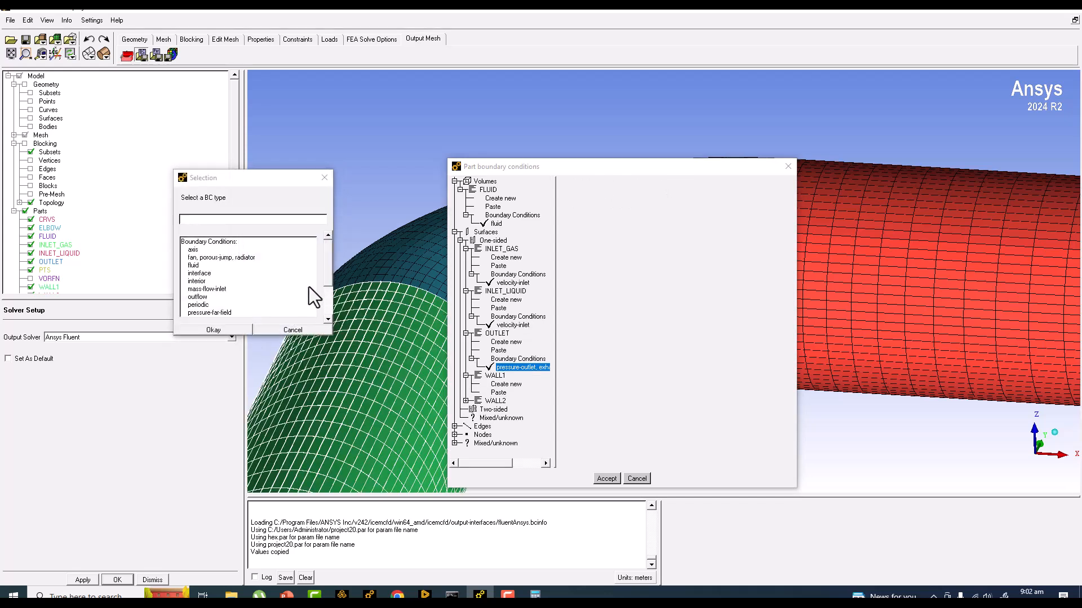
{"action": "scroll", "coordinate": [323, 266], "scroll_direction": "down", "scroll_amount": 2}
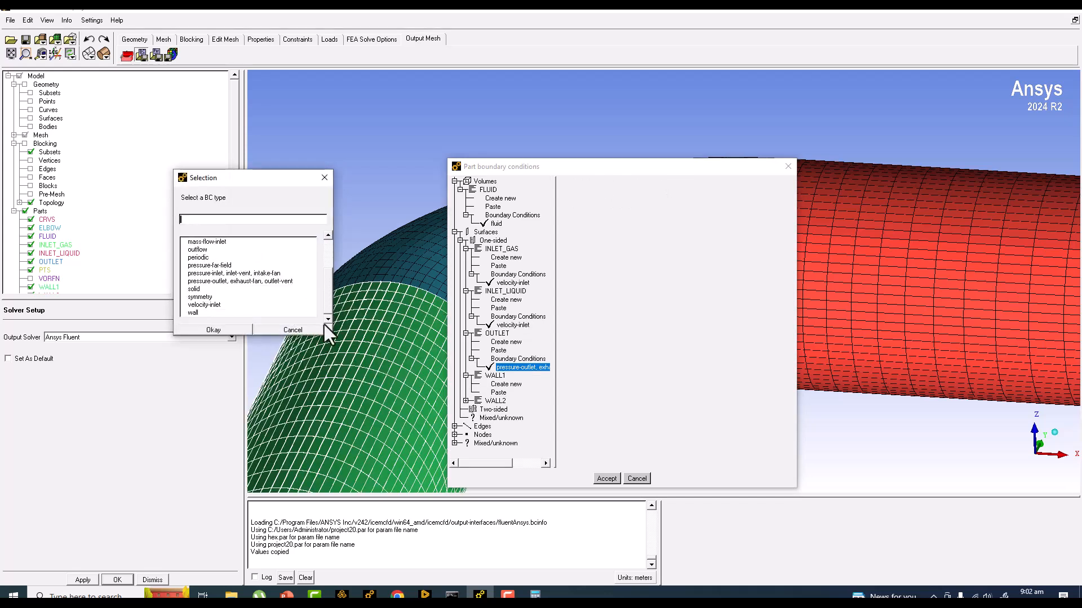
{"action": "left_click", "coordinate": [194, 312]}
{"action": "left_click", "coordinate": [226, 329]}
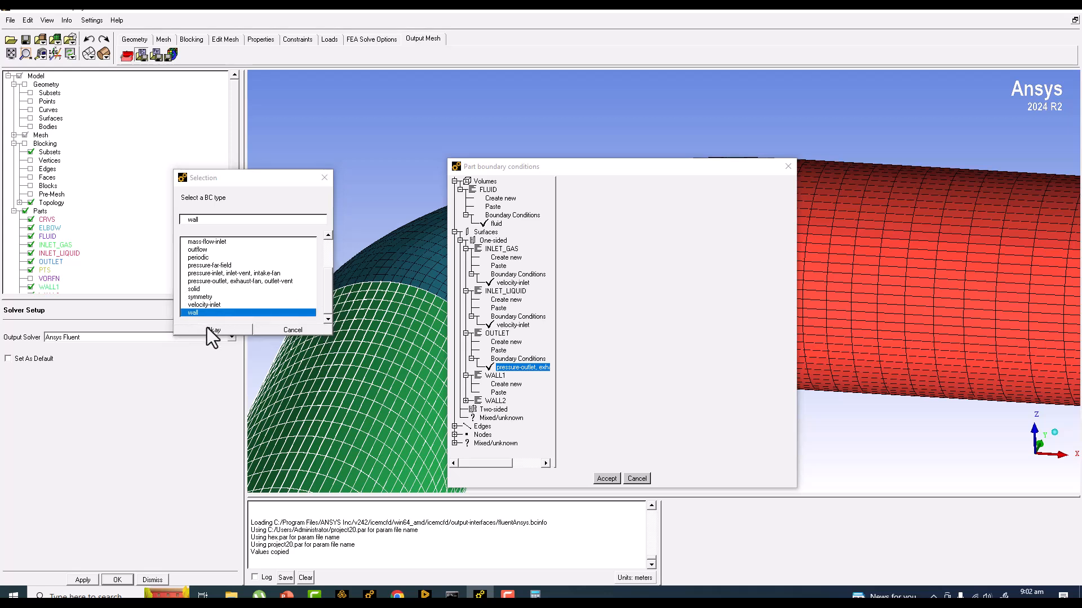
Copy the wall condition from WALL1 and paste it onto WALL2.
{"action": "left_click", "coordinate": [611, 207]}
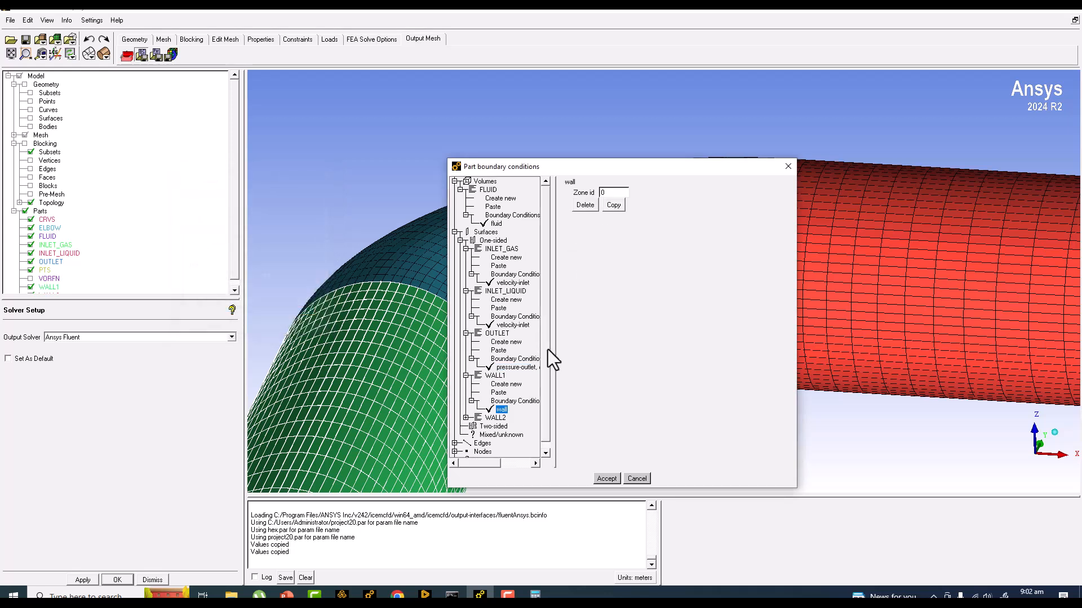
{"action": "scroll", "coordinate": [547, 349], "scroll_direction": "down", "scroll_amount": 1}
{"action": "left_click", "coordinate": [465, 409]}
{"action": "left_click", "coordinate": [498, 426]}
{"action": "scroll", "coordinate": [549, 420], "scroll_direction": "down", "scroll_amount": 4}
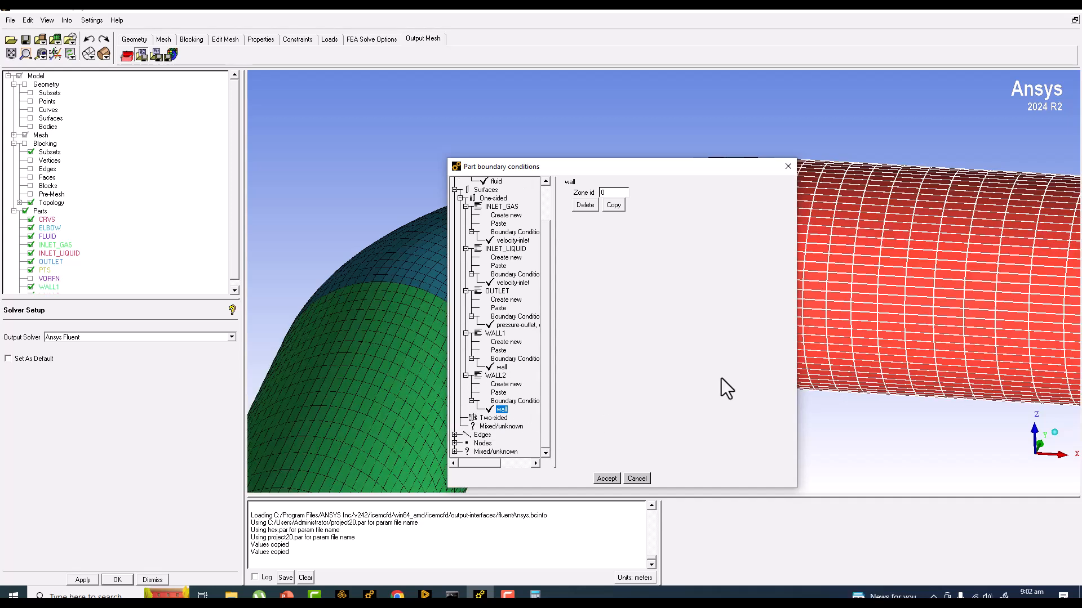
Paste the wall condition onto ELBOW under Mixed/unknown and accept the part boundary conditions.
{"action": "left_click", "coordinate": [454, 451]}
{"action": "scroll", "coordinate": [544, 423], "scroll_direction": "down", "scroll_amount": 2}
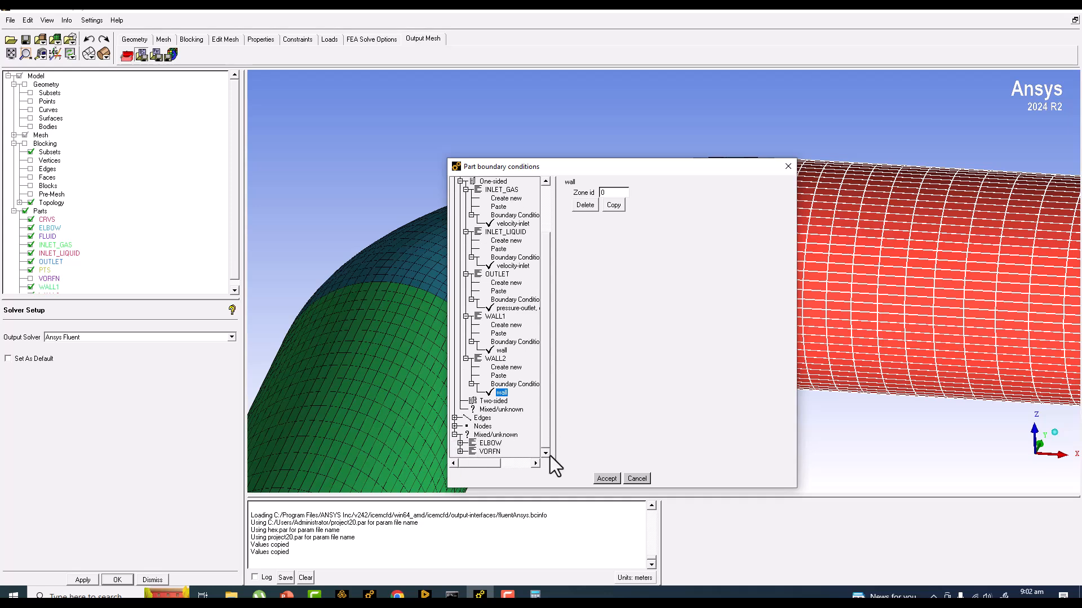
{"action": "left_click", "coordinate": [460, 443]}
{"action": "scroll", "coordinate": [545, 417], "scroll_direction": "down", "scroll_amount": 2}
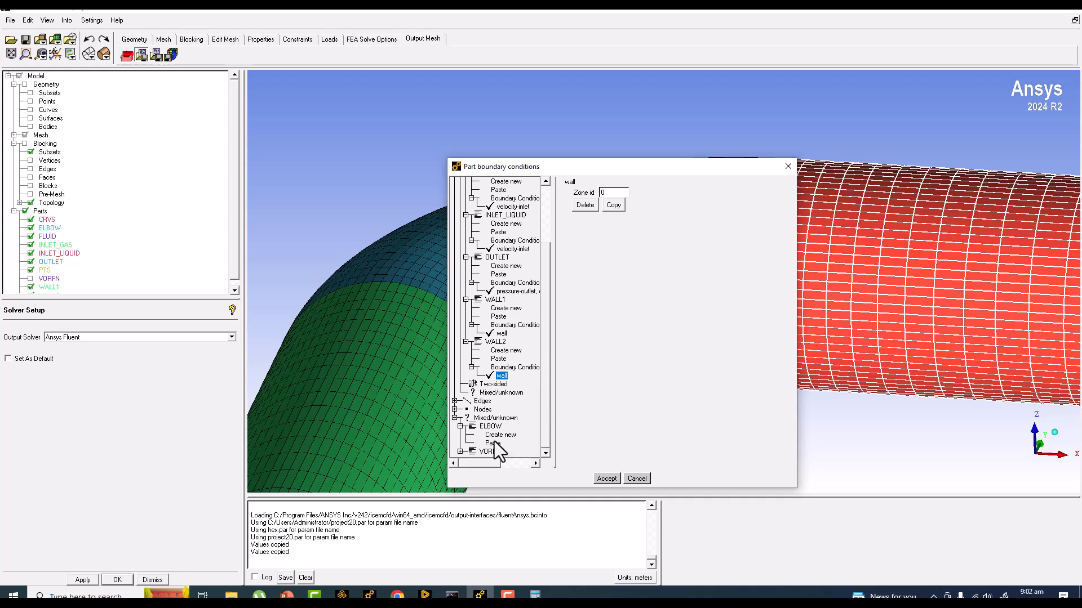
{"action": "left_click", "coordinate": [494, 443]}
{"action": "left_click_drag", "start_coordinate": [598, 166], "coordinate": [828, 169]}
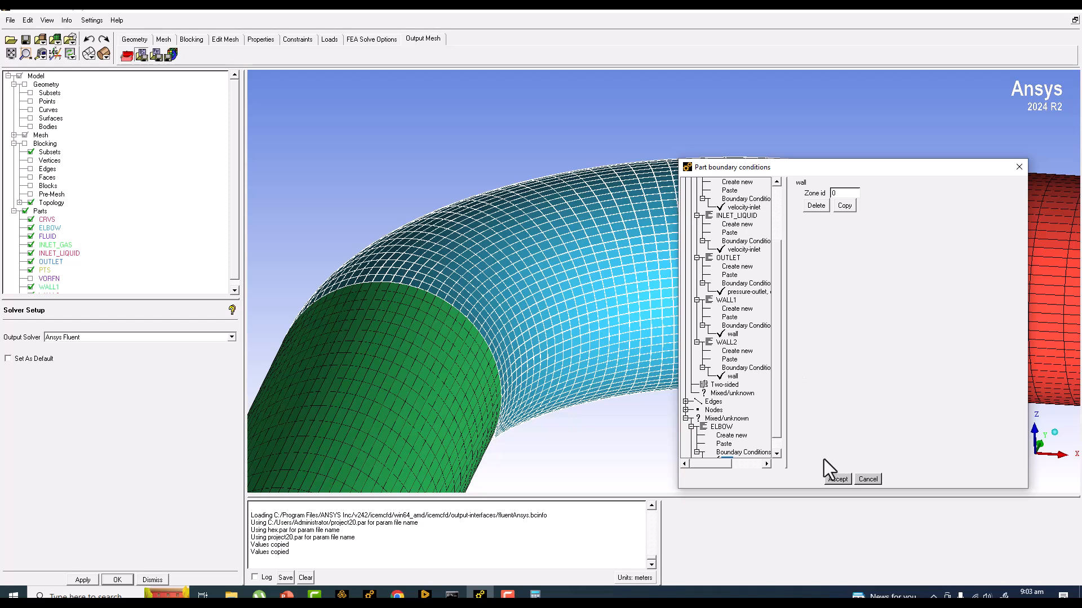
{"action": "left_click", "coordinate": [837, 479]}
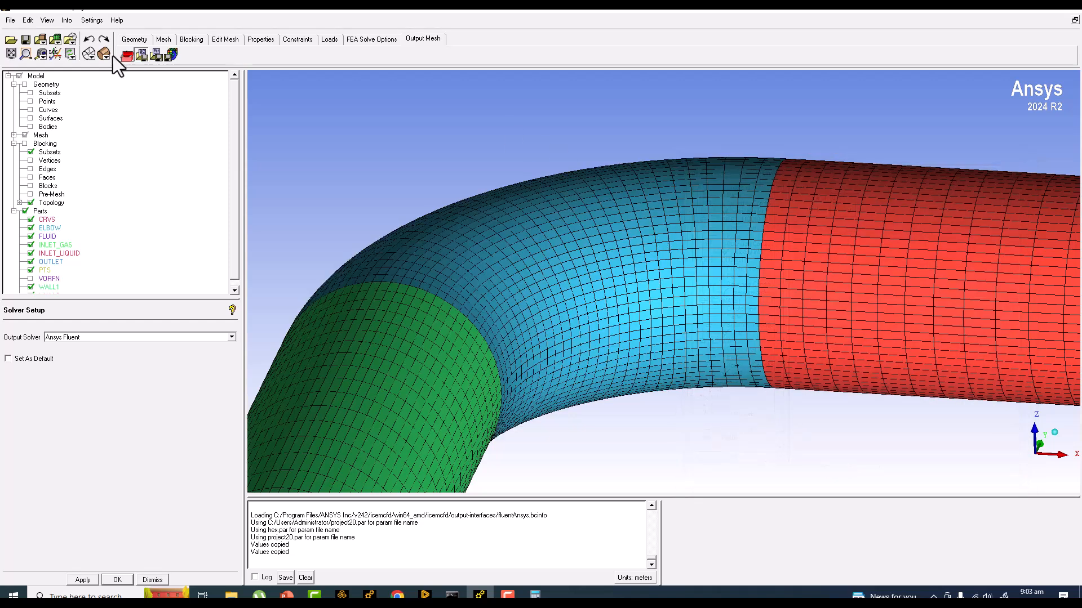
{"action": "left_click", "coordinate": [11, 40]}
{"action": "left_click", "coordinate": [580, 366]}
{"action": "left_click", "coordinate": [172, 57]}
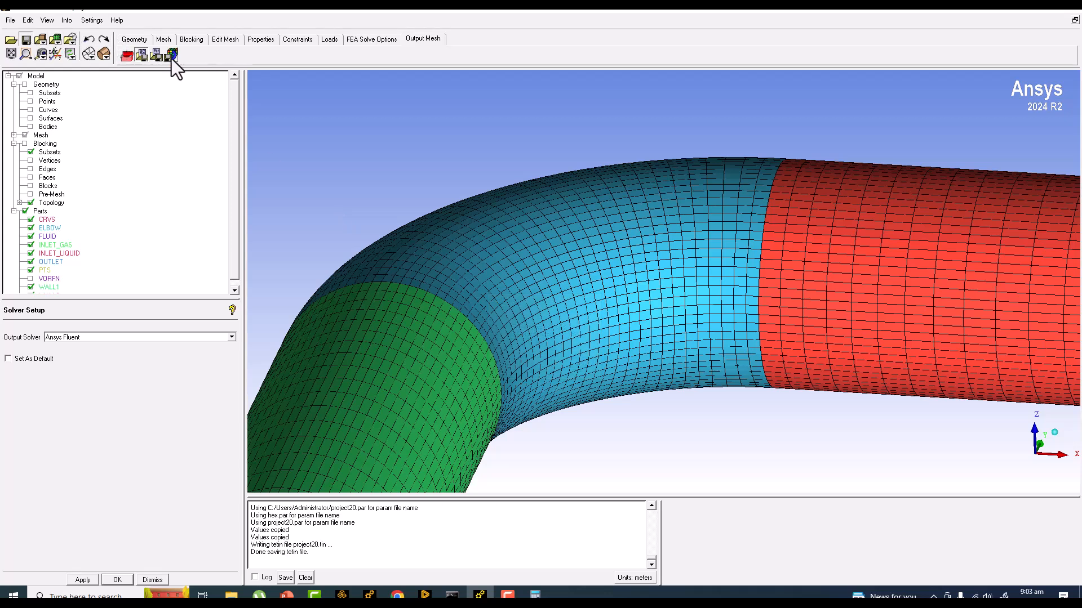
{"action": "left_click", "coordinate": [506, 364]}
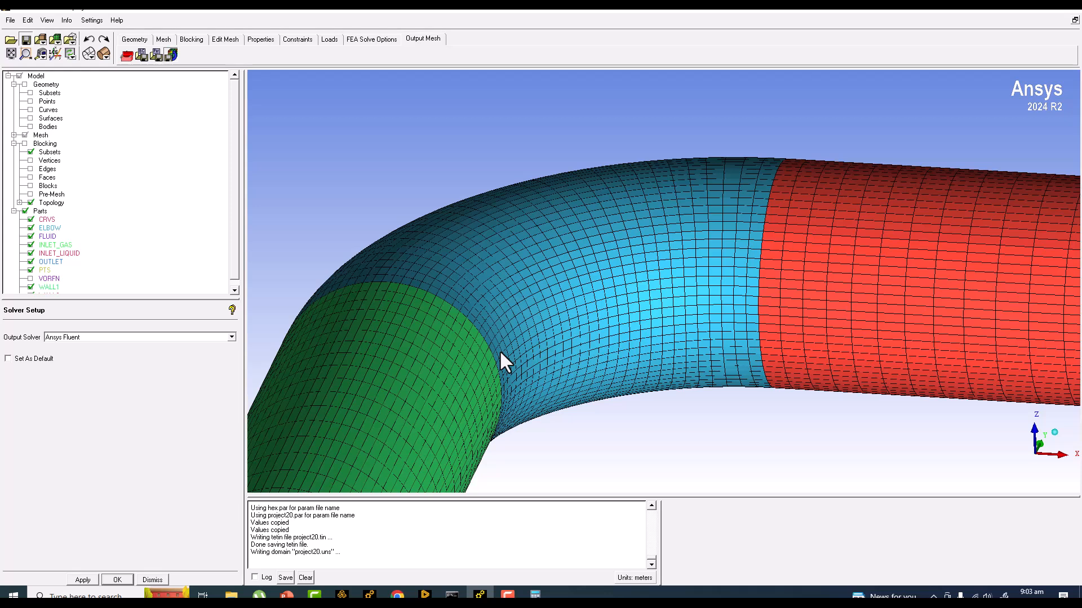
{"action": "left_click", "coordinate": [536, 382]}
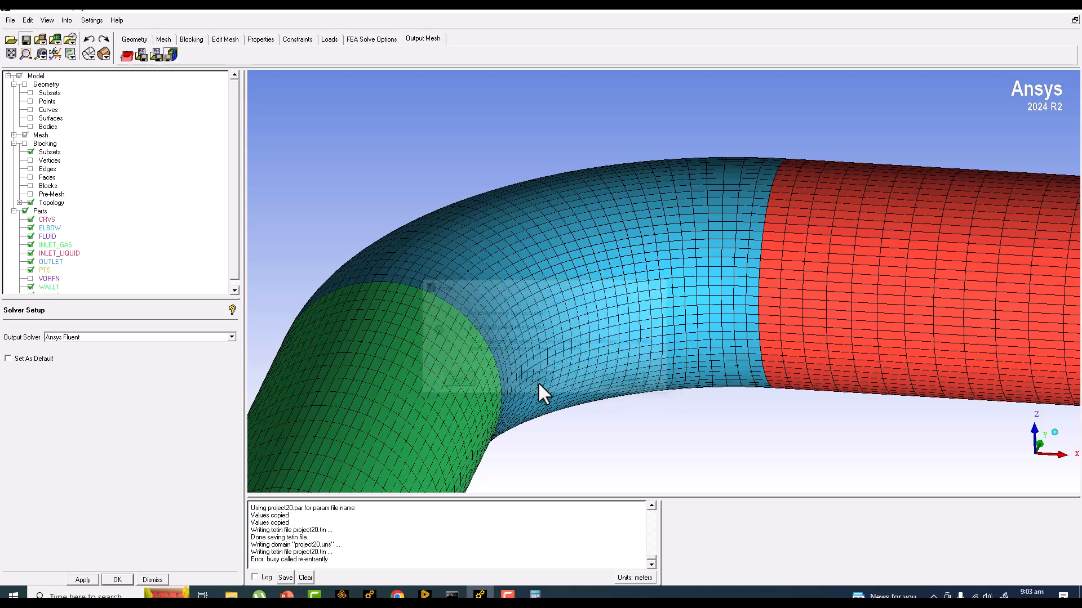
Save the project as project20 on the New Volume (D:) drive.
{"action": "left_click", "coordinate": [26, 39]}
{"action": "left_click", "coordinate": [10, 19]}
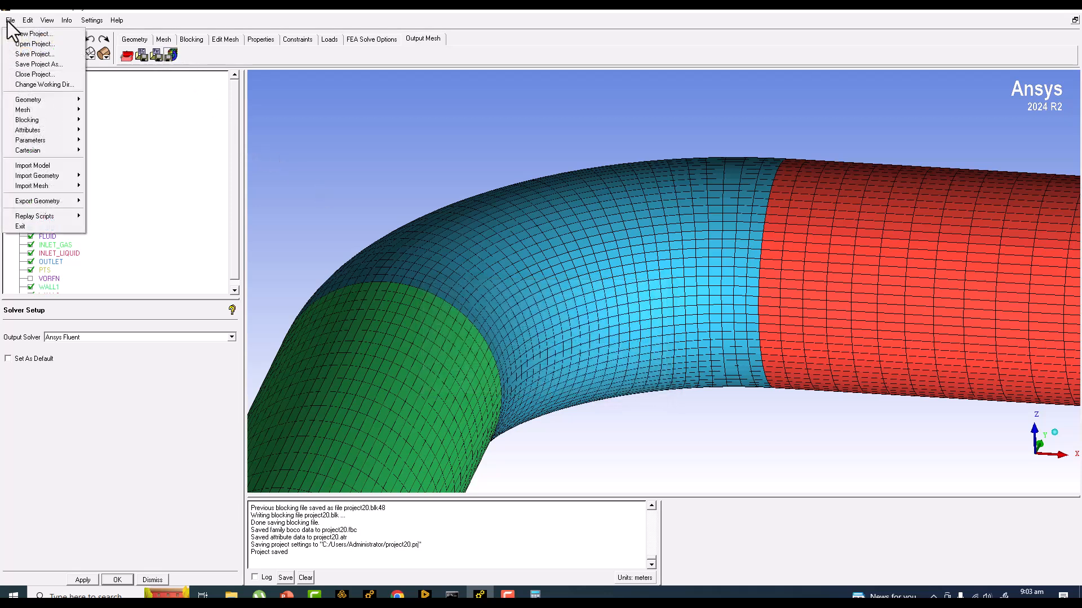
{"action": "left_click", "coordinate": [37, 64]}
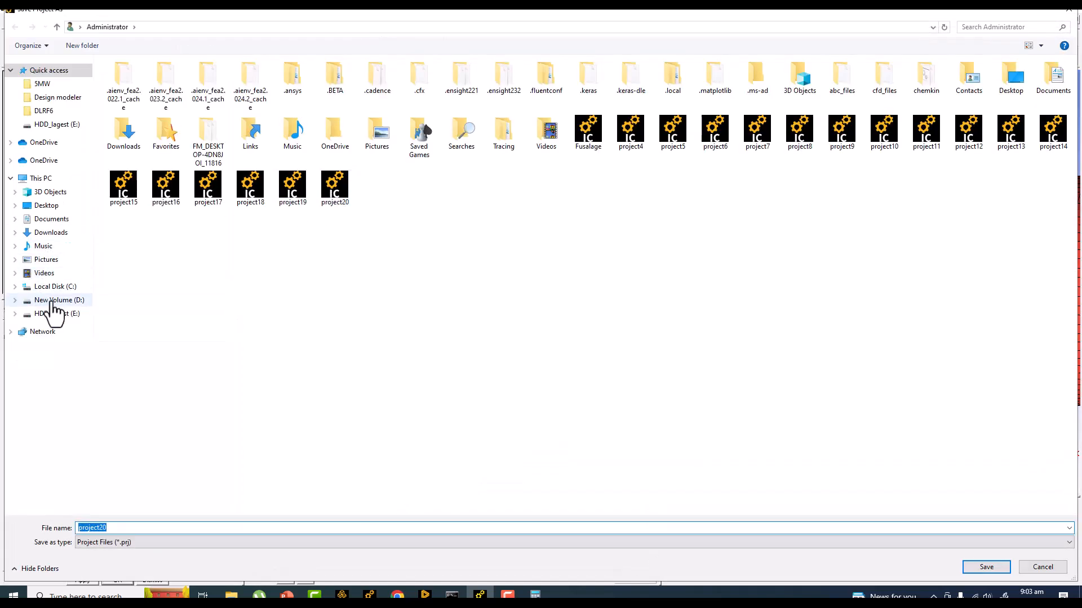
{"action": "left_click", "coordinate": [62, 301]}
{"action": "left_click", "coordinate": [983, 569]}
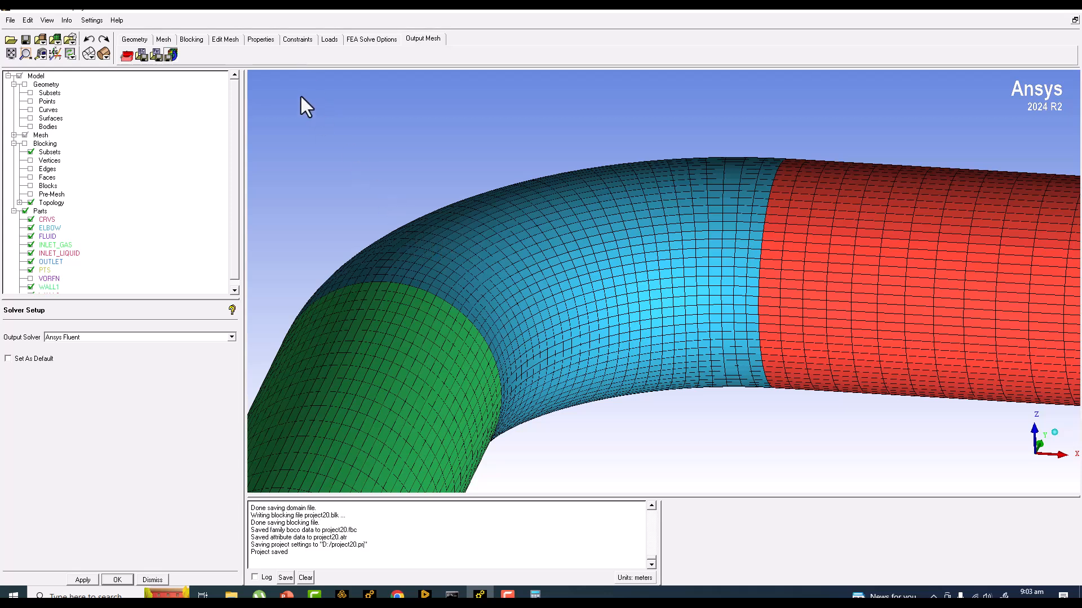
Recompute the pre-mesh and convert it to an unstructured mesh replacing the existing one, displayed as solid with wireframe.
{"action": "right_click", "coordinate": [59, 194]}
{"action": "left_click", "coordinate": [93, 280]}
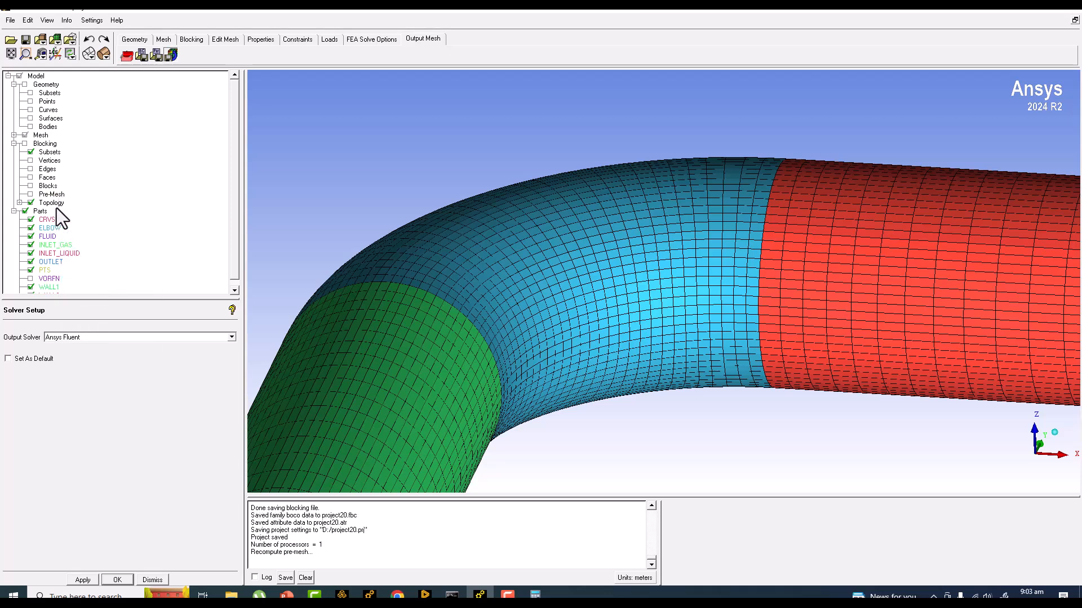
{"action": "right_click", "coordinate": [54, 195]}
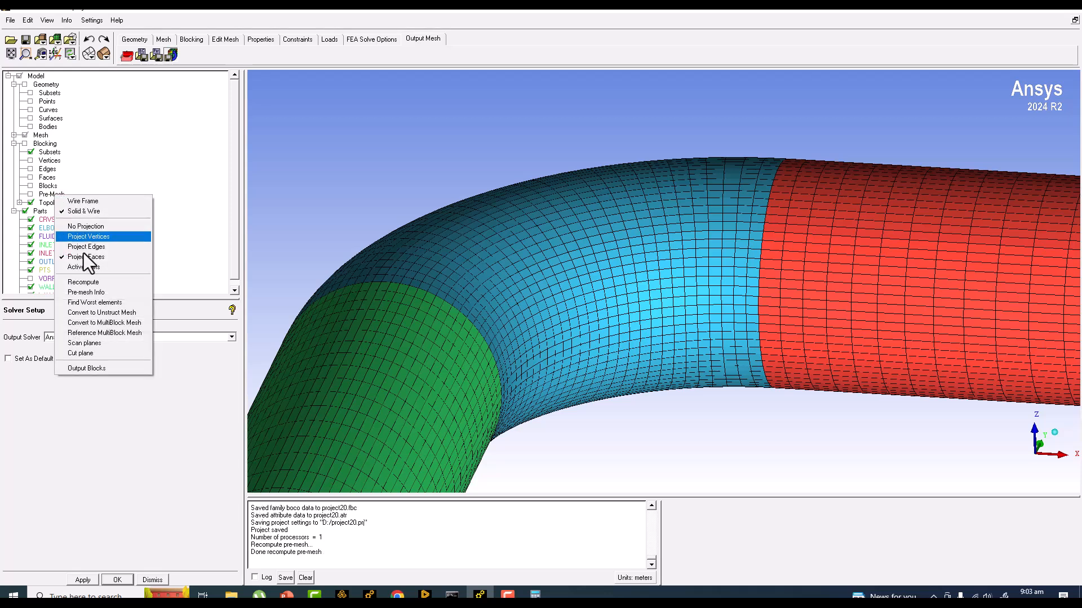
{"action": "left_click", "coordinate": [104, 313]}
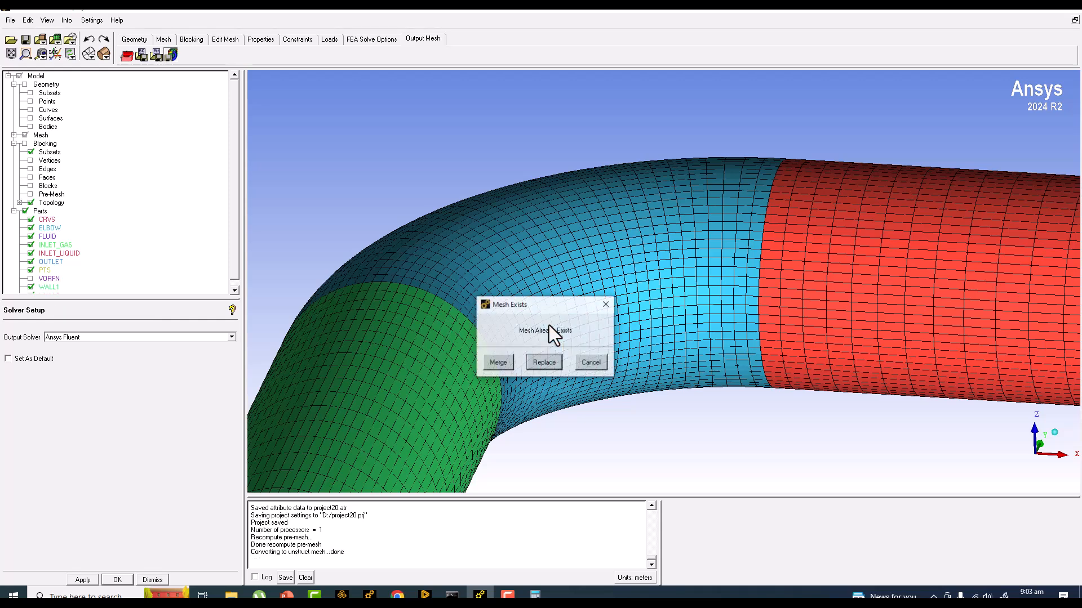
{"action": "left_click", "coordinate": [533, 355]}
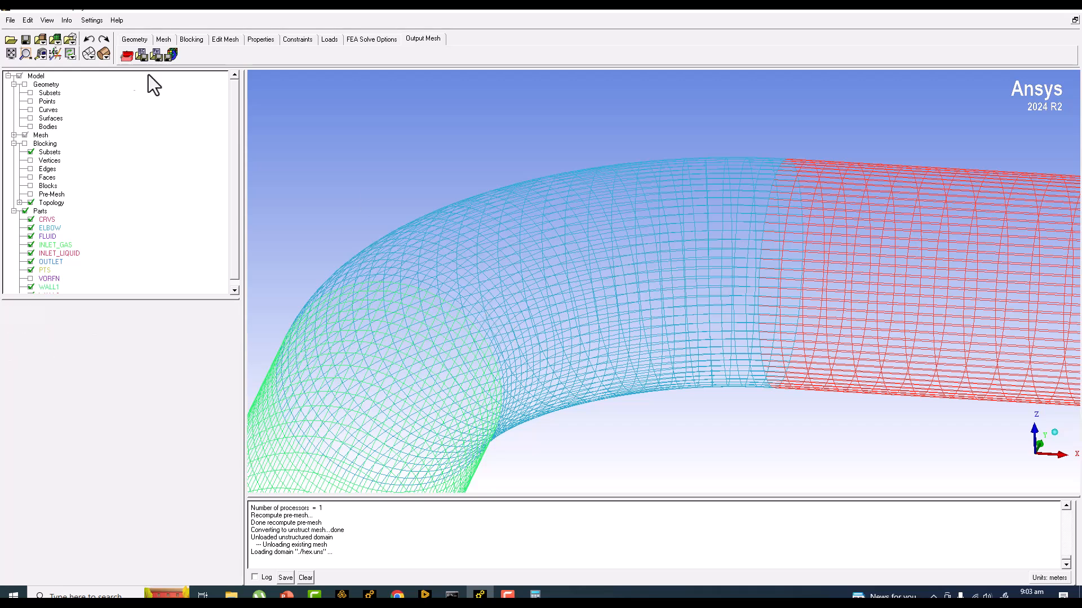
{"action": "left_click", "coordinate": [103, 53]}
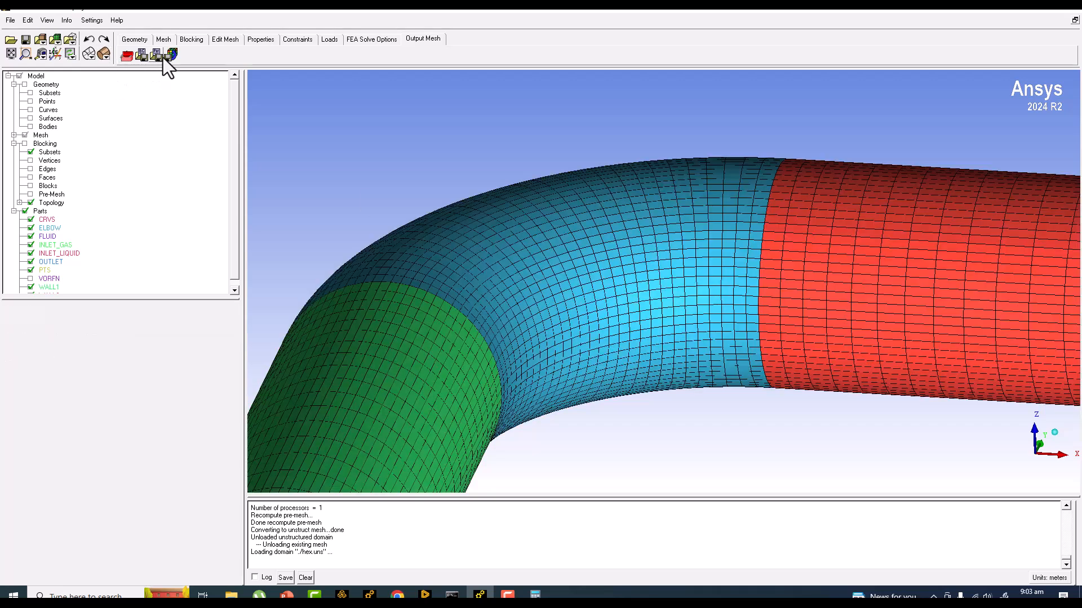
Save the project and write the Fluent input file from the project20 mesh with 3D grid dimension and no scaling.
{"action": "left_click", "coordinate": [169, 55]}
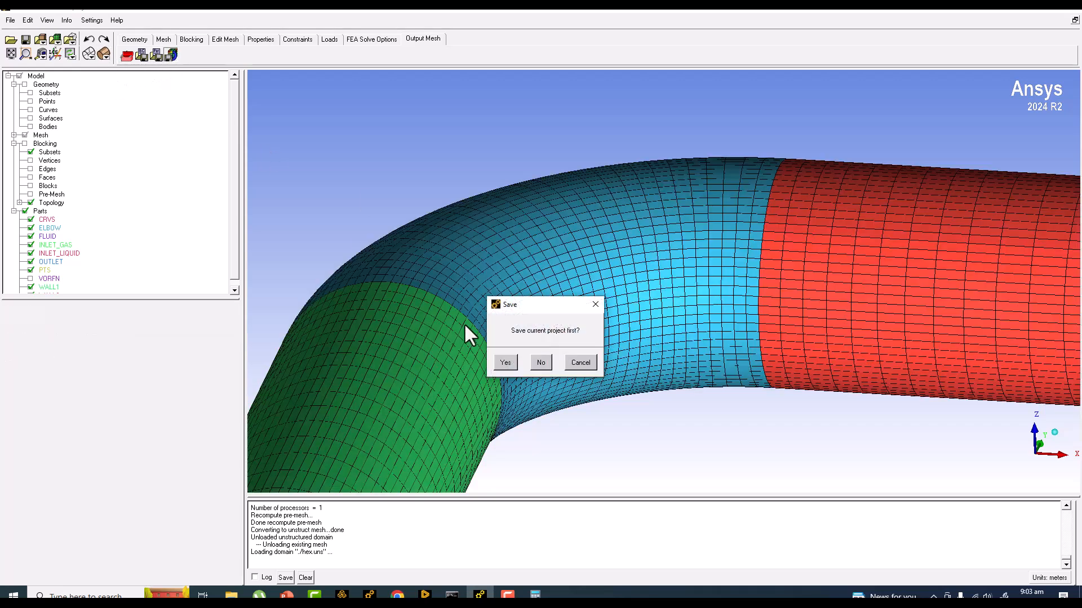
{"action": "left_click", "coordinate": [505, 362]}
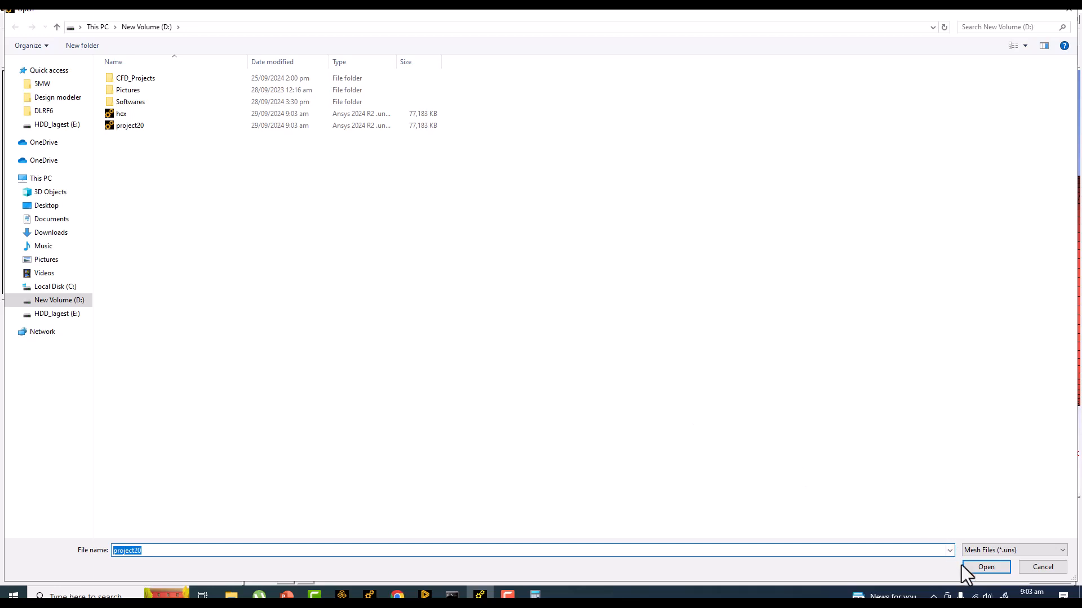
{"action": "left_click", "coordinate": [971, 570]}
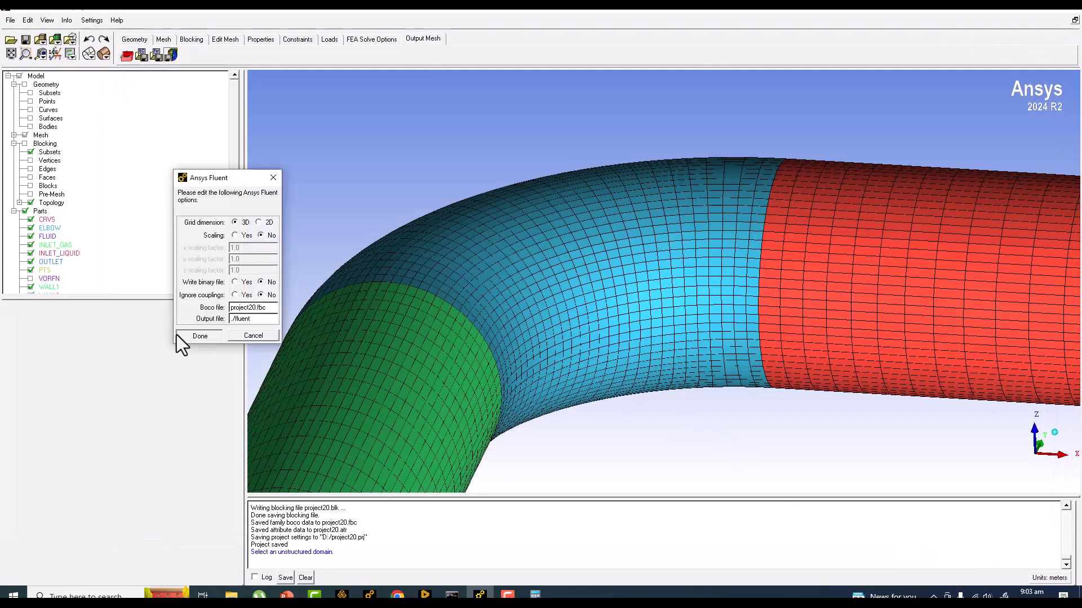
{"action": "left_click", "coordinate": [178, 336]}
Search Windows for fluent and launch Fluent 2024 R2.
{"action": "left_click", "coordinate": [89, 596]}
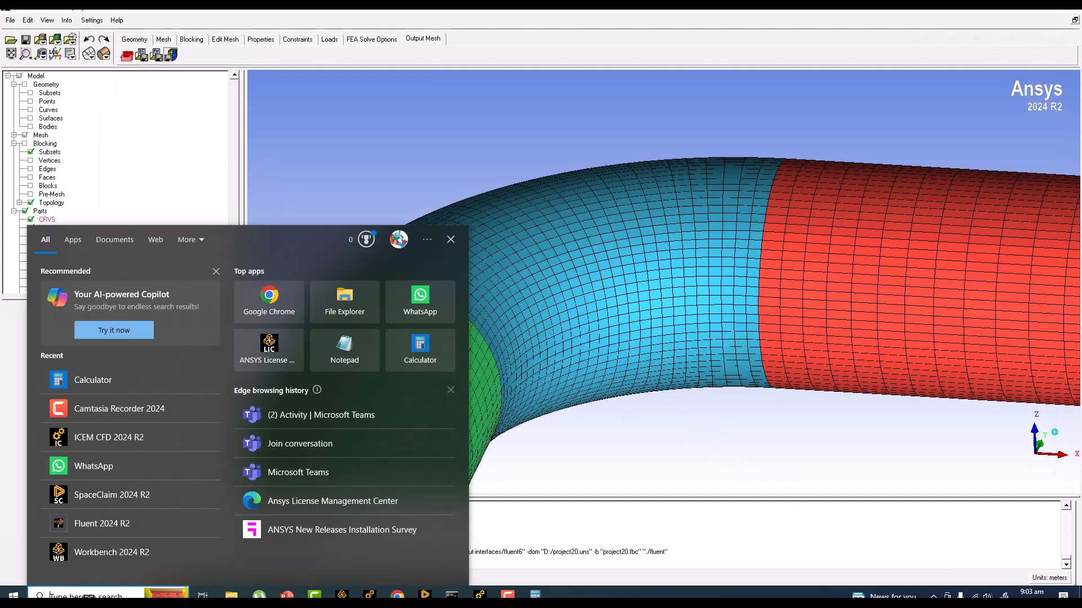
{"action": "type", "text": "fluent"}
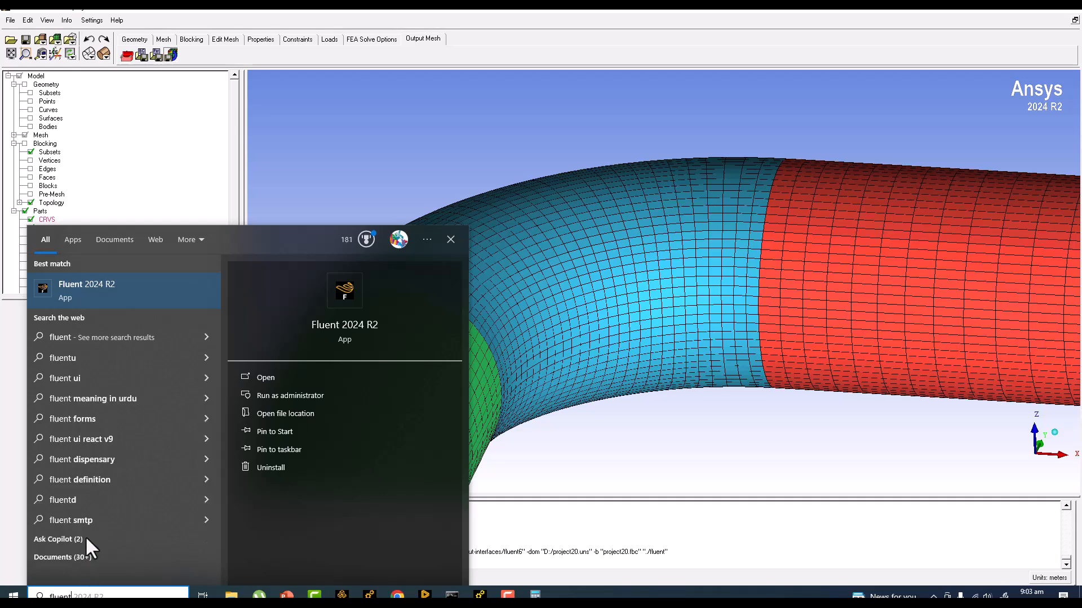
{"action": "left_click", "coordinate": [134, 276]}
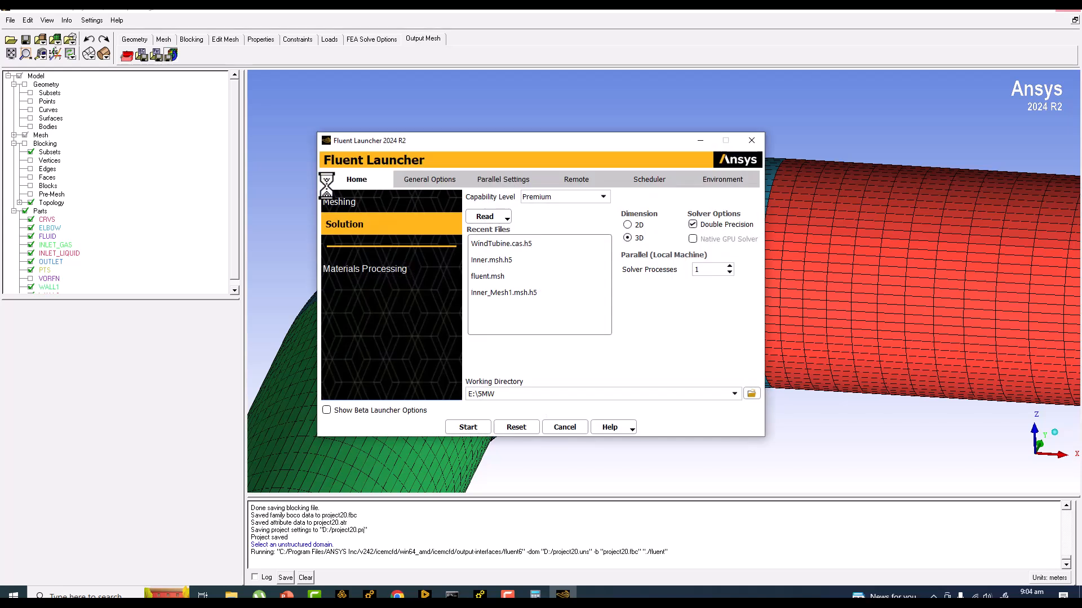
Choose fluent.msh on New Volume (D:) as the mesh file for the Solution session to read.
{"action": "left_click", "coordinate": [507, 219]}
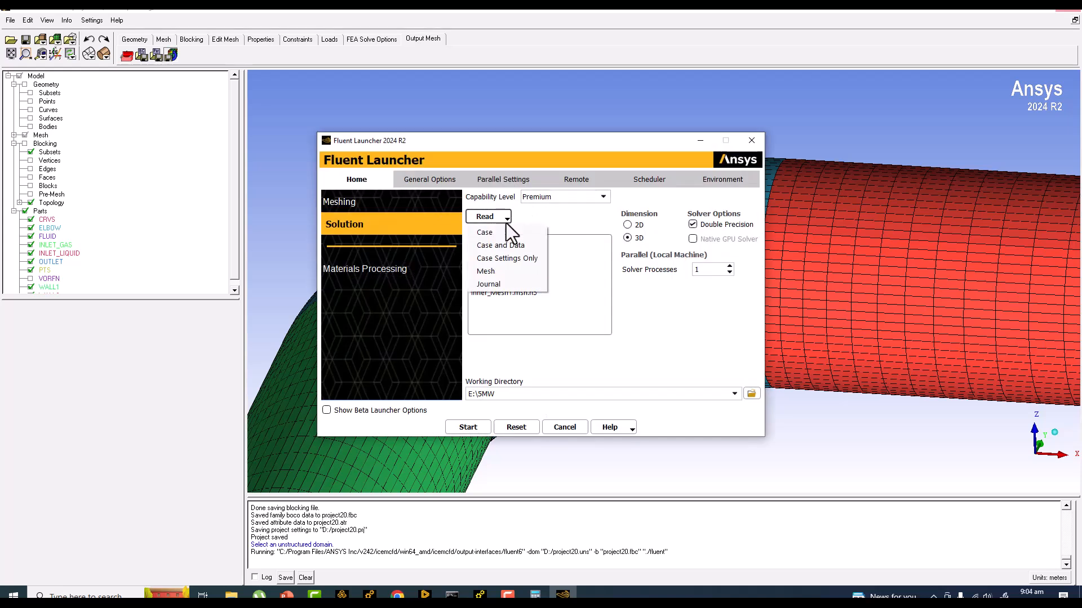
{"action": "left_click", "coordinate": [494, 273]}
{"action": "scroll", "coordinate": [477, 276], "scroll_direction": "down", "scroll_amount": 1}
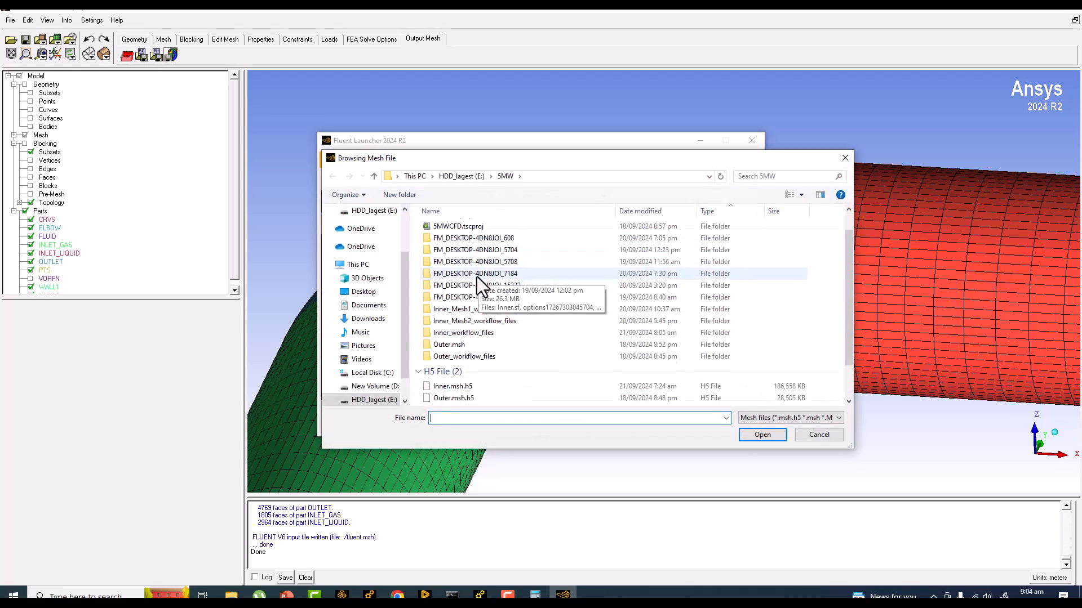
{"action": "left_click", "coordinate": [371, 387]}
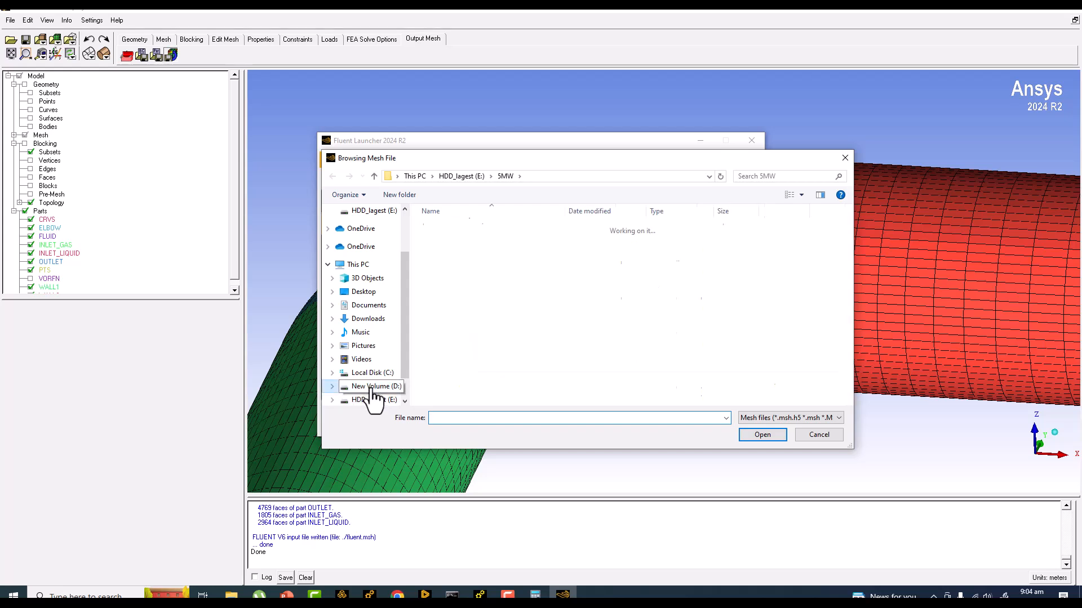
{"action": "left_click", "coordinate": [451, 264]}
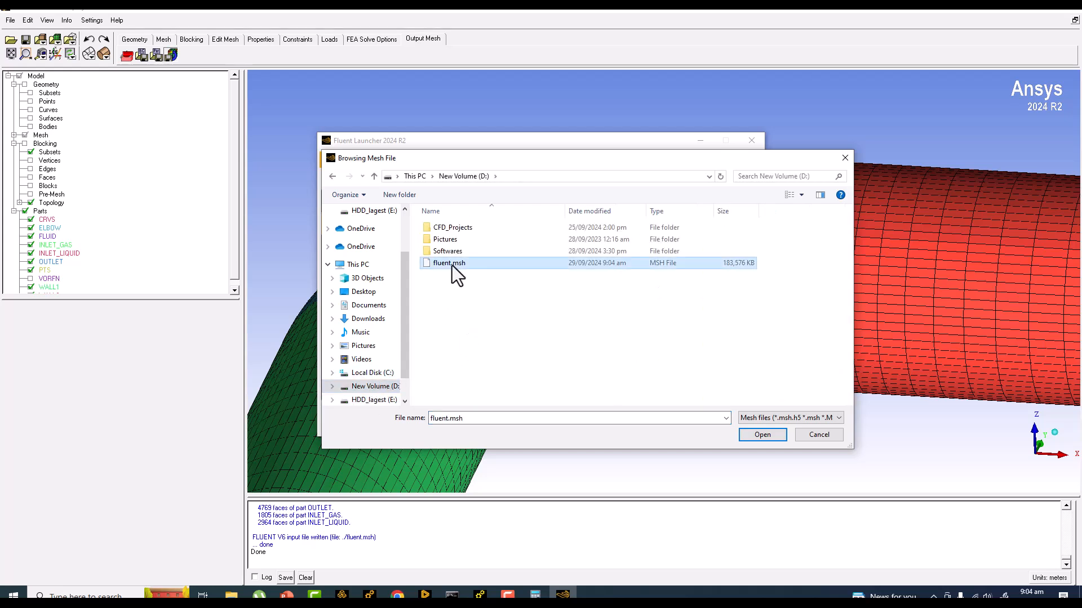
{"action": "left_click", "coordinate": [758, 437]}
Start the session with 4 solver processes and check the node count in the console.
{"action": "left_click", "coordinate": [728, 266]}
{"action": "left_click", "coordinate": [728, 266]}
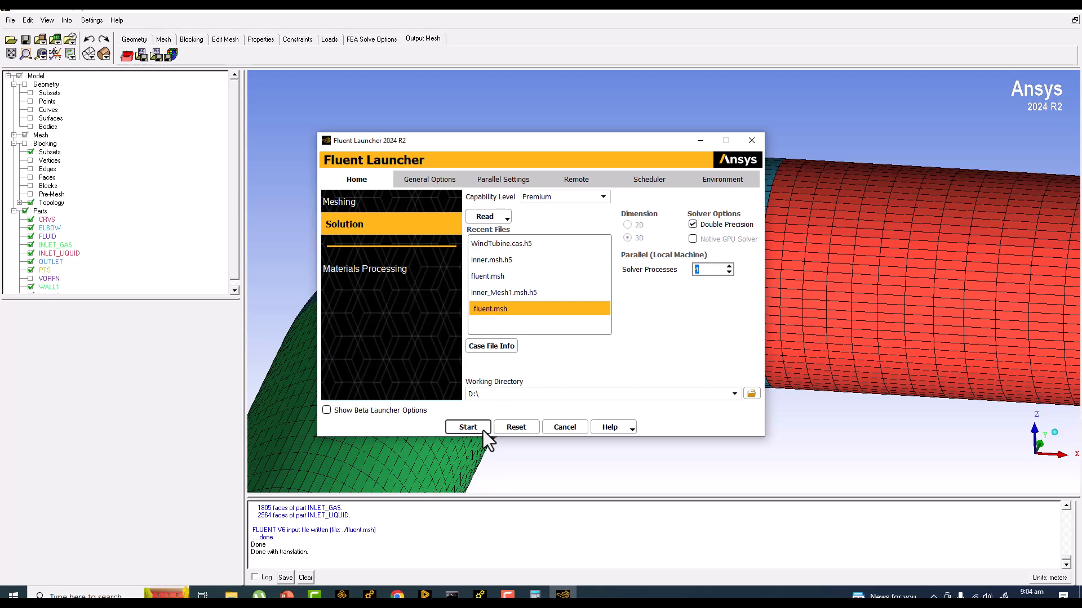
{"action": "left_click", "coordinate": [468, 427]}
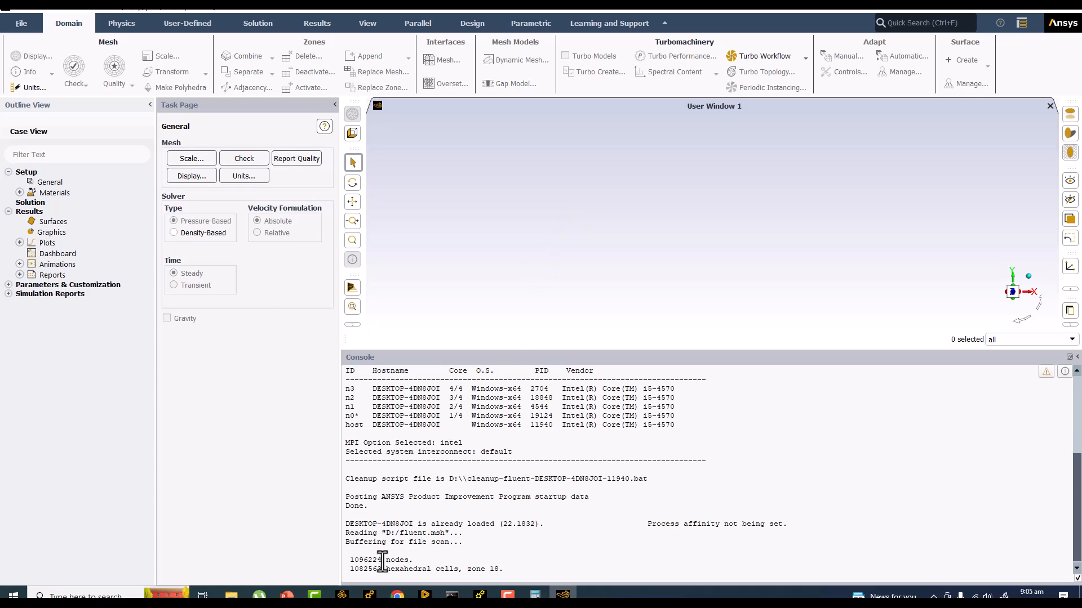
{"action": "left_click_drag", "start_coordinate": [382, 561], "coordinate": [360, 561]}
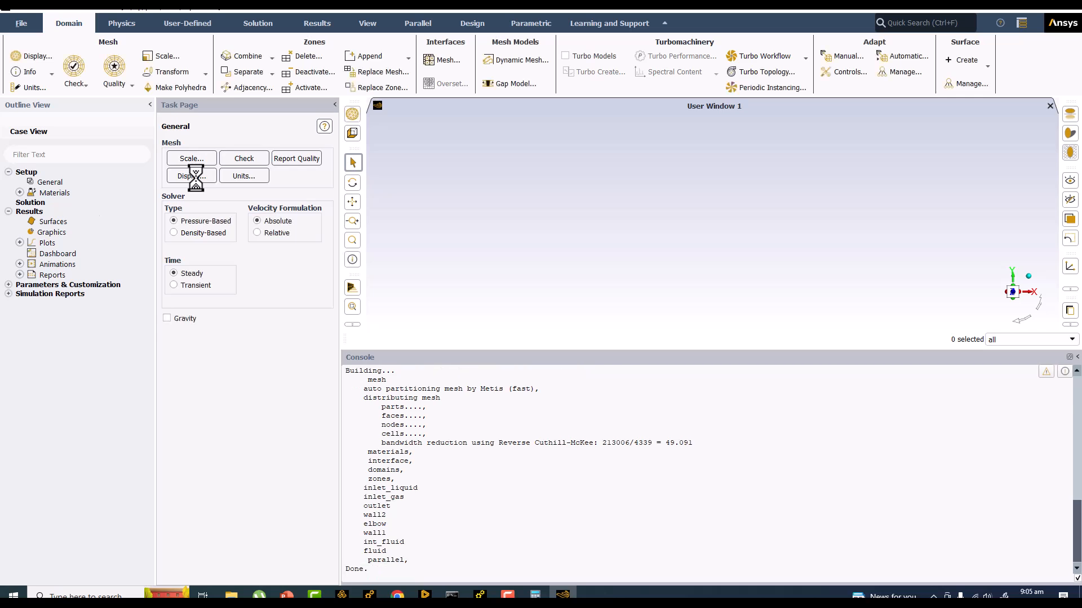
Display the mesh with edges and faces on all listed surfaces and enlarge the graphics window.
{"action": "left_click", "coordinate": [192, 176]}
{"action": "left_click", "coordinate": [277, 482]}
{"action": "left_click", "coordinate": [185, 320]}
{"action": "left_click", "coordinate": [264, 478]}
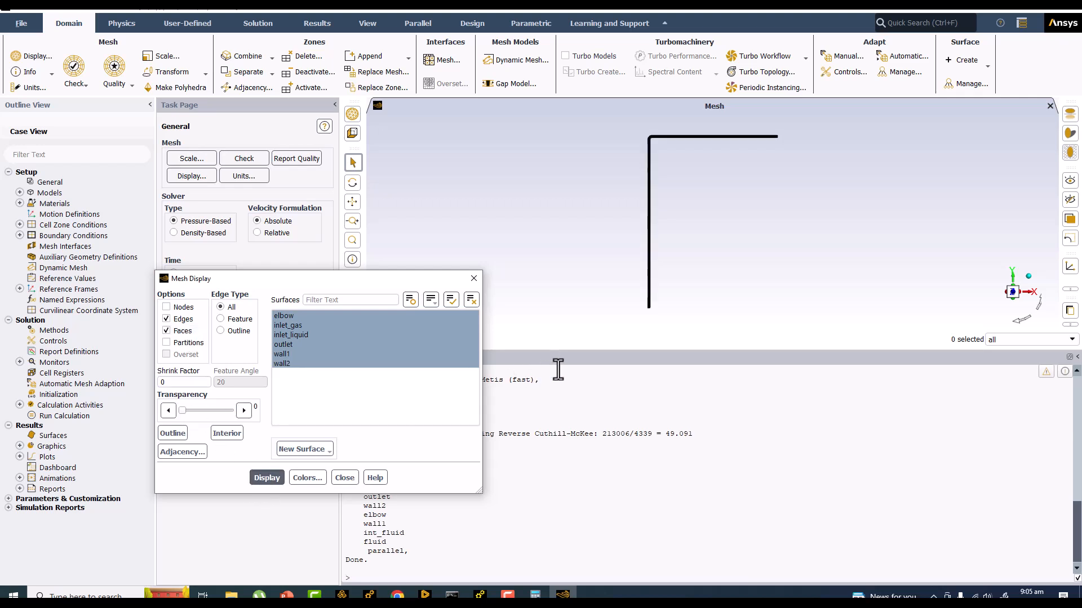
{"action": "left_click_drag", "start_coordinate": [593, 351], "coordinate": [595, 509]}
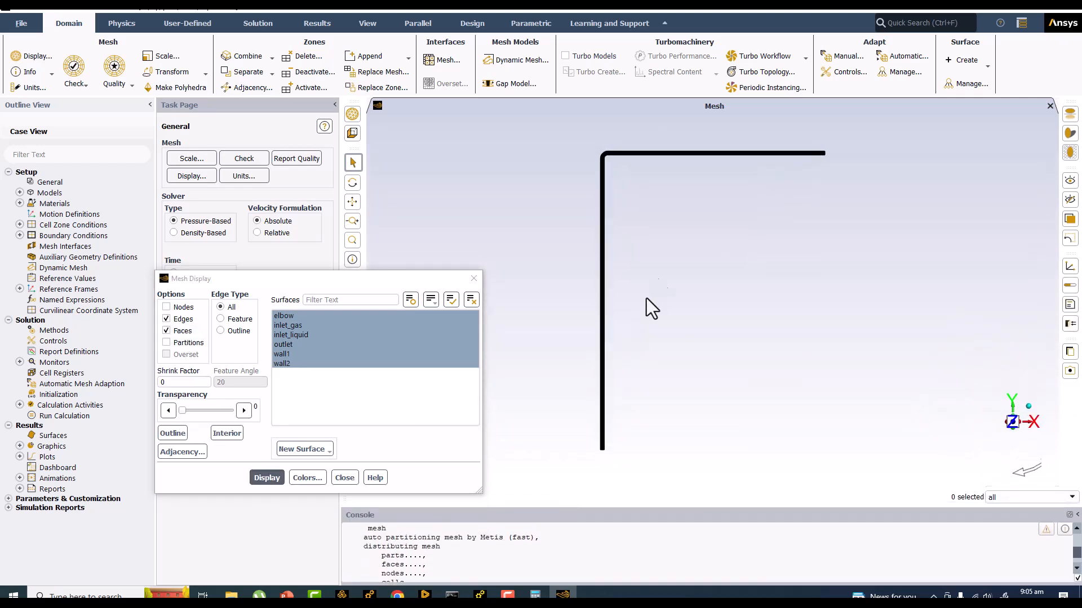
Clear the surface selection, redisplay the mesh, and examine the surface mesh around the elbow up close.
{"action": "left_click", "coordinate": [600, 151]}
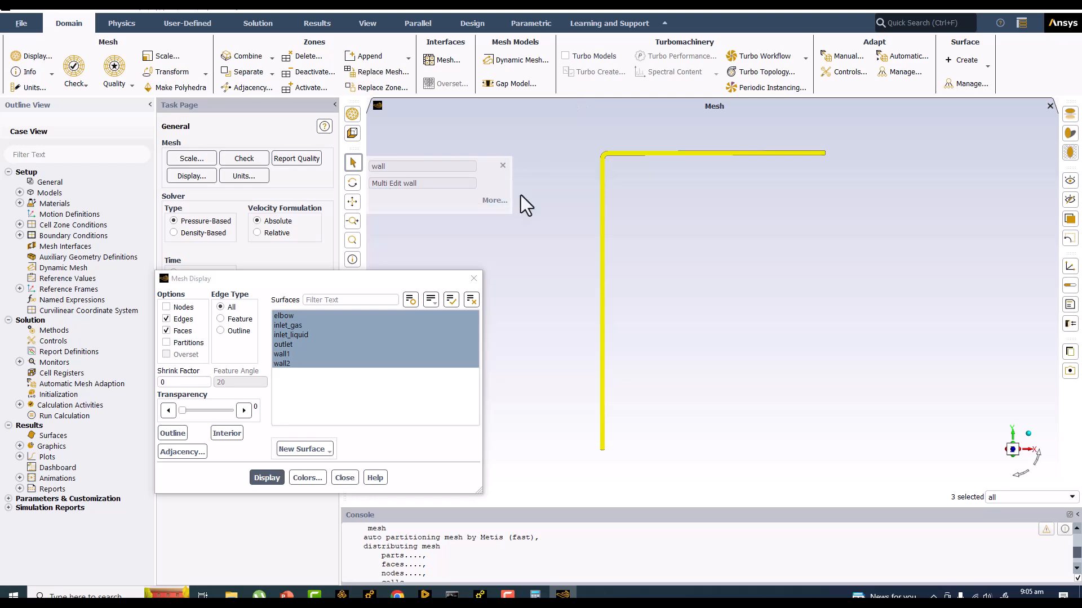
{"action": "left_click", "coordinate": [503, 165]}
{"action": "left_click", "coordinate": [266, 478]}
{"action": "left_click_drag", "start_coordinate": [534, 316], "coordinate": [444, 174]}
{"action": "middle_click_drag", "start_coordinate": [444, 175], "coordinate": [749, 283]}
{"action": "scroll", "coordinate": [637, 188], "scroll_direction": "up", "scroll_amount": 3}
{"action": "left_click_drag", "start_coordinate": [750, 283], "coordinate": [657, 290]}
{"action": "scroll", "coordinate": [657, 290], "scroll_direction": "up", "scroll_amount": 2}
{"action": "left_click_drag", "start_coordinate": [790, 336], "coordinate": [739, 326]}
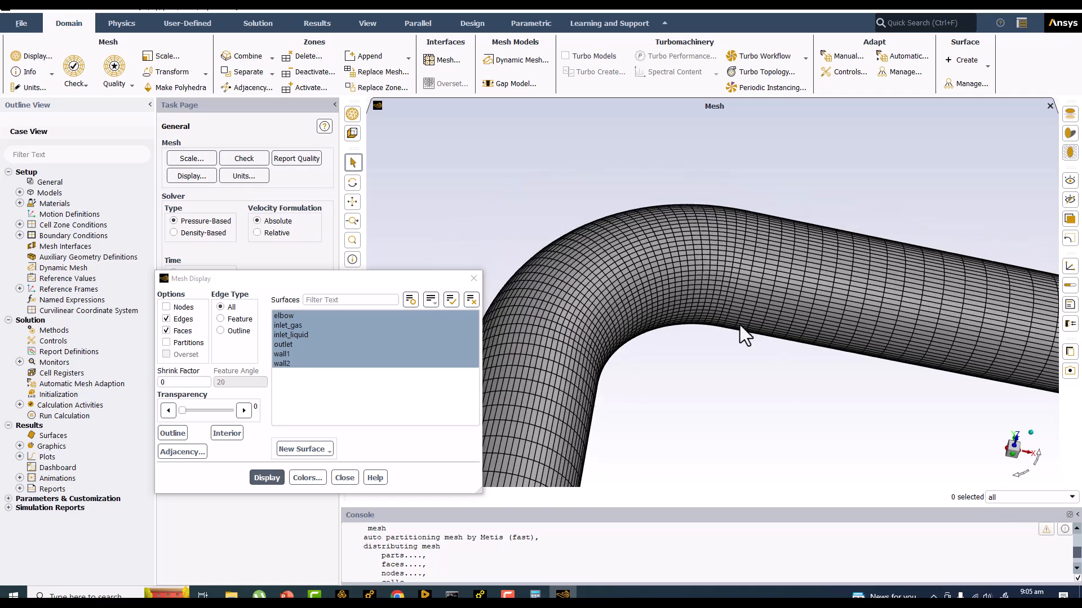
Set the mesh colors to By Surface and redisplay the mesh.
{"action": "left_click", "coordinate": [294, 477]}
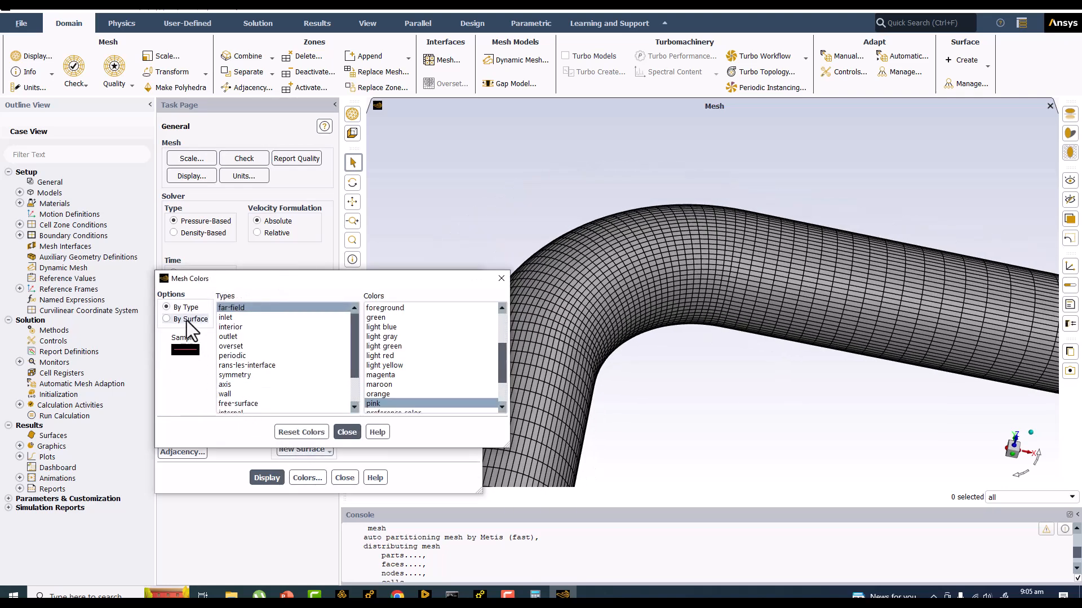
{"action": "left_click", "coordinate": [187, 319]}
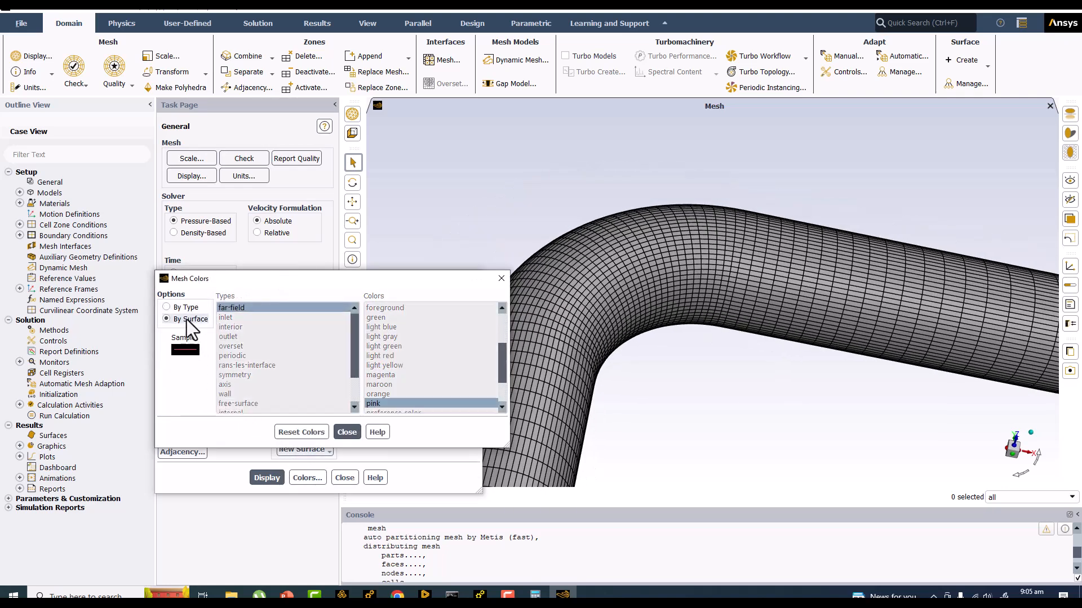
{"action": "left_click", "coordinate": [347, 432]}
{"action": "left_click", "coordinate": [268, 478]}
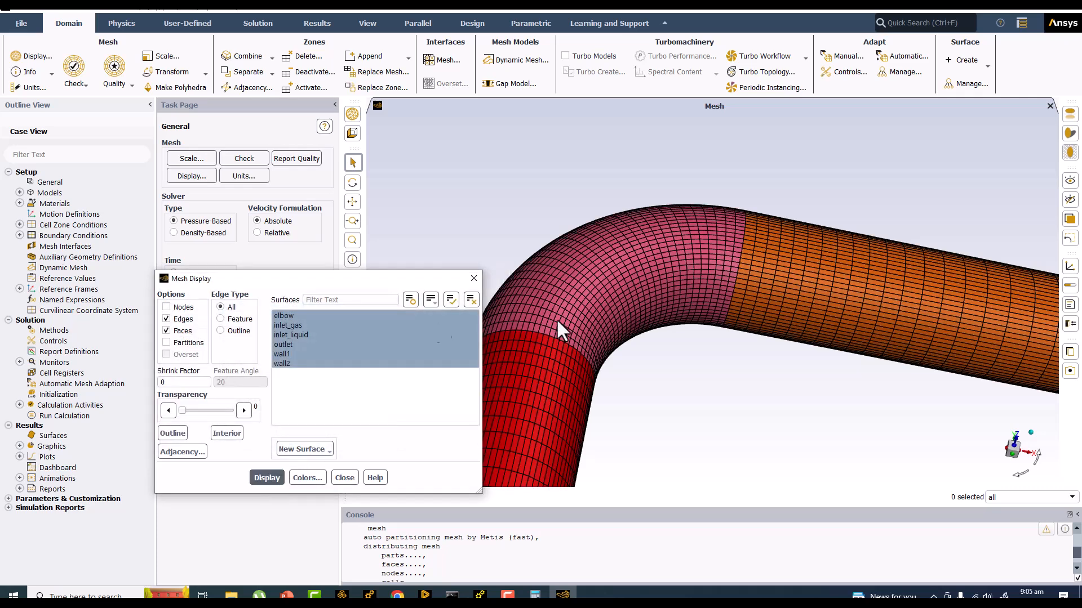
Display the pipe surfaces with edges only, followed by faces only.
{"action": "left_click", "coordinate": [180, 330]}
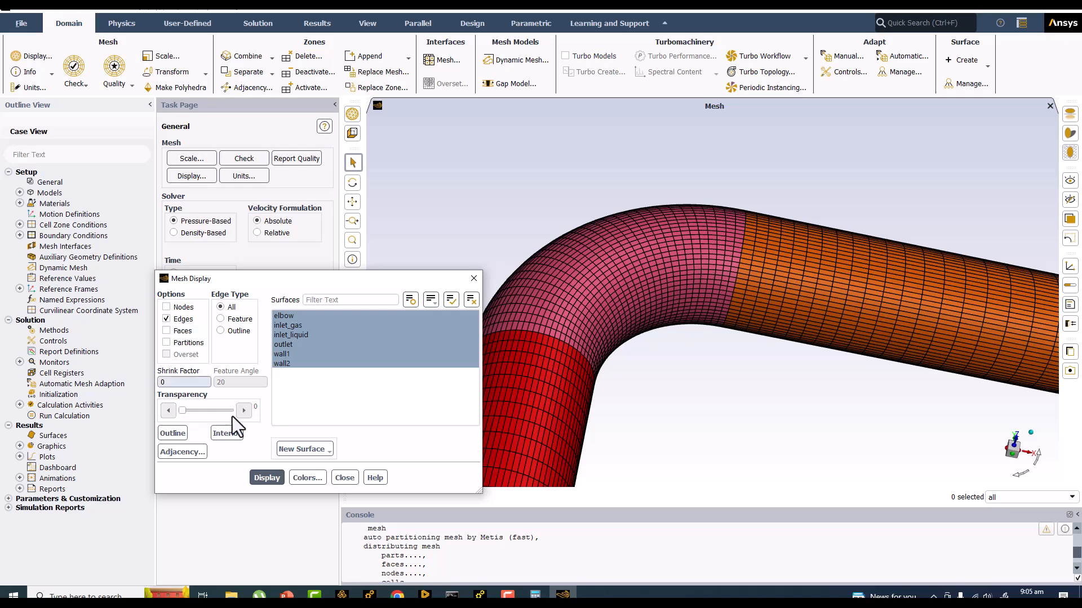
{"action": "left_click", "coordinate": [265, 478]}
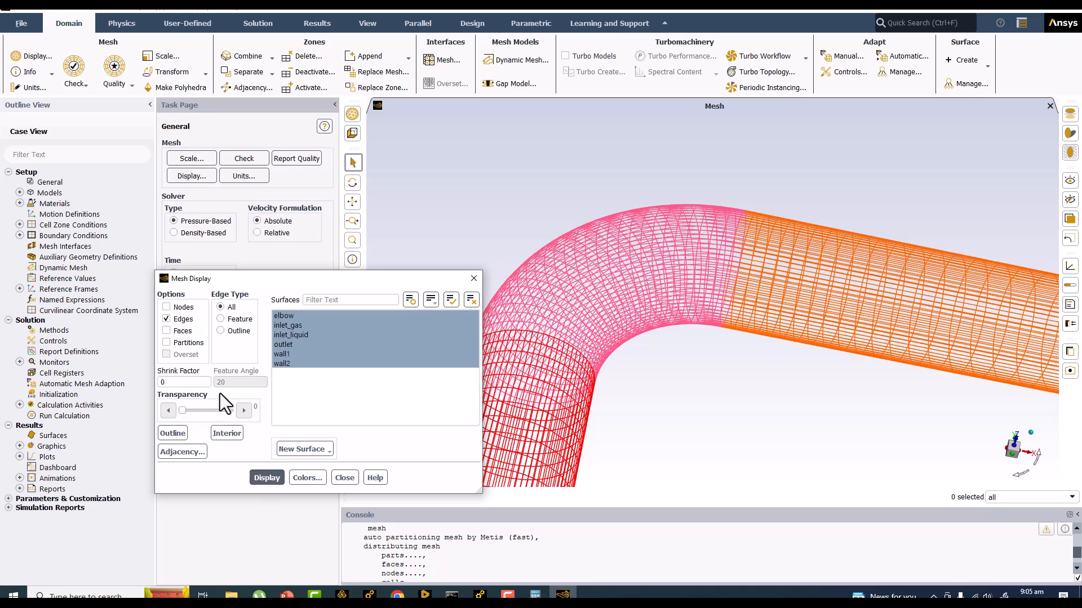
{"action": "left_click", "coordinate": [179, 320]}
{"action": "left_click", "coordinate": [175, 330]}
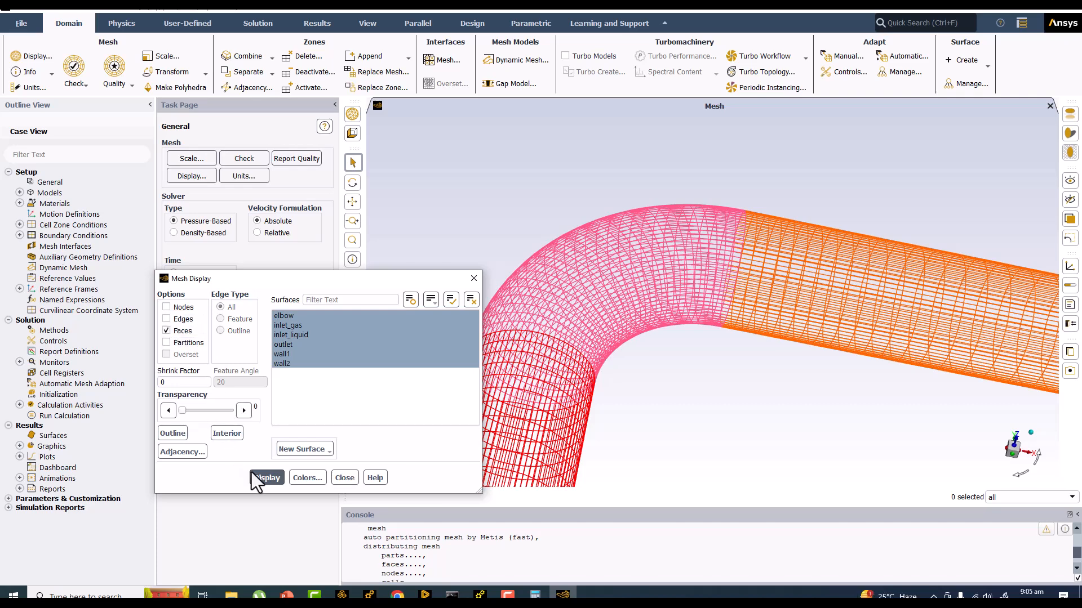
{"action": "left_click", "coordinate": [253, 477]}
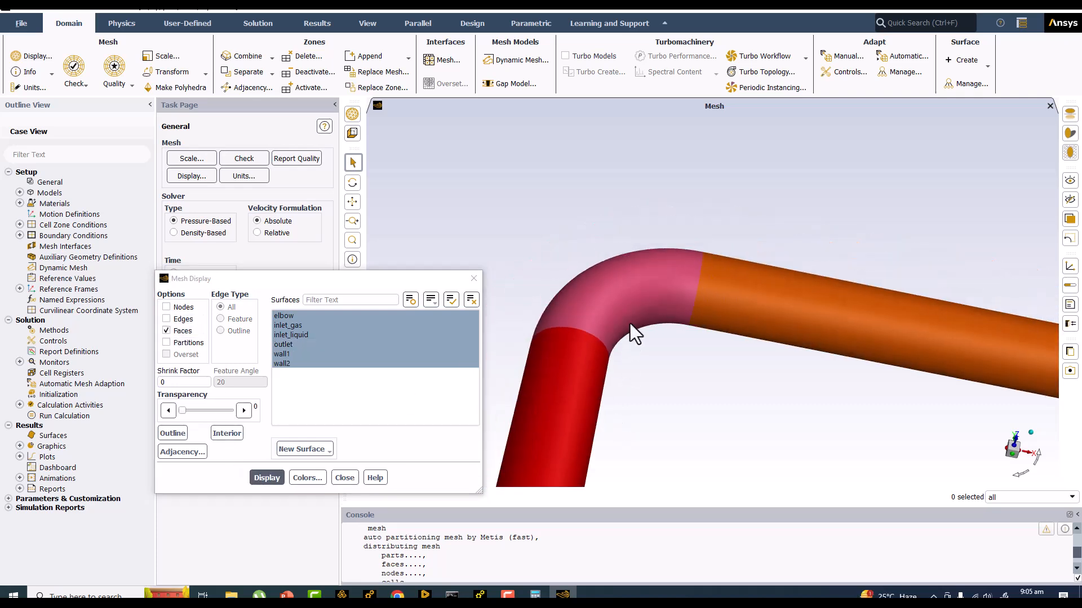
Display the mesh with both edges and faces and examine the inlet end of the pipe.
{"action": "scroll", "coordinate": [629, 323], "scroll_direction": "down", "scroll_amount": 2}
{"action": "left_click_drag", "start_coordinate": [340, 282], "coordinate": [139, 224]}
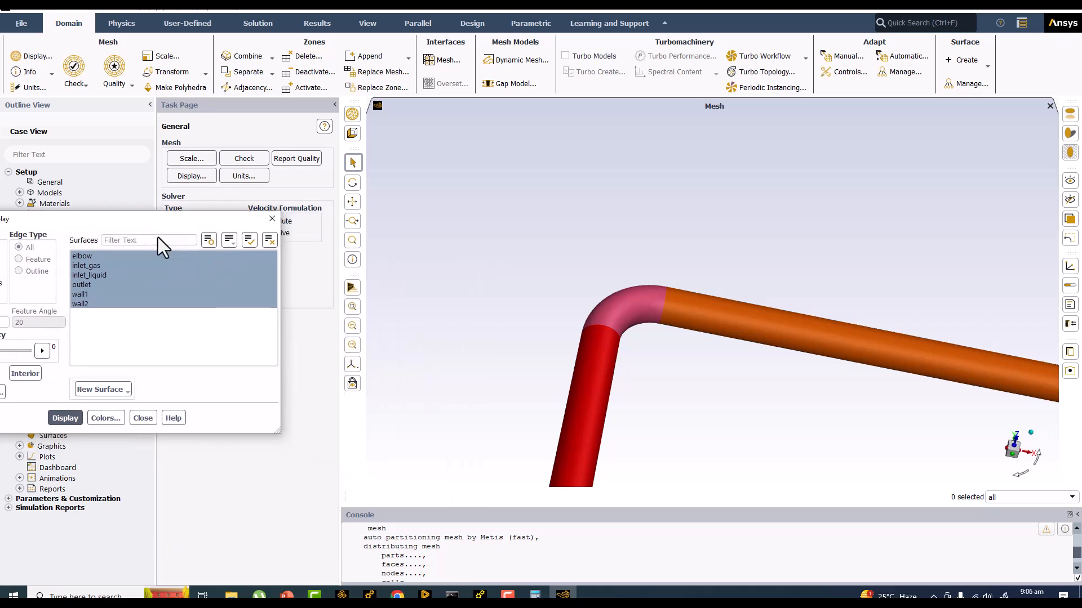
{"action": "left_click", "coordinate": [352, 326]}
{"action": "left_click_drag", "start_coordinate": [505, 275], "coordinate": [583, 315]}
{"action": "left_click_drag", "start_coordinate": [150, 218], "coordinate": [265, 196]}
{"action": "left_click", "coordinate": [89, 238]}
{"action": "left_click", "coordinate": [180, 396]}
{"action": "left_click_drag", "start_coordinate": [677, 445], "coordinate": [674, 329]}
{"action": "scroll", "coordinate": [663, 345], "scroll_direction": "up", "scroll_amount": 6}
{"action": "scroll", "coordinate": [664, 345], "scroll_direction": "down", "scroll_amount": 3}
{"action": "middle_click_drag", "start_coordinate": [674, 329], "coordinate": [677, 332]}
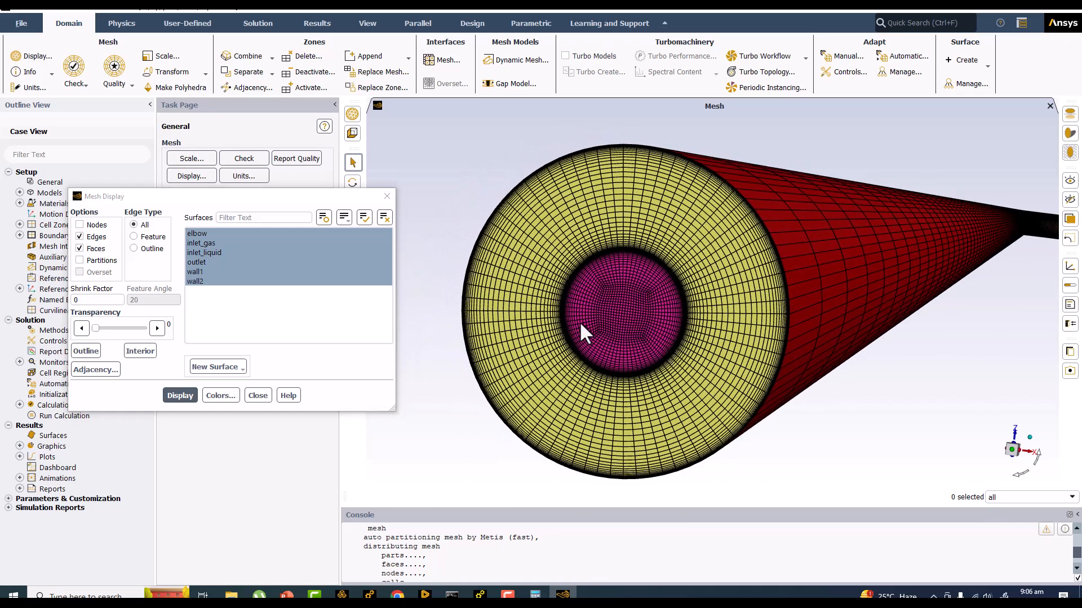
Hide the inlet_gas surface and look into the pipe through the central opening of the inlet.
{"action": "left_click", "coordinate": [202, 246]}
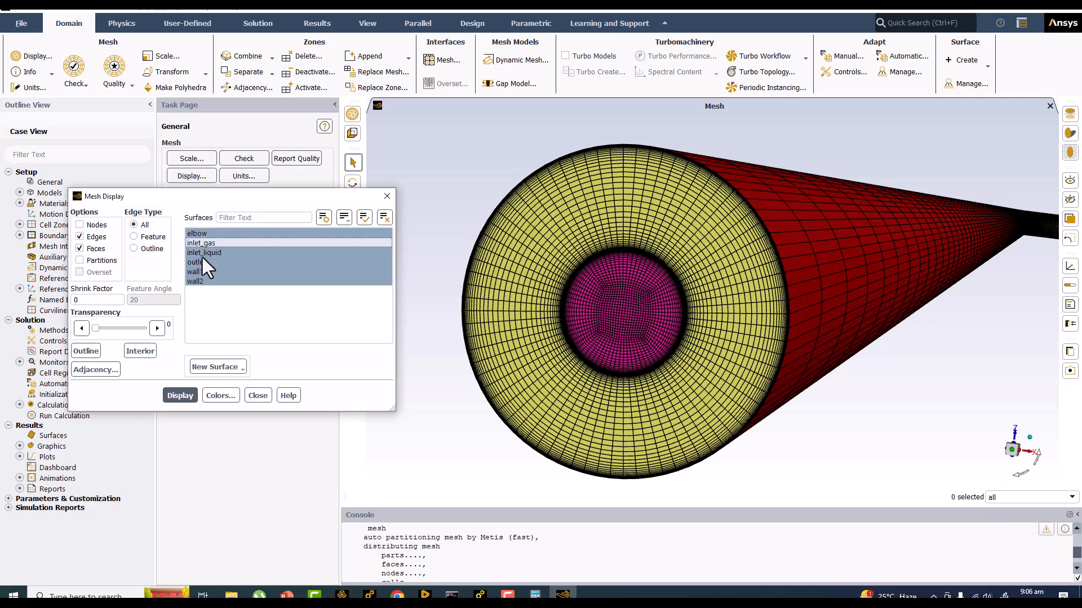
{"action": "left_click", "coordinate": [173, 400]}
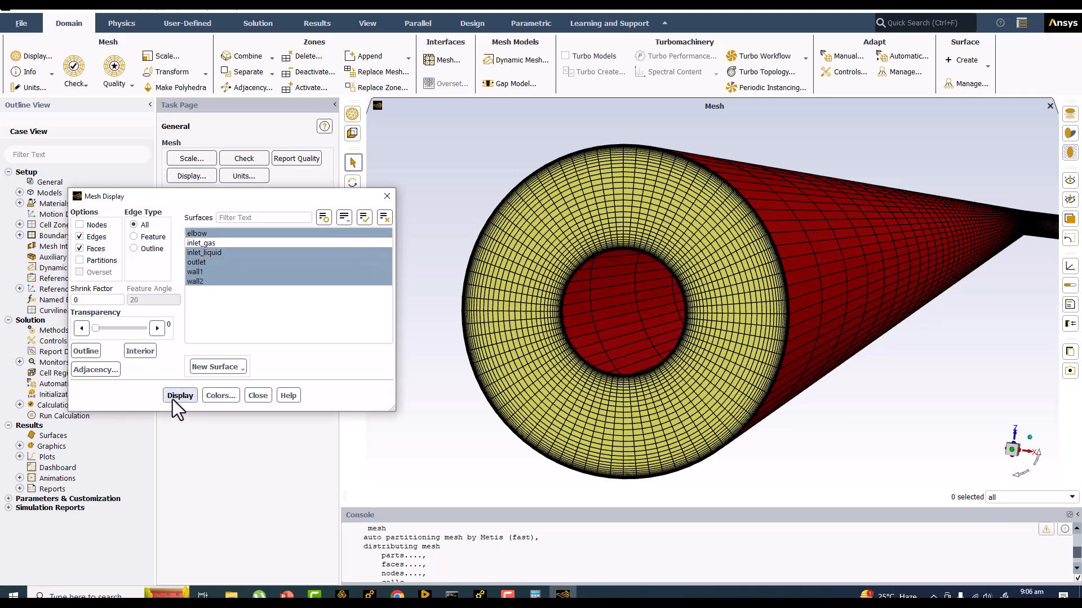
{"action": "scroll", "coordinate": [742, 265], "scroll_direction": "up", "scroll_amount": 5}
{"action": "middle_click_drag", "start_coordinate": [720, 275], "coordinate": [1005, 227], "text": "ctrl"}
{"action": "scroll", "coordinate": [935, 272], "scroll_direction": "down", "scroll_amount": 6}
{"action": "left_click_drag", "start_coordinate": [776, 338], "coordinate": [625, 367]}
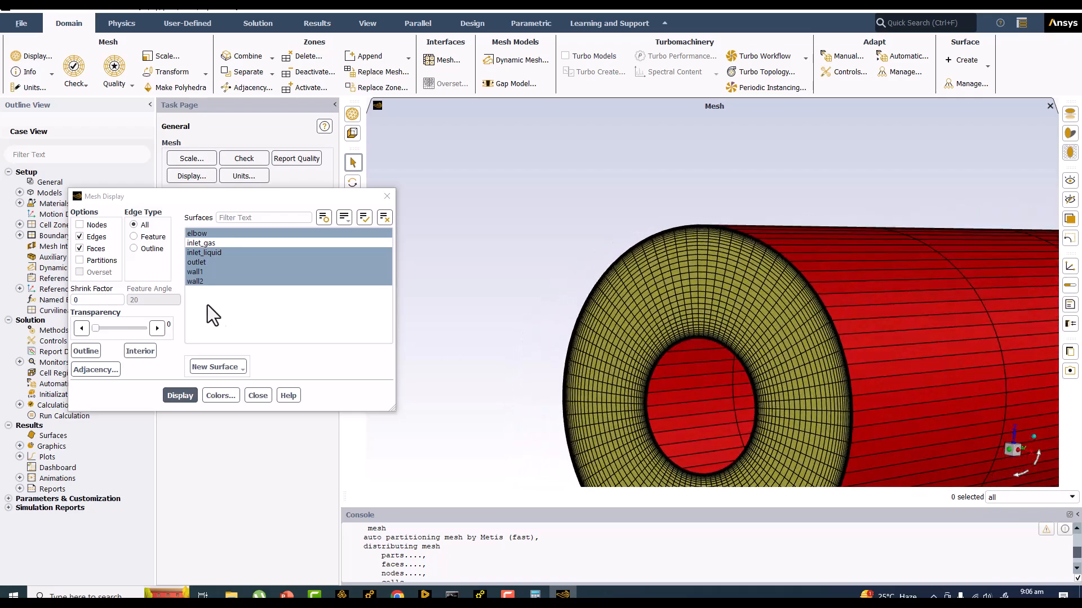
Hide wall1, show inlet_gas again, and examine the elbow mesh through its open end.
{"action": "left_click", "coordinate": [205, 271]}
{"action": "left_click", "coordinate": [180, 395]}
{"action": "left_click", "coordinate": [202, 243]}
{"action": "left_click", "coordinate": [183, 394]}
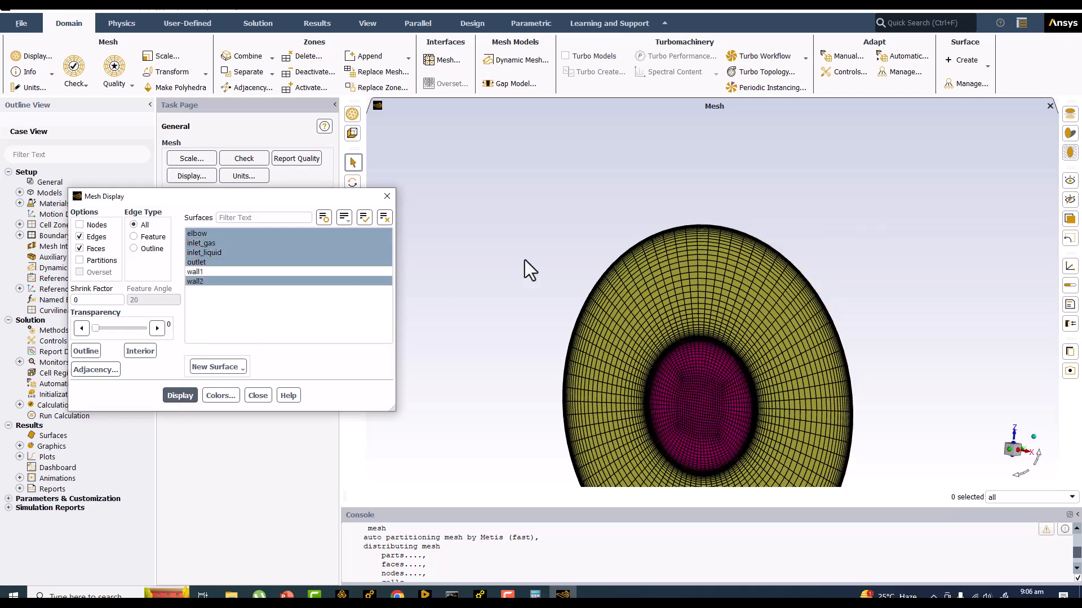
{"action": "scroll", "coordinate": [800, 265], "scroll_direction": "down", "scroll_amount": 6}
{"action": "left_click_drag", "start_coordinate": [848, 283], "coordinate": [541, 344]}
{"action": "scroll", "coordinate": [502, 295], "scroll_direction": "up", "scroll_amount": 5}
{"action": "left_click_drag", "start_coordinate": [650, 309], "coordinate": [560, 326]}
Close the mesh display settings and report the mesh quality in the console.
{"action": "left_click", "coordinate": [387, 196]}
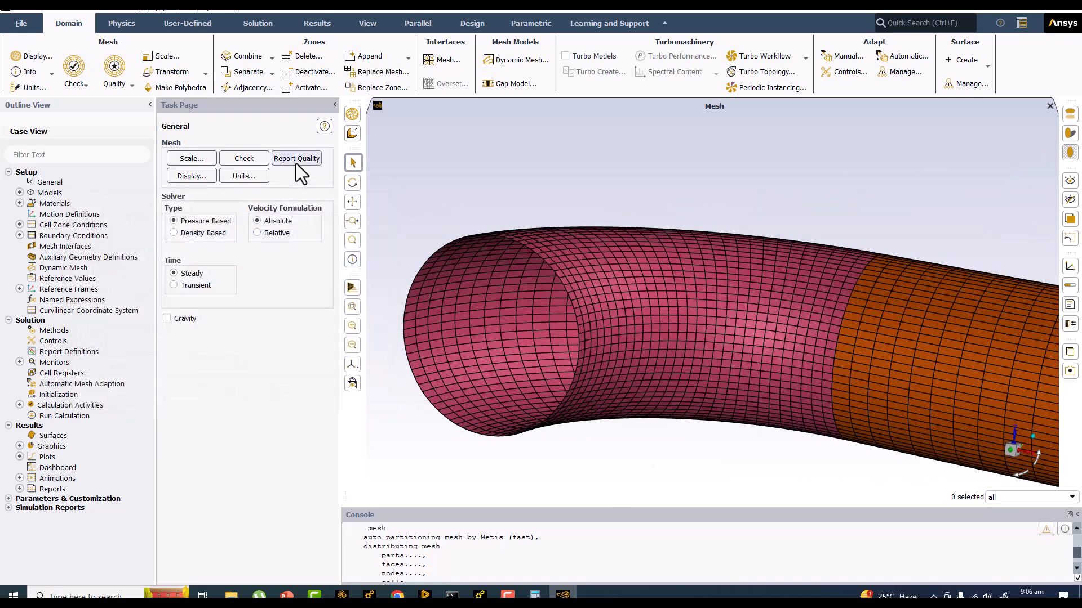
{"action": "left_click", "coordinate": [295, 159]}
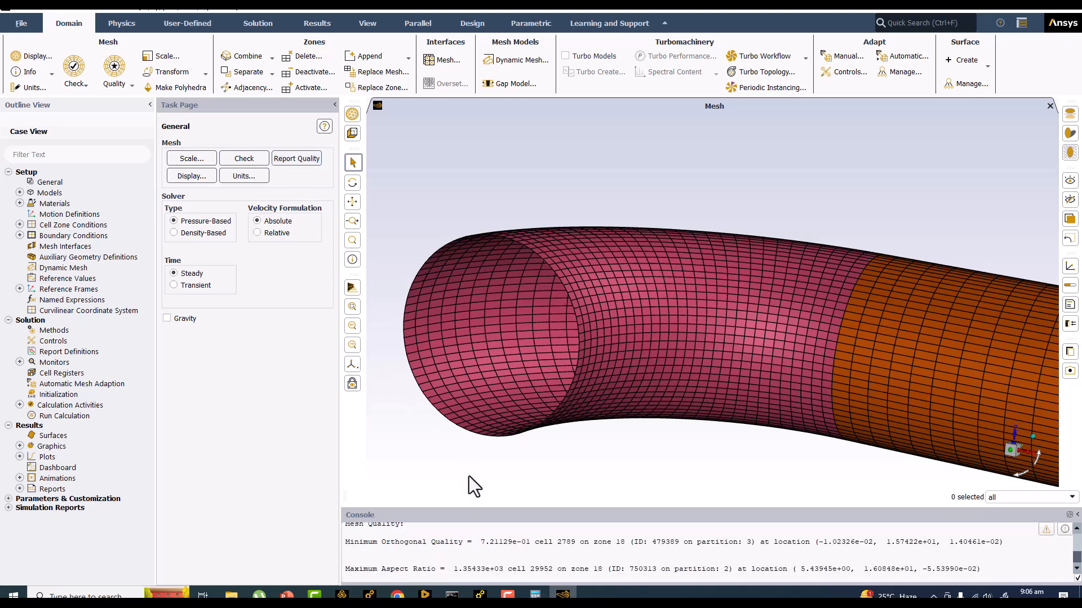